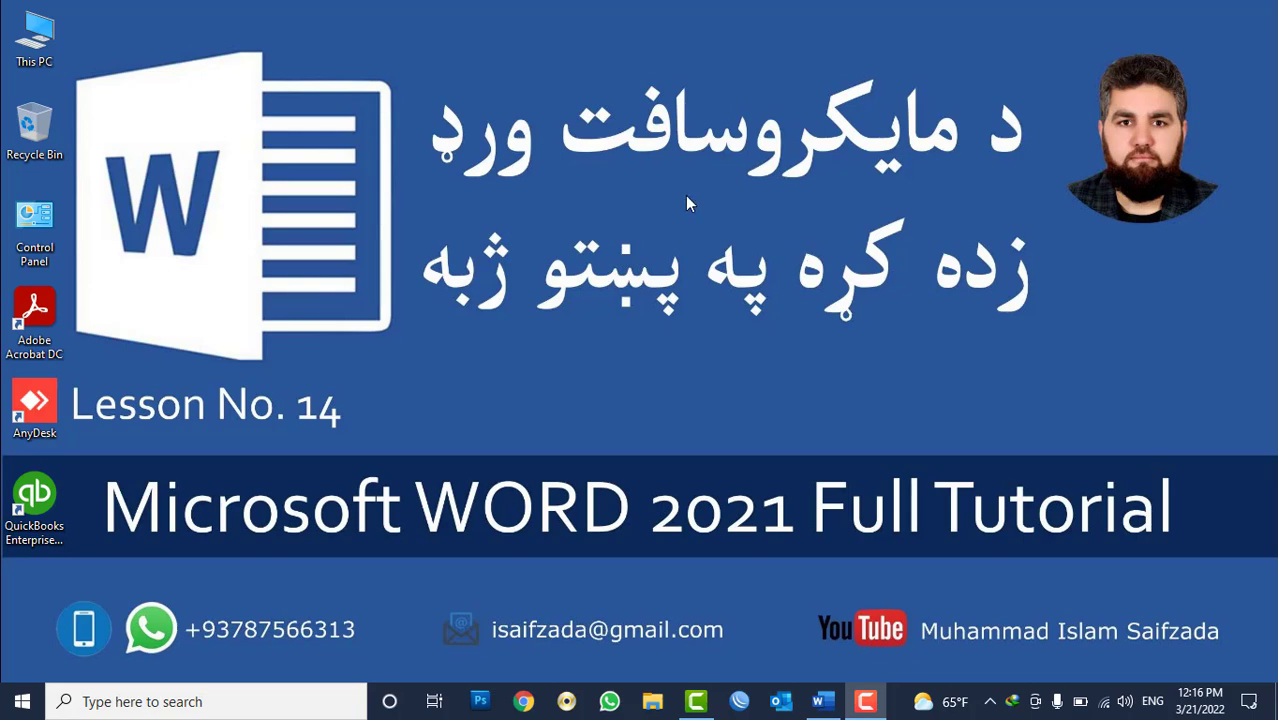
Refresh the desktop and restore the blank Word Document1 window from the taskbar
{"action": "right_click", "coordinate": [685, 195]}
{"action": "left_click", "coordinate": [720, 250]}
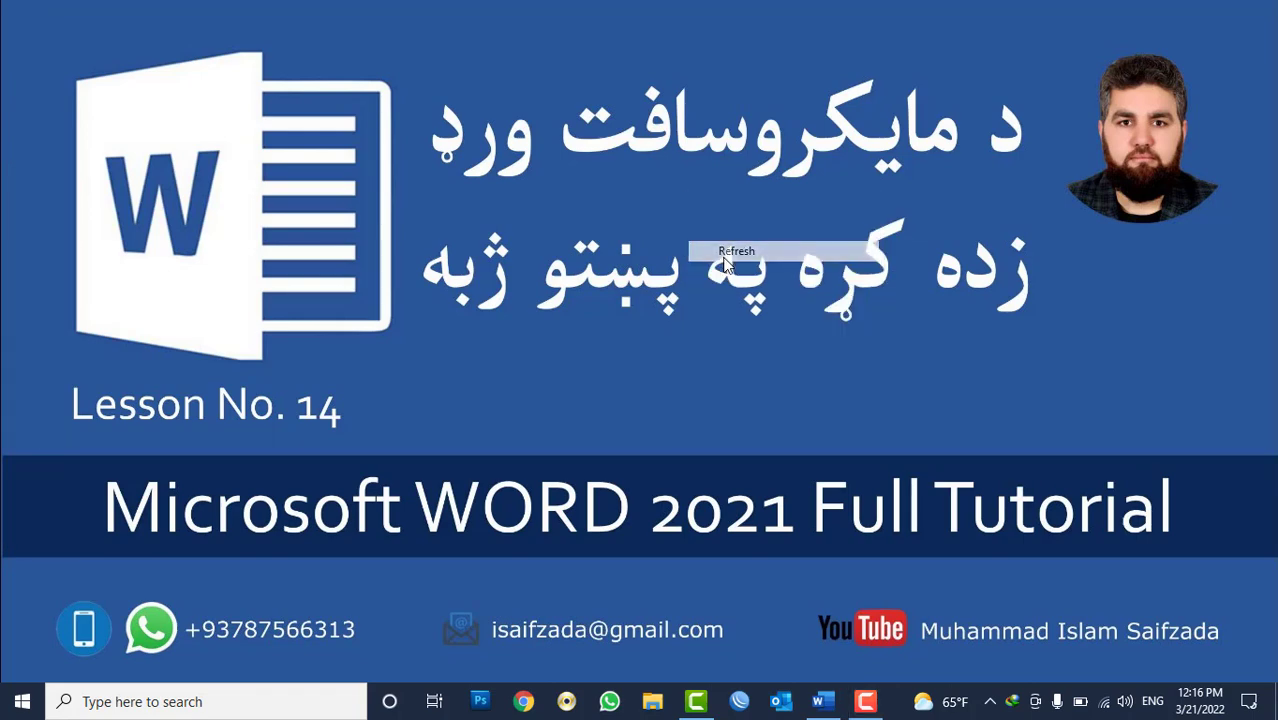
{"action": "left_click", "coordinate": [836, 698]}
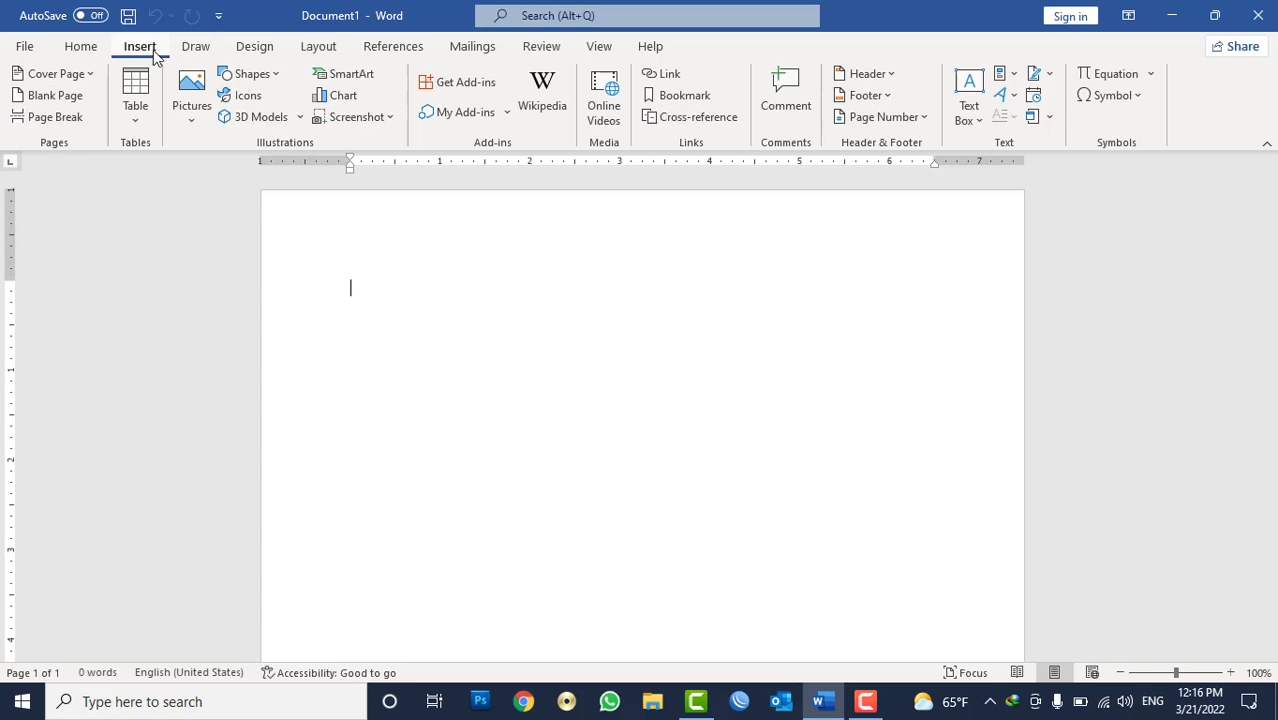
{"action": "left_click", "coordinate": [1005, 74]}
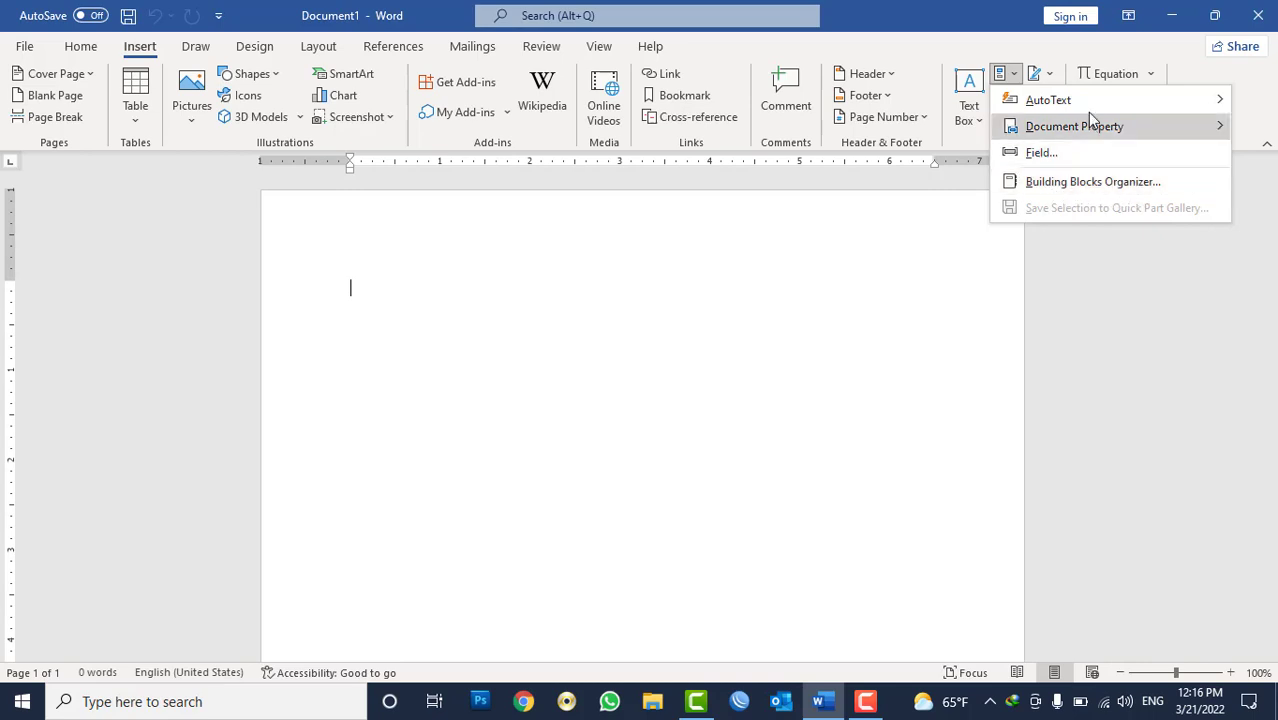
{"action": "mouse_move", "coordinate": [1090, 108]}
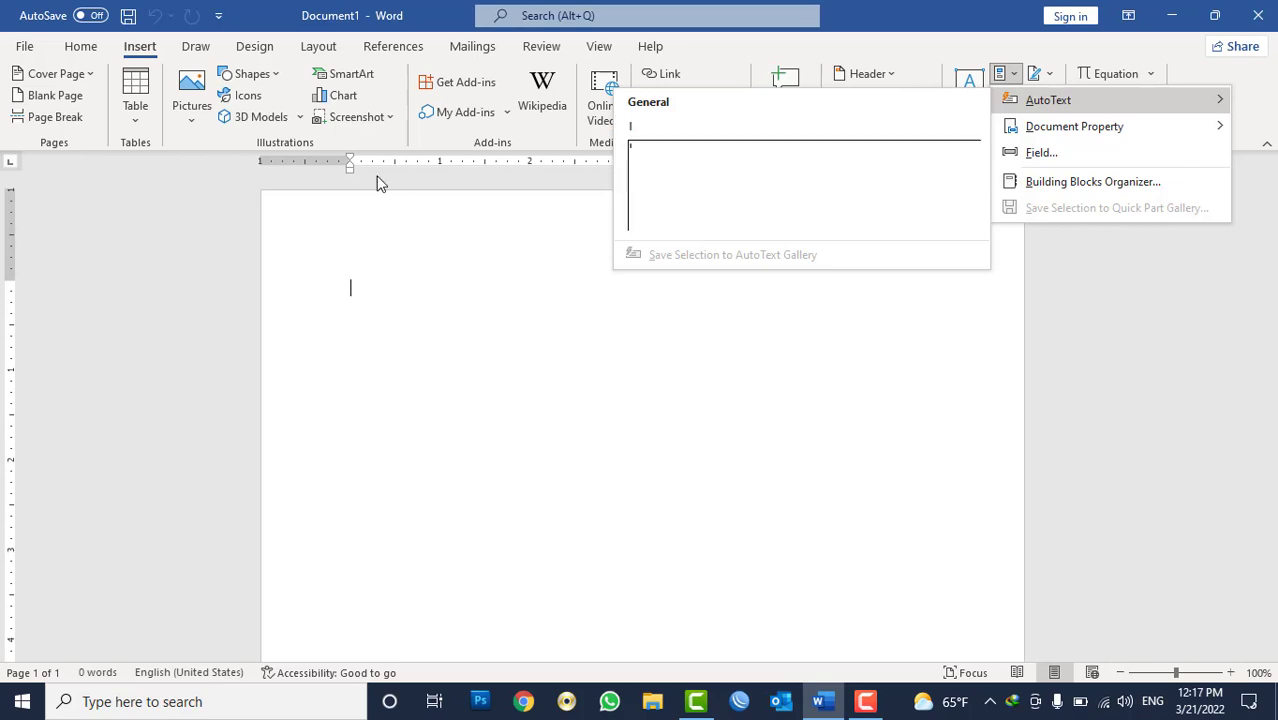
{"action": "left_click", "coordinate": [86, 80]}
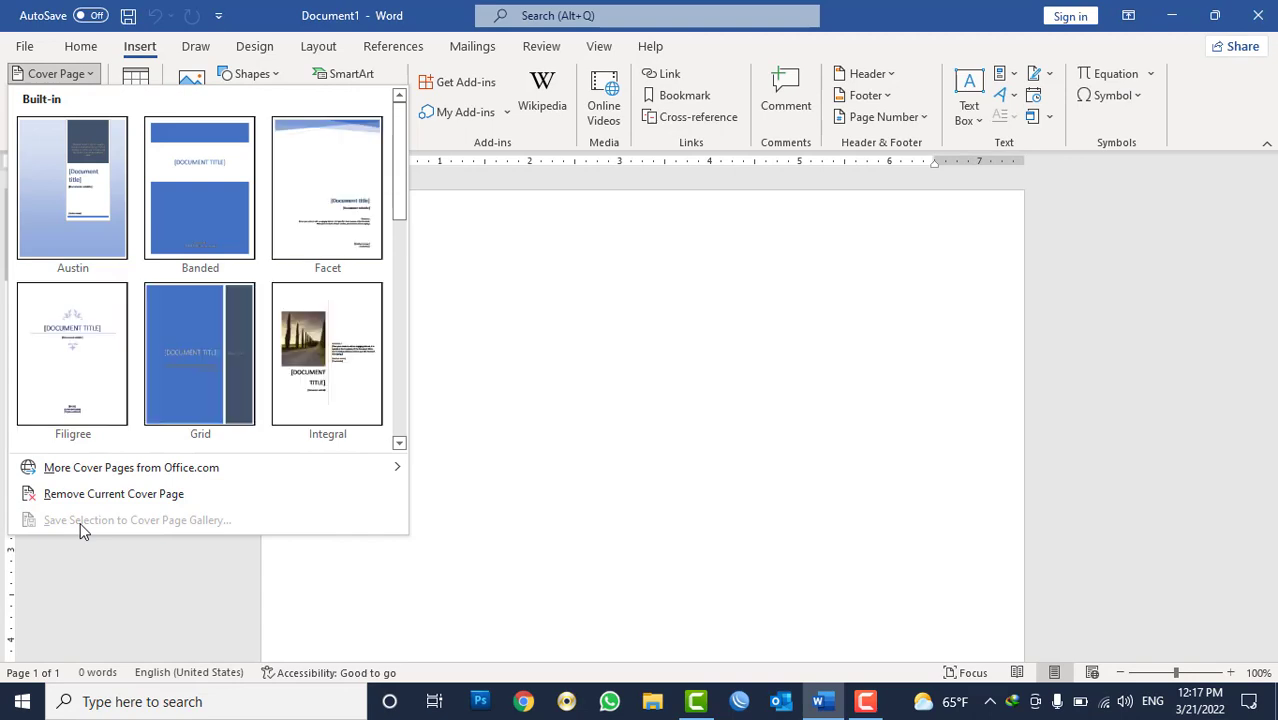
{"action": "left_click", "coordinate": [1015, 77]}
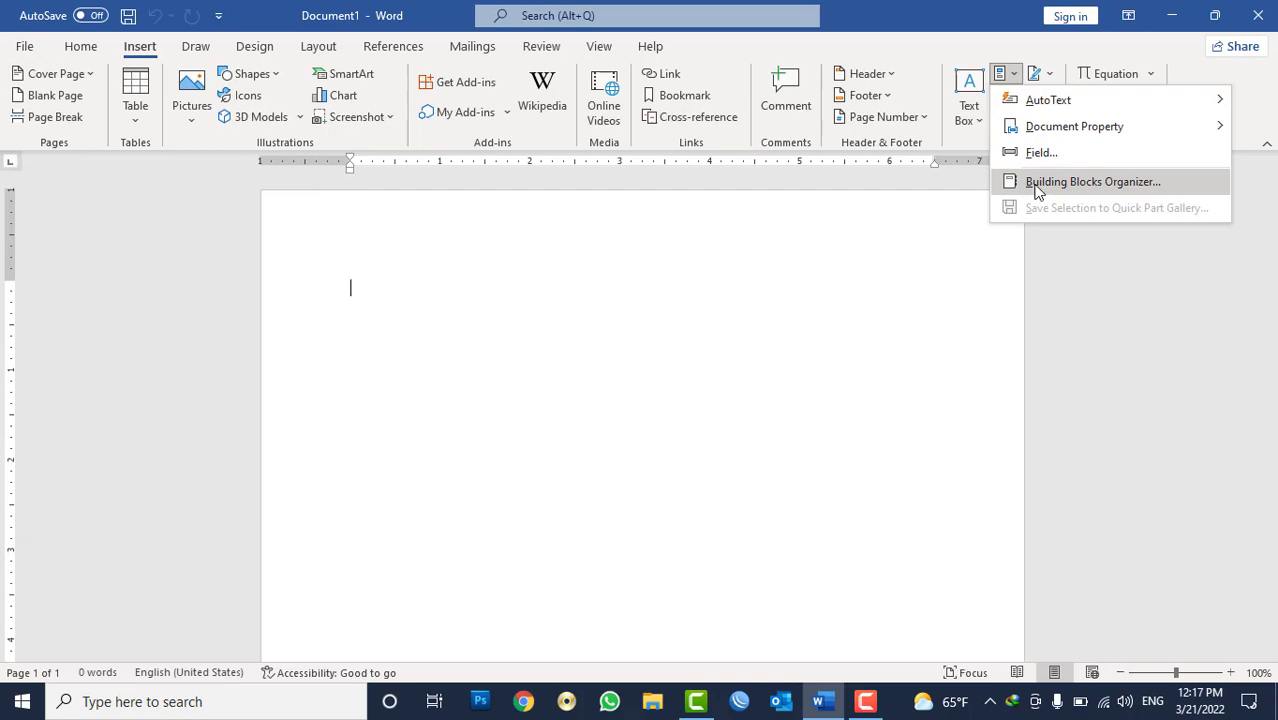
{"action": "left_click", "coordinate": [845, 316]}
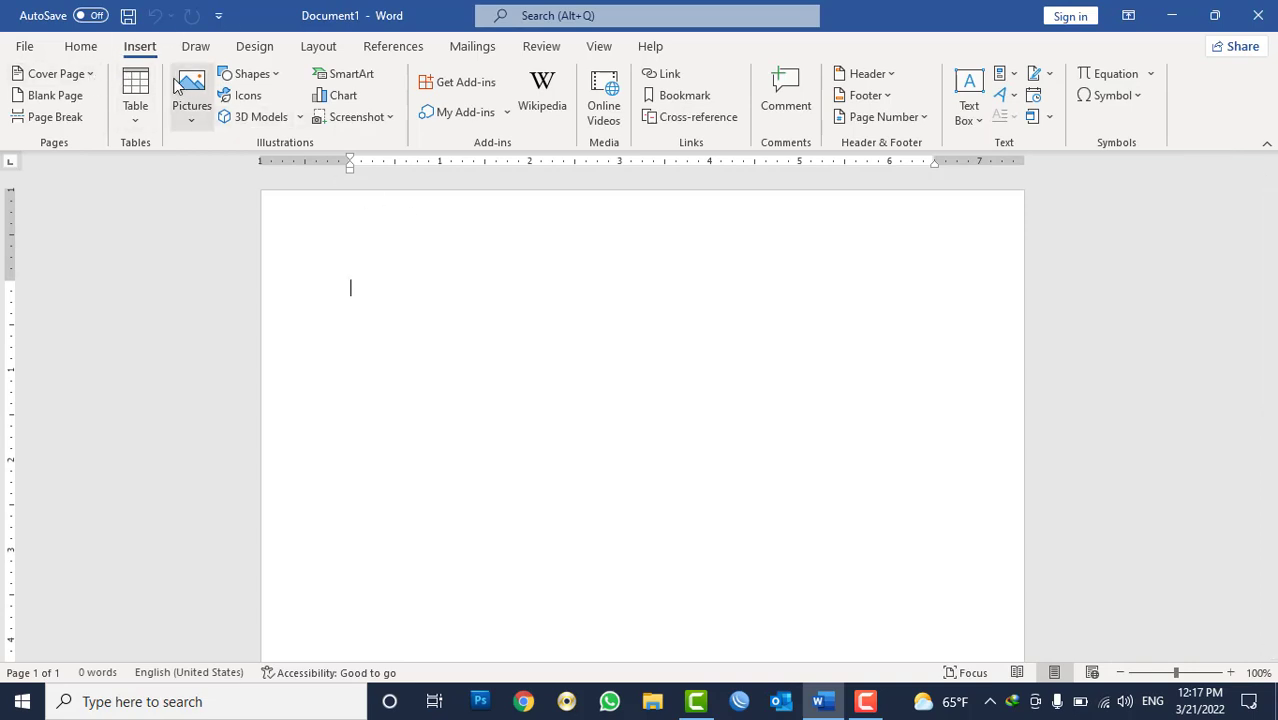
Draw a Diagonal Stripe shape near the top-left corner of the page
{"action": "left_click", "coordinate": [268, 76]}
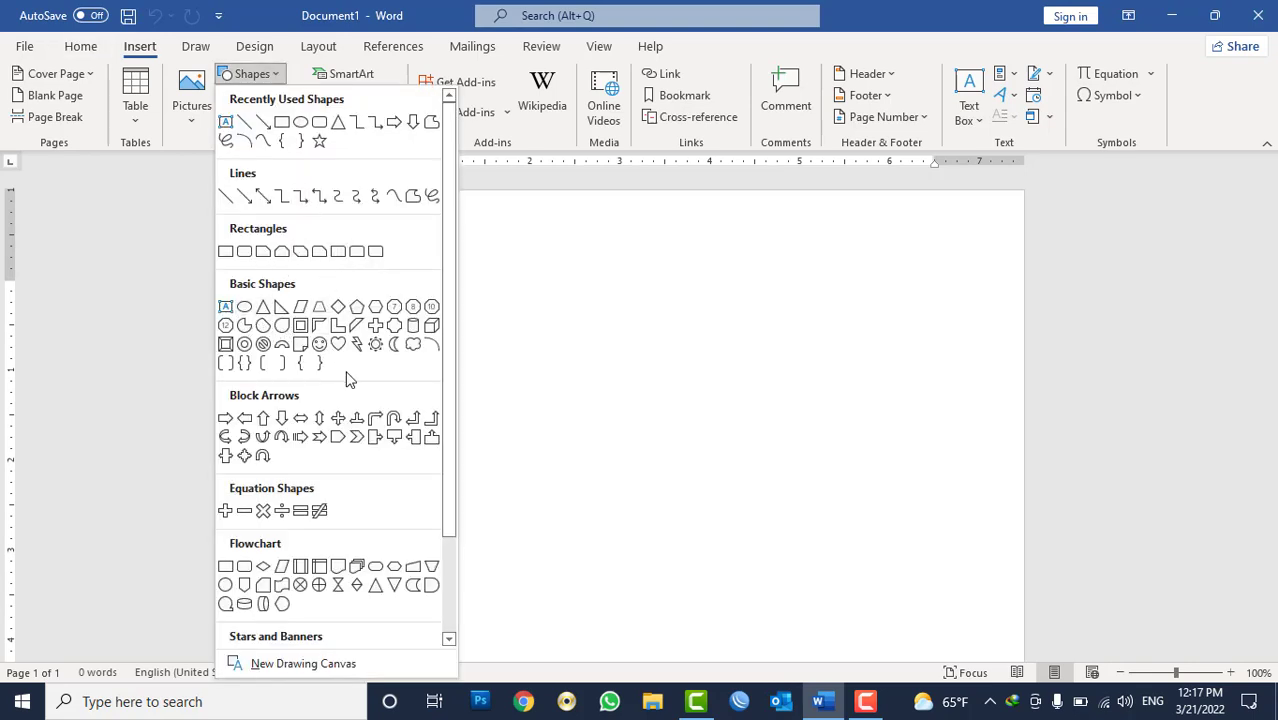
{"action": "left_click", "coordinate": [357, 325]}
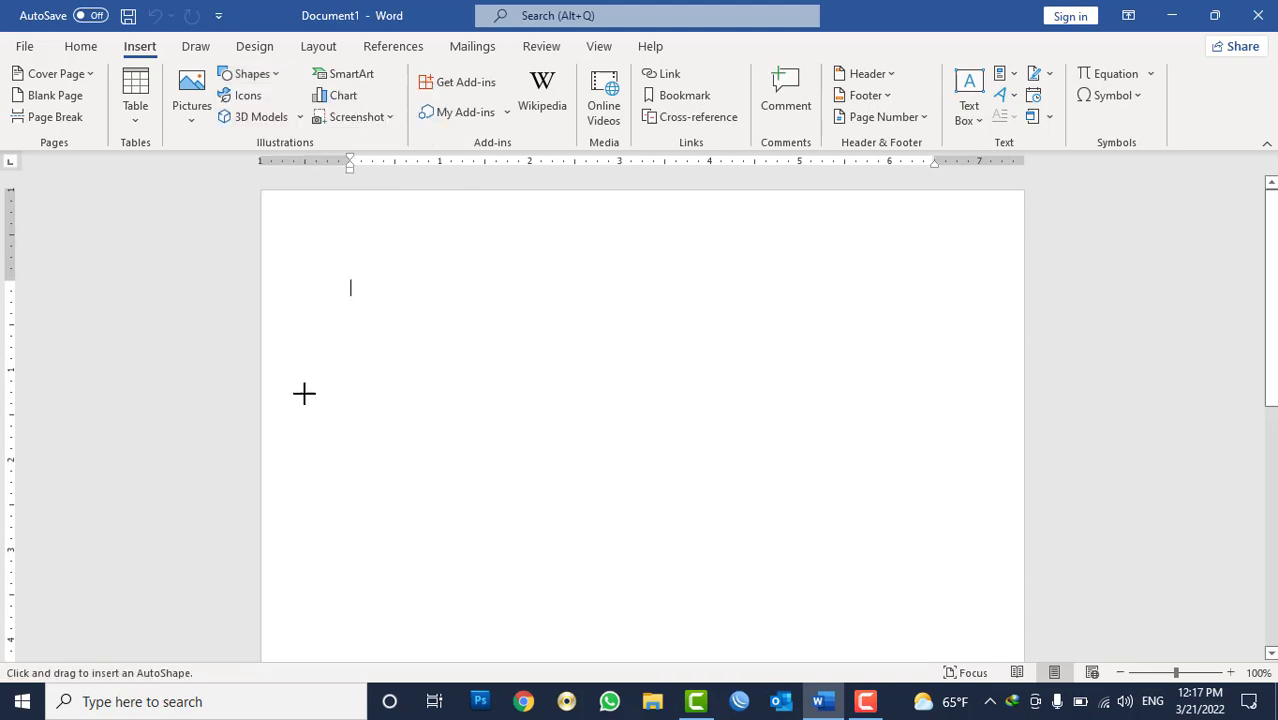
{"action": "mouse_move", "coordinate": [305, 394]}
{"action": "left_mouse_down"}
{"action": "mouse_move", "coordinate": [397, 208]}
{"action": "mouse_move", "coordinate": [442, 224]}
{"action": "left_mouse_up"}
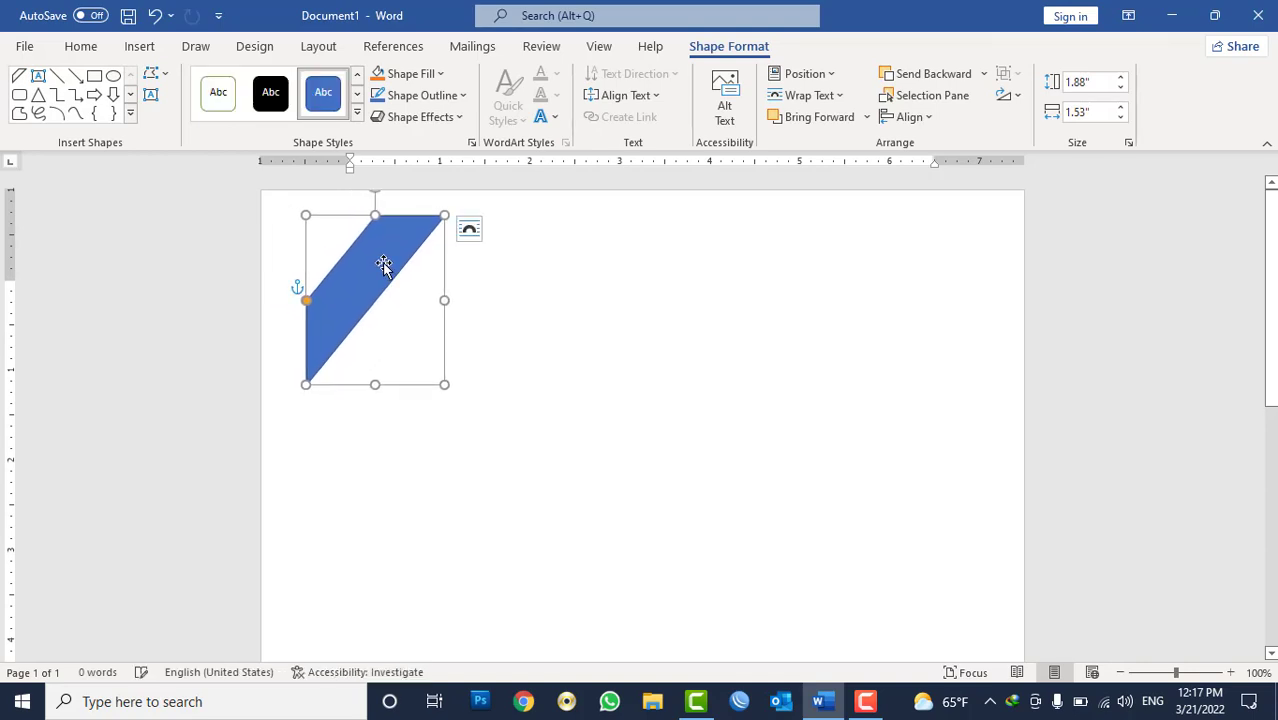
{"action": "scroll", "coordinate": [579, 305], "scroll_direction": "down", "scroll_amount": 6, "text": "ctrl"}
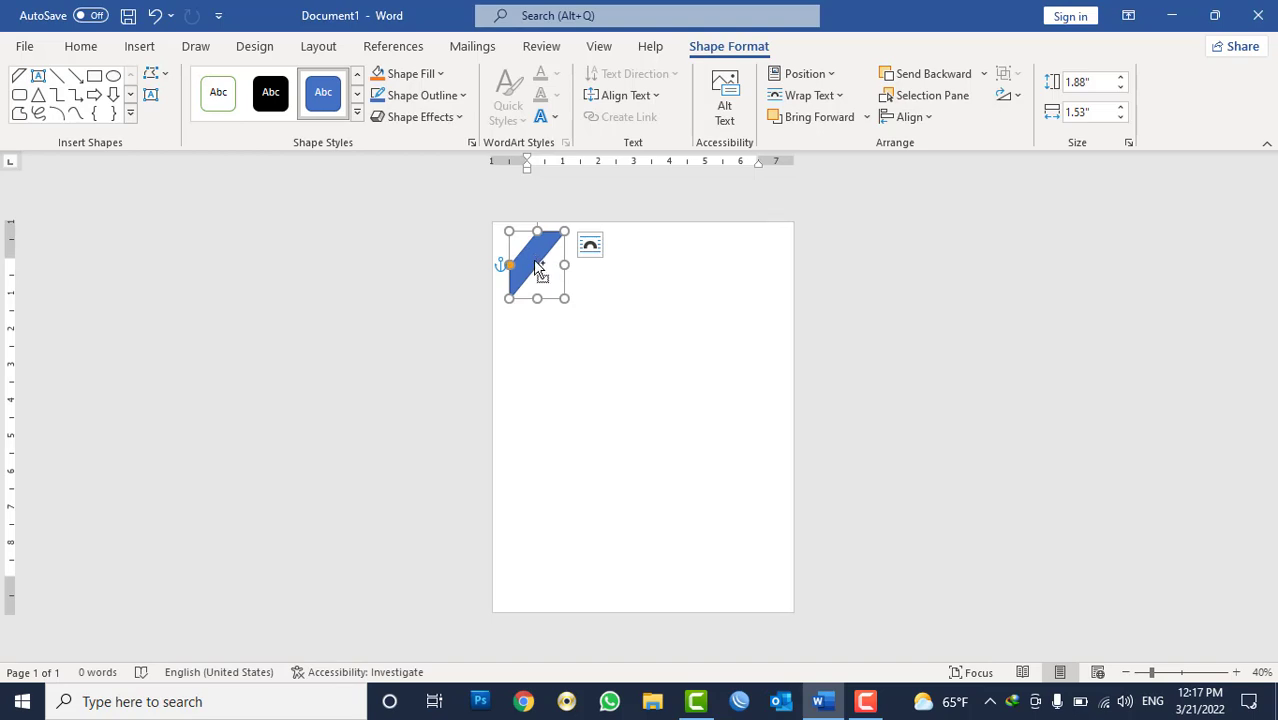
Copy the stripe to the bottom-right, flip the copy horizontally, and tilt it
{"action": "mouse_move", "coordinate": [537, 266]}
{"action": "left_mouse_down"}
{"action": "mouse_move", "coordinate": [731, 557]}
{"action": "mouse_move", "coordinate": [726, 530]}
{"action": "left_mouse_up"}
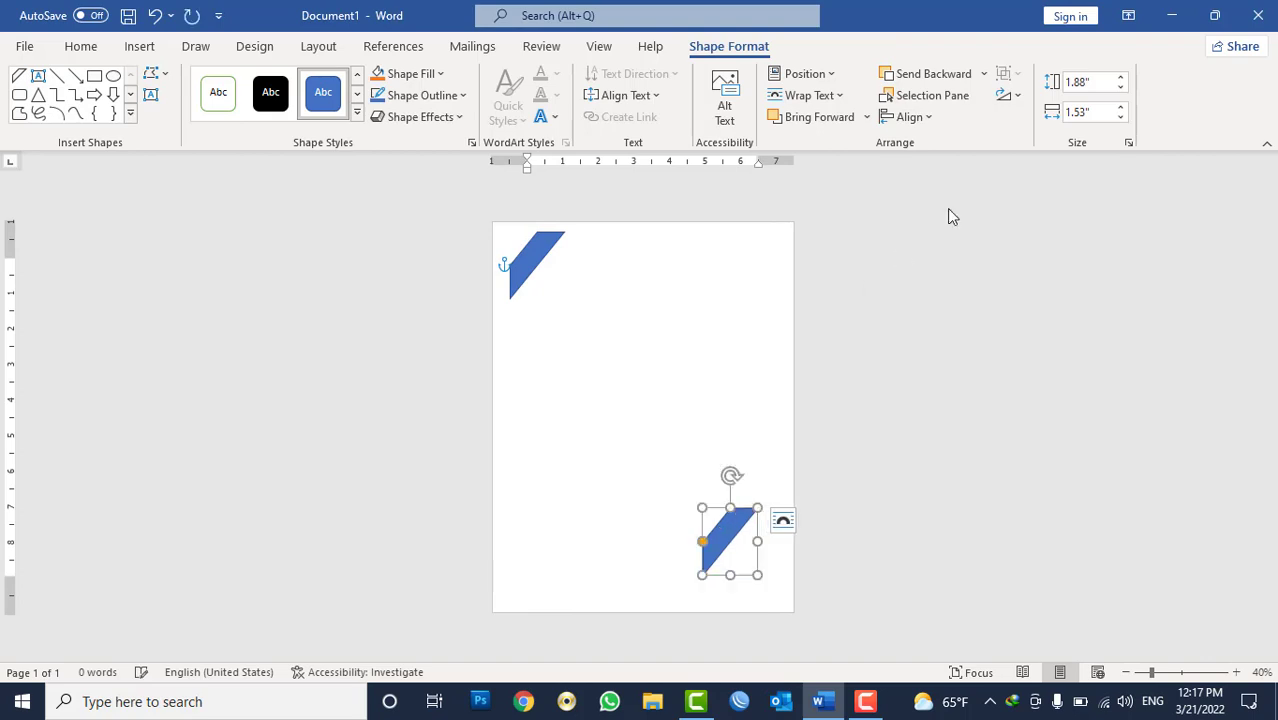
{"action": "left_click", "coordinate": [1015, 97]}
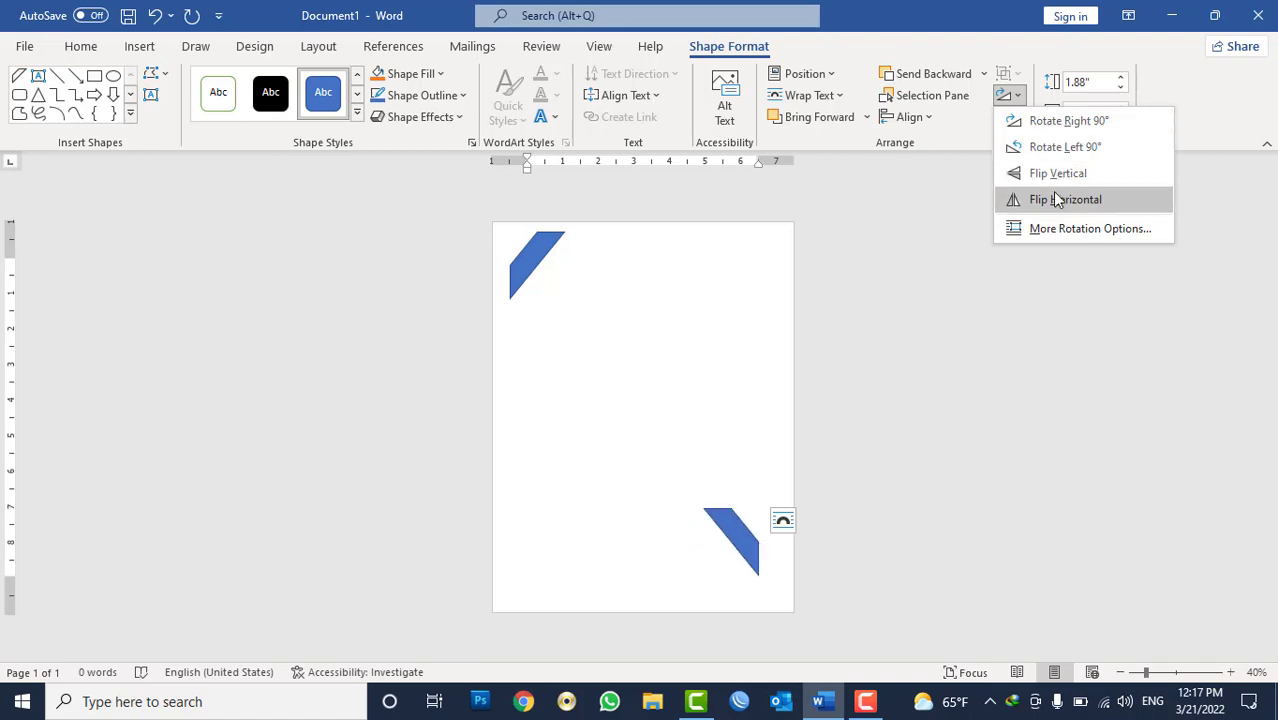
{"action": "left_click", "coordinate": [1056, 199]}
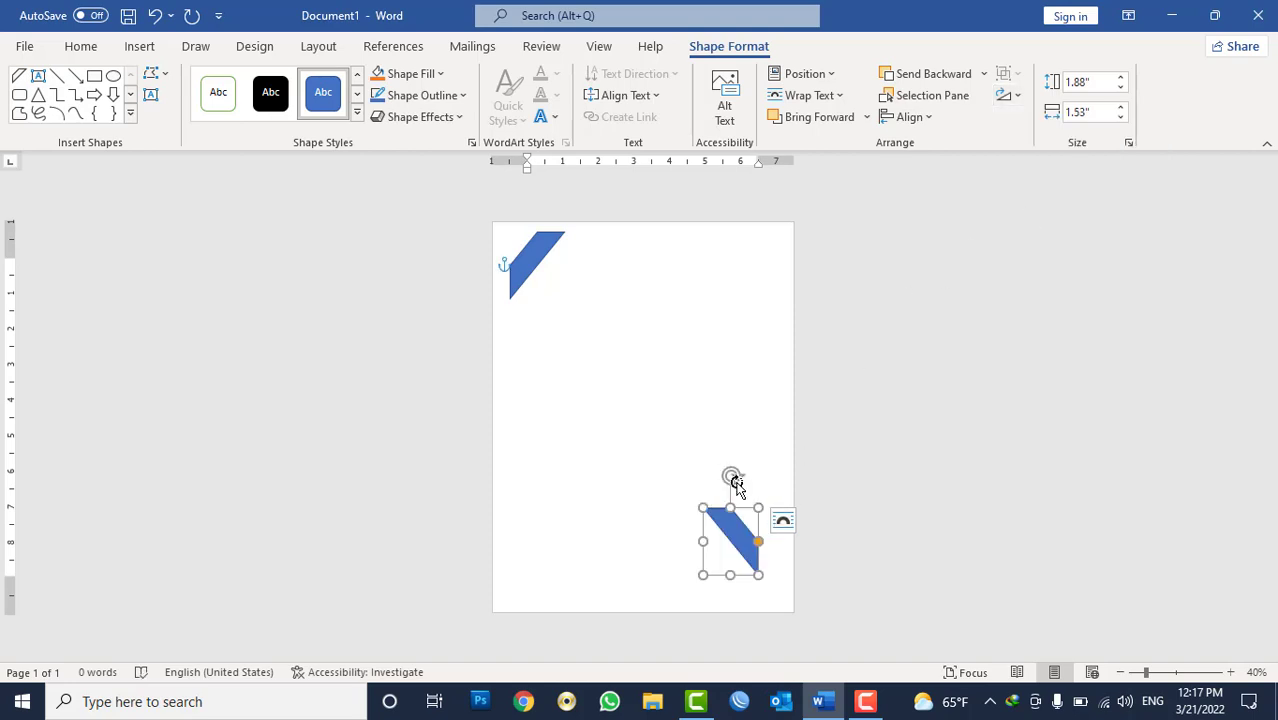
{"action": "mouse_move", "coordinate": [735, 475]}
{"action": "left_mouse_down"}
{"action": "mouse_move", "coordinate": [797, 499]}
{"action": "mouse_move", "coordinate": [817, 523]}
{"action": "left_mouse_up"}
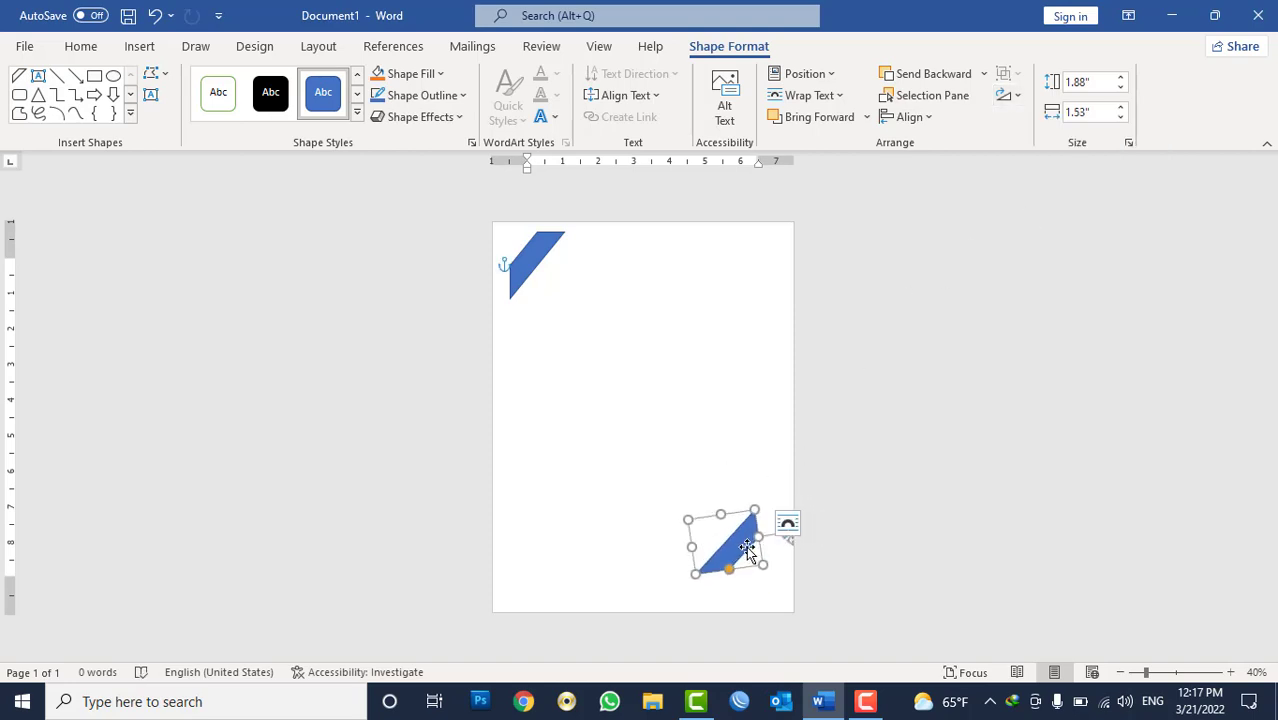
{"action": "mouse_move", "coordinate": [747, 551]}
{"action": "left_mouse_down"}
{"action": "mouse_move", "coordinate": [763, 577]}
{"action": "mouse_move", "coordinate": [726, 539]}
{"action": "left_mouse_up"}
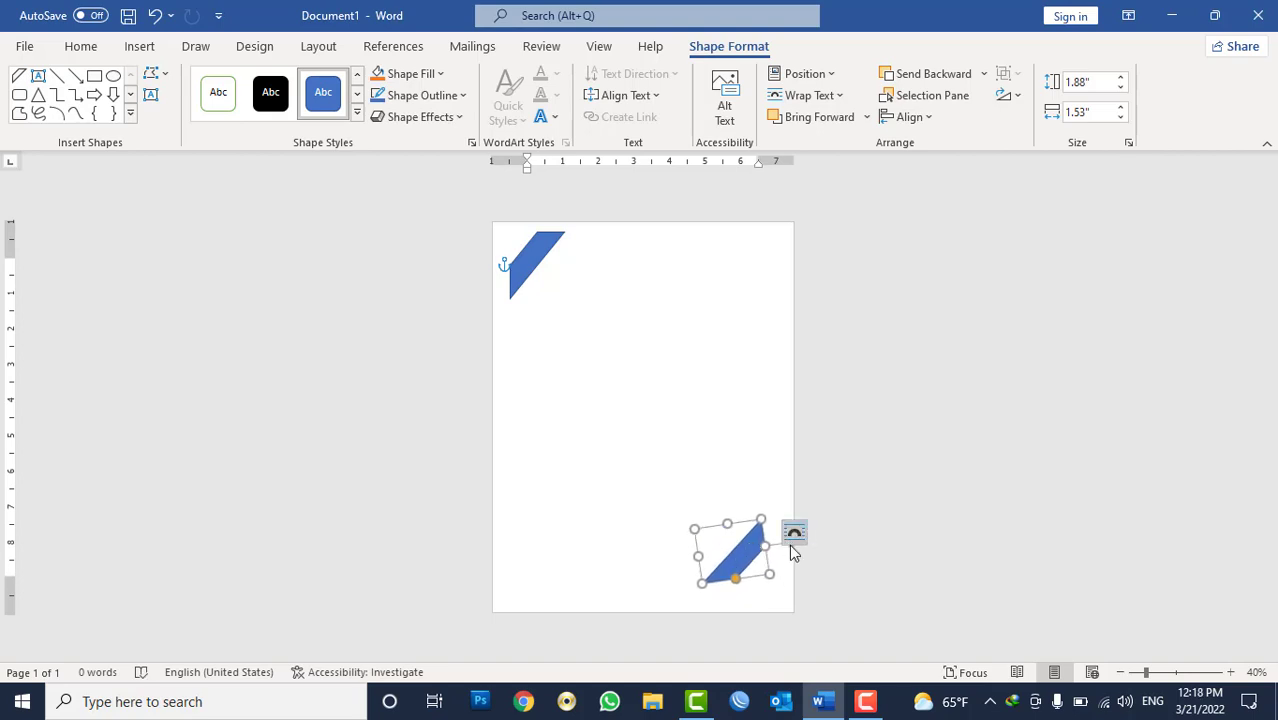
Fine-tune the bottom stripe's rotation and position, undoing an unwanted move
{"action": "left_click", "coordinate": [752, 557]}
{"action": "left_click", "coordinate": [729, 552]}
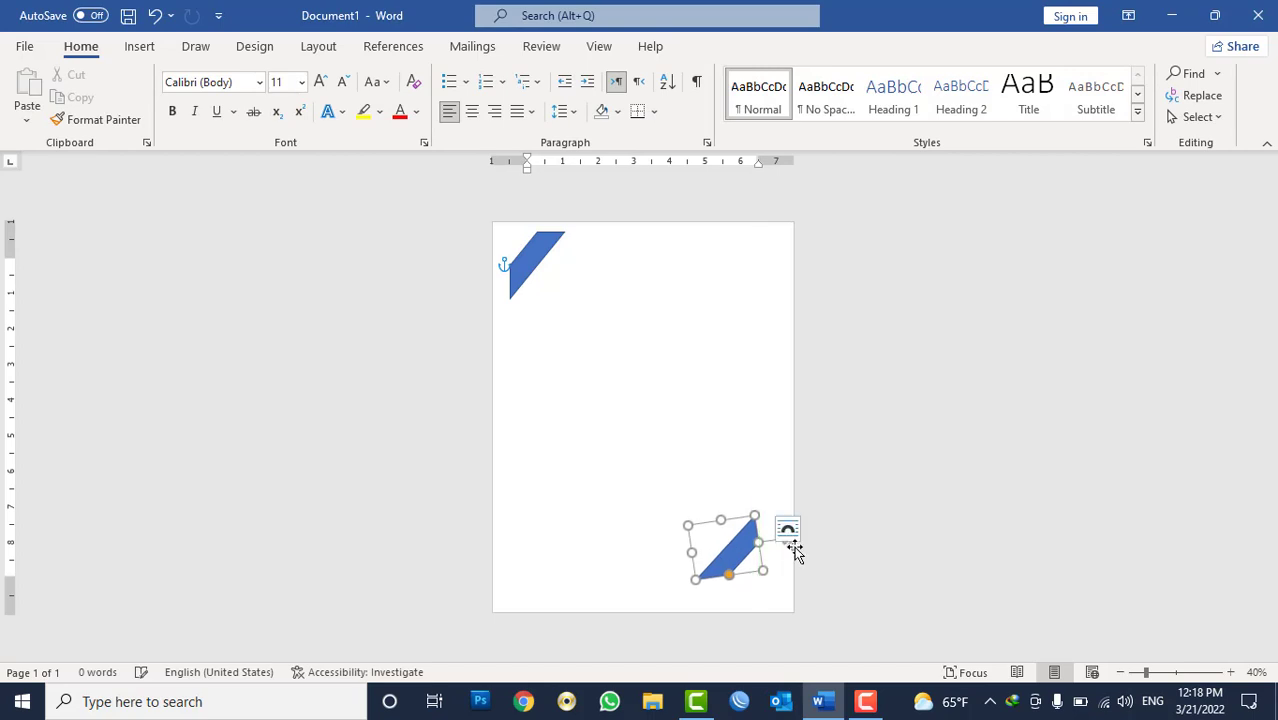
{"action": "left_click_drag", "start_coordinate": [790, 543], "coordinate": [755, 575]}
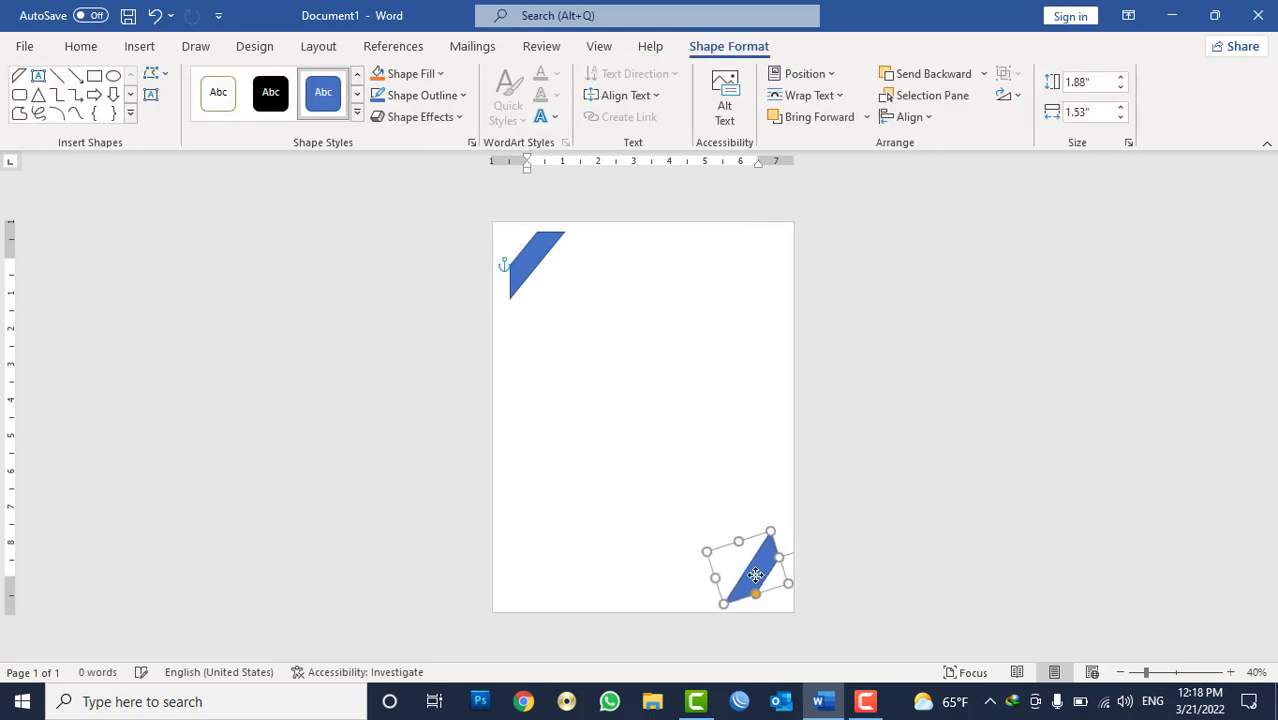
{"action": "left_click", "coordinate": [645, 450]}
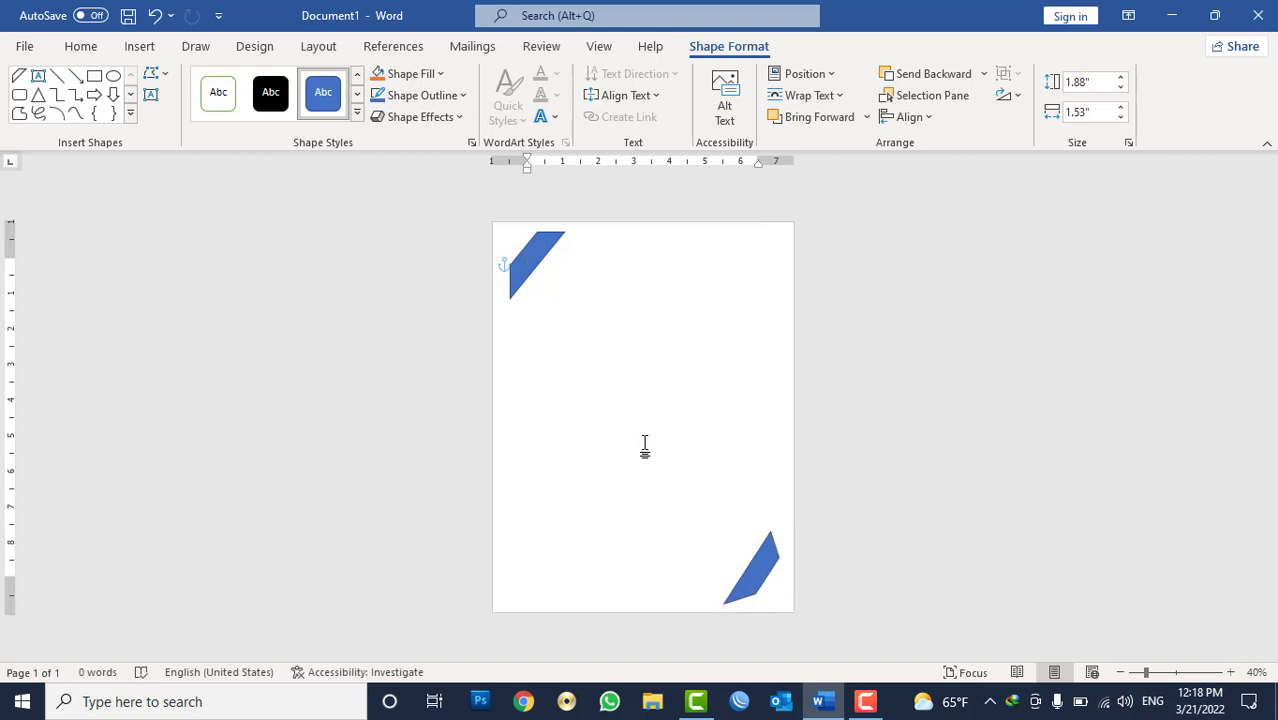
{"action": "left_click", "coordinate": [745, 585]}
{"action": "left_click_drag", "start_coordinate": [745, 585], "coordinate": [728, 578]}
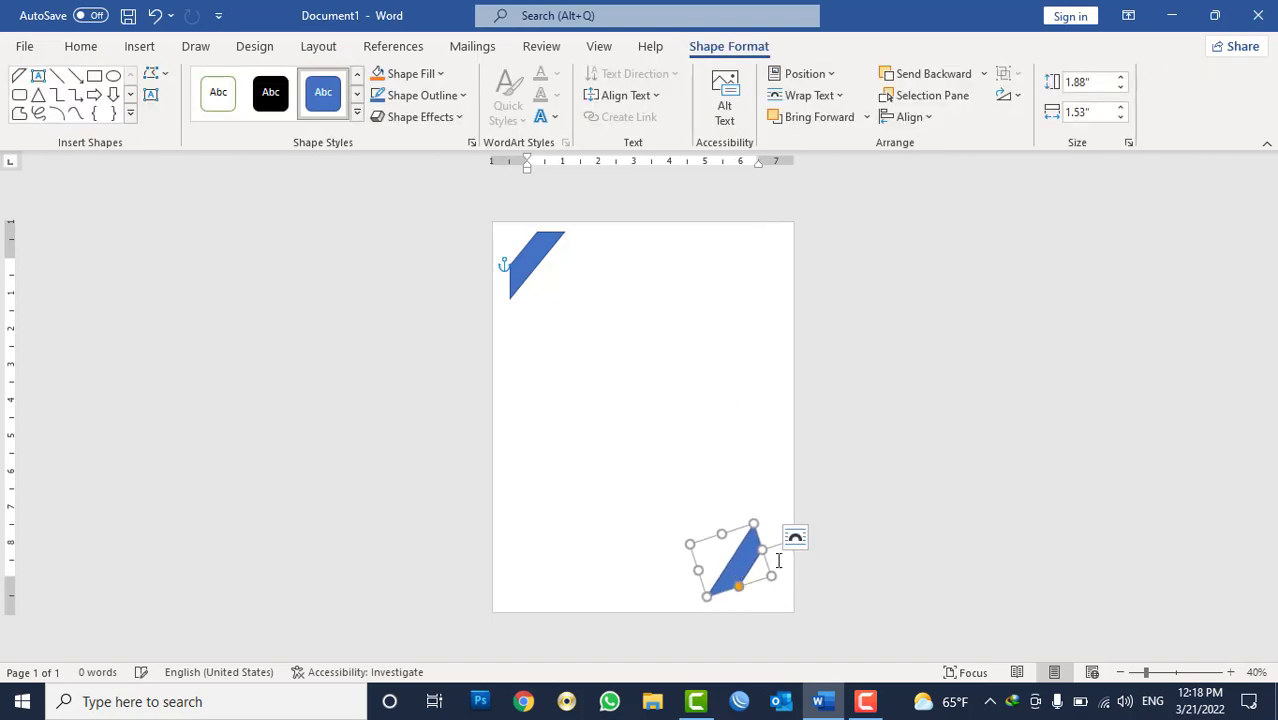
{"action": "key", "text": "ctrl+z"}
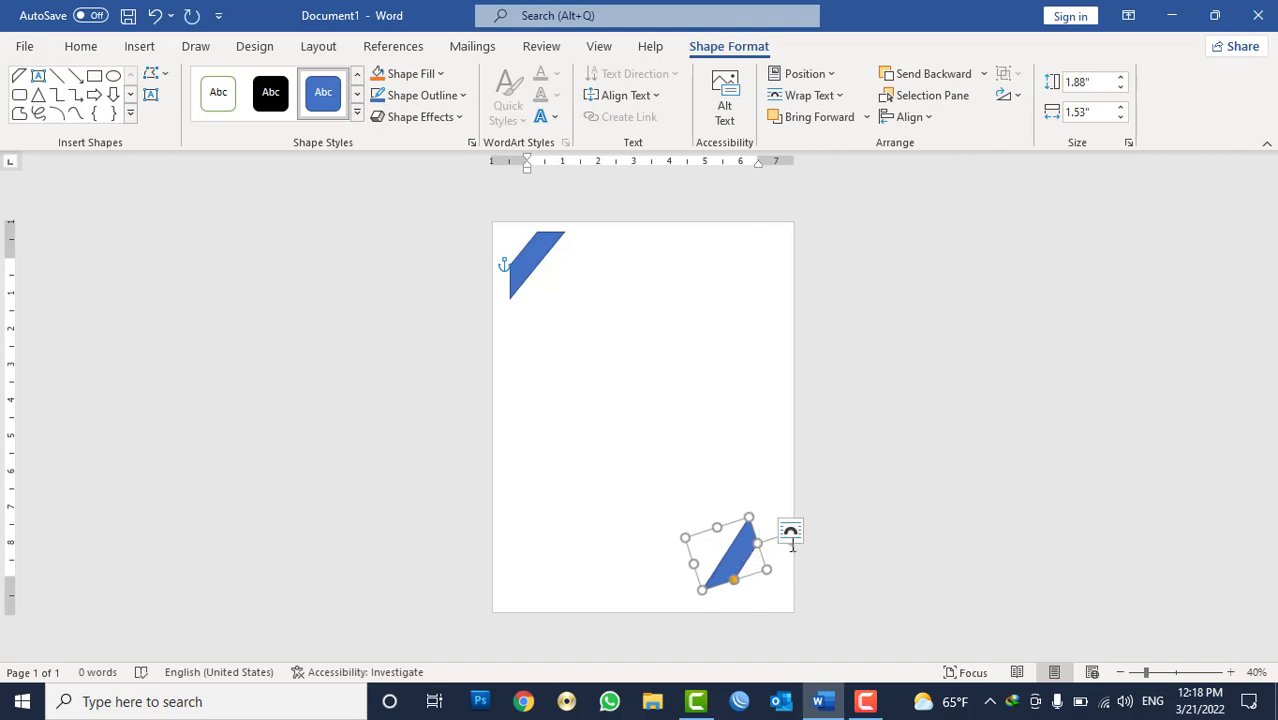
Rotate the bottom stripe to a shallow diagonal in the corner, then select everything
{"action": "left_click", "coordinate": [758, 531]}
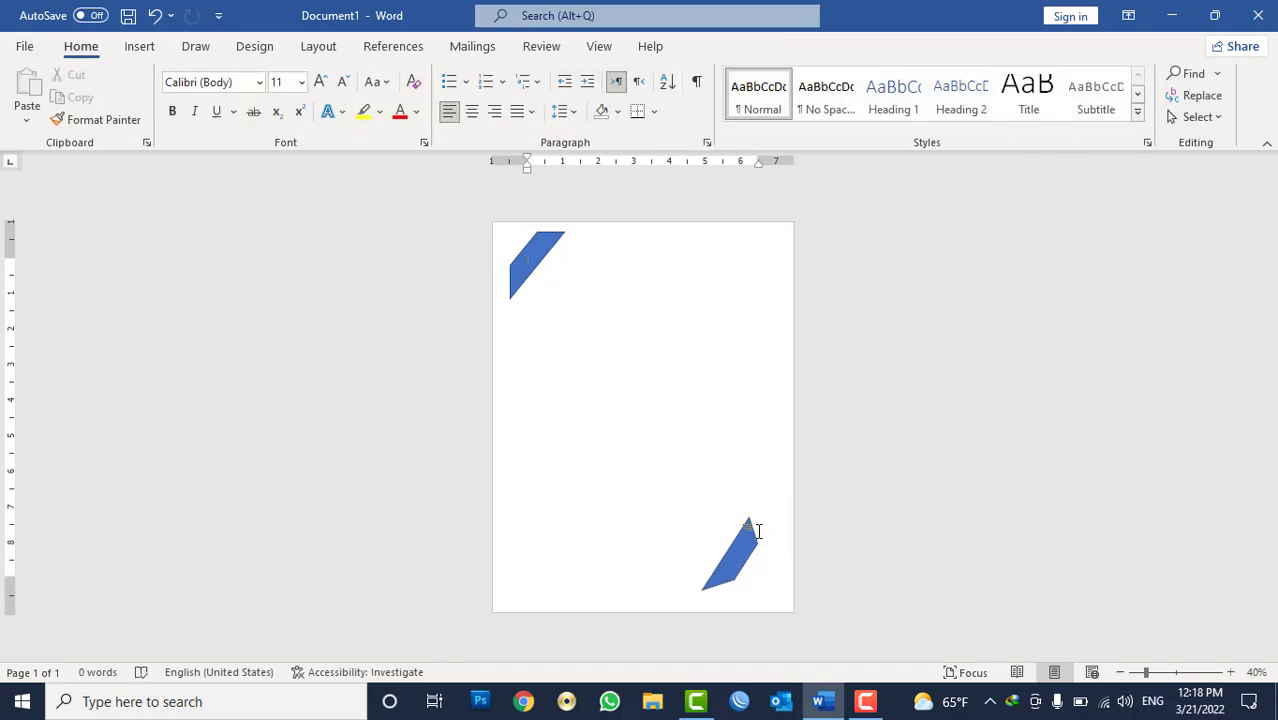
{"action": "left_click", "coordinate": [708, 586]}
{"action": "key", "text": "ctrl+z"}
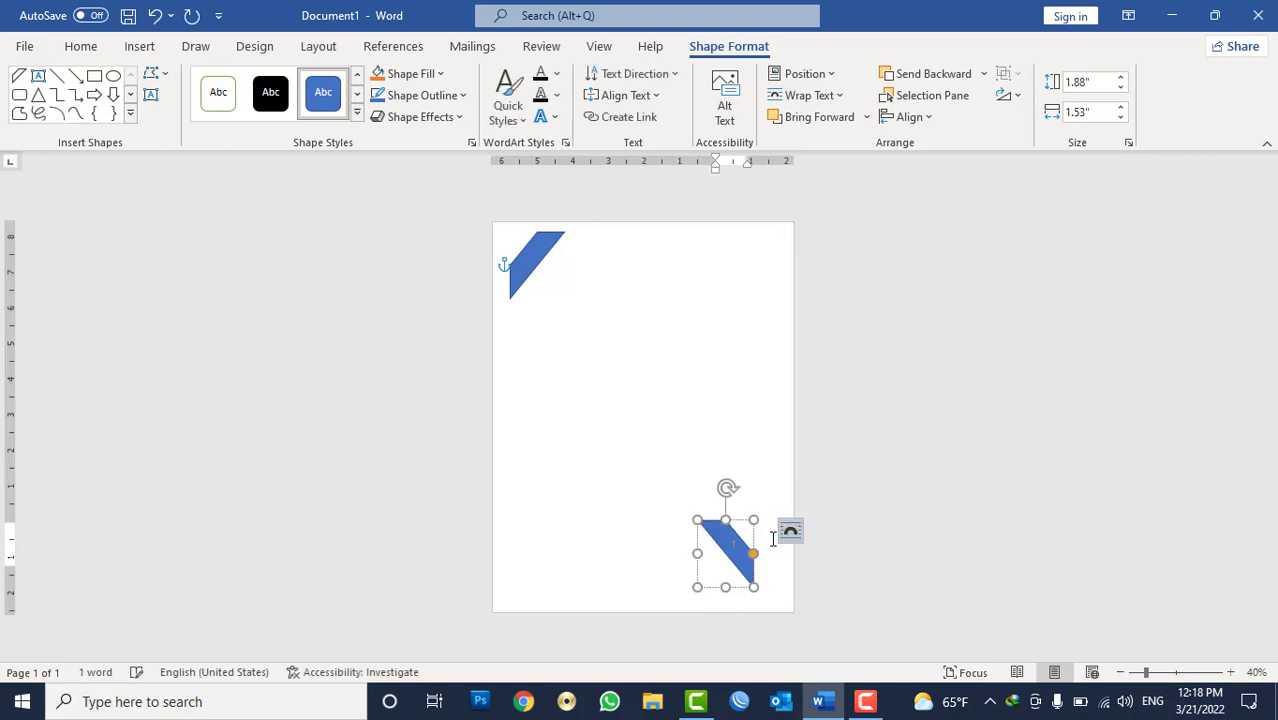
{"action": "mouse_move", "coordinate": [728, 488]}
{"action": "left_mouse_down"}
{"action": "mouse_move", "coordinate": [769, 477]}
{"action": "mouse_move", "coordinate": [750, 414]}
{"action": "left_mouse_up"}
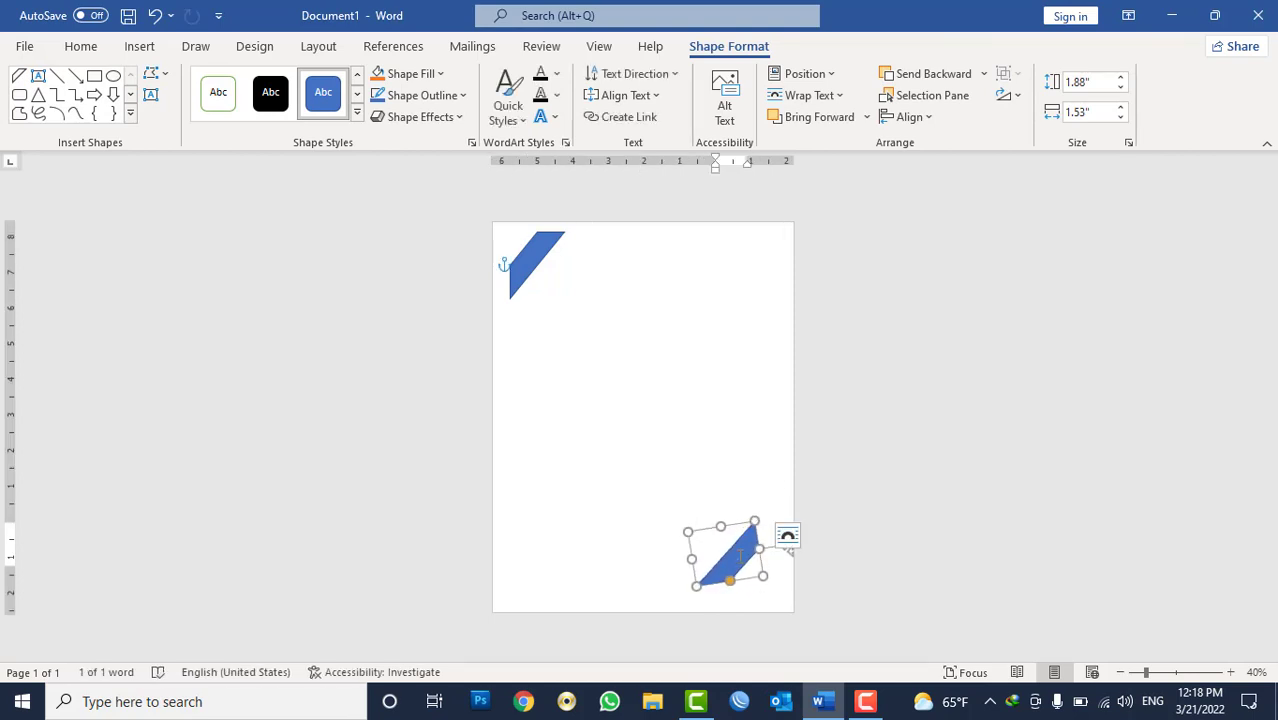
{"action": "left_click_drag", "start_coordinate": [740, 556], "coordinate": [768, 586]}
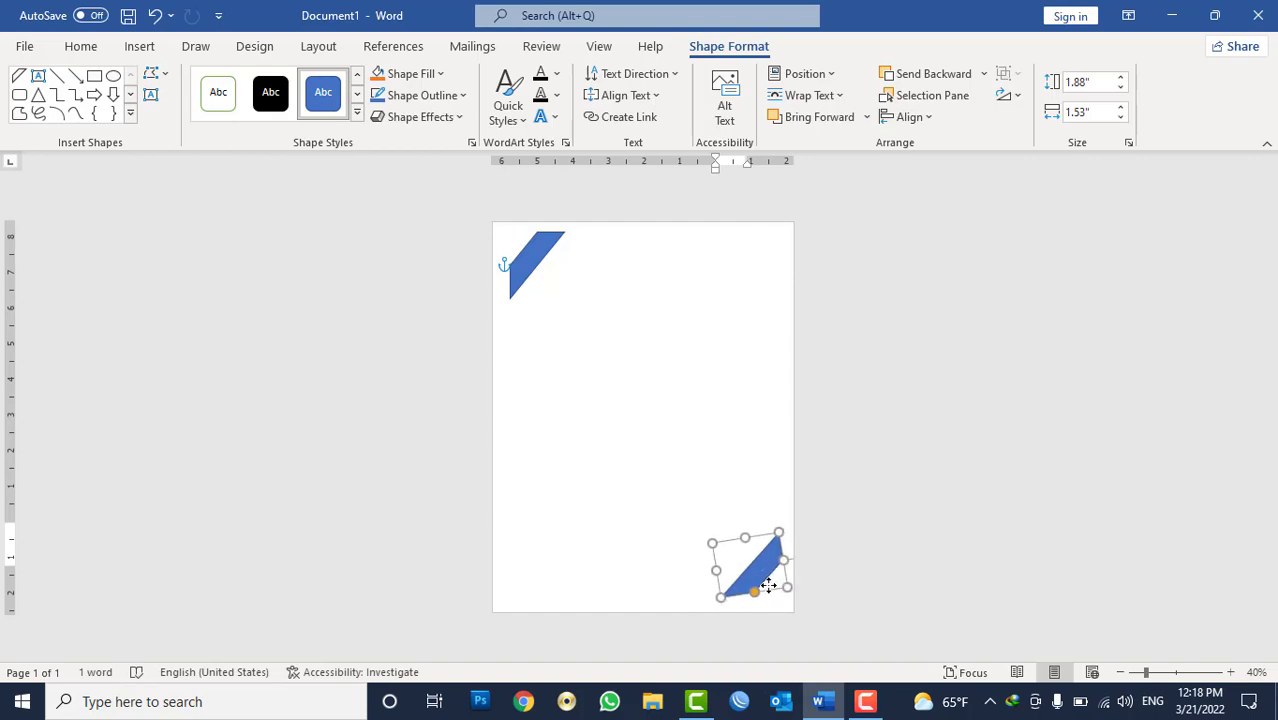
{"action": "left_click", "coordinate": [693, 421]}
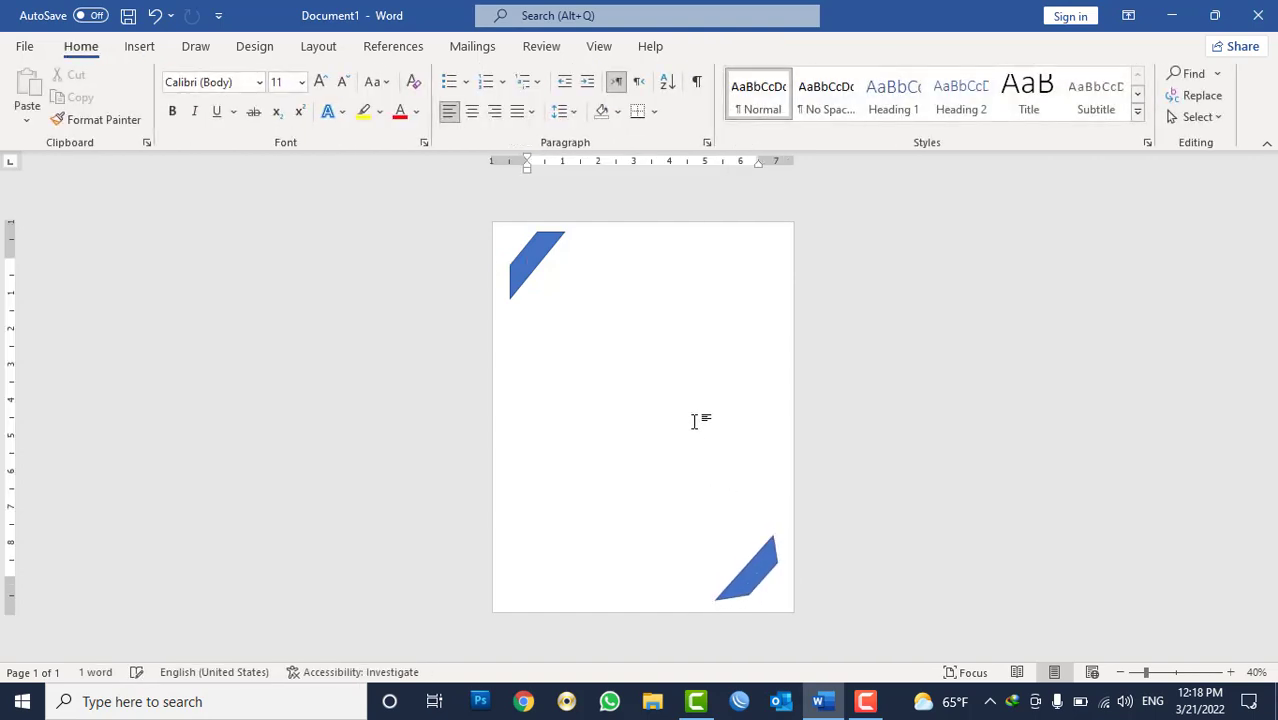
{"action": "key", "text": "ctrl+a"}
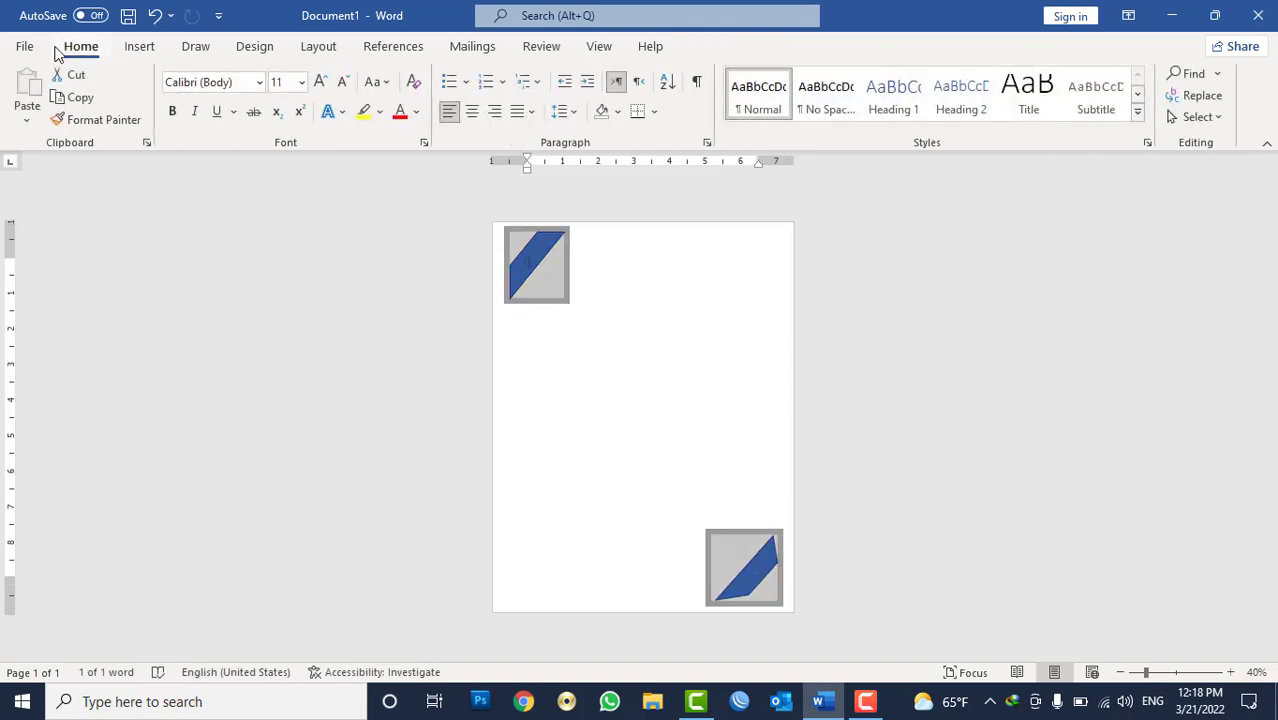
Save the selected design to the Cover Page gallery as 'My Cover Page', then undo to clear the page
{"action": "left_click", "coordinate": [140, 47]}
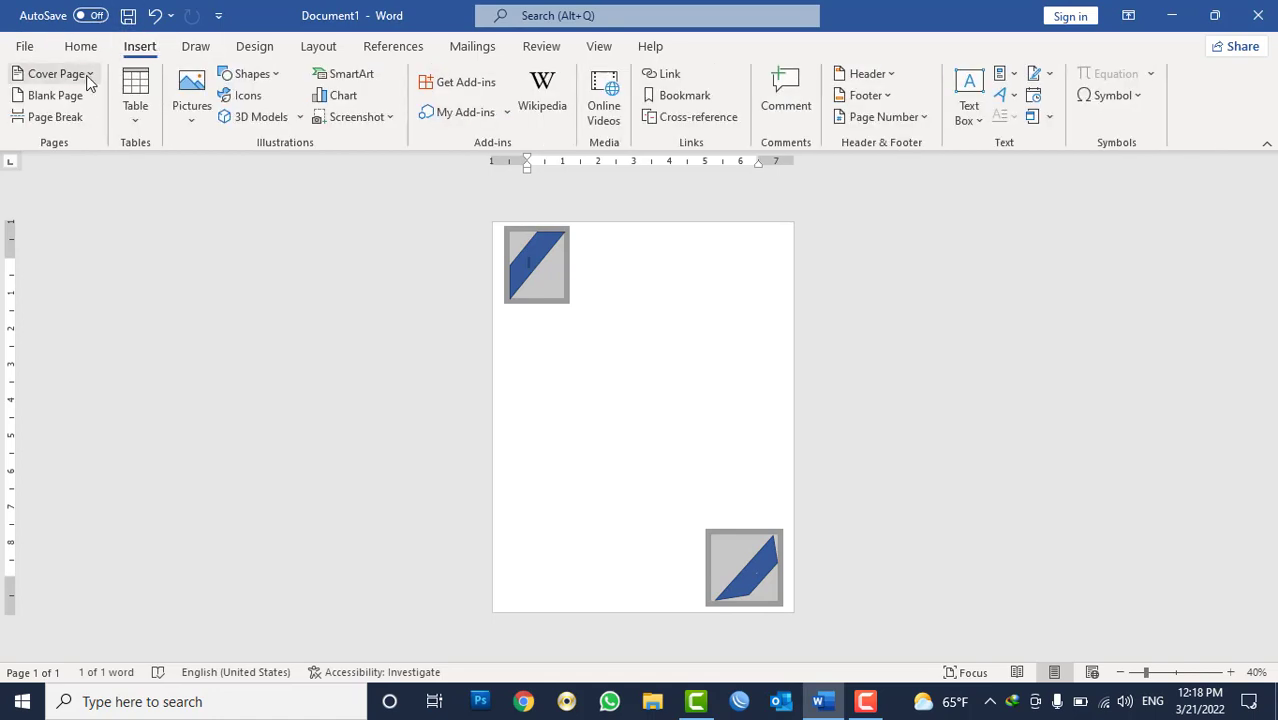
{"action": "left_click", "coordinate": [55, 74]}
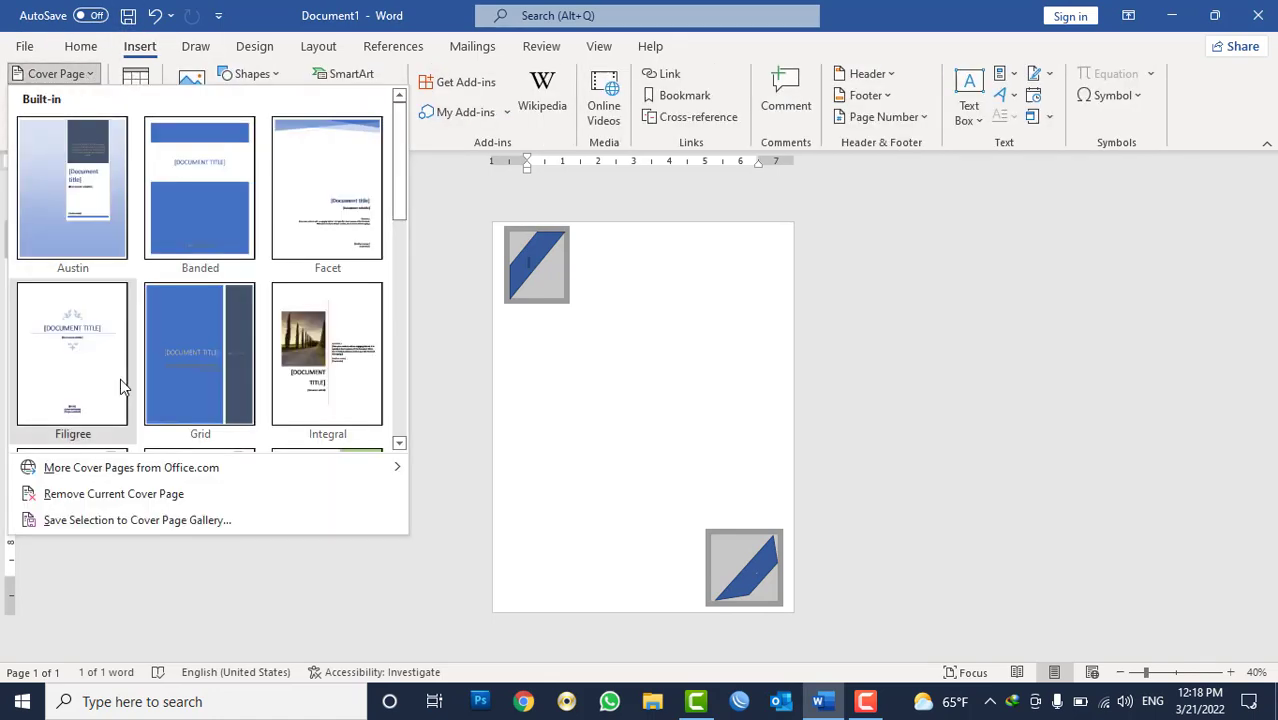
{"action": "left_click", "coordinate": [119, 526]}
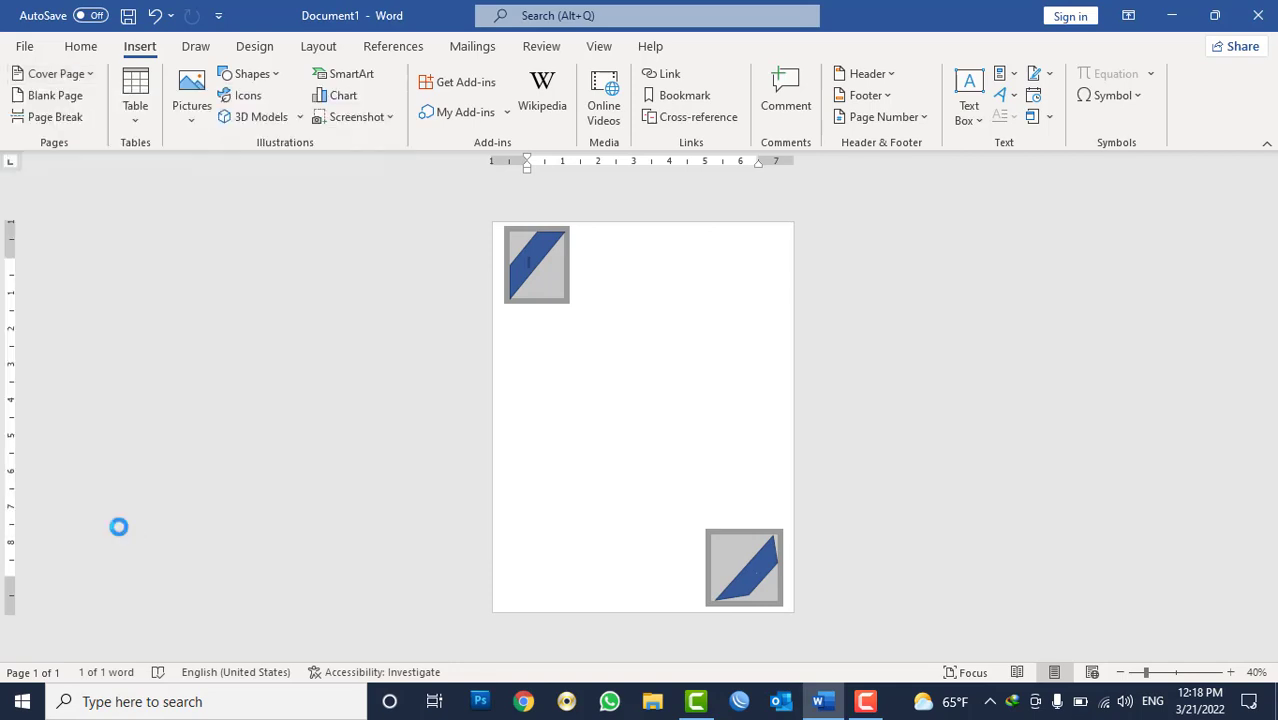
{"action": "type", "text": "My Cover Page"}
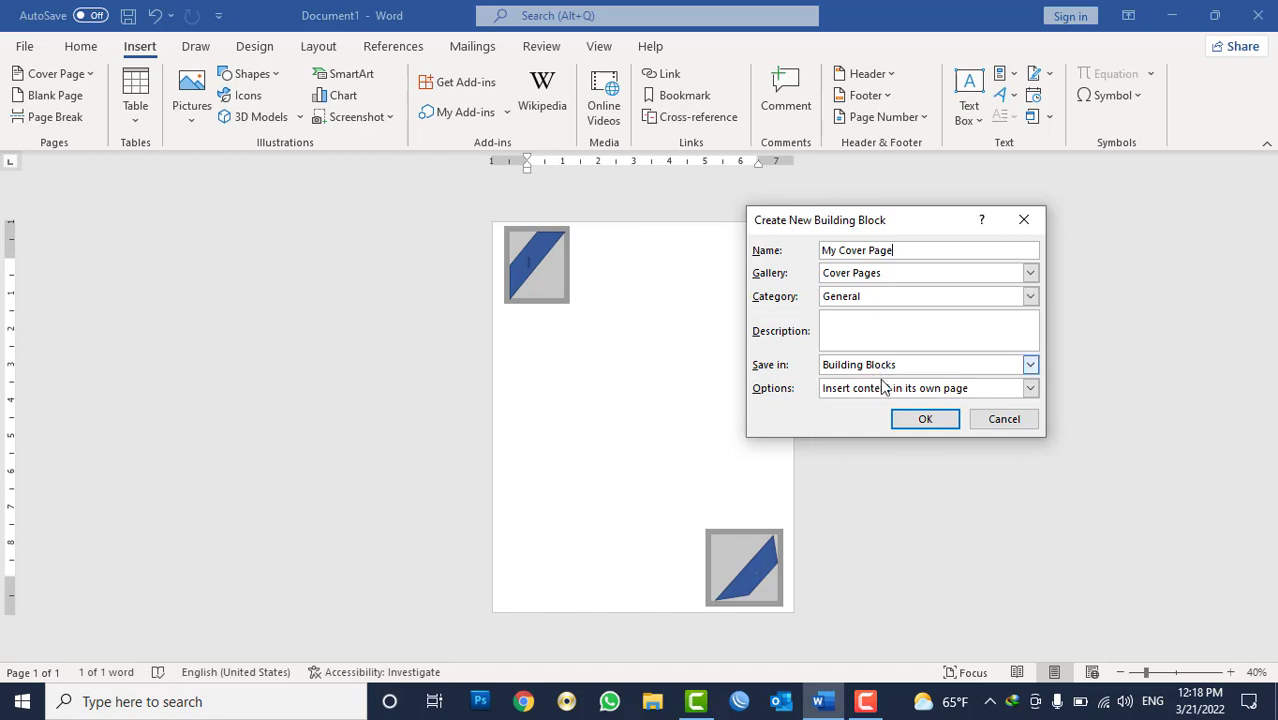
{"action": "left_click", "coordinate": [896, 420]}
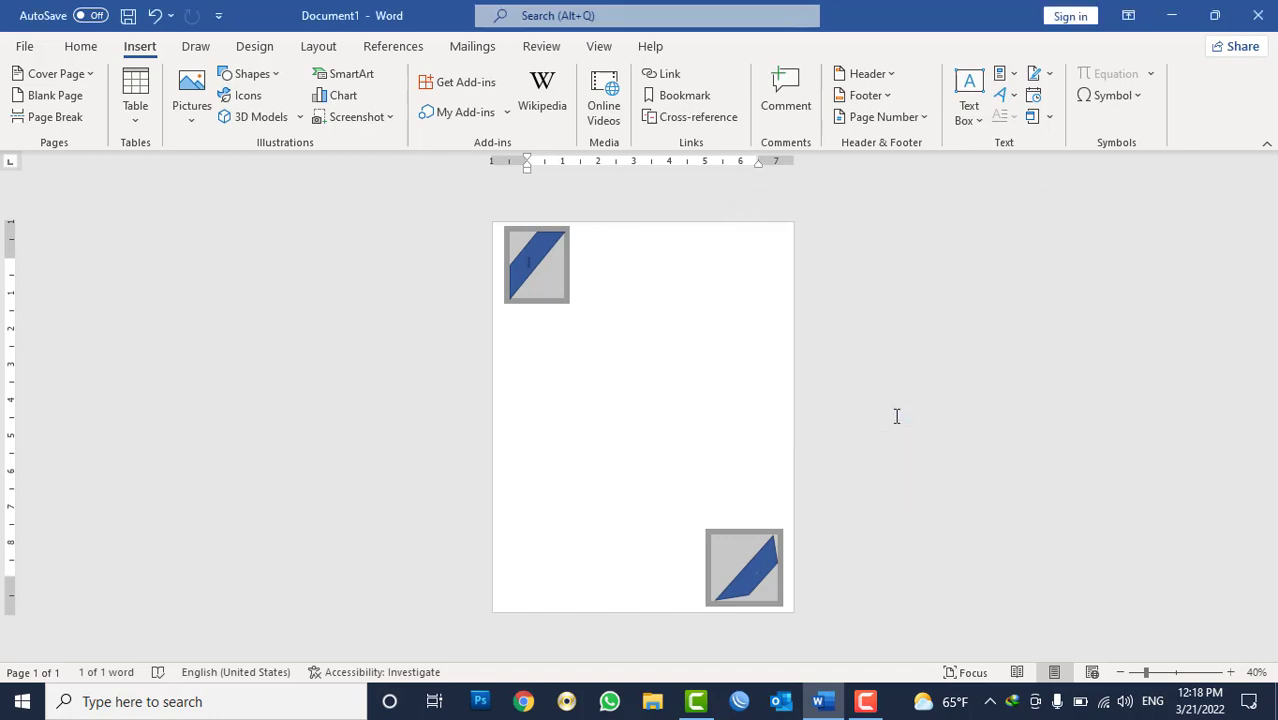
{"action": "key", "text": "ctrl+z"}
{"action": "key", "text": "ctrl+z"}
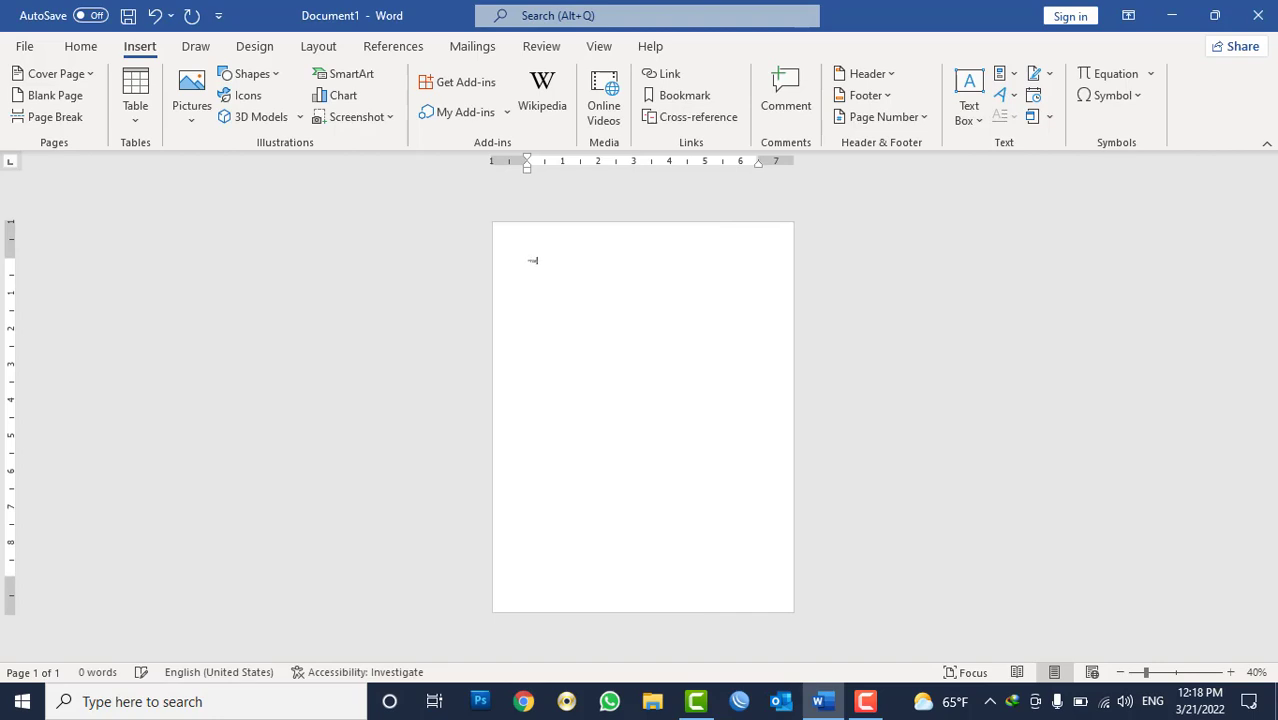
Generate sample paragraphs with =rand() and select all the text
{"action": "type", "text": "test"}
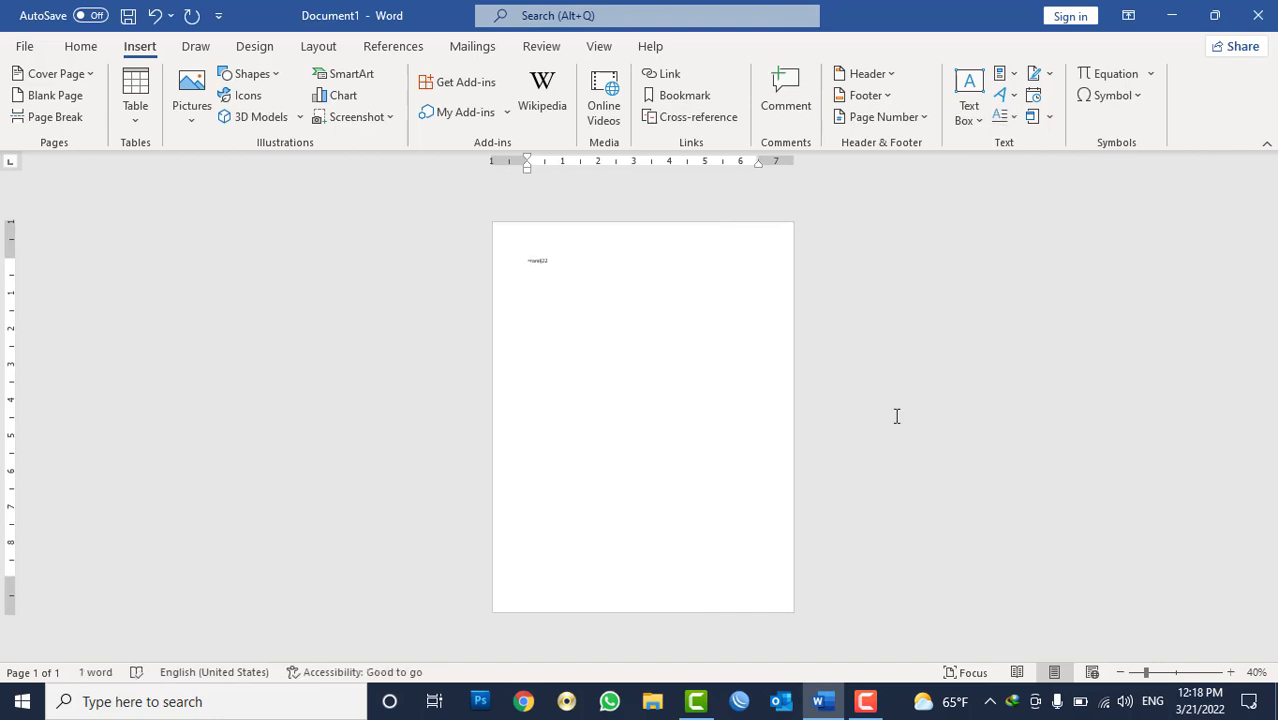
{"action": "key", "text": "Return"}
{"action": "key", "text": "ctrl+a"}
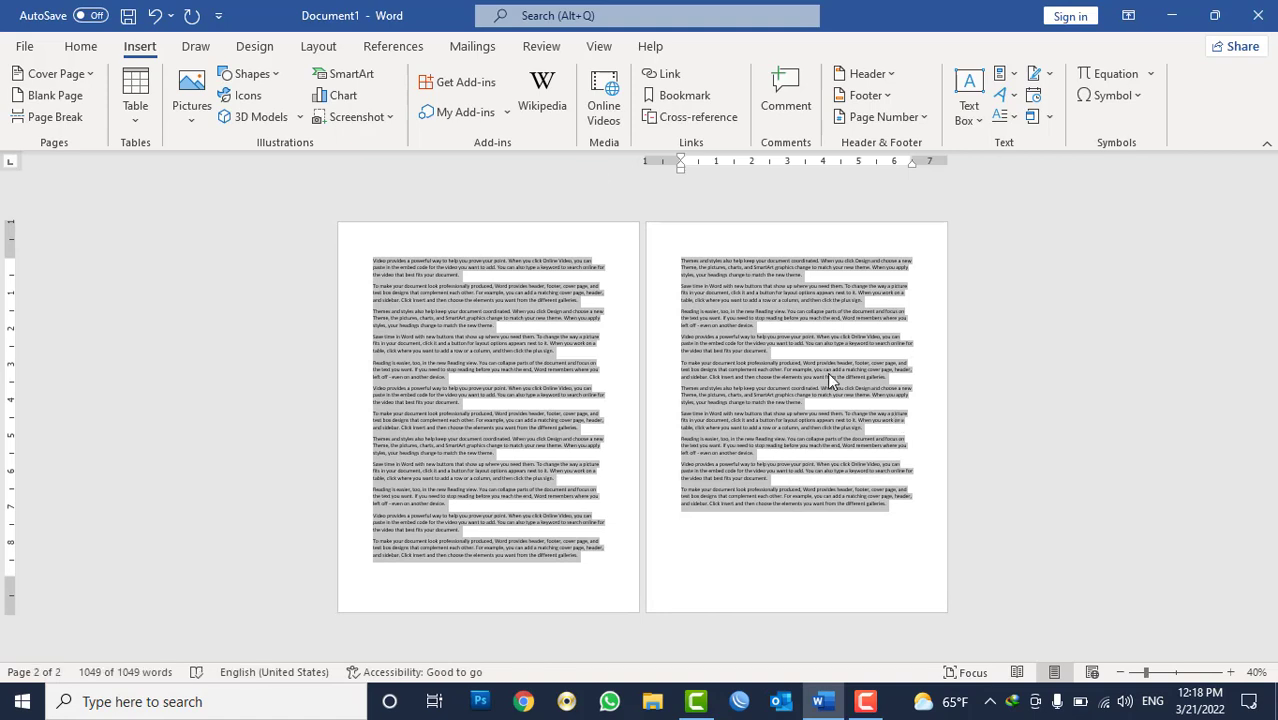
Save the selected text as an AutoText entry named 'islam', then delete it
{"action": "left_click", "coordinate": [1016, 78]}
{"action": "mouse_move", "coordinate": [1030, 100]}
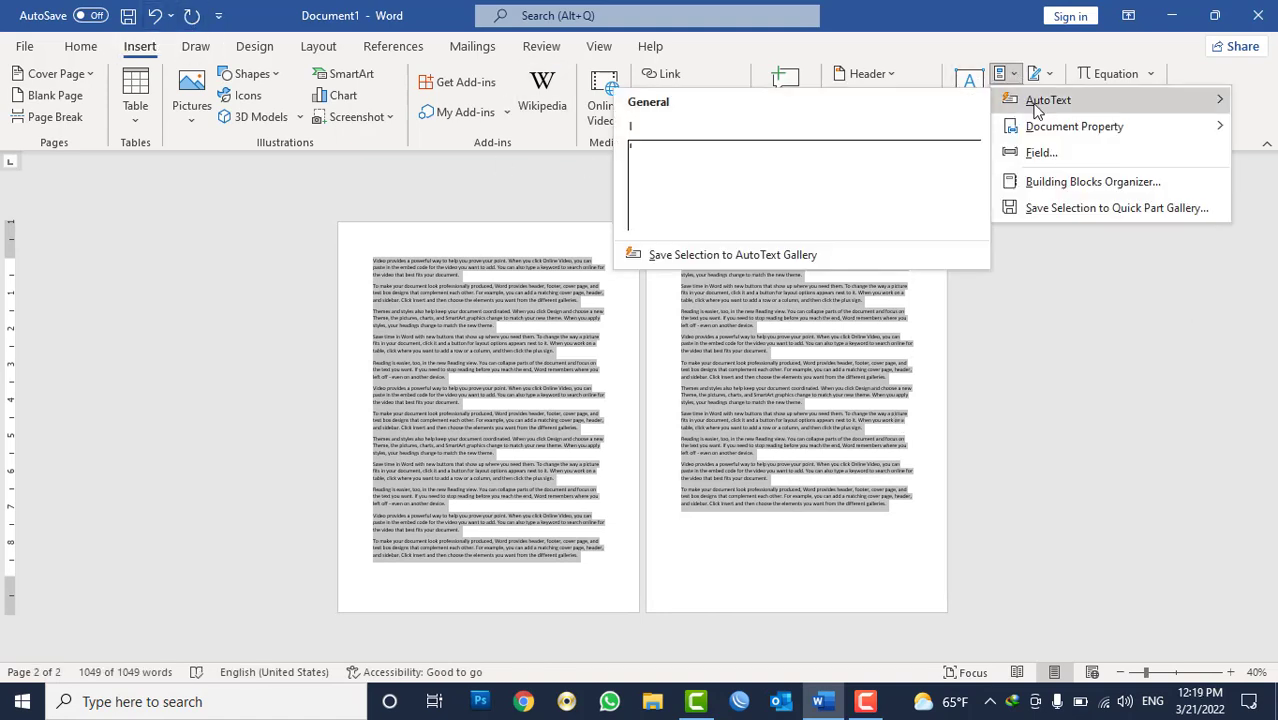
{"action": "left_click", "coordinate": [743, 262]}
{"action": "type", "text": "islam"}
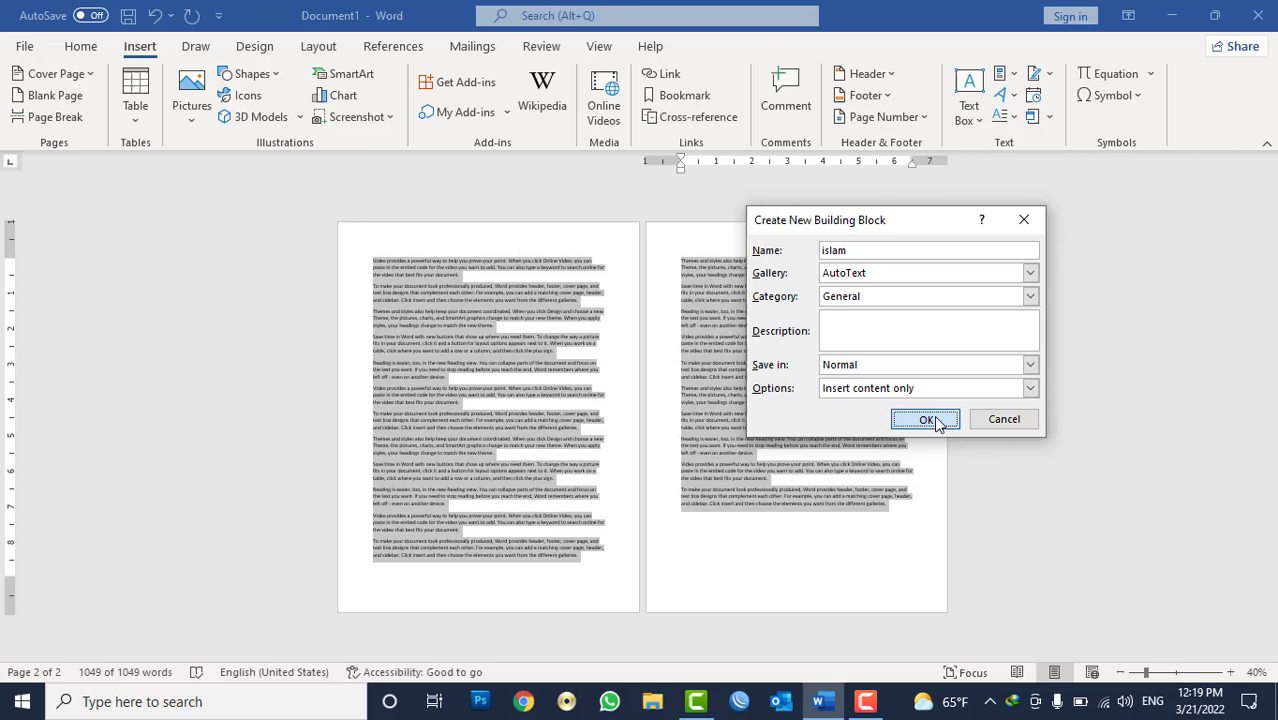
{"action": "left_click", "coordinate": [925, 419]}
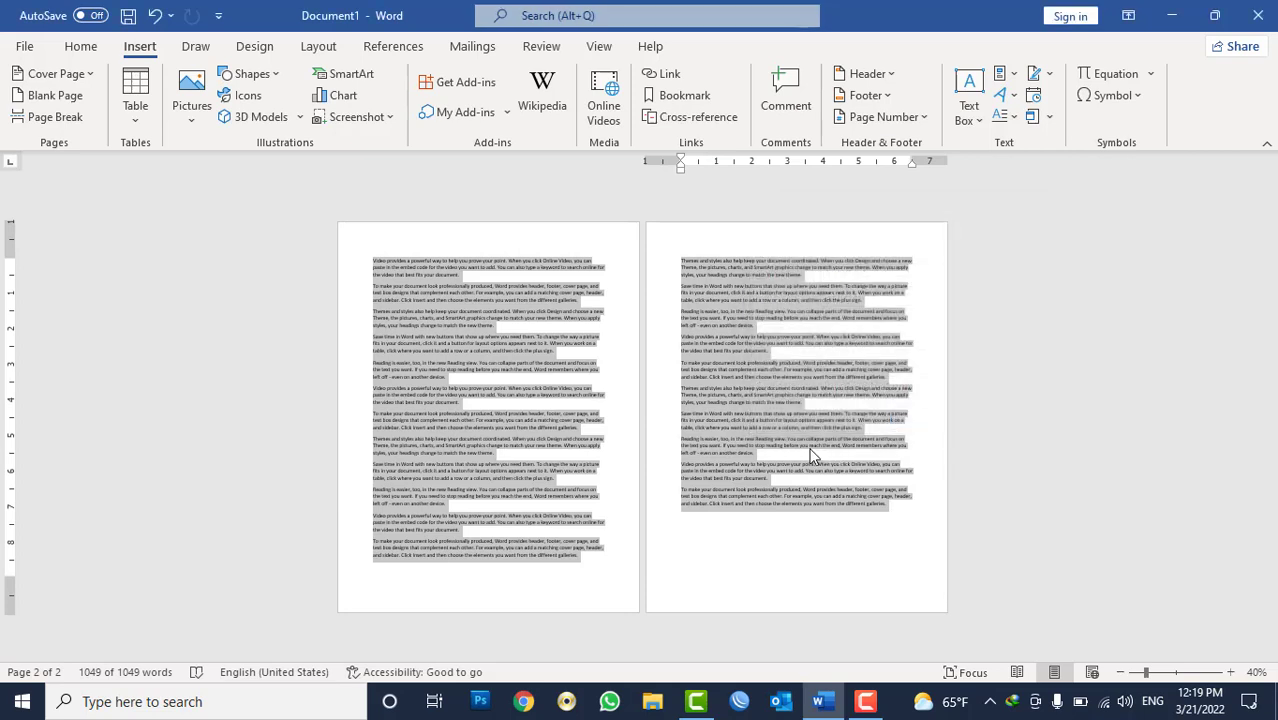
{"action": "key", "text": "Delete"}
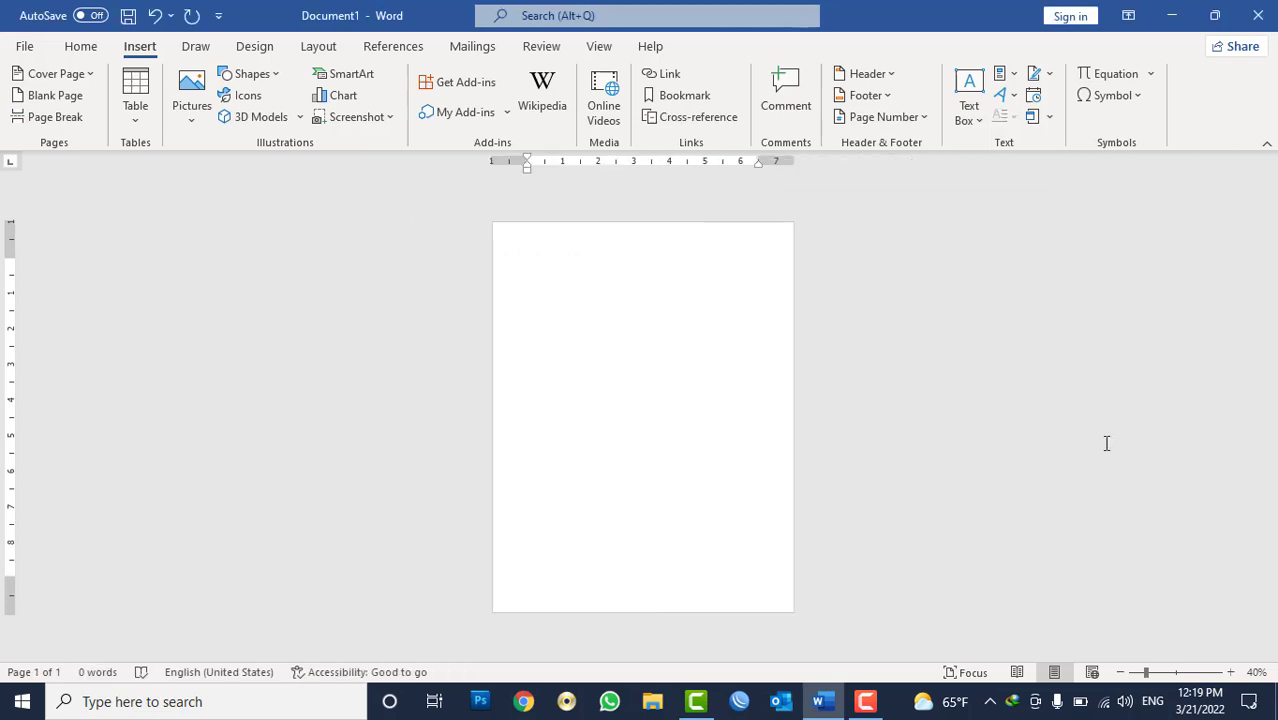
Insert the 'islam' AutoText entry by typing its name, then clear the page
{"action": "scroll", "coordinate": [706, 404], "scroll_direction": "up", "scroll_amount": 4}
{"action": "scroll", "coordinate": [706, 404], "scroll_direction": "up", "scroll_amount": 2}
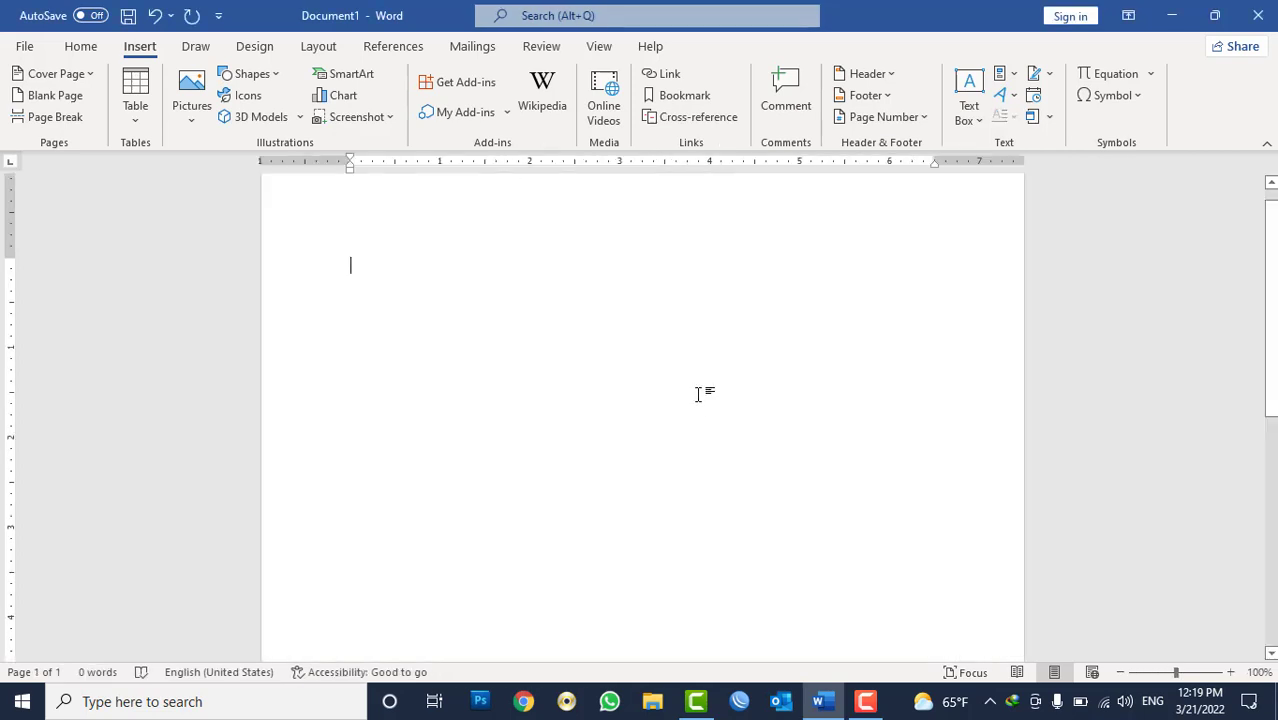
{"action": "type", "text": "islam"}
{"action": "key", "text": "Return"}
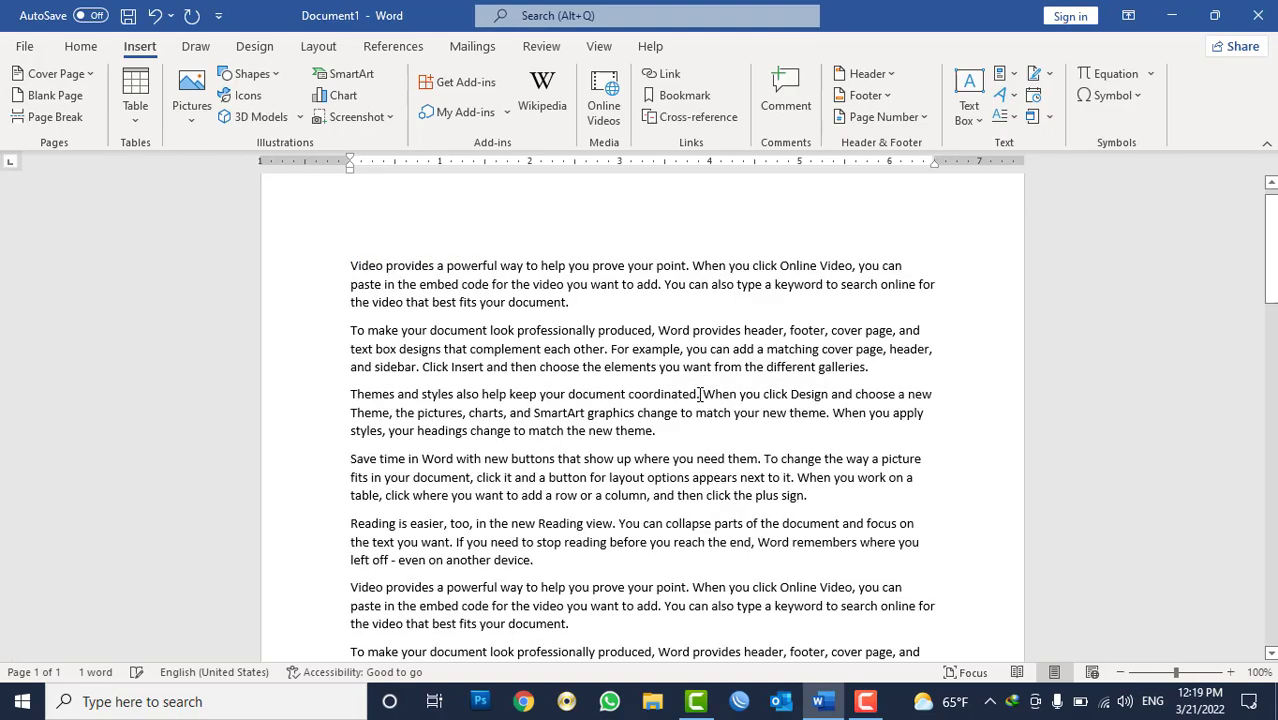
{"action": "scroll", "coordinate": [656, 521], "scroll_direction": "down", "scroll_amount": 4}
{"action": "scroll", "coordinate": [660, 528], "scroll_direction": "down", "scroll_amount": 4}
{"action": "scroll", "coordinate": [665, 535], "scroll_direction": "down", "scroll_amount": 5}
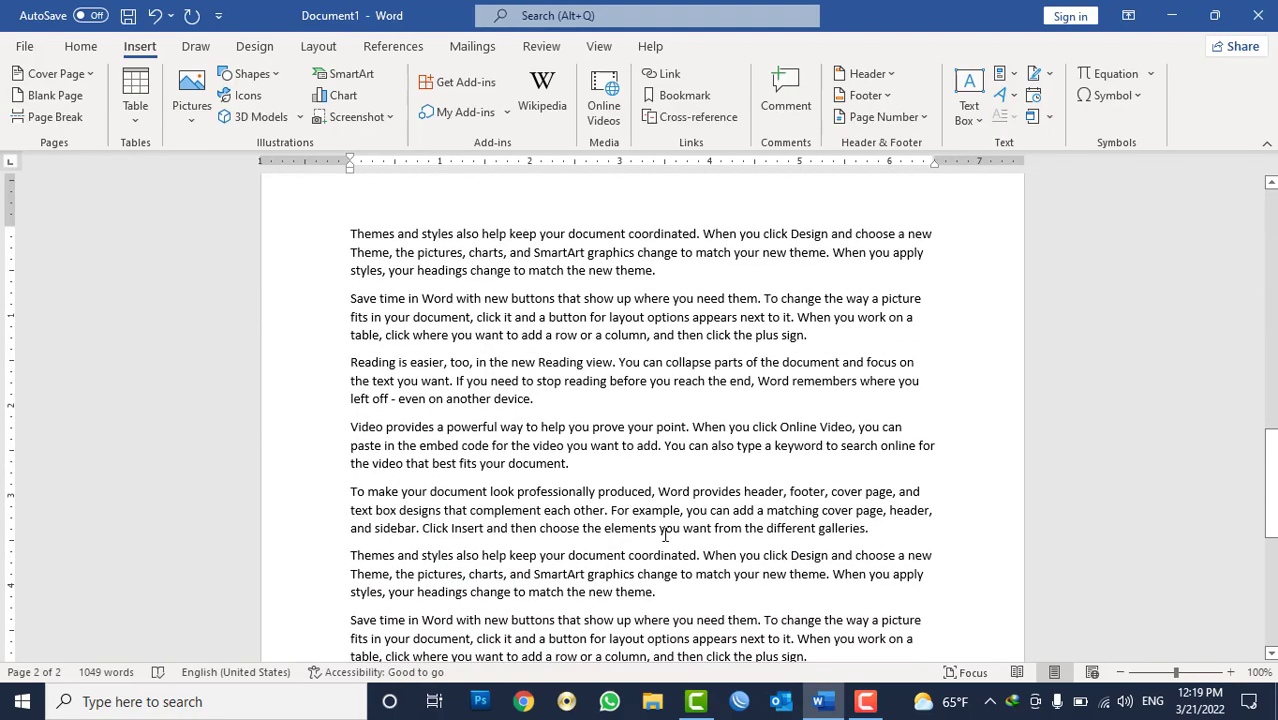
{"action": "key", "text": "ctrl+a"}
{"action": "key", "text": "Delete"}
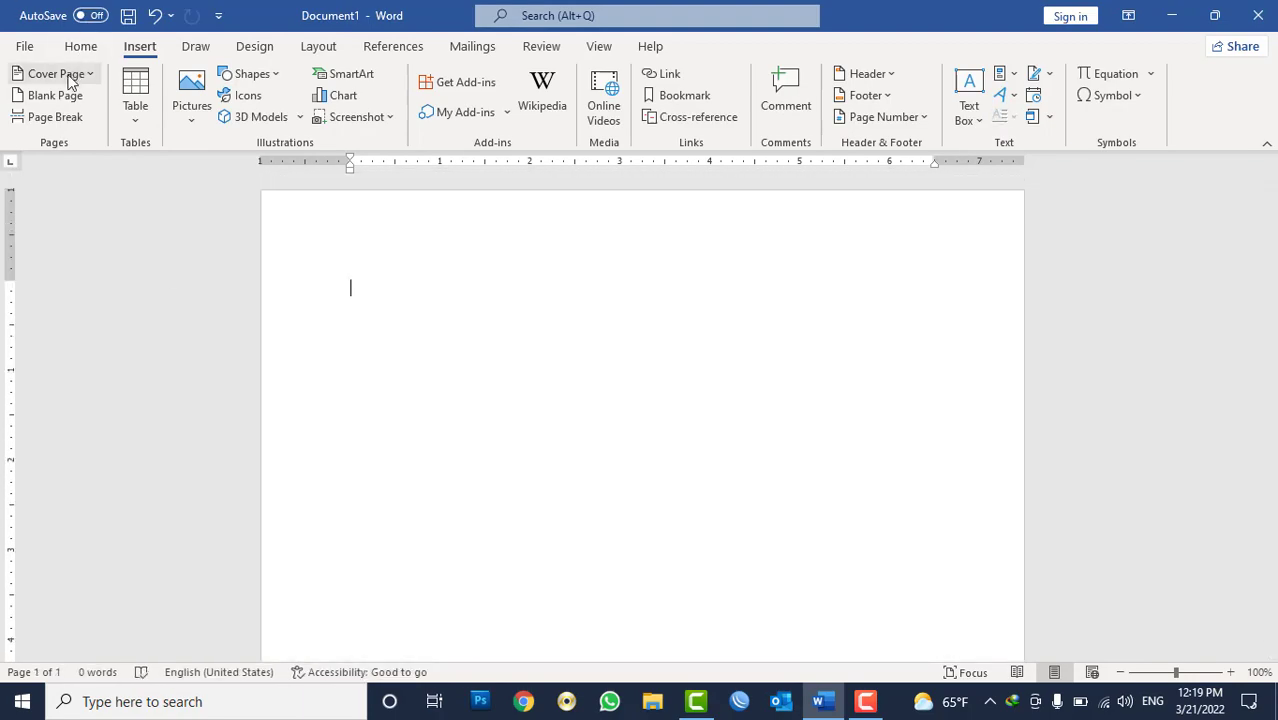
{"action": "left_click", "coordinate": [70, 80]}
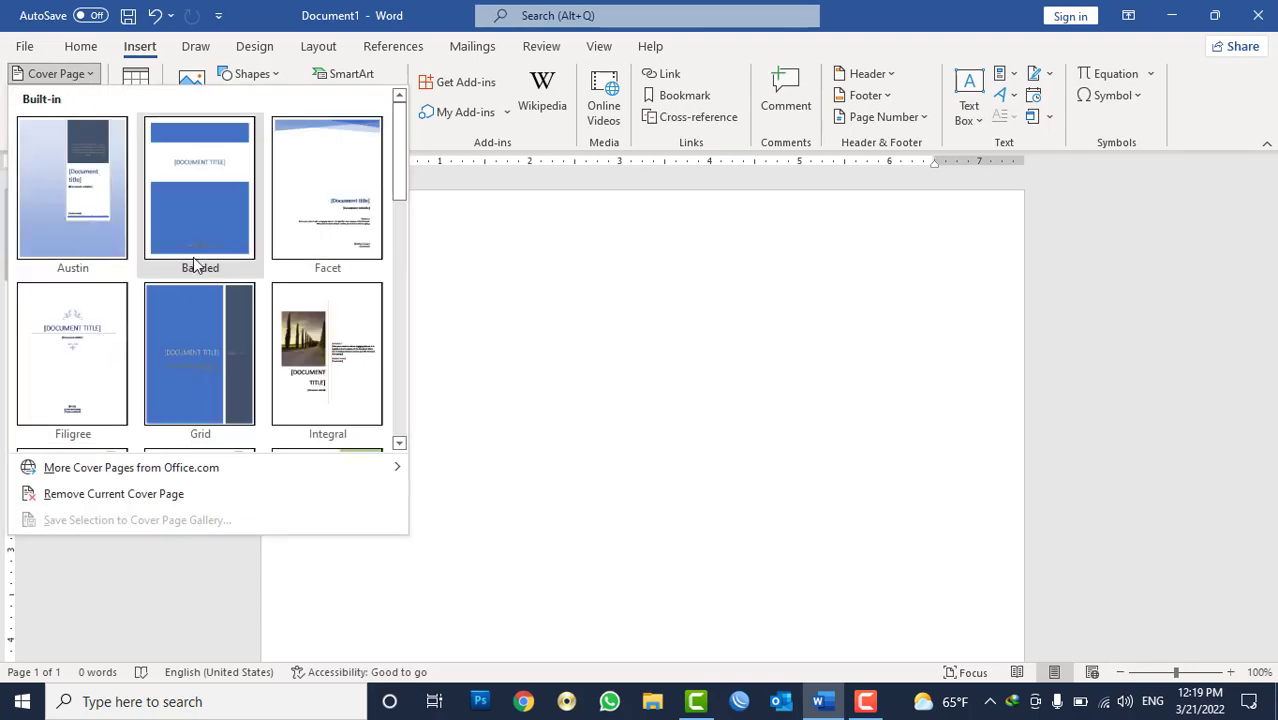
Find My Cover Page in the Cover Page gallery and bring up its options
{"action": "scroll", "coordinate": [194, 257], "scroll_direction": "down", "scroll_amount": 3}
{"action": "scroll", "coordinate": [195, 257], "scroll_direction": "down", "scroll_amount": 3}
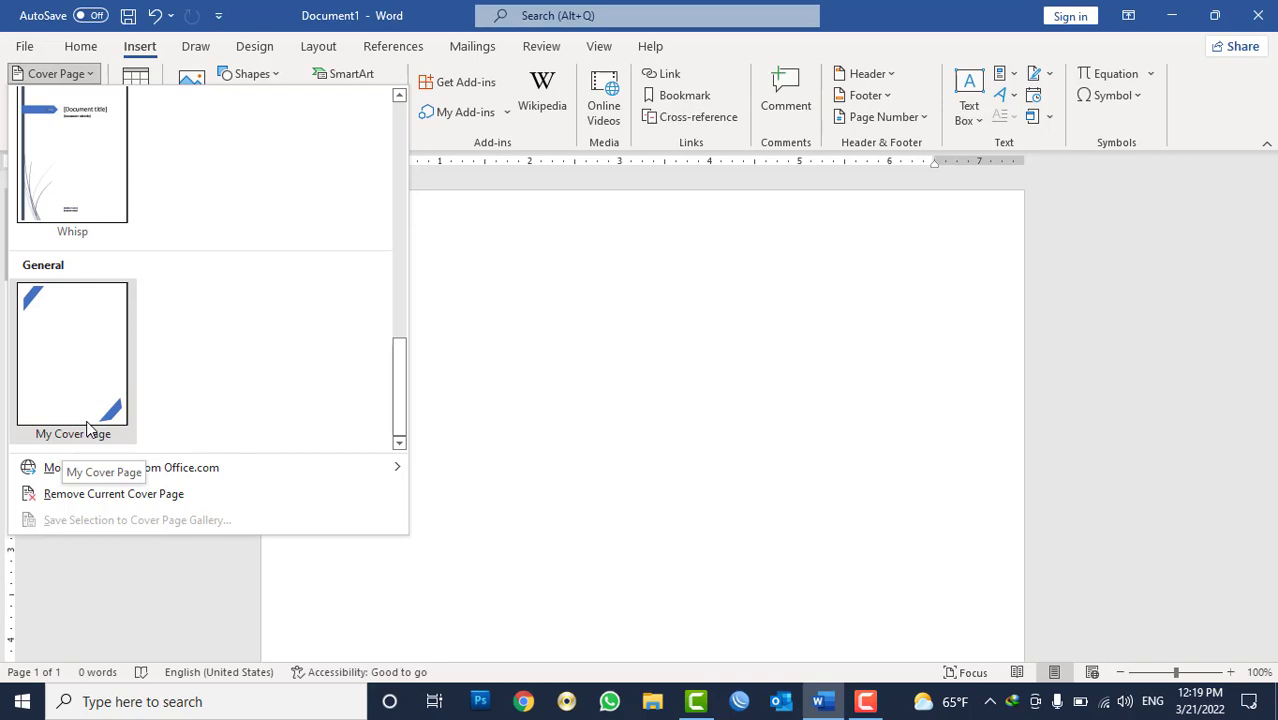
{"action": "right_click", "coordinate": [68, 362]}
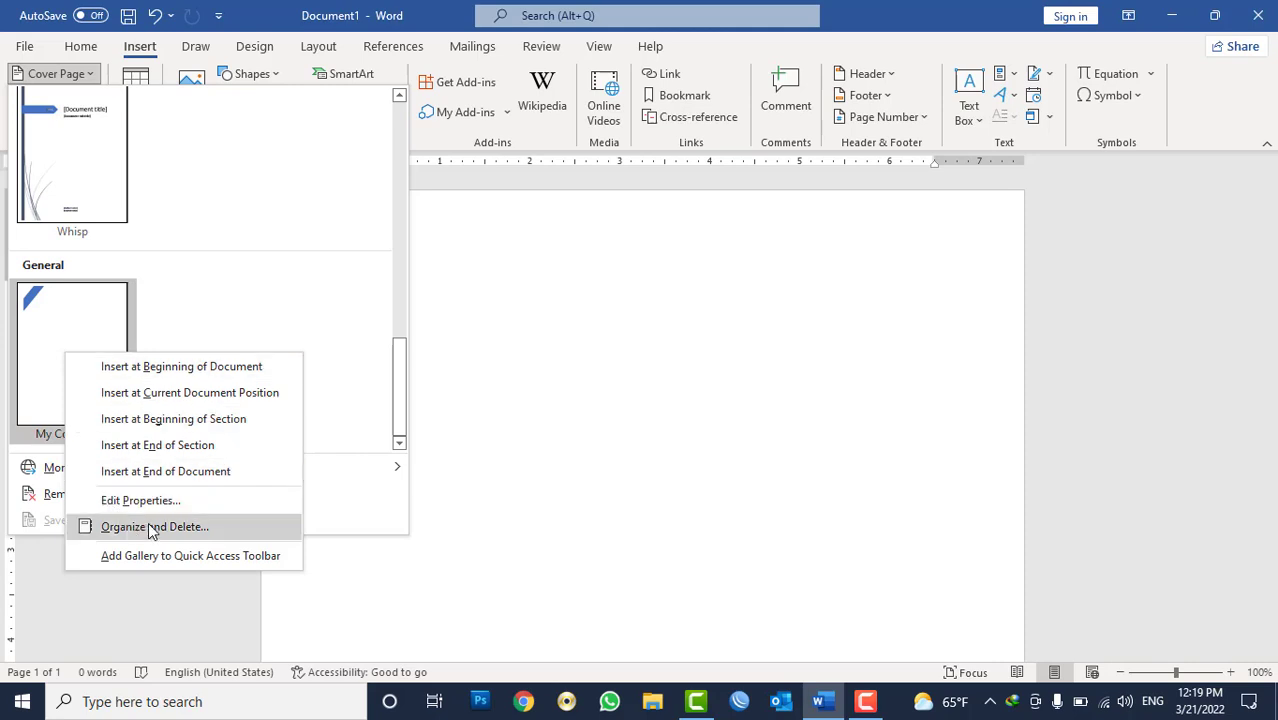
Bring up the options for the 'islam' entry in the Quick Parts AutoText gallery
{"action": "left_click", "coordinate": [1017, 77]}
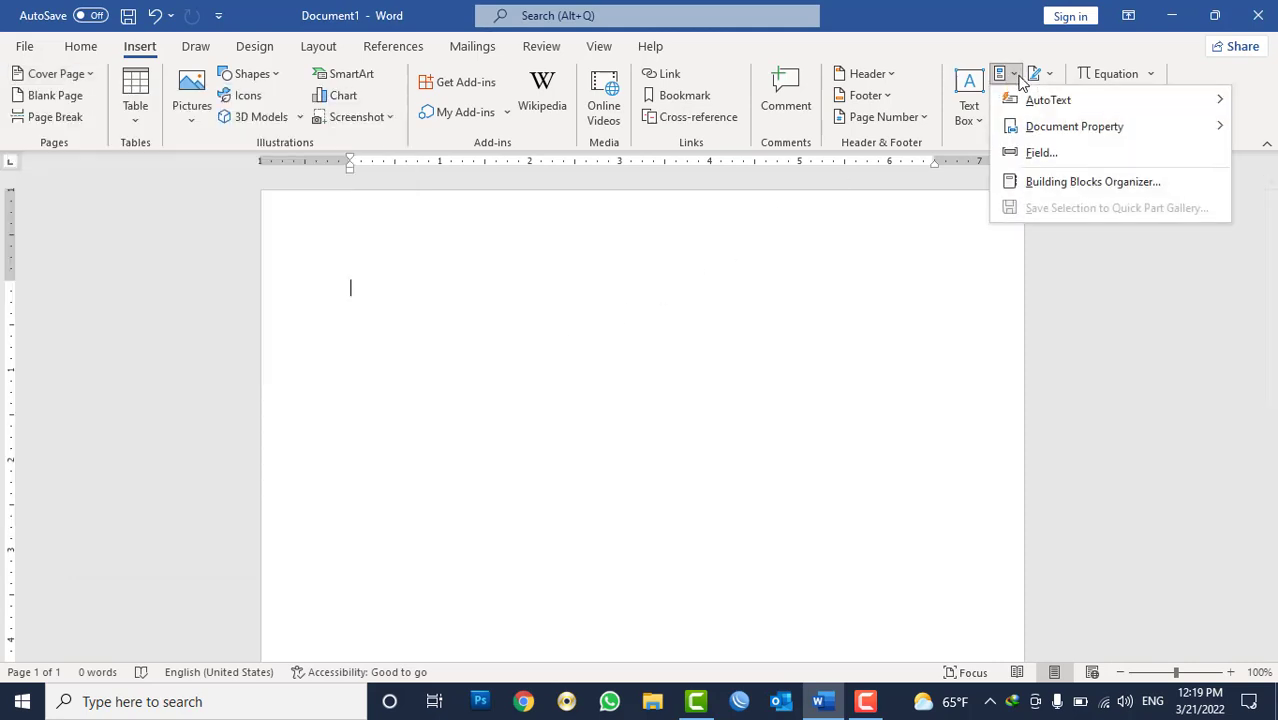
{"action": "mouse_move", "coordinate": [1035, 101]}
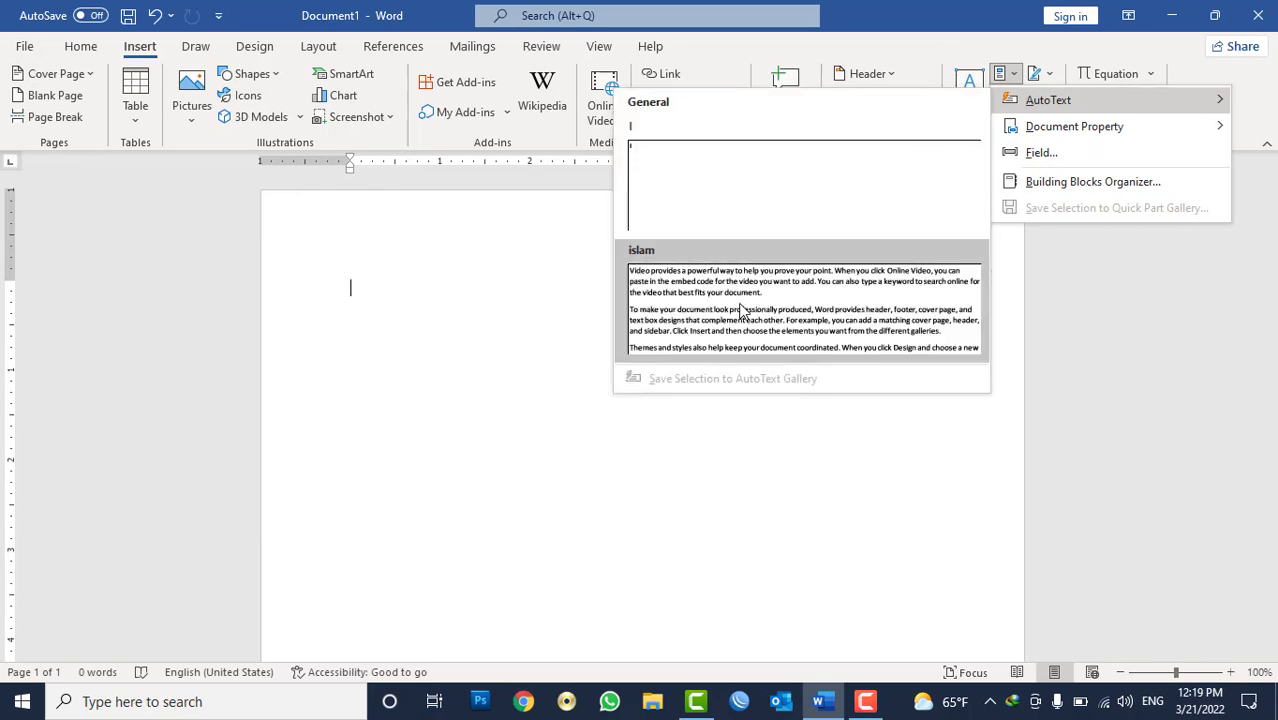
{"action": "right_click", "coordinate": [735, 292]}
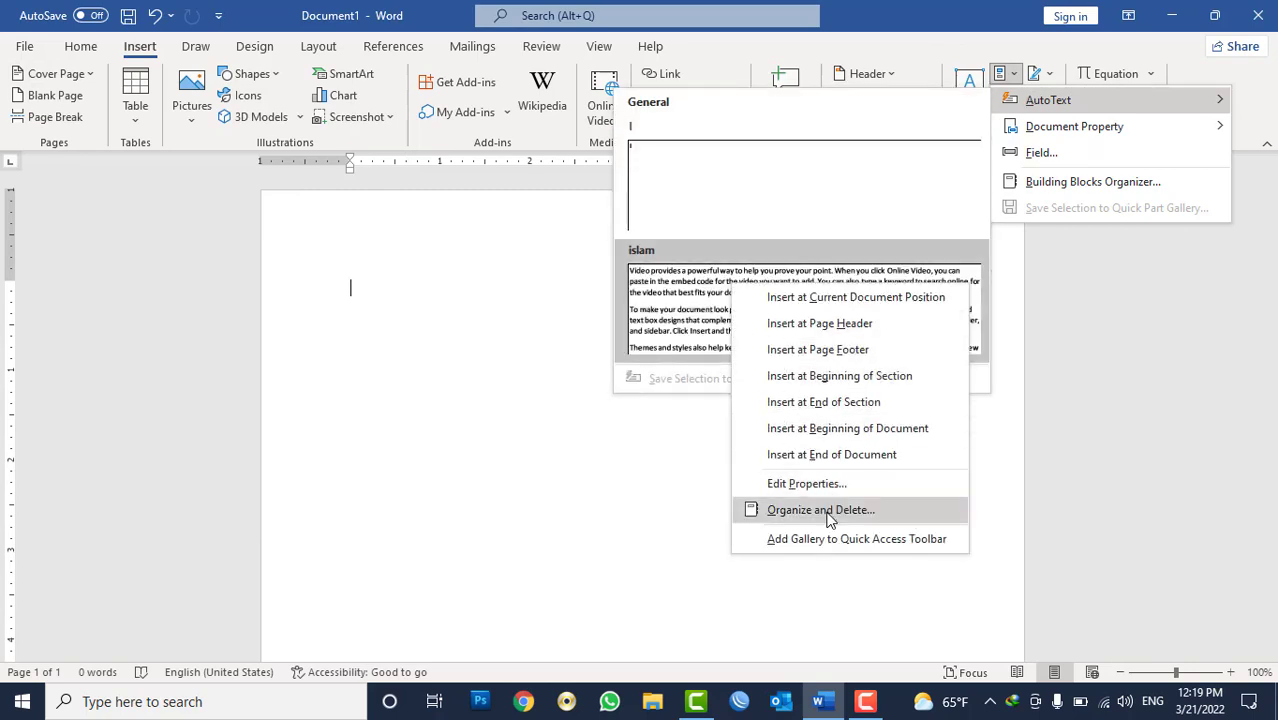
{"action": "left_click", "coordinate": [1022, 77]}
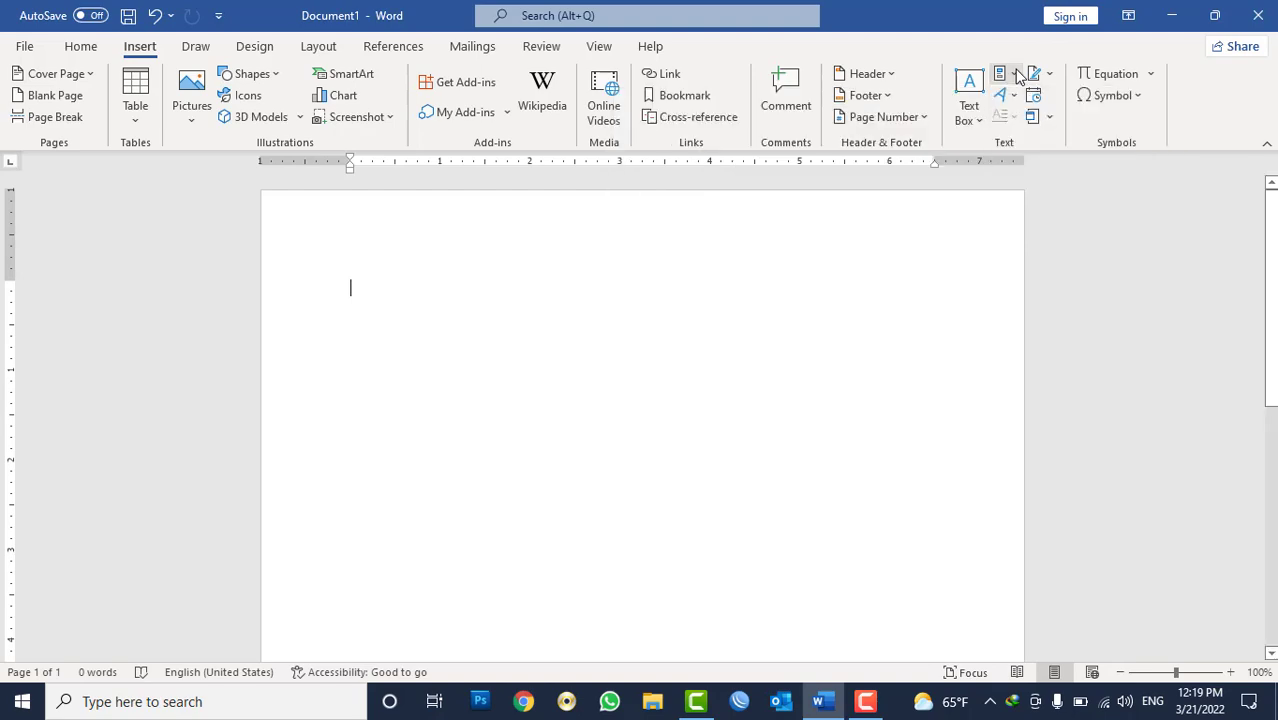
{"action": "left_click", "coordinate": [1020, 77]}
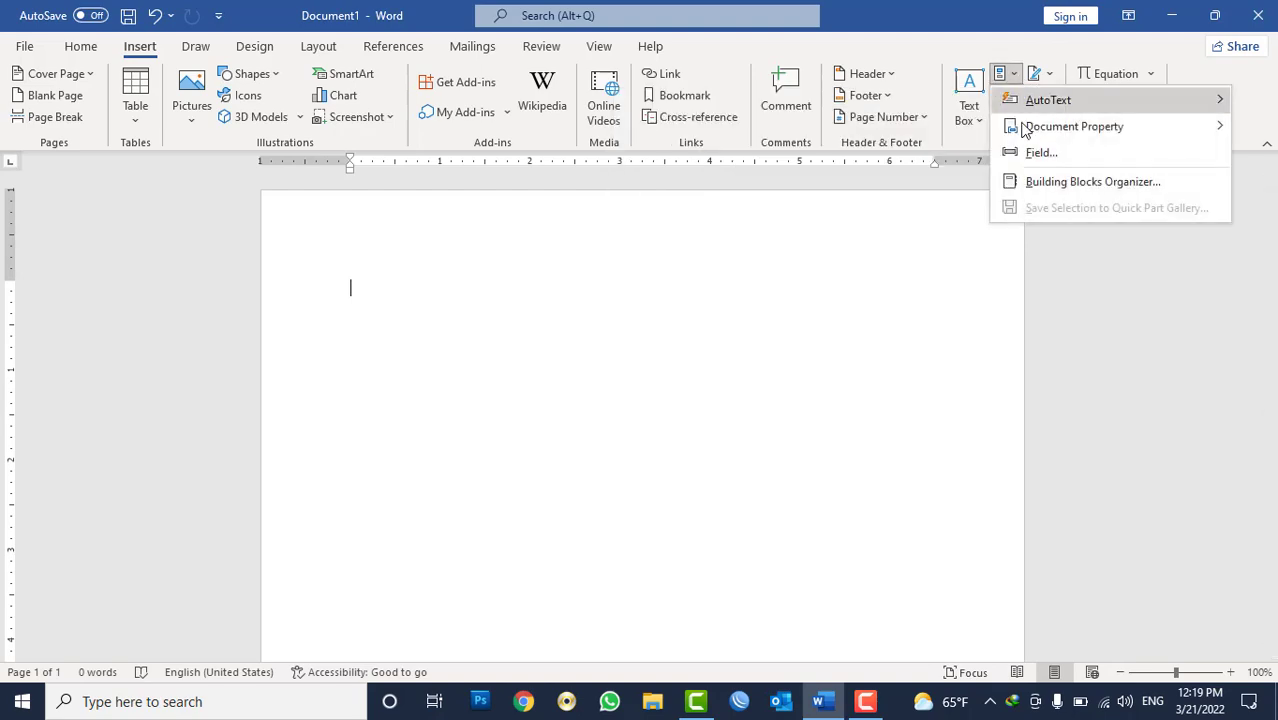
In the Building Blocks Organizer, delete the My Cover Page building block
{"action": "left_click", "coordinate": [1044, 185]}
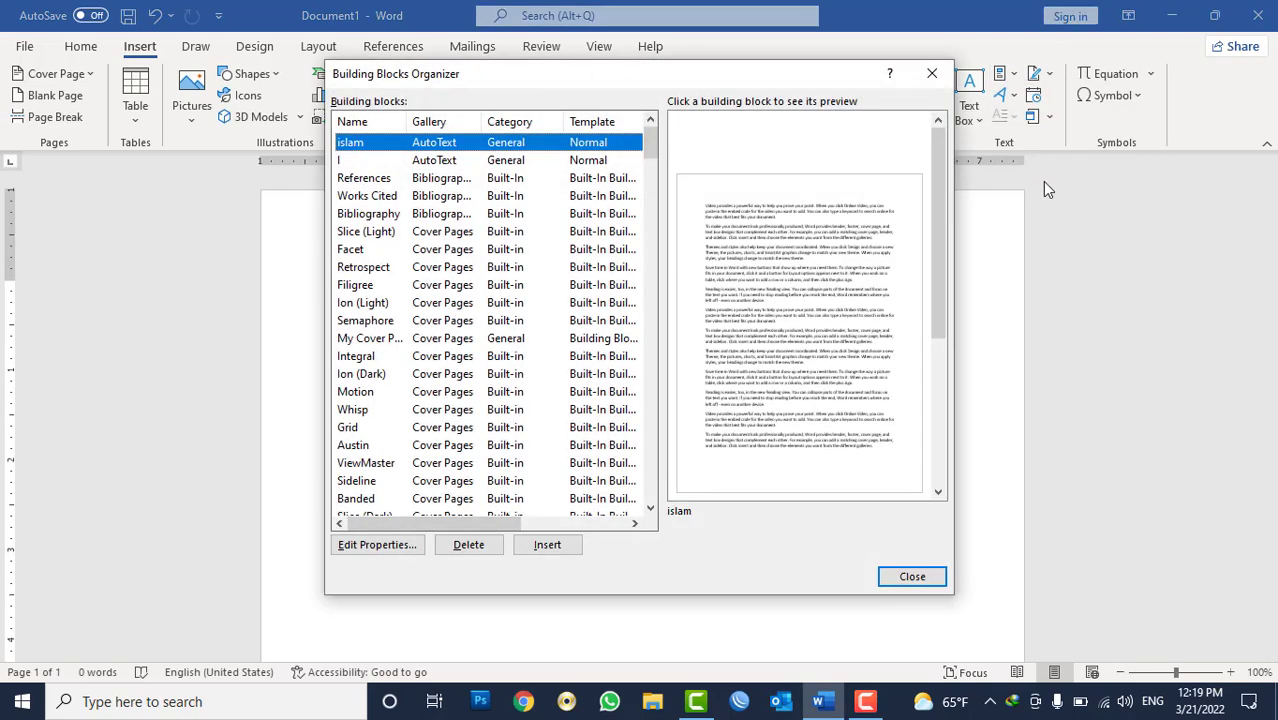
{"action": "left_click", "coordinate": [361, 164]}
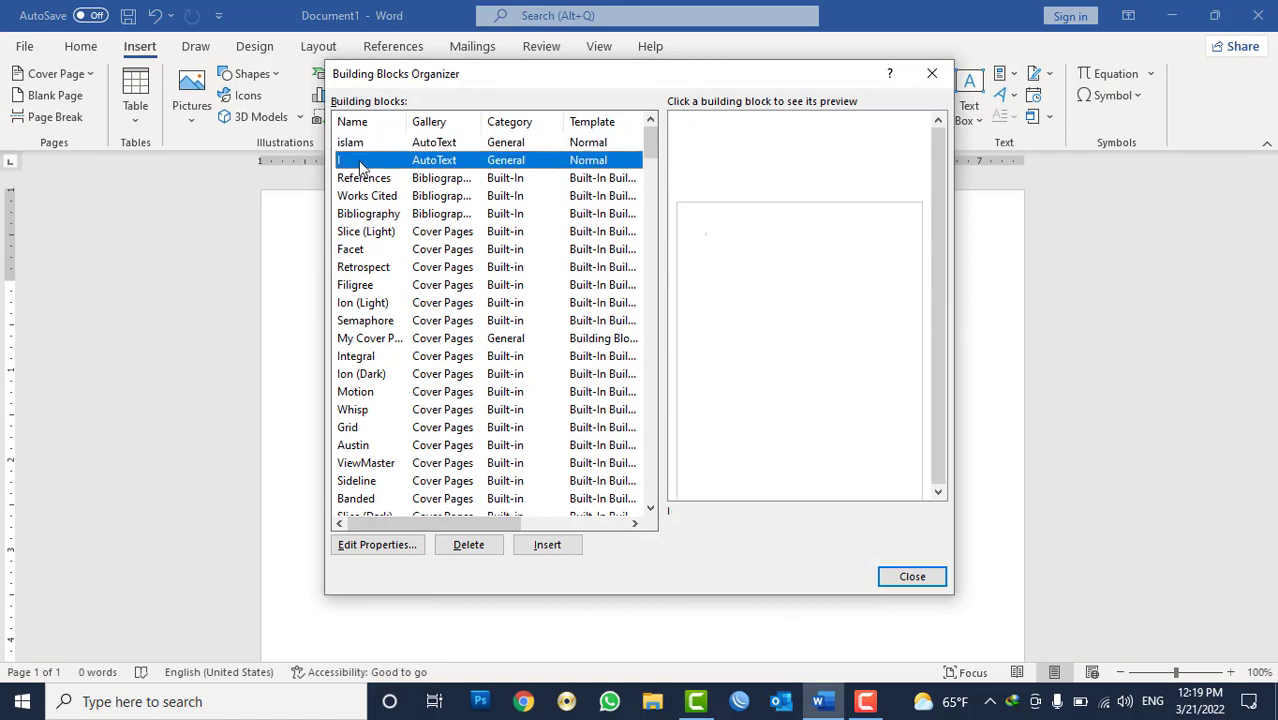
{"action": "left_click_drag", "start_coordinate": [408, 121], "coordinate": [461, 121]}
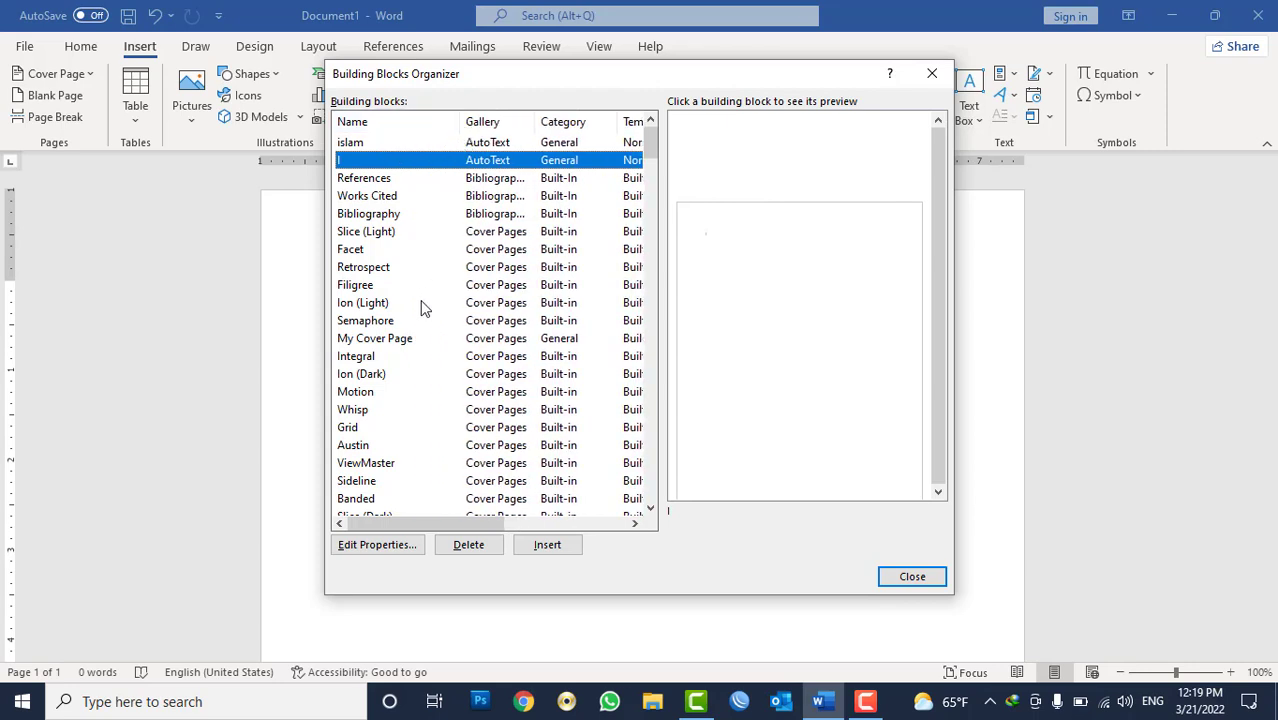
{"action": "left_click", "coordinate": [397, 342]}
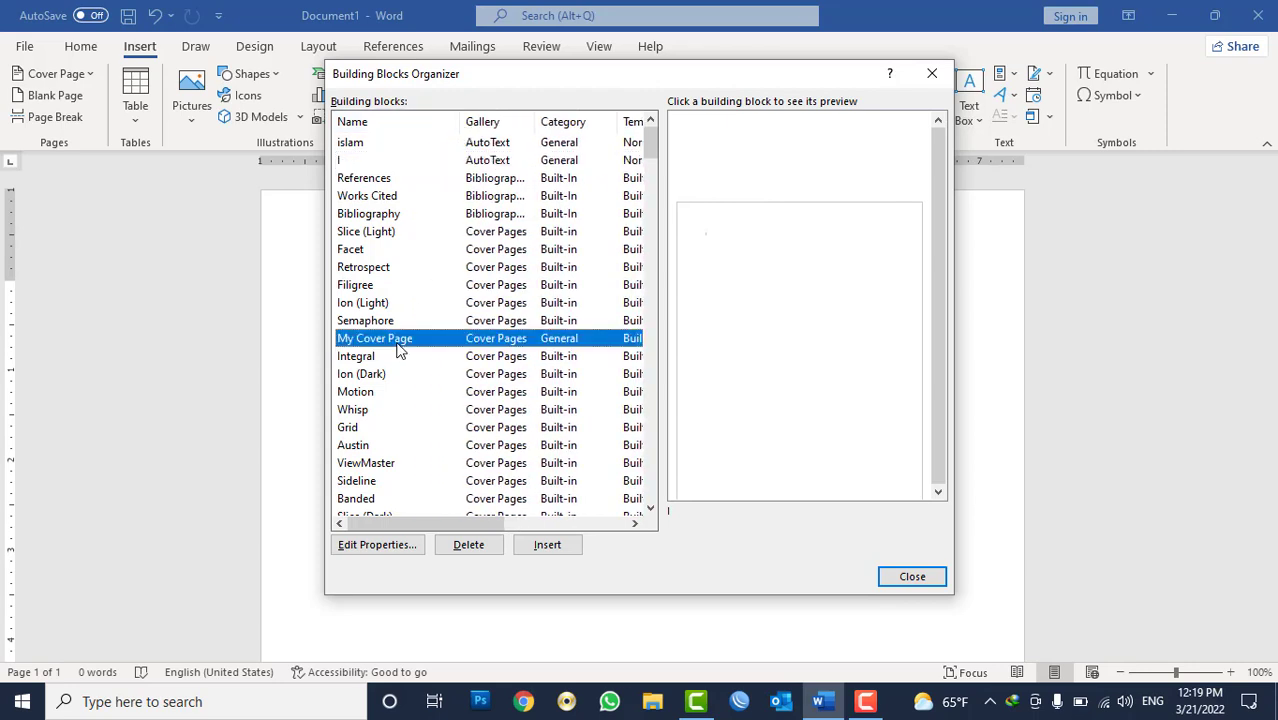
{"action": "left_click", "coordinate": [469, 545]}
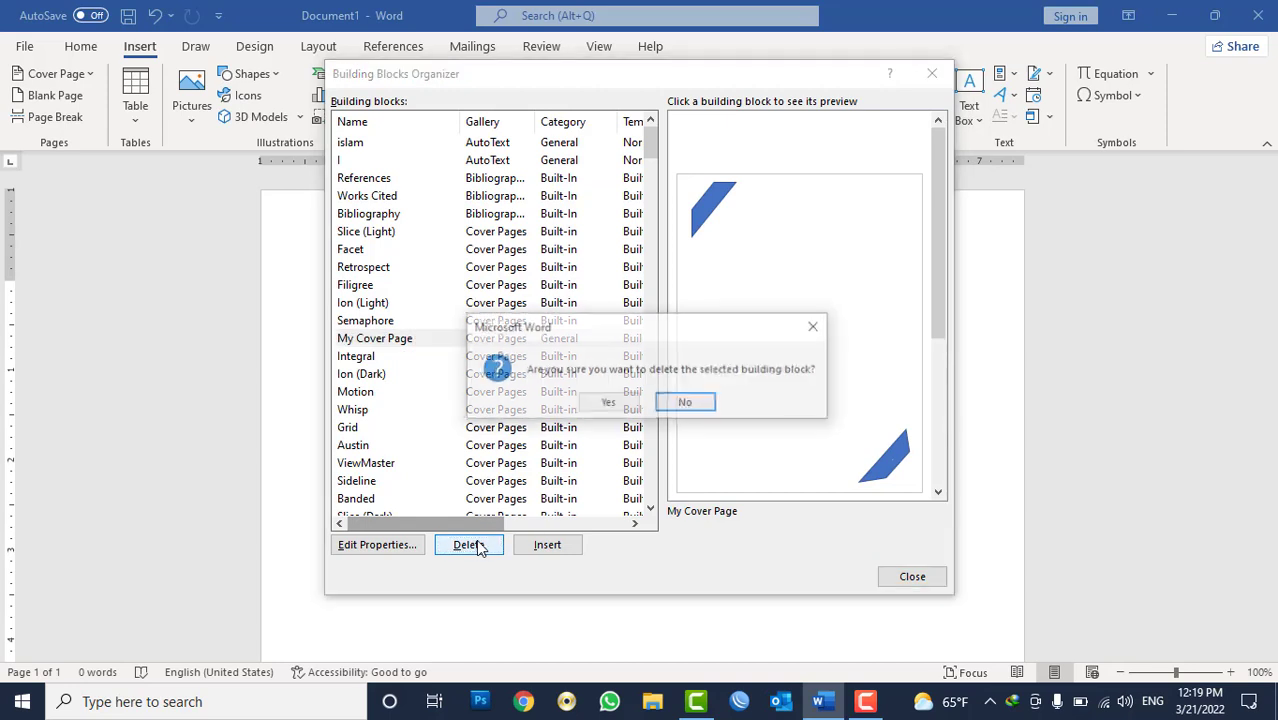
{"action": "left_click", "coordinate": [610, 400]}
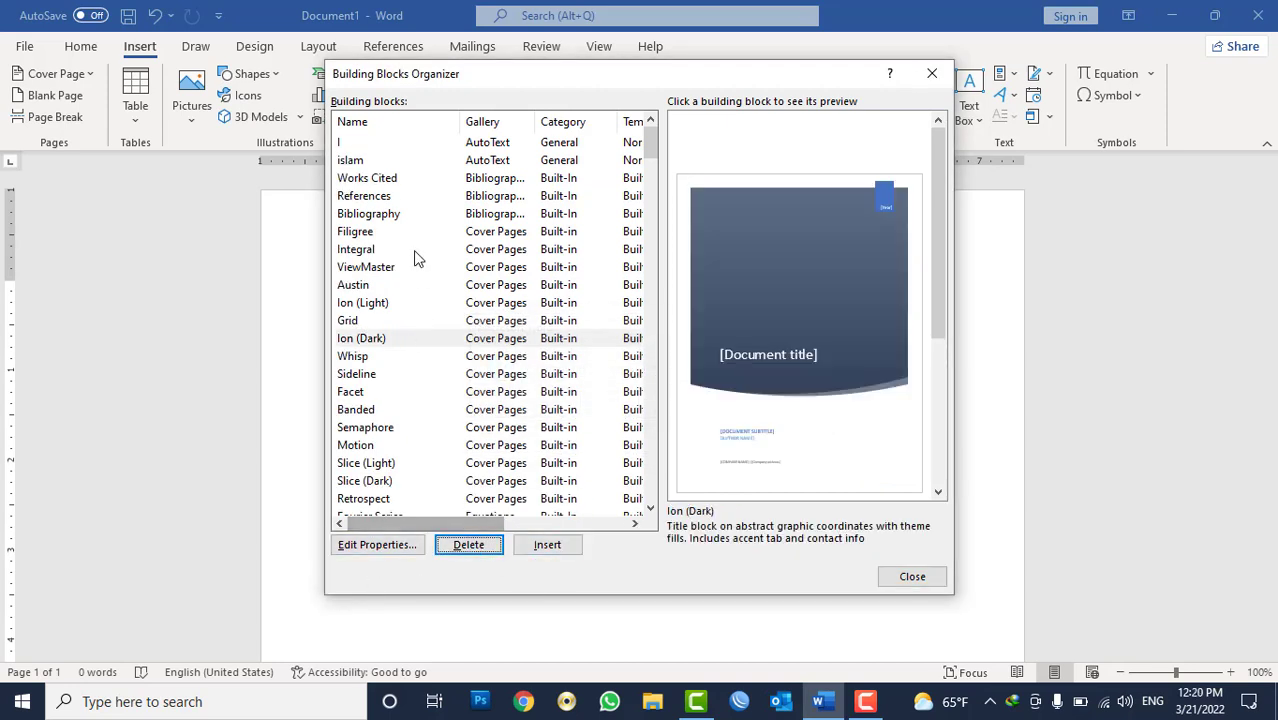
Delete the 'l' AutoText entry and another custom AutoText entry, then close the organizer
{"action": "left_click", "coordinate": [352, 146]}
{"action": "left_click", "coordinate": [466, 546]}
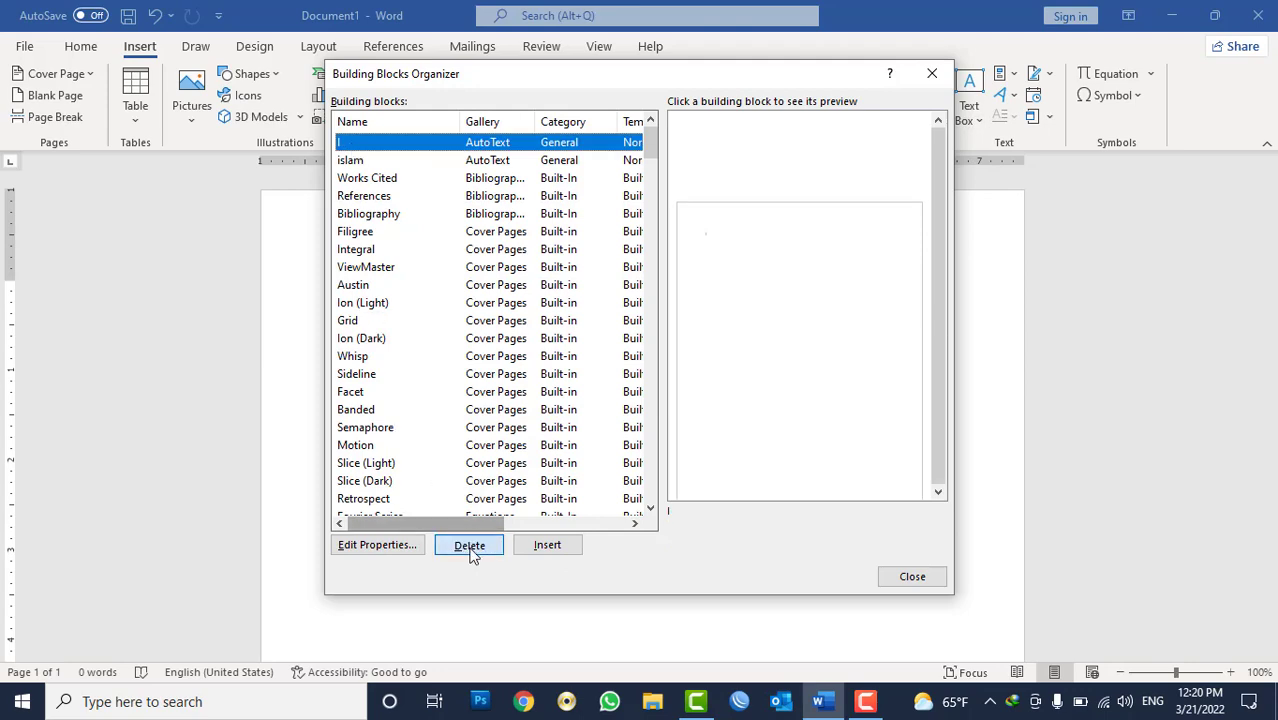
{"action": "left_click", "coordinate": [610, 403]}
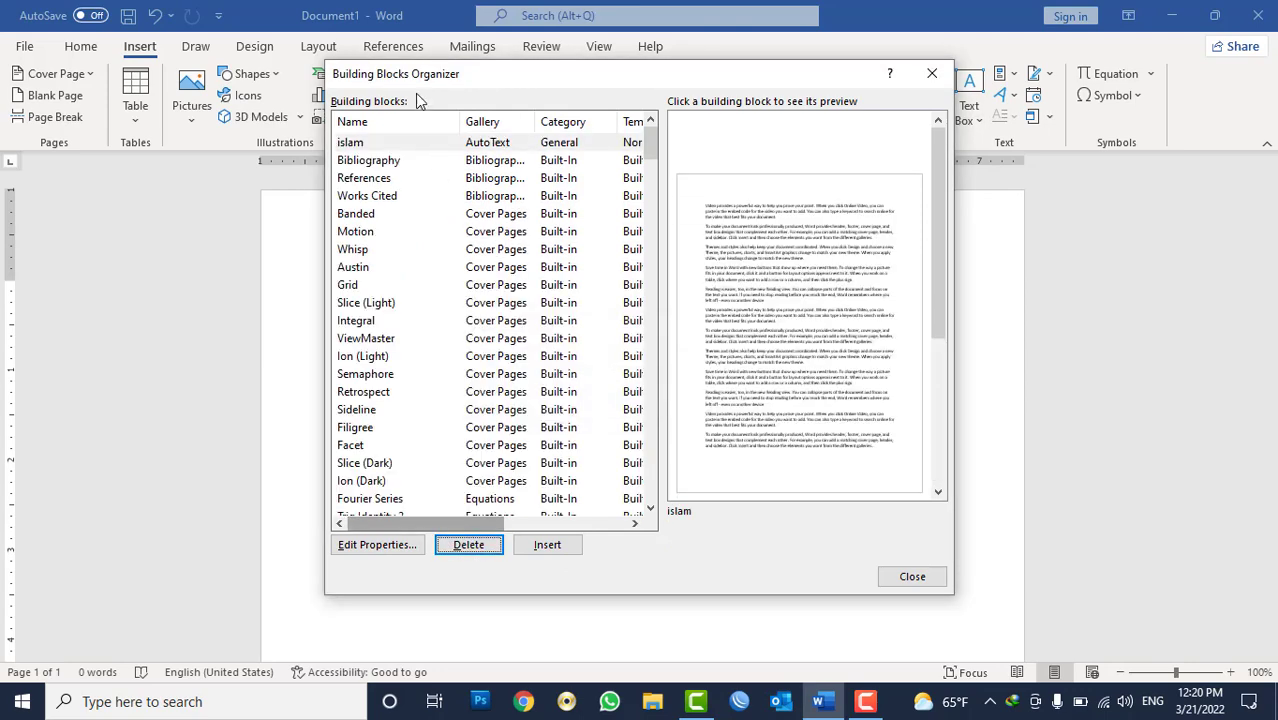
{"action": "left_click", "coordinate": [469, 546]}
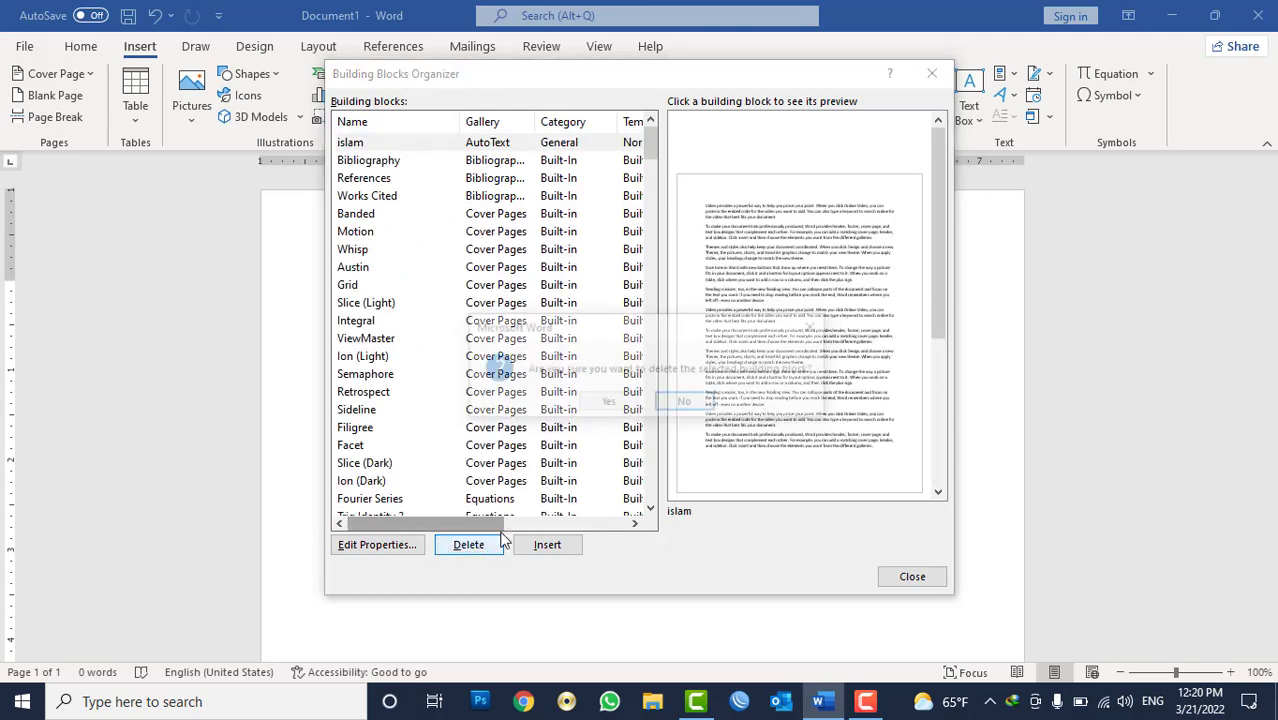
{"action": "left_click", "coordinate": [611, 401]}
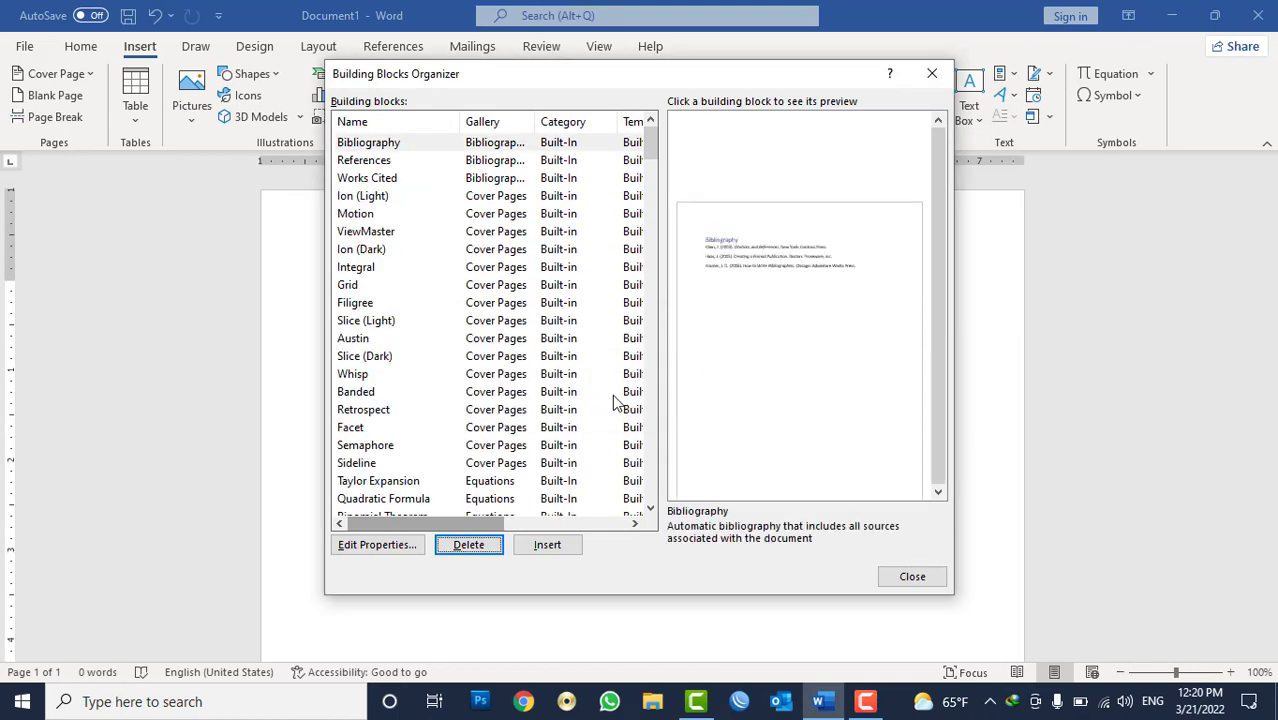
{"action": "left_click", "coordinate": [909, 576]}
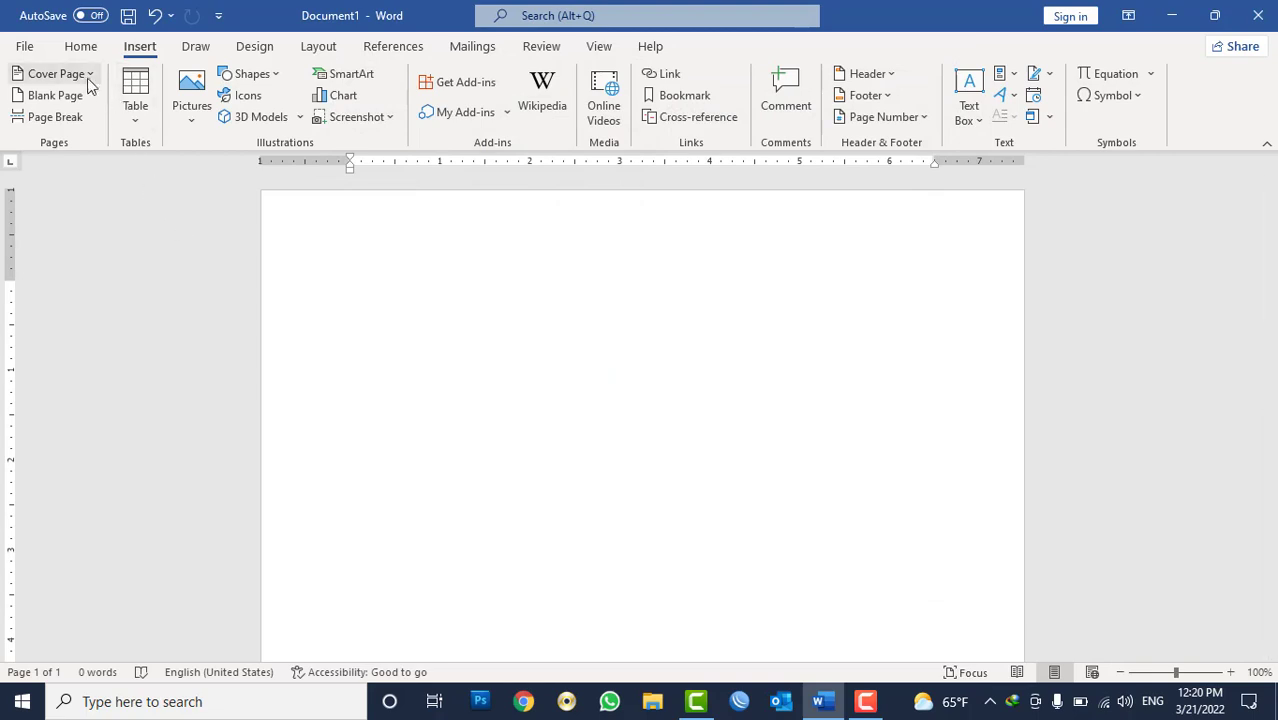
Delete the built-in Austin cover page in the Building Blocks Organizer and close it
{"action": "left_click", "coordinate": [88, 76]}
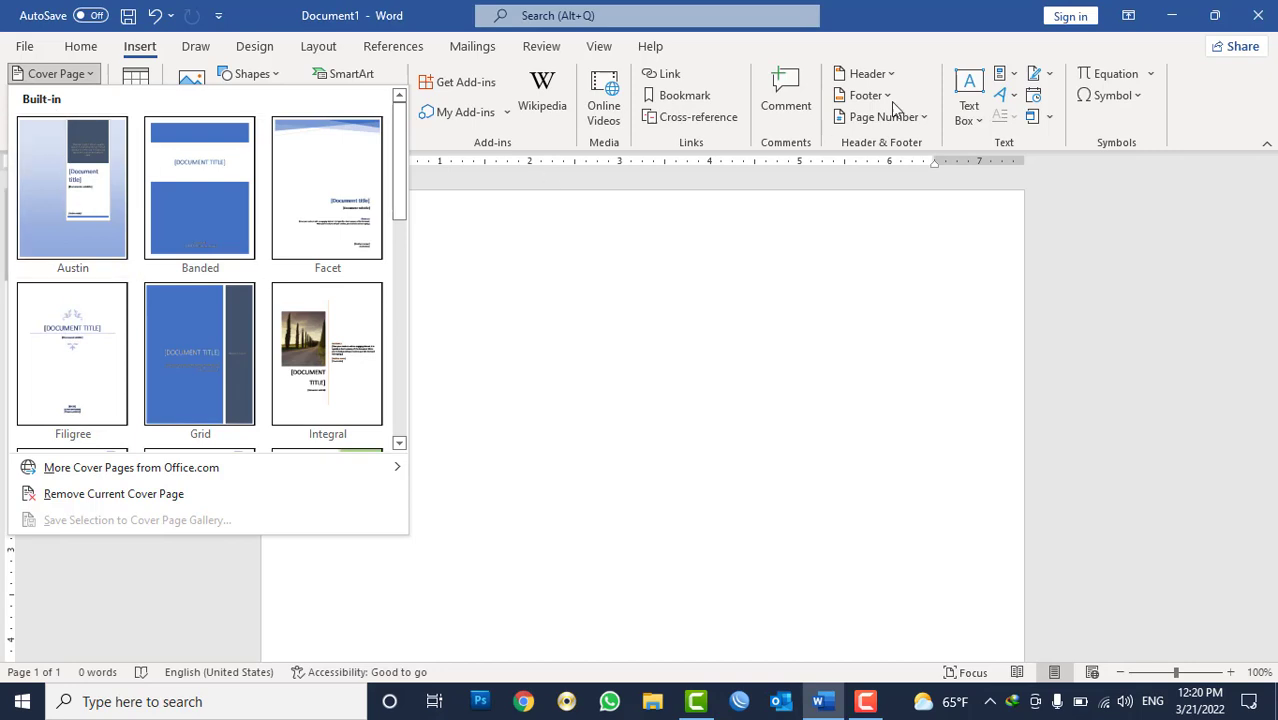
{"action": "left_click", "coordinate": [1005, 77]}
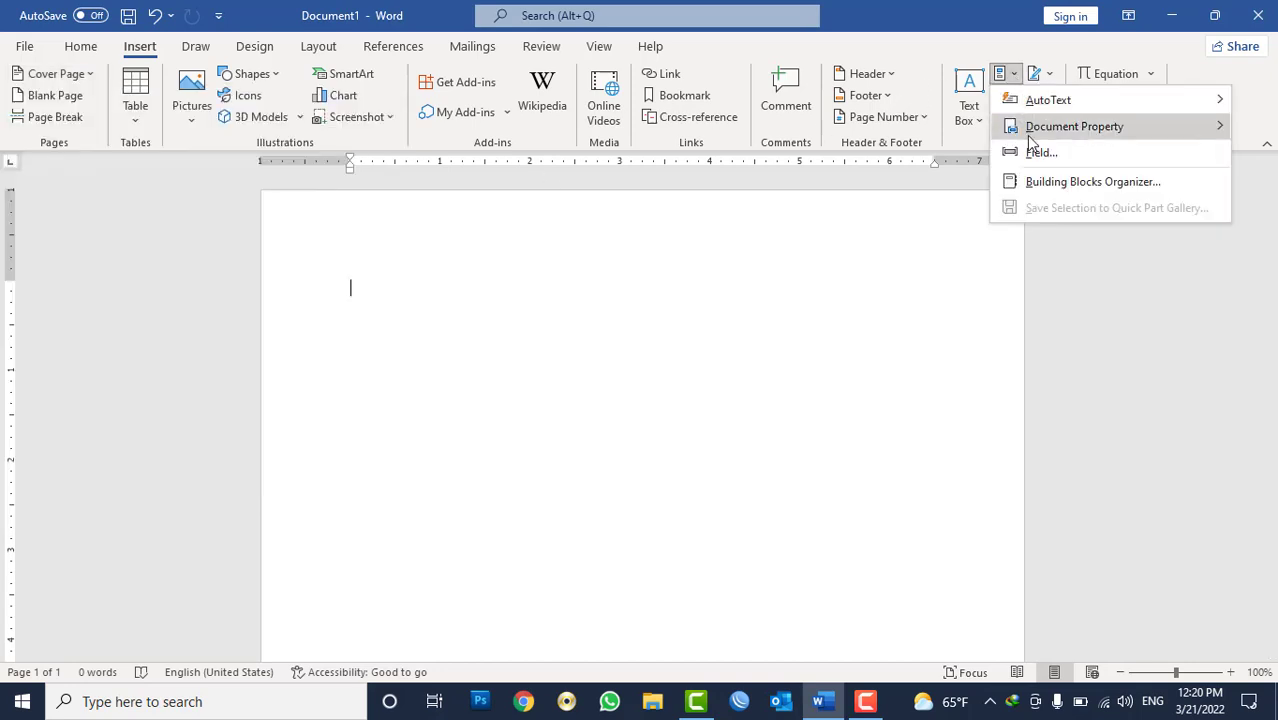
{"action": "left_click", "coordinate": [1047, 183]}
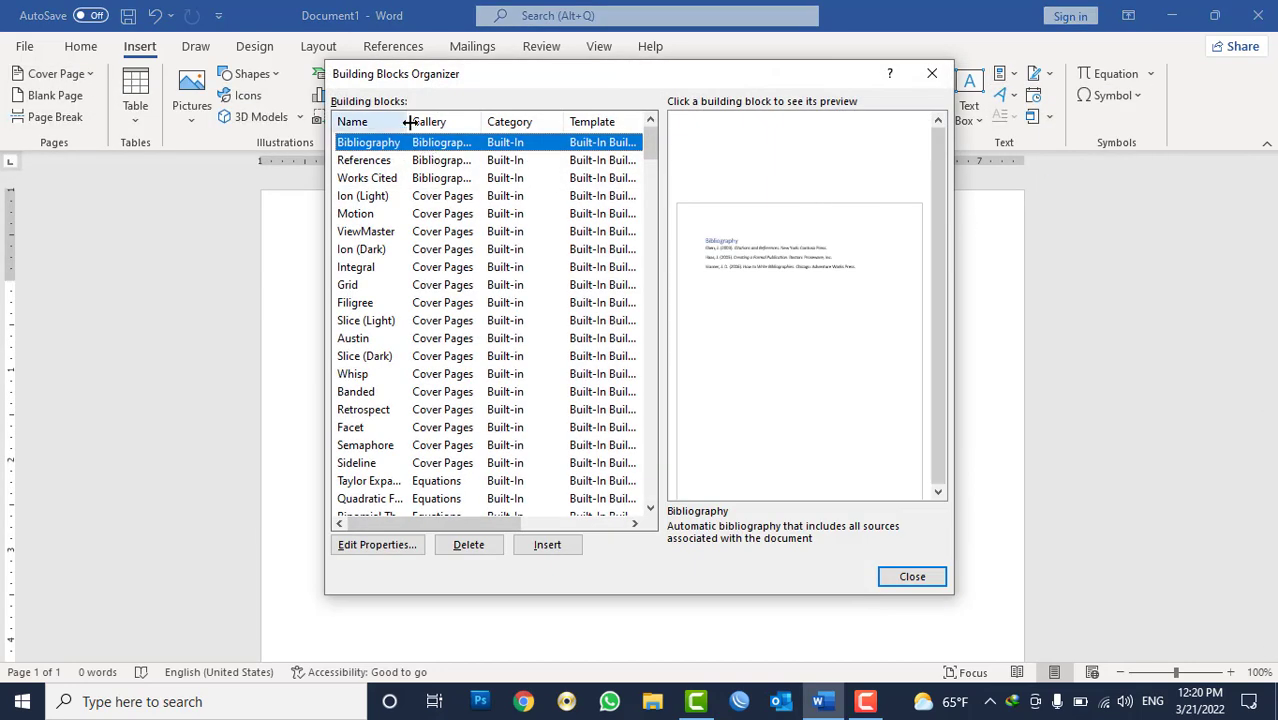
{"action": "left_click_drag", "start_coordinate": [408, 122], "coordinate": [457, 122]}
{"action": "left_click", "coordinate": [513, 200]}
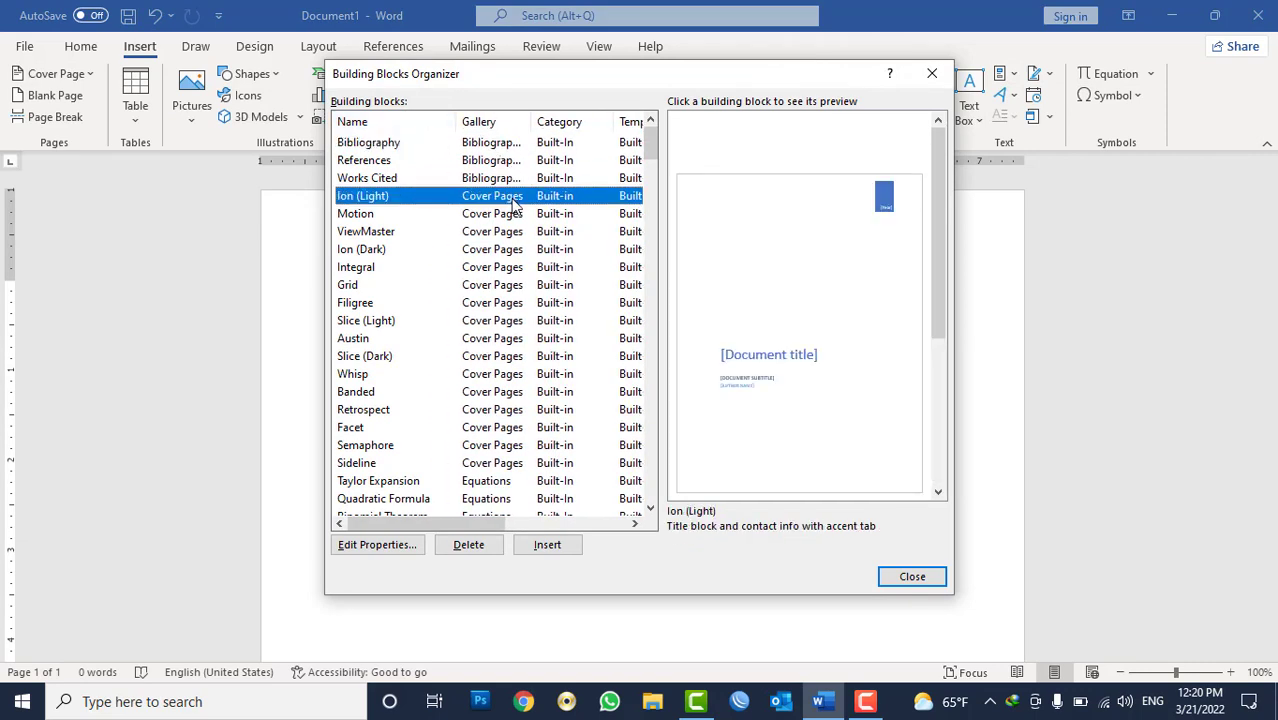
{"action": "left_click", "coordinate": [362, 343]}
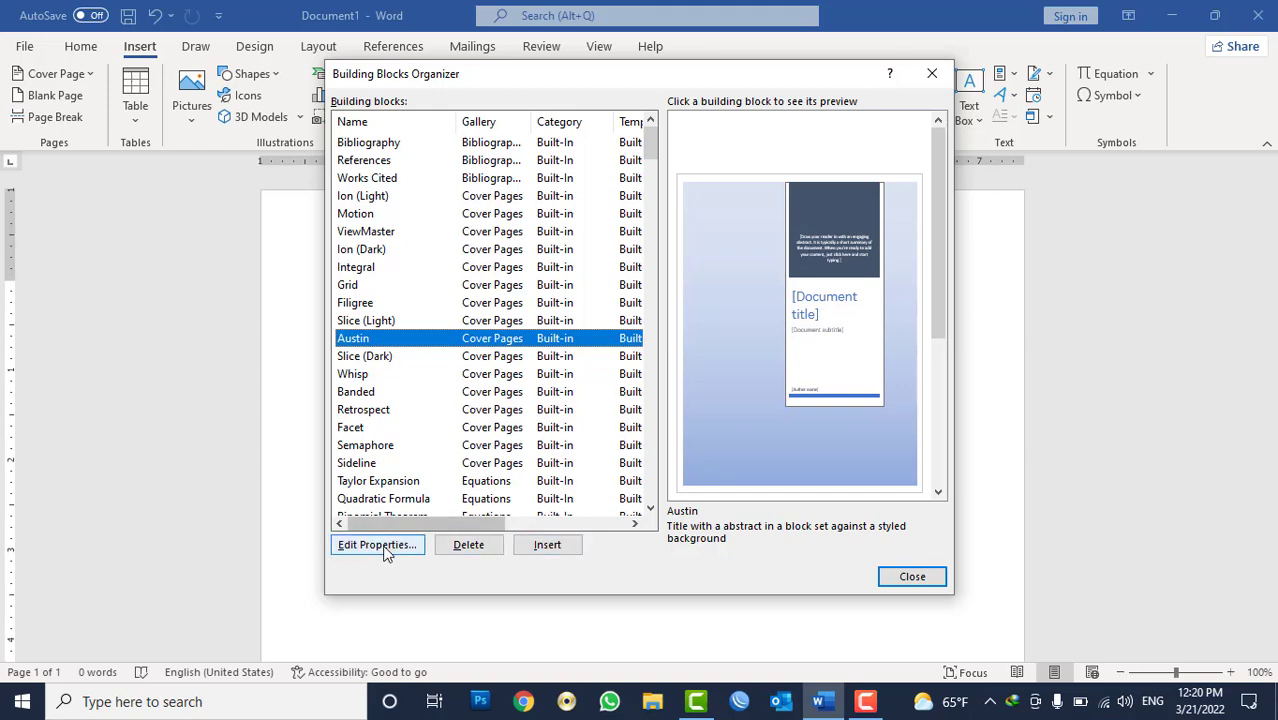
{"action": "left_click", "coordinate": [462, 547]}
{"action": "left_click", "coordinate": [608, 403]}
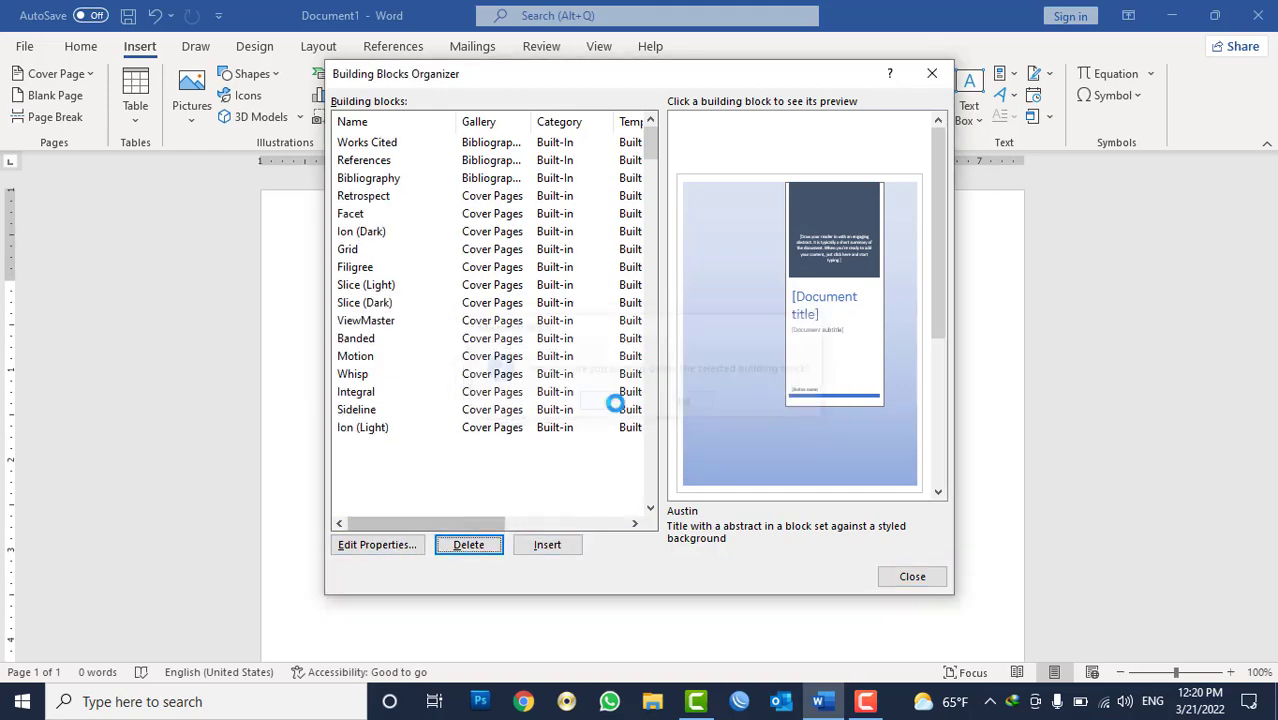
{"action": "left_click", "coordinate": [912, 576]}
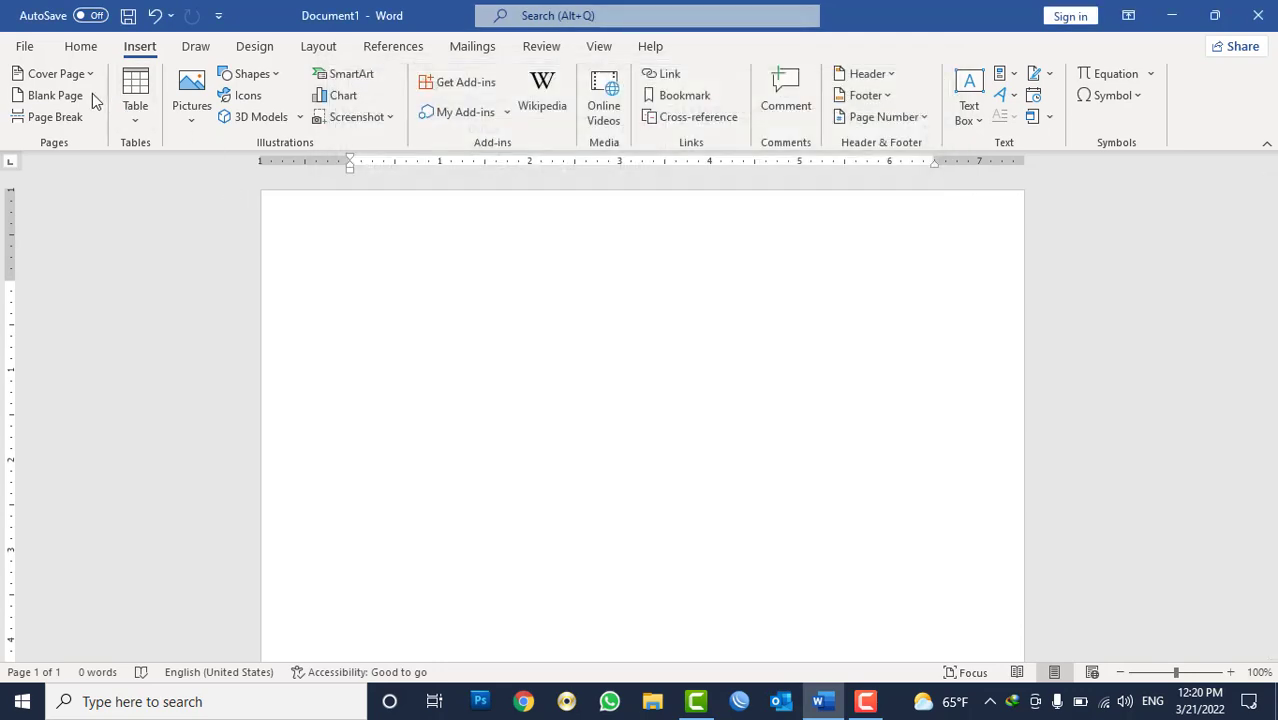
Check the Cover Page gallery and browse WordArt and Text Effects before opening the Signature Line options
{"action": "left_click", "coordinate": [52, 74]}
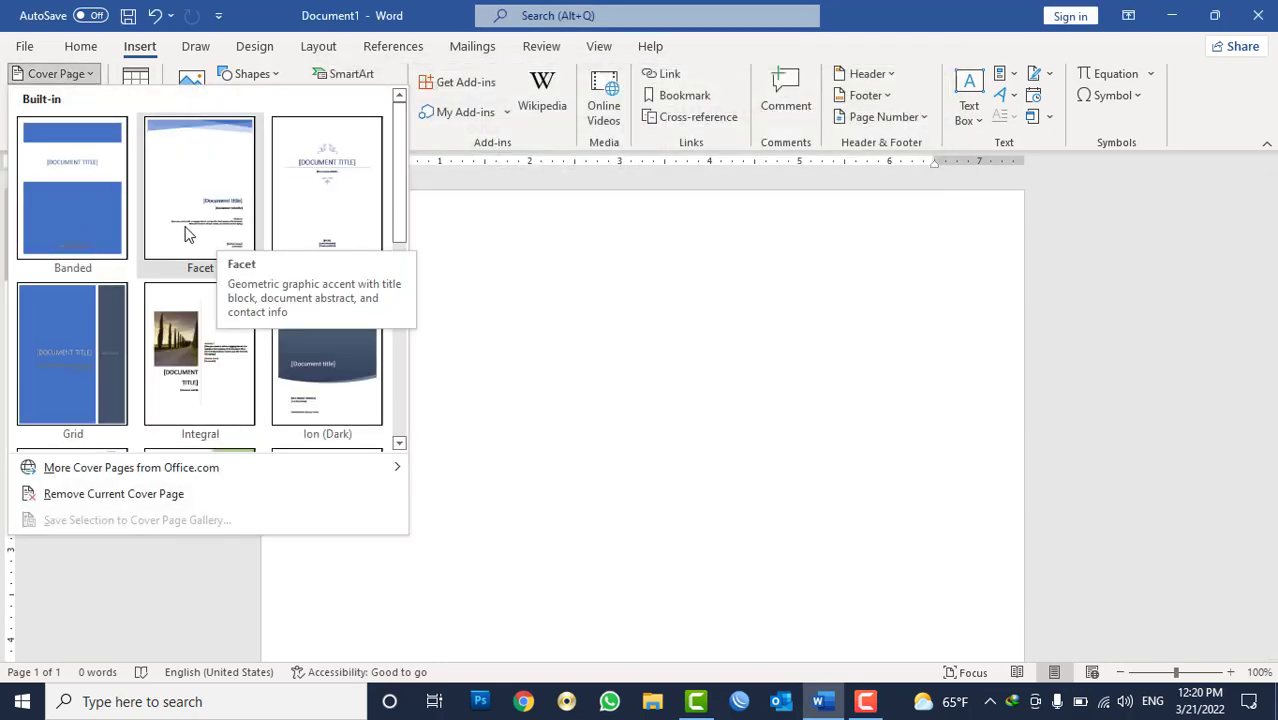
{"action": "key", "text": "Escape"}
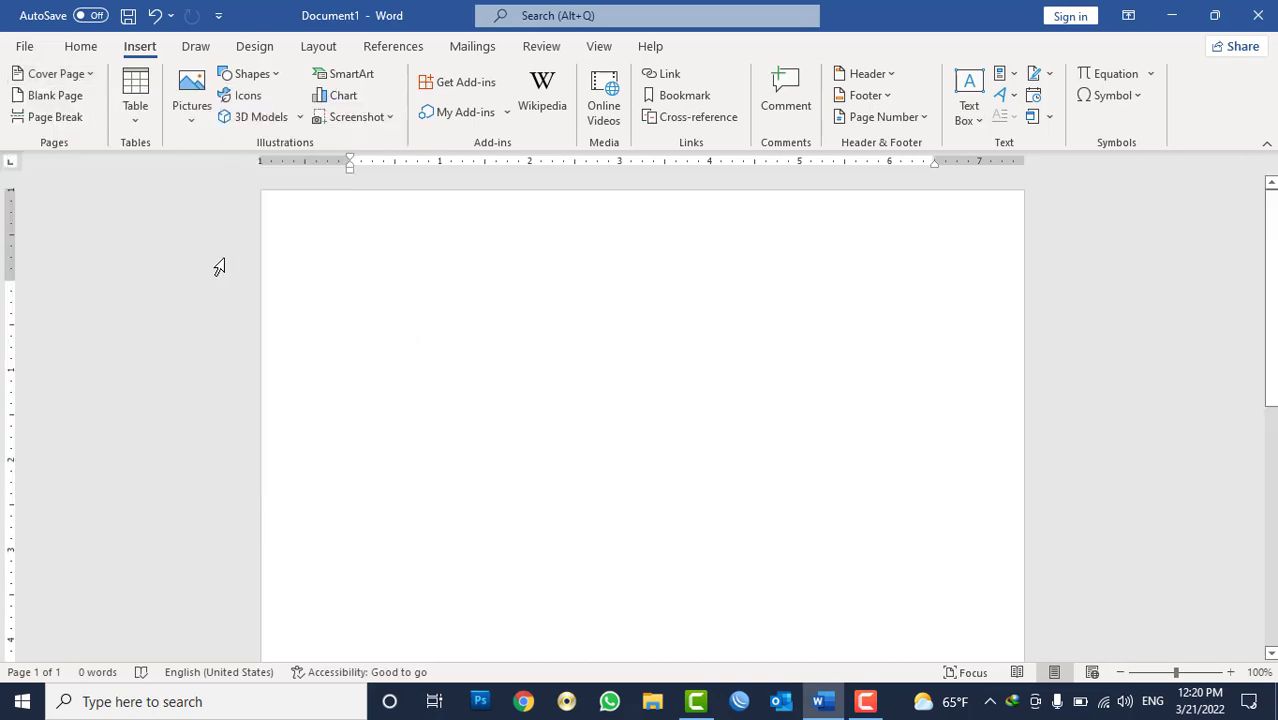
{"action": "left_click", "coordinate": [1013, 97]}
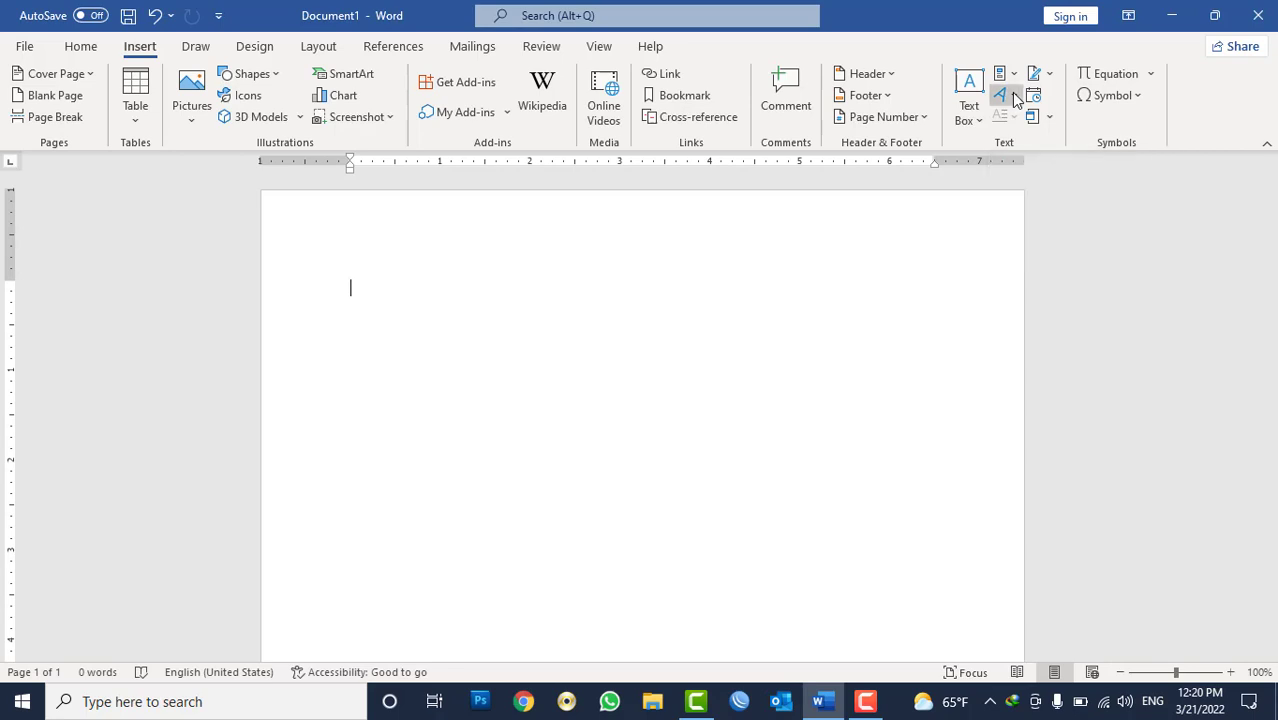
{"action": "left_click", "coordinate": [86, 50]}
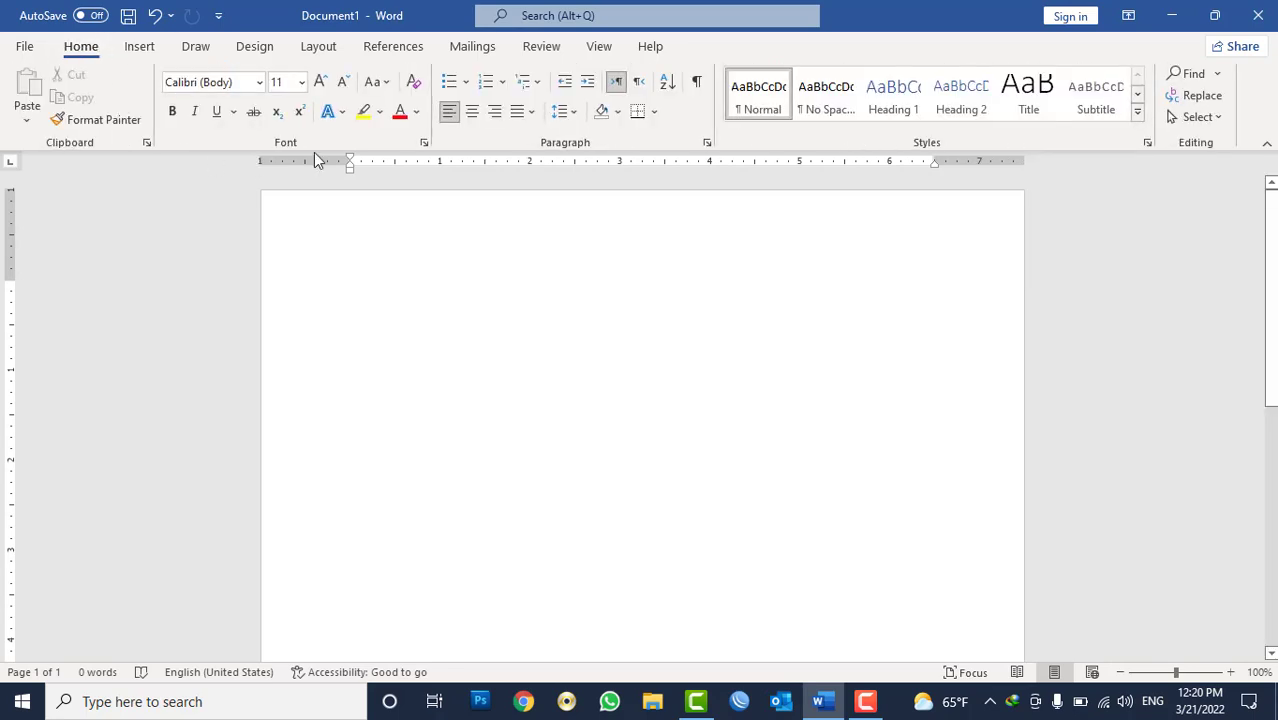
{"action": "left_click", "coordinate": [333, 111]}
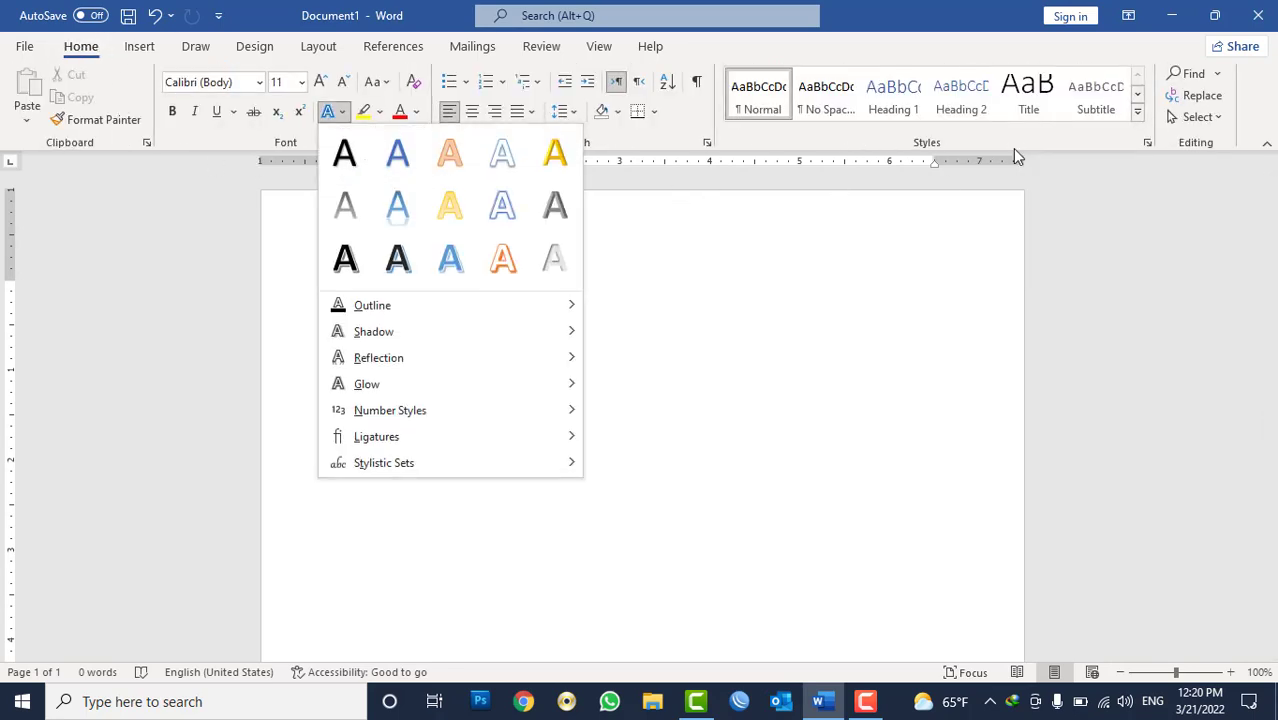
{"action": "left_click", "coordinate": [147, 49]}
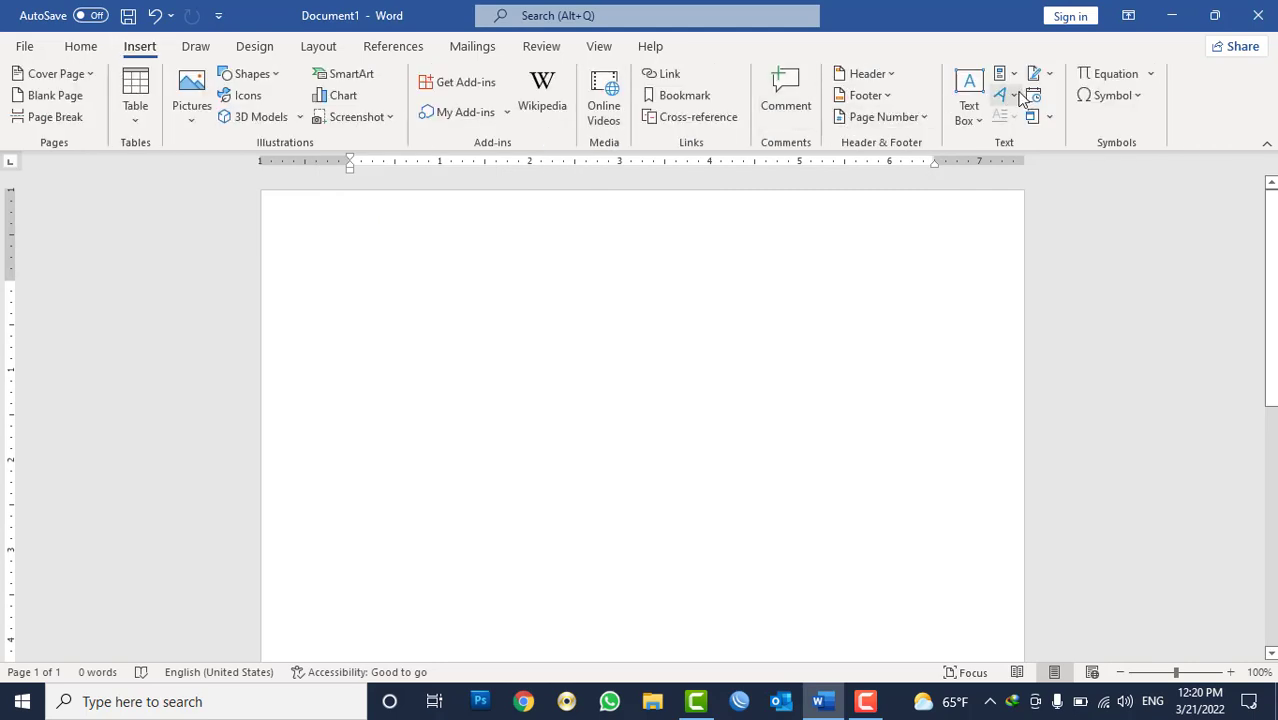
{"action": "left_click", "coordinate": [1003, 95]}
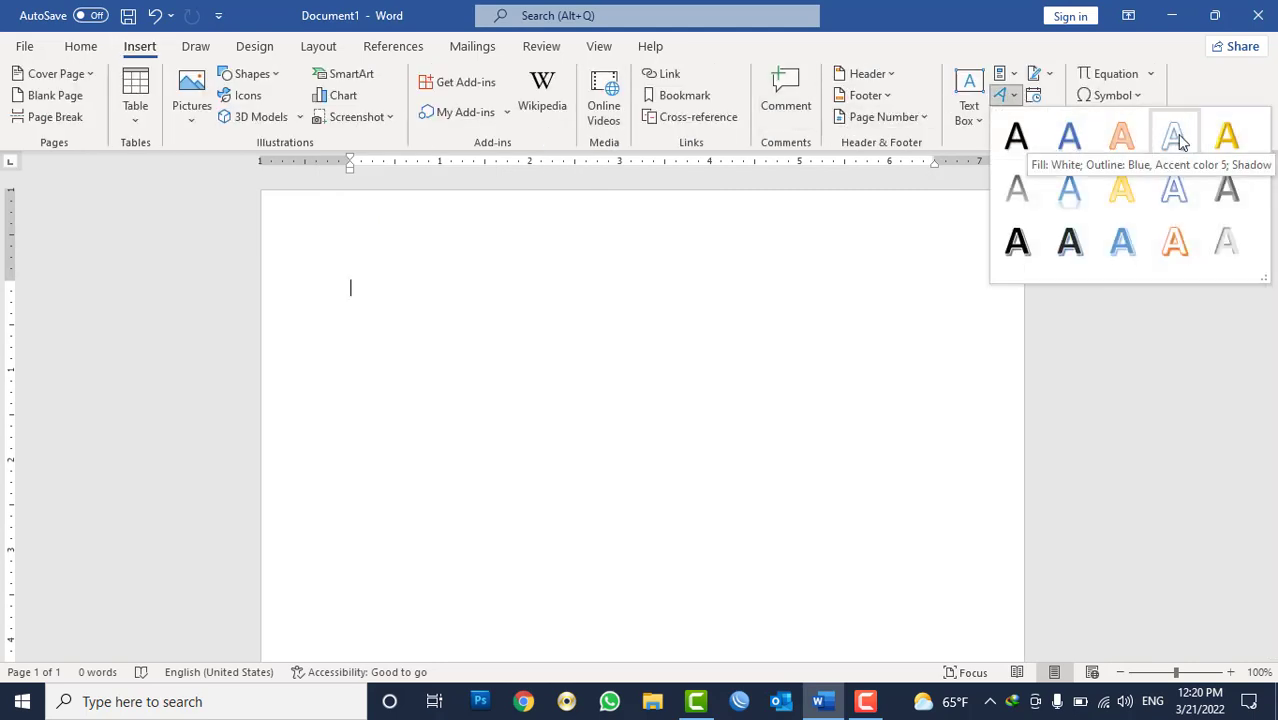
{"action": "left_click", "coordinate": [916, 254]}
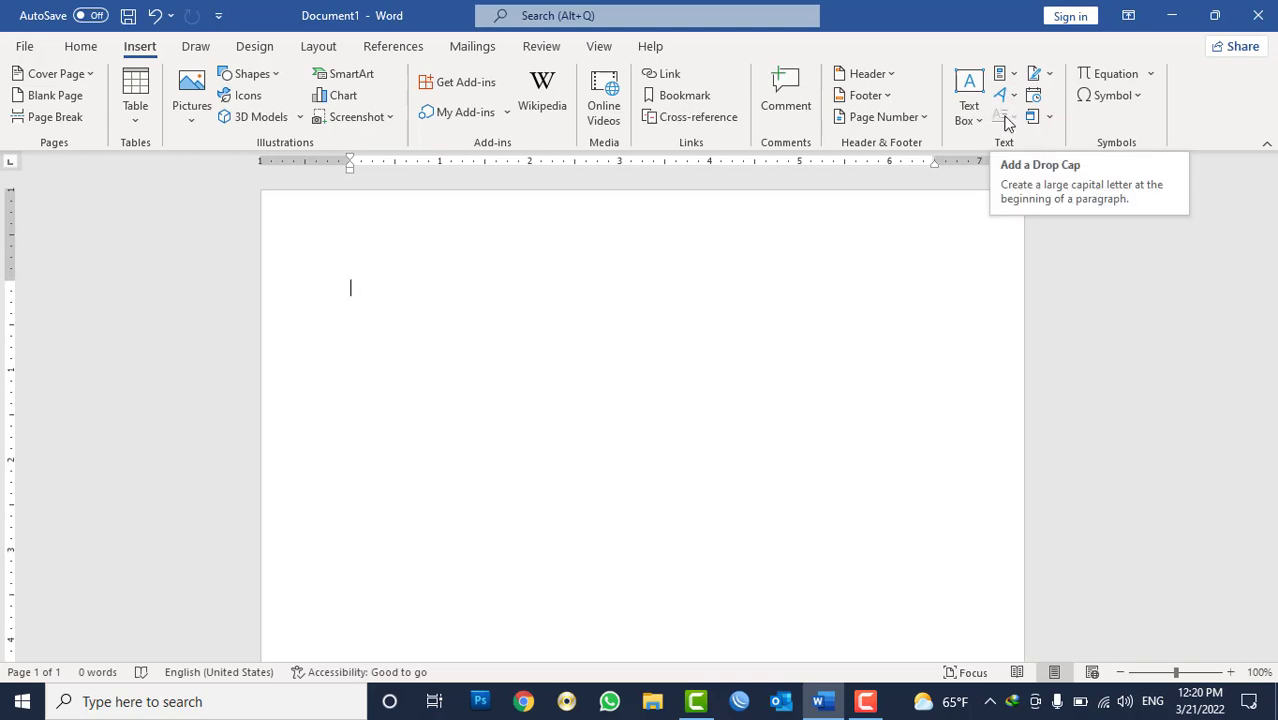
{"action": "left_click", "coordinate": [1049, 74]}
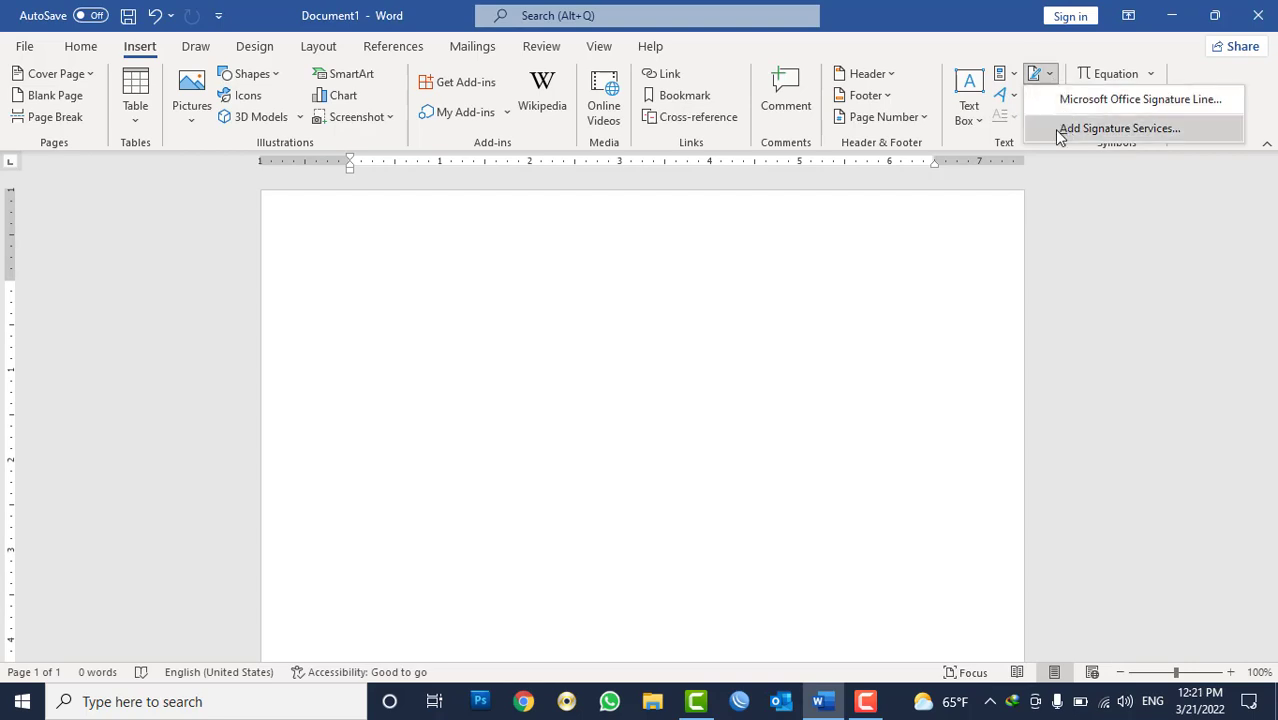
Insert five sample paragraphs at the top of the page with =rand()
{"action": "left_click", "coordinate": [519, 331]}
{"action": "type", "text": "=rand"}
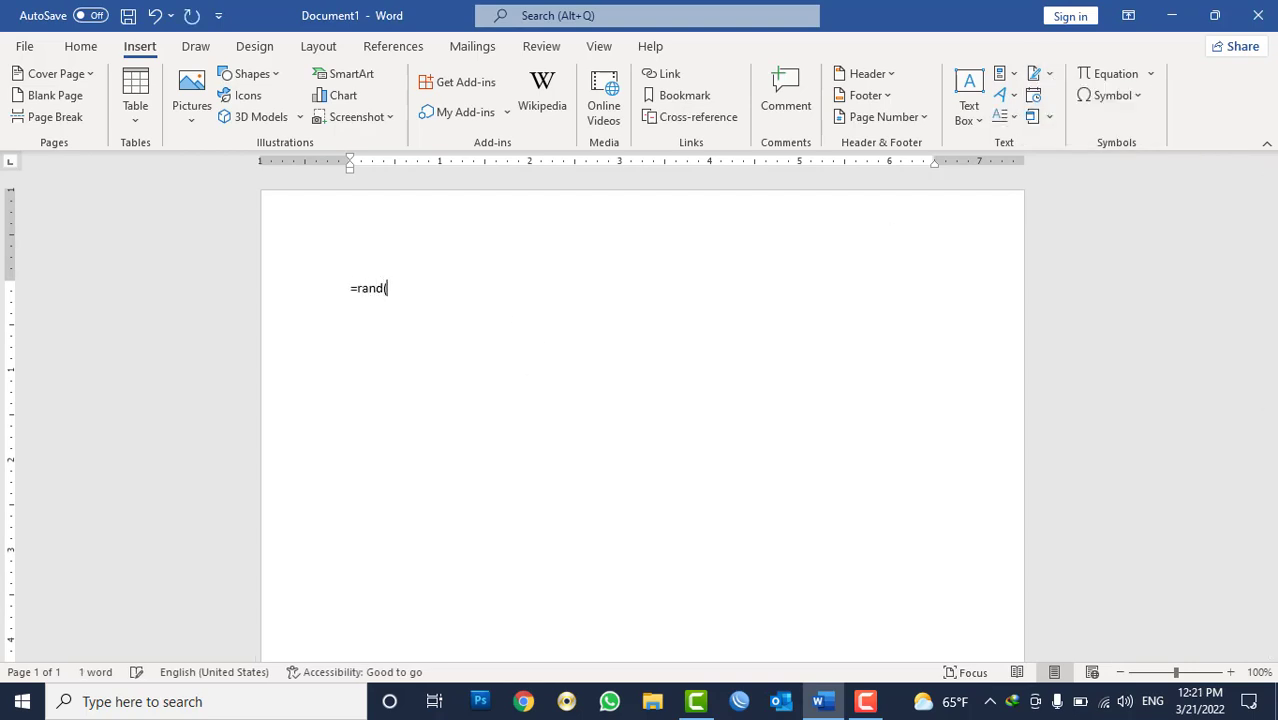
{"action": "type", "text": "()"}
{"action": "key", "text": "Return"}
Choose Add Signature Services from the Signature Line dropdown to view online signature providers
{"action": "scroll", "coordinate": [640, 420], "scroll_direction": "down", "scroll_amount": 2}
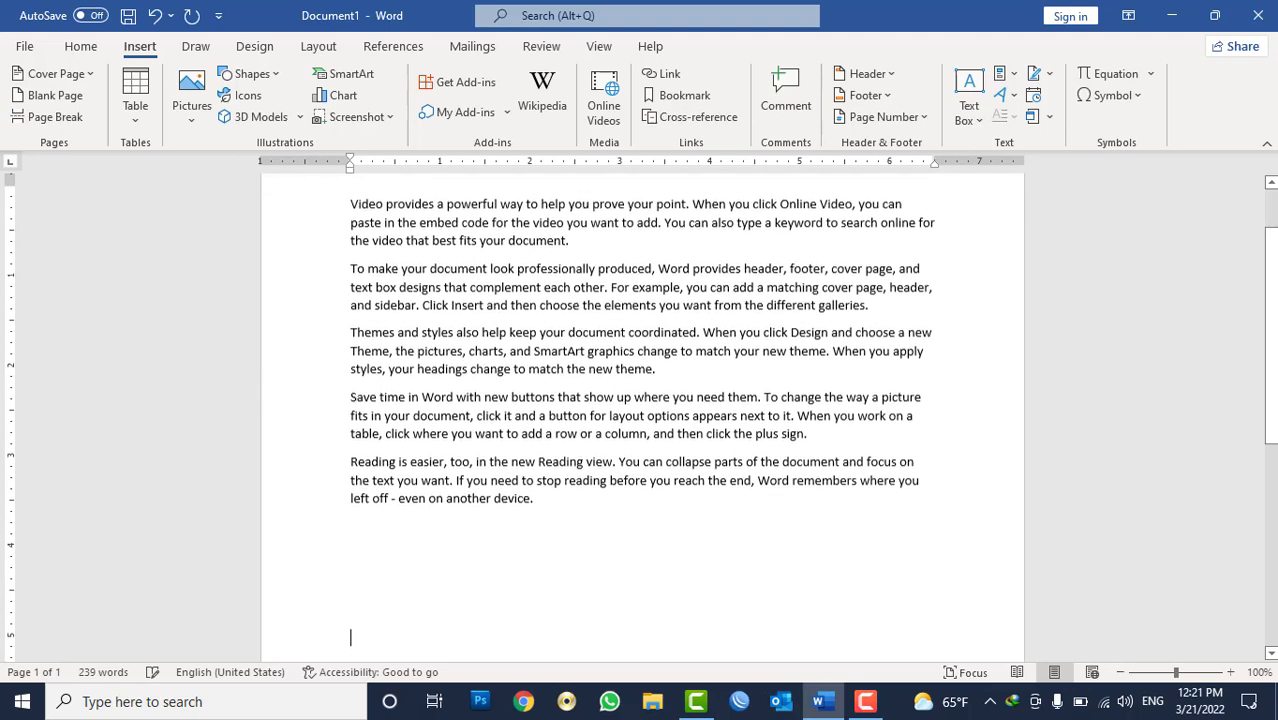
{"action": "scroll", "coordinate": [473, 378], "scroll_direction": "down", "scroll_amount": 1, "text": "ctrl"}
{"action": "scroll", "coordinate": [473, 378], "scroll_direction": "down", "scroll_amount": 2}
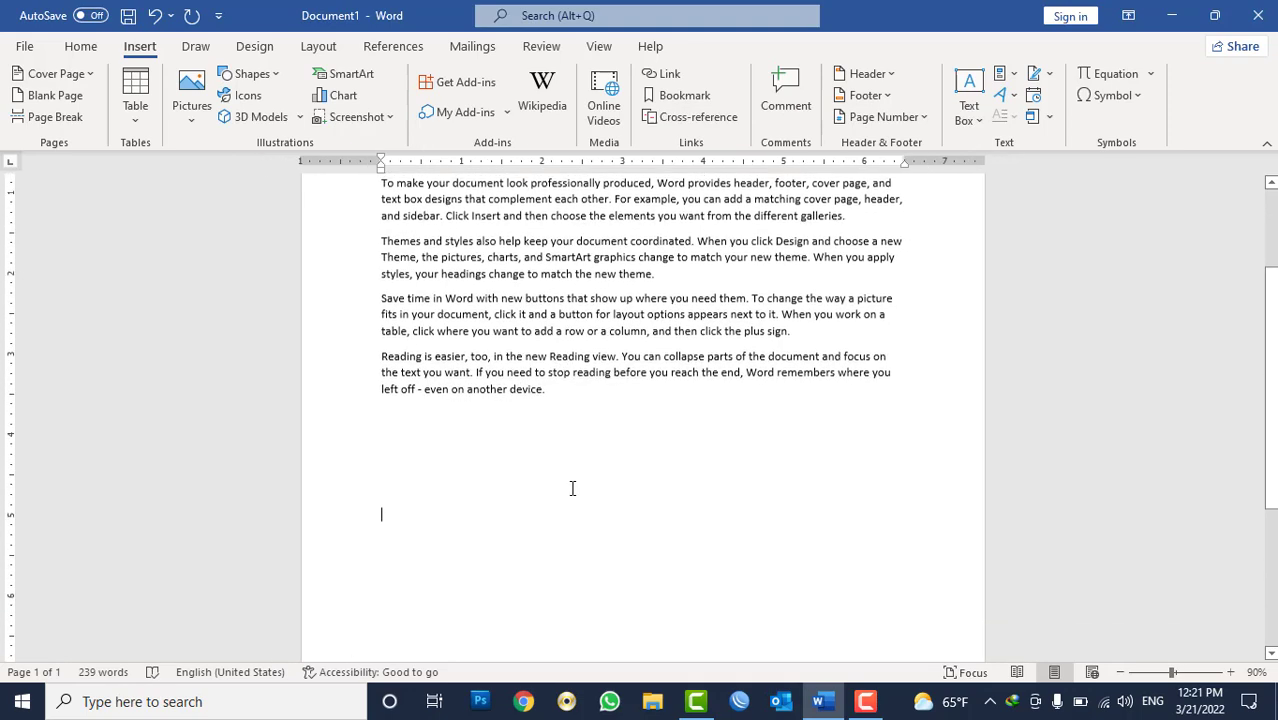
{"action": "left_click", "coordinate": [1050, 76]}
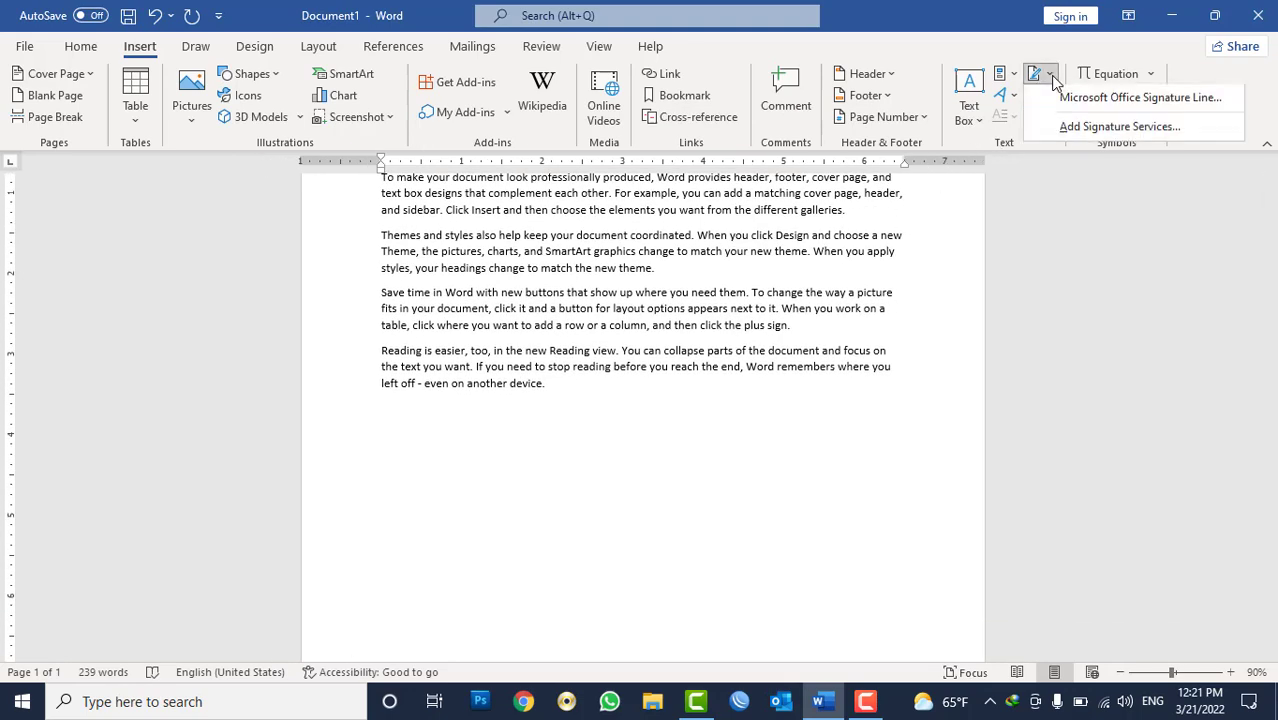
{"action": "left_click", "coordinate": [1077, 131]}
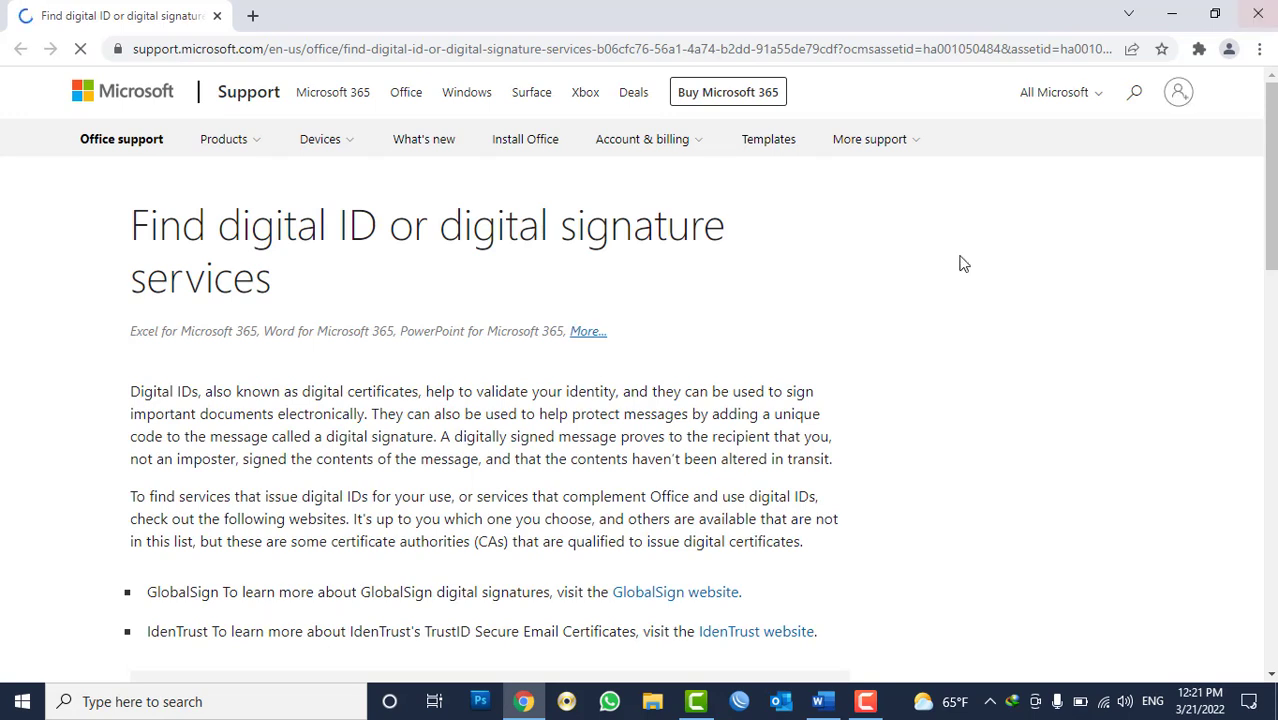
Select the 'Find digital ID or digital signature services' page title in the browser
{"action": "triple_click", "coordinate": [469, 210]}
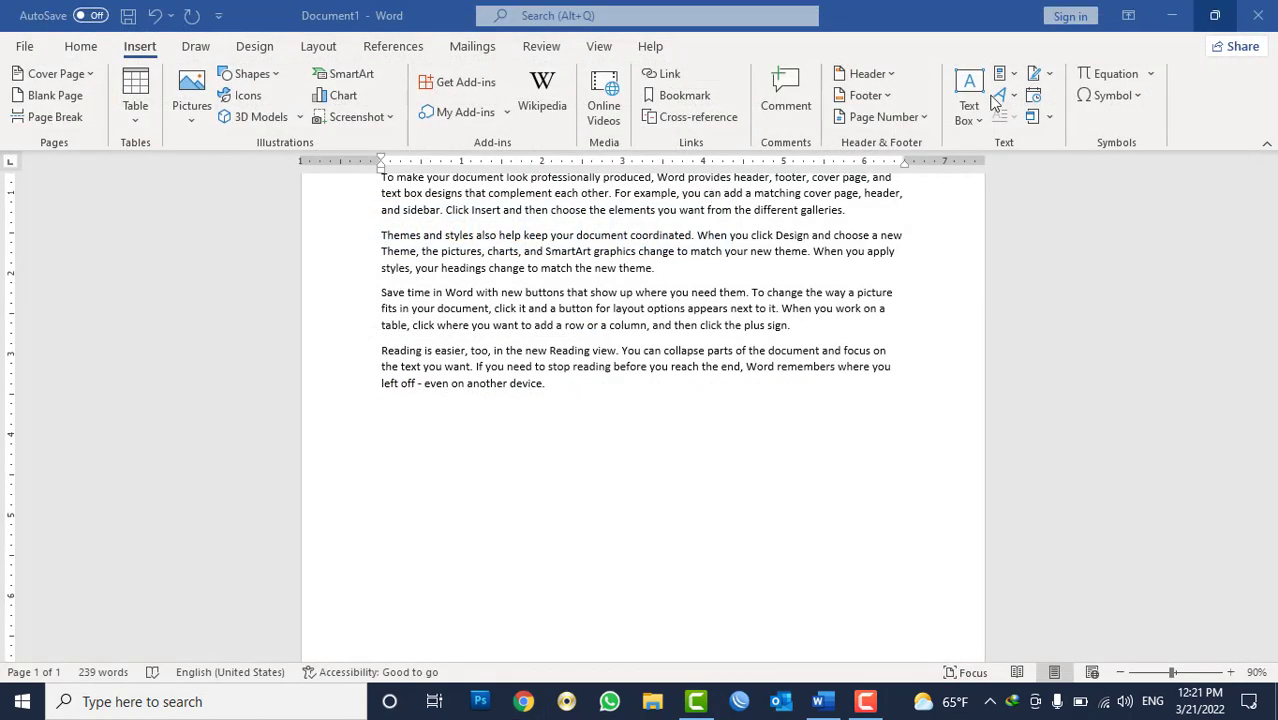
Insert a signature line with the signer's name, the title Head of IT and the signer's e-mail
{"action": "left_click", "coordinate": [1049, 75]}
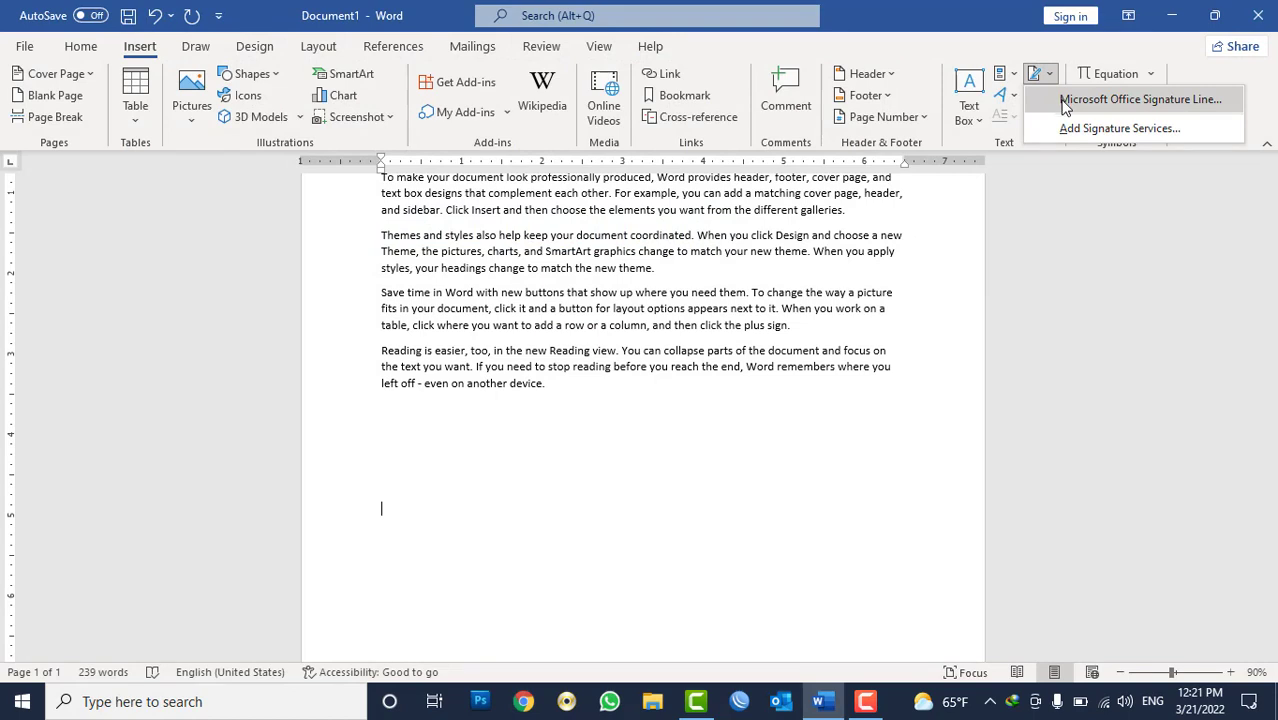
{"action": "left_click", "coordinate": [1064, 129]}
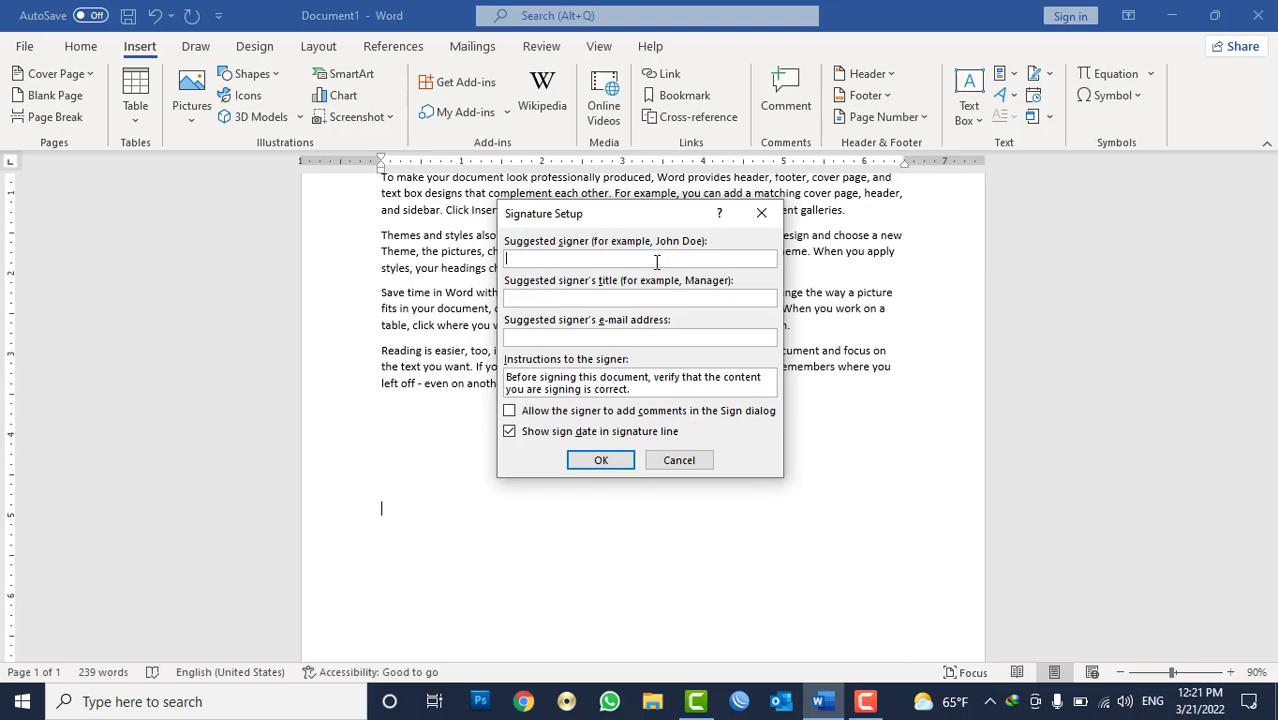
{"action": "type", "text": "ad of IT"}
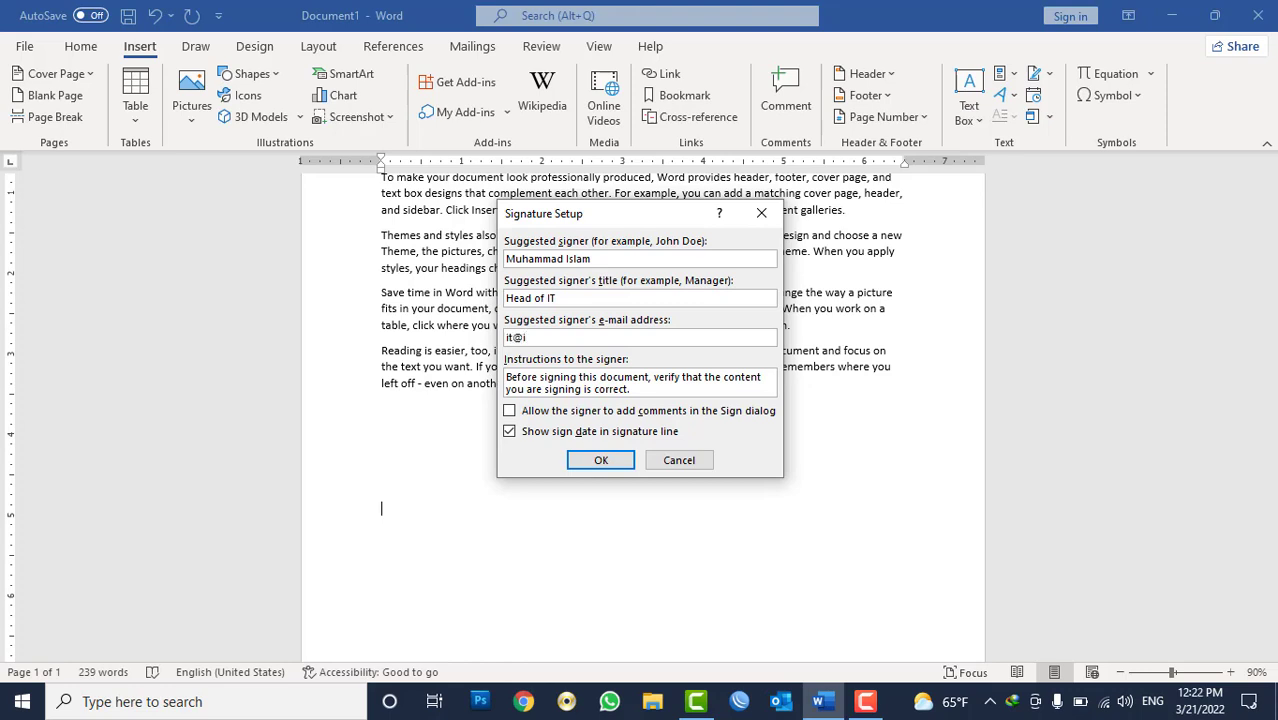
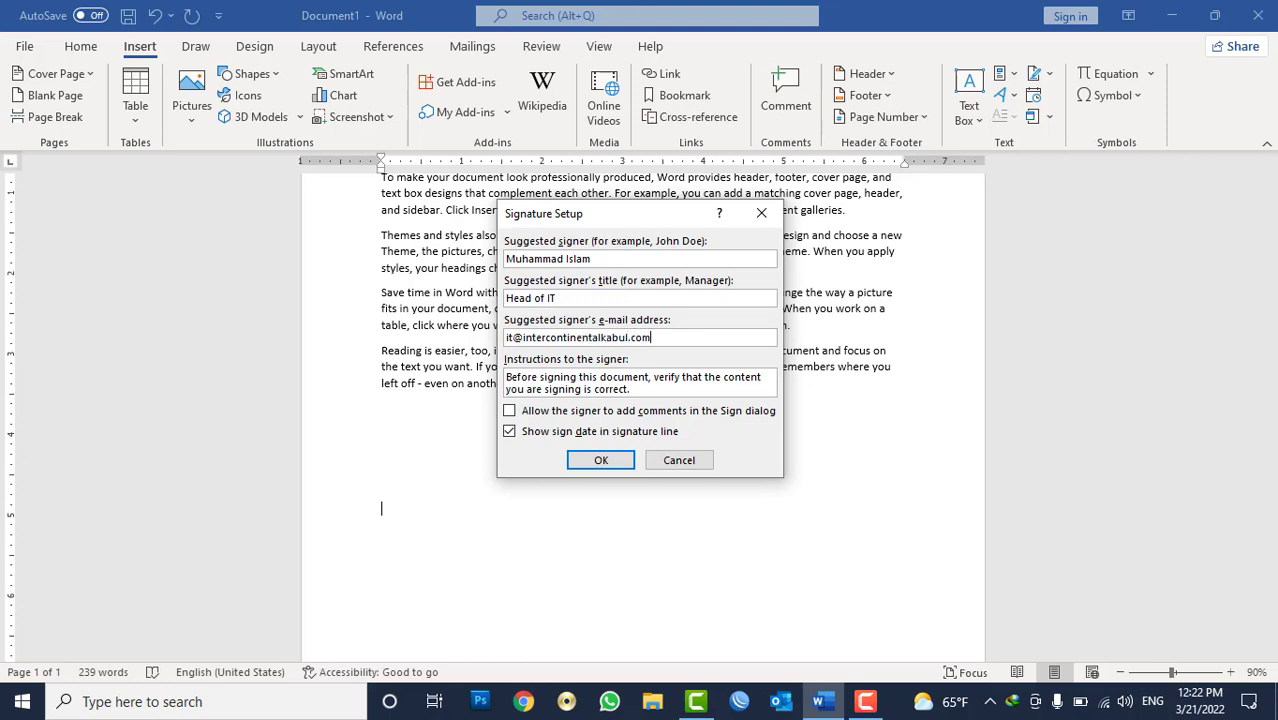
{"action": "left_click", "coordinate": [603, 460]}
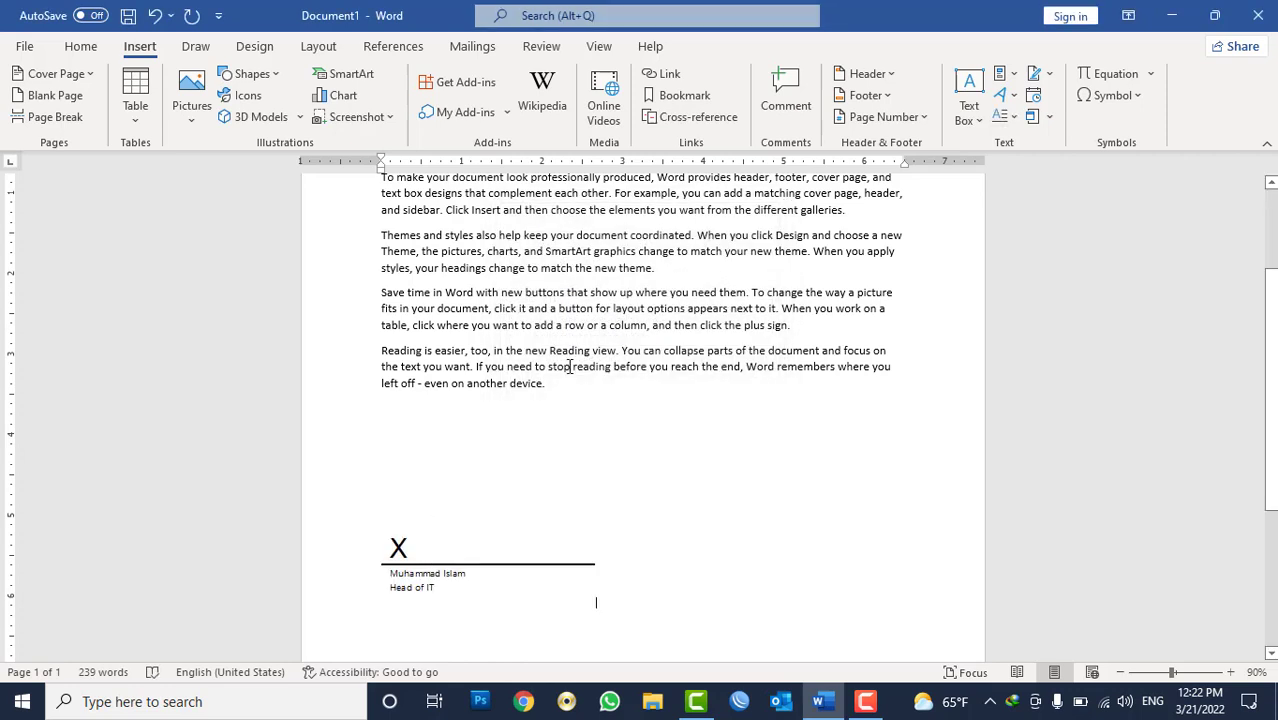
Check the inserted signature line and select the whole document
{"action": "scroll", "coordinate": [572, 367], "scroll_direction": "up", "scroll_amount": 2}
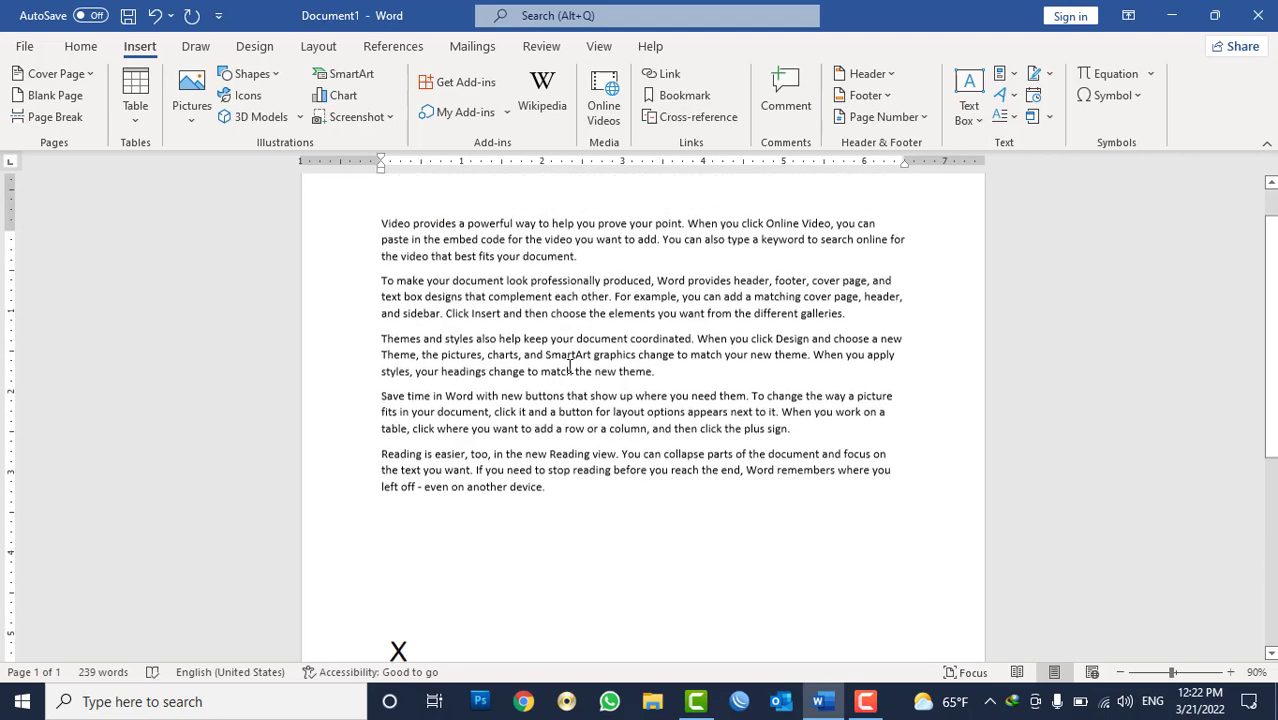
{"action": "scroll", "coordinate": [571, 364], "scroll_direction": "down", "scroll_amount": 4}
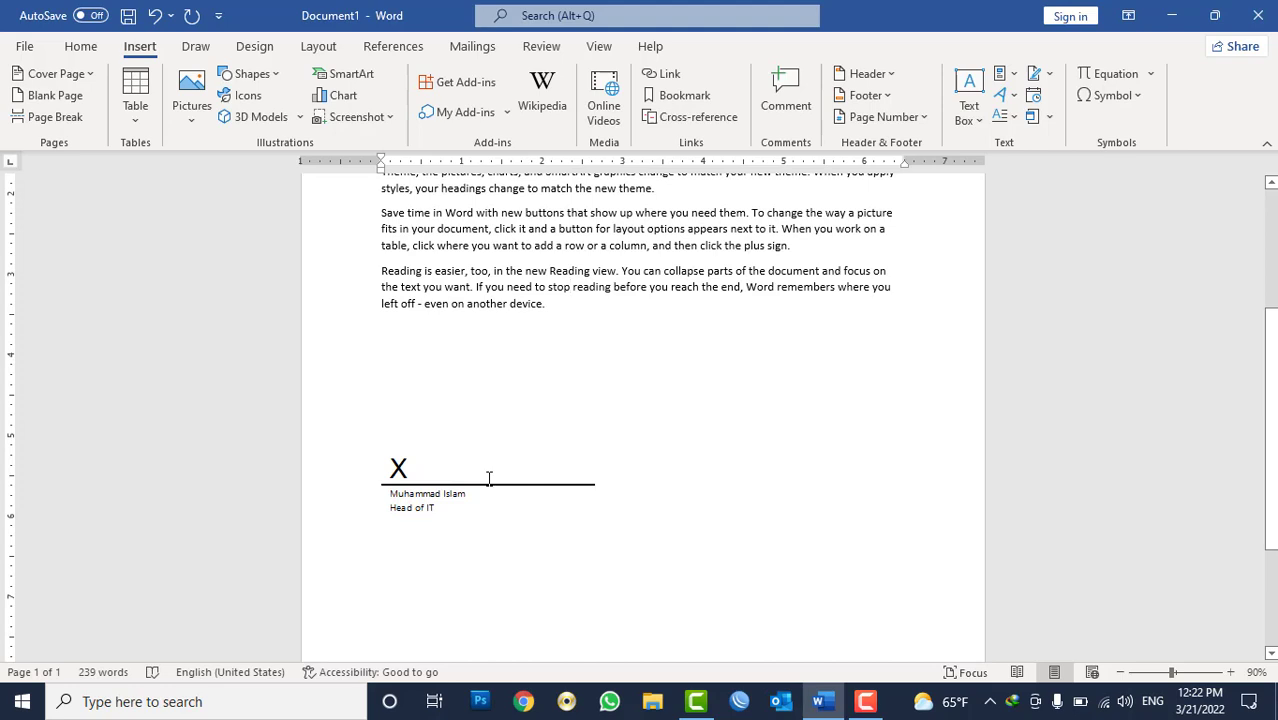
{"action": "key", "text": "ctrl+a"}
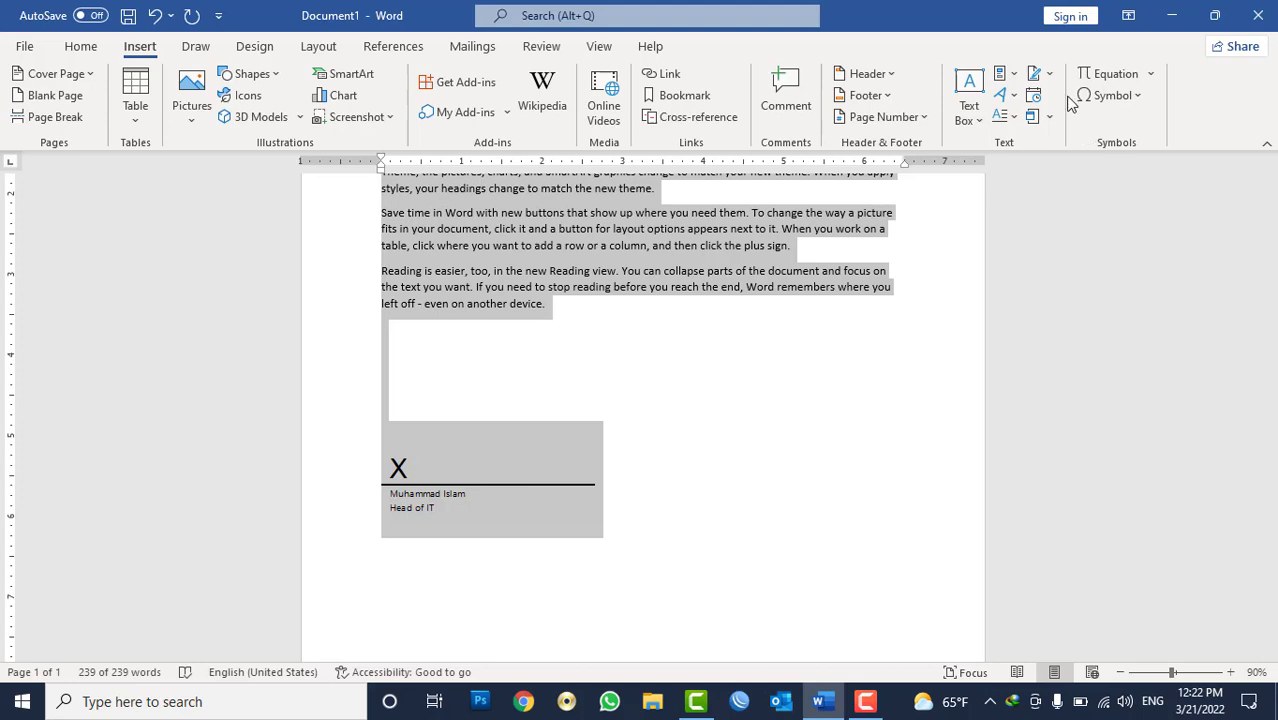
Delete the signature line from the document
{"action": "left_click", "coordinate": [1045, 74]}
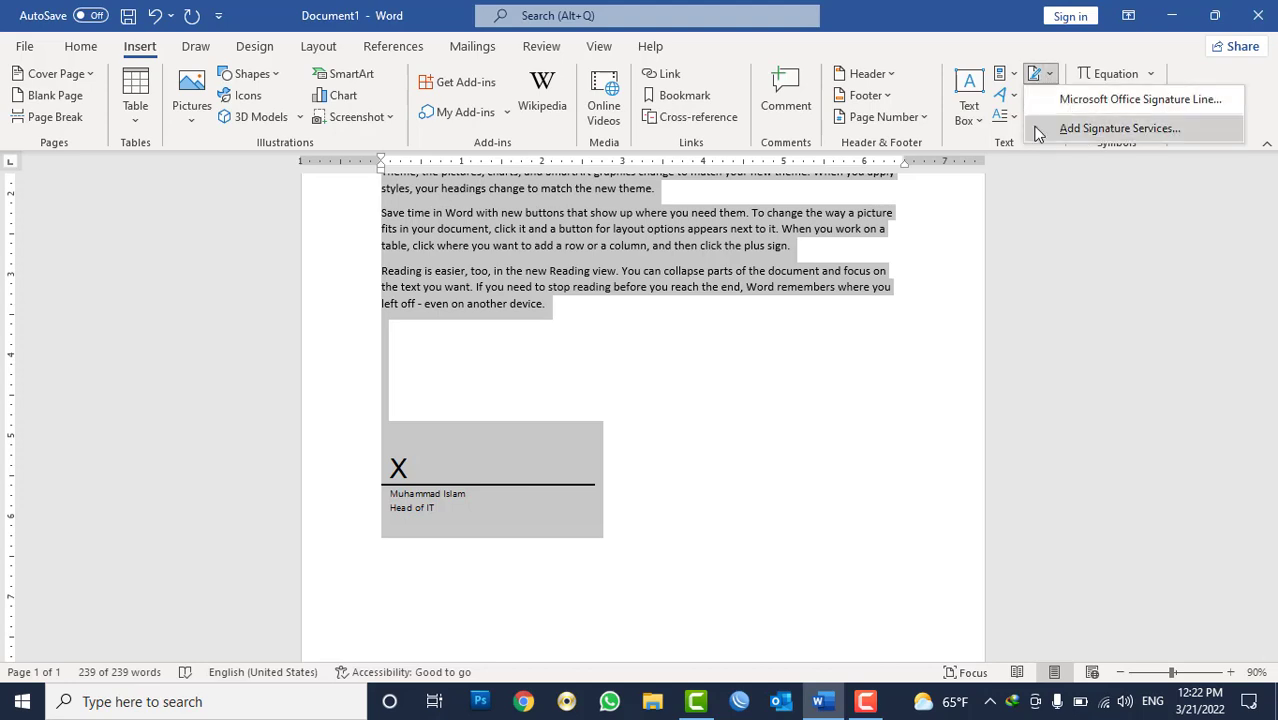
{"action": "left_click", "coordinate": [593, 484]}
{"action": "left_click", "coordinate": [557, 496]}
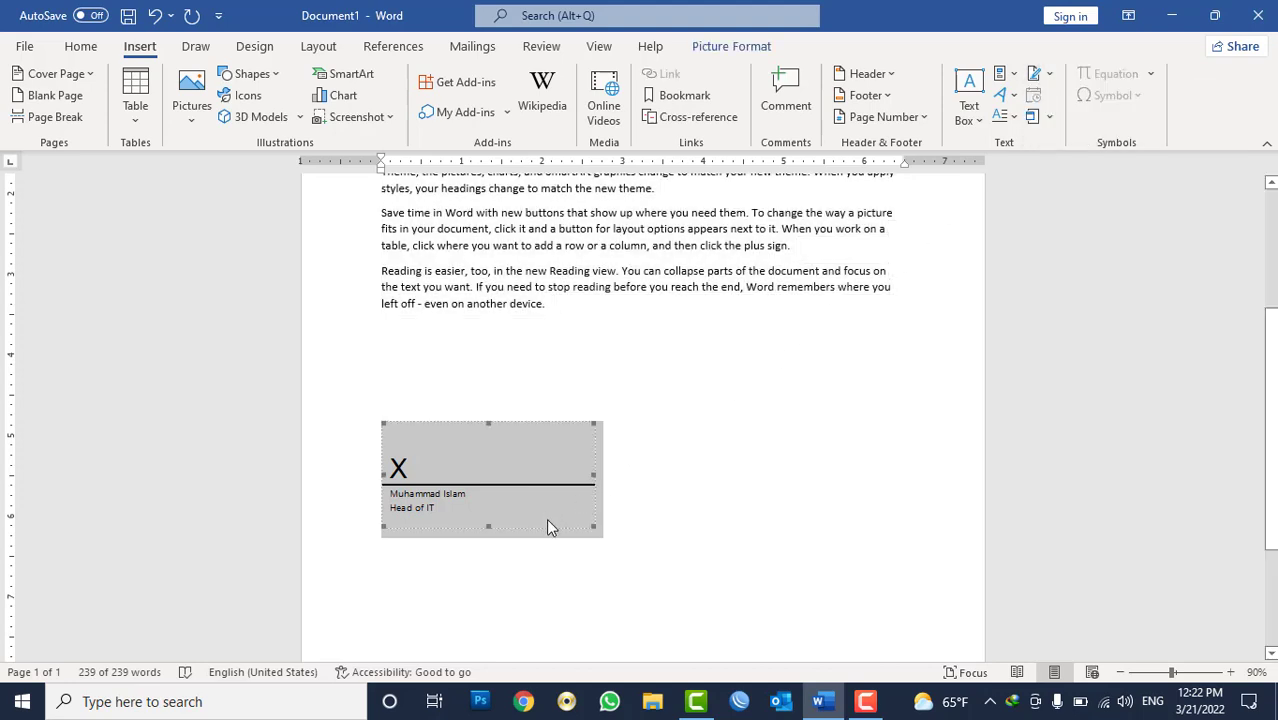
{"action": "key", "text": "Delete"}
Clear all text and regenerate sample paragraphs with =rand(), adding an empty line below
{"action": "key", "text": "ctrl+a"}
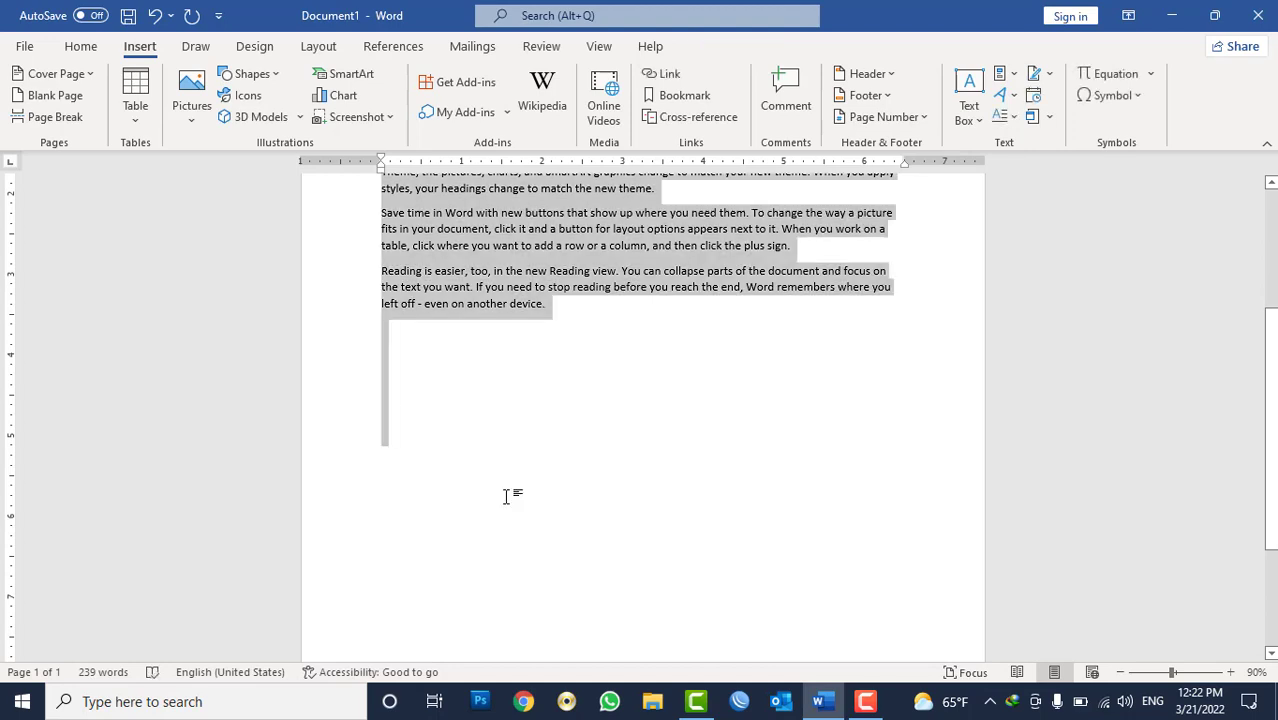
{"action": "key", "text": "Delete"}
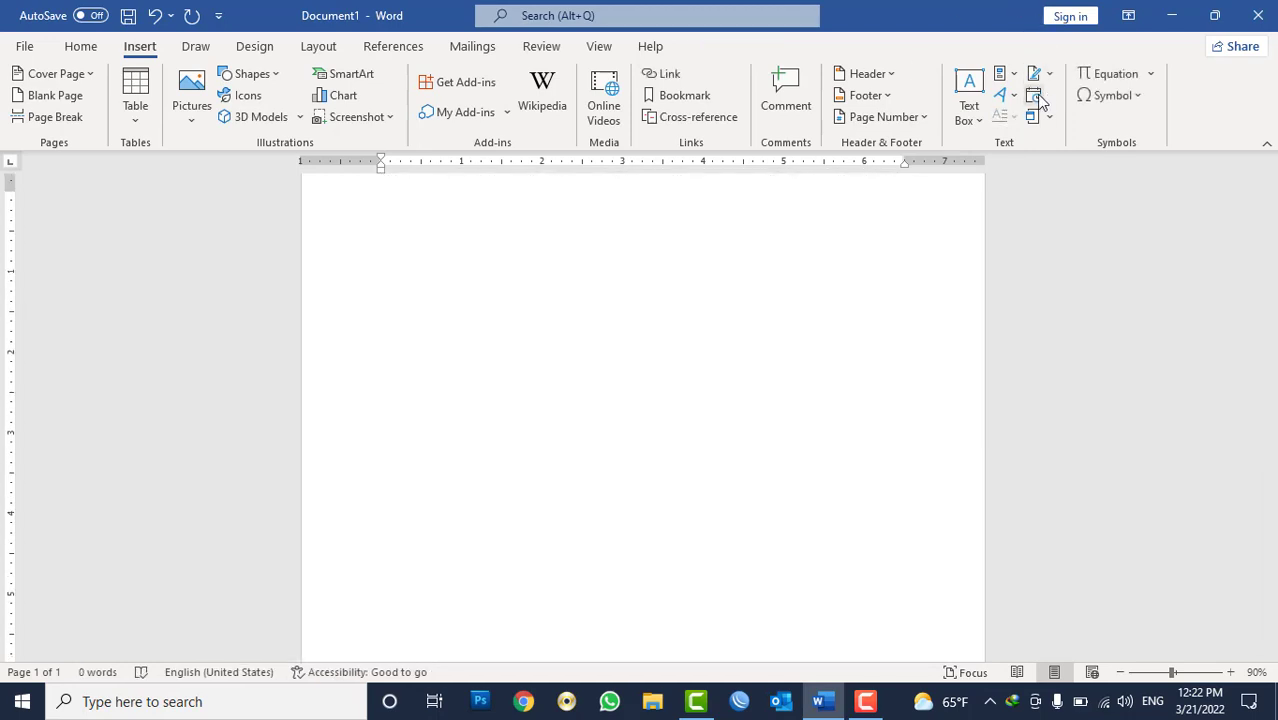
{"action": "type", "text": "=rand"}
{"action": "type", "text": "()"}
{"action": "key", "text": "Return"}
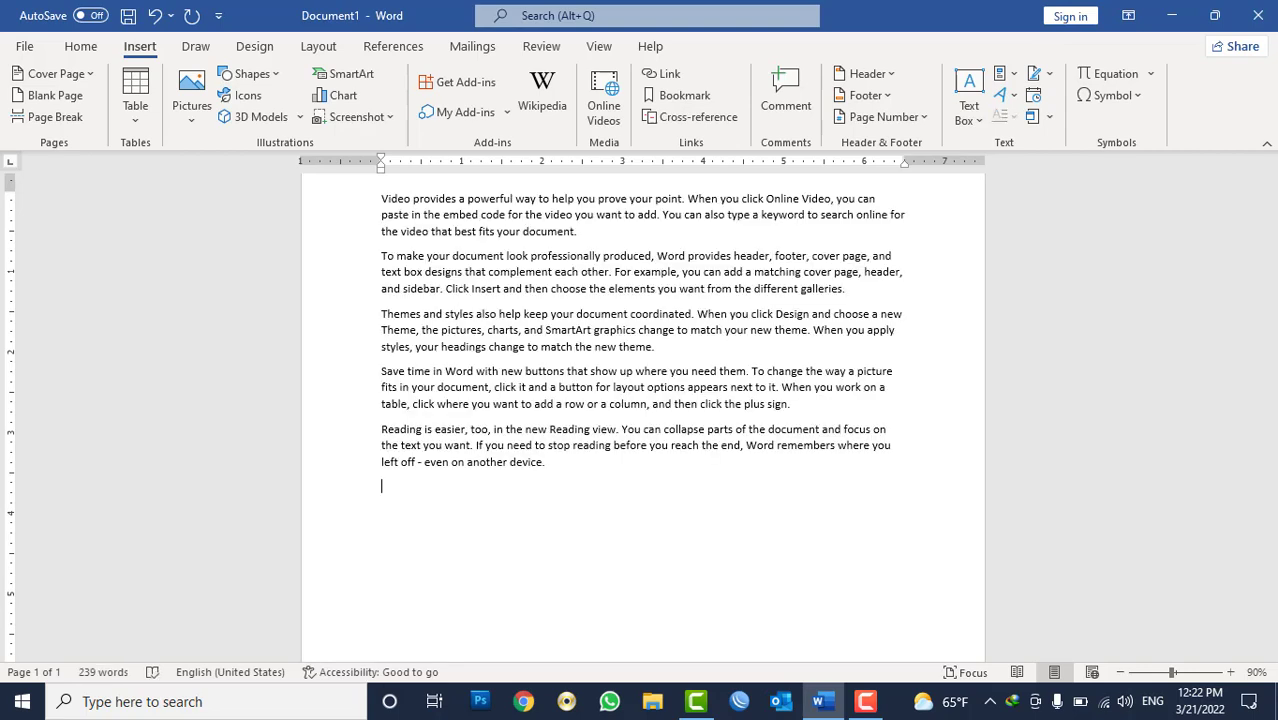
{"action": "key", "text": "Return"}
Insert the date in the long weekday format, Monday, March 21, 2022
{"action": "left_click", "coordinate": [1034, 96]}
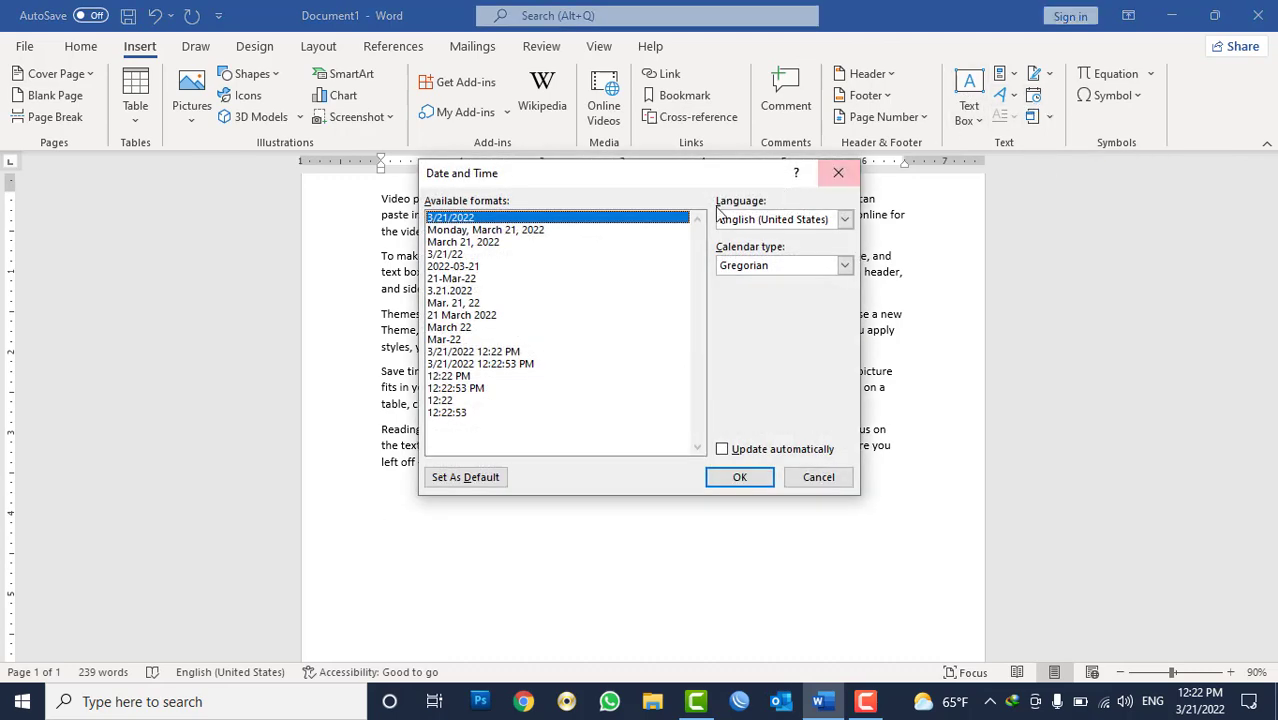
{"action": "left_click", "coordinate": [533, 231]}
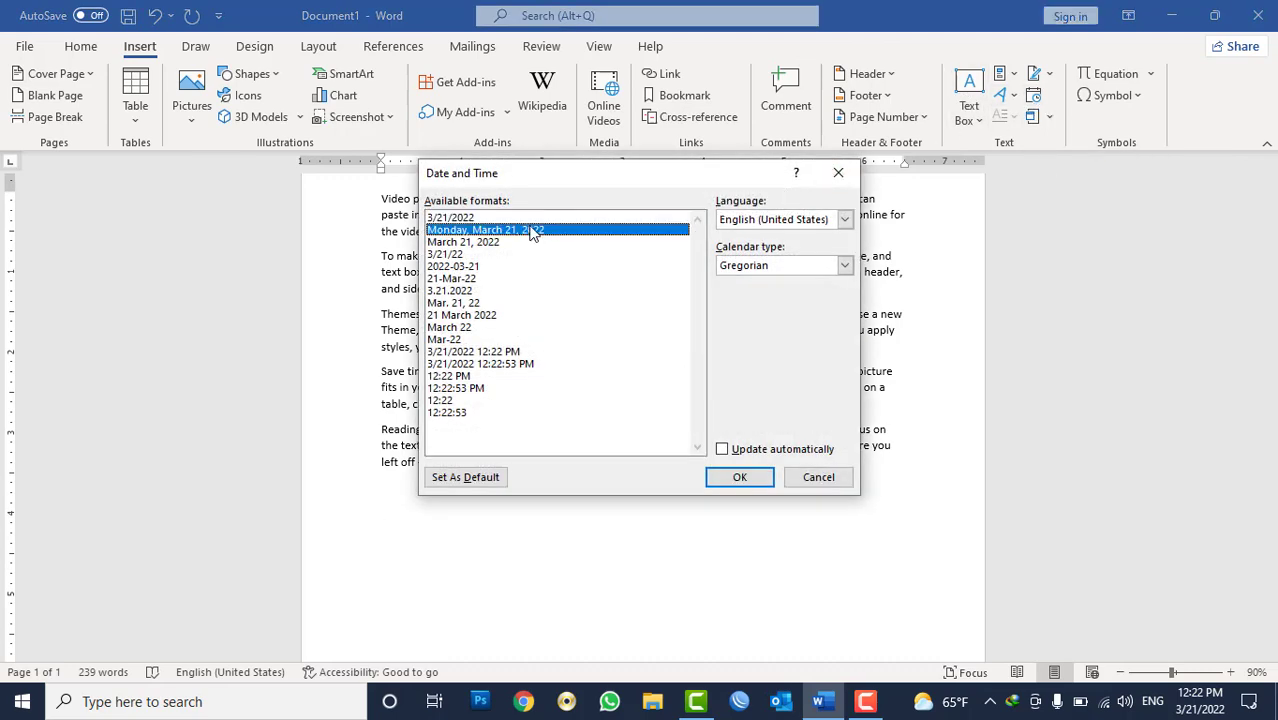
{"action": "left_click", "coordinate": [739, 478]}
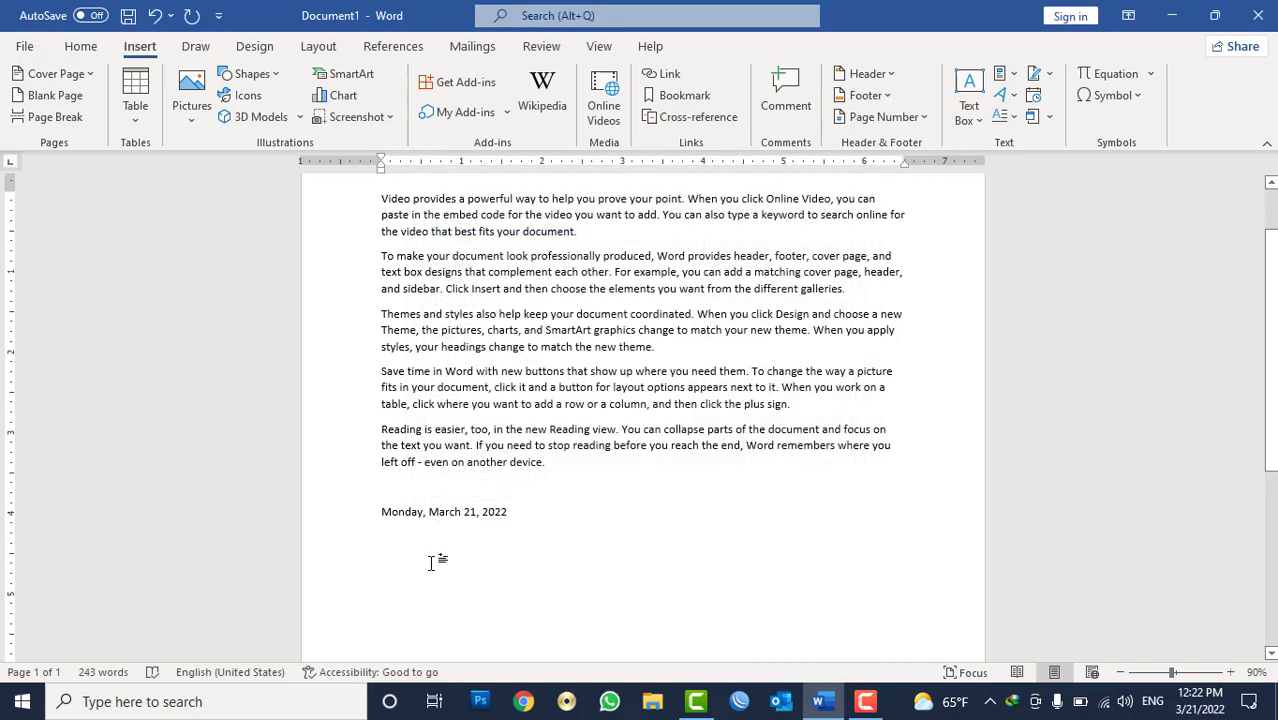
Try the Hijri calendar and date-with-time formats, then keep Gregorian and cancel without inserting
{"action": "left_click", "coordinate": [1034, 96]}
{"action": "left_click", "coordinate": [822, 268]}
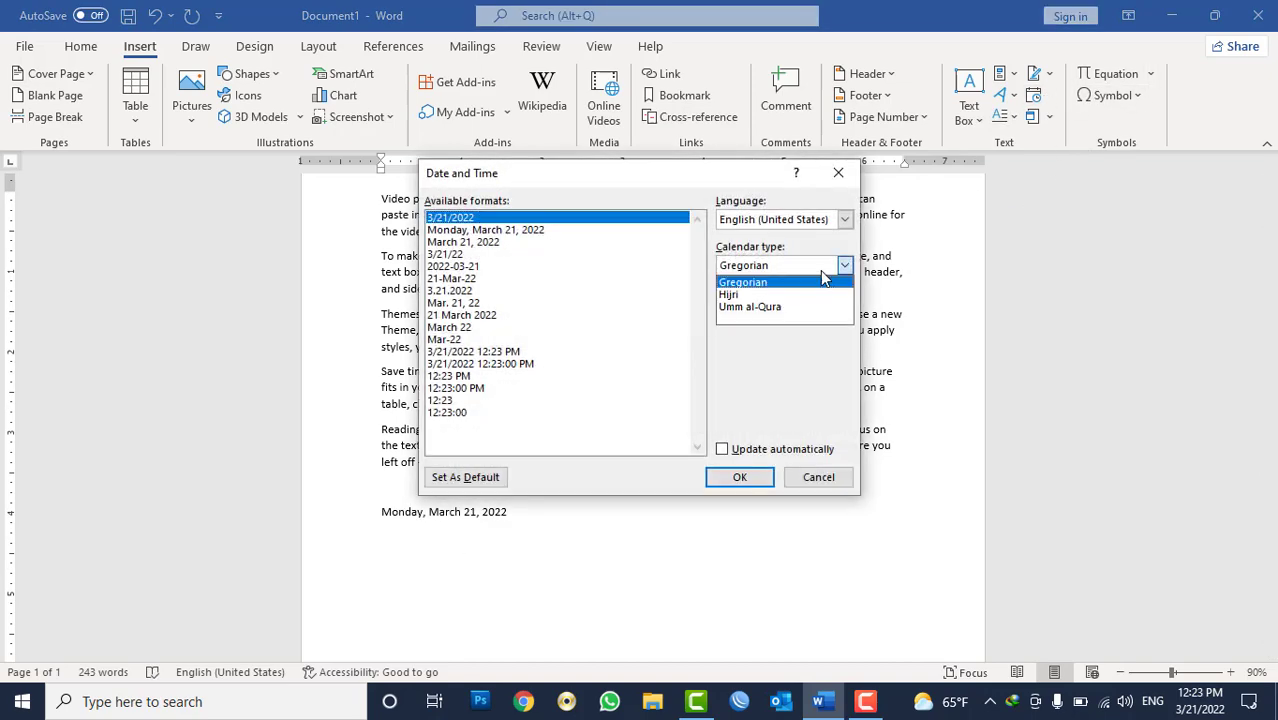
{"action": "left_click", "coordinate": [730, 295]}
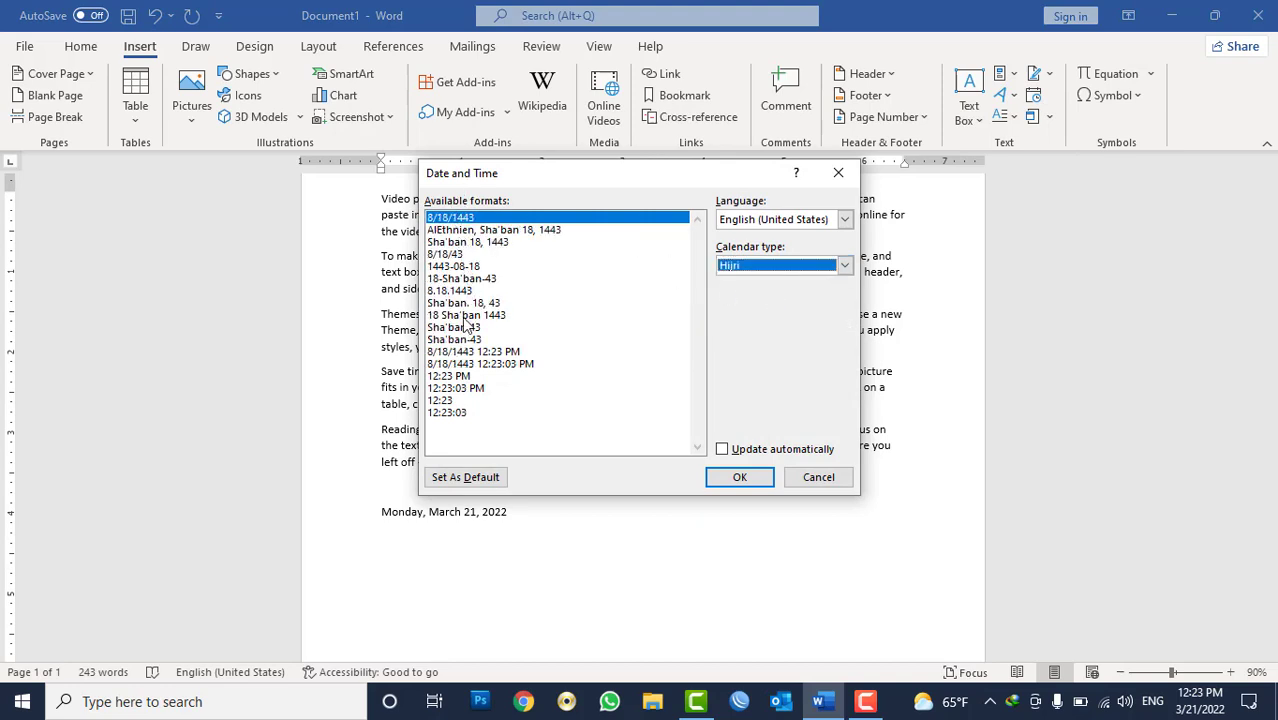
{"action": "left_click", "coordinate": [786, 267]}
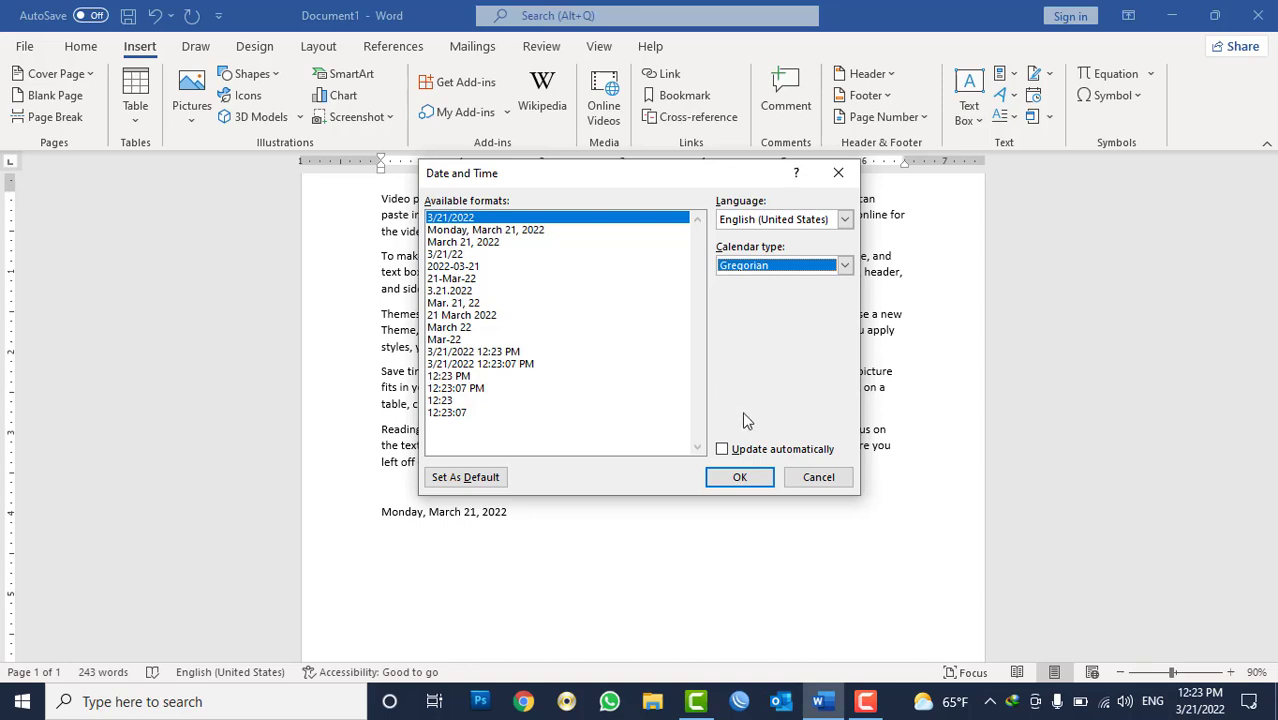
{"action": "left_click", "coordinate": [746, 267]}
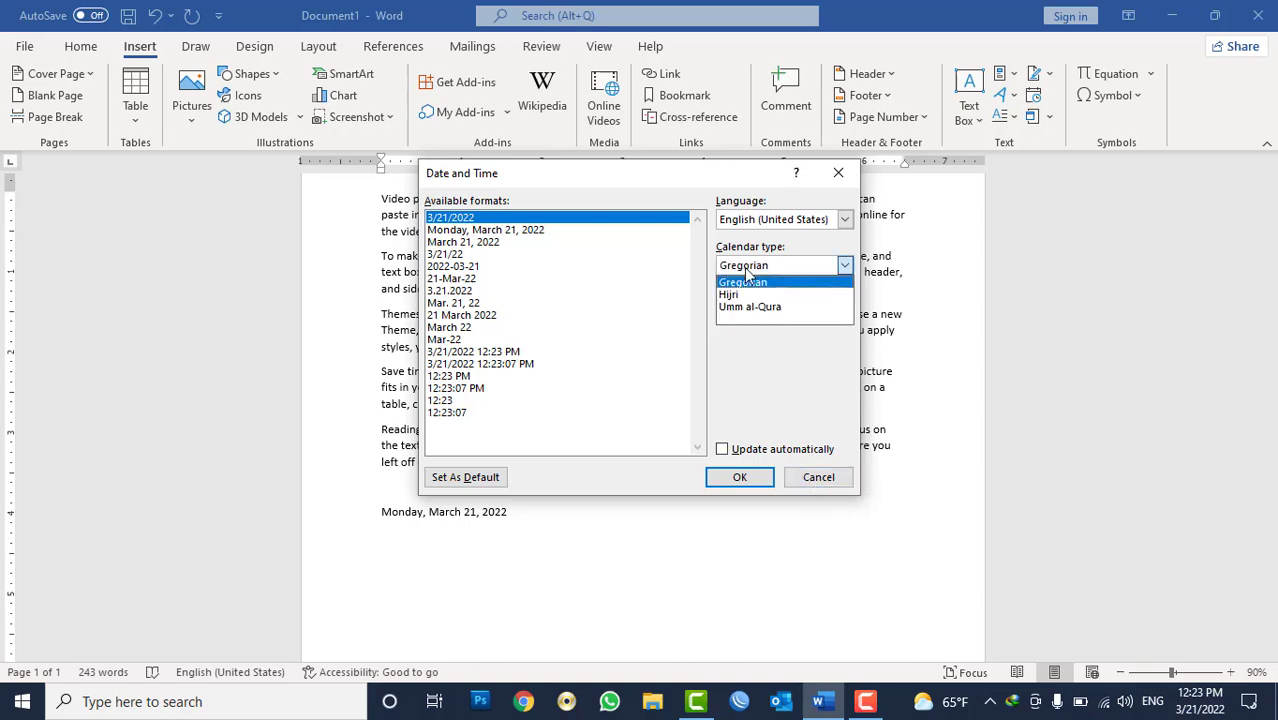
{"action": "left_click", "coordinate": [753, 286]}
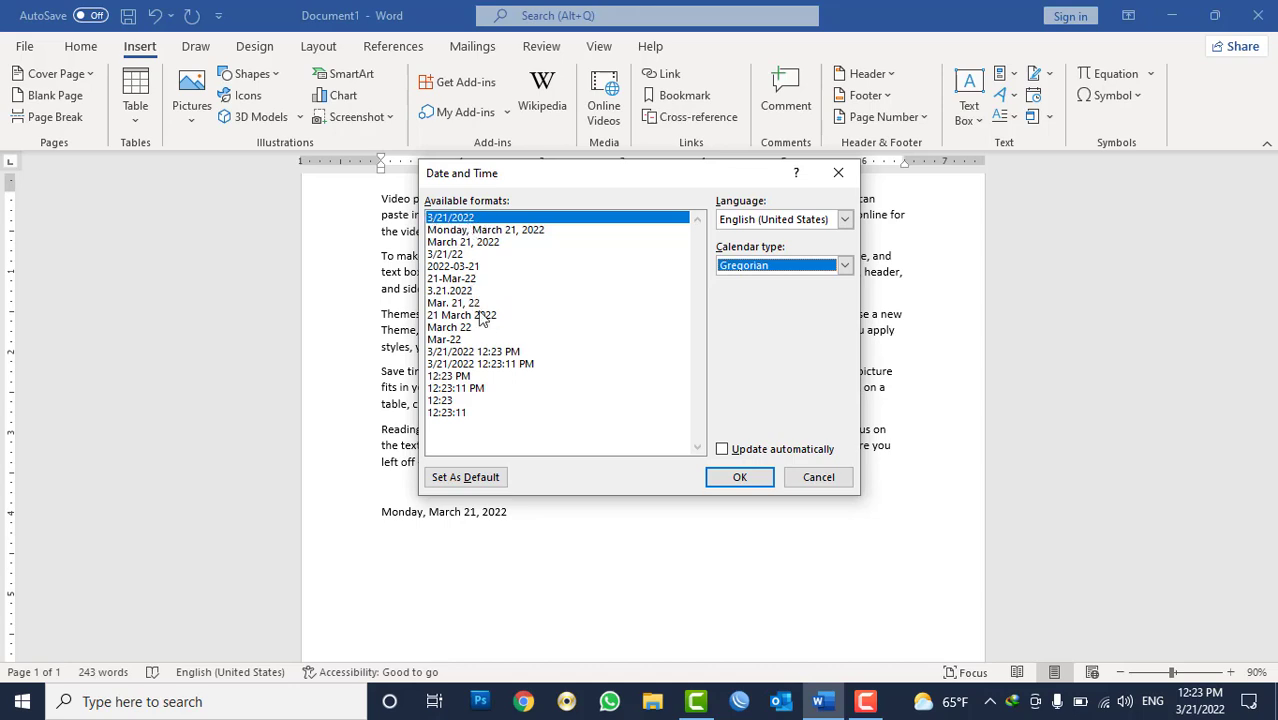
{"action": "left_click", "coordinate": [494, 352]}
{"action": "left_click", "coordinate": [492, 365]}
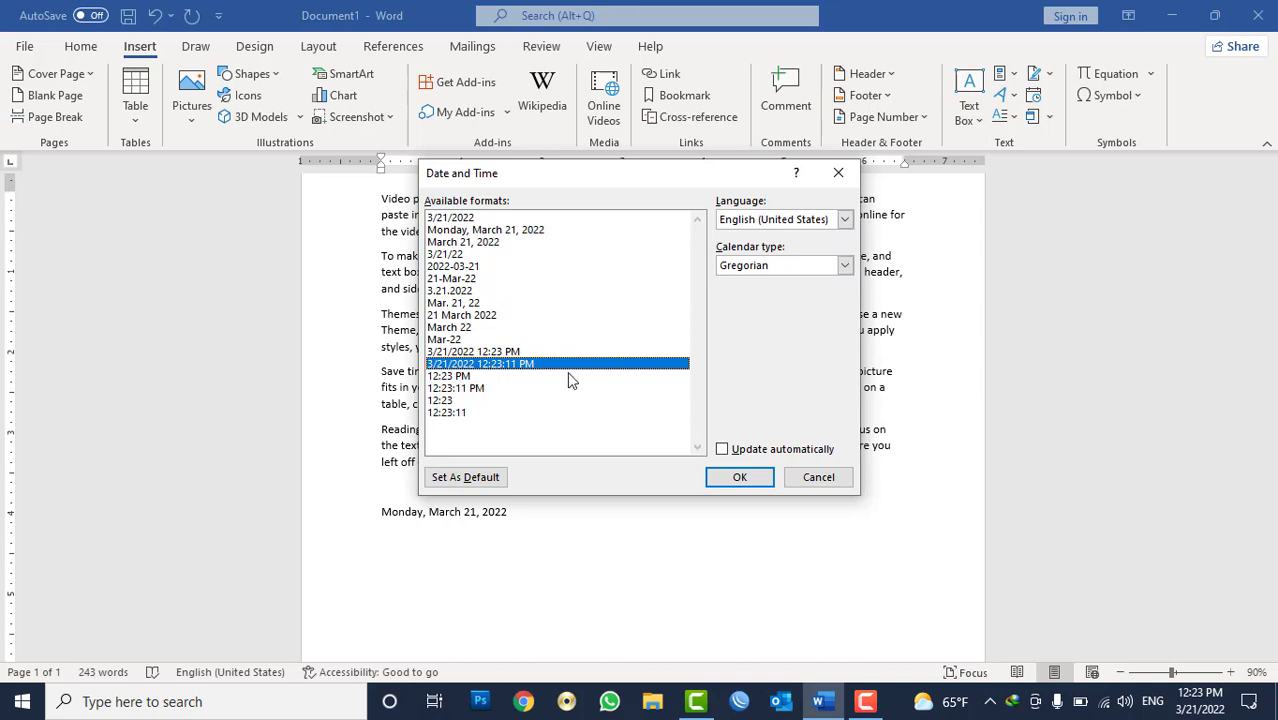
{"action": "key", "text": "Escape"}
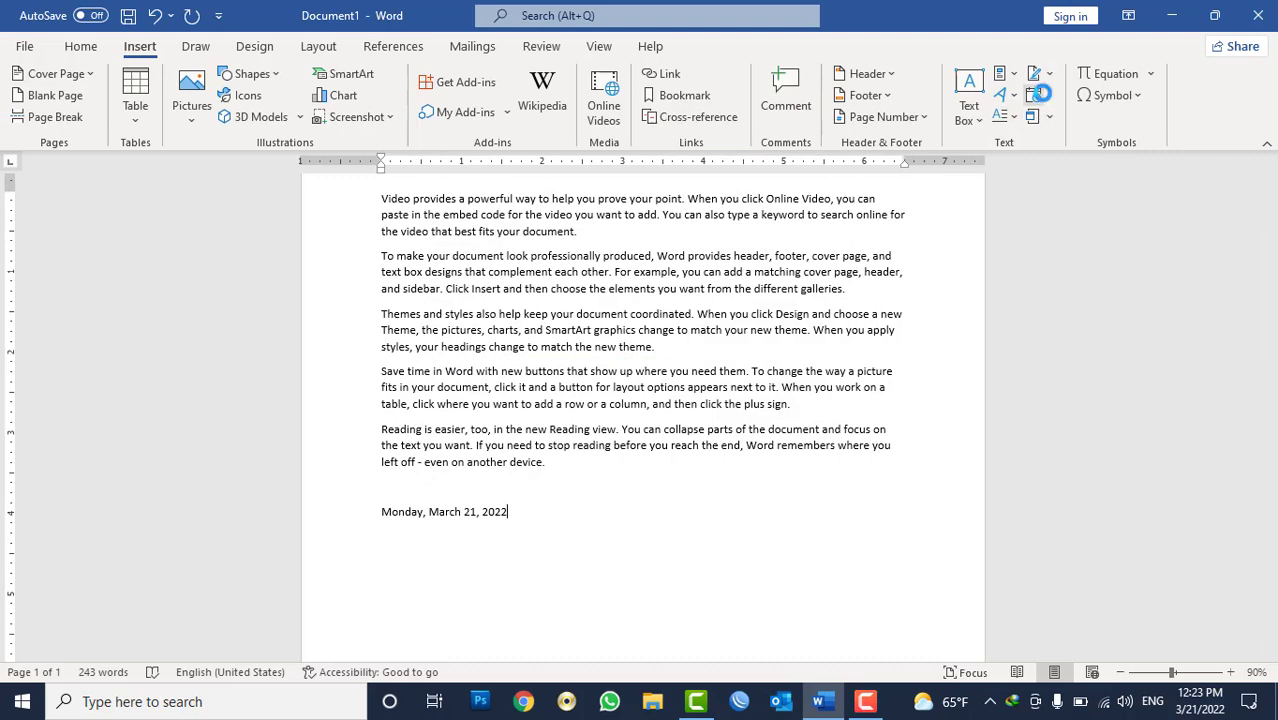
Tick Update automatically in the Date and Time dialog, then close it without inserting another date
{"action": "left_click", "coordinate": [1034, 95]}
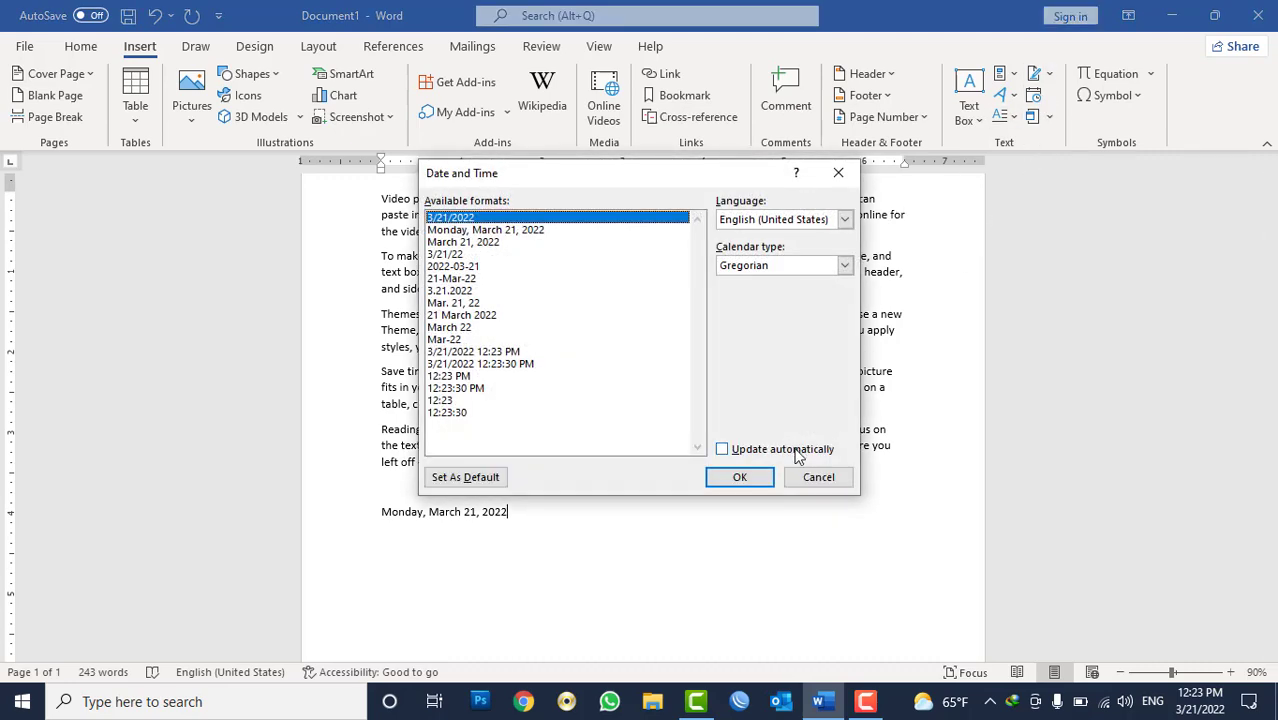
{"action": "left_click_drag", "start_coordinate": [683, 173], "coordinate": [968, 140]}
{"action": "left_click", "coordinate": [1037, 417]}
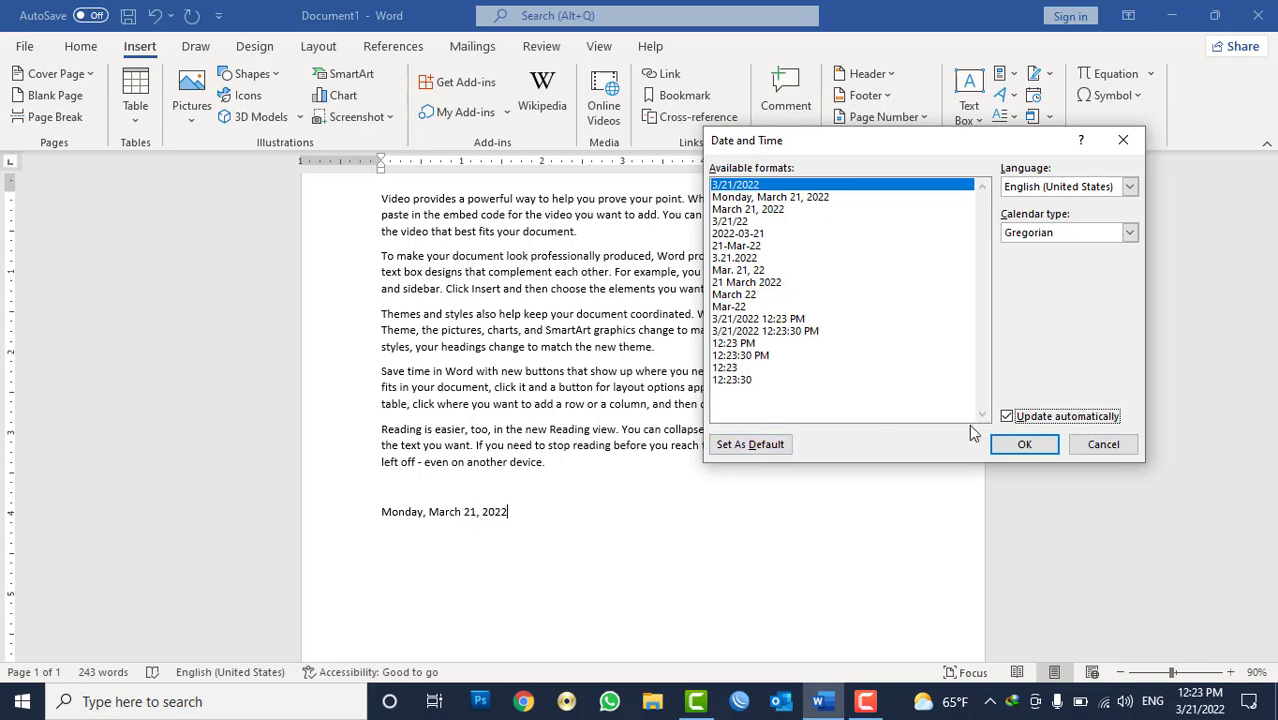
{"action": "left_click", "coordinate": [1099, 447]}
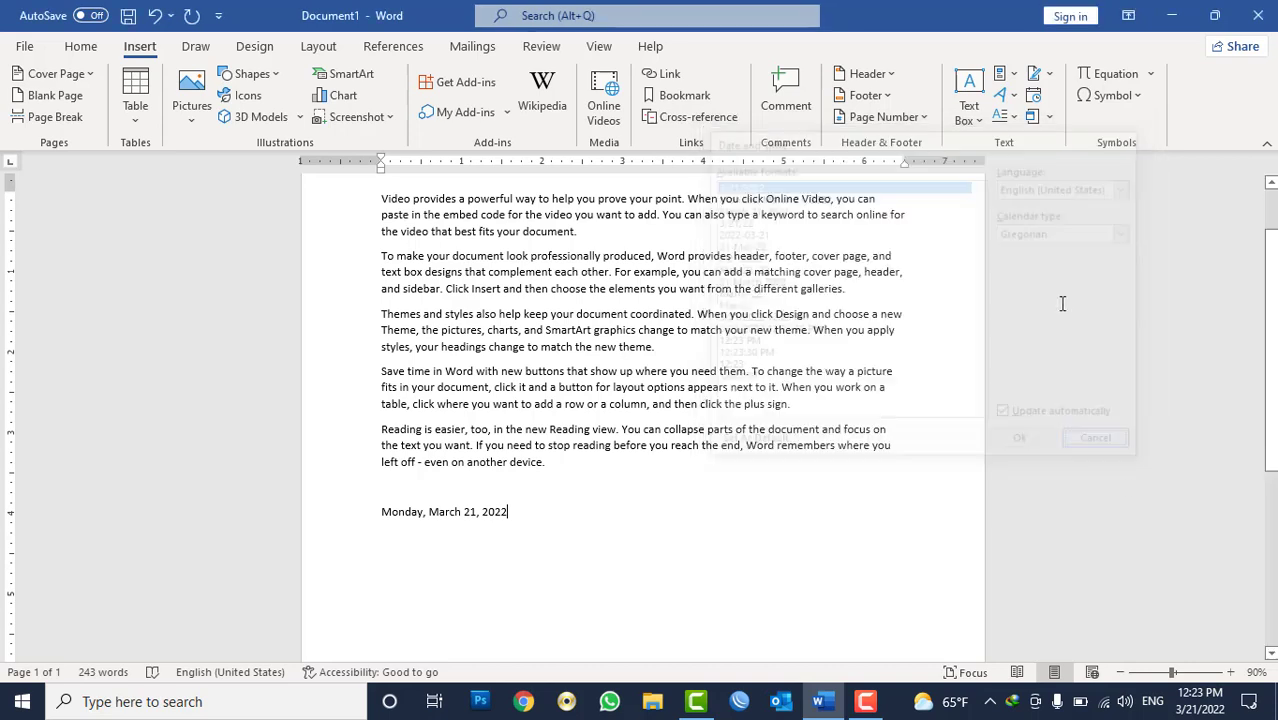
Delete all document text to leave a blank page
{"action": "left_click", "coordinate": [1050, 118]}
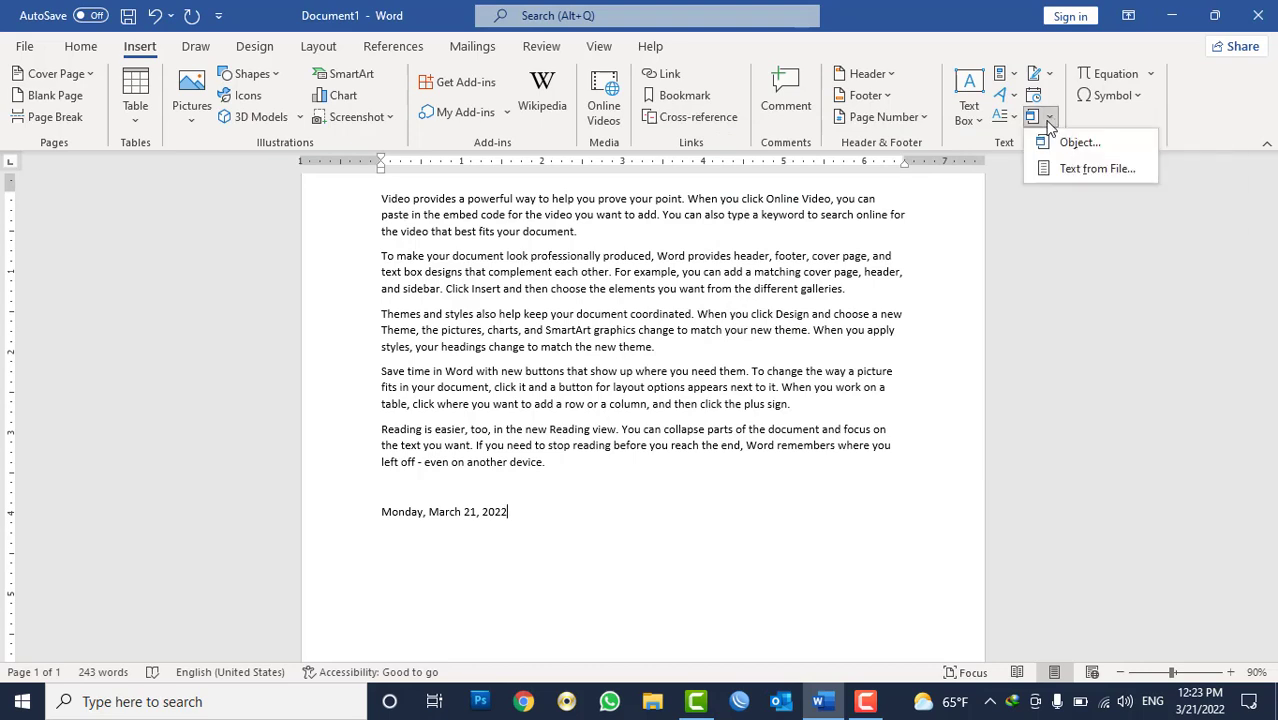
{"action": "left_click", "coordinate": [633, 562]}
{"action": "key", "text": "ctrl+a"}
{"action": "key", "text": "Delete"}
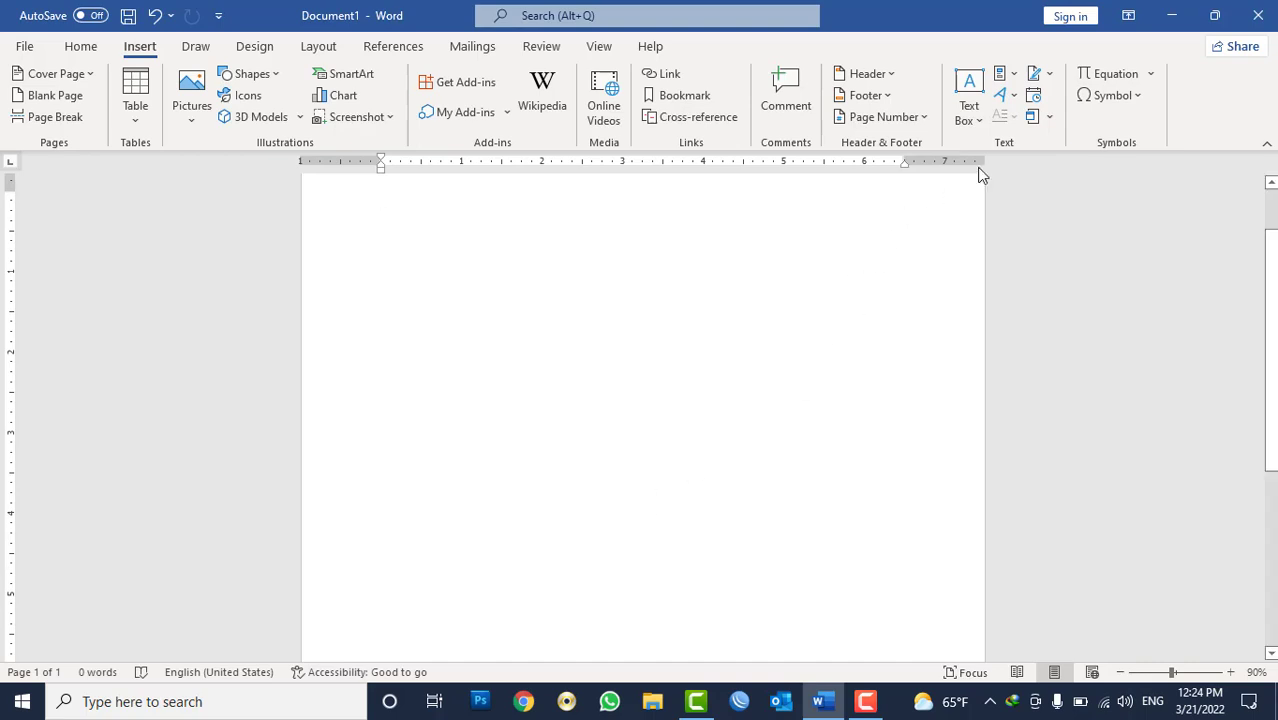
In the Object dialog's Create New list, select Microsoft Excel Worksheet as the object type
{"action": "left_click", "coordinate": [1051, 118]}
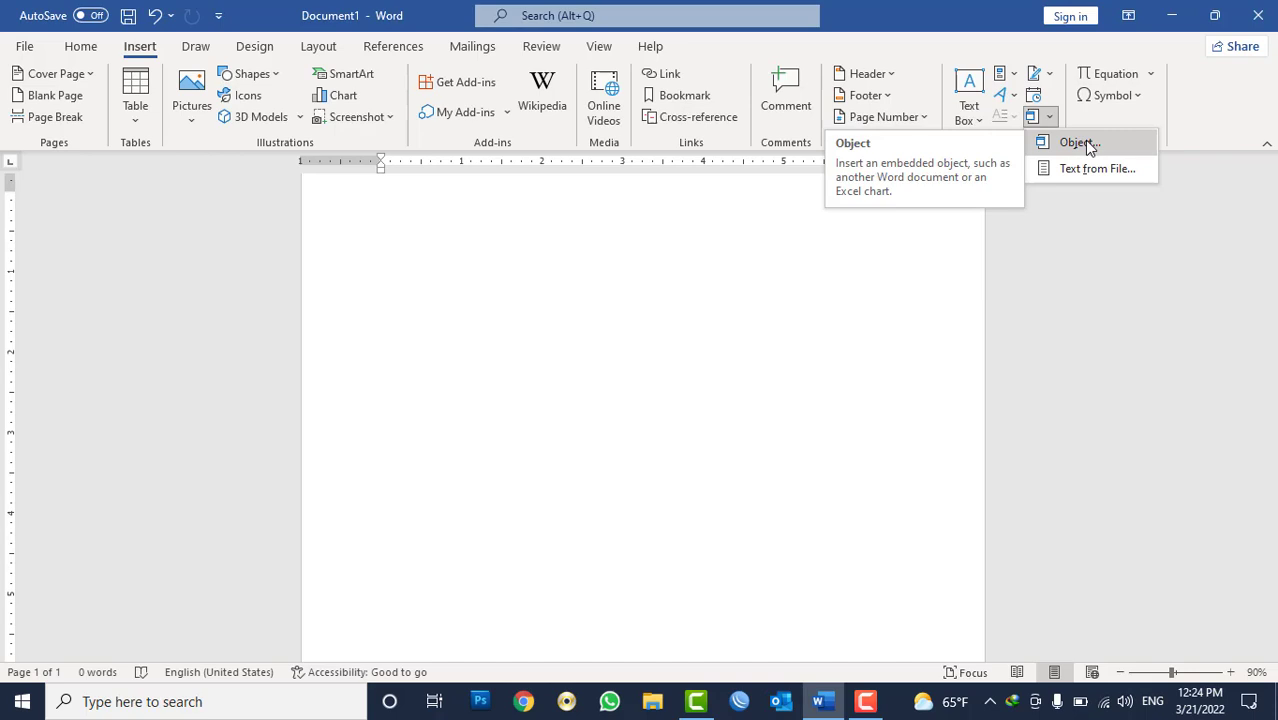
{"action": "left_click", "coordinate": [1086, 142]}
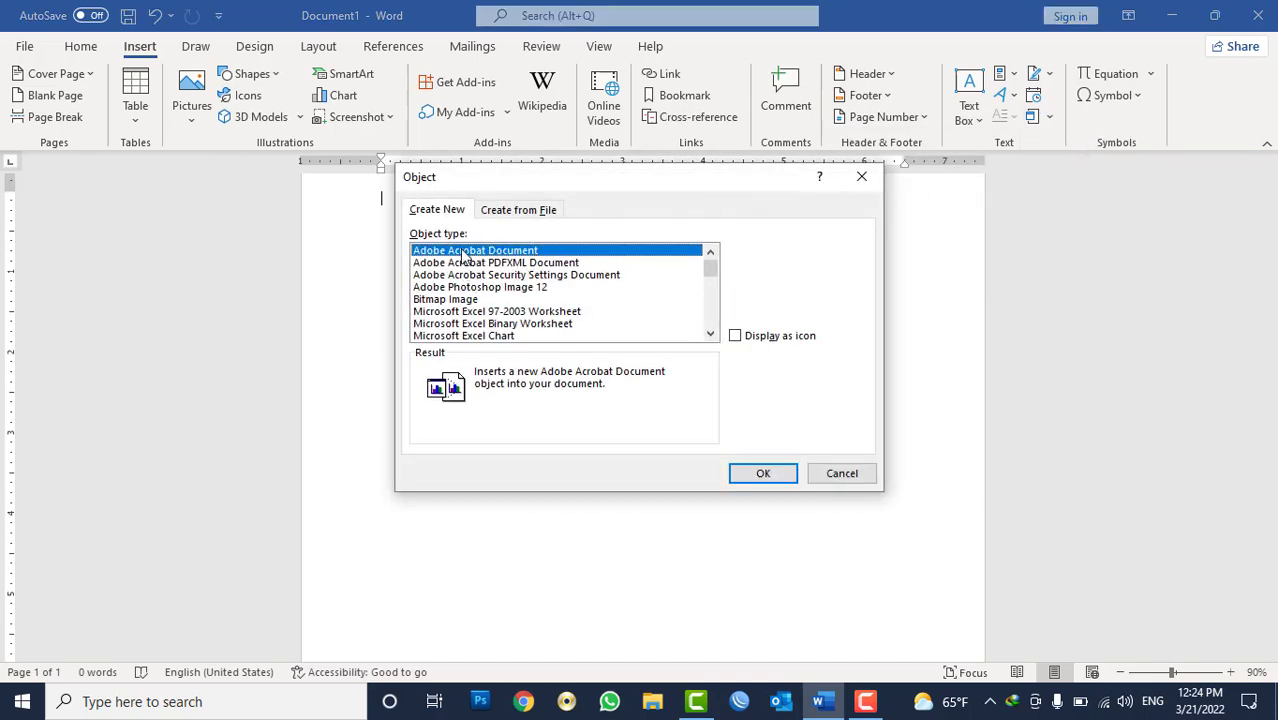
{"action": "left_click", "coordinate": [462, 303]}
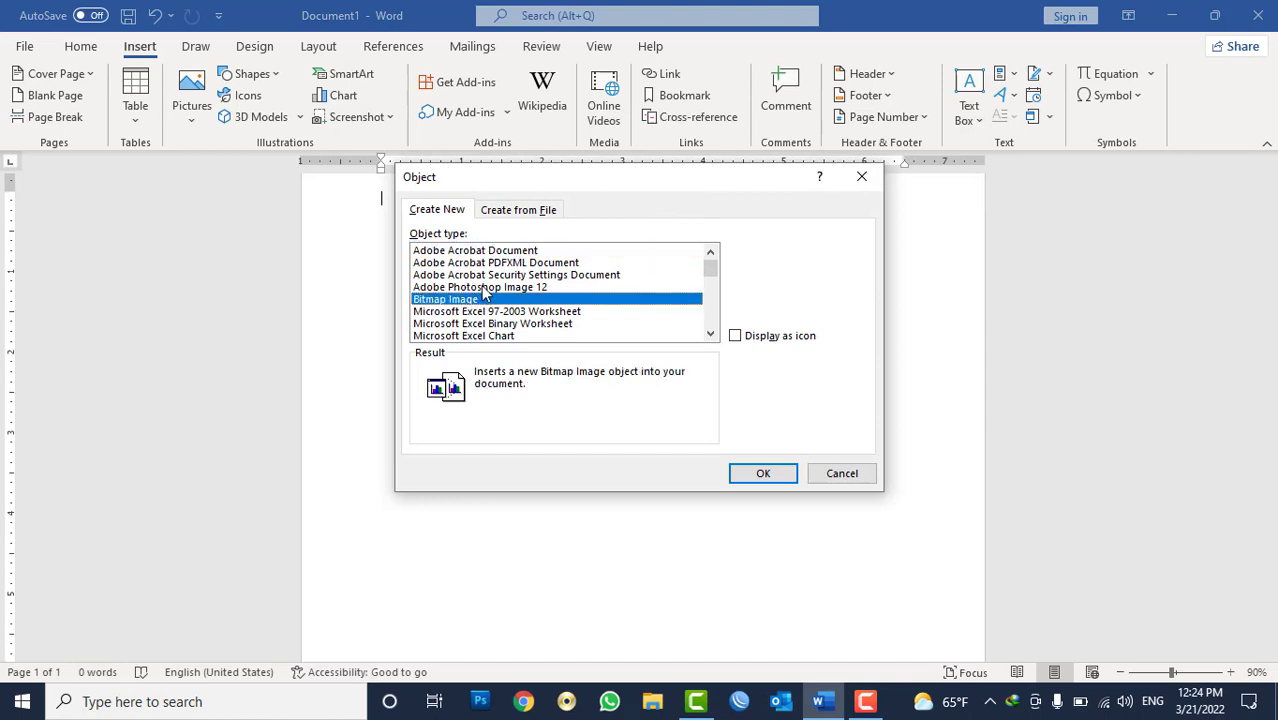
{"action": "left_click", "coordinate": [484, 289]}
{"action": "left_click", "coordinate": [510, 312]}
{"action": "scroll", "coordinate": [545, 301], "scroll_direction": "down", "scroll_amount": 1}
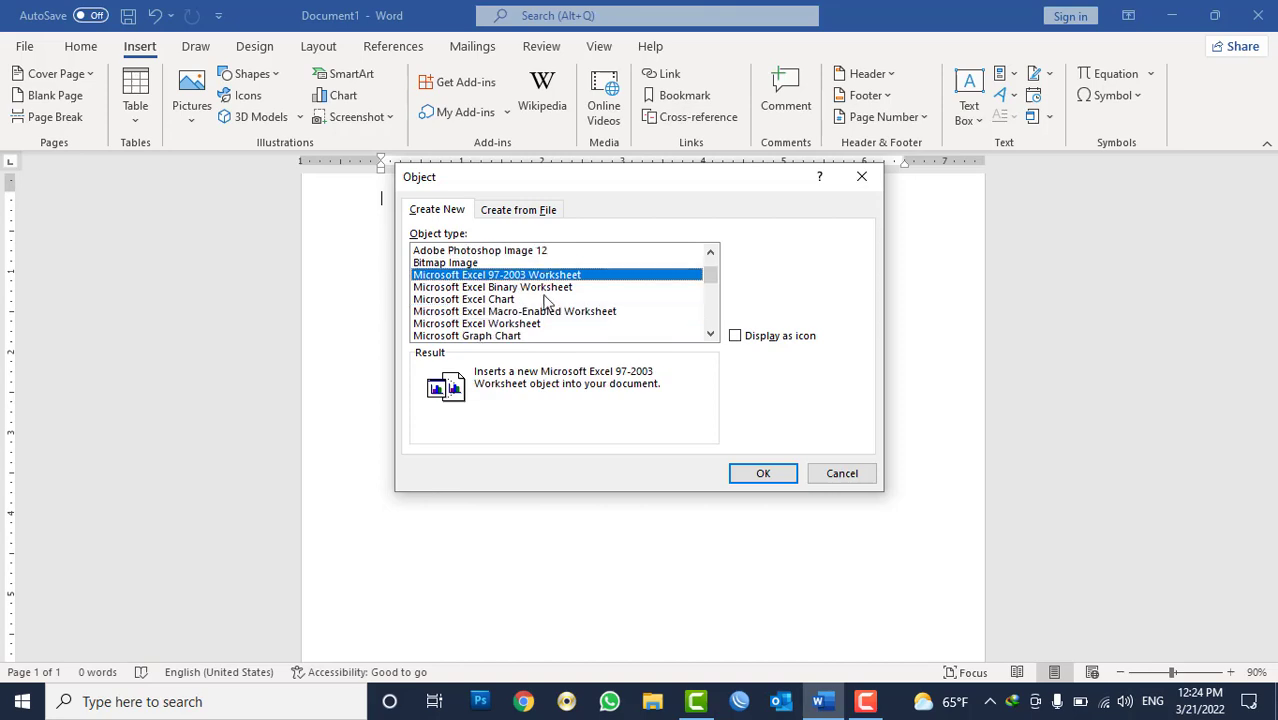
{"action": "scroll", "coordinate": [547, 302], "scroll_direction": "down", "scroll_amount": 1}
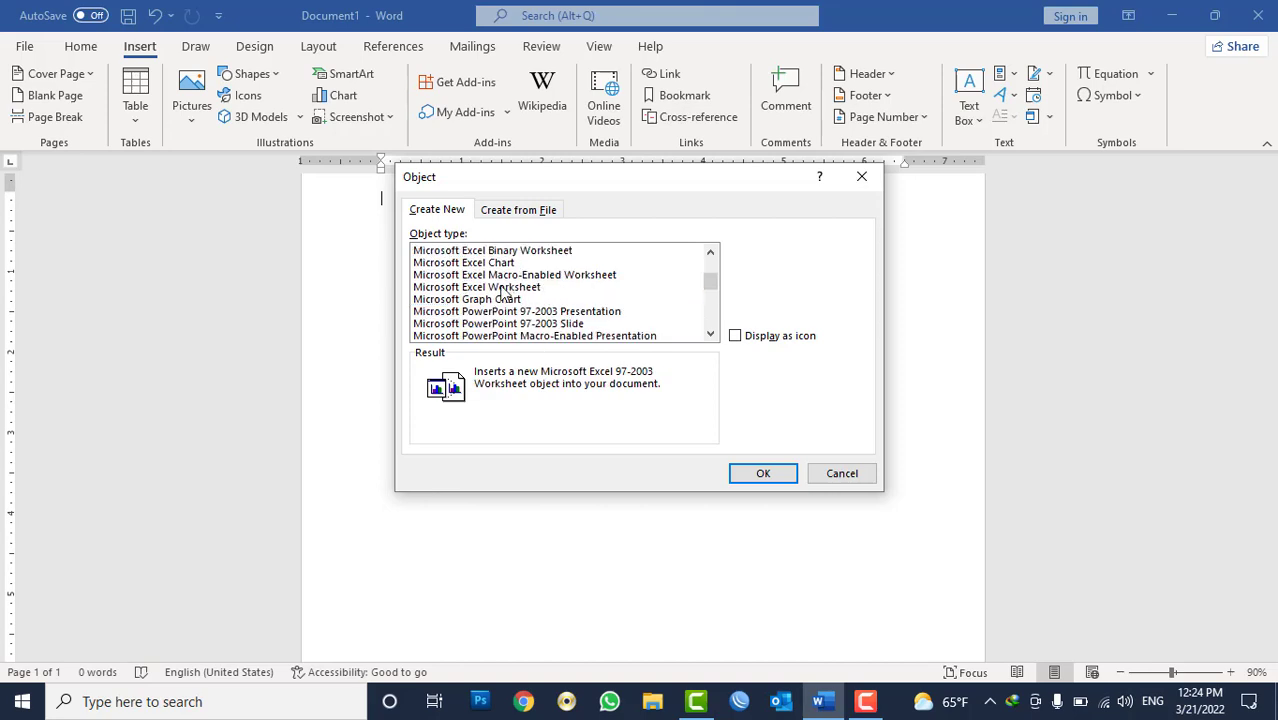
{"action": "left_click", "coordinate": [503, 289]}
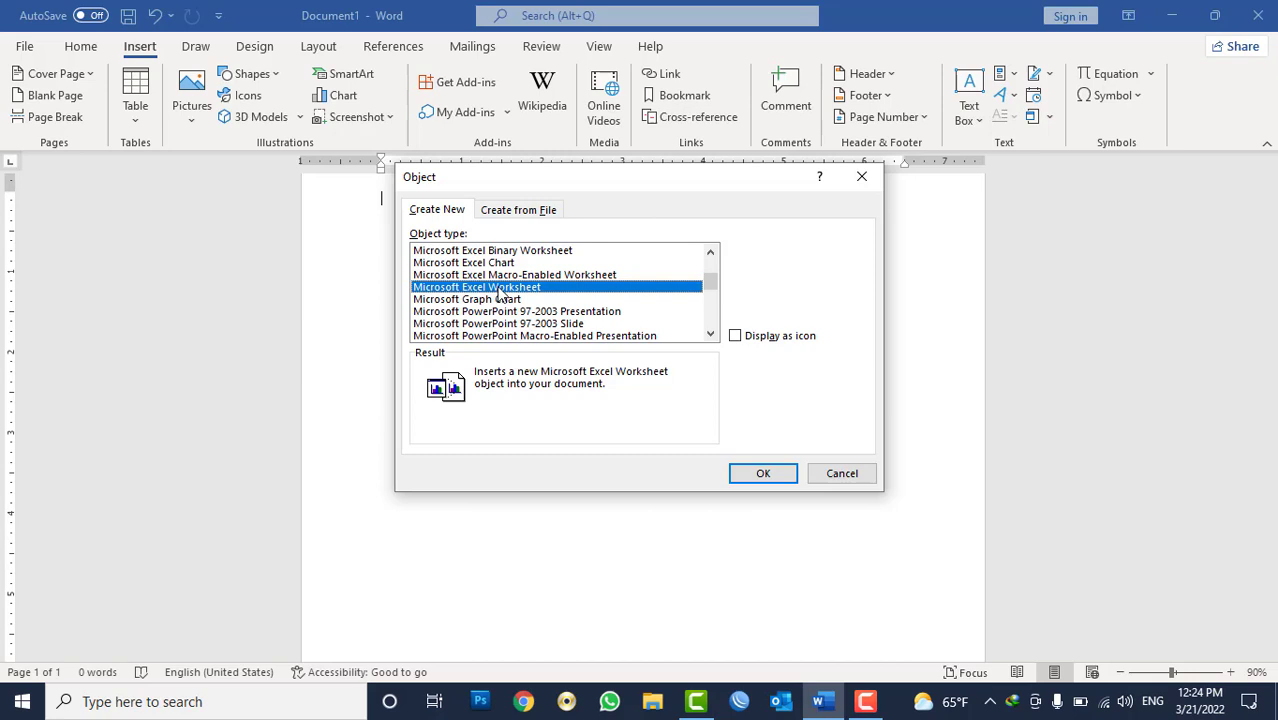
Browse the Desktop under Create from File, then return to Create New and embed the Excel worksheet
{"action": "left_click", "coordinate": [519, 212]}
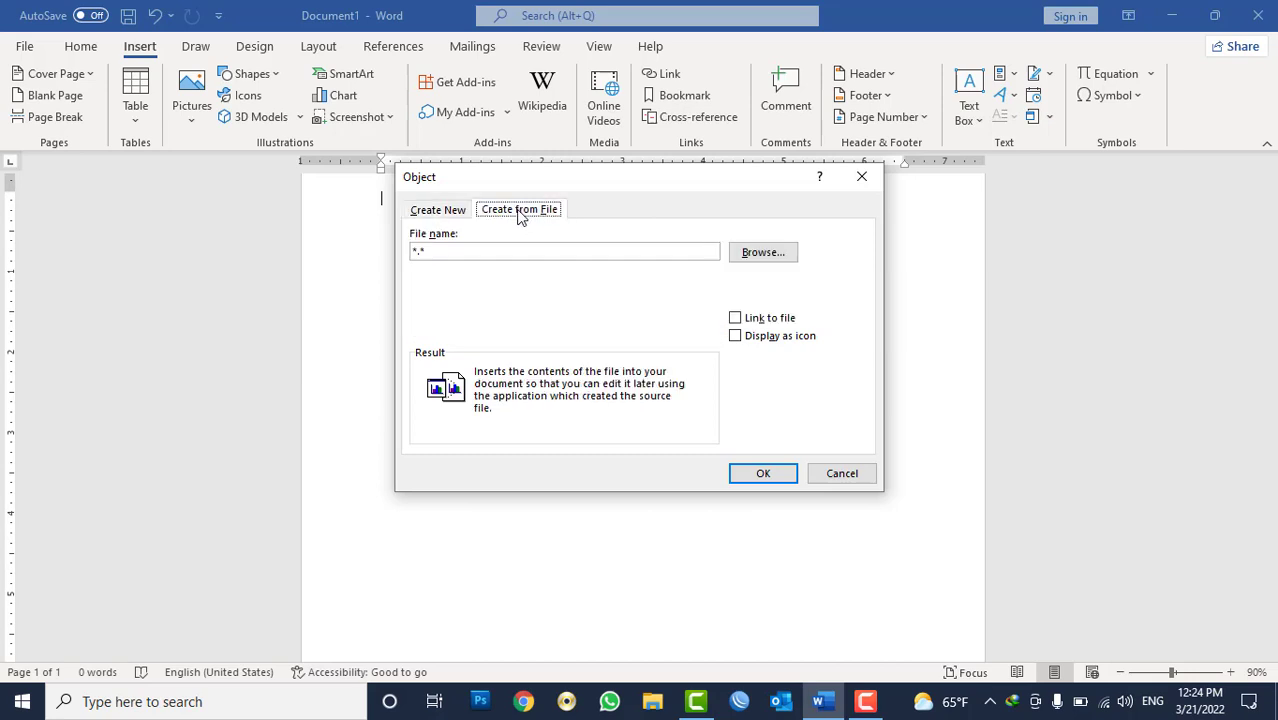
{"action": "left_click", "coordinate": [754, 253]}
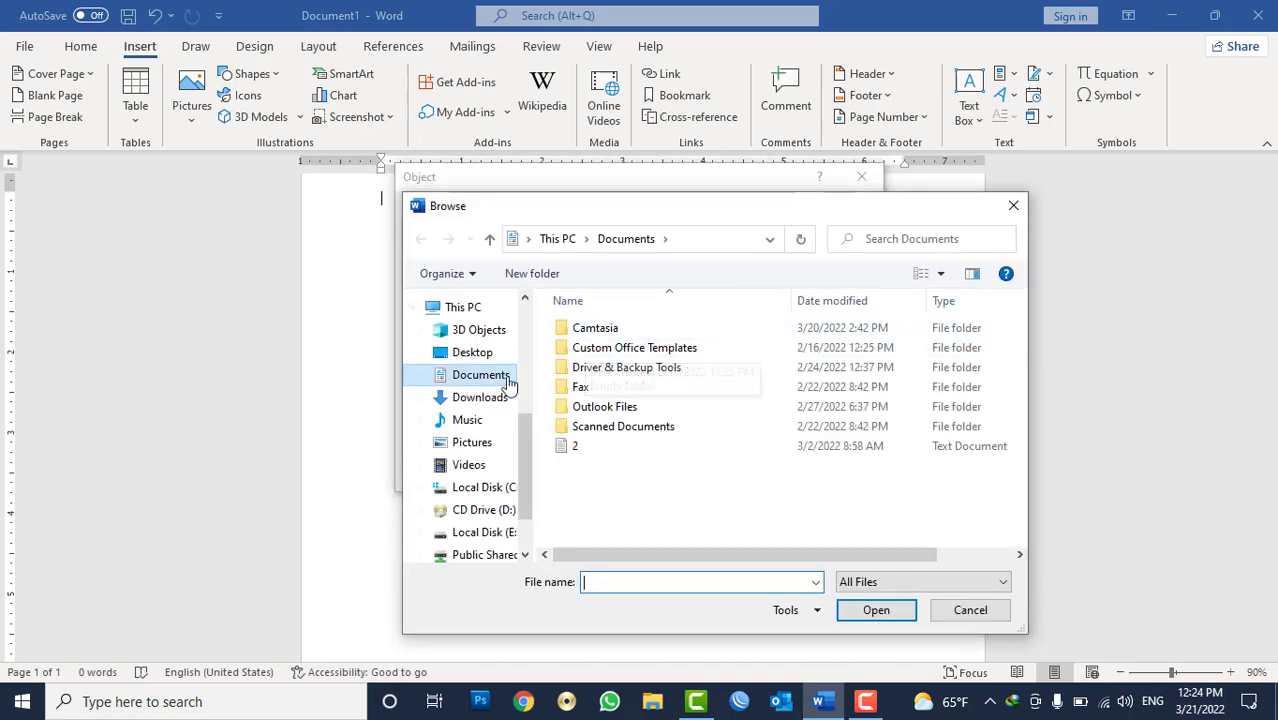
{"action": "left_click", "coordinate": [478, 354]}
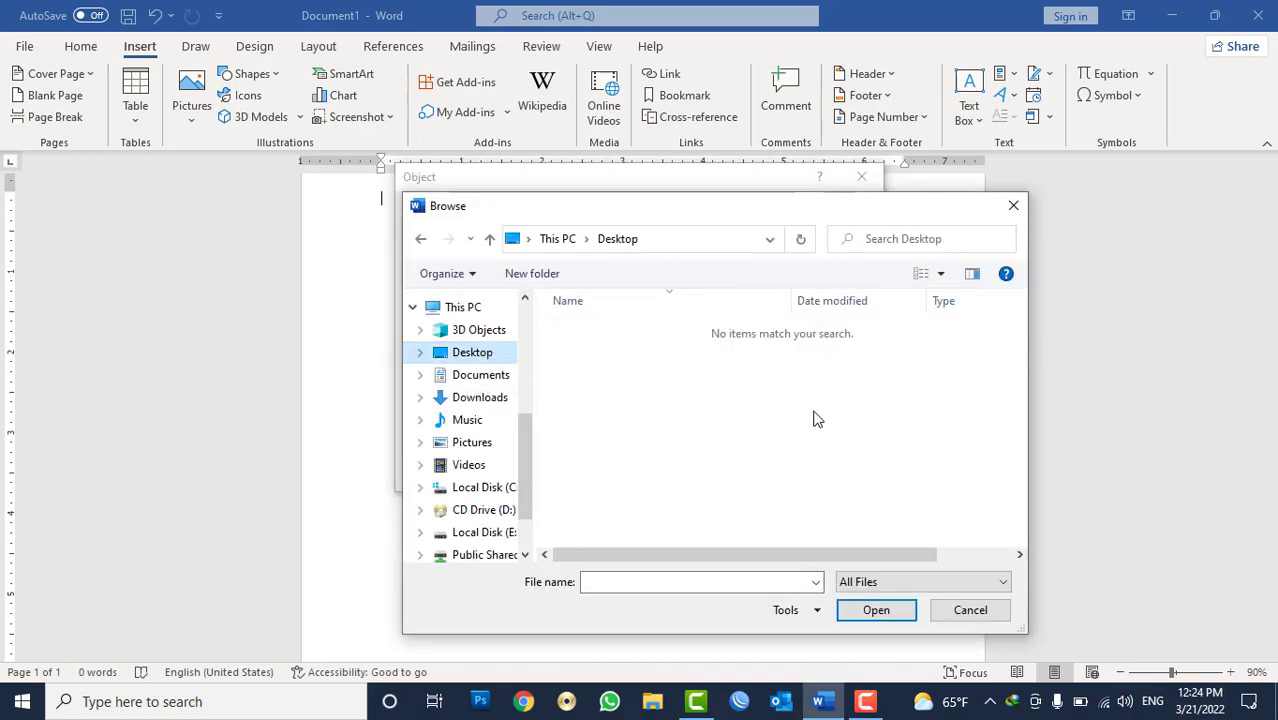
{"action": "left_click", "coordinate": [972, 616]}
{"action": "left_click", "coordinate": [452, 218]}
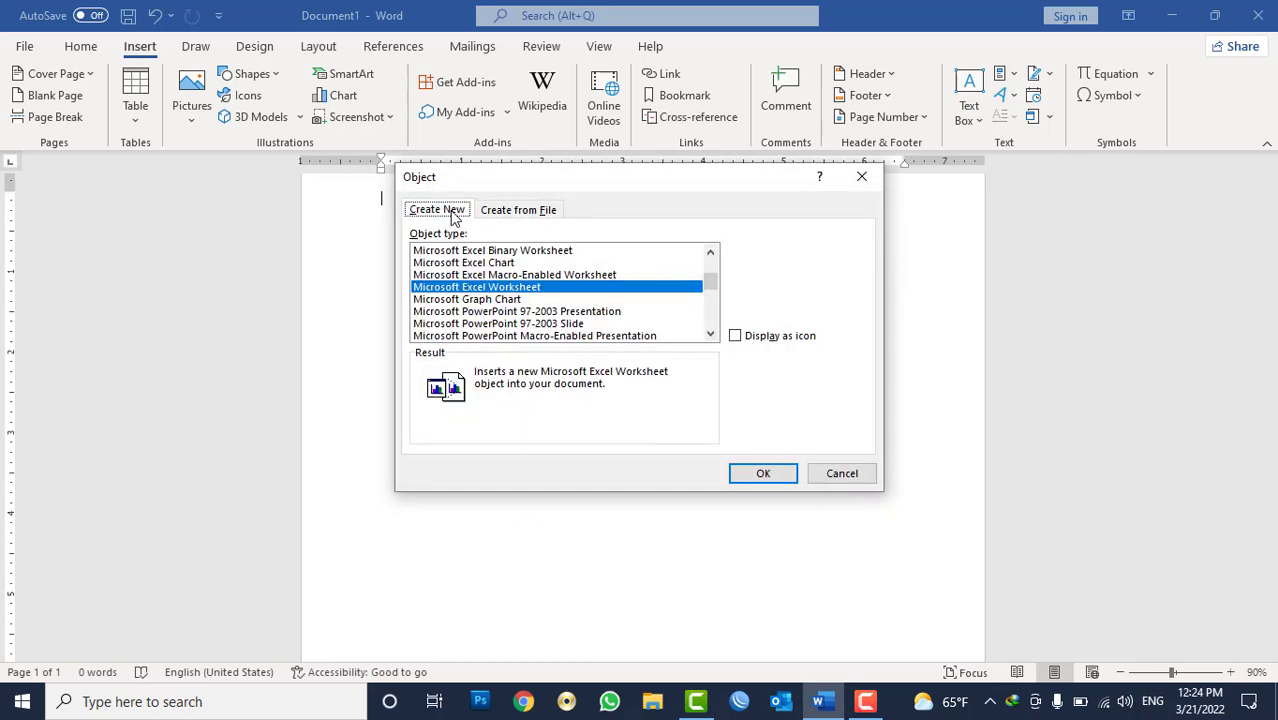
{"action": "left_click", "coordinate": [765, 475]}
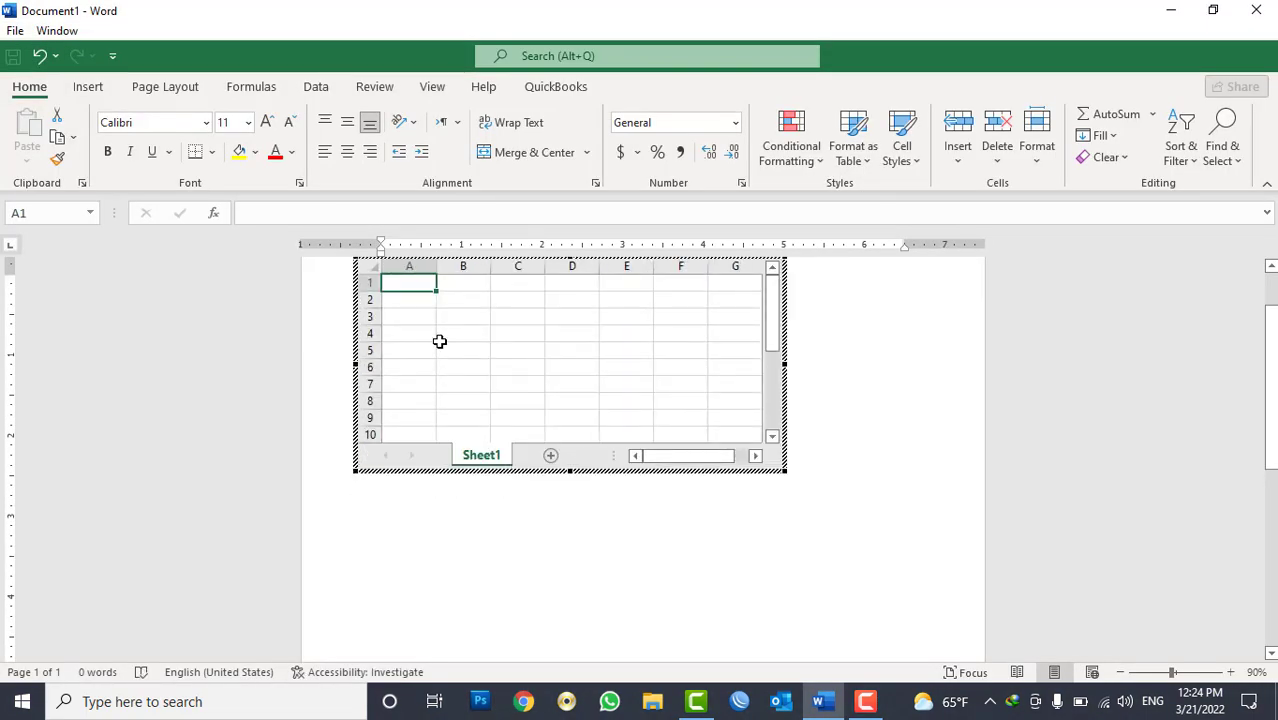
Enter the headers Emp.ID, EmpName, Post, Salary, Advance and Balance in A1:F1
{"action": "key", "text": "F2"}
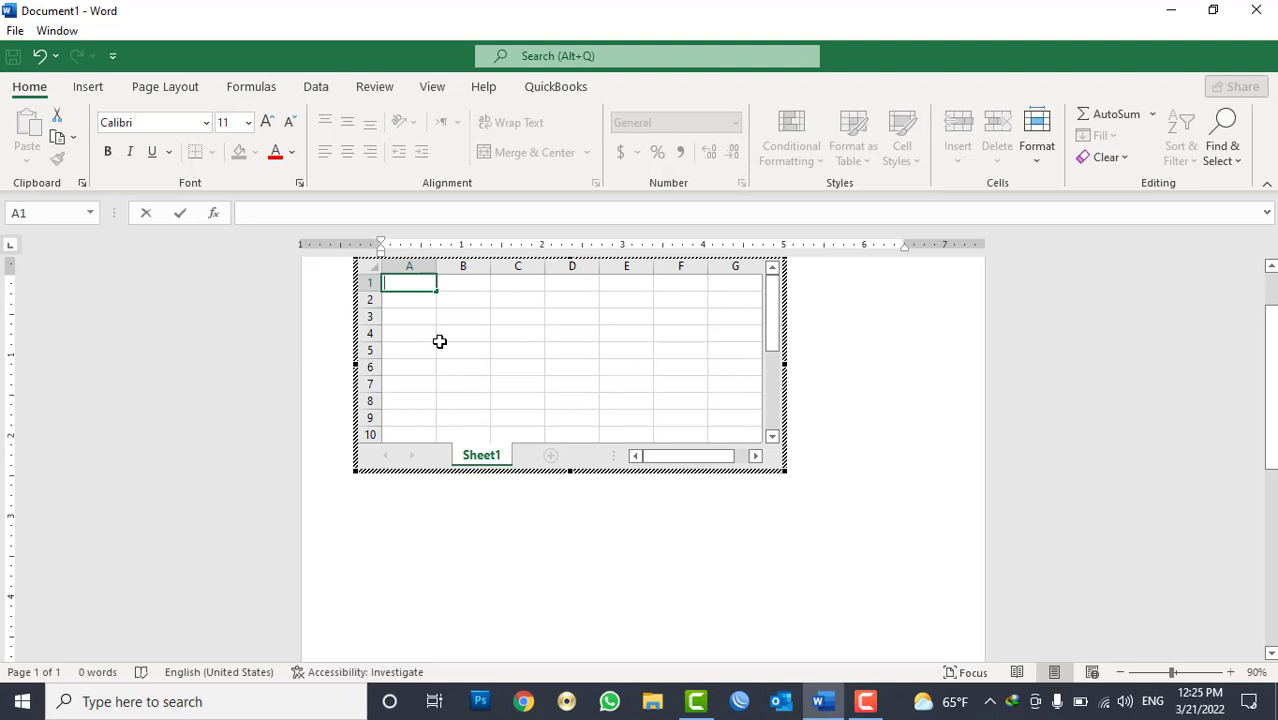
{"action": "type", "text": "Emp"}
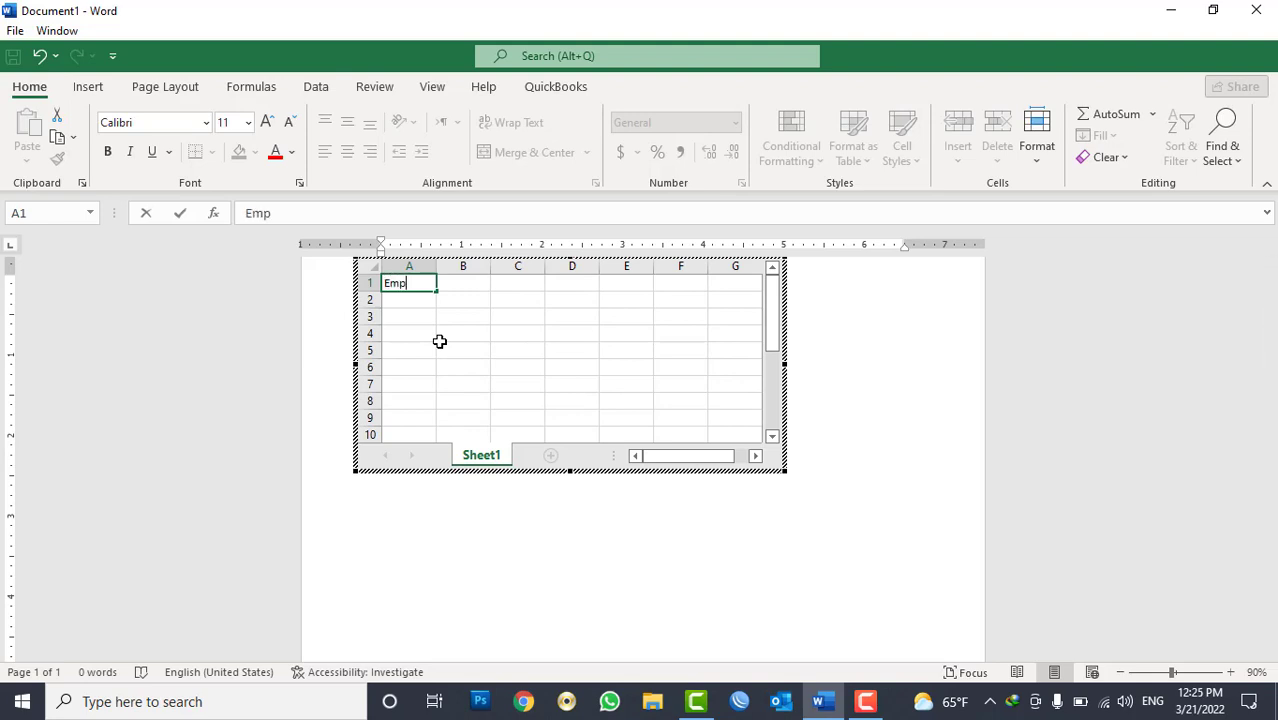
{"action": "type", "text": ".ID"}
{"action": "key", "text": "Tab"}
{"action": "type", "text": "Emp"}
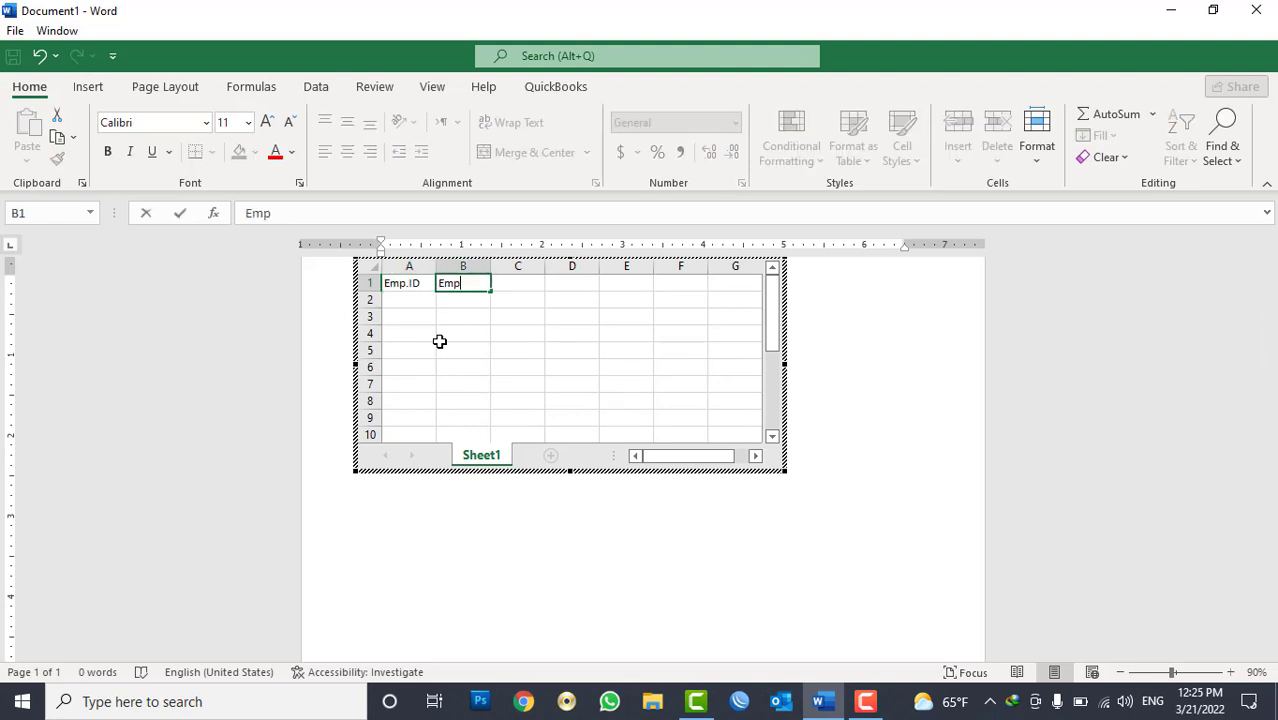
{"action": "type", "text": "Name"}
{"action": "key", "text": "Tab"}
{"action": "type", "text": "Po"}
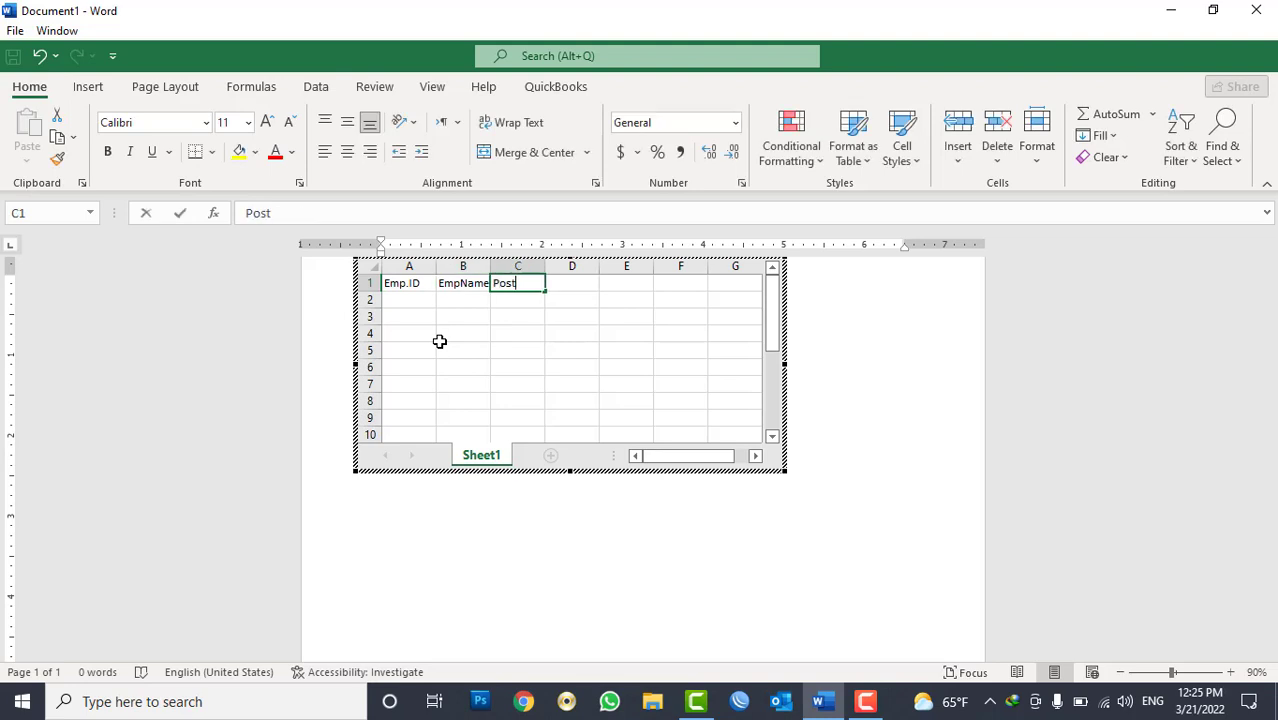
{"action": "key", "text": "Tab"}
{"action": "type", "text": "Salary"}
{"action": "key", "text": "Tab"}
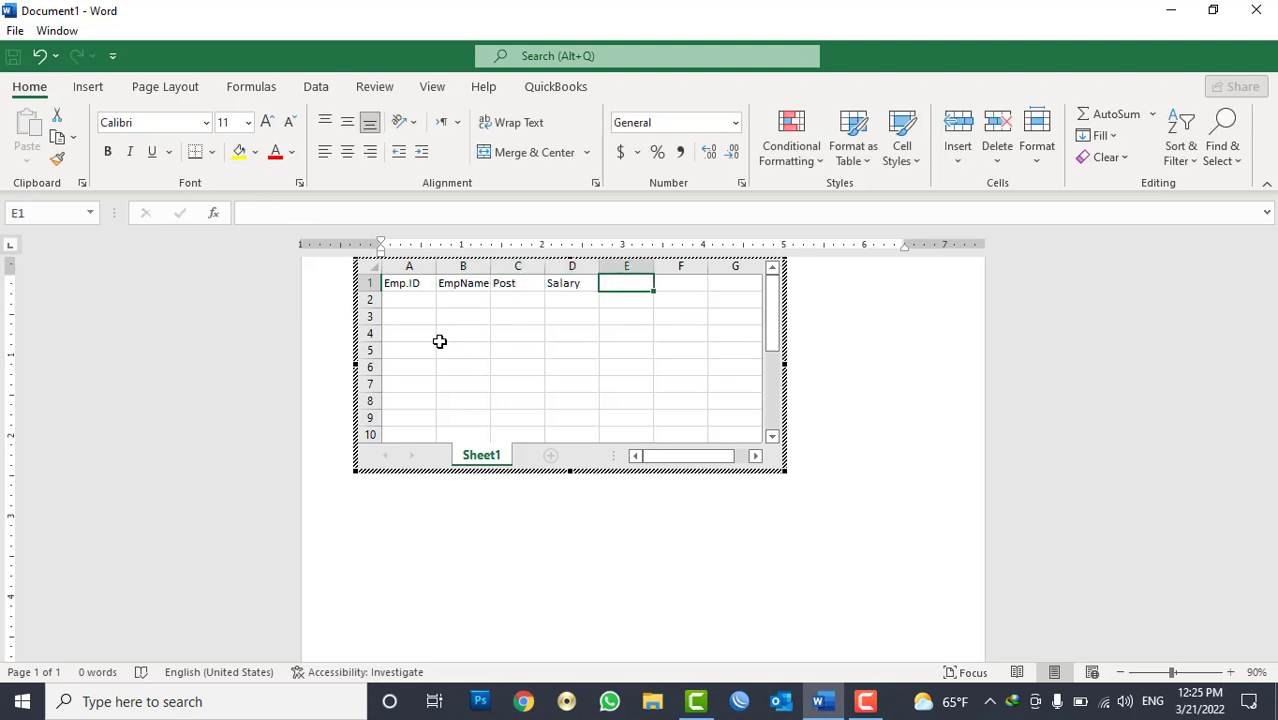
{"action": "type", "text": "Advance"}
{"action": "key", "text": "Tab"}
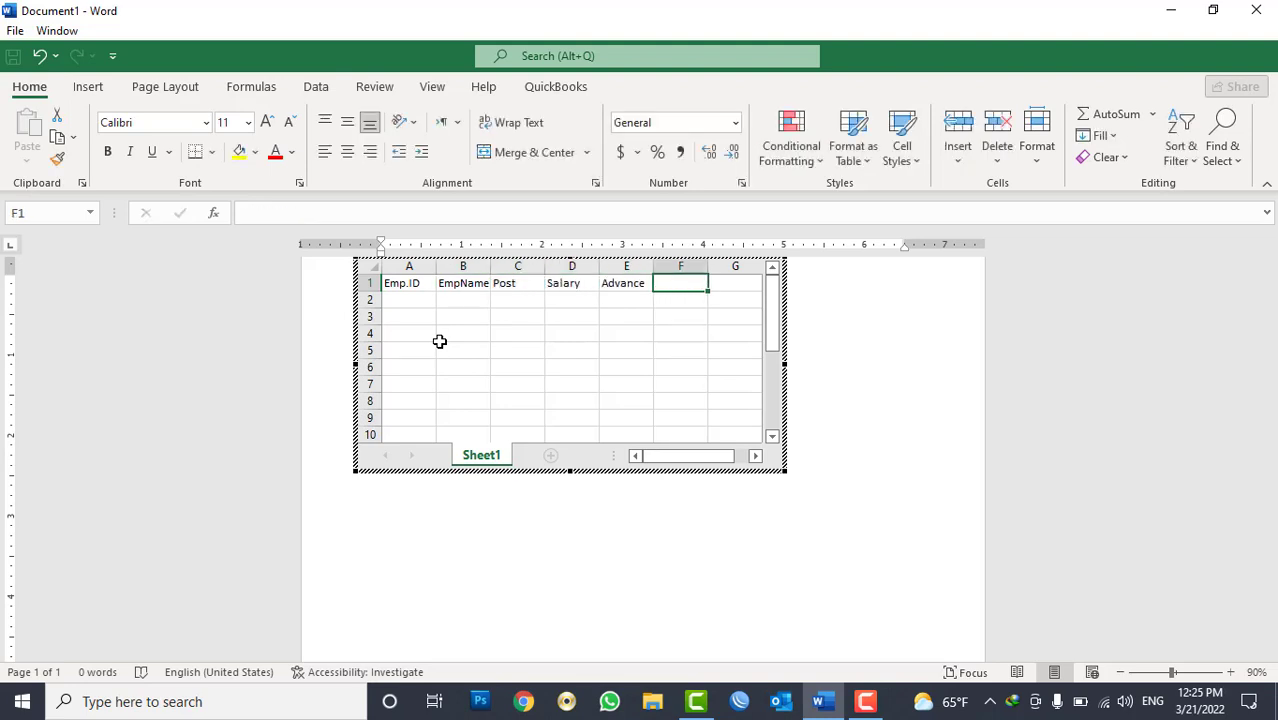
{"action": "type", "text": "Balance"}
{"action": "key", "text": "Left"}
{"action": "key", "text": "Left"}
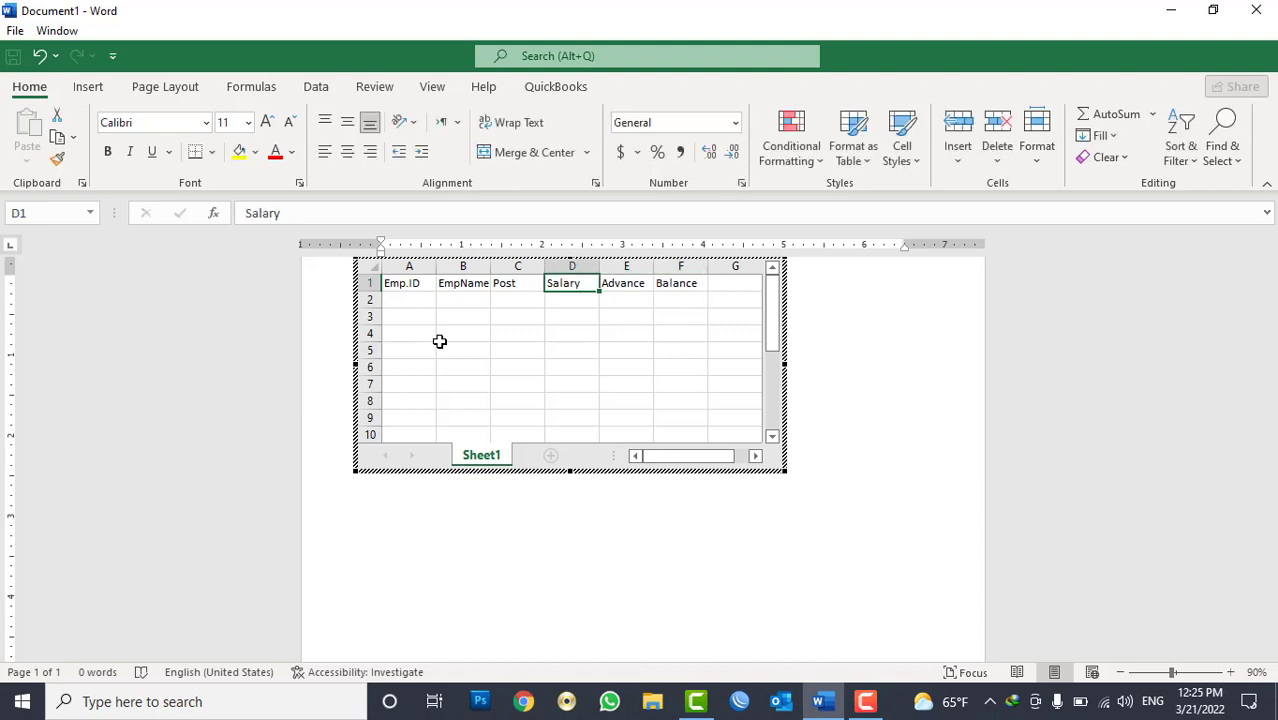
{"action": "key", "text": "Left"}
{"action": "key", "text": "Left"}
{"action": "key", "text": "Left"}
Fill employee IDs 1 to 5 in column A
{"action": "key", "text": "Down"}
{"action": "type", "text": "1 2 3"}
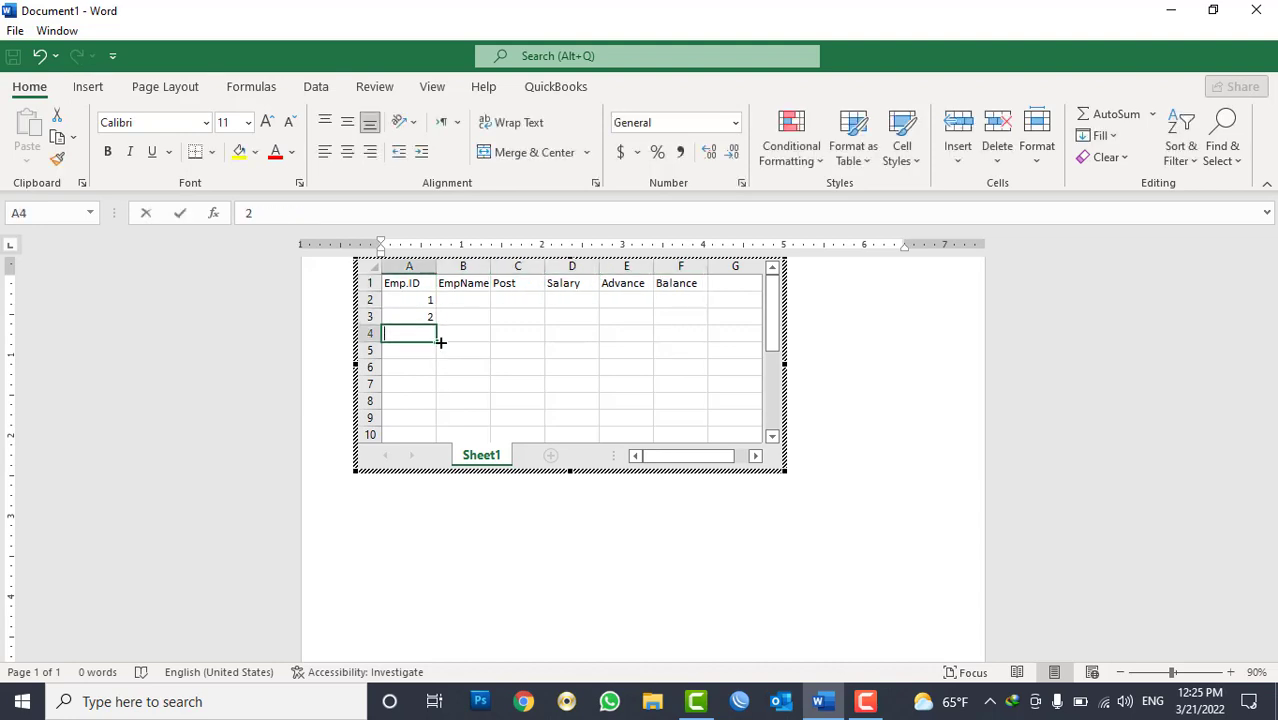
{"action": "key", "text": "Return"}
{"action": "type", "text": "4"}
{"action": "key", "text": "Return"}
{"action": "type", "text": "5"}
{"action": "key", "text": "Tab"}
{"action": "key", "text": "Up"}
{"action": "key", "text": "Up"}
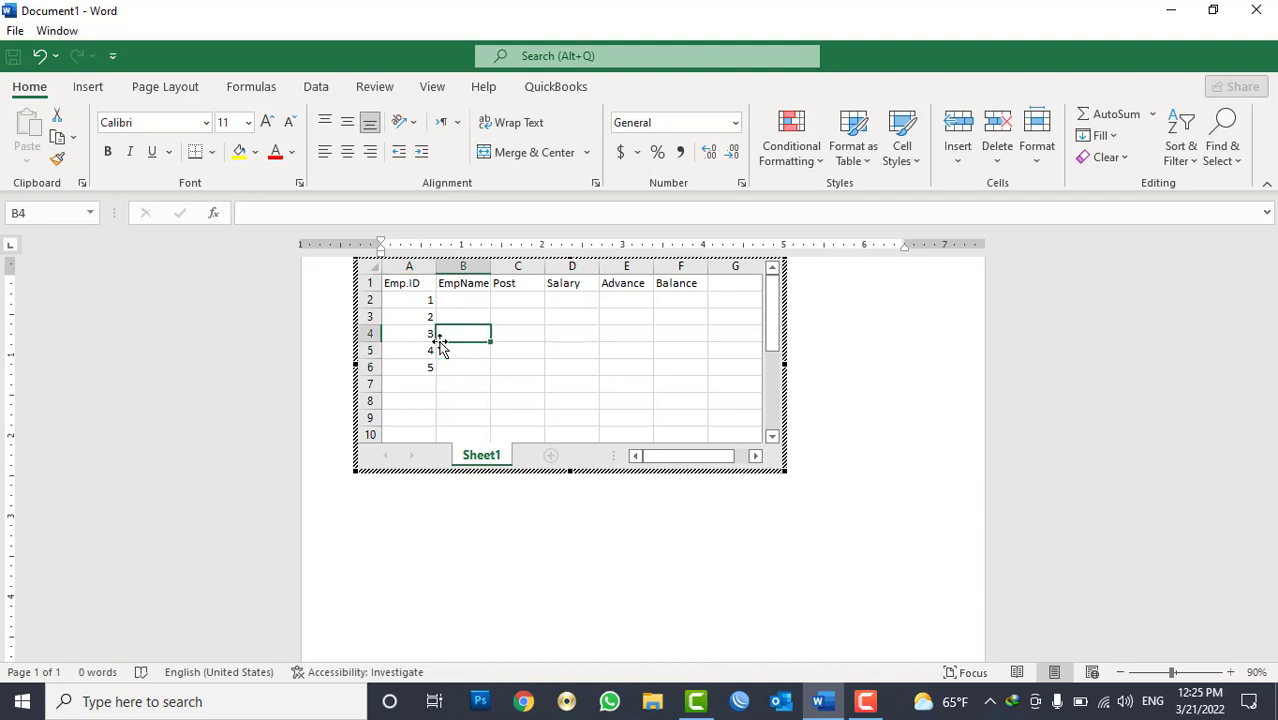
{"action": "key", "text": "Up"}
{"action": "key", "text": "Up"}
Enter the five employee names in the EmpName column, B2:B6
{"action": "type", "text": "Ha"}
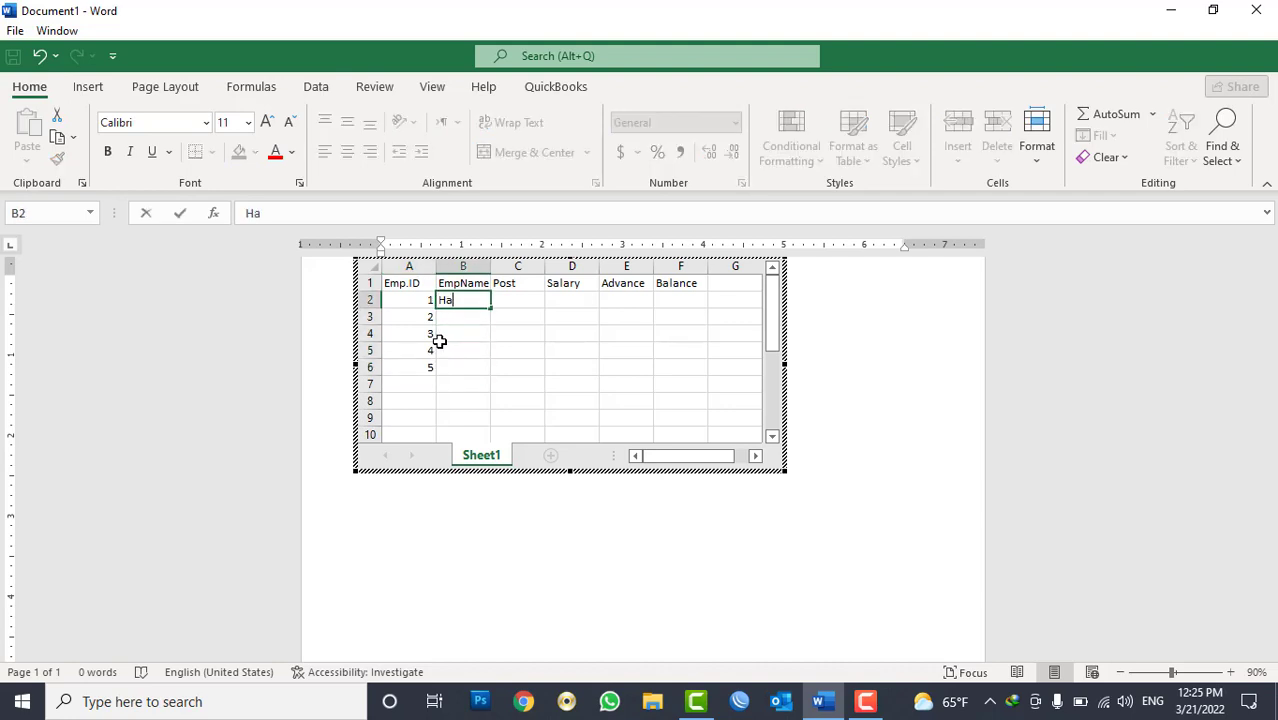
{"action": "type", "text": "zratwal"}
{"action": "type", "text": "i"}
{"action": "key", "text": "Return"}
{"action": "type", "text": "Khan"}
{"action": "key", "text": "Return"}
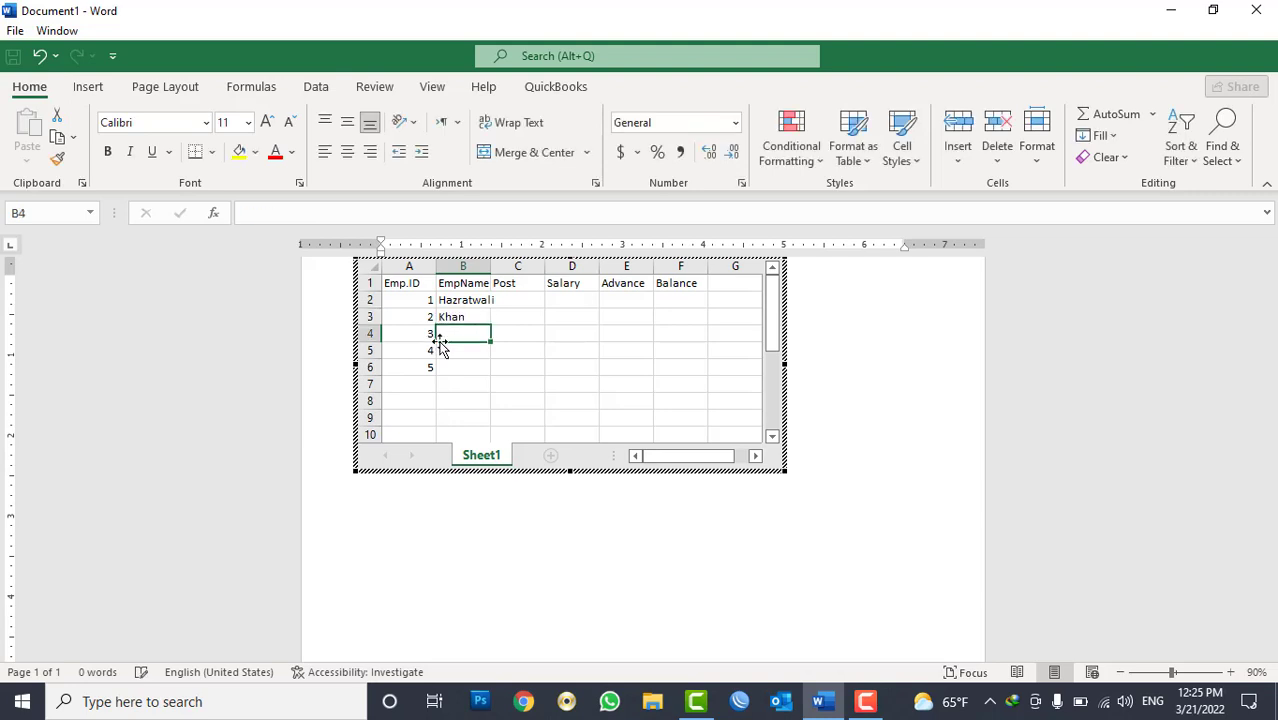
{"action": "type", "text": "Islam"}
{"action": "key", "text": "Return"}
{"action": "type", "text": "Wali"}
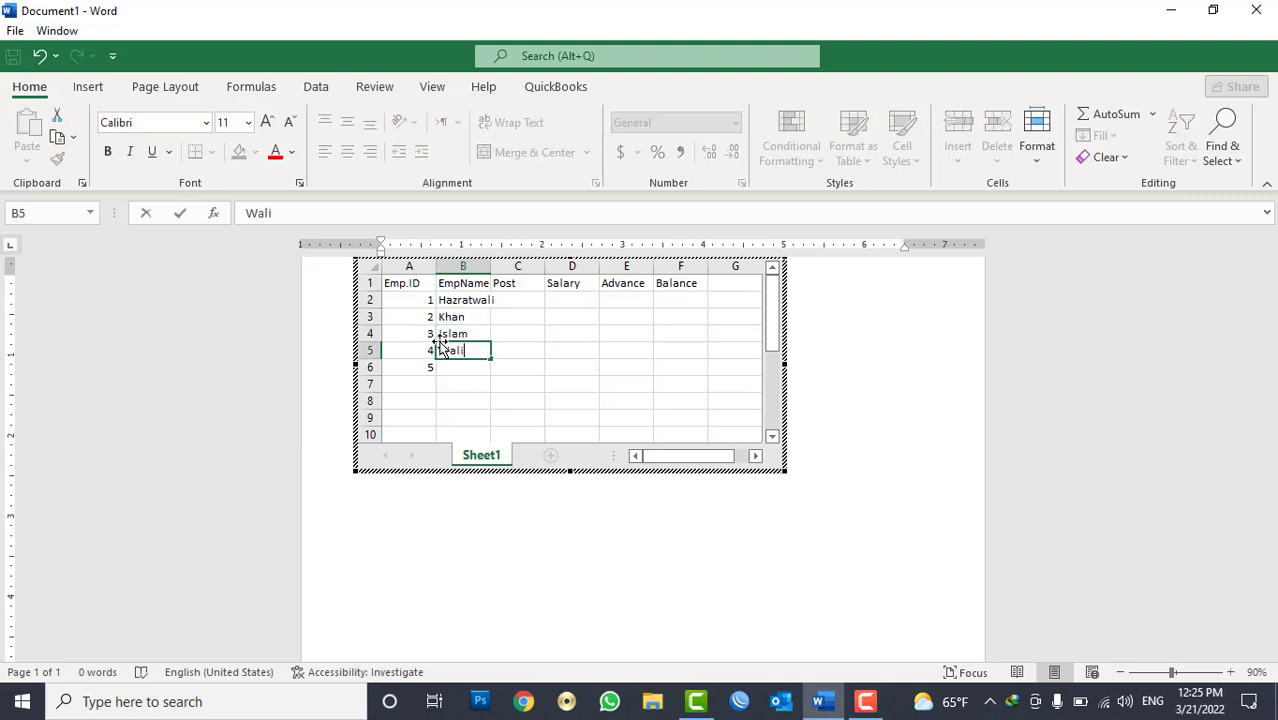
{"action": "key", "text": "Return"}
{"action": "type", "text": "AHmad"}
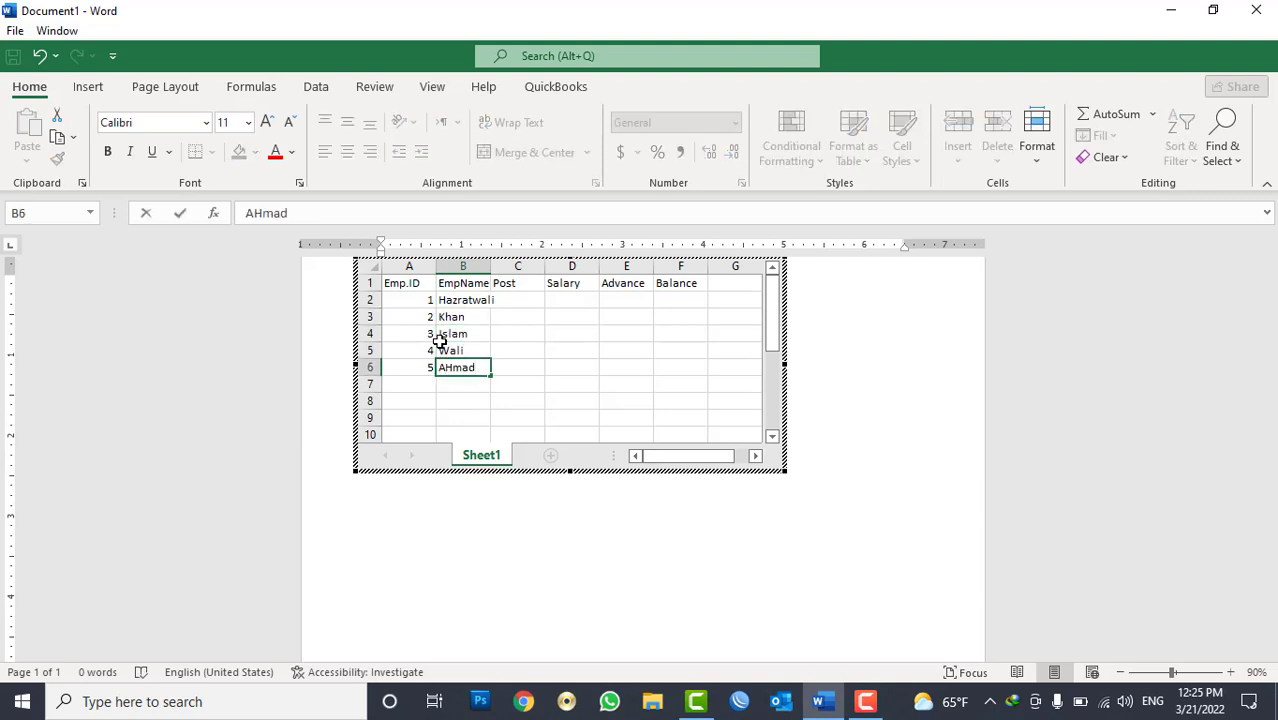
{"action": "key", "text": "Right"}
Fill Doctor into every Post cell, C2:C6, at once
{"action": "key", "text": "Up"}
{"action": "key", "text": "Up"}
{"action": "key", "text": "Up"}
{"action": "key", "text": "Up"}
{"action": "key", "text": "shift+Down"}
{"action": "key", "text": "shift+Down"}
{"action": "key", "text": "shift+Down"}
{"action": "key", "text": "shift+Down"}
{"action": "type", "text": "D"}
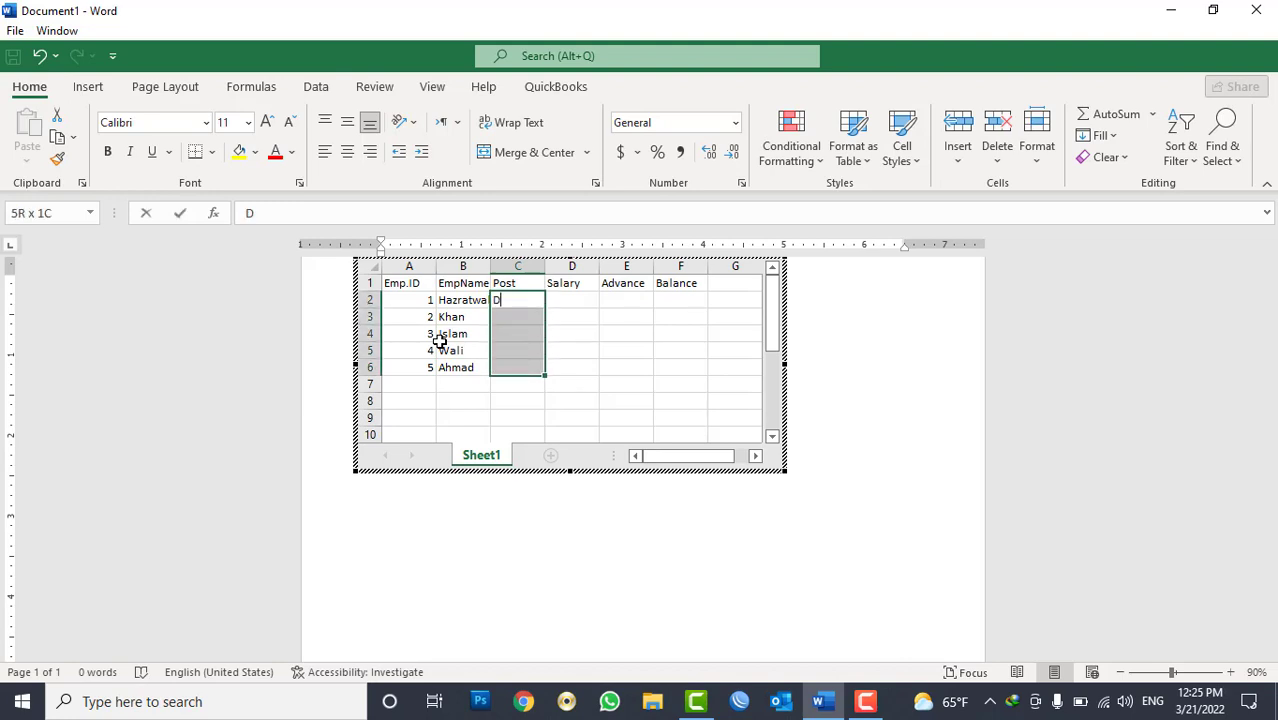
{"action": "type", "text": "octor"}
{"action": "key", "text": "ctrl+Return"}
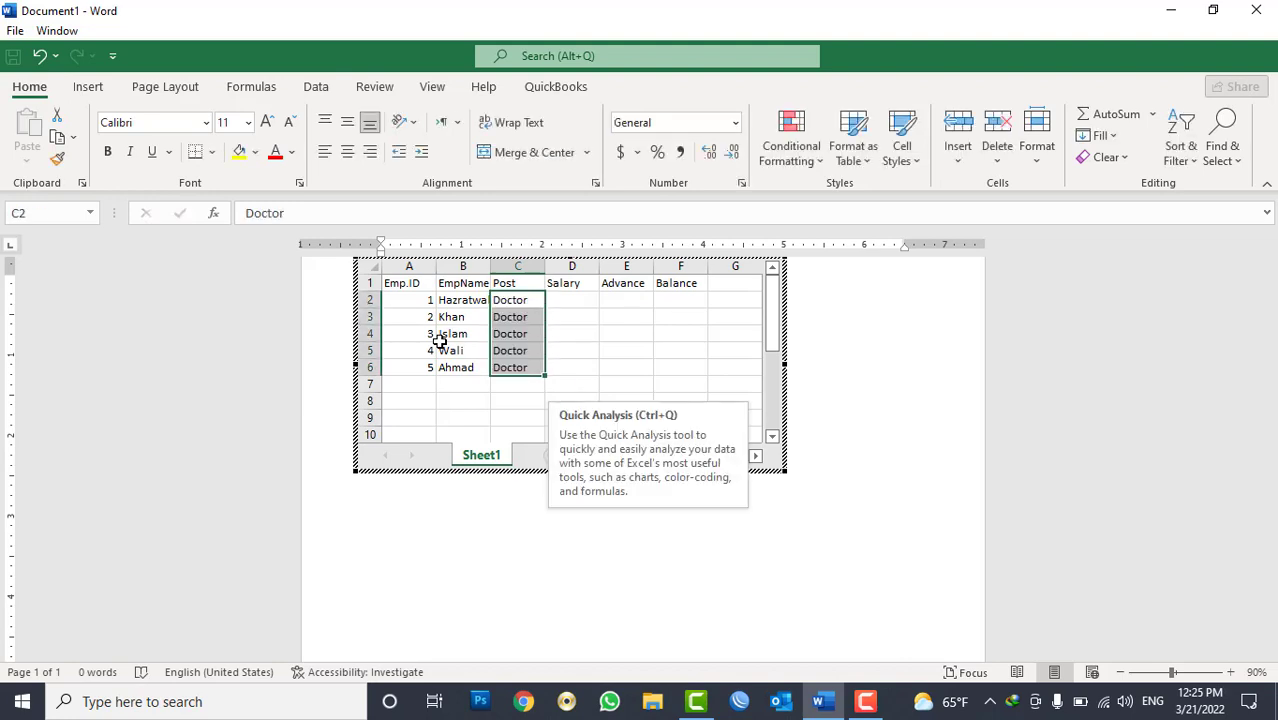
{"action": "key", "text": "Right"}
Enter salaries 1000, 2000, 3000, 4000 and 5000 in column D
{"action": "type", "text": "1000"}
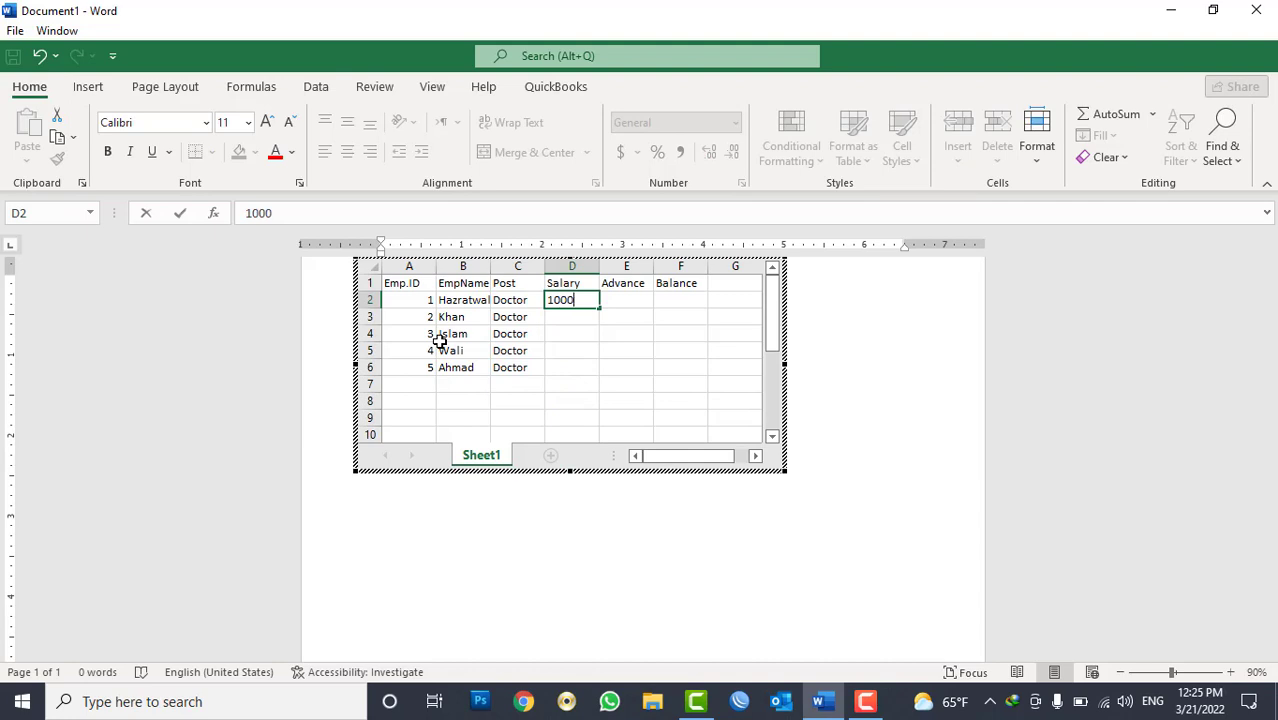
{"action": "key", "text": "Return"}
{"action": "type", "text": "2000"}
{"action": "key", "text": "Return"}
{"action": "type", "text": "3000"}
{"action": "key", "text": "Return"}
{"action": "type", "text": "40"}
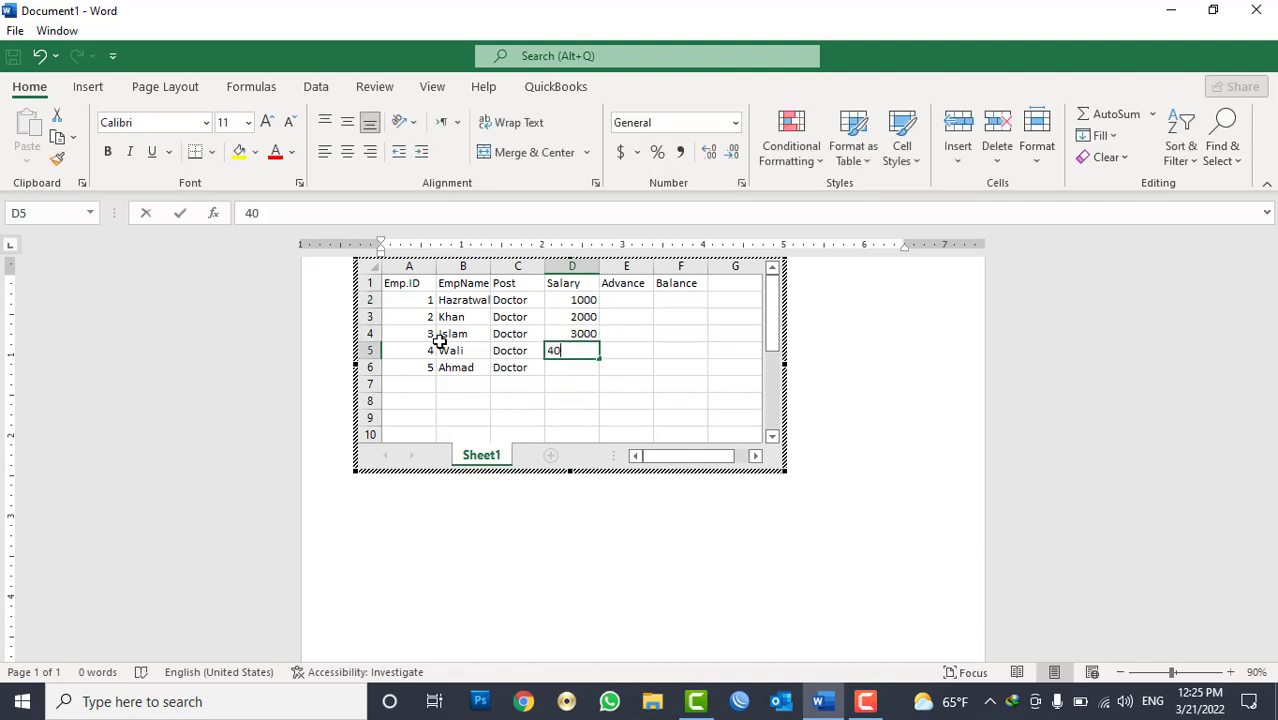
{"action": "type", "text": "00 5000"}
{"action": "key", "text": "Right"}
{"action": "key", "text": "Up"}
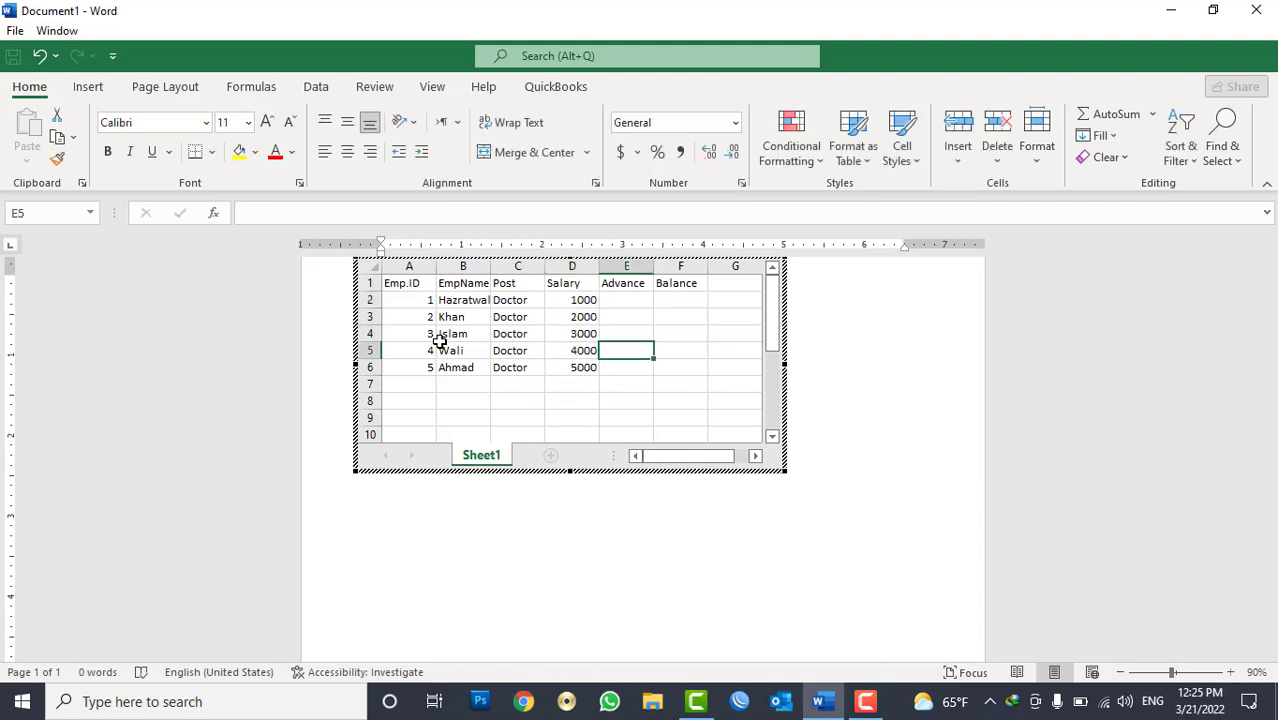
{"action": "key", "text": "Up"}
{"action": "key", "text": "Up"}
{"action": "key", "text": "Up"}
Enter advances 0, 100, 500, 1000 and 1200 in column E
{"action": "type", "text": "0 "}
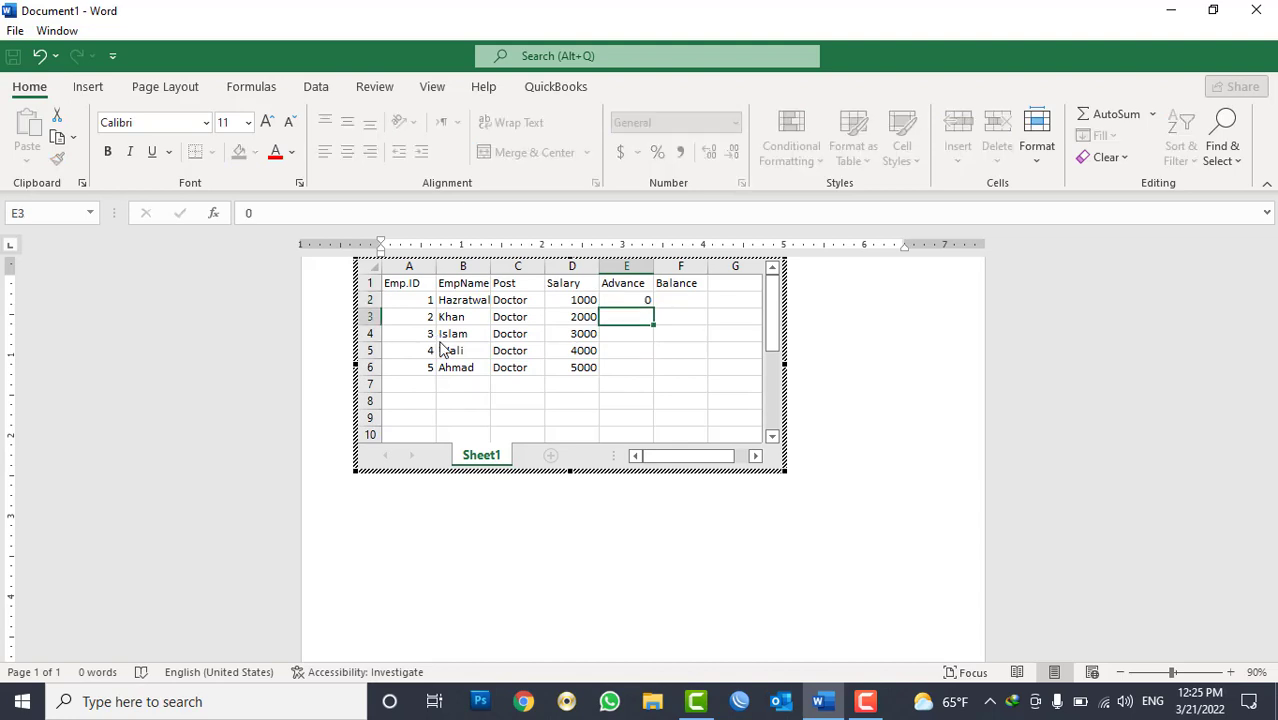
{"action": "type", "text": "100"}
{"action": "key", "text": "Return"}
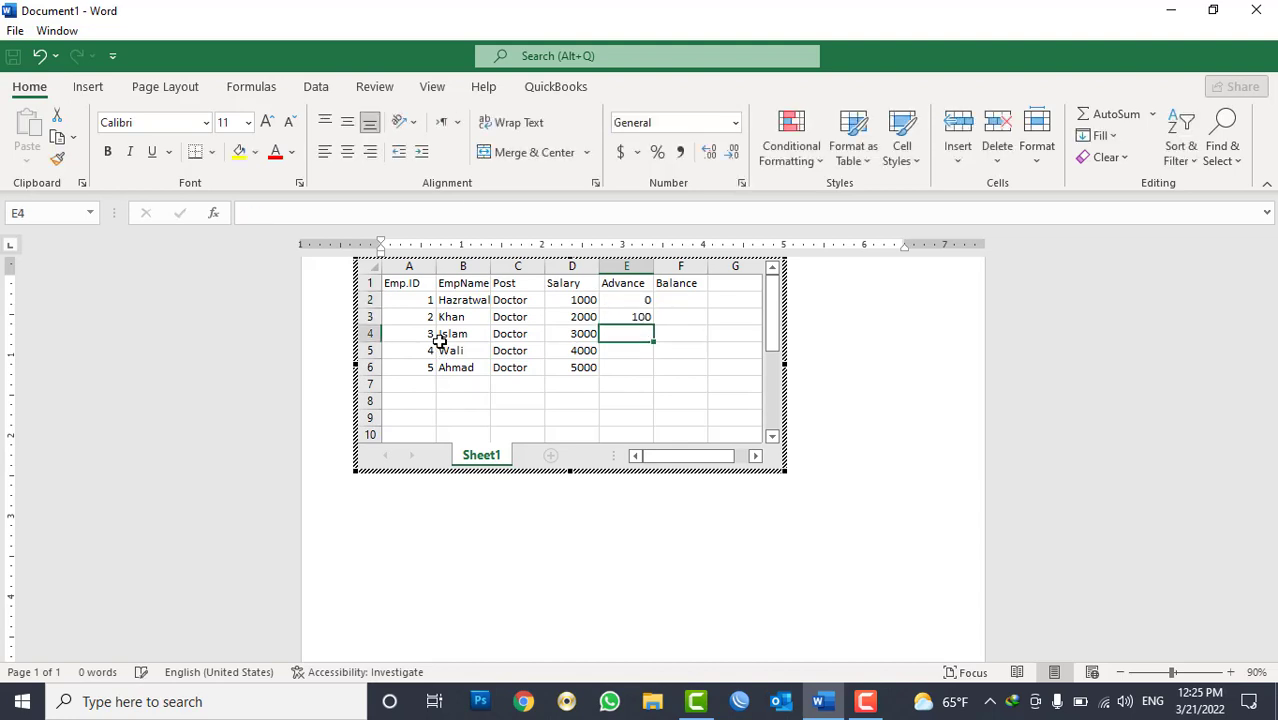
{"action": "type", "text": "500"}
{"action": "key", "text": "Return"}
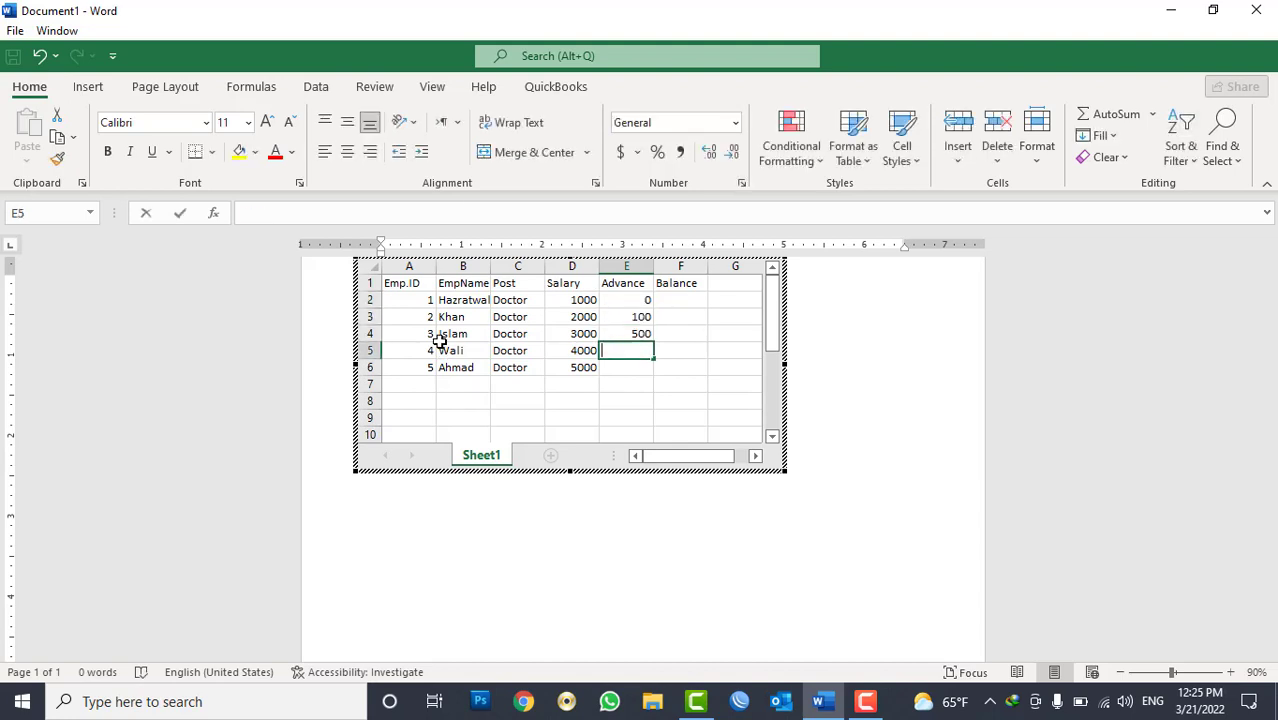
{"action": "type", "text": "1000"}
{"action": "key", "text": "Return"}
{"action": "type", "text": "12"}
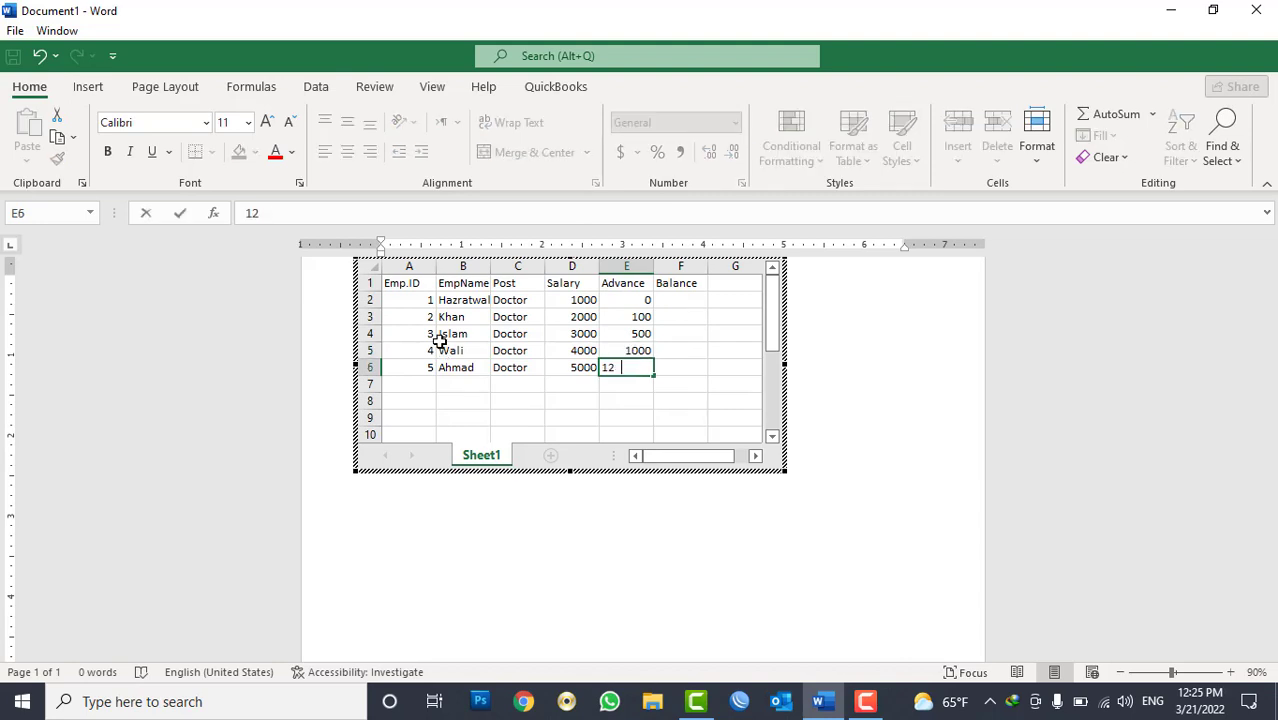
{"action": "type", "text": "00"}
{"action": "key", "text": "Tab"}
{"action": "key", "text": "Up"}
{"action": "key", "text": "Up"}
{"action": "key", "text": "Up"}
{"action": "key", "text": "Up"}
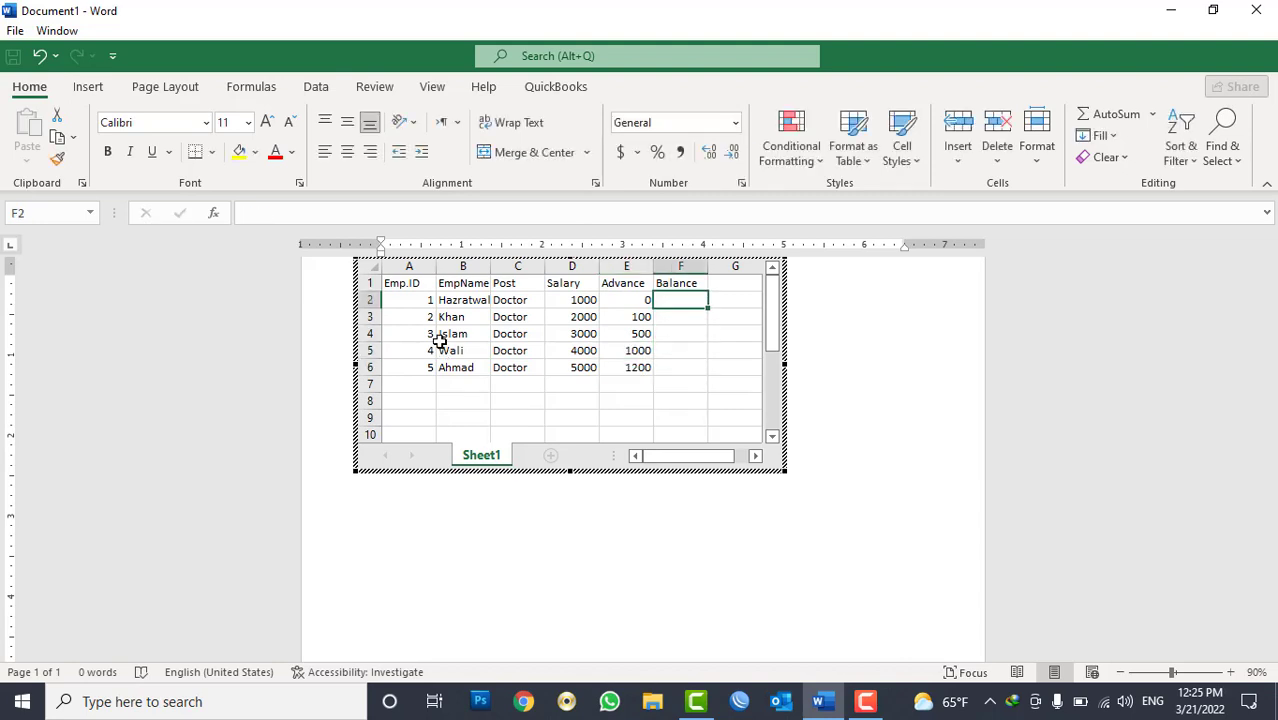
Enter the Balance formula =D2-E2 in F2
{"action": "type", "text": "="}
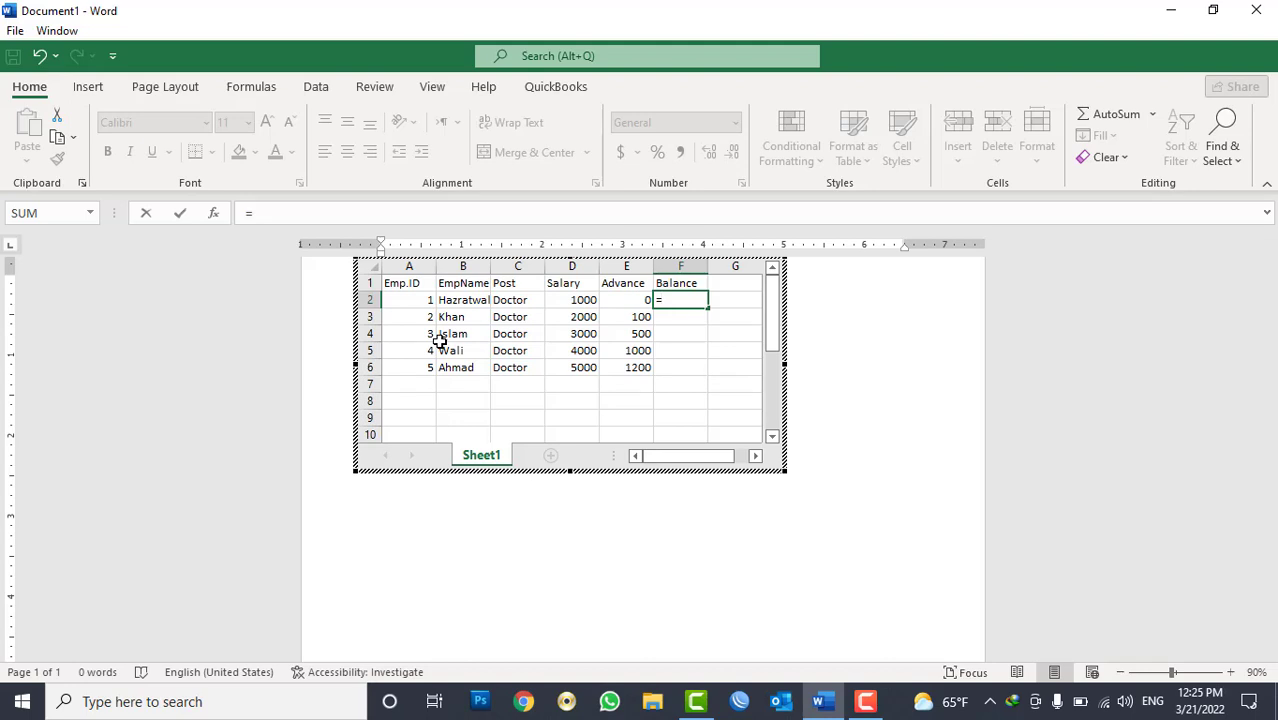
{"action": "key", "text": "Left"}
{"action": "key", "text": "Left"}
{"action": "type", "text": "-"}
{"action": "key", "text": "Left"}
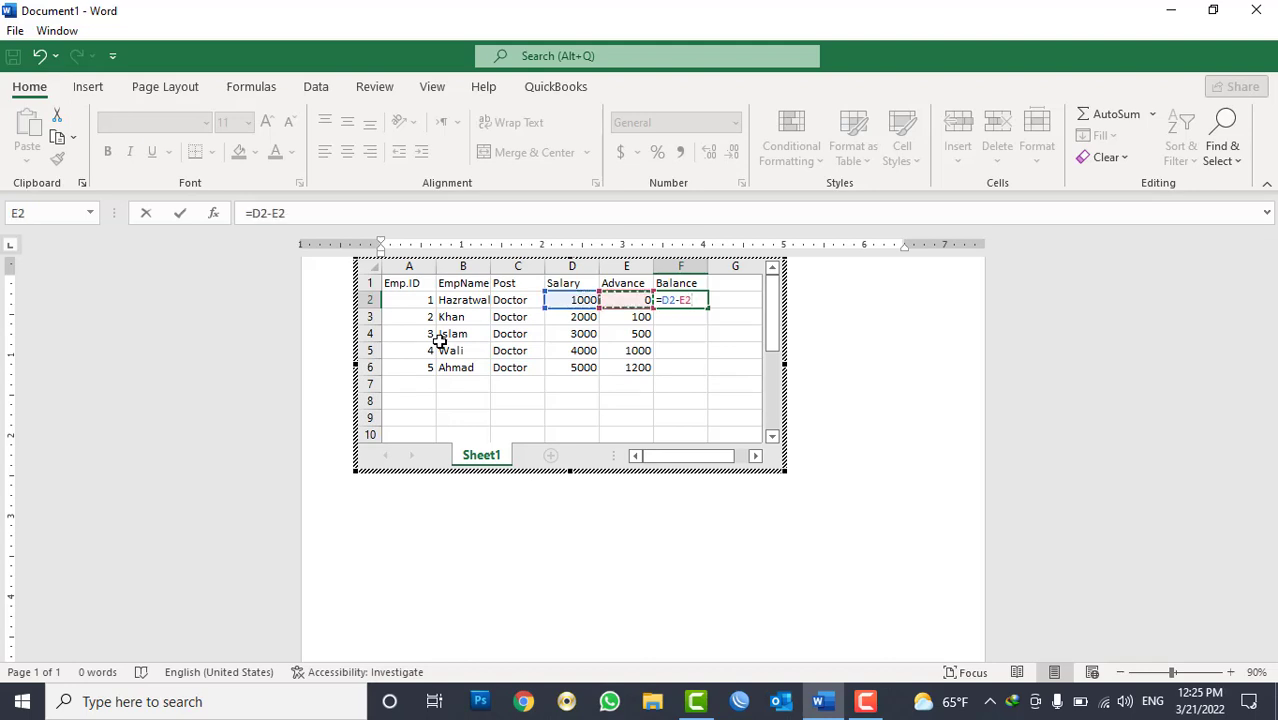
{"action": "key", "text": "Return"}
Fill the Balance formula down to F6, select the header row, and return to the document
{"action": "key", "text": "Up"}
{"action": "key", "text": "shift+Down"}
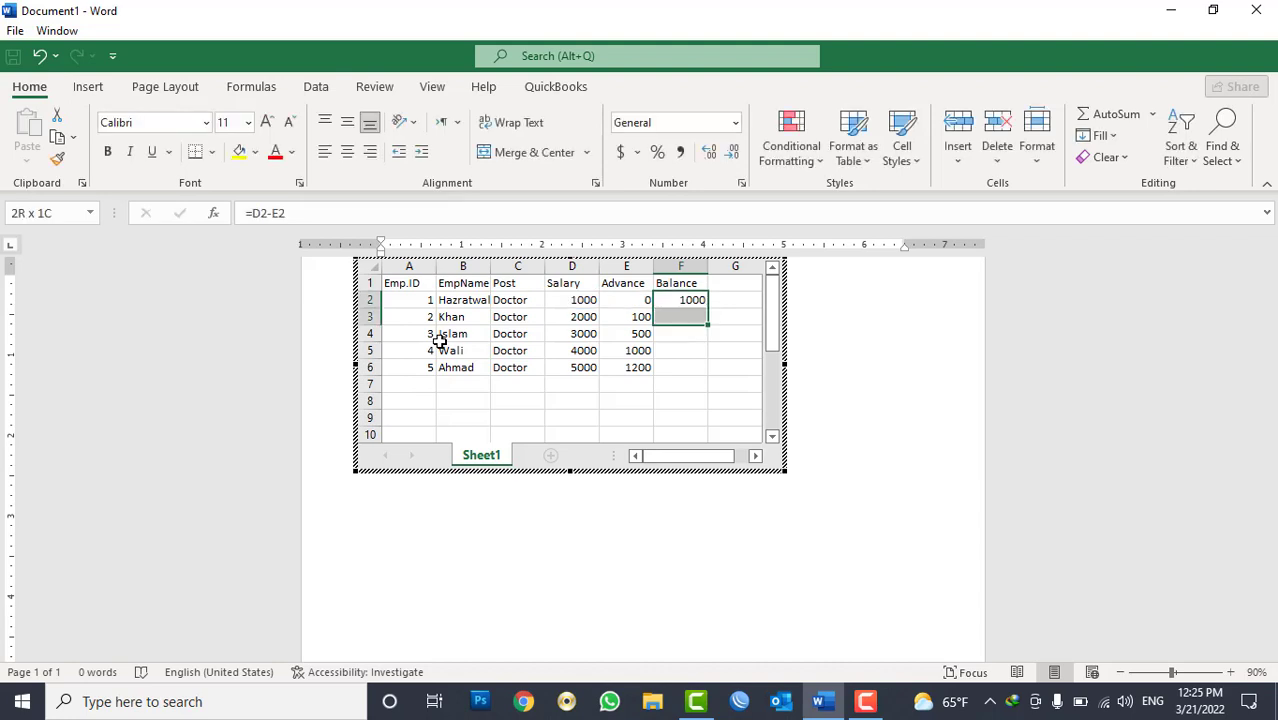
{"action": "key", "text": "shift+Down"}
{"action": "key", "text": "shift+Down"}
{"action": "key", "text": "shift+Down"}
{"action": "key", "text": "ctrl+d"}
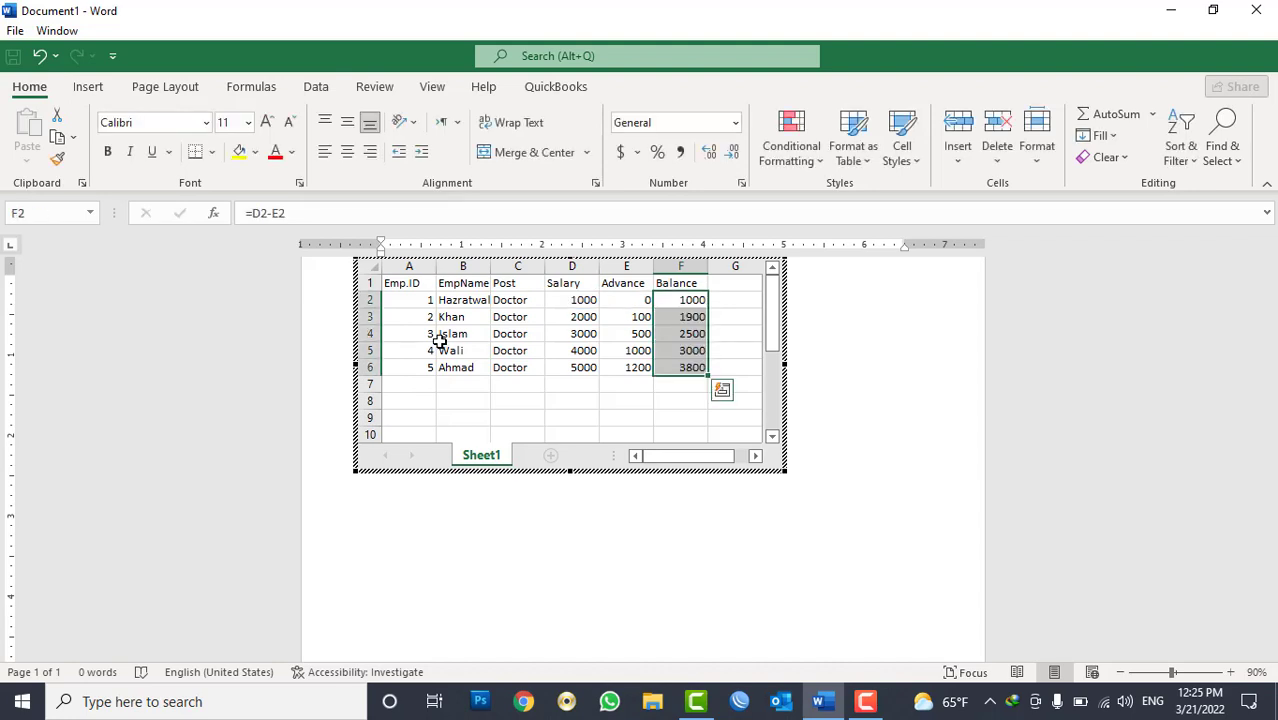
{"action": "mouse_move", "coordinate": [408, 283]}
{"action": "left_mouse_down"}
{"action": "mouse_move", "coordinate": [707, 287]}
{"action": "mouse_move", "coordinate": [693, 283]}
{"action": "left_mouse_up"}
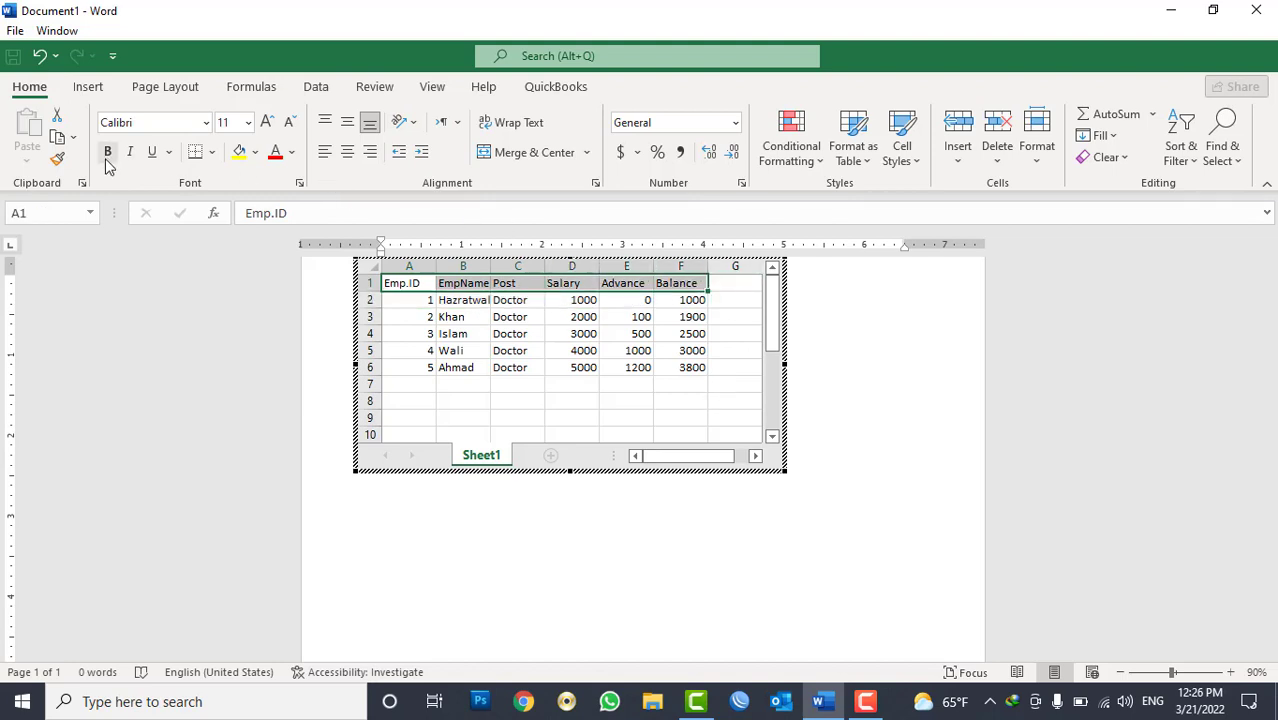
{"action": "left_click", "coordinate": [858, 462]}
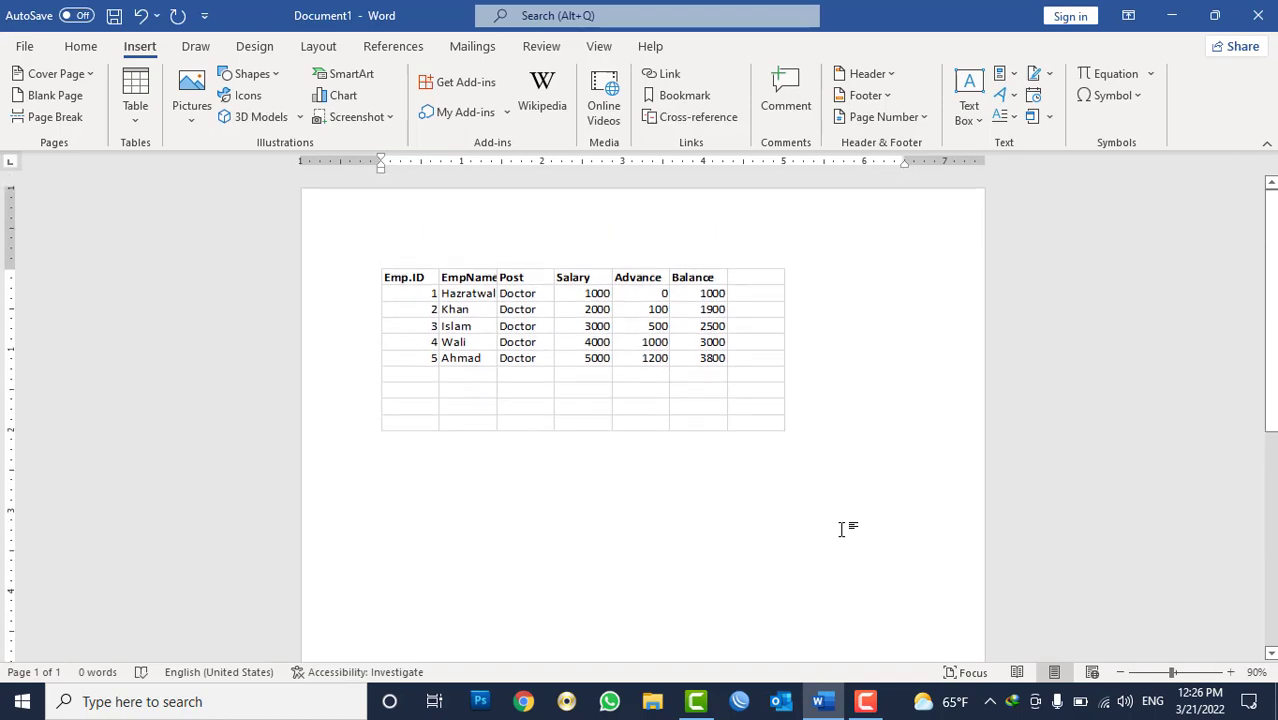
Add a new line above the table and start typing 'HIK Employees Salary Table'
{"action": "key", "text": "Home"}
{"action": "key", "text": "Return"}
{"action": "key", "text": "Up"}
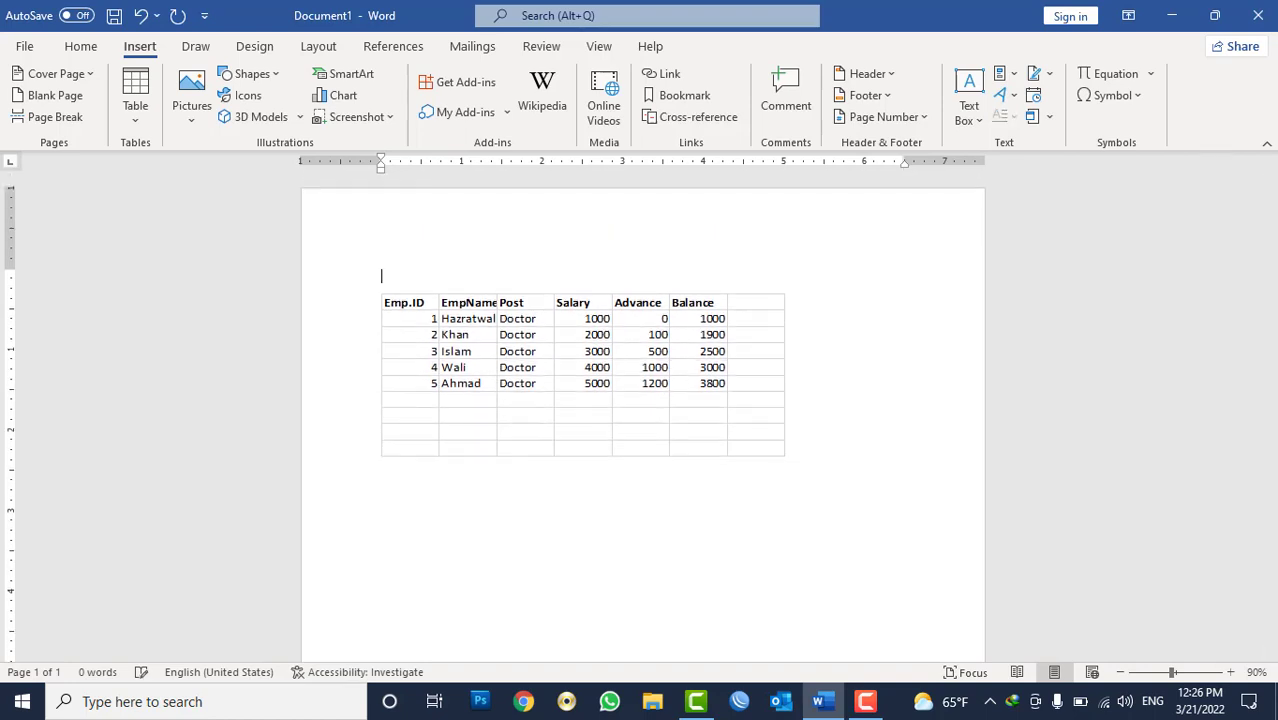
{"action": "type", "text": "HI"}
{"action": "type", "text": "K Emplo"}
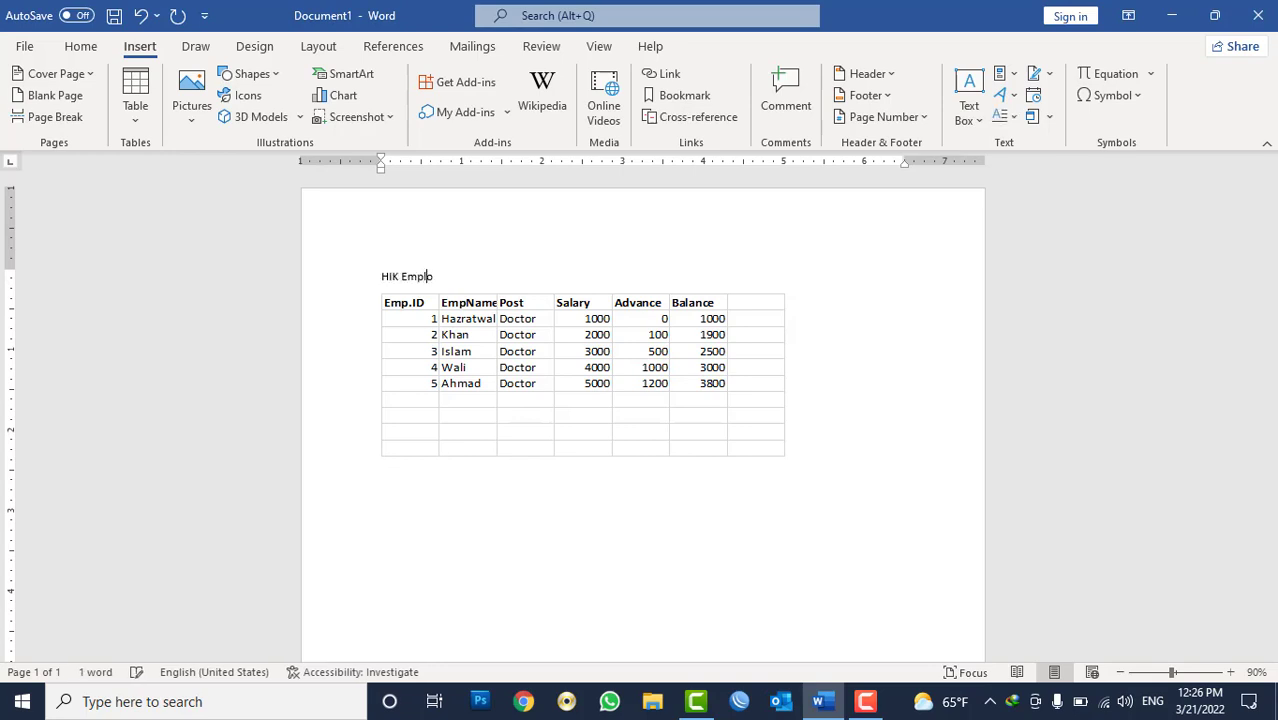
{"action": "type", "text": "yees Sala"}
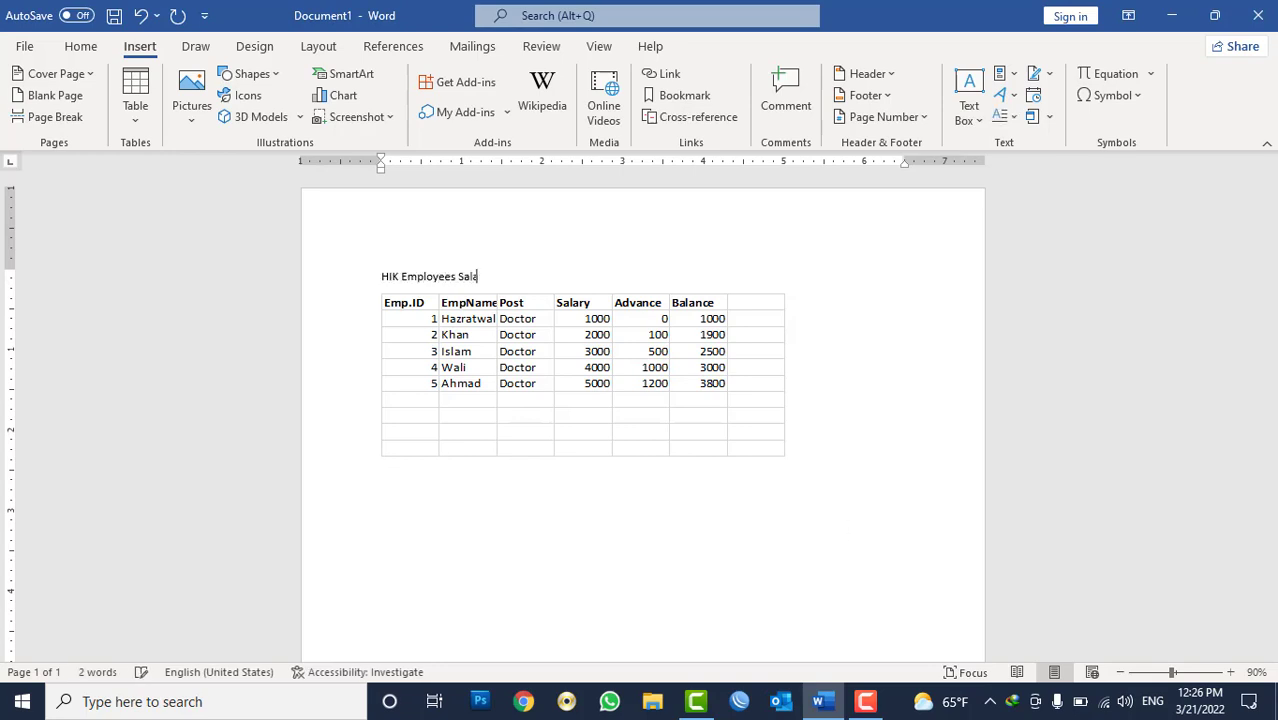
{"action": "type", "text": "ry Table"}
Make the title bold and larger, then complete it with 'for the month Jan-2022'
{"action": "double_click", "coordinate": [487, 277]}
{"action": "triple_click", "coordinate": [487, 277]}
{"action": "key", "text": "ctrl+b"}
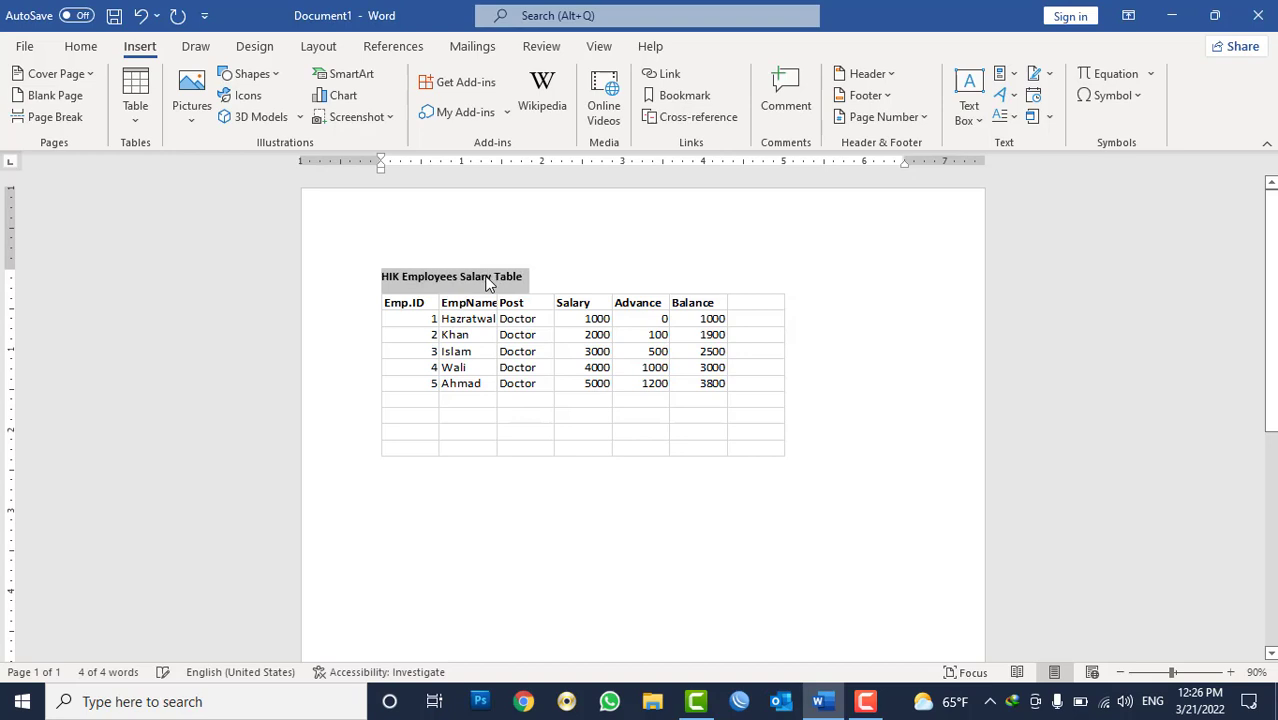
{"action": "key", "text": "ctrl+shift+period"}
{"action": "key", "text": "ctrl+shift+period"}
{"action": "key", "text": "ctrl+shift+period"}
{"action": "key", "text": "End"}
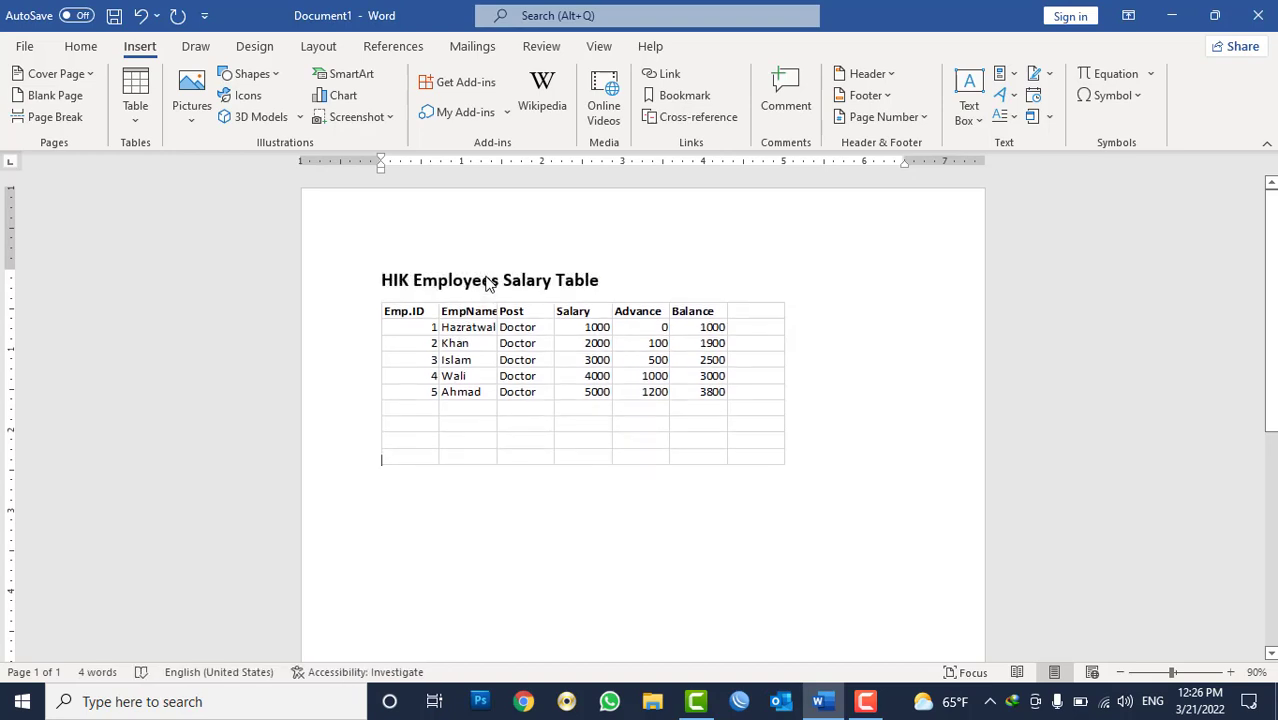
{"action": "type", "text": "for the"}
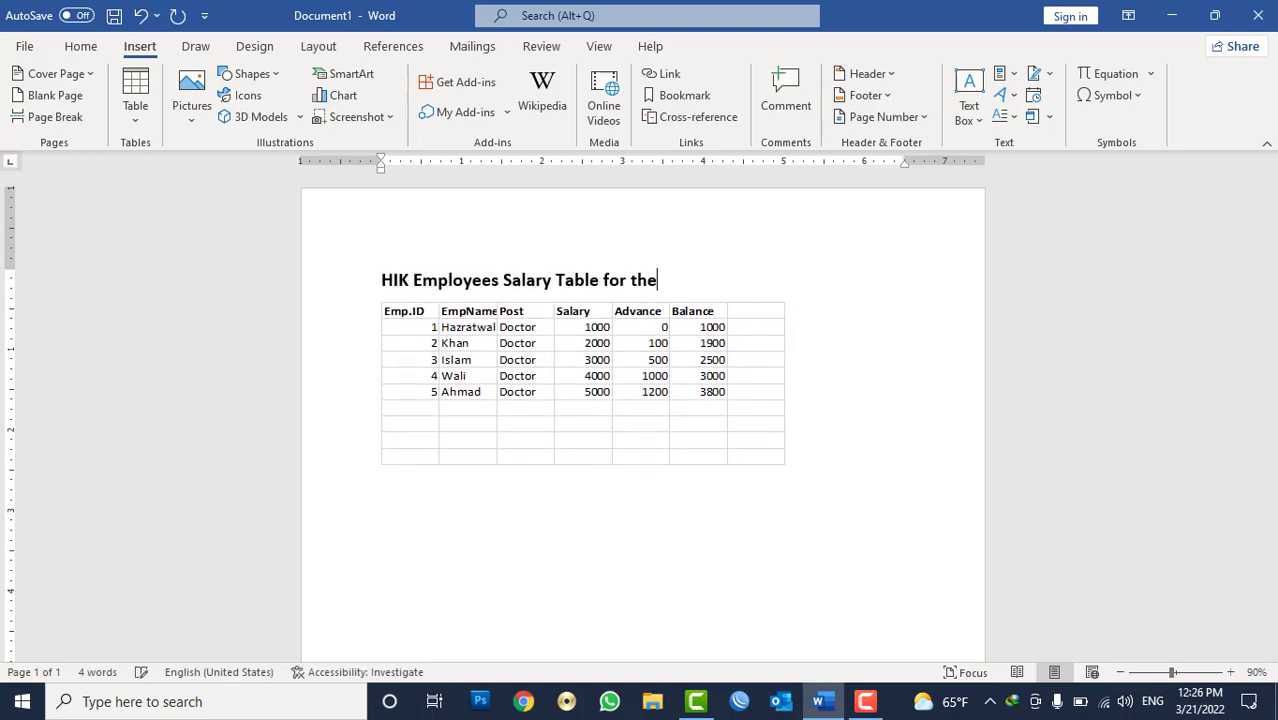
{"action": "type", "text": " month Jan-"}
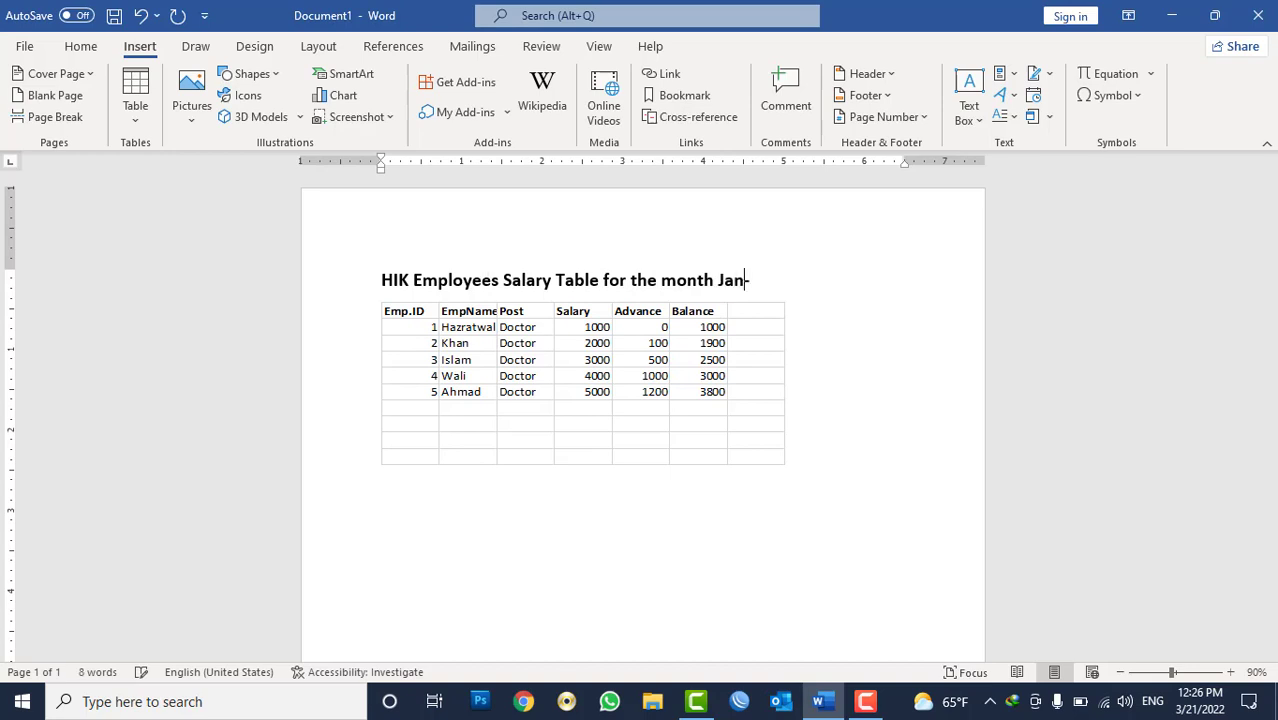
{"action": "type", "text": "2022"}
Enlarge the embedded salary table, then crop its sheet area to only the filled cells
{"action": "left_click", "coordinate": [590, 355]}
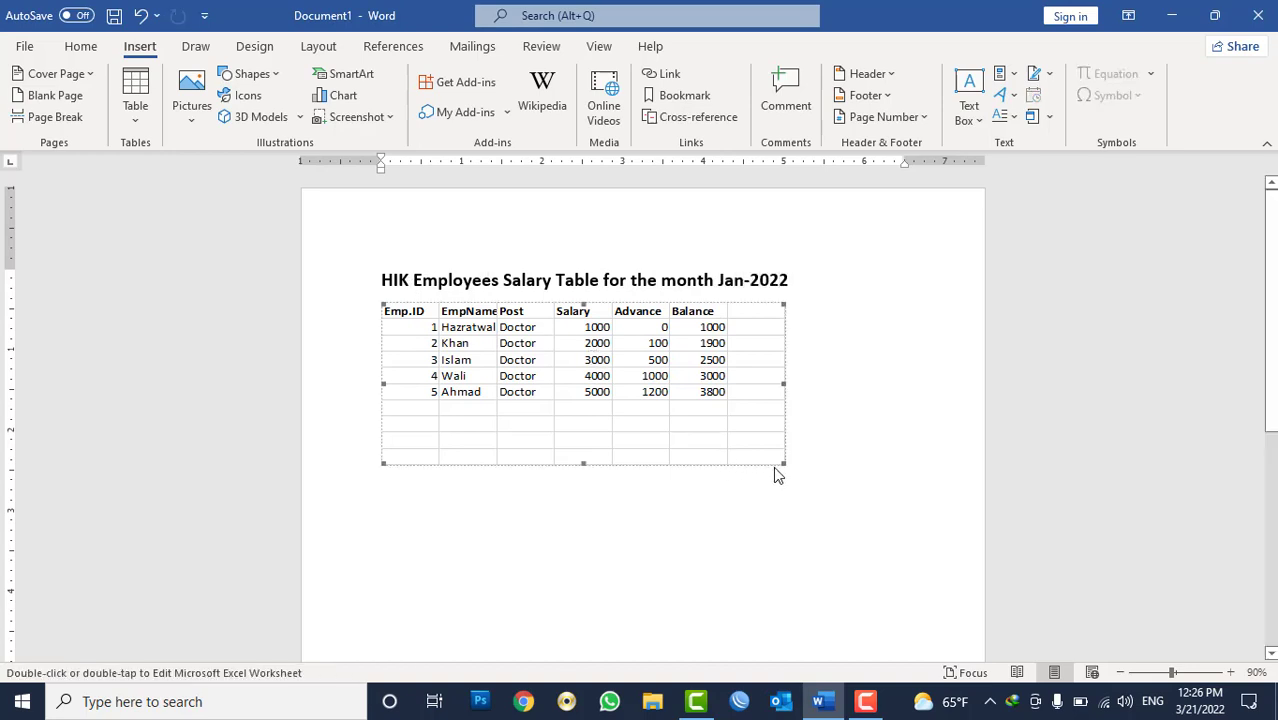
{"action": "left_click_drag", "start_coordinate": [784, 463], "coordinate": [886, 505]}
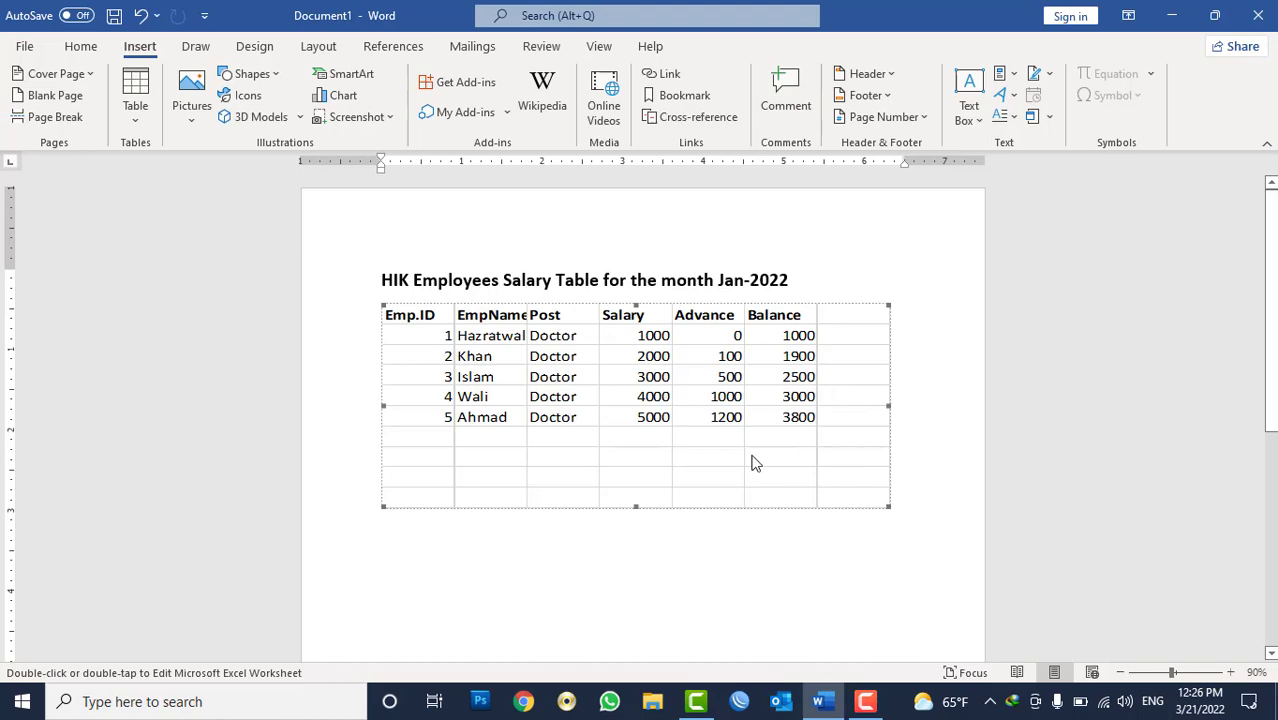
{"action": "double_click", "coordinate": [603, 442]}
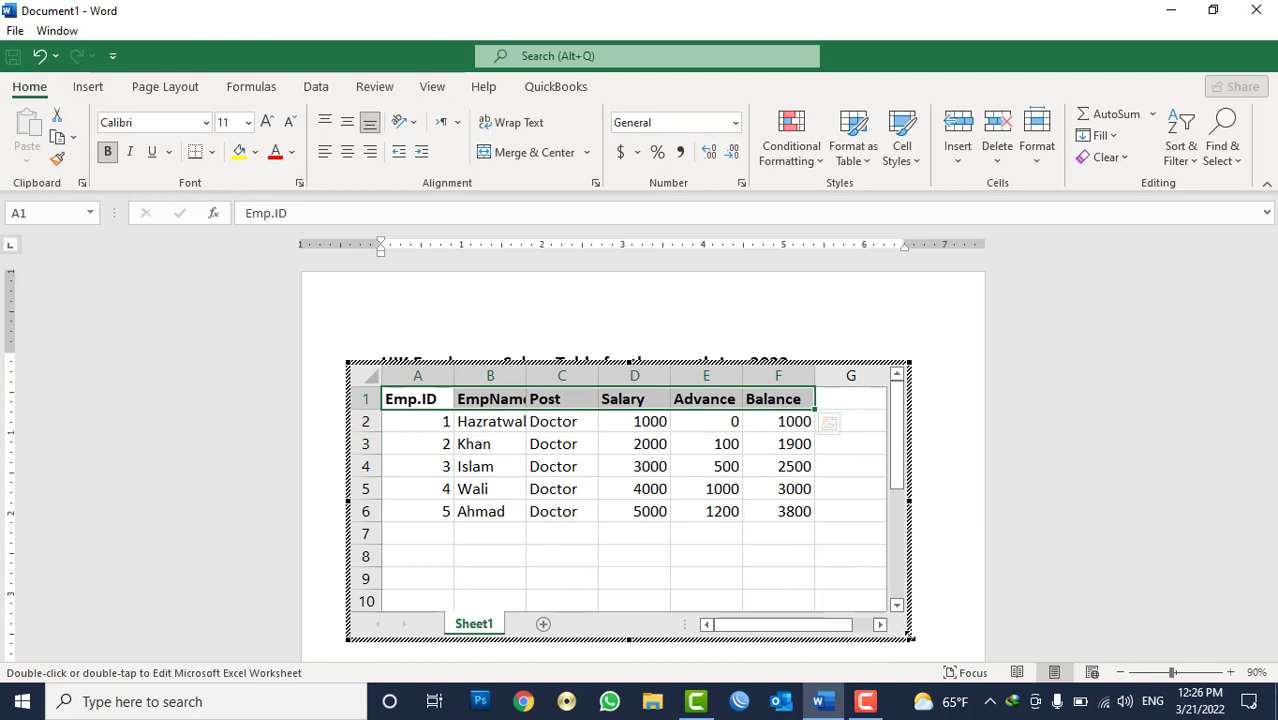
{"action": "left_click_drag", "start_coordinate": [905, 636], "coordinate": [826, 567]}
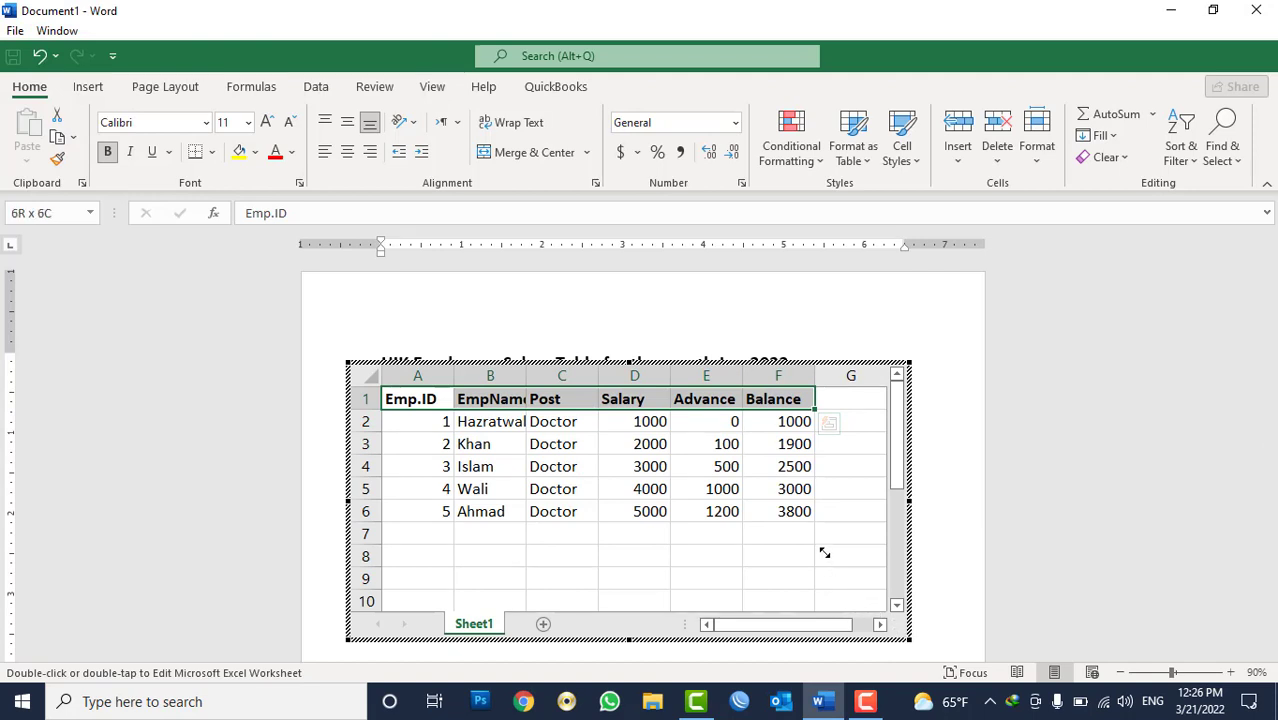
{"action": "left_click_drag", "start_coordinate": [826, 567], "coordinate": [828, 557]}
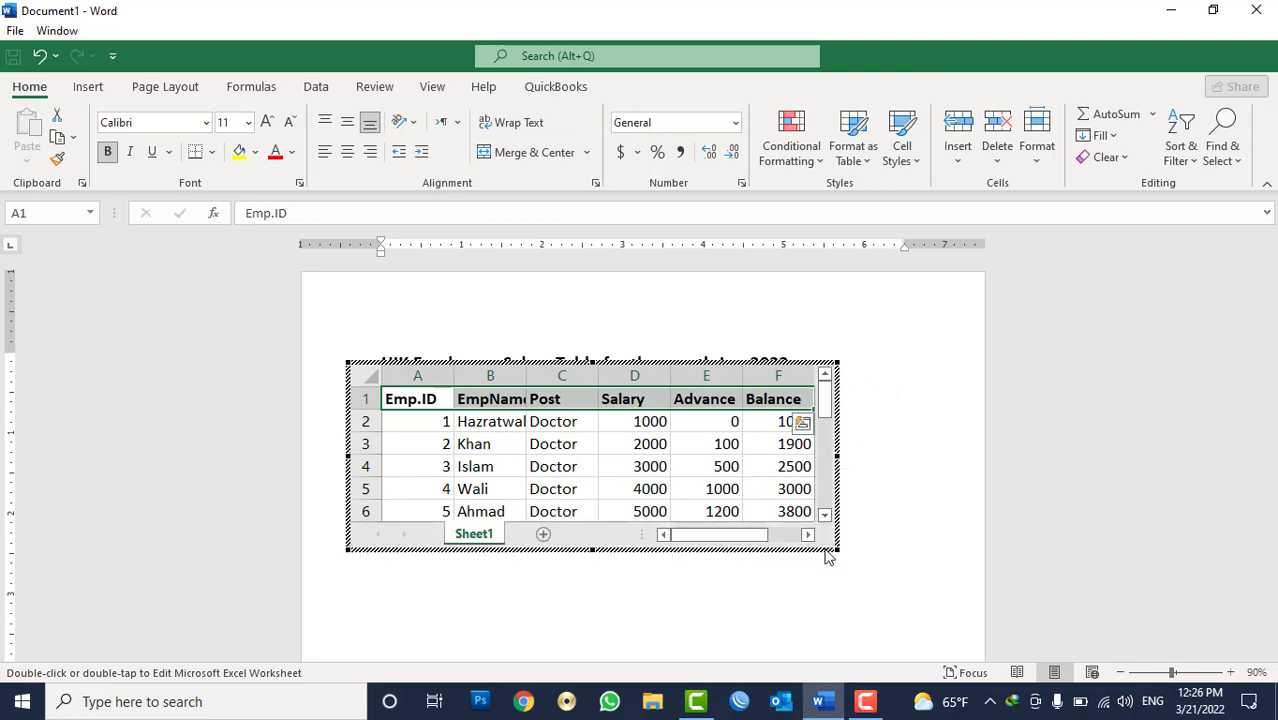
{"action": "left_click", "coordinate": [880, 524]}
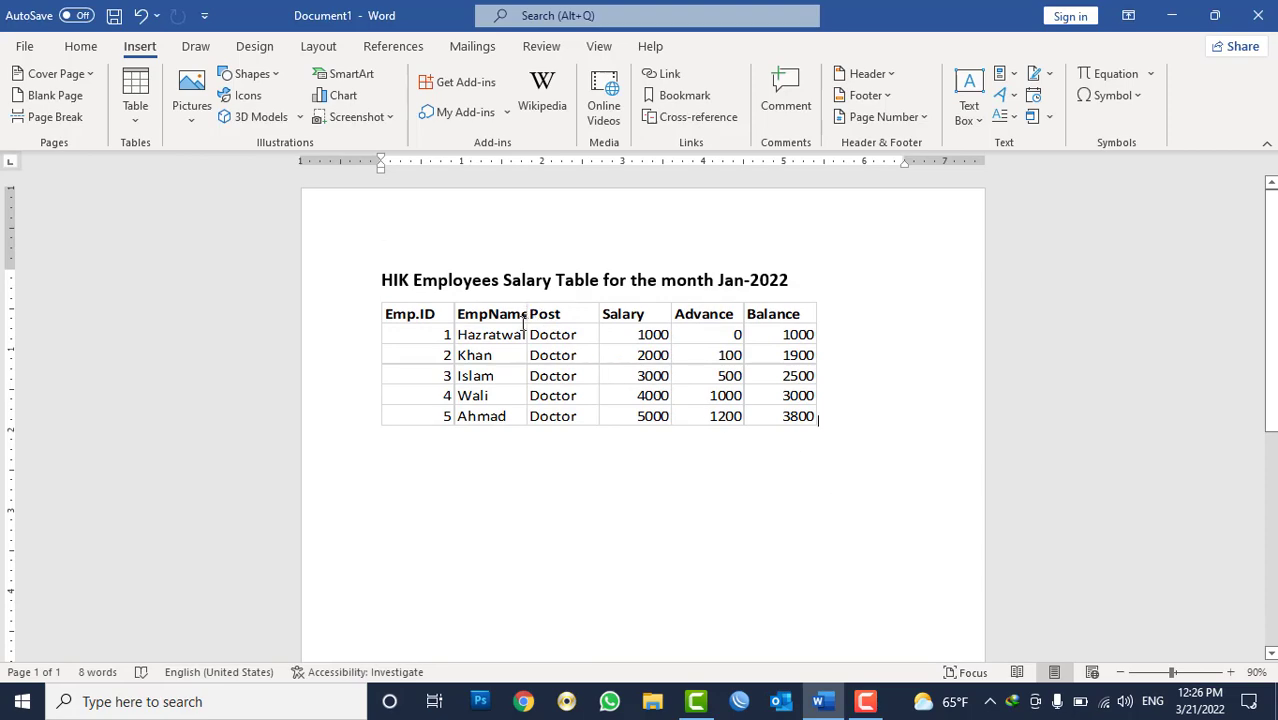
In the embedded worksheet, AutoFit the EmpName column to full names and narrow the Emp.ID column
{"action": "double_click", "coordinate": [563, 345]}
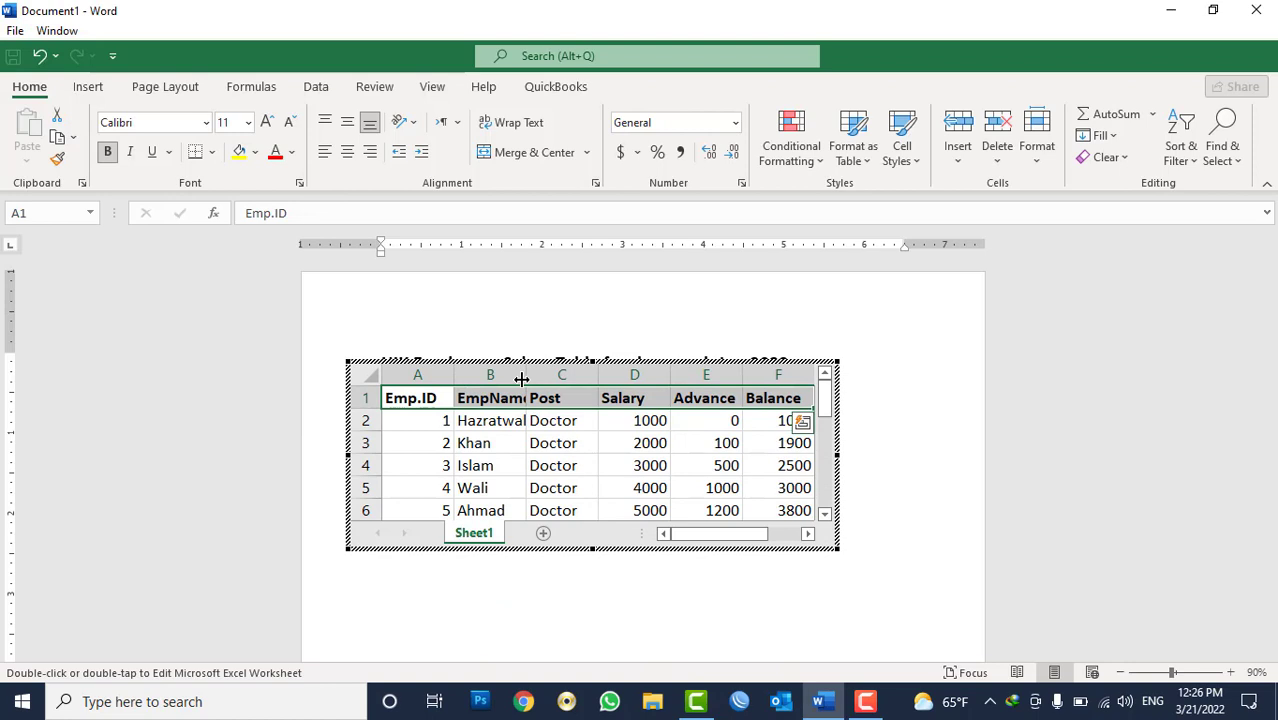
{"action": "double_click", "coordinate": [526, 373]}
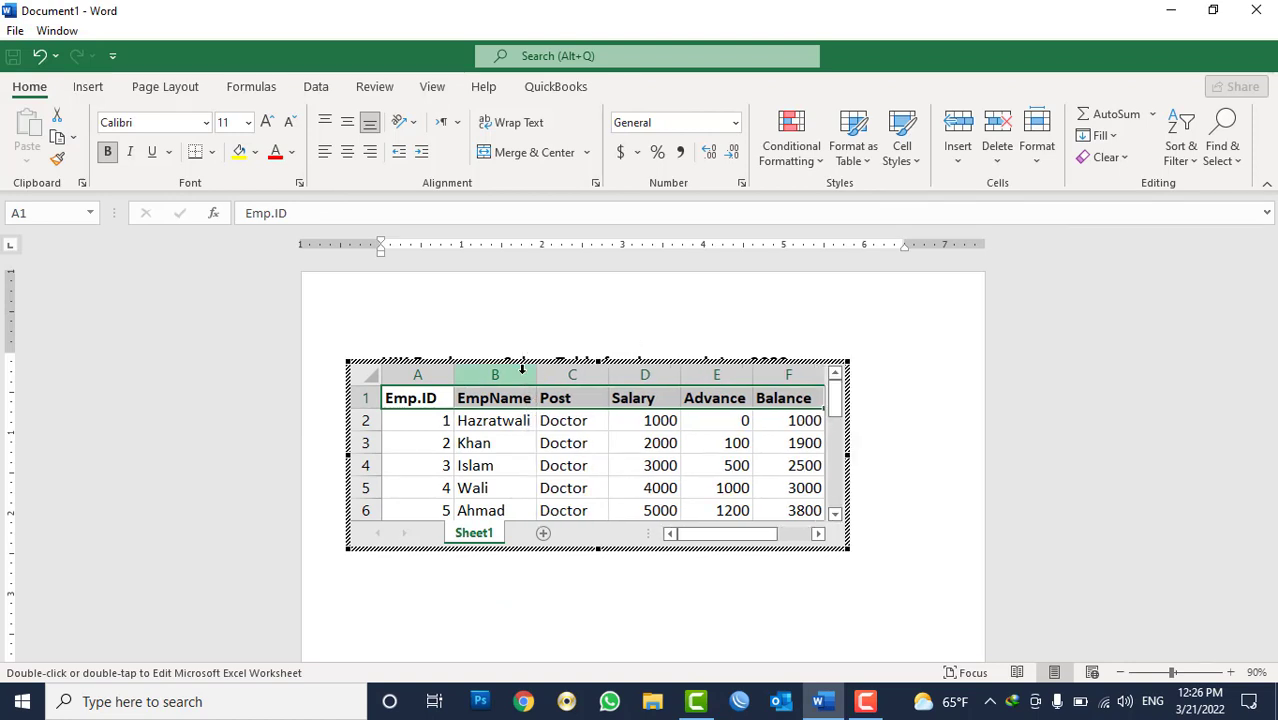
{"action": "left_click", "coordinate": [512, 437]}
{"action": "left_click_drag", "start_coordinate": [454, 375], "coordinate": [442, 376]}
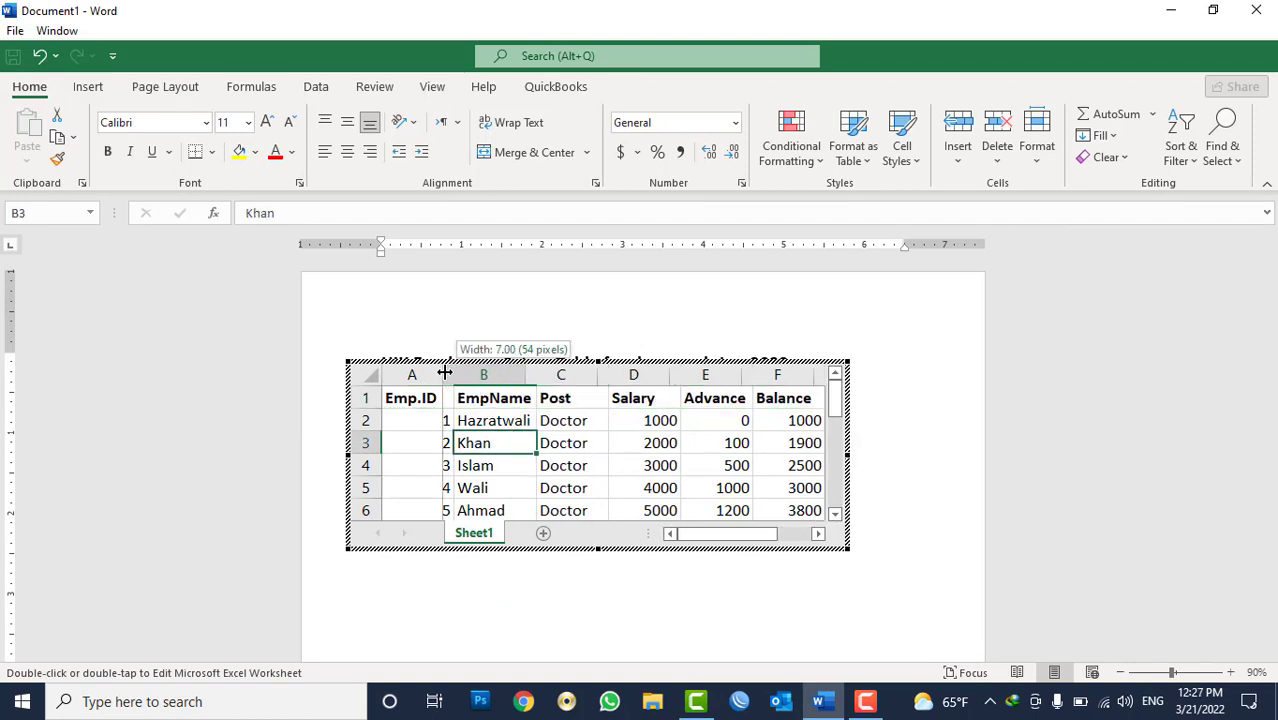
{"action": "left_click", "coordinate": [611, 459]}
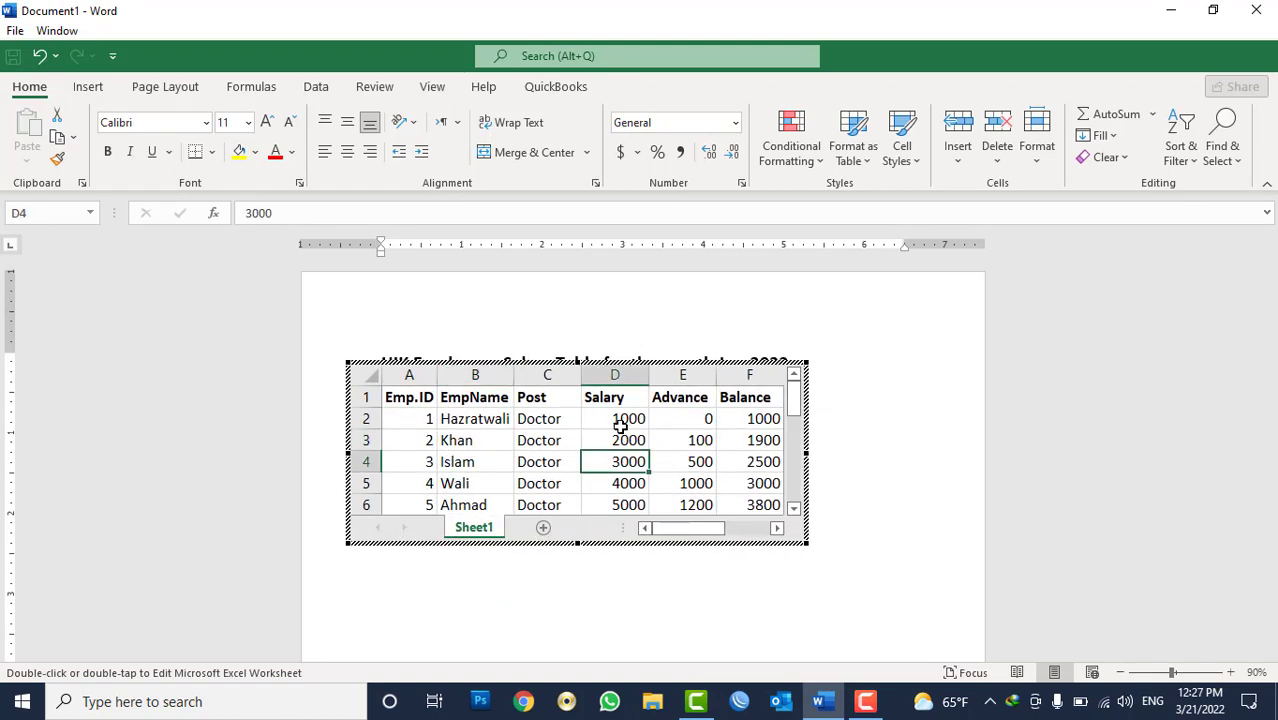
{"action": "left_click", "coordinate": [896, 532]}
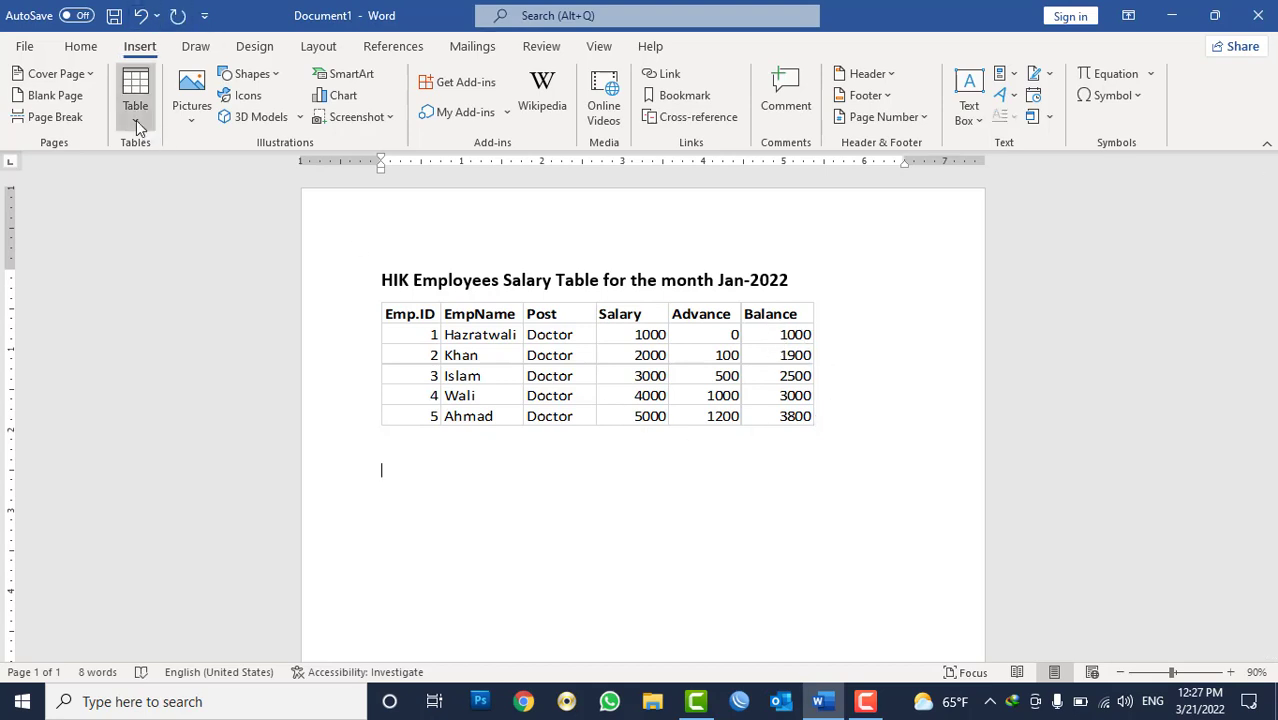
Insert a blank six-column table below the salary table, add rows, and drag the rows taller
{"action": "left_click", "coordinate": [135, 104]}
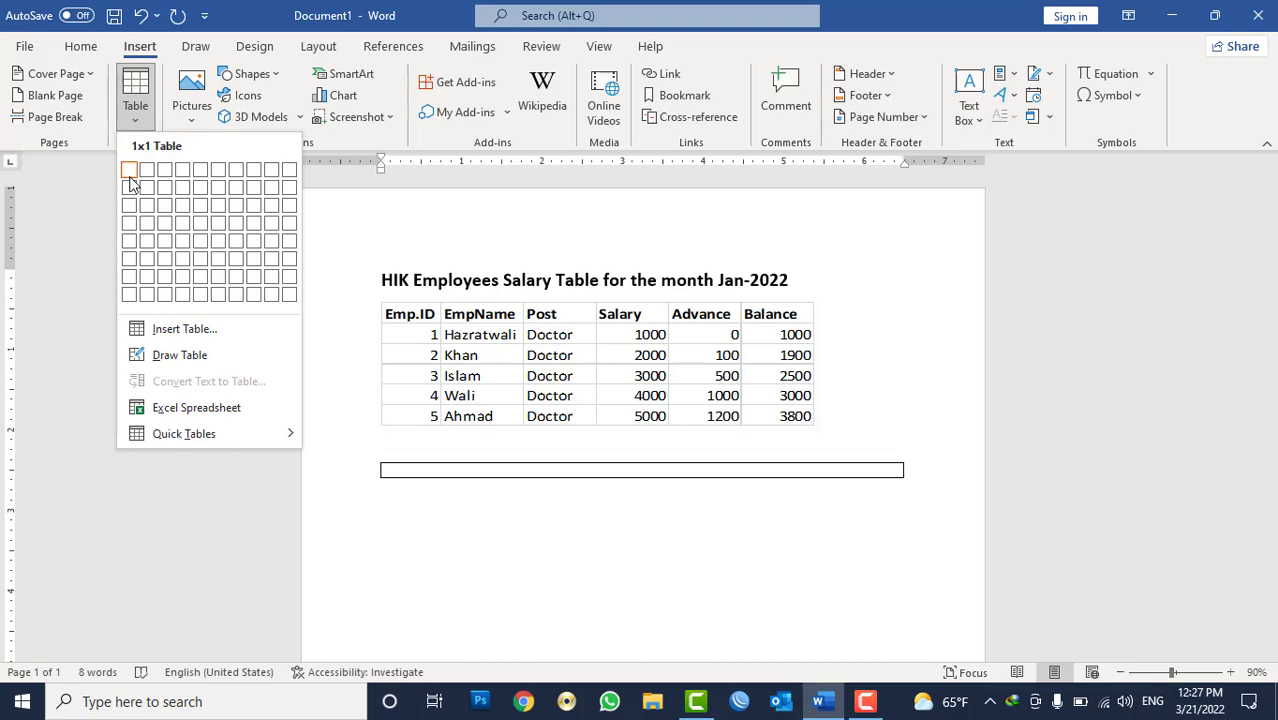
{"action": "left_click", "coordinate": [222, 196]}
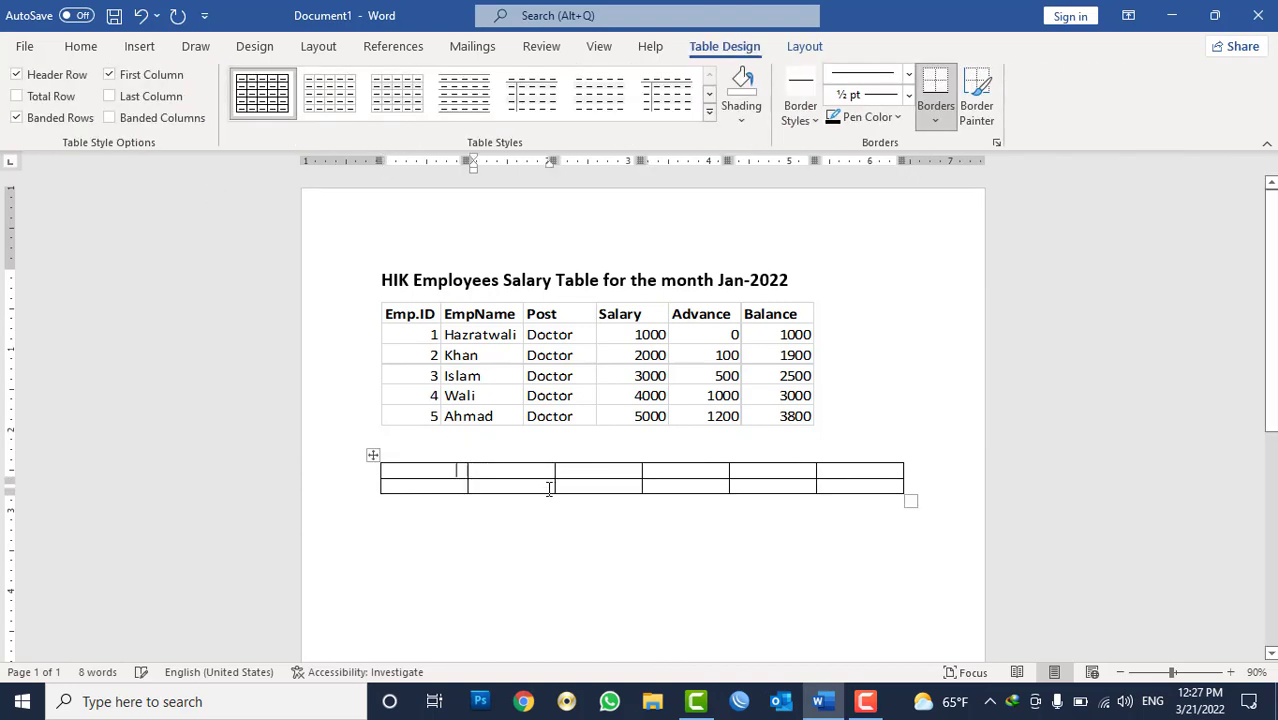
{"action": "key", "text": "Tab"}
{"action": "key", "text": "Tab"}
{"action": "key", "text": "Tab"}
{"action": "key", "text": "Tab"}
{"action": "key", "text": "Tab"}
{"action": "key", "text": "Tab"}
{"action": "key", "text": "Tab"}
{"action": "key", "text": "Tab"}
{"action": "key", "text": "Tab"}
{"action": "key", "text": "Tab"}
{"action": "key", "text": "Tab"}
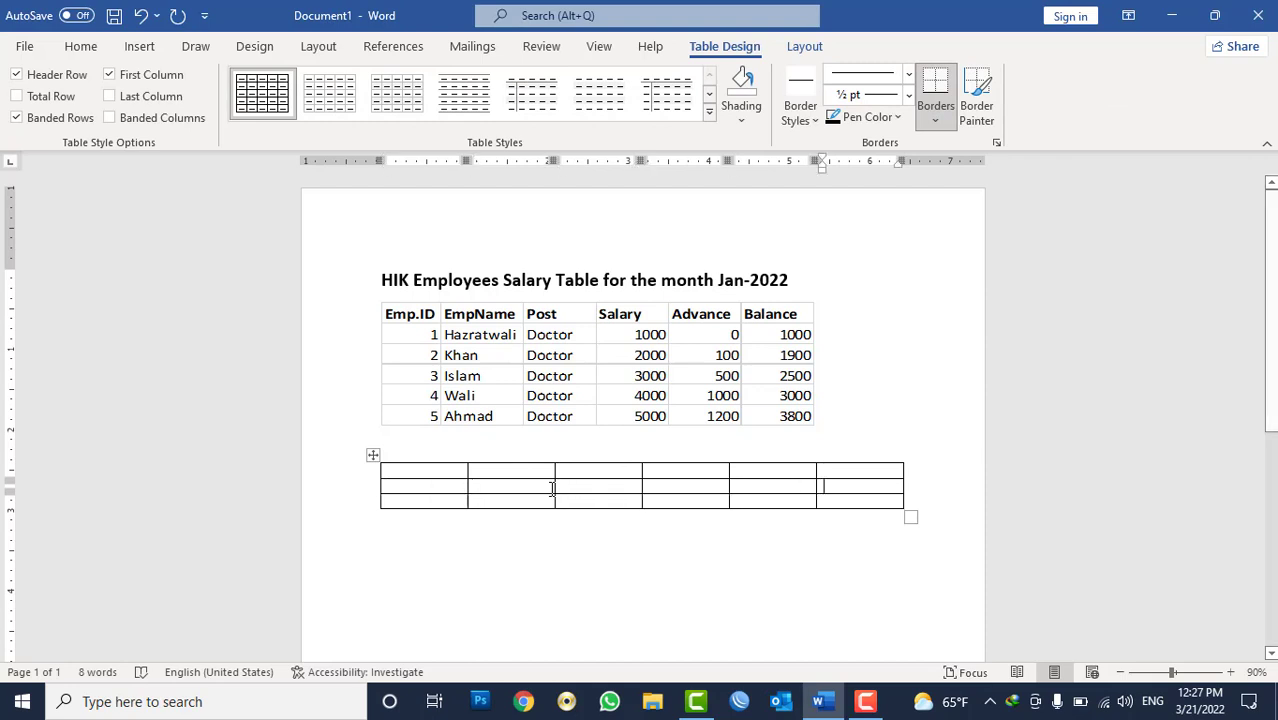
{"action": "key", "text": "Tab"}
{"action": "key", "text": "Tab"}
{"action": "key", "text": "Tab"}
{"action": "key", "text": "Tab"}
{"action": "key", "text": "Tab"}
{"action": "key", "text": "Tab"}
{"action": "key", "text": "Tab"}
{"action": "key", "text": "Tab"}
{"action": "key", "text": "Tab"}
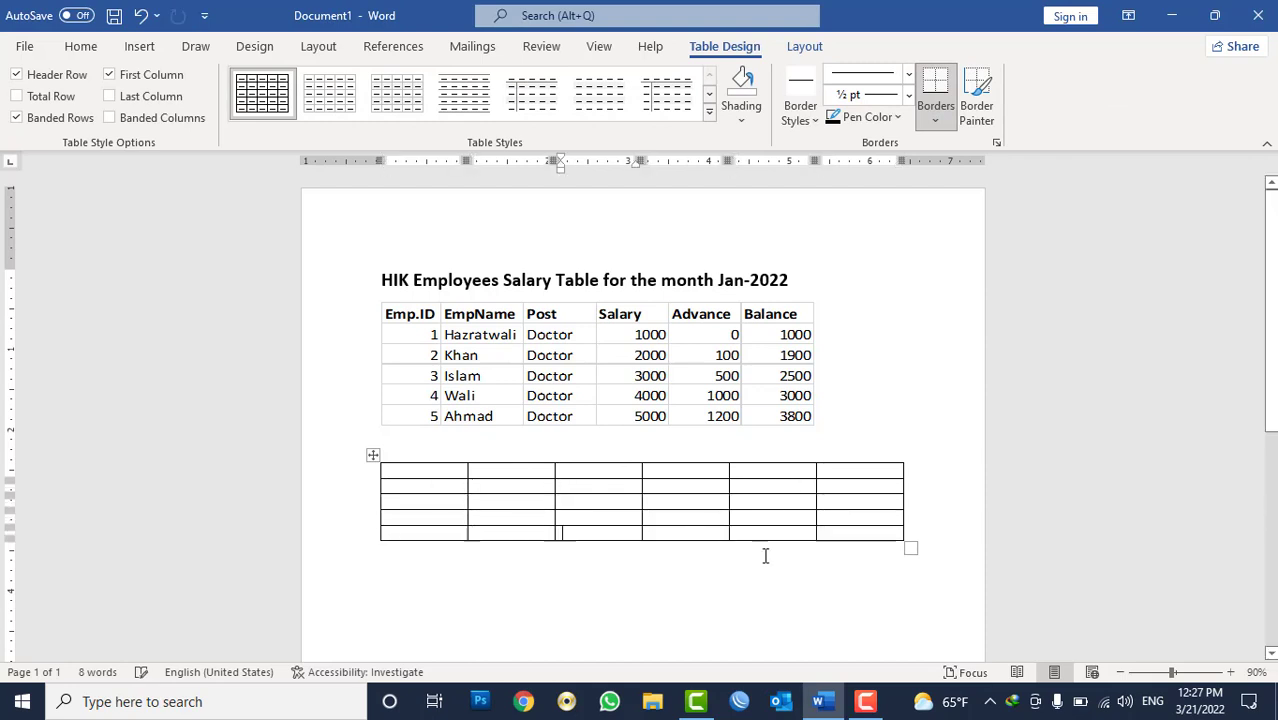
{"action": "left_click_drag", "start_coordinate": [912, 547], "coordinate": [910, 592]}
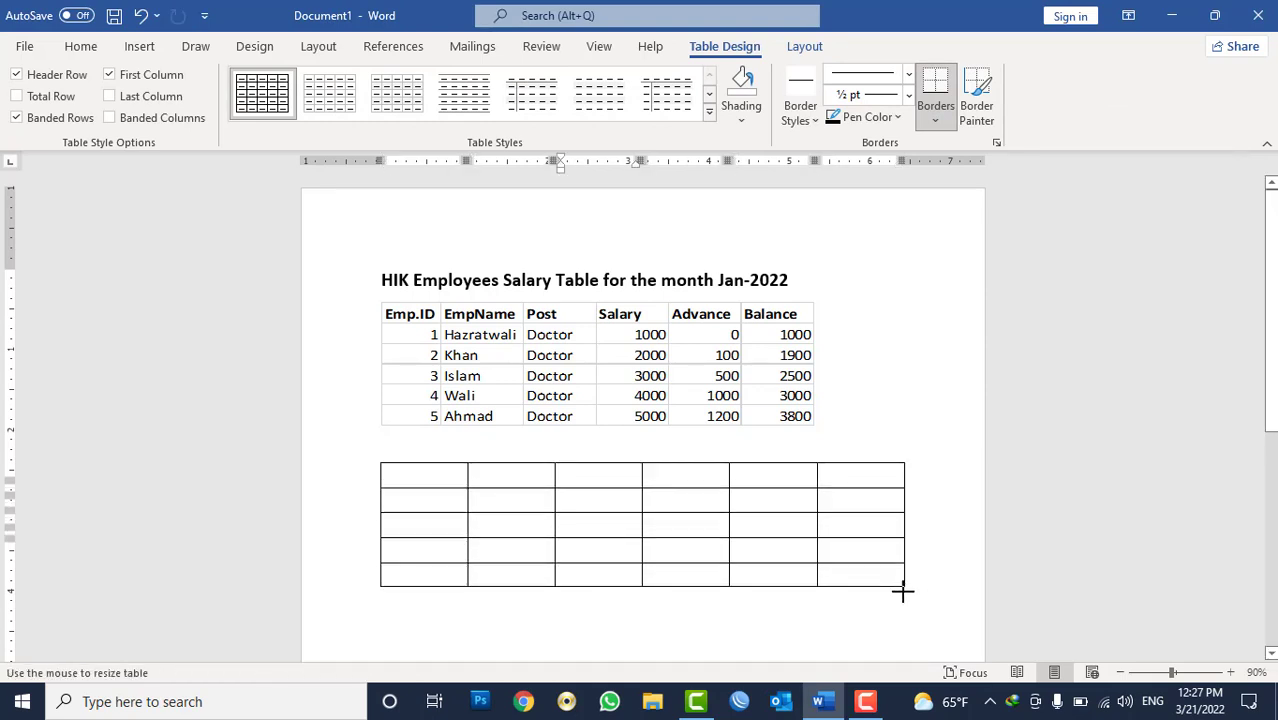
{"action": "left_click", "coordinate": [438, 483]}
Type the header row: Emp.ID, EmpName, Post, Salary, Advance, Balance
{"action": "type", "text": "Emp"}
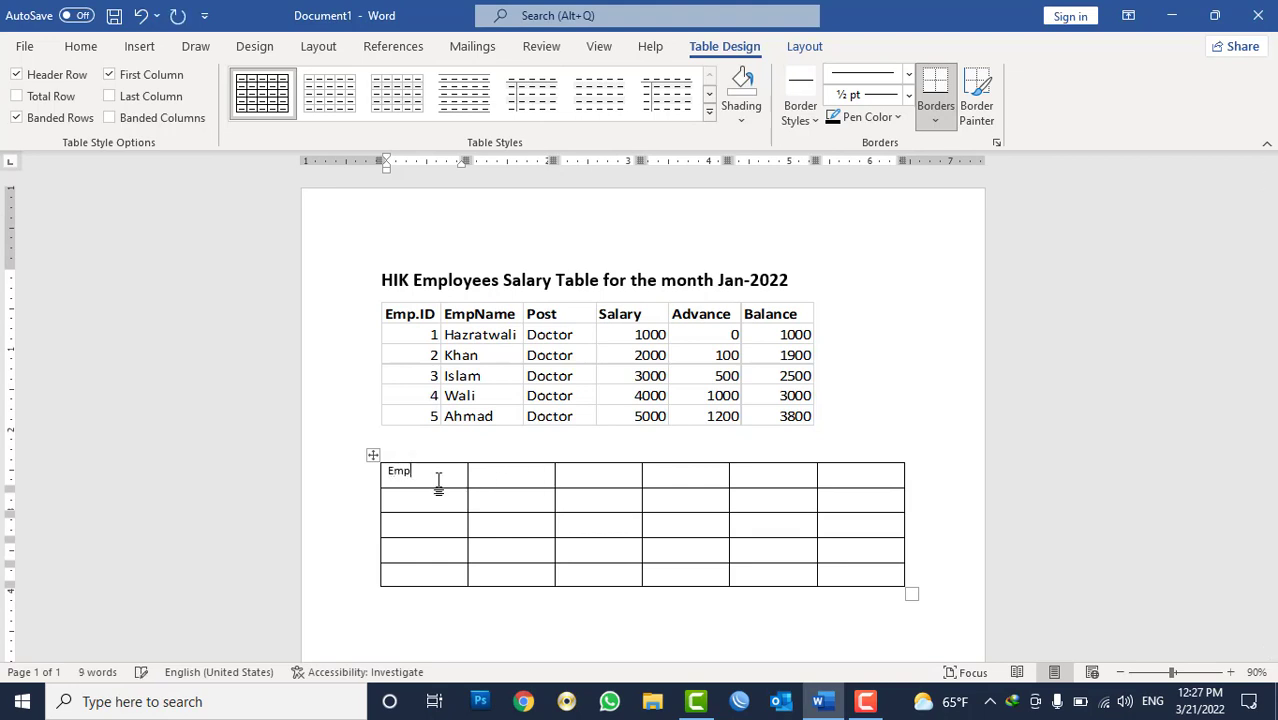
{"action": "type", "text": ".ID"}
{"action": "key", "text": "Tab"}
{"action": "type", "text": "EmpN"}
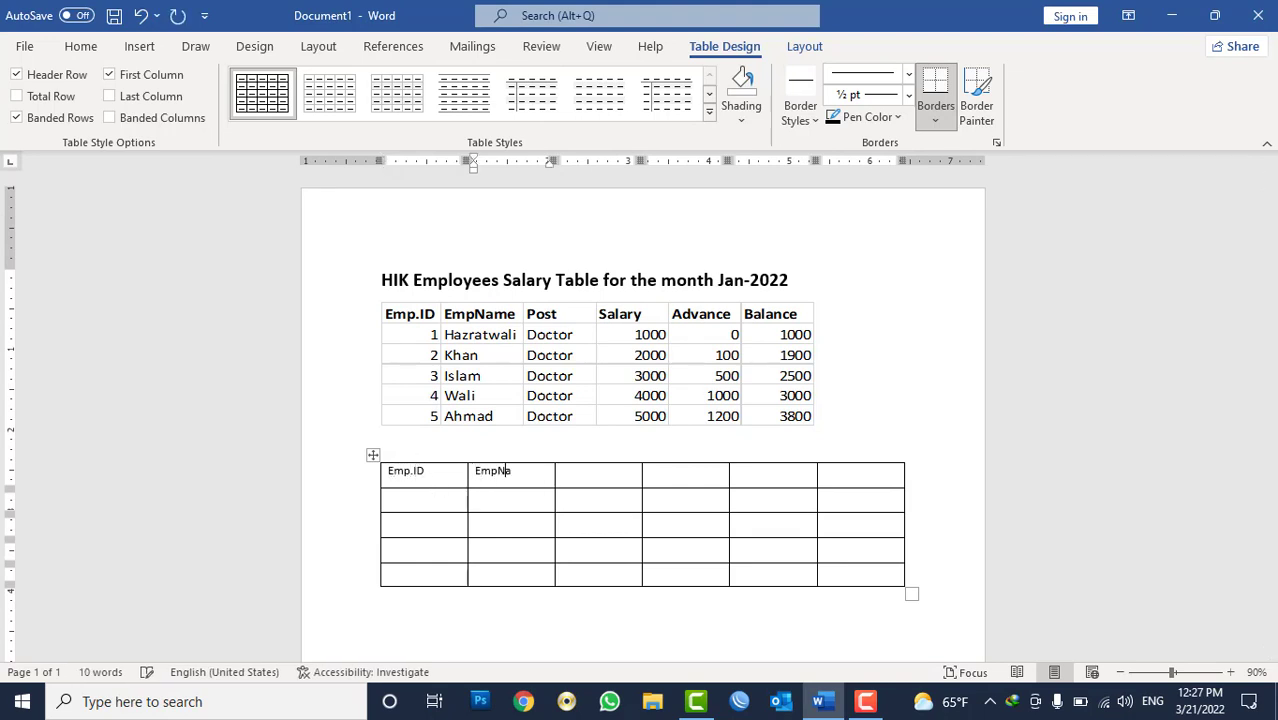
{"action": "type", "text": "ame"}
{"action": "key", "text": "Tab"}
{"action": "type", "text": "st"}
{"action": "key", "text": "Tab"}
{"action": "type", "text": "Sal"}
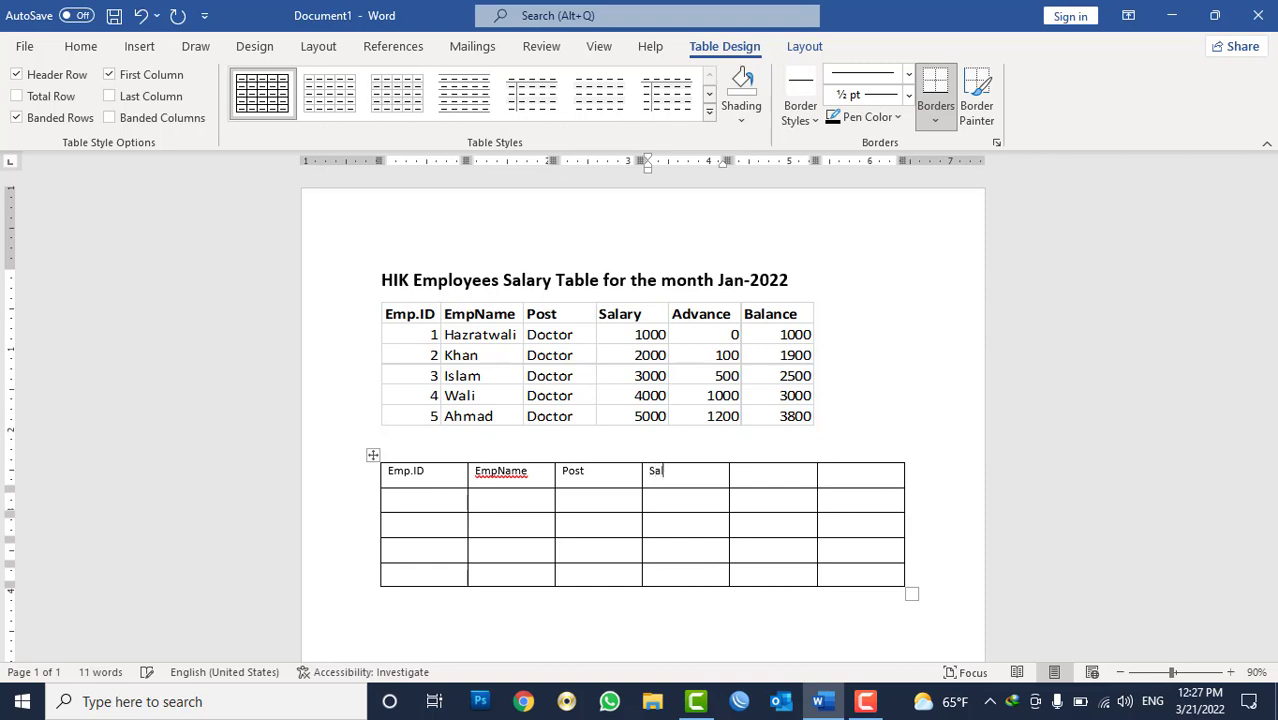
{"action": "key", "text": "Tab"}
{"action": "type", "text": "Advance"}
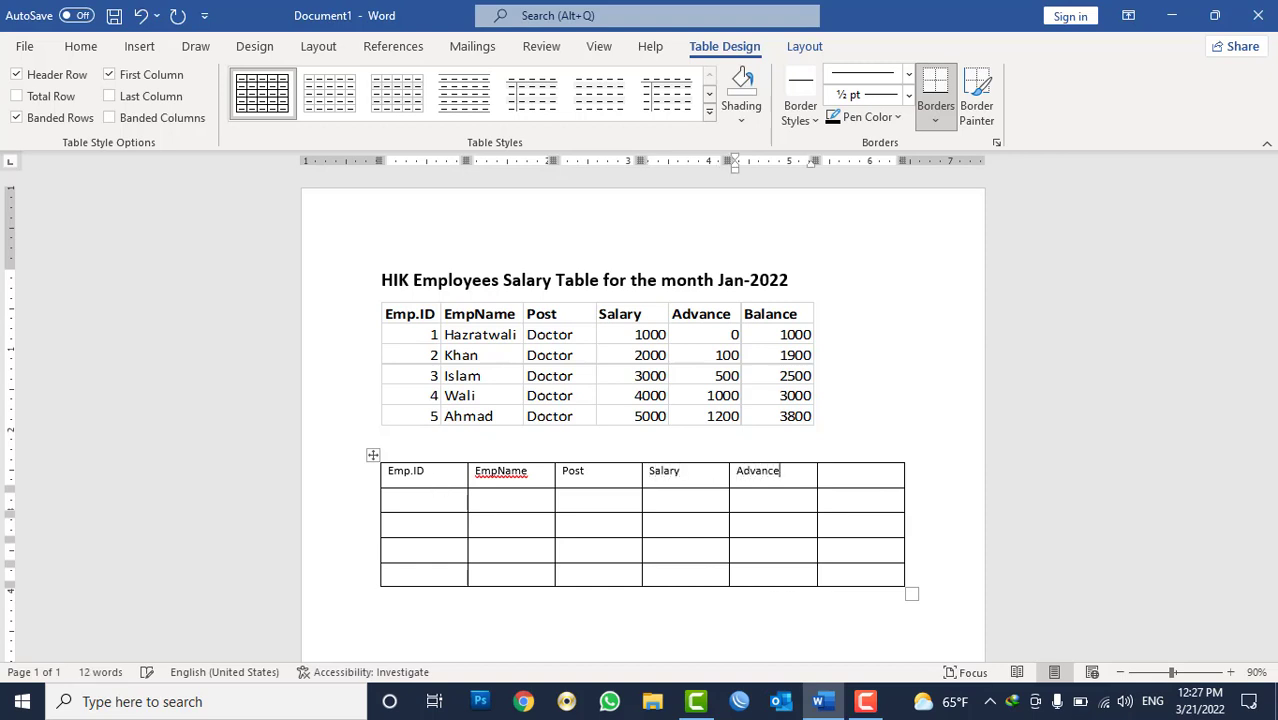
{"action": "key", "text": "Tab"}
{"action": "type", "text": "Balance"}
Number rows 1 to 4 down the Emp.ID column, removing a stray 5 below the table
{"action": "key", "text": "Down"}
{"action": "key", "text": "Left"}
{"action": "key", "text": "Left"}
{"action": "key", "text": "Left"}
{"action": "key", "text": "Left"}
{"action": "key", "text": "1"}
{"action": "key", "text": "Down"}
{"action": "key", "text": "2"}
{"action": "key", "text": "Down"}
{"action": "key", "text": "3"}
{"action": "key", "text": "Down"}
{"action": "key", "text": "4"}
{"action": "key", "text": "Down"}
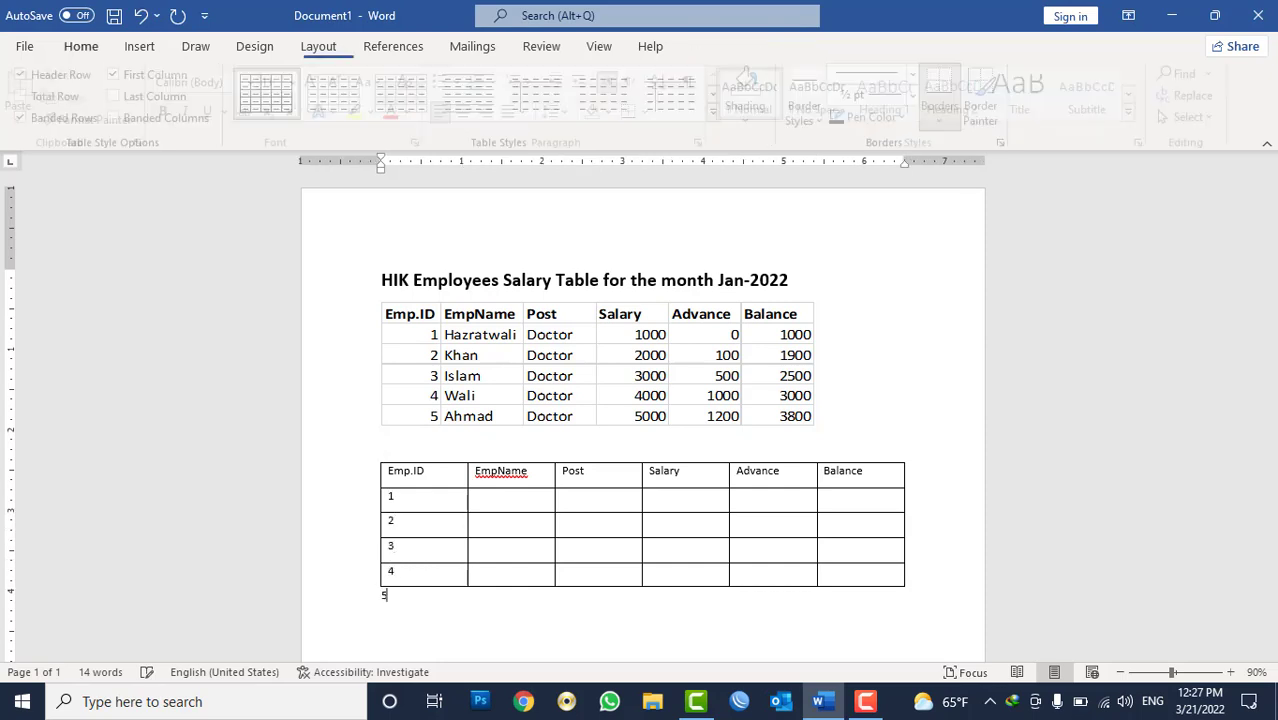
{"action": "key", "text": "5"}
{"action": "key", "text": "Up"}
{"action": "key", "text": "Down"}
{"action": "key", "text": "BackSpace"}
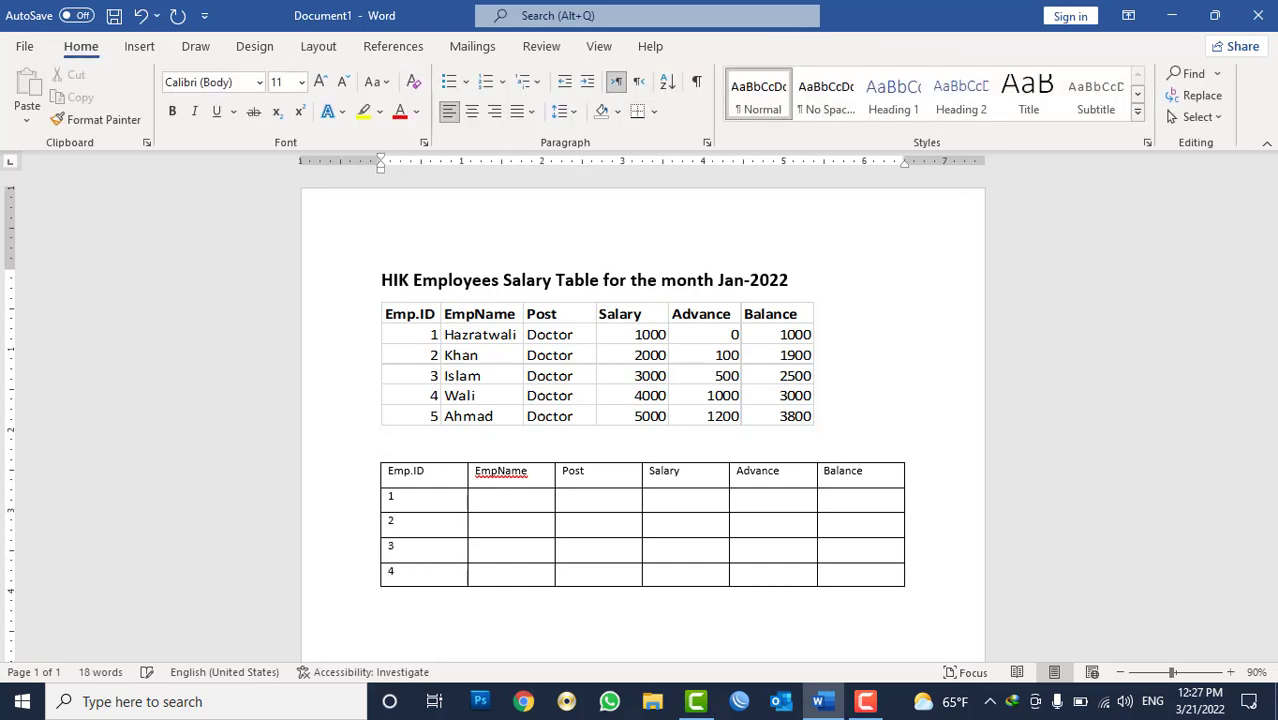
{"action": "key", "text": "Up"}
{"action": "key", "text": "Up"}
{"action": "key", "text": "Up"}
Fill row 1 with an employee name, Engineer, salary 20000 and advance 1000
{"action": "key", "text": "Tab"}
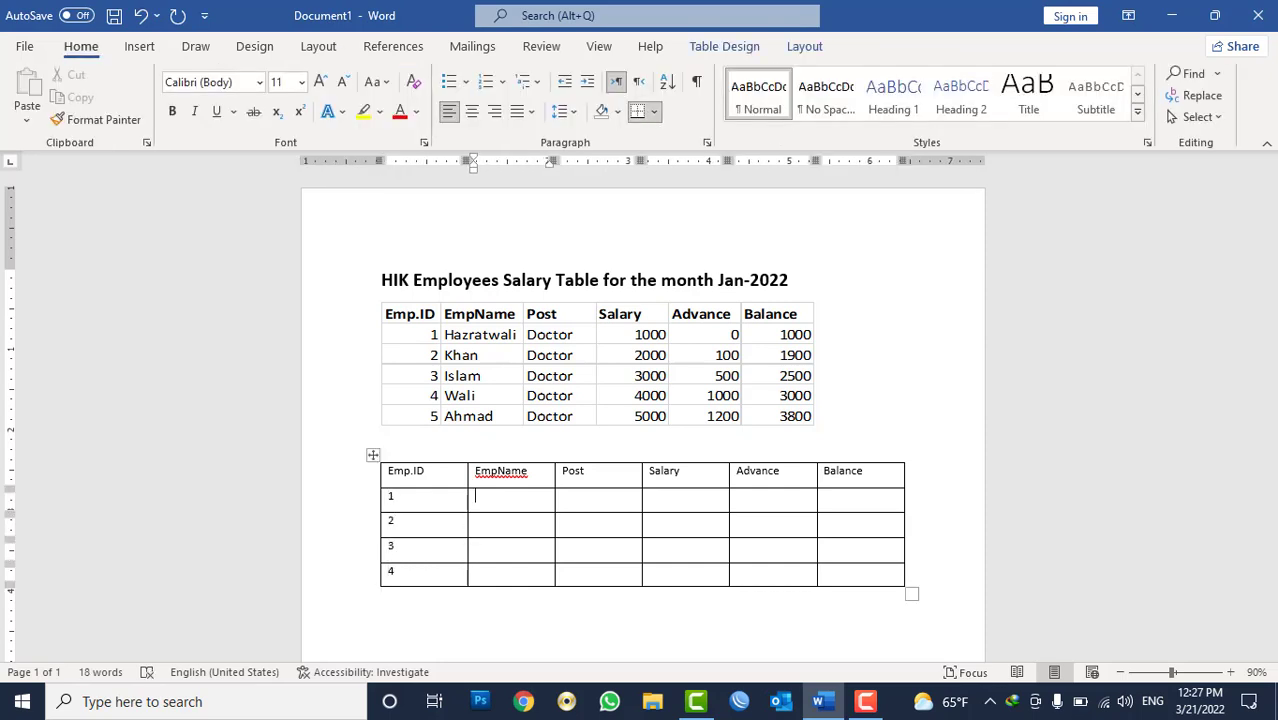
{"action": "type", "text": "Islam"}
{"action": "key", "text": "Tab"}
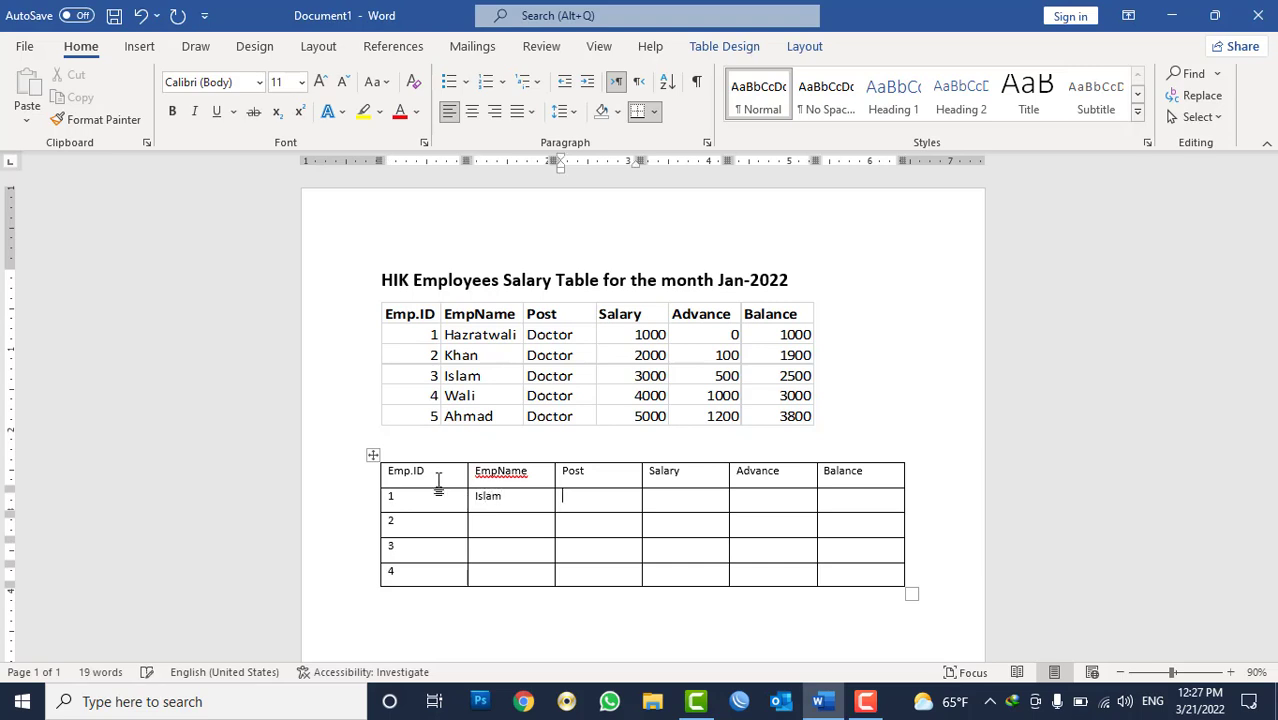
{"action": "type", "text": "Engineer"}
{"action": "key", "text": "Tab"}
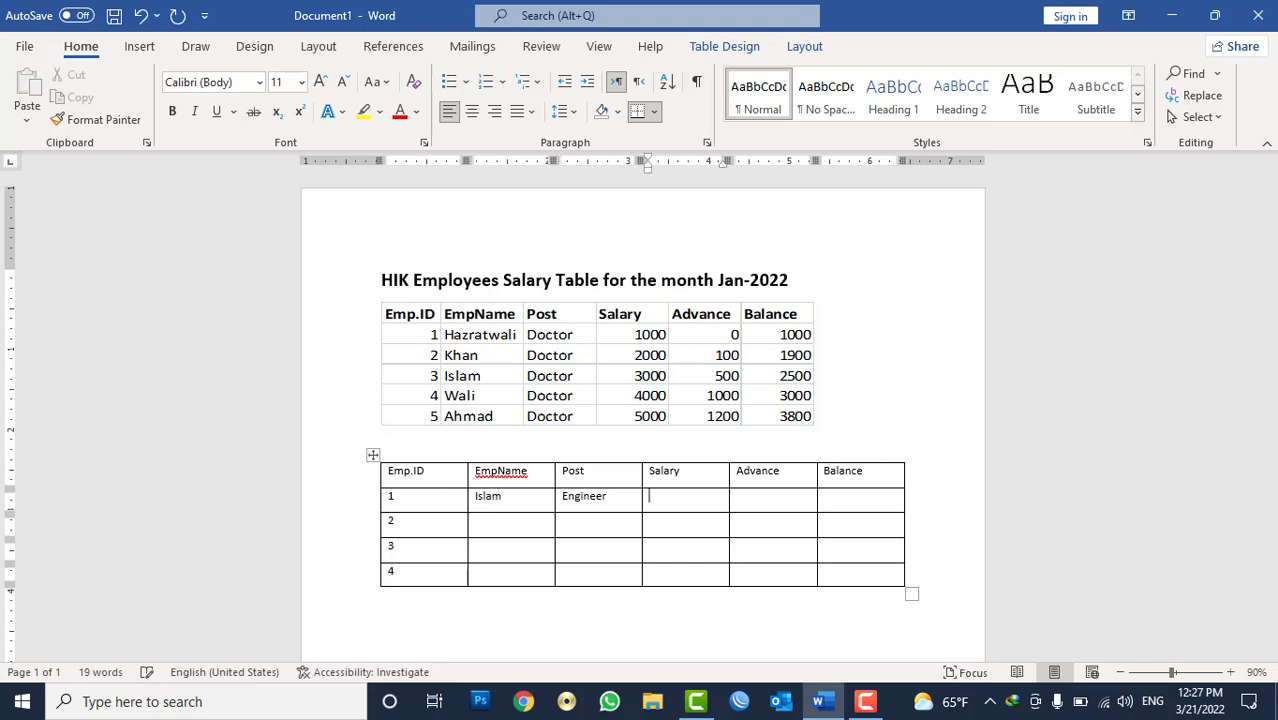
{"action": "type", "text": "20000"}
{"action": "key", "text": "Tab"}
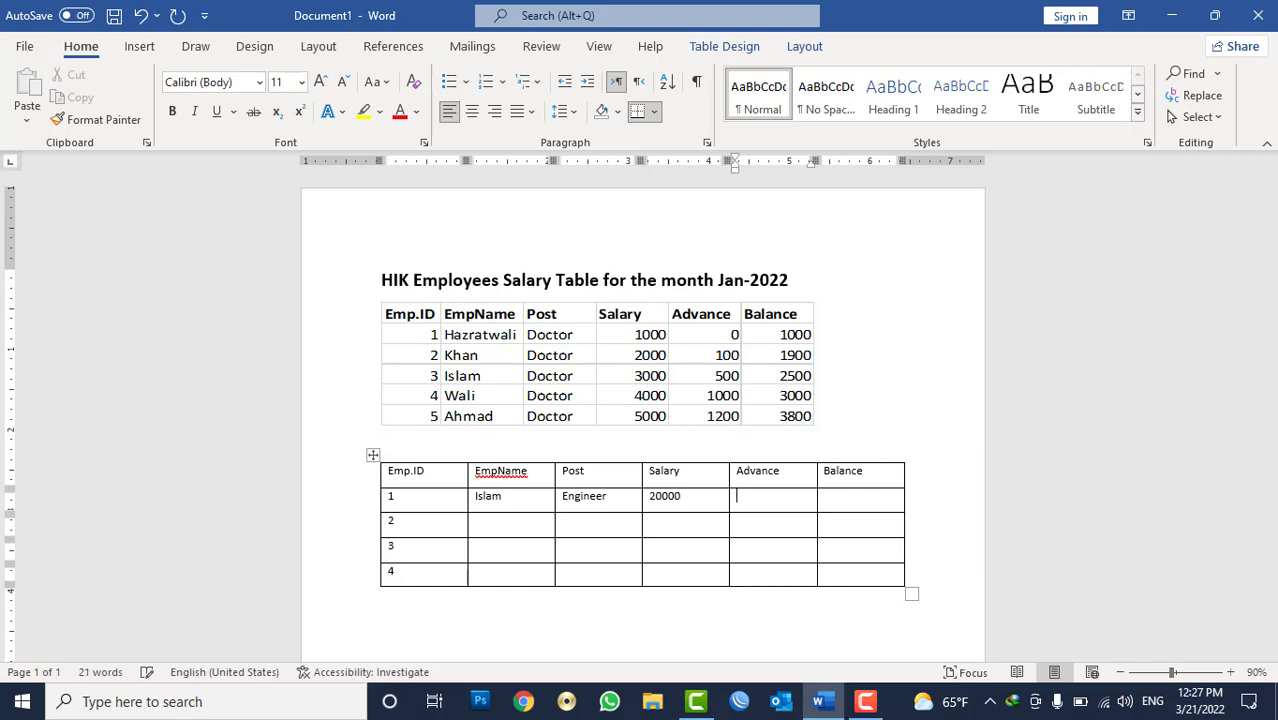
{"action": "type", "text": "1000"}
{"action": "key", "text": "Tab"}
Insert a =SUM(LEFT)-1000 formula field into row 1's Balance cell, showing 20000
{"action": "left_click", "coordinate": [133, 50]}
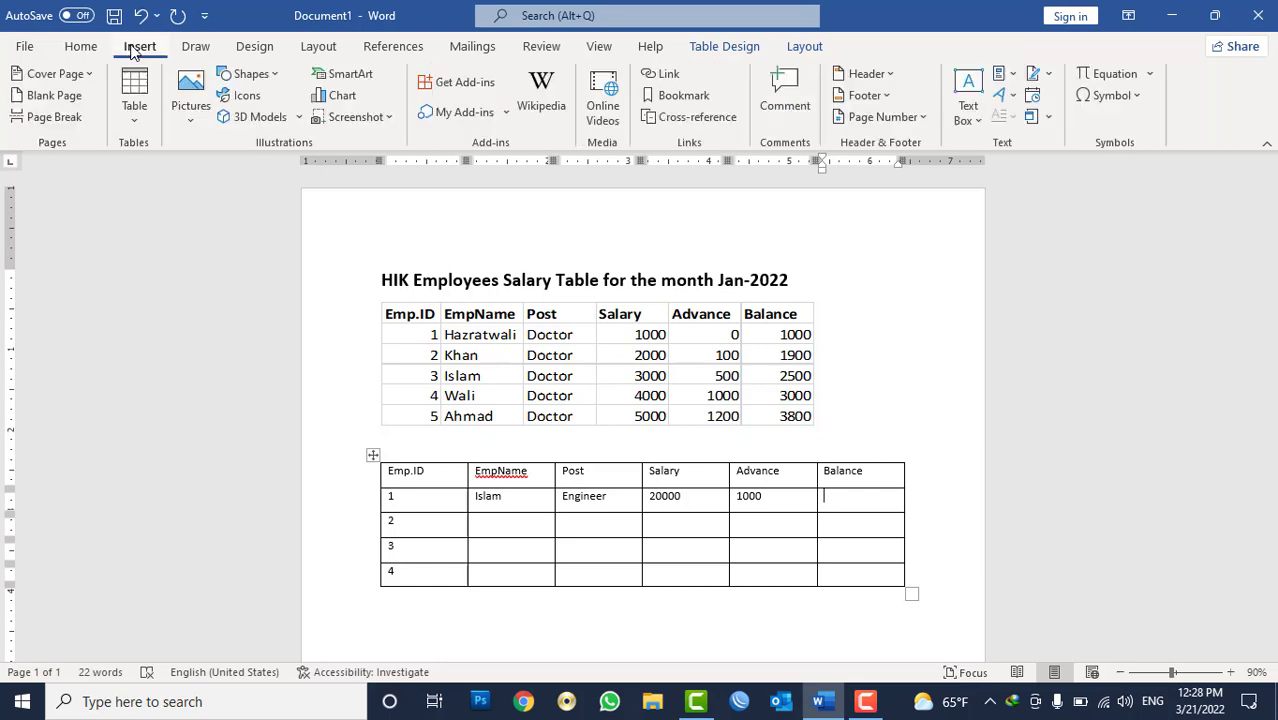
{"action": "left_click", "coordinate": [1012, 74]}
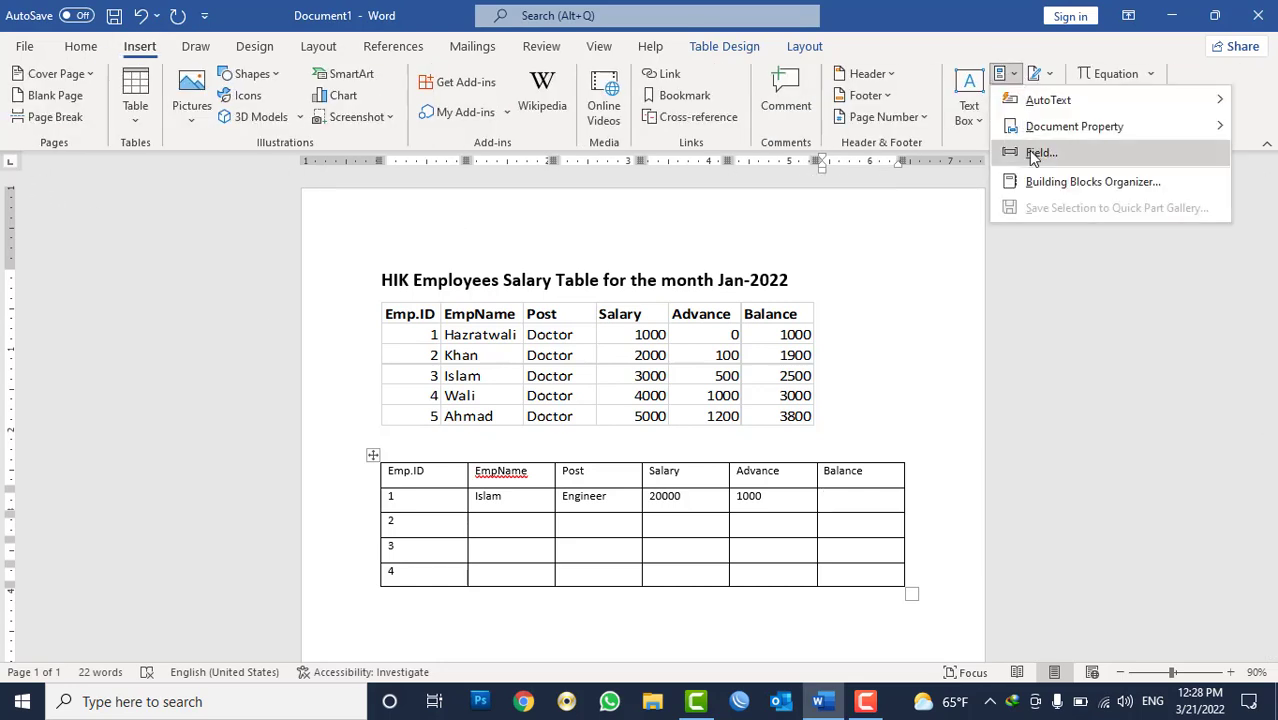
{"action": "left_click", "coordinate": [1040, 152]}
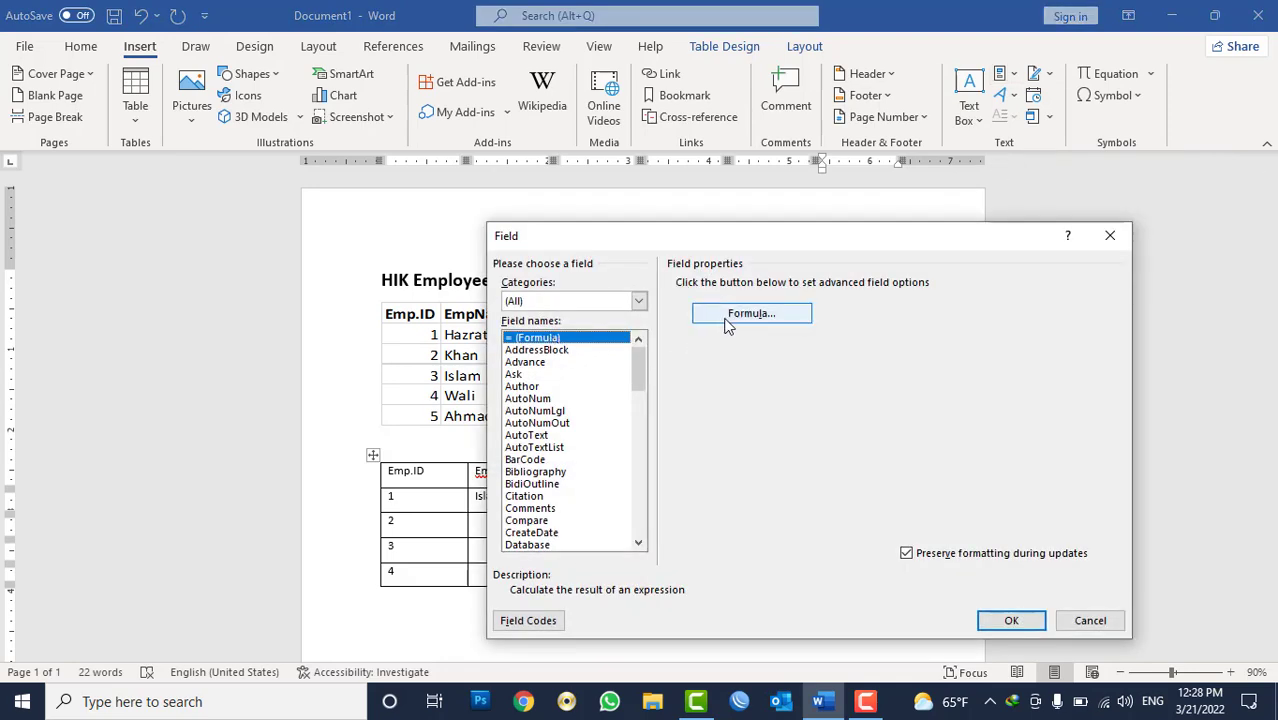
{"action": "left_click", "coordinate": [715, 314]}
{"action": "left_click_drag", "start_coordinate": [863, 388], "coordinate": [970, 206]}
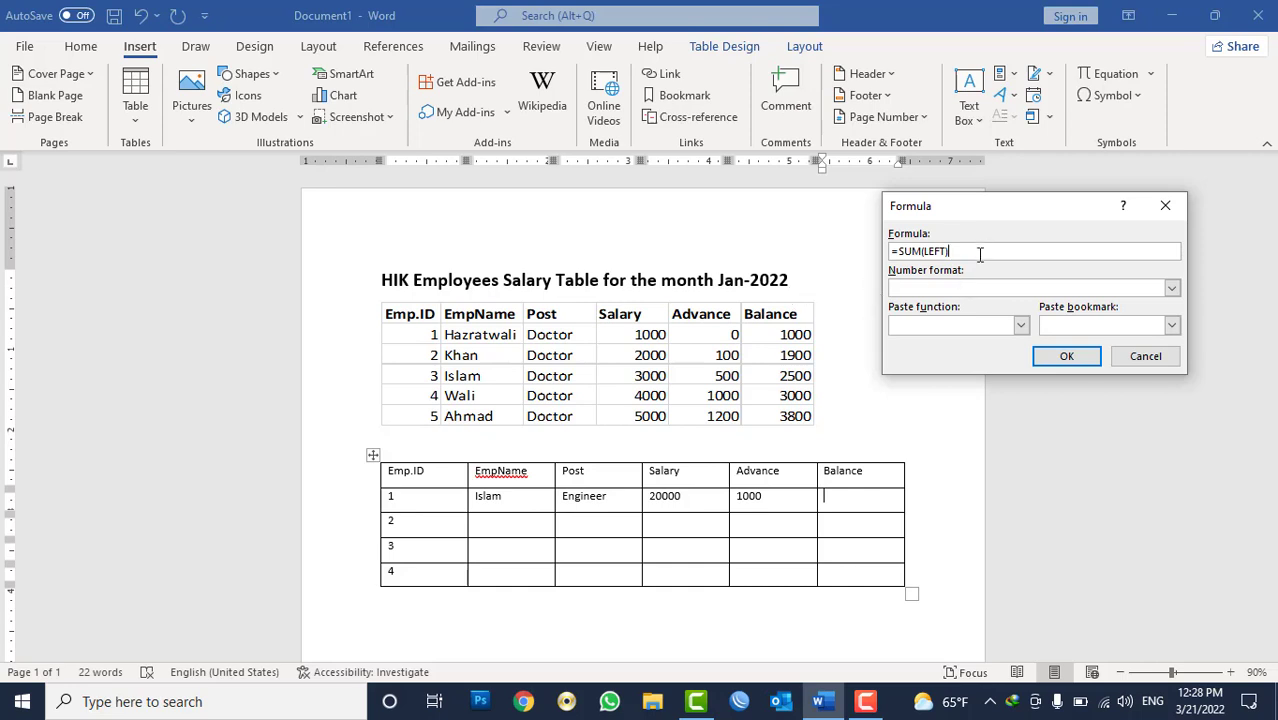
{"action": "type", "text": "-1000"}
{"action": "key", "text": "Return"}
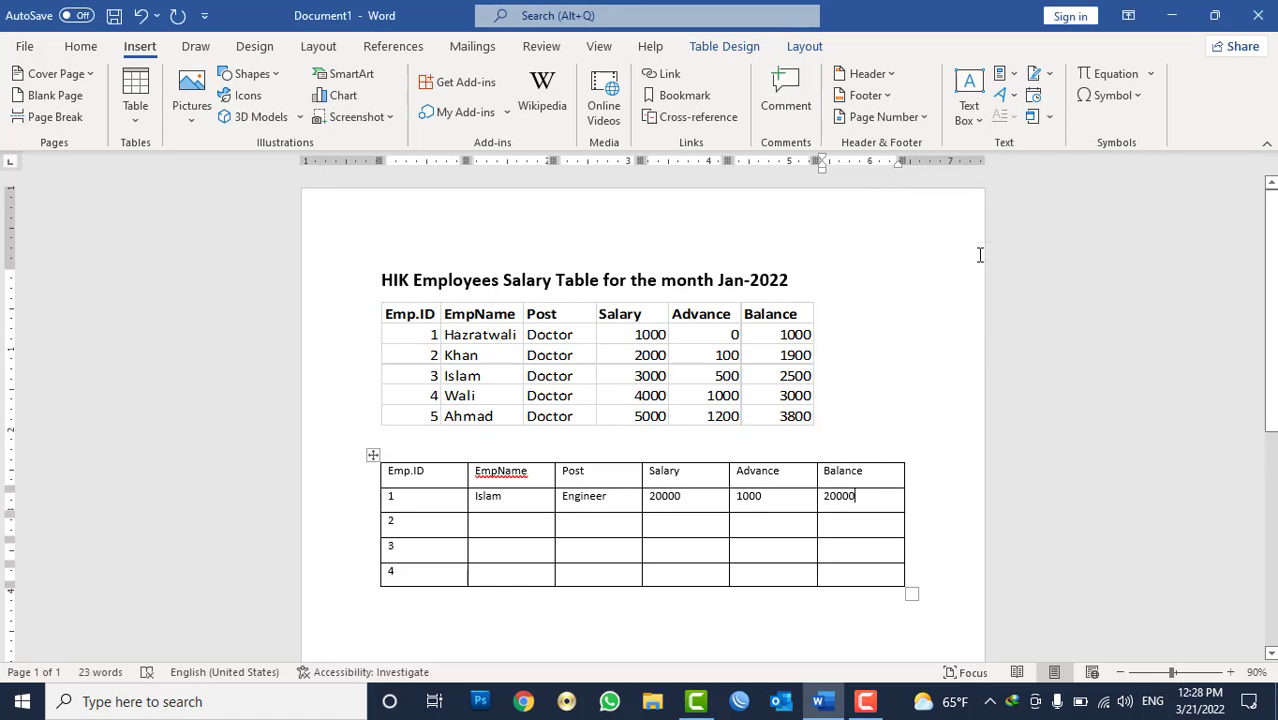
Undo the 20000 result, try another formula field giving 19000, then undo that too
{"action": "key", "text": "ctrl+z"}
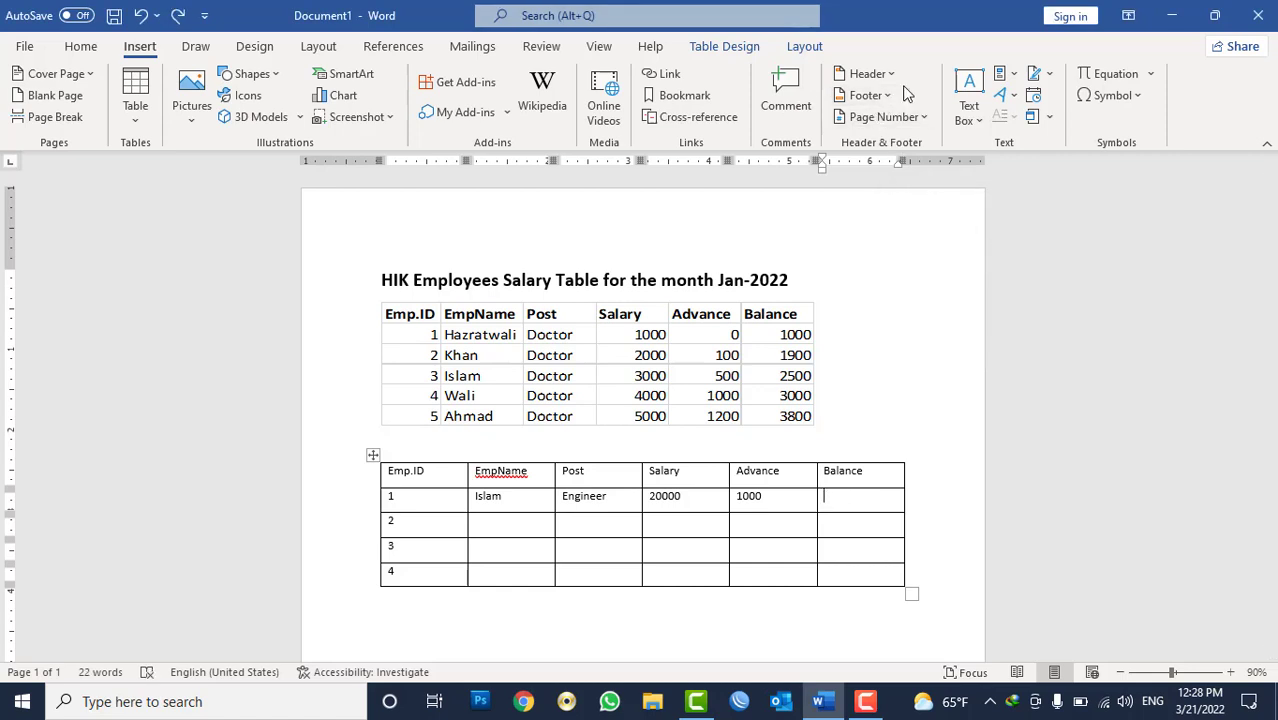
{"action": "left_click", "coordinate": [1008, 75]}
{"action": "left_click", "coordinate": [1035, 151]}
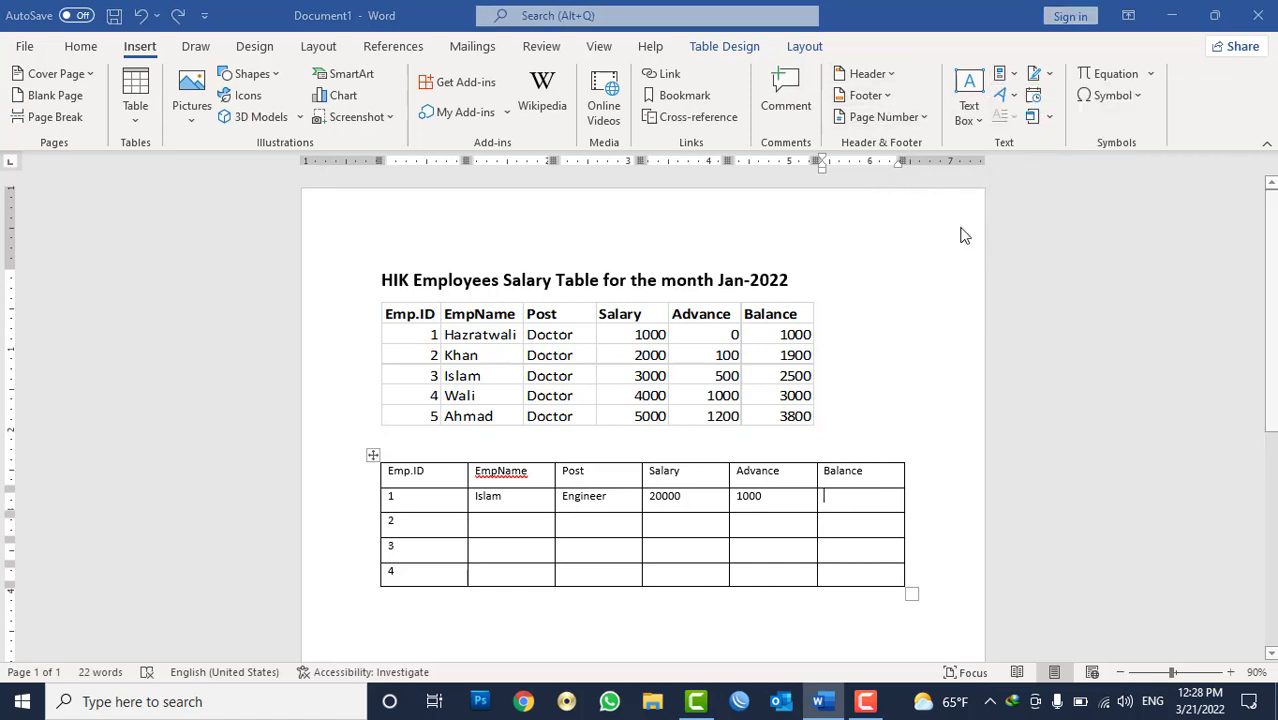
{"action": "left_click", "coordinate": [752, 314]}
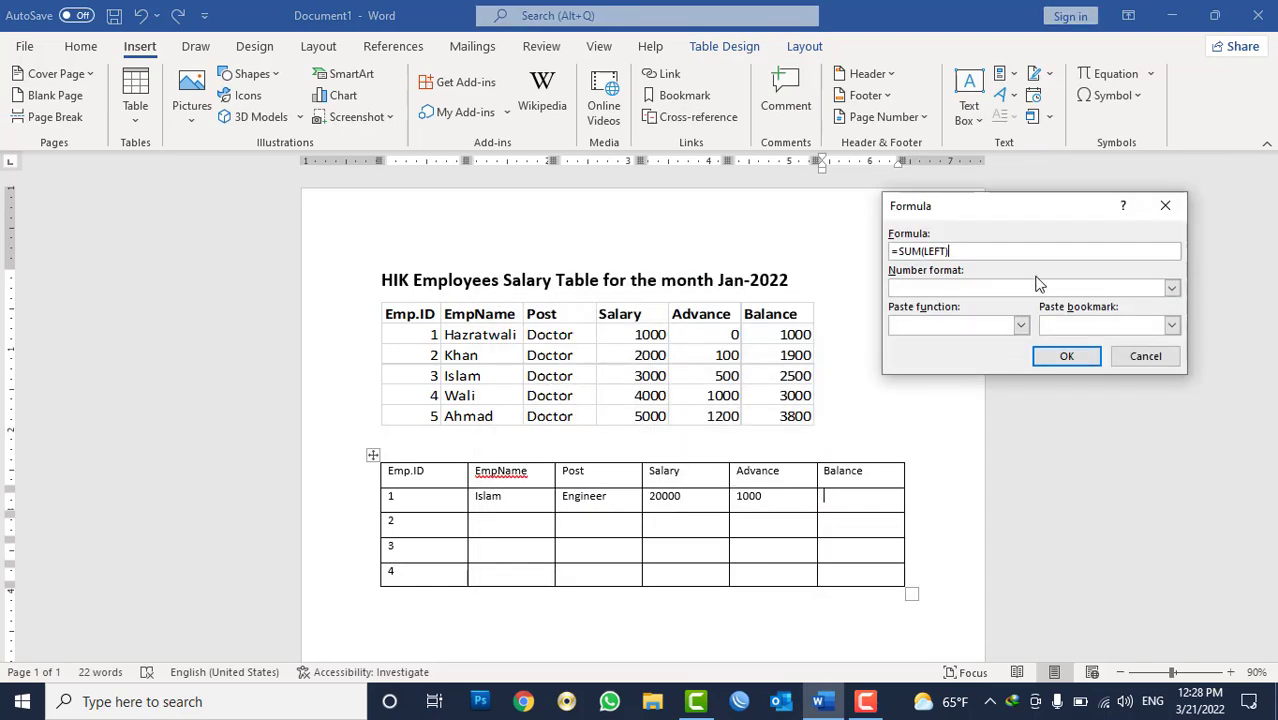
{"action": "type", "text": "-2000"}
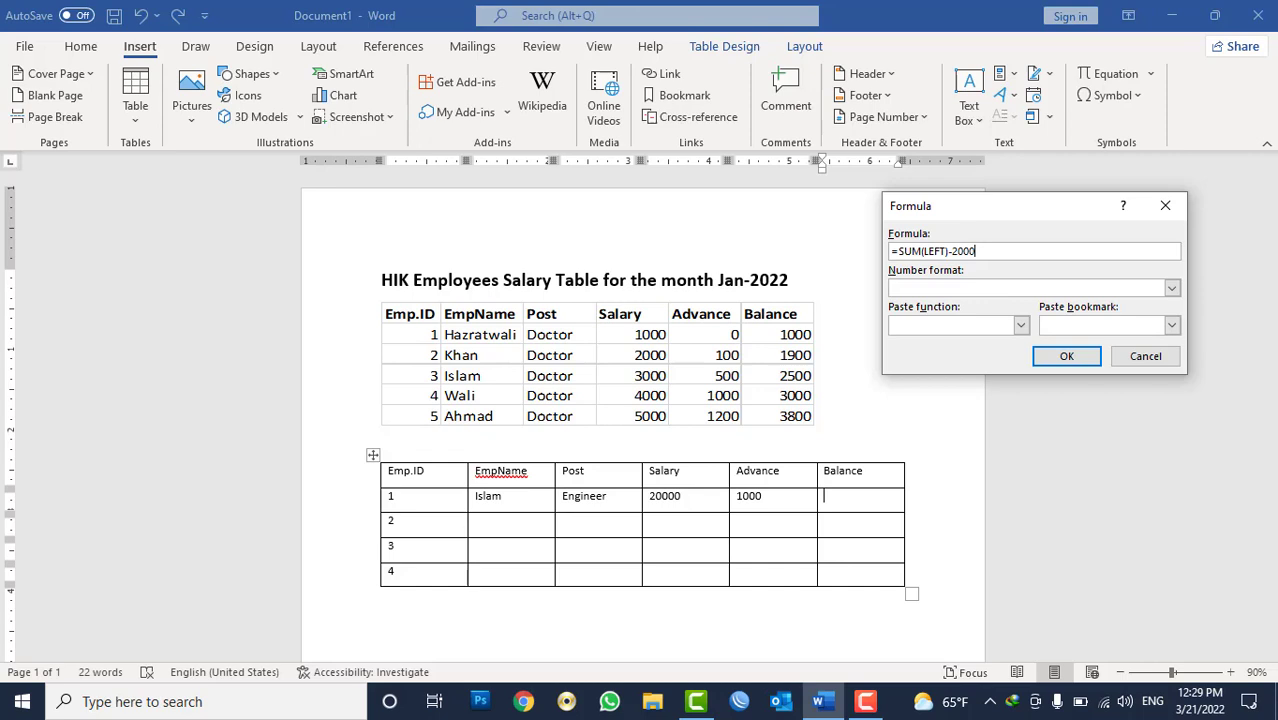
{"action": "key", "text": "Return"}
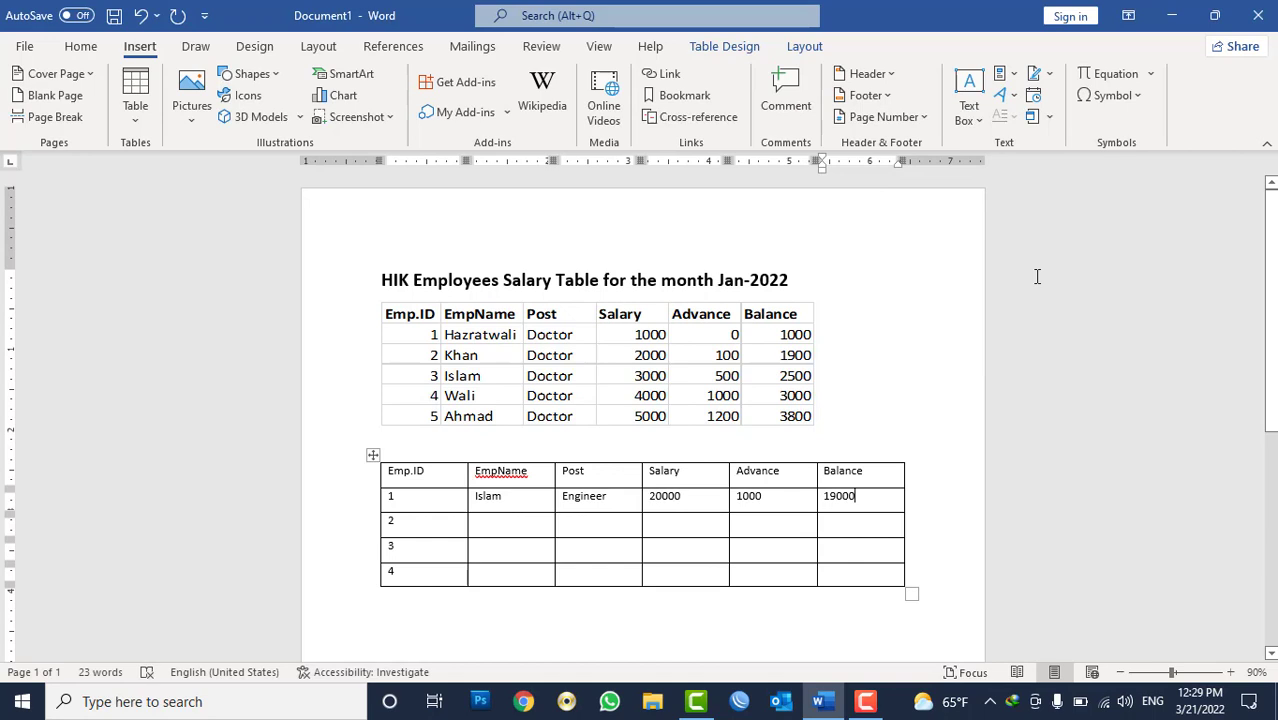
{"action": "key", "text": "ctrl+z"}
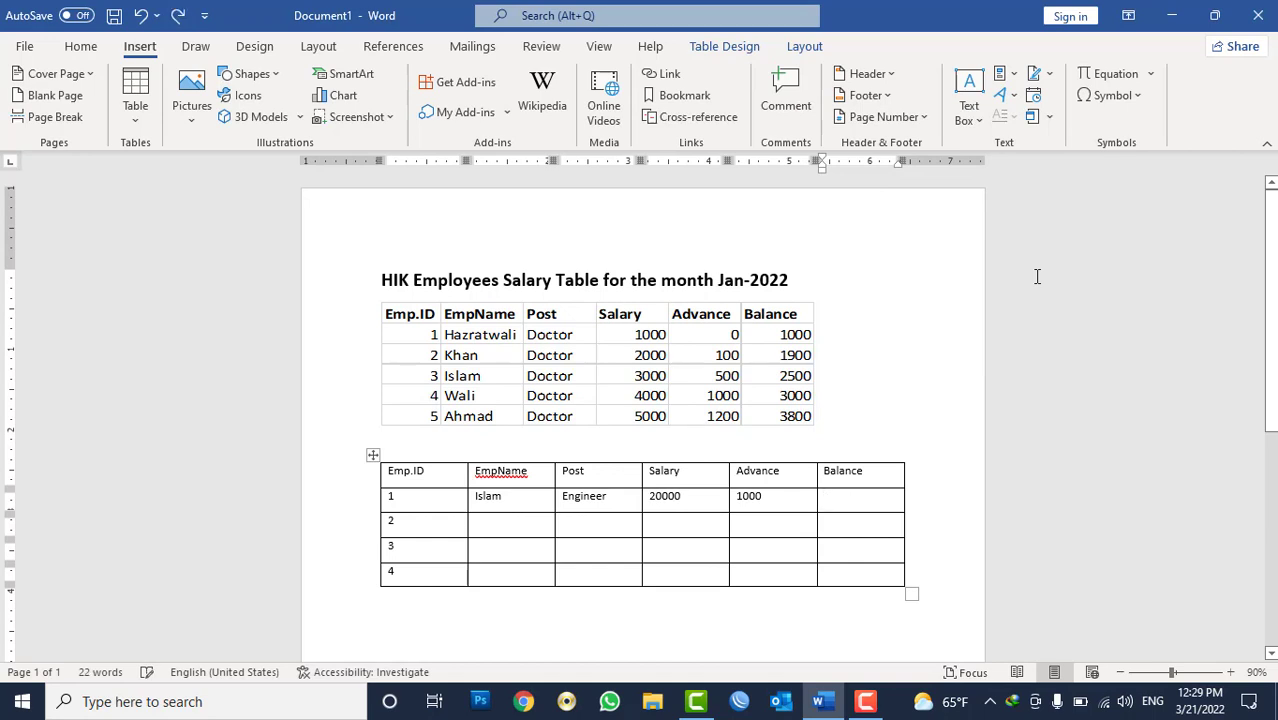
Rename the Advance header to Overtime and insert a =SUM(LEFT) formula in row 1's Balance cell
{"action": "double_click", "coordinate": [766, 472]}
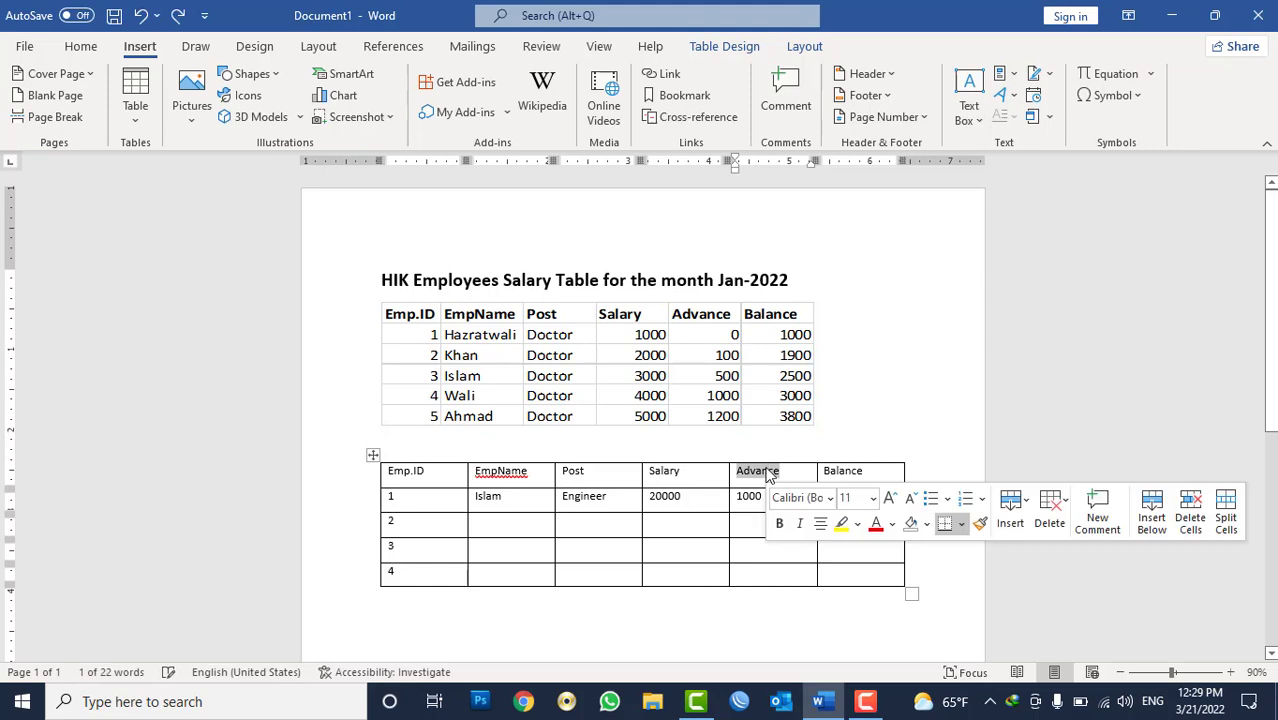
{"action": "type", "text": "Overtime"}
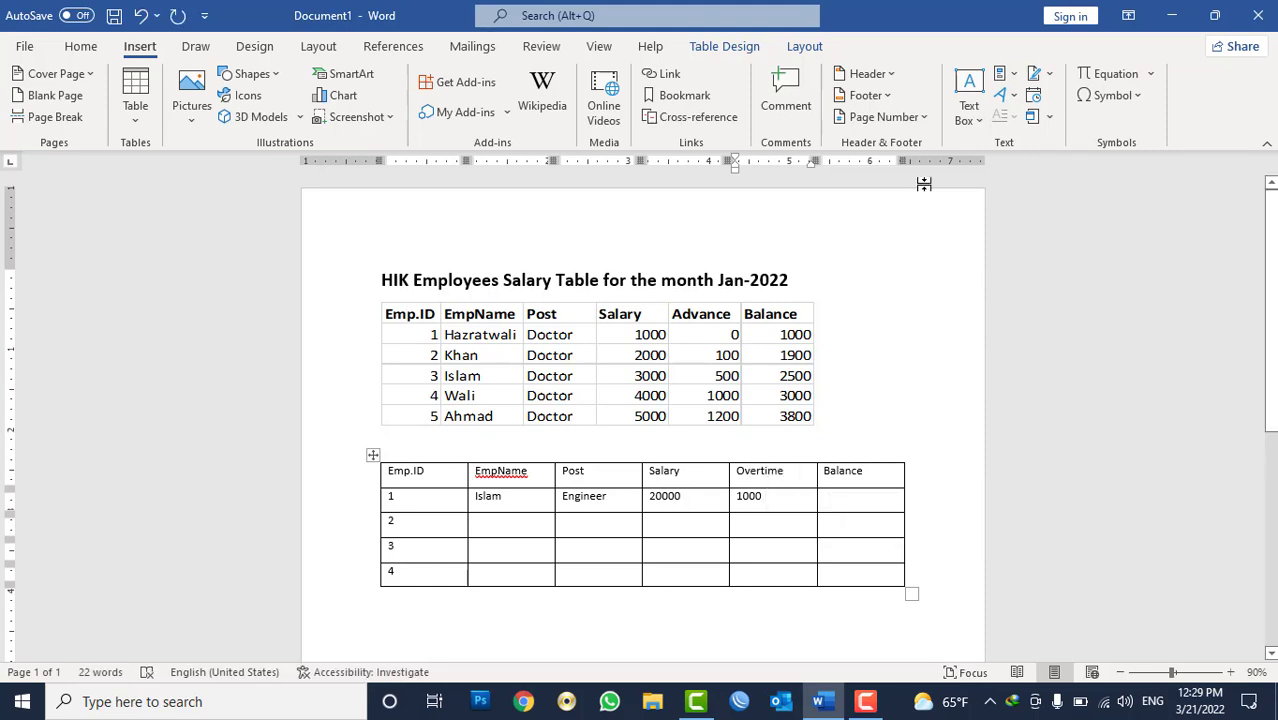
{"action": "left_click", "coordinate": [838, 500]}
{"action": "left_click", "coordinate": [1002, 74]}
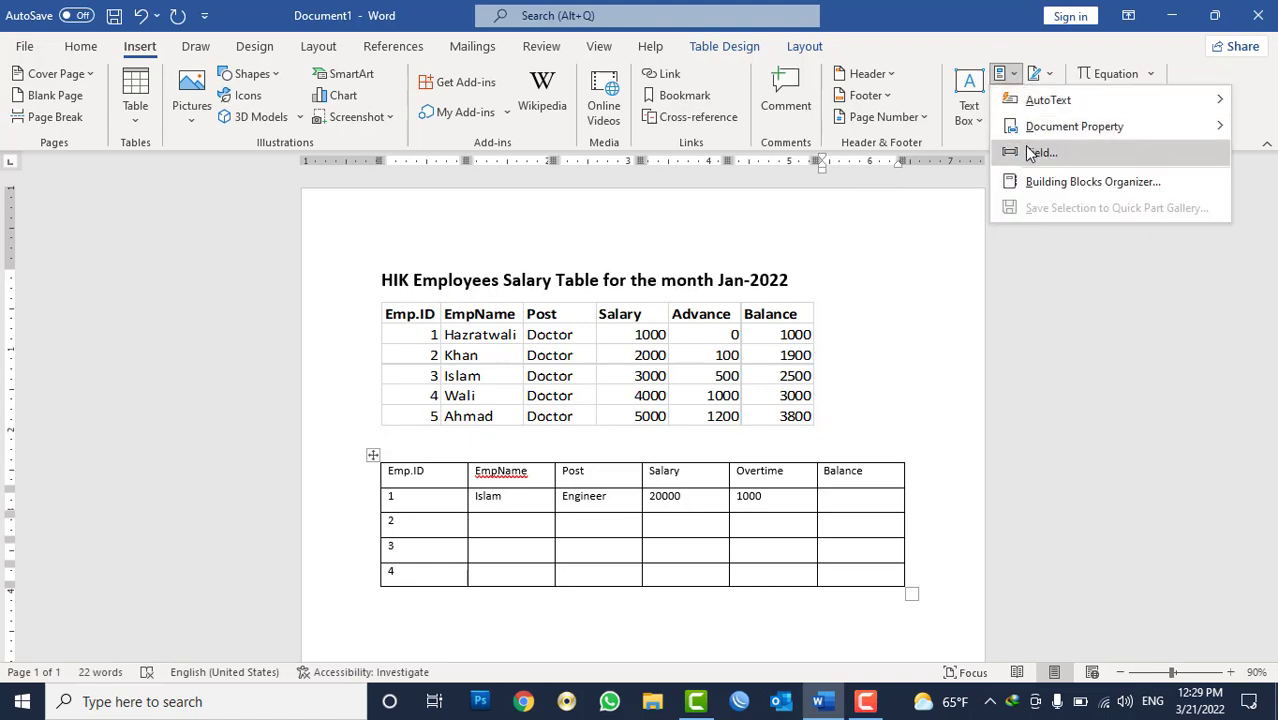
{"action": "left_click", "coordinate": [1030, 153]}
{"action": "left_click_drag", "start_coordinate": [700, 245], "coordinate": [857, 93]}
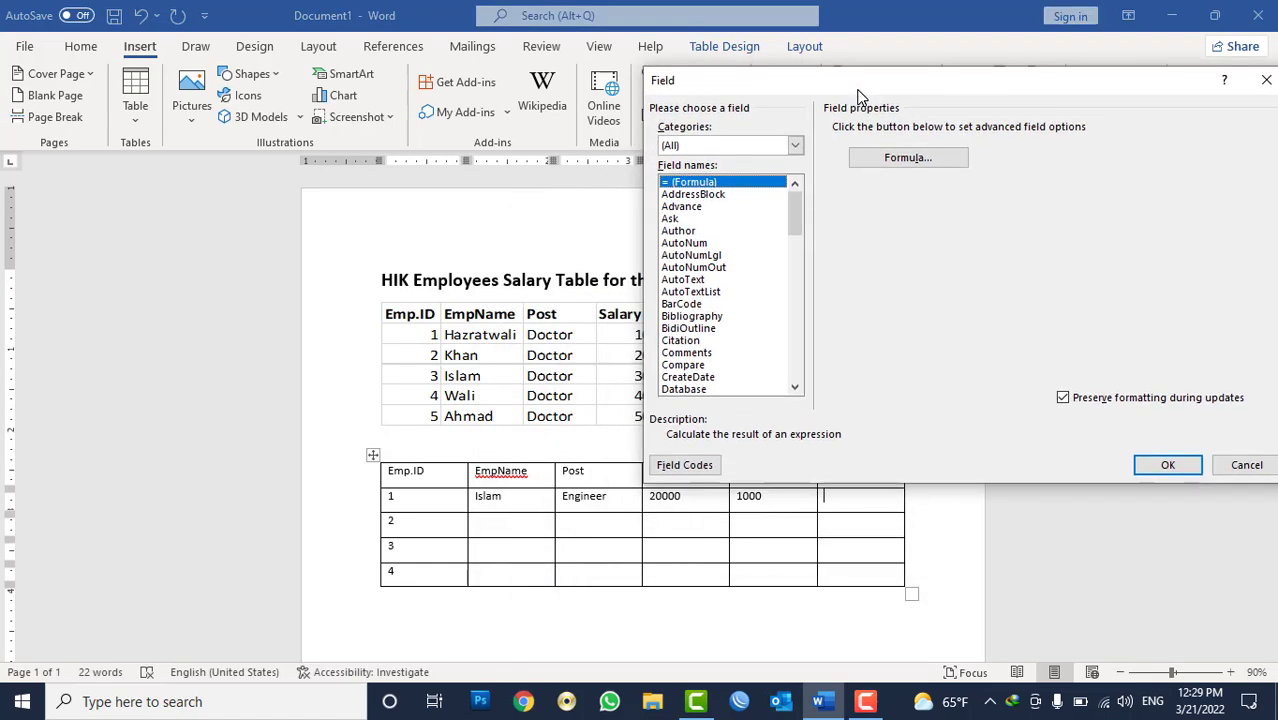
{"action": "left_click", "coordinate": [896, 166]}
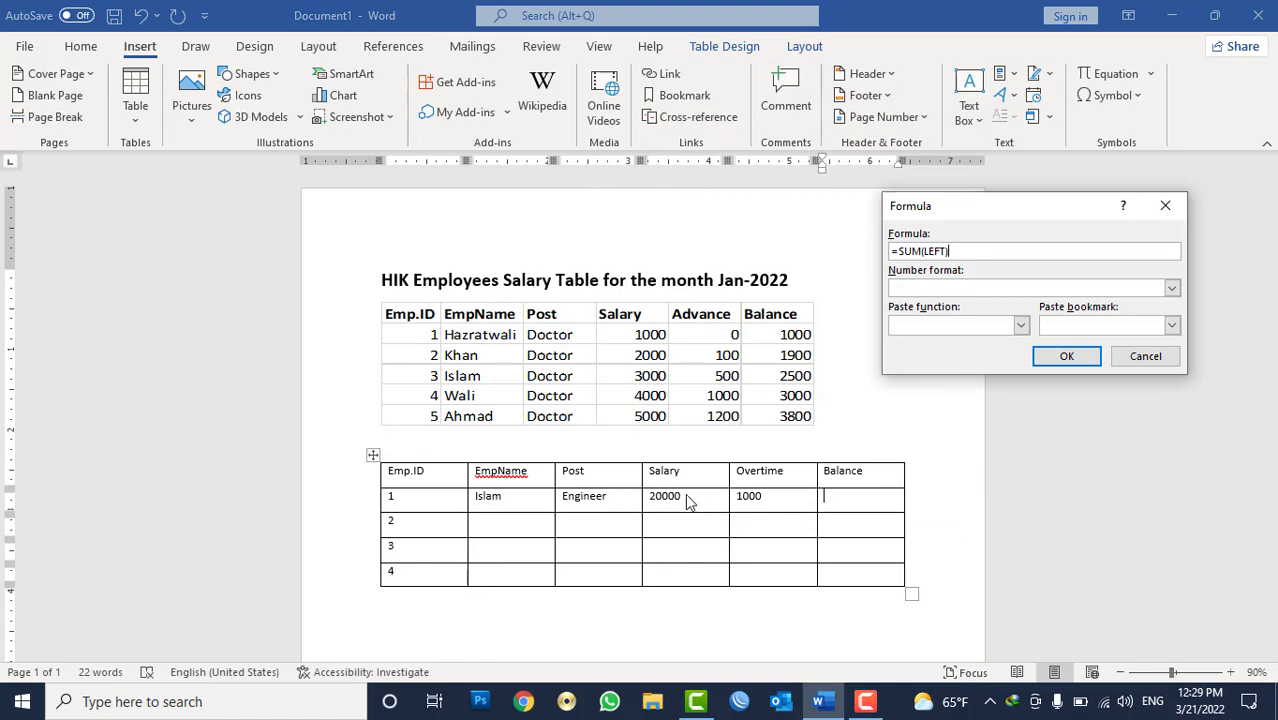
{"action": "left_click", "coordinate": [1062, 357]}
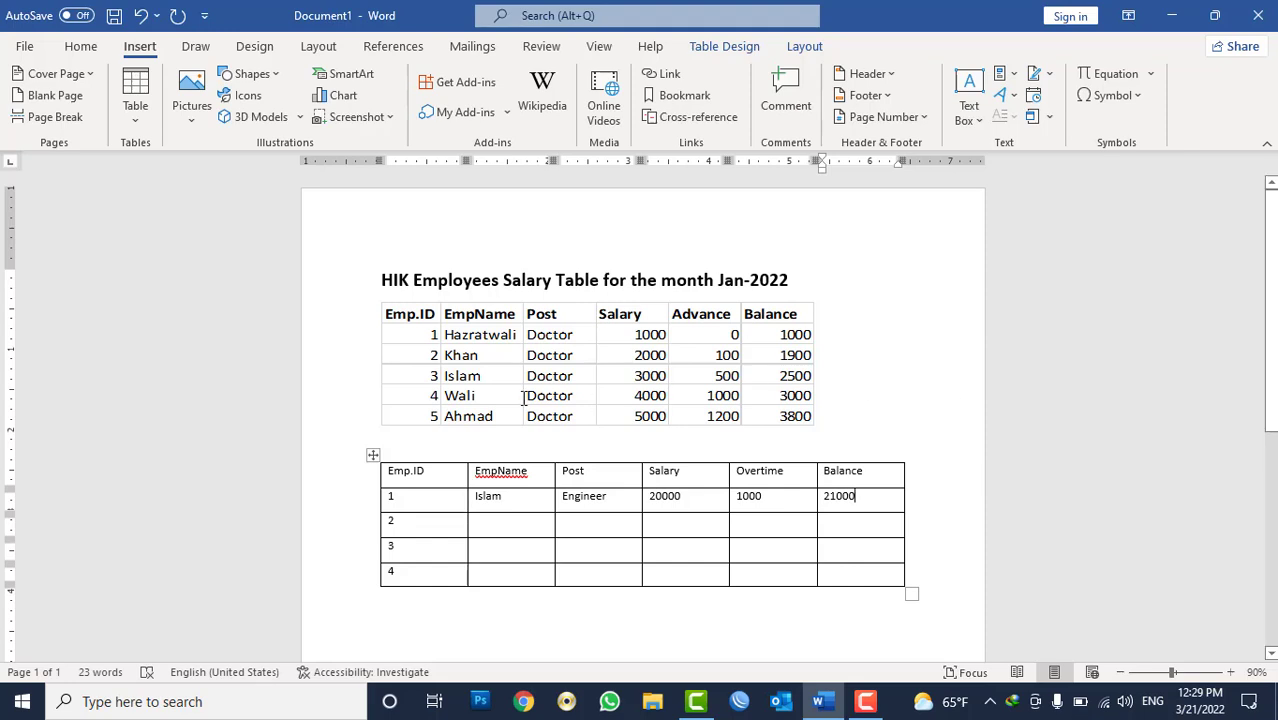
Delete the second table
{"action": "left_click", "coordinate": [373, 455]}
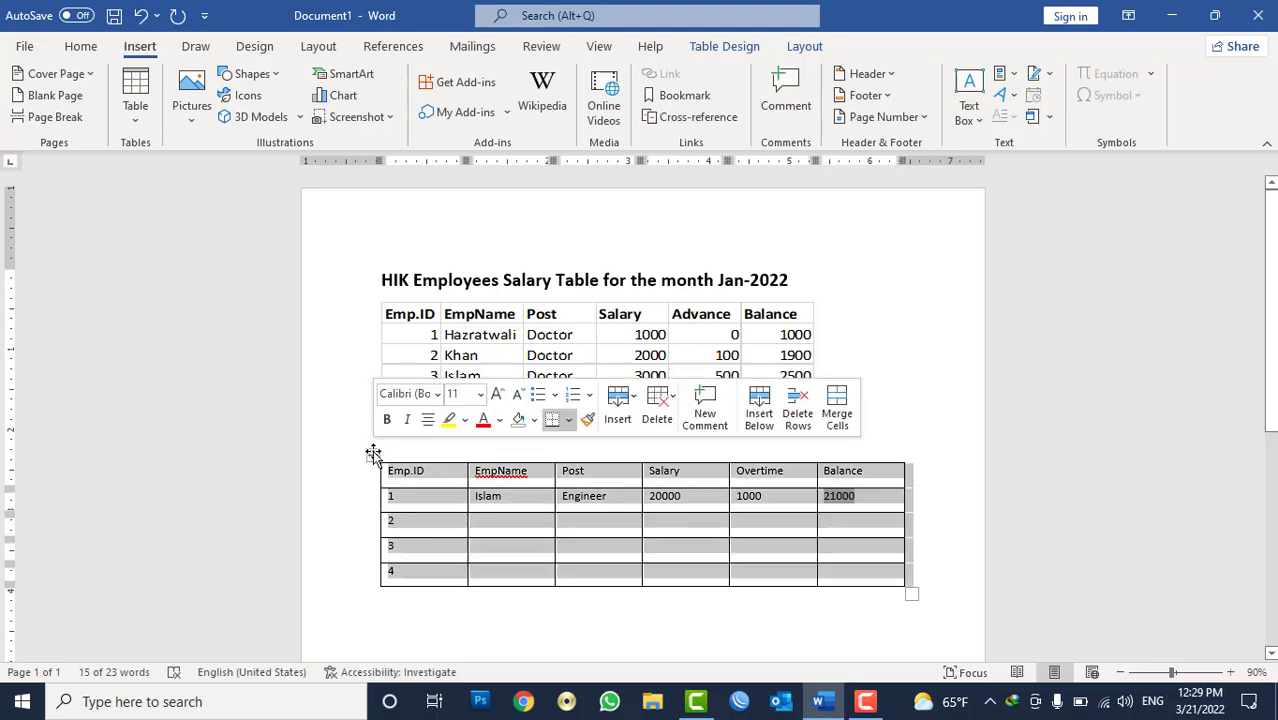
{"action": "right_click", "coordinate": [373, 455]}
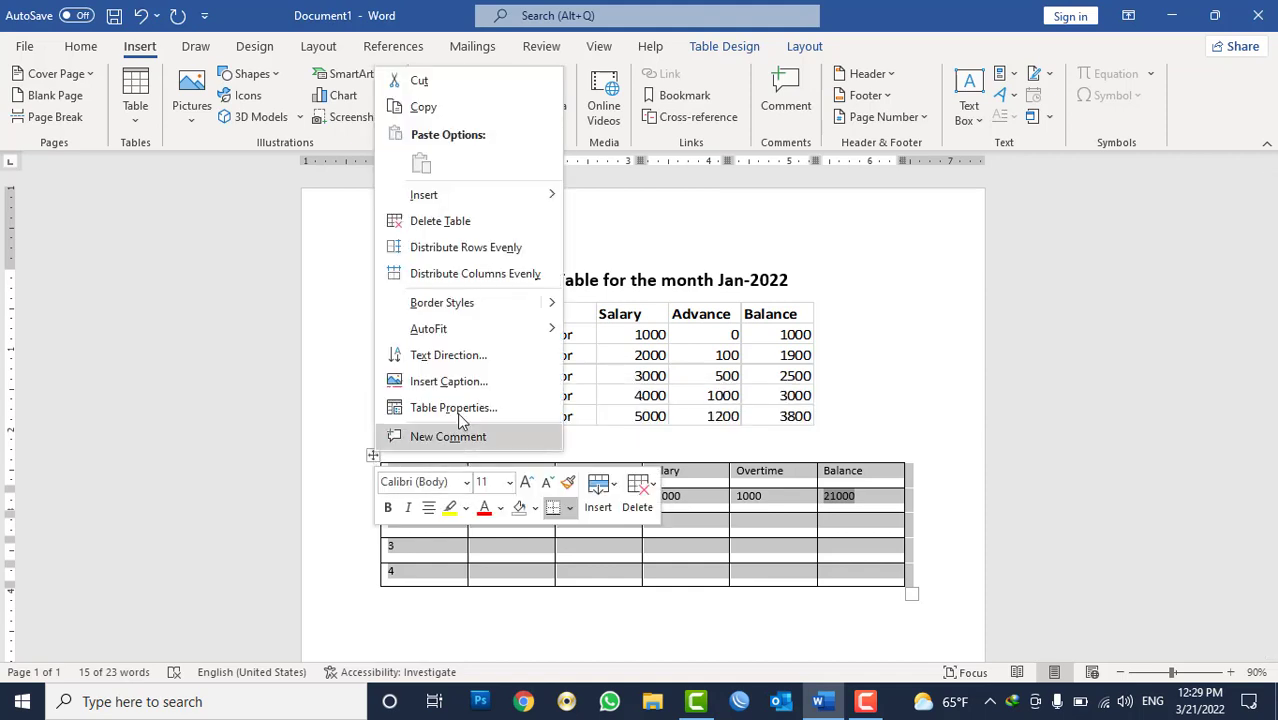
{"action": "left_click", "coordinate": [426, 229]}
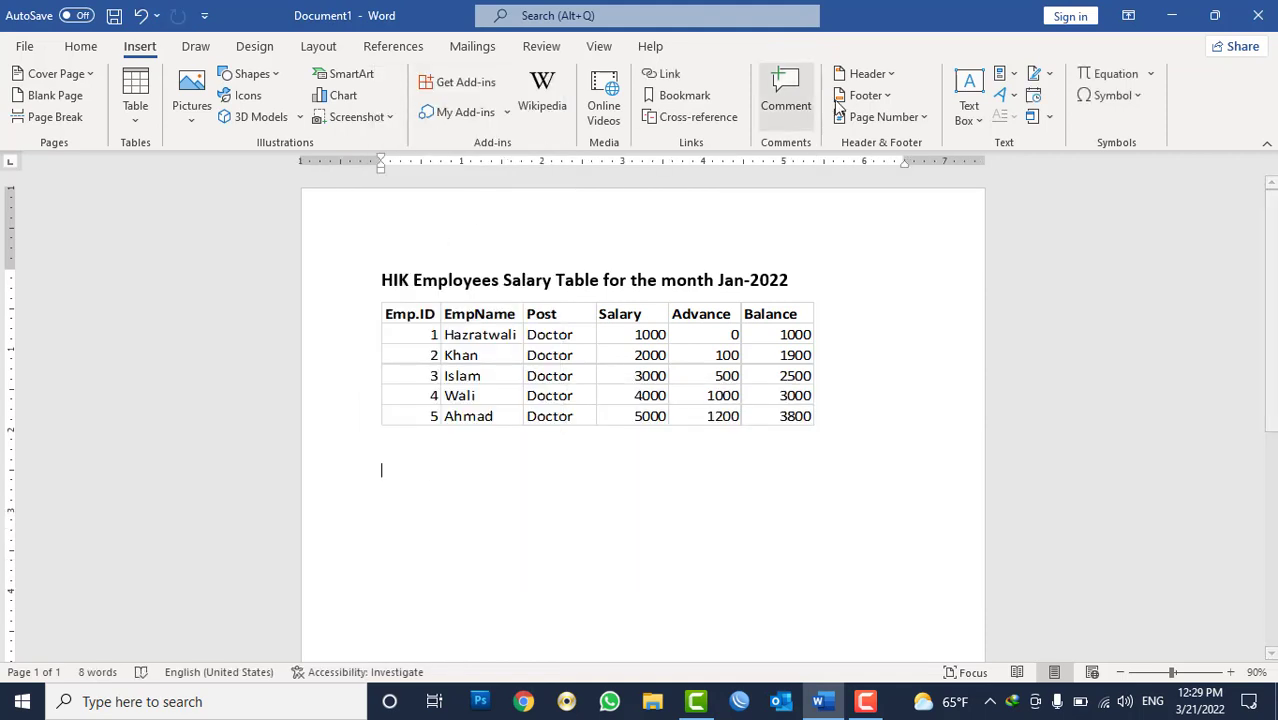
Select everything in the document and delete it, leaving a blank page
{"action": "left_click", "coordinate": [1049, 117]}
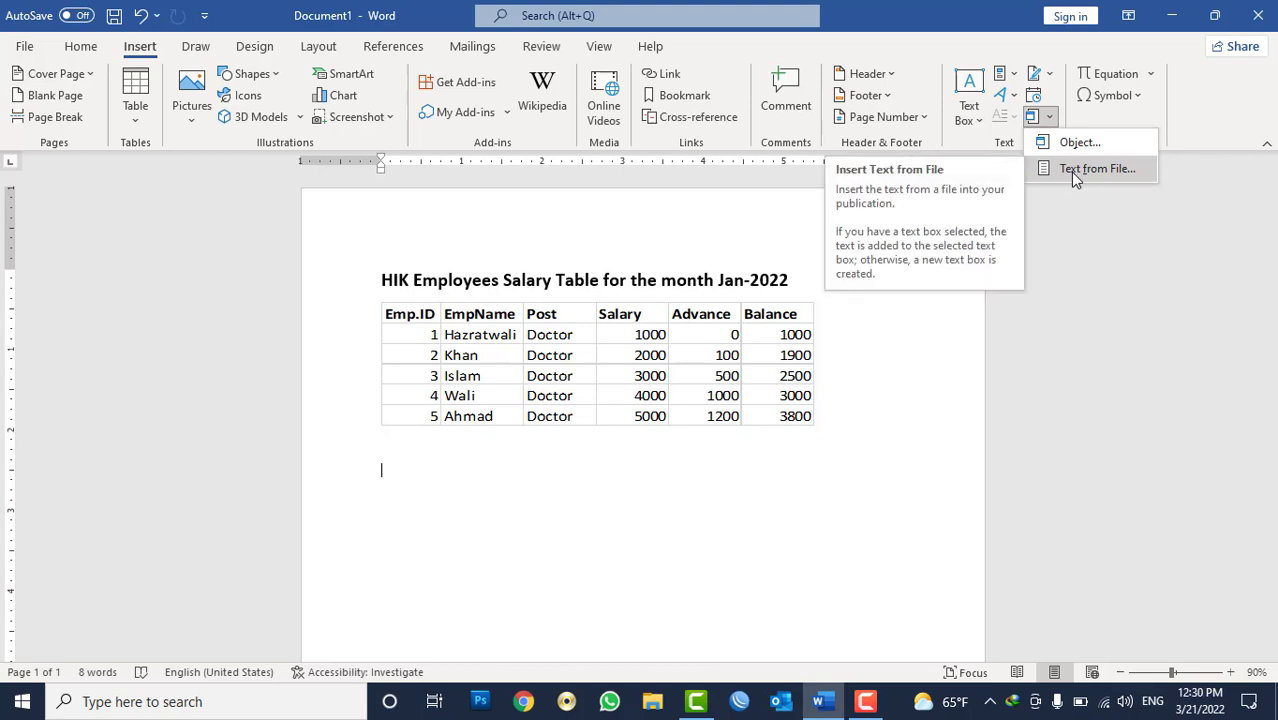
{"action": "left_click", "coordinate": [760, 520]}
{"action": "key", "text": "ctrl+a"}
{"action": "key", "text": "Delete"}
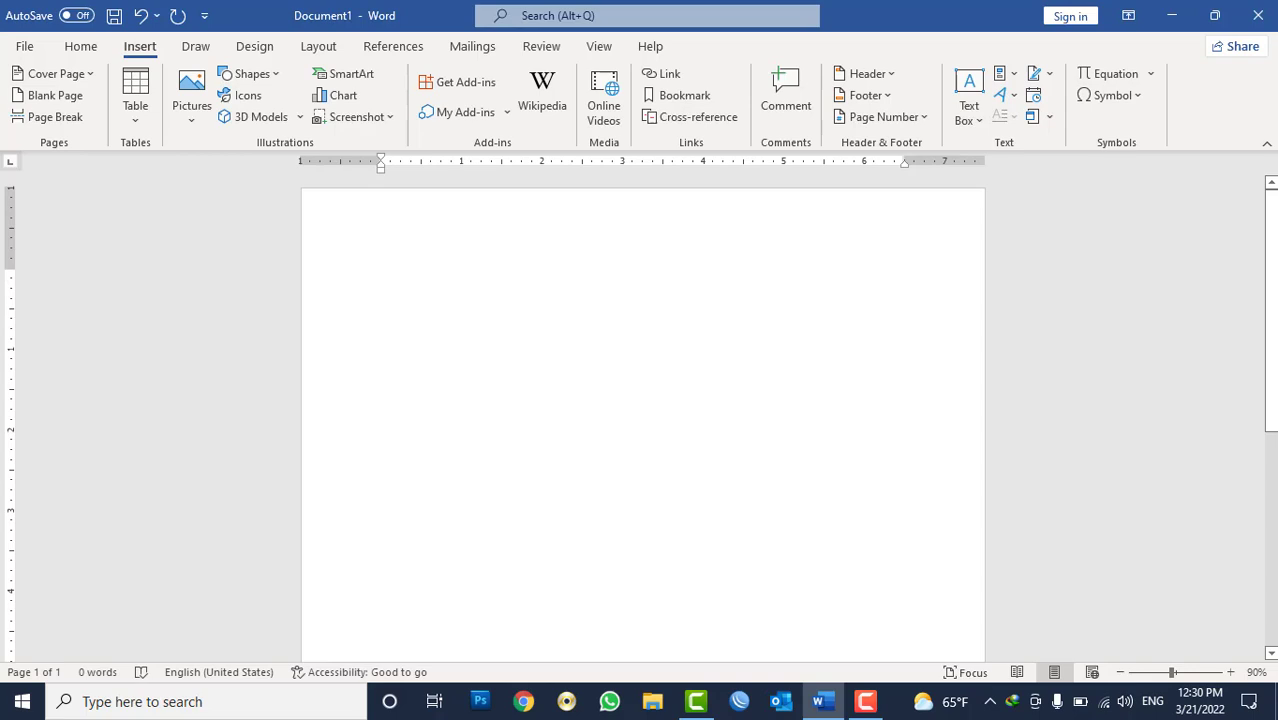
Type the heading Afghanistan and generate sample paragraphs below it with =rand
{"action": "type", "text": "Afghanistan"}
{"action": "key", "text": "Return"}
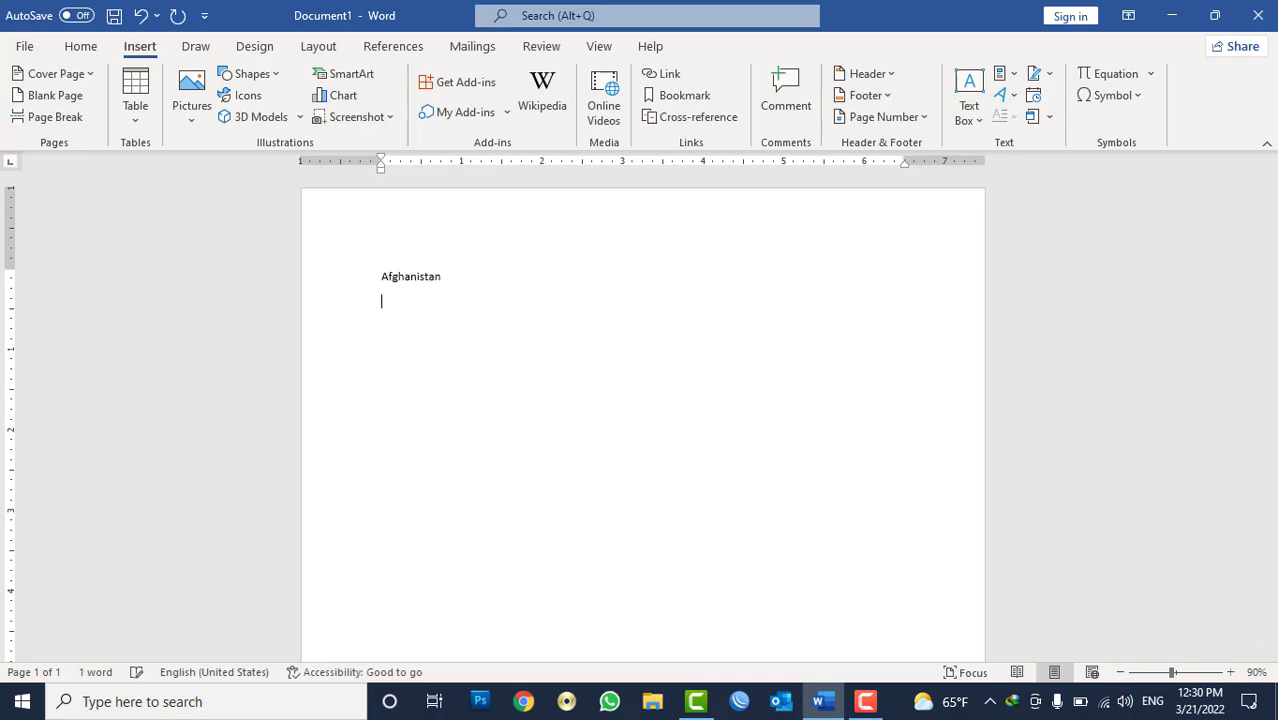
{"action": "type", "text": "=rand("}
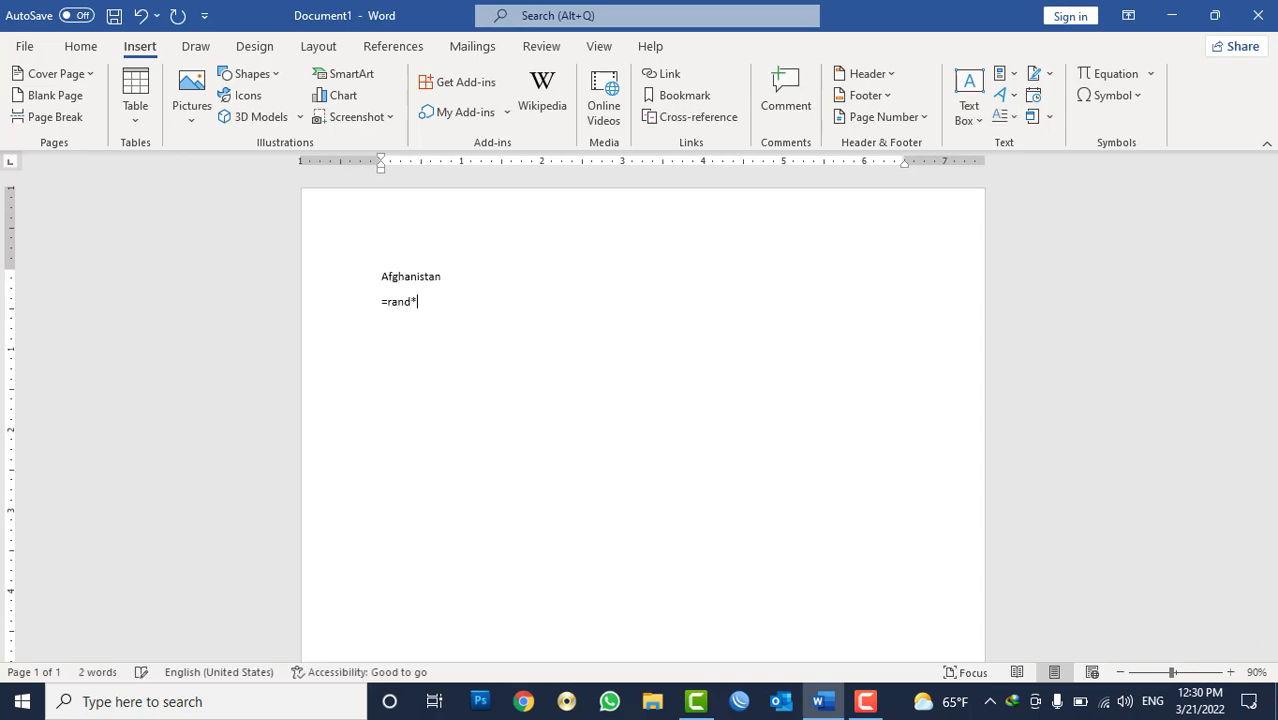
{"action": "key", "text": "Return"}
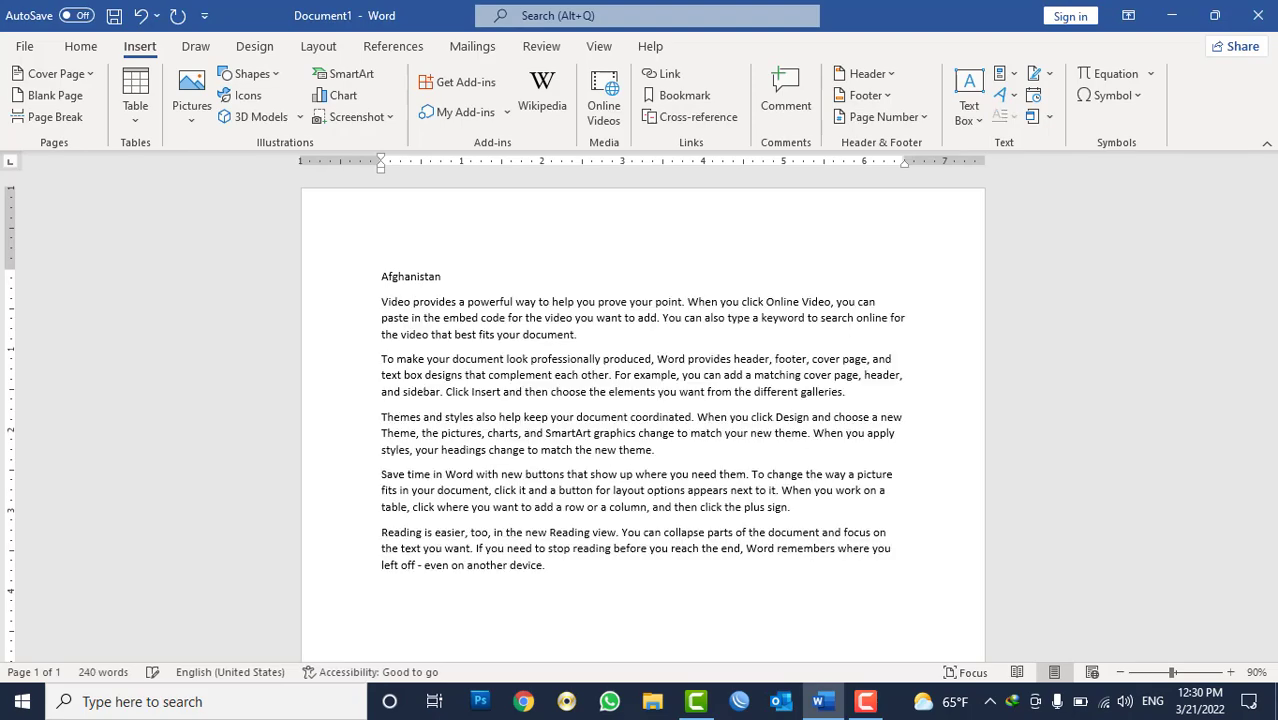
Make the Afghanistan heading bold and larger
{"action": "double_click", "coordinate": [416, 276]}
{"action": "key", "text": "ctrl+b"}
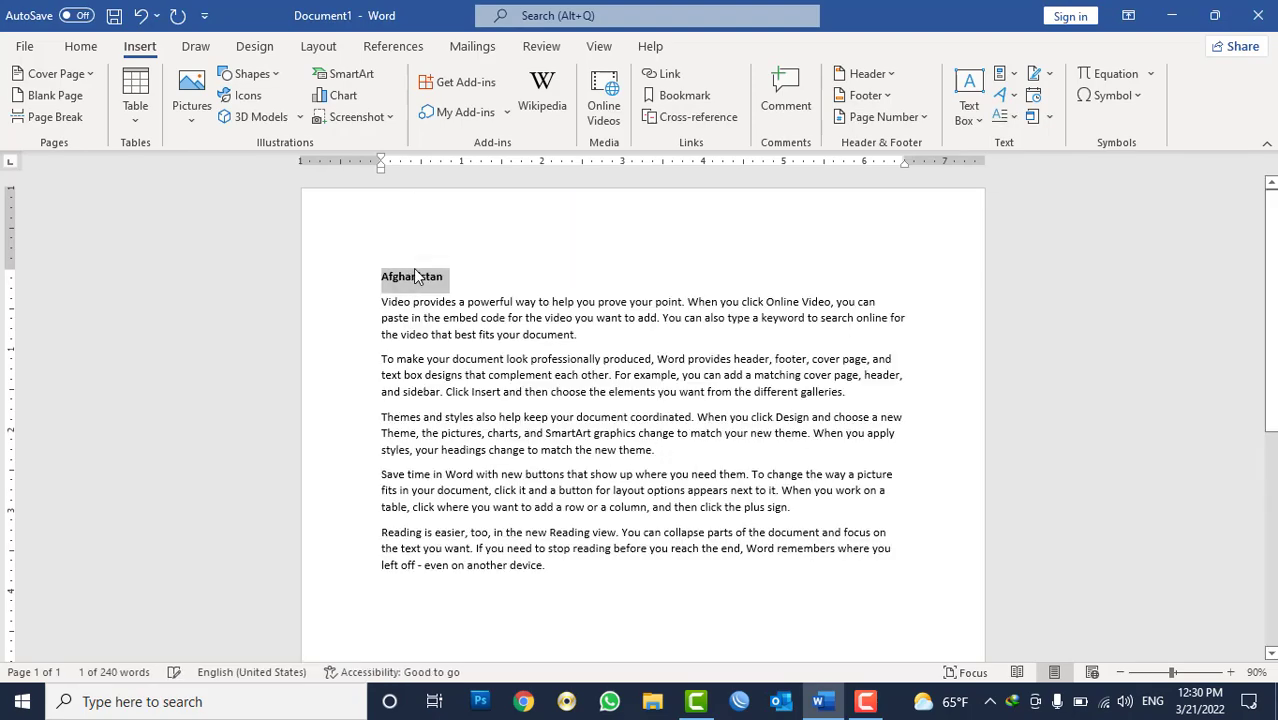
{"action": "key", "text": "ctrl+shift+period"}
{"action": "key", "text": "ctrl+shift+period"}
{"action": "key", "text": "ctrl+shift+period"}
{"action": "key", "text": "ctrl+shift+period"}
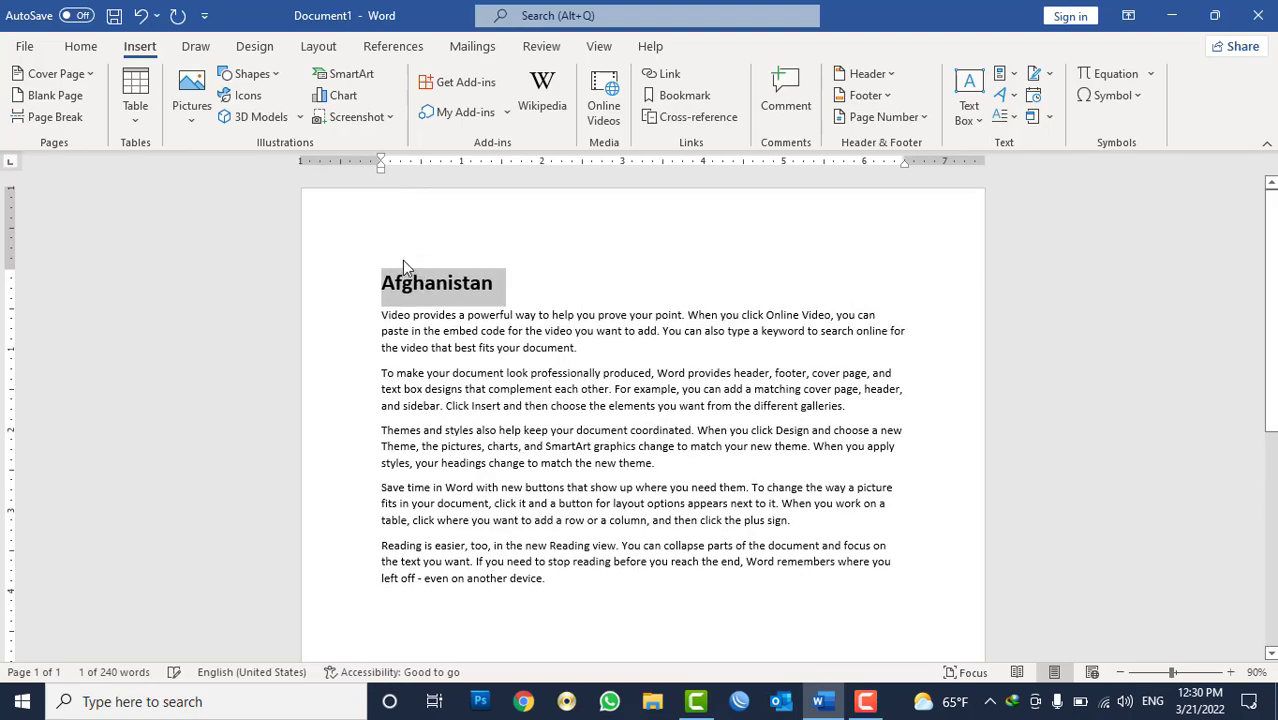
Justify all the sample body paragraphs
{"action": "double_click", "coordinate": [515, 503]}
{"action": "triple_click", "coordinate": [515, 503]}
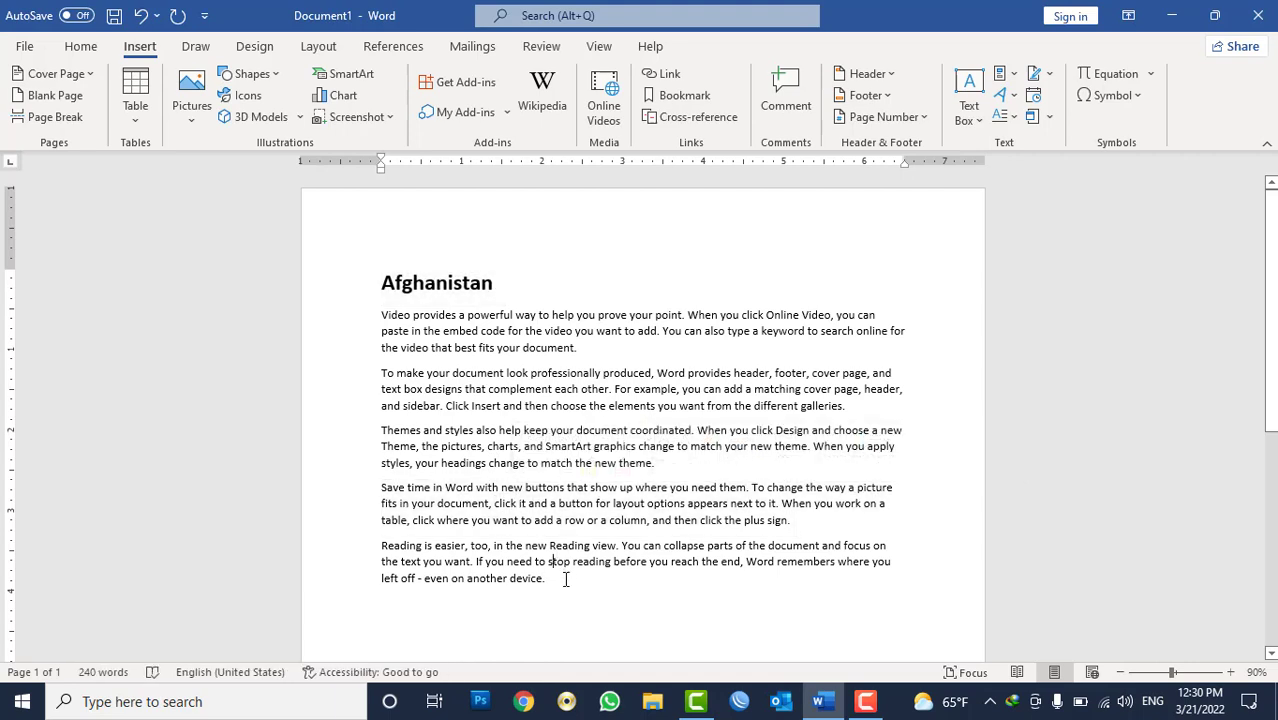
{"action": "left_click_drag", "start_coordinate": [550, 580], "coordinate": [372, 316]}
{"action": "key", "text": "ctrl+j"}
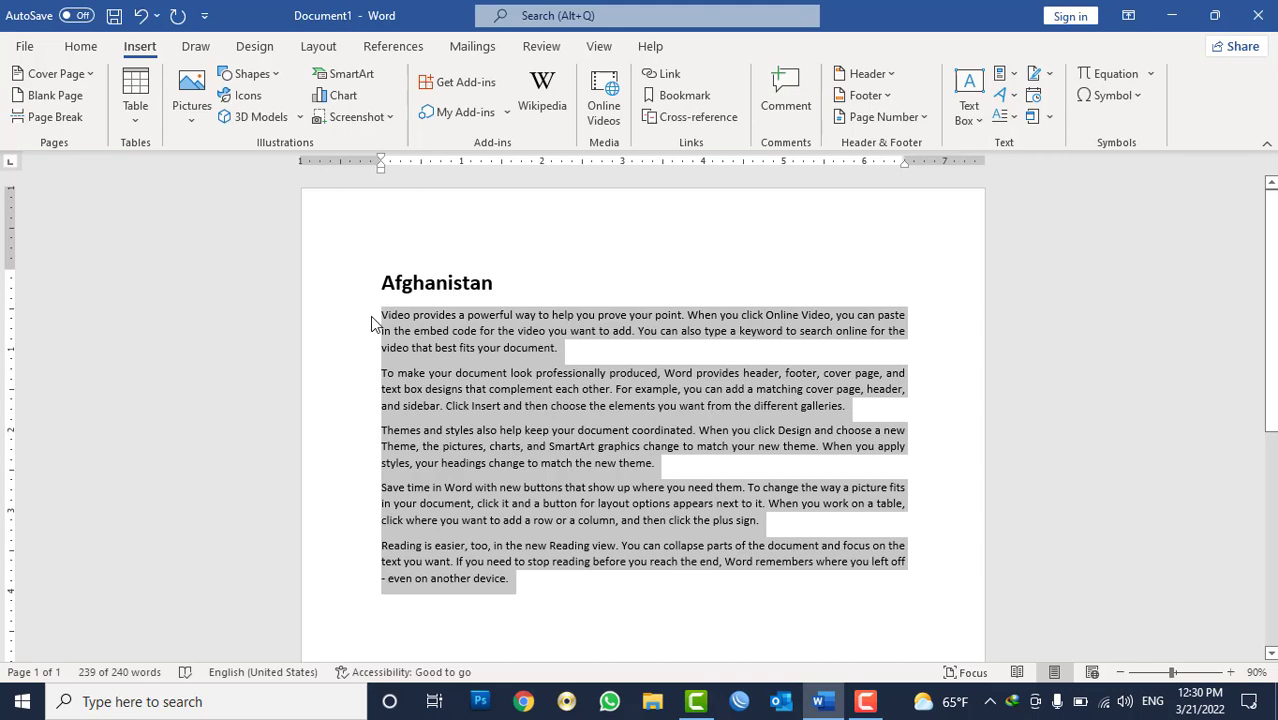
{"action": "key", "text": "ctrl+s"}
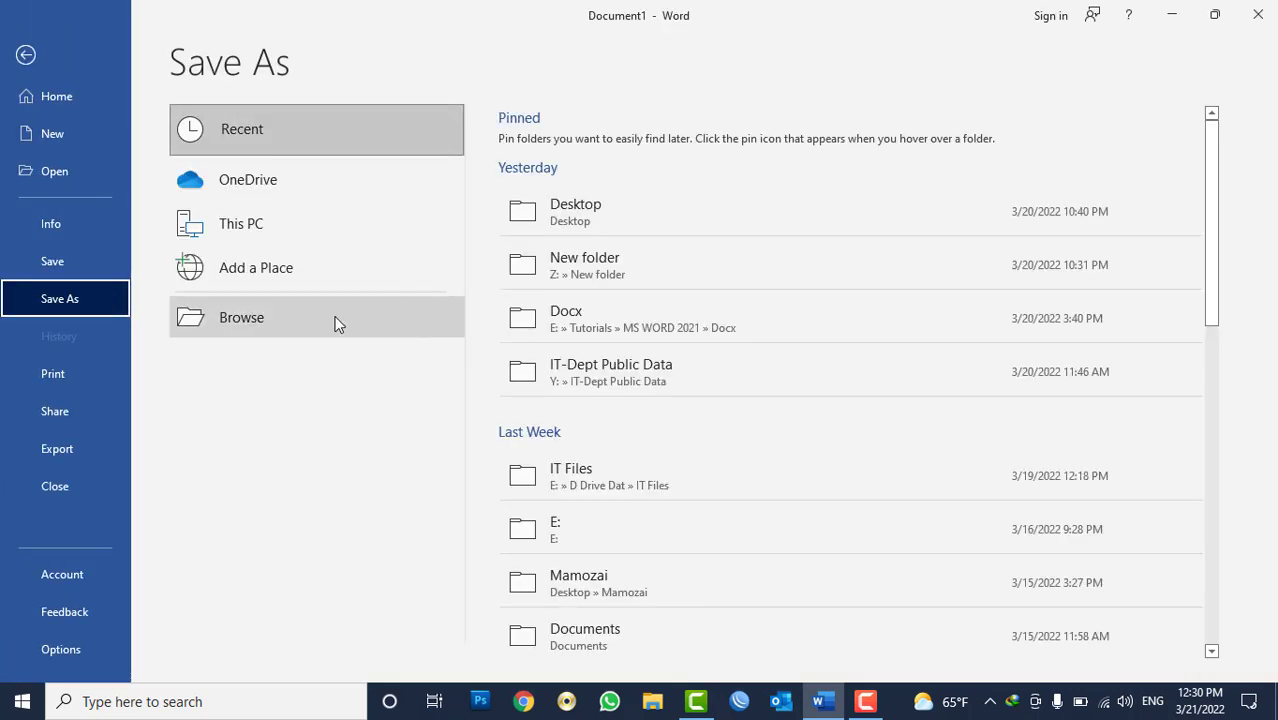
Save the file as Afghanistan on the Desktop, close it, and create new blank Document2
{"action": "left_click", "coordinate": [337, 322]}
{"action": "left_click", "coordinate": [90, 161]}
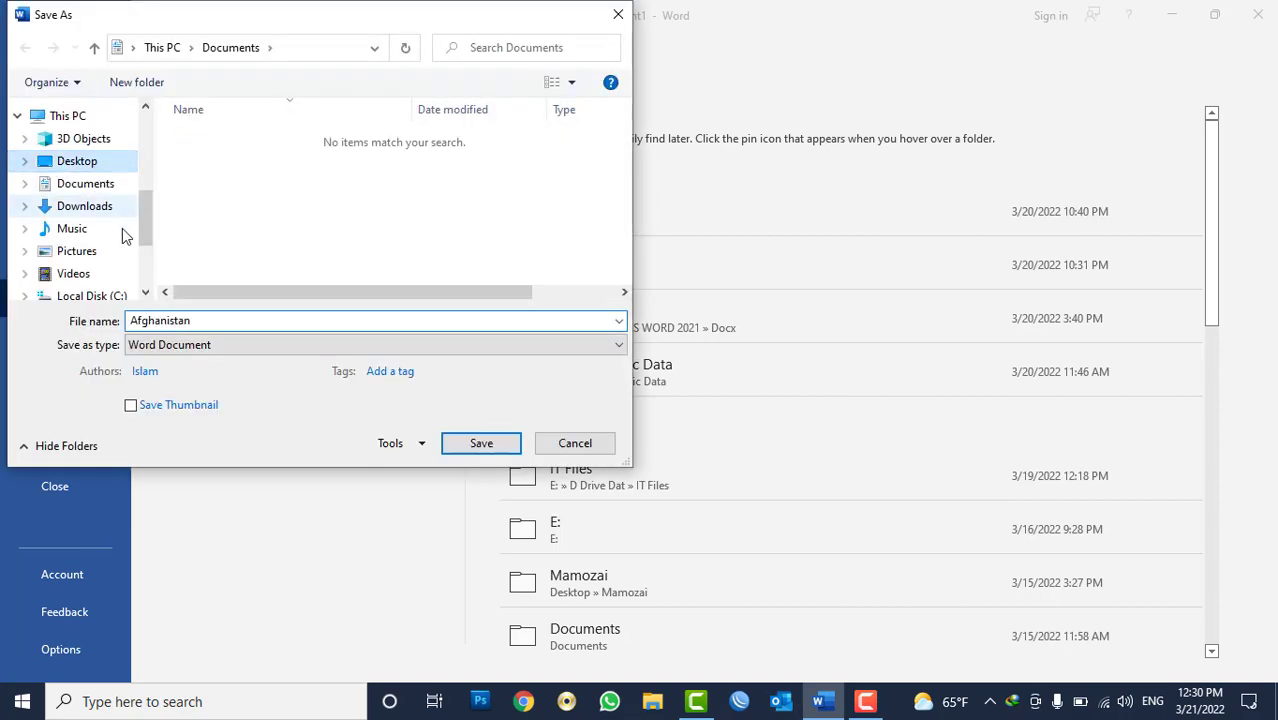
{"action": "left_click", "coordinate": [473, 445]}
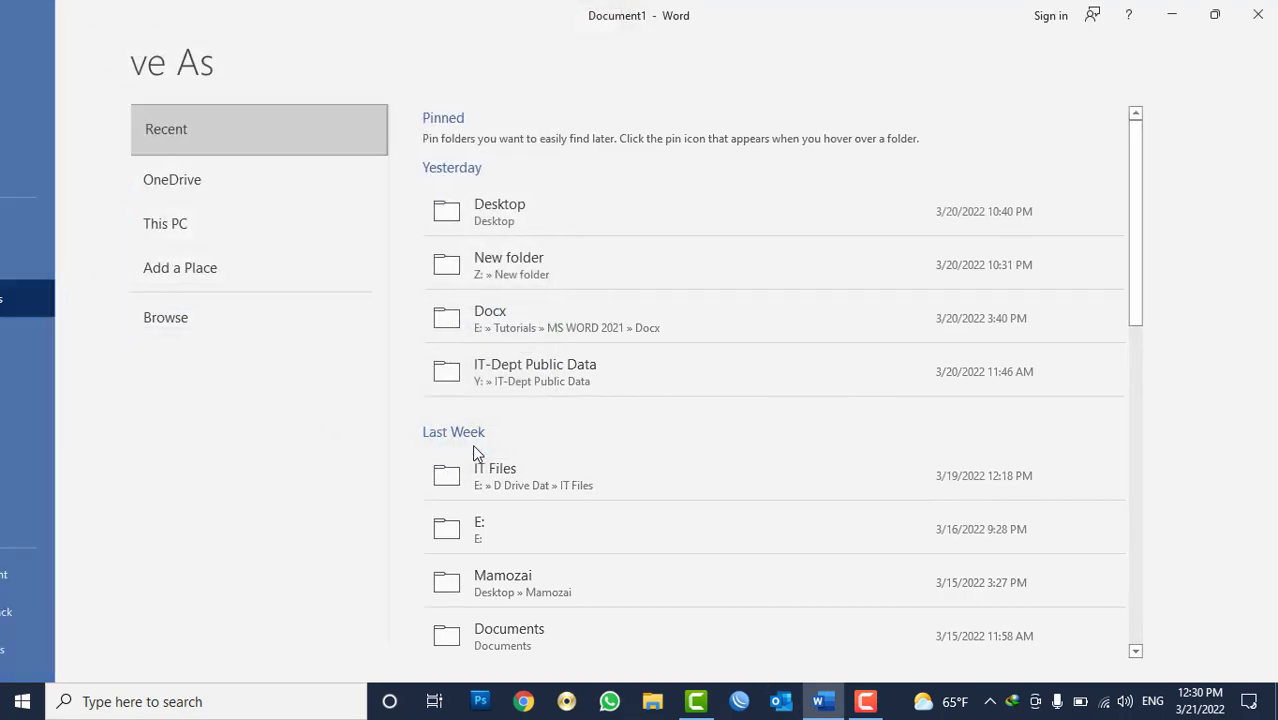
{"action": "key", "text": "ctrl+w"}
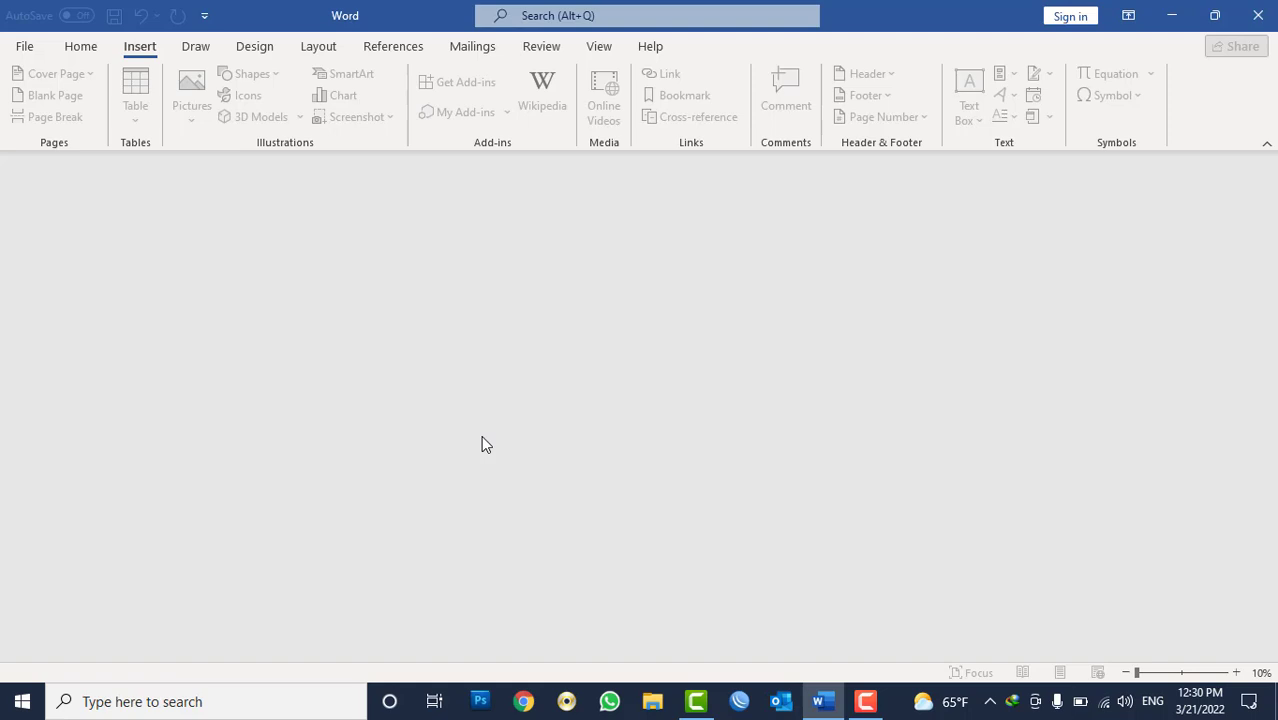
{"action": "key", "text": "ctrl+n"}
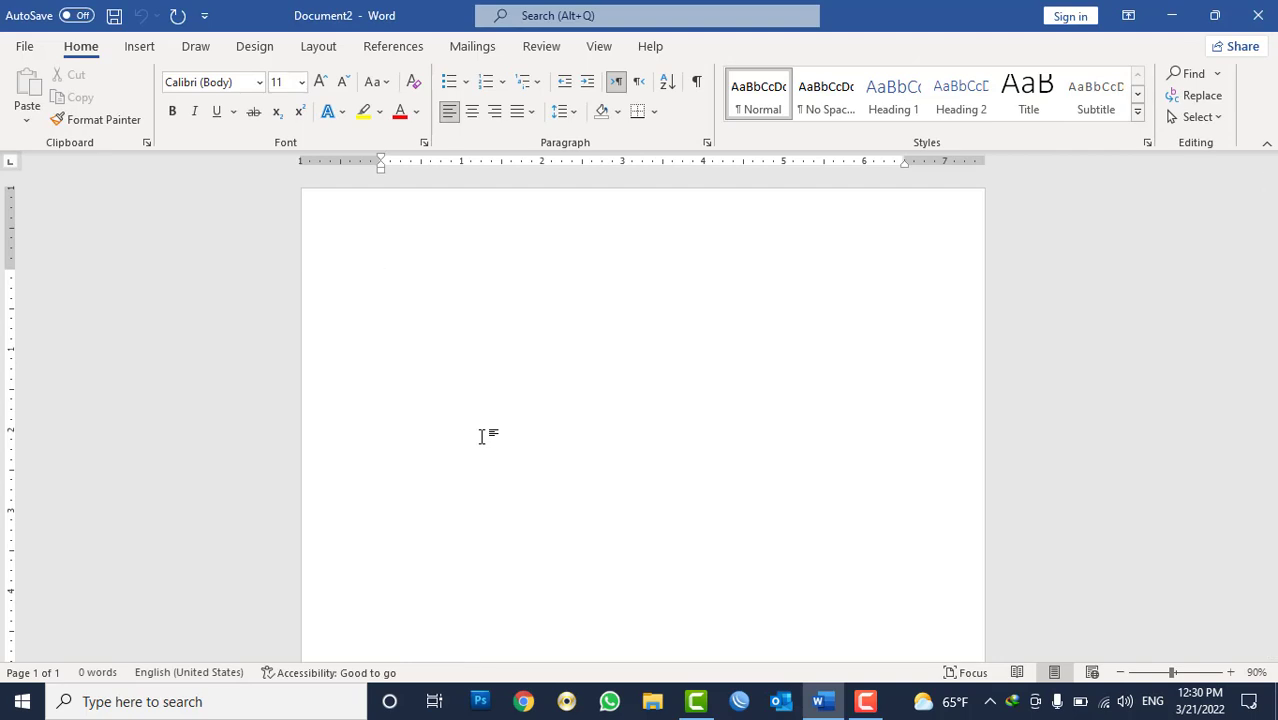
Type the Nangarhar heading, generate =rand() sample paragraphs, and justify them
{"action": "type", "text": "Nan"}
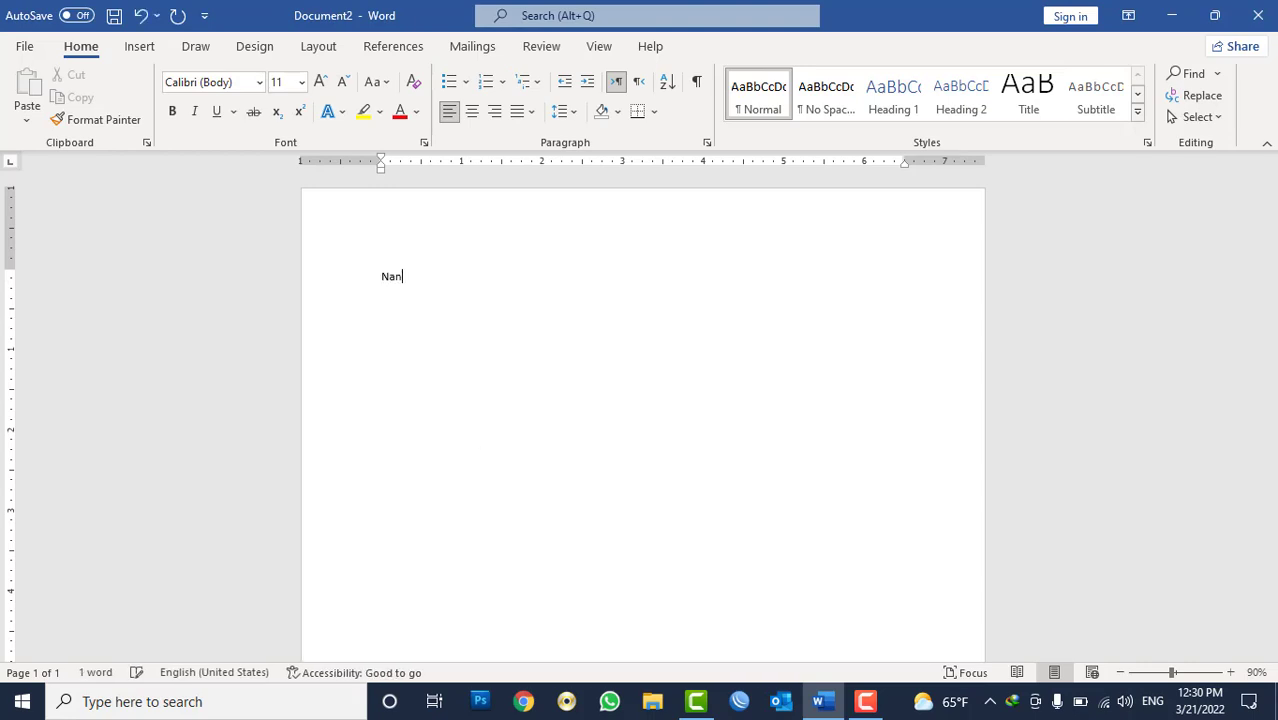
{"action": "type", "text": "garhar"}
{"action": "key", "text": "Return"}
{"action": "type", "text": "=rand()"}
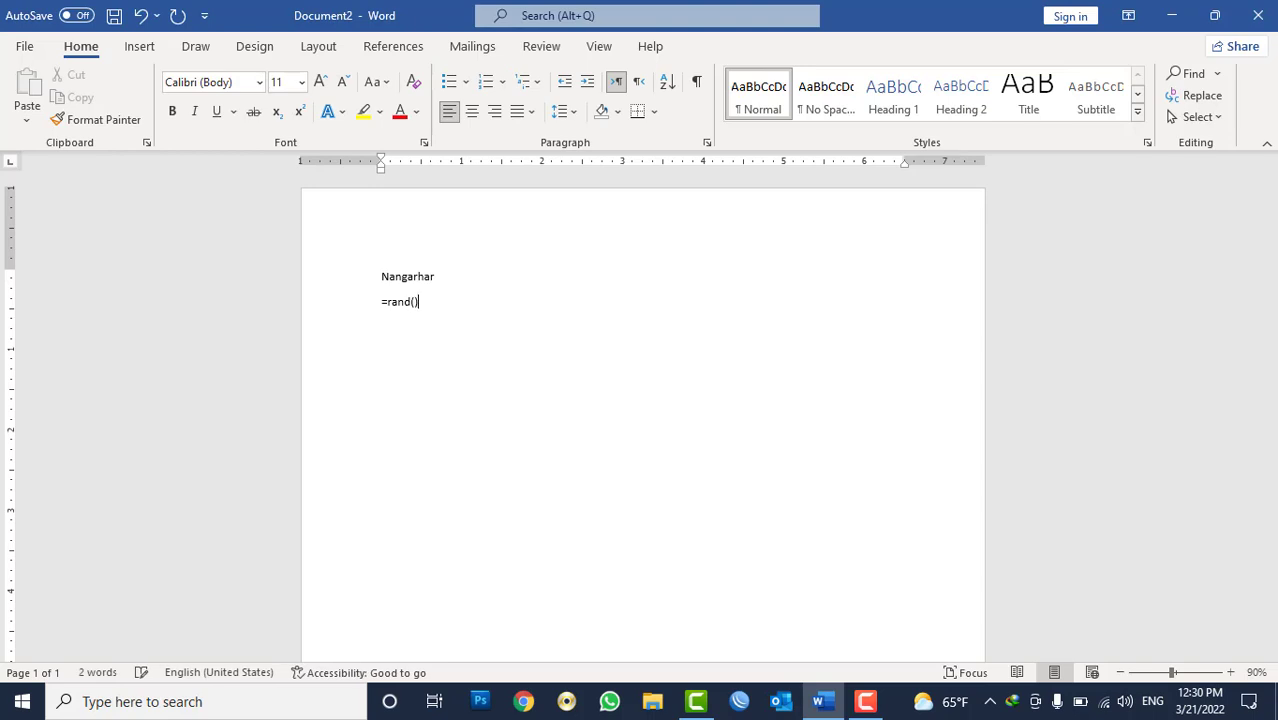
{"action": "key", "text": "Return"}
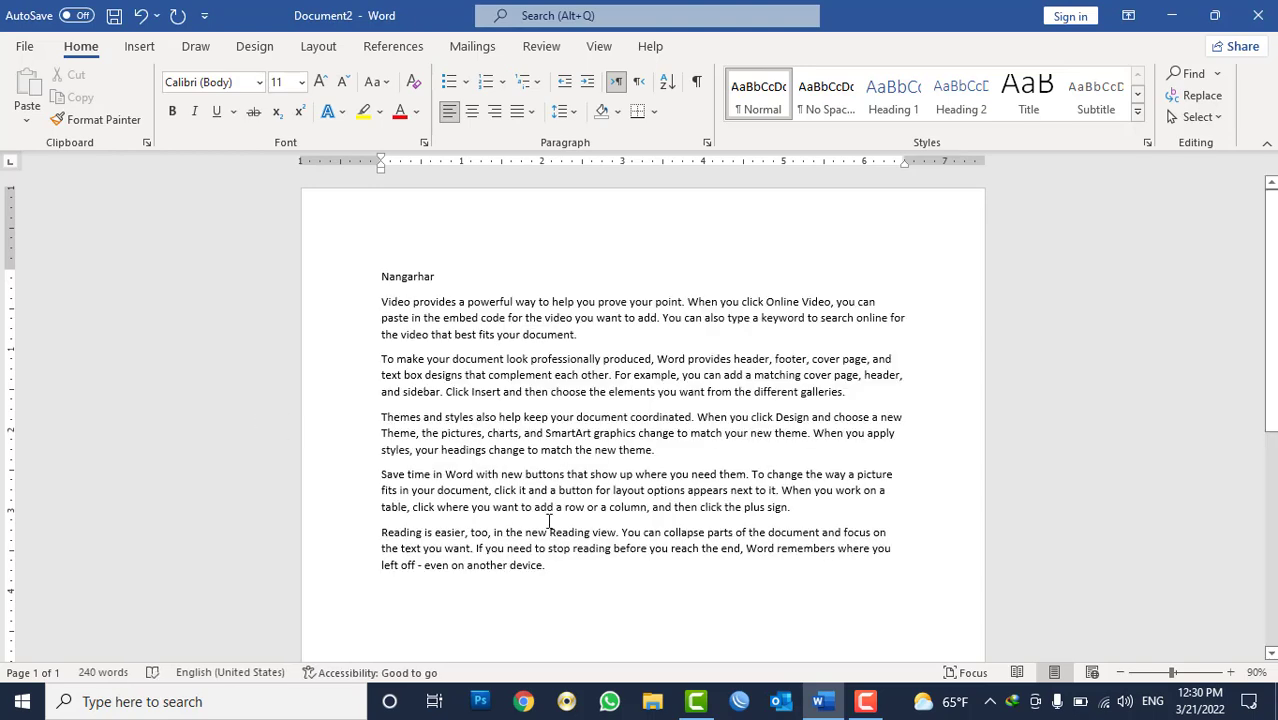
{"action": "left_click_drag", "start_coordinate": [576, 573], "coordinate": [382, 299]}
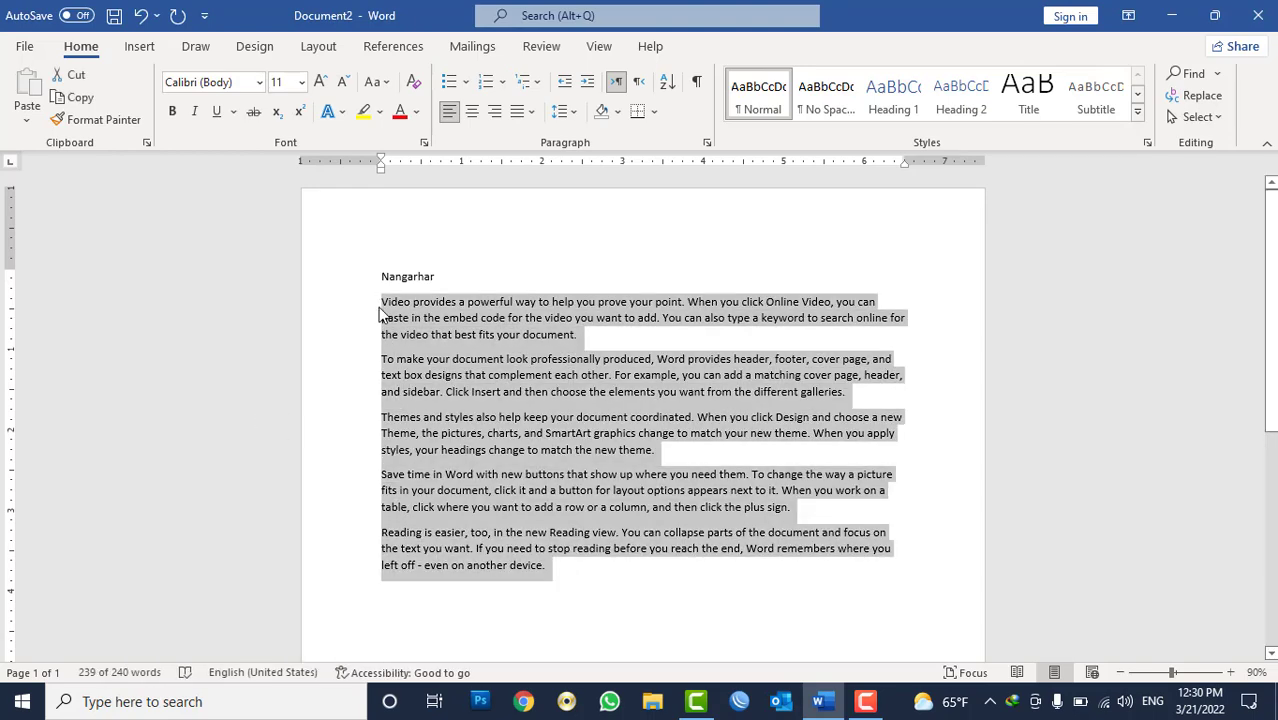
{"action": "key", "text": "ctrl+j"}
Make the Nangarhar heading bold and enlarge it to 17 pt
{"action": "double_click", "coordinate": [402, 272]}
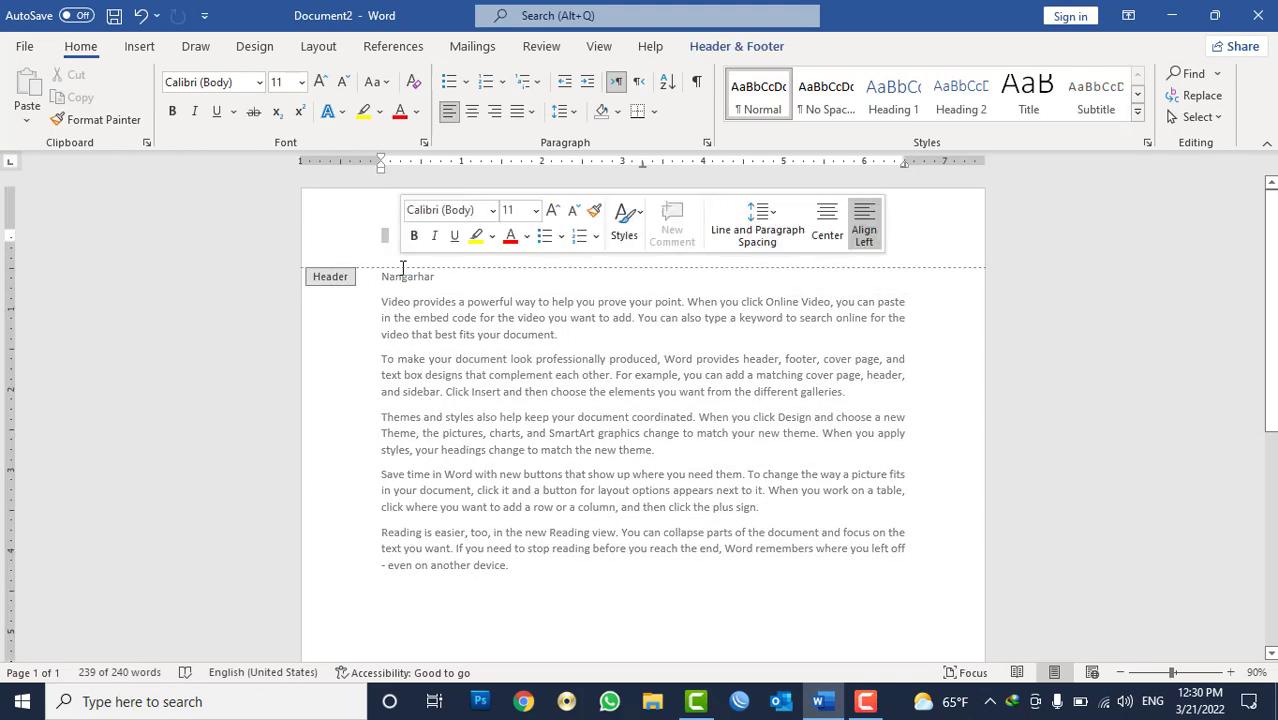
{"action": "double_click", "coordinate": [410, 278]}
{"action": "key", "text": "ctrl+b"}
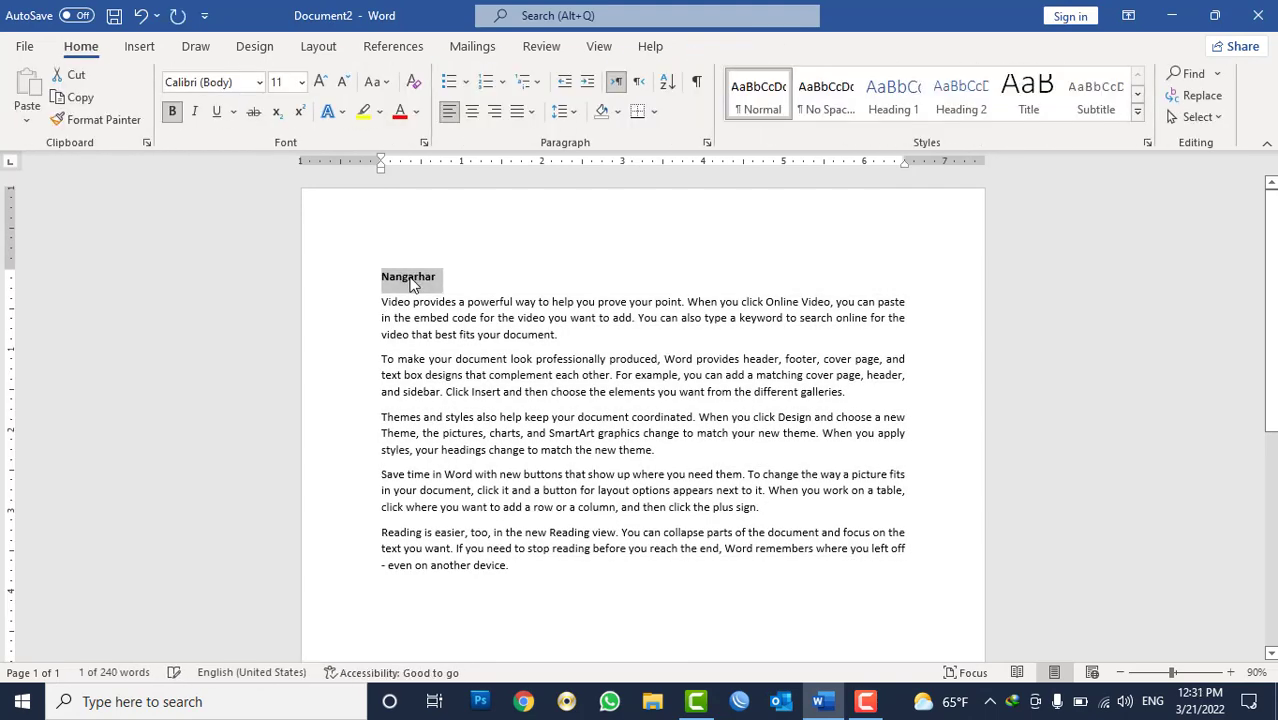
{"action": "key", "text": "ctrl+bracketright"}
{"action": "key", "text": "ctrl+bracketright"}
{"action": "key", "text": "ctrl+bracketright"}
{"action": "key", "text": "ctrl+bracketright"}
{"action": "key", "text": "ctrl+bracketright"}
{"action": "key", "text": "ctrl+bracketright"}
{"action": "left_click", "coordinate": [413, 285]}
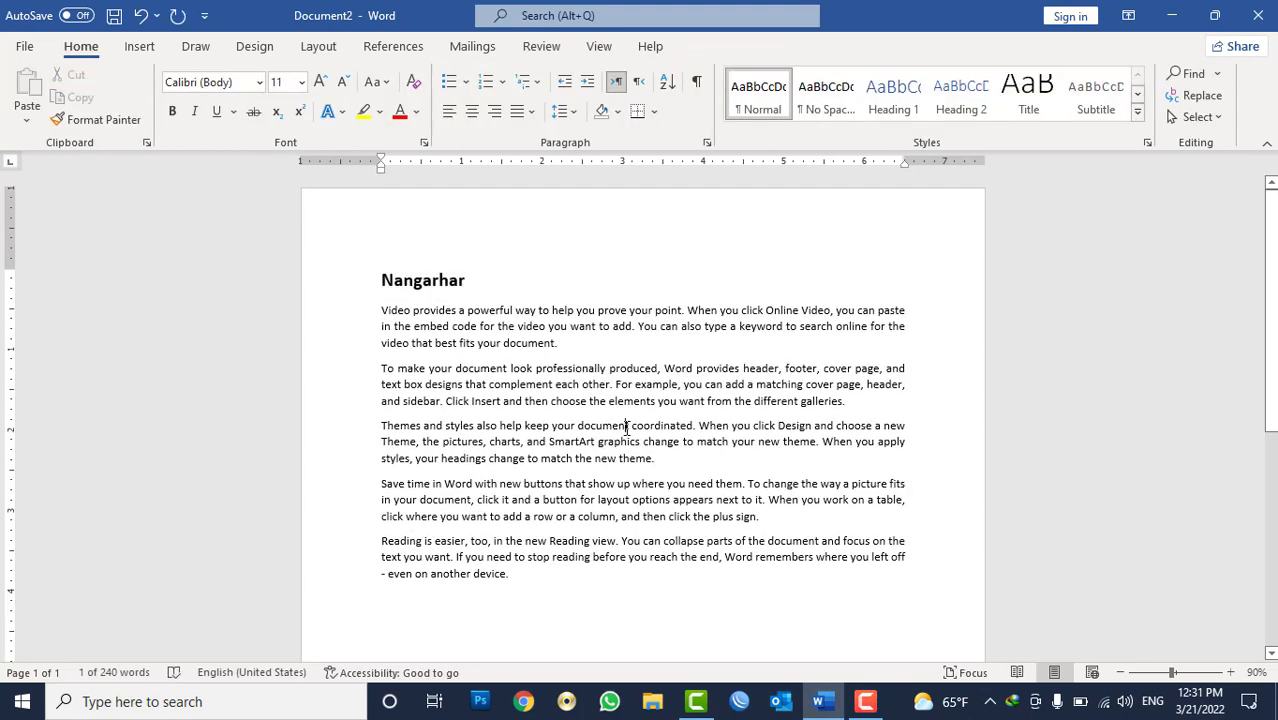
{"action": "key", "text": "ctrl+s"}
Finish saving the file as Nangarhar, then replace its heading with 'Laghman'
{"action": "left_click", "coordinate": [333, 320]}
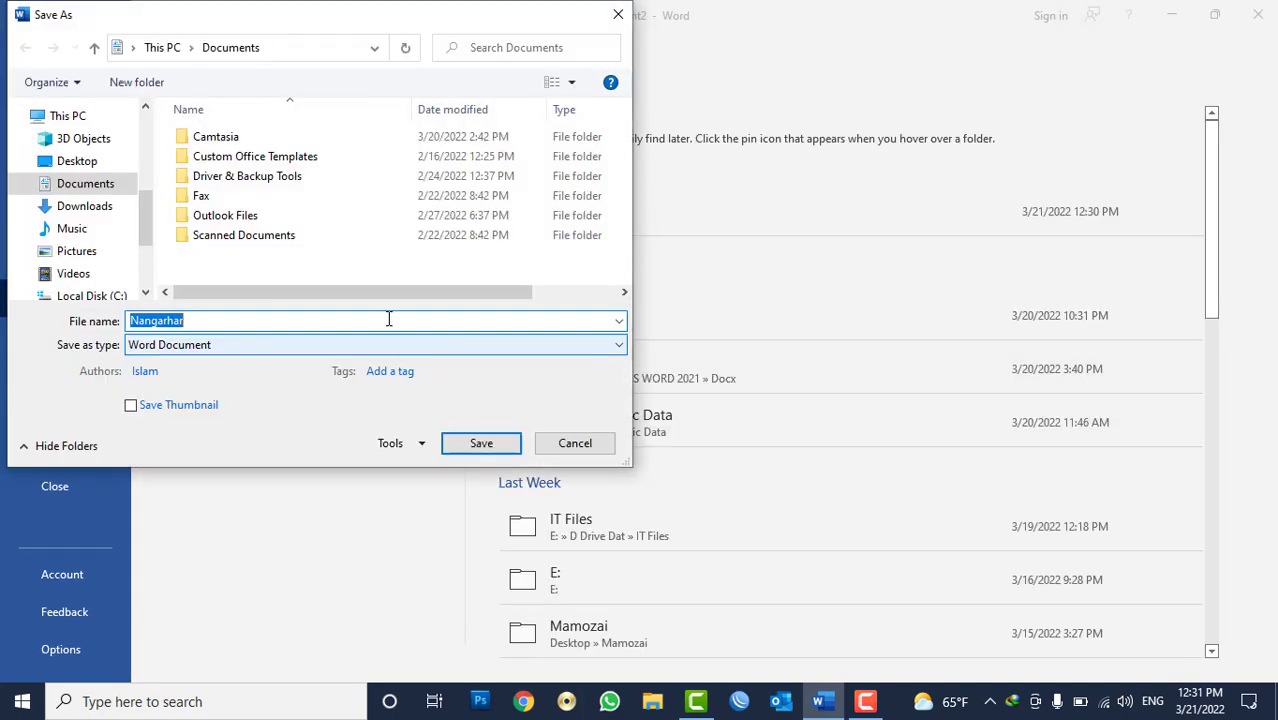
{"action": "left_click", "coordinate": [488, 443]}
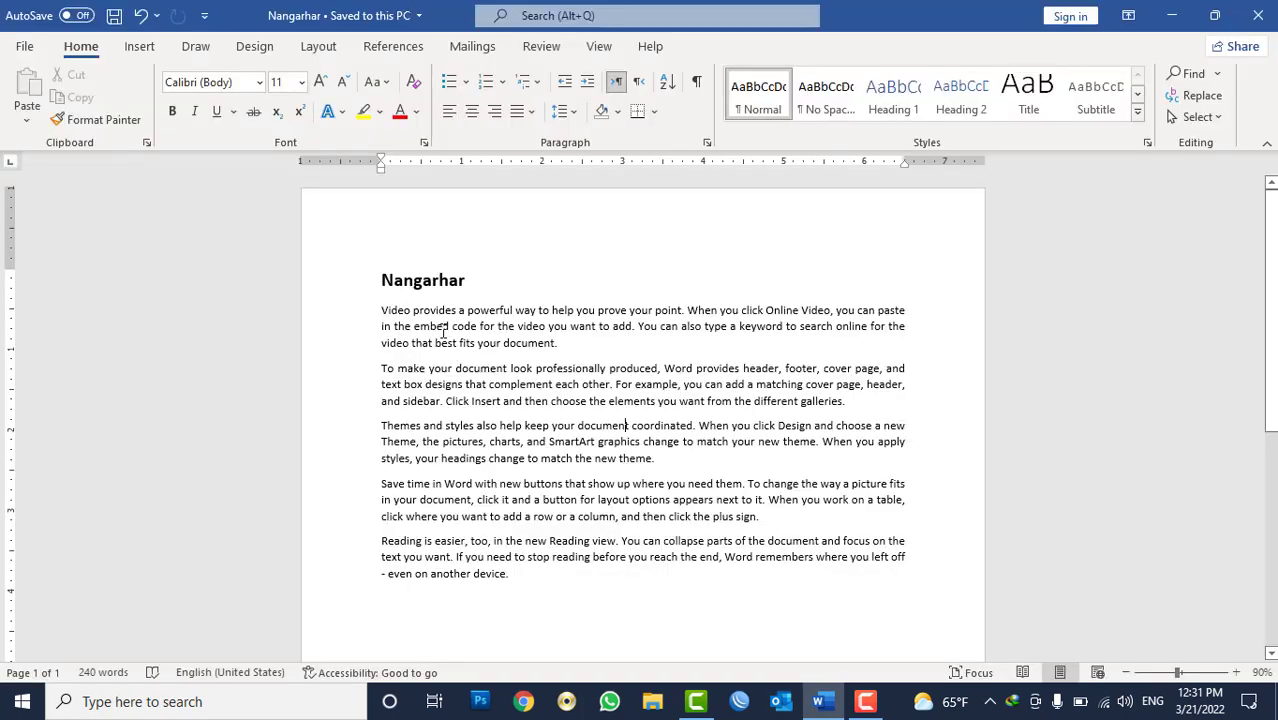
{"action": "double_click", "coordinate": [441, 281]}
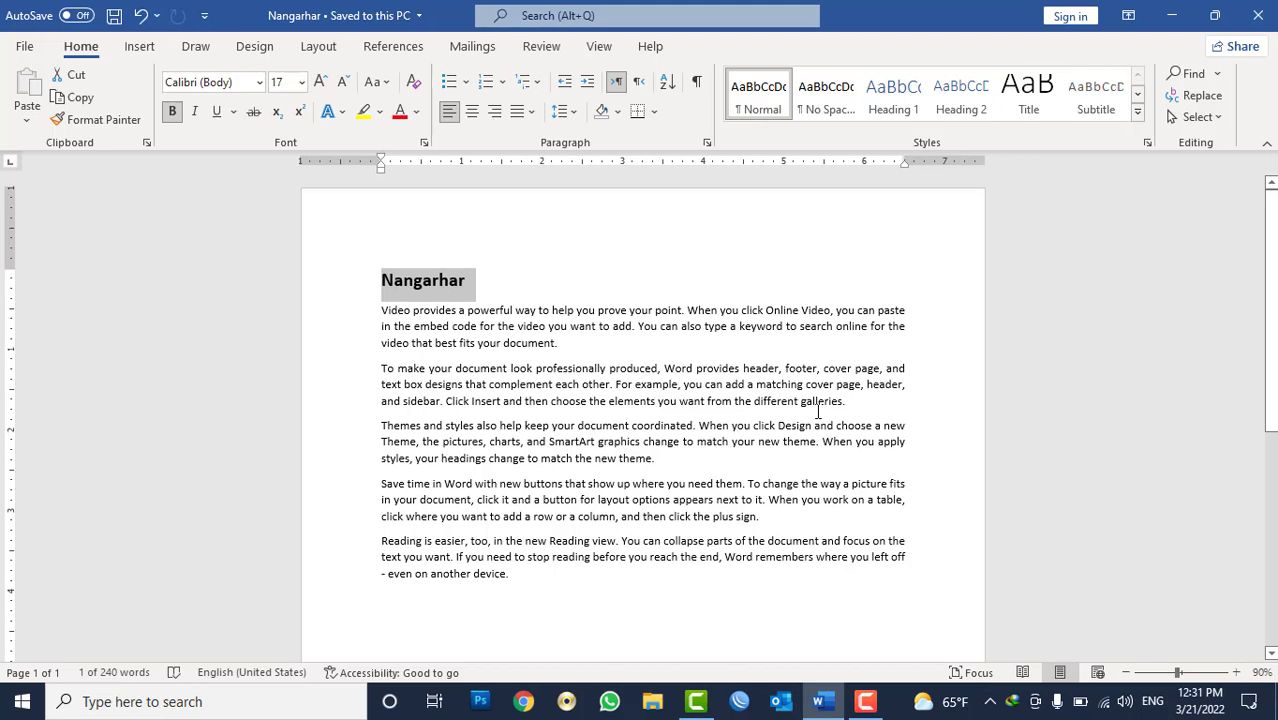
{"action": "type", "text": "Laghman"}
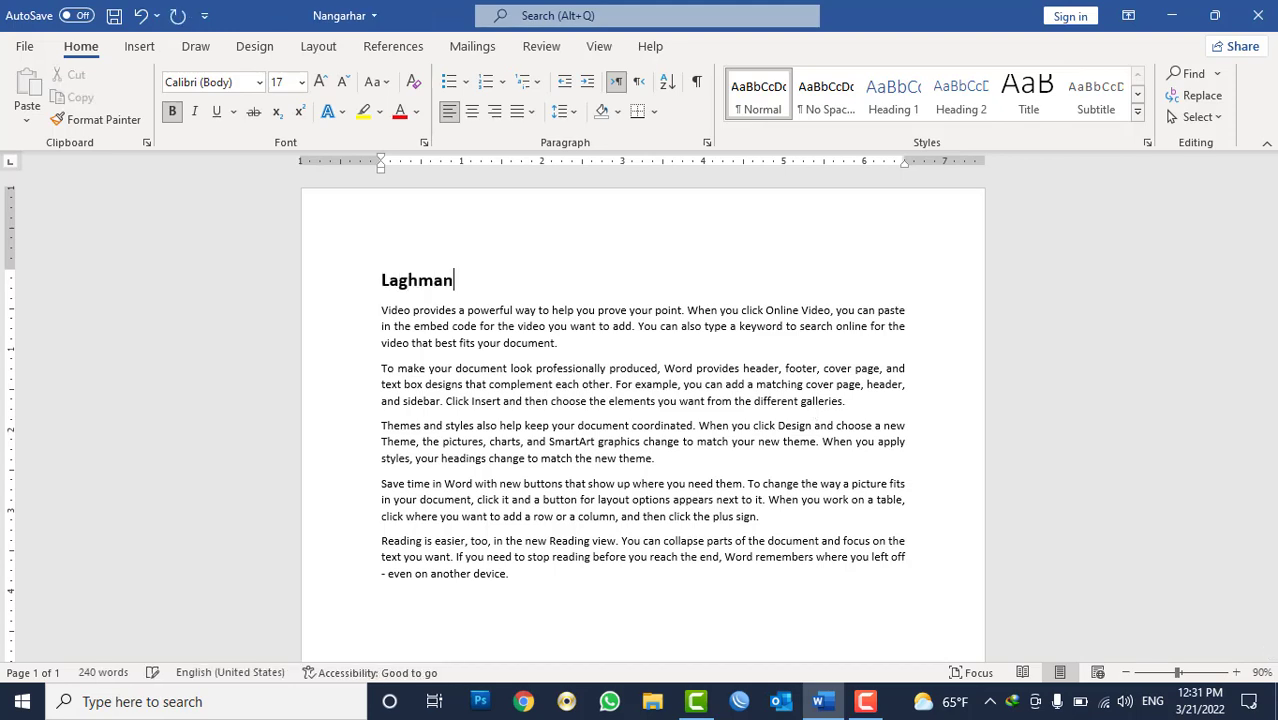
Save the document as 'Laghman' in Documents and close it
{"action": "left_click", "coordinate": [24, 46]}
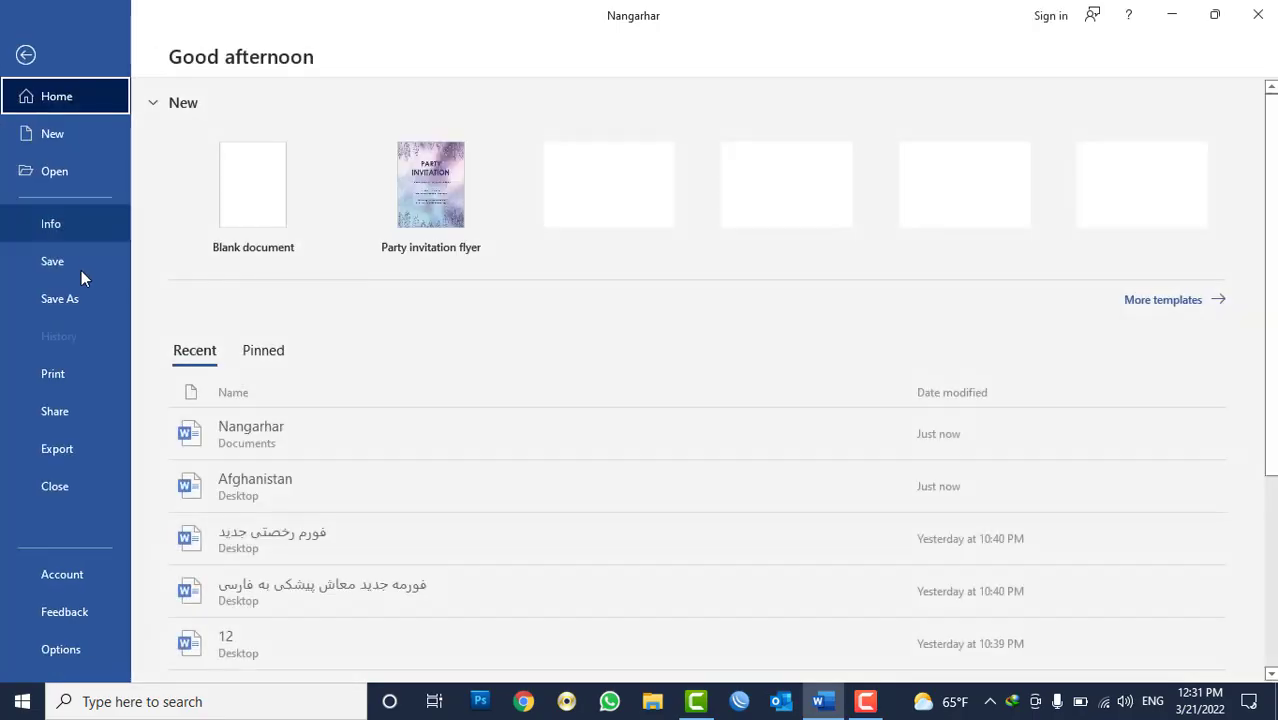
{"action": "left_click", "coordinate": [60, 299]}
{"action": "left_click", "coordinate": [333, 317]}
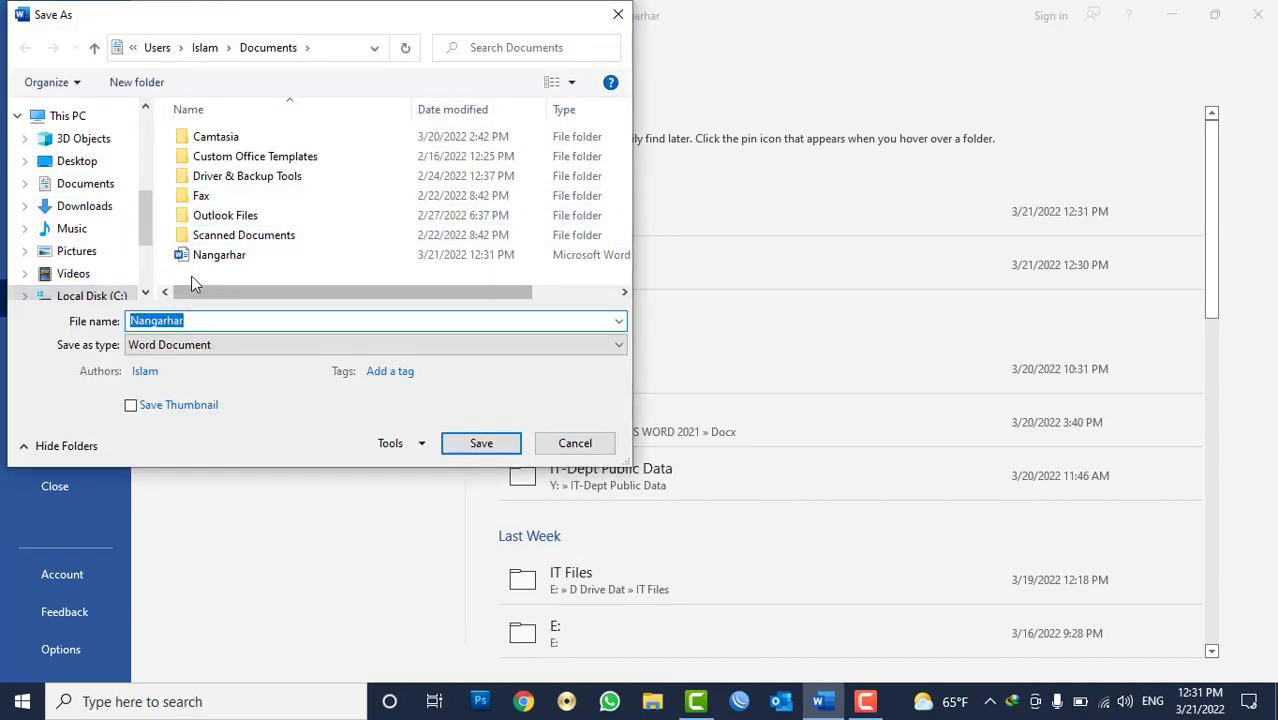
{"action": "type", "text": "Laghman"}
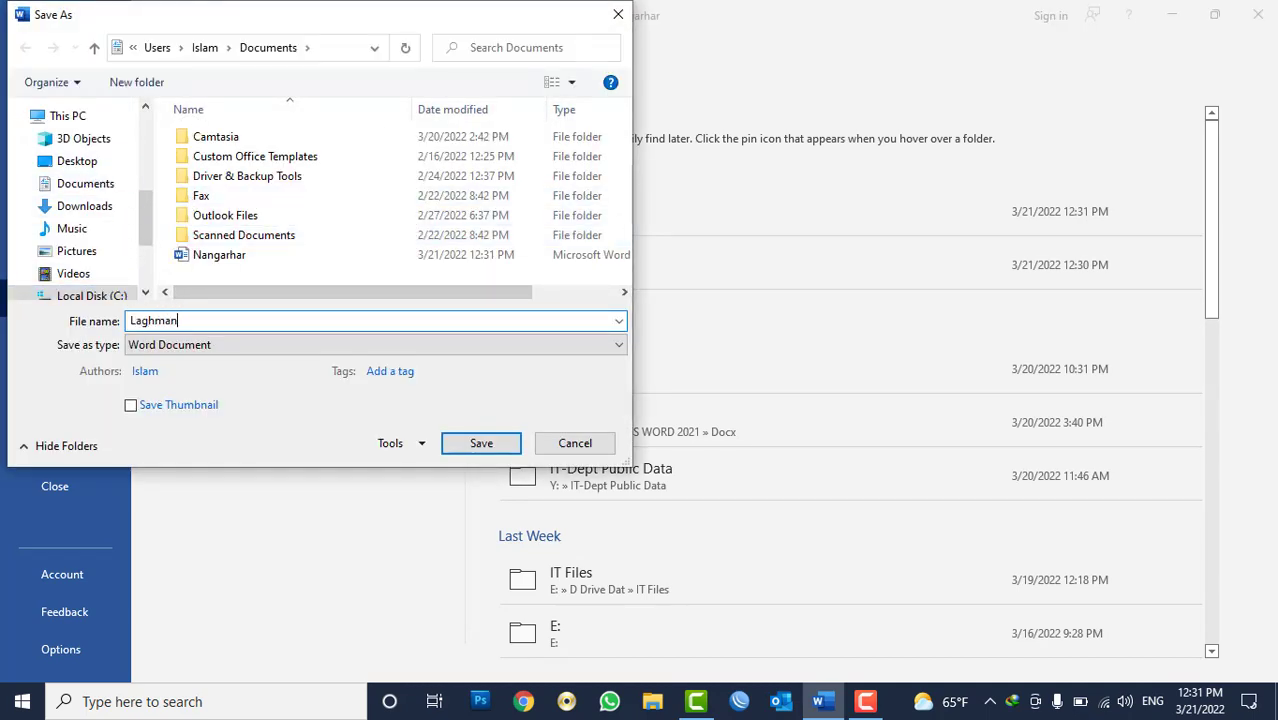
{"action": "key", "text": "Return"}
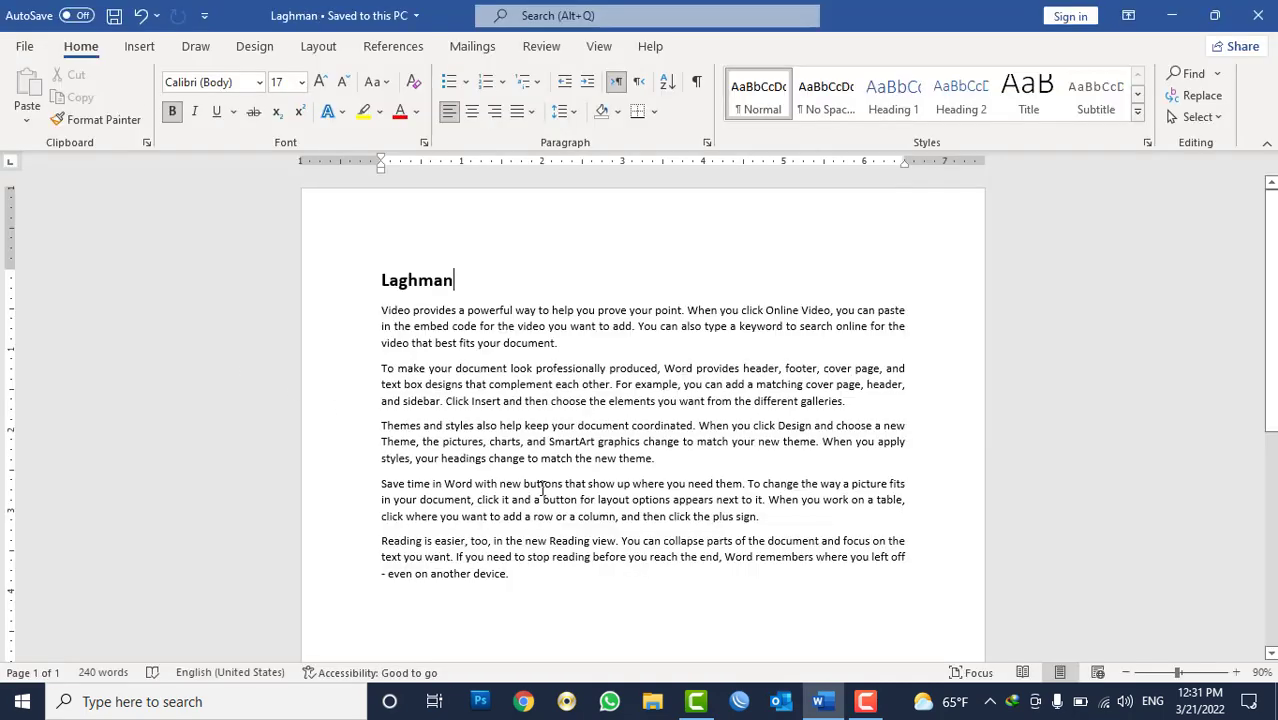
{"action": "key", "text": "ctrl+w"}
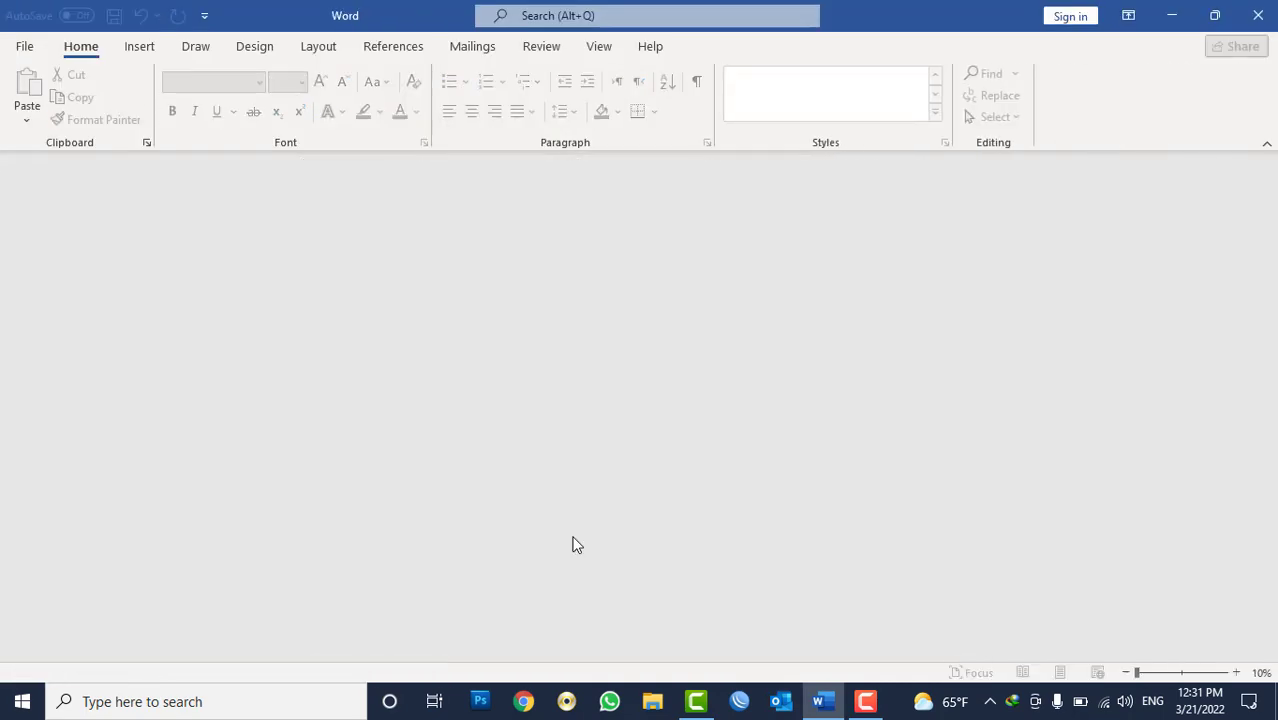
In a new blank document, insert the Afghanistan file's text from the Desktop, then add a page break
{"action": "key", "text": "ctrl+n"}
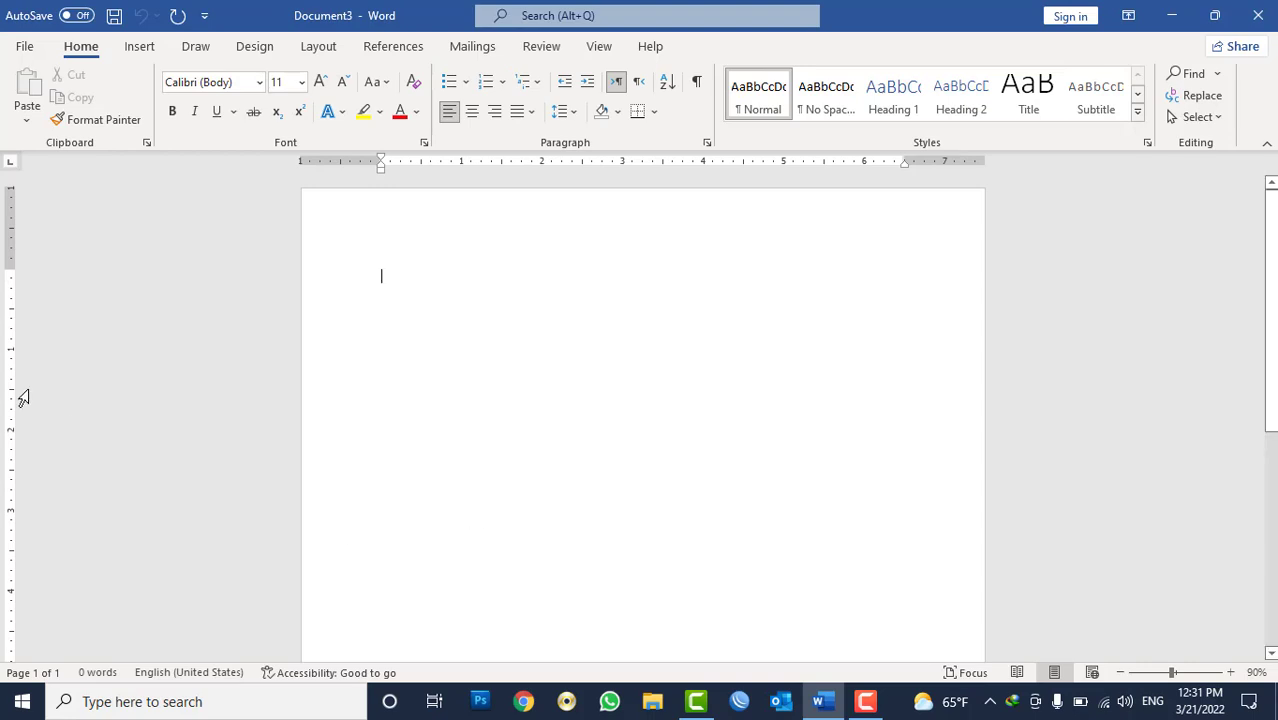
{"action": "left_click", "coordinate": [140, 47]}
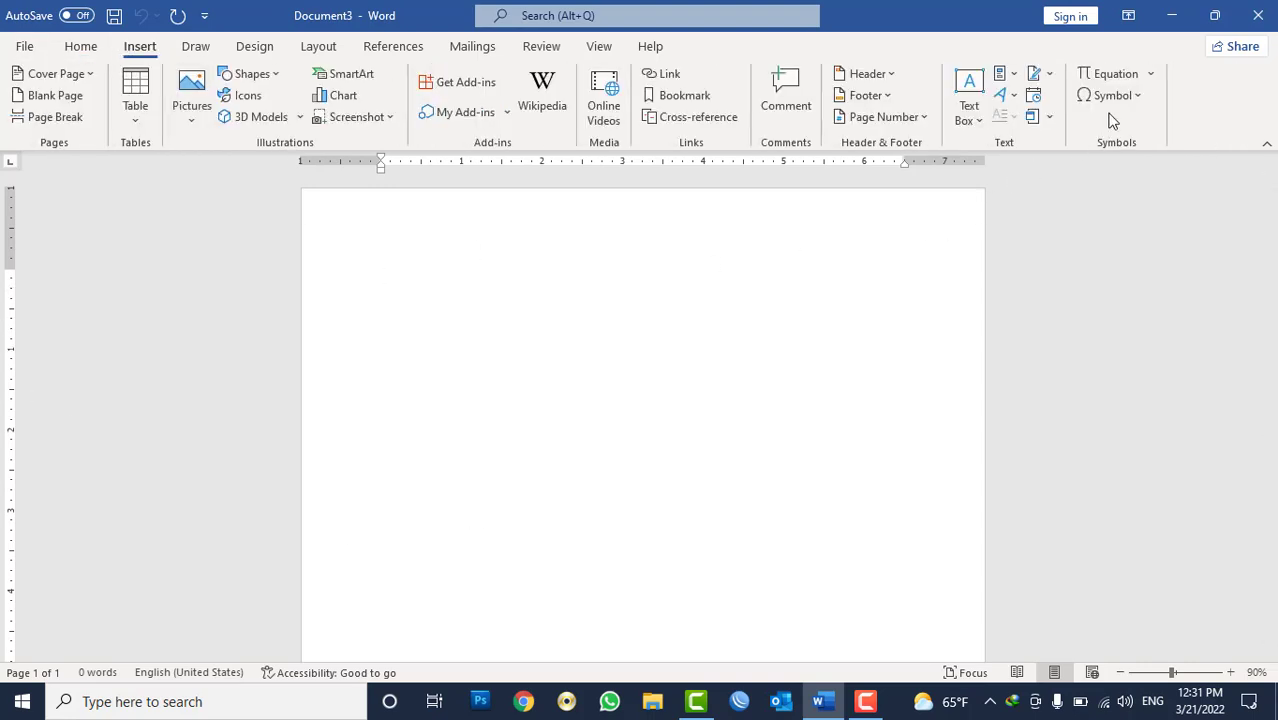
{"action": "left_click", "coordinate": [1052, 117]}
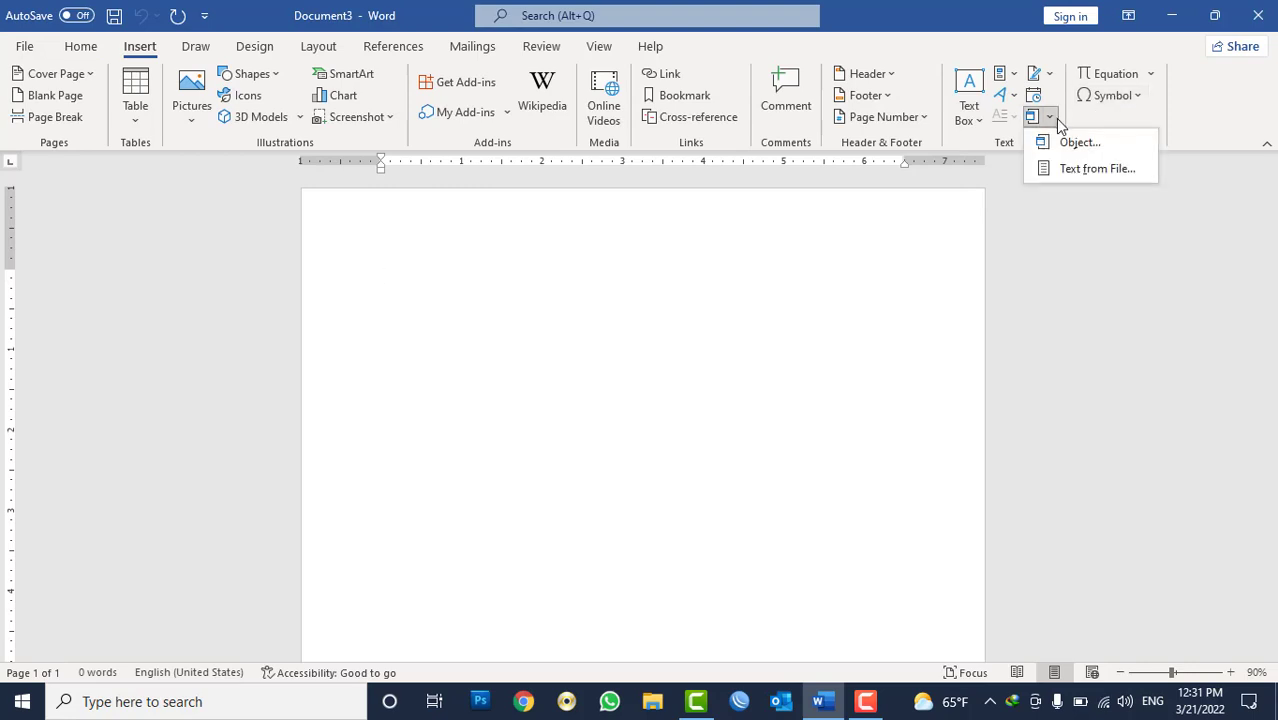
{"action": "left_click", "coordinate": [1096, 168]}
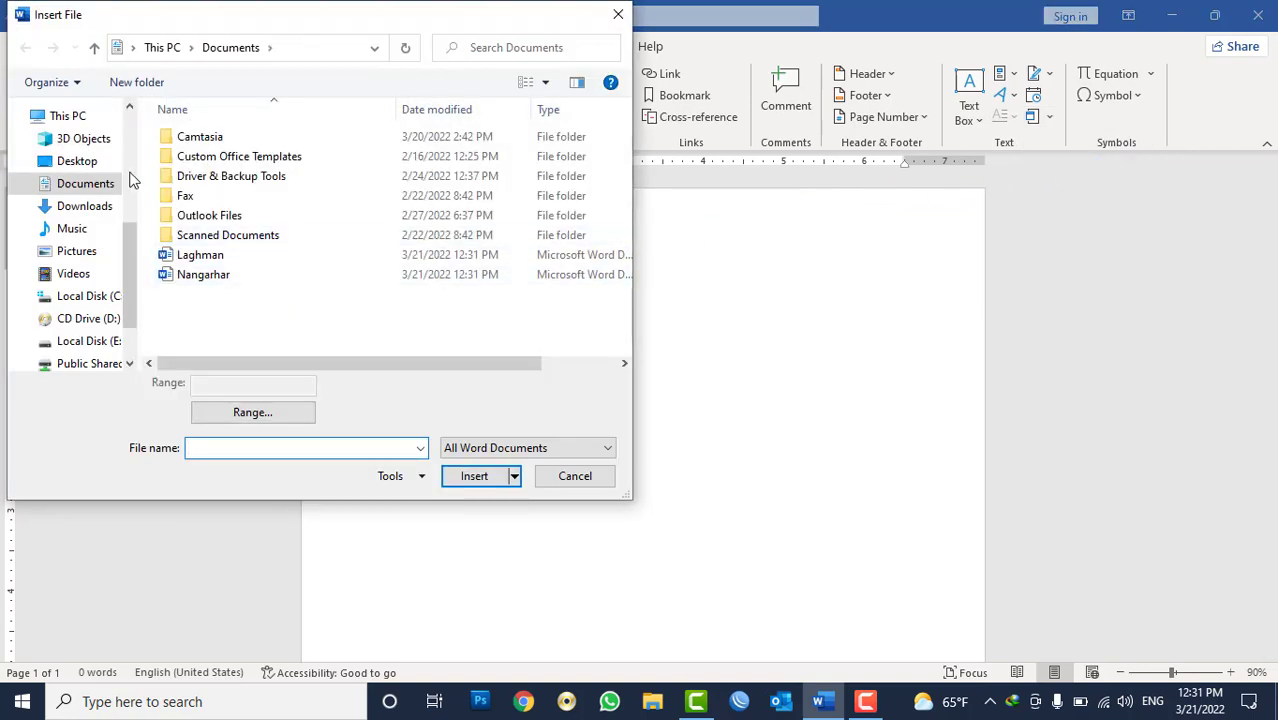
{"action": "left_click", "coordinate": [100, 164]}
{"action": "double_click", "coordinate": [205, 137]}
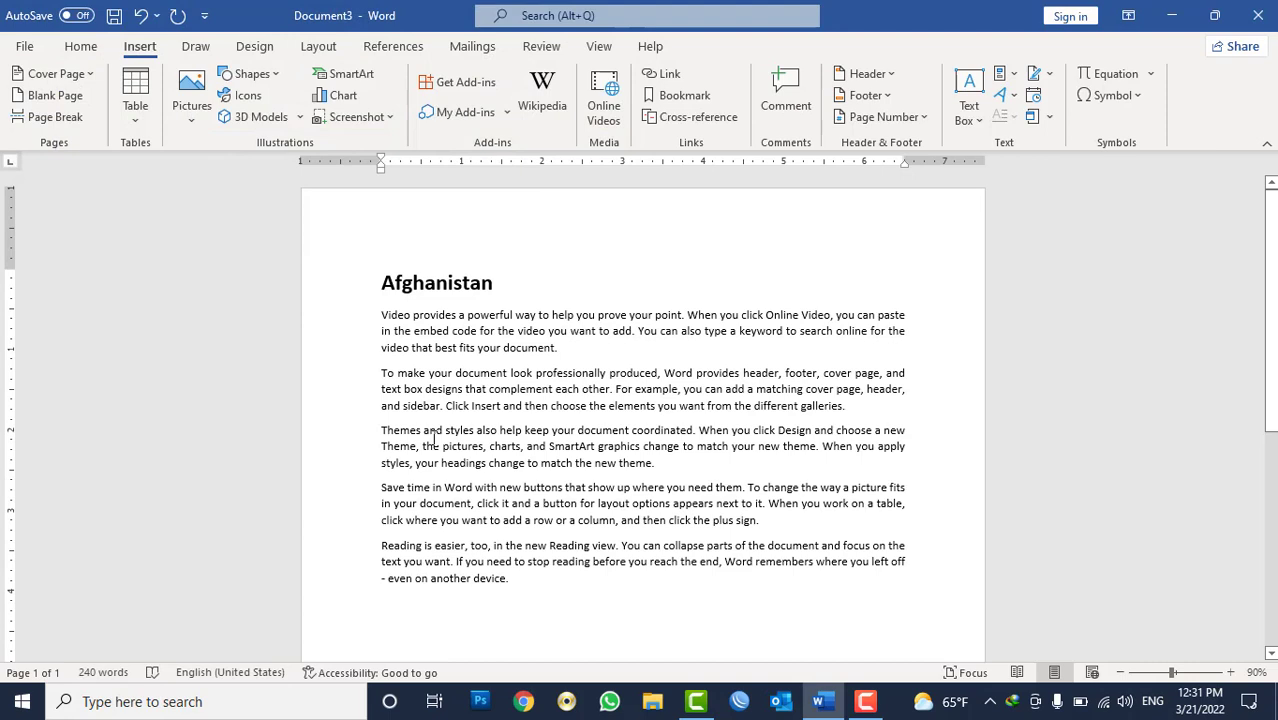
{"action": "key", "text": "ctrl+Return"}
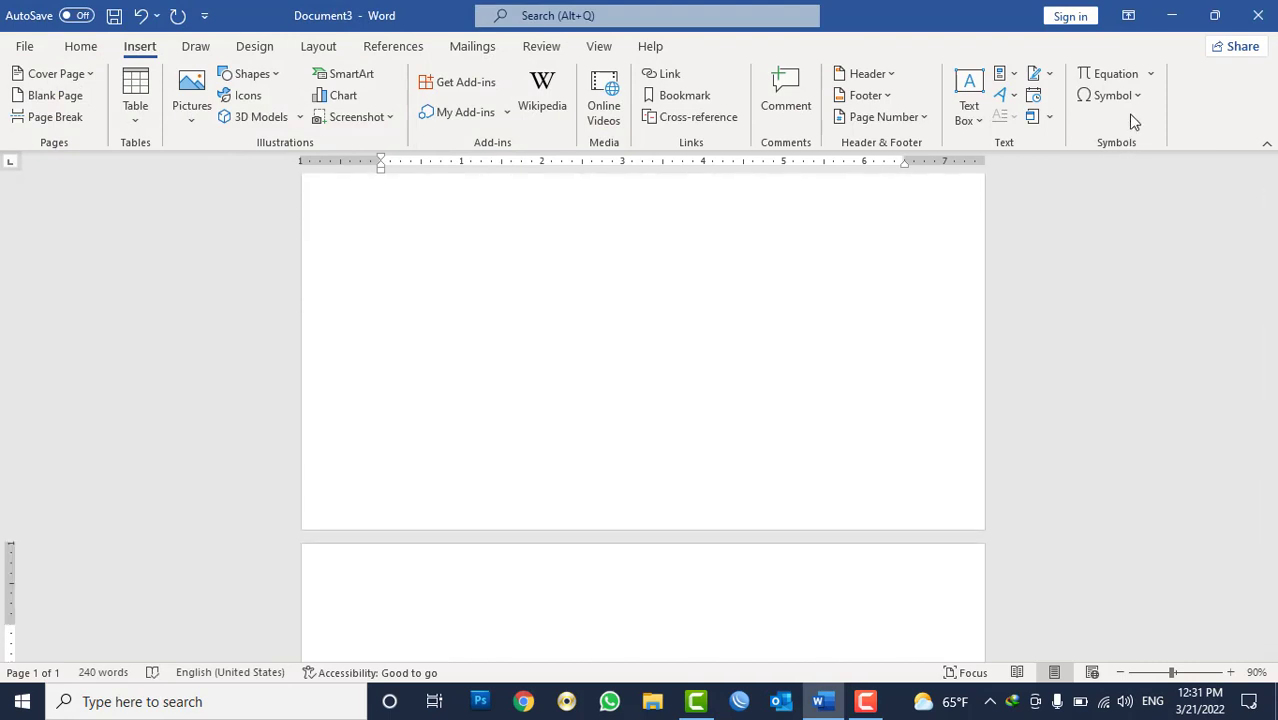
Insert the Laghman file's text from Documents and add a page break after it
{"action": "left_click", "coordinate": [1049, 116]}
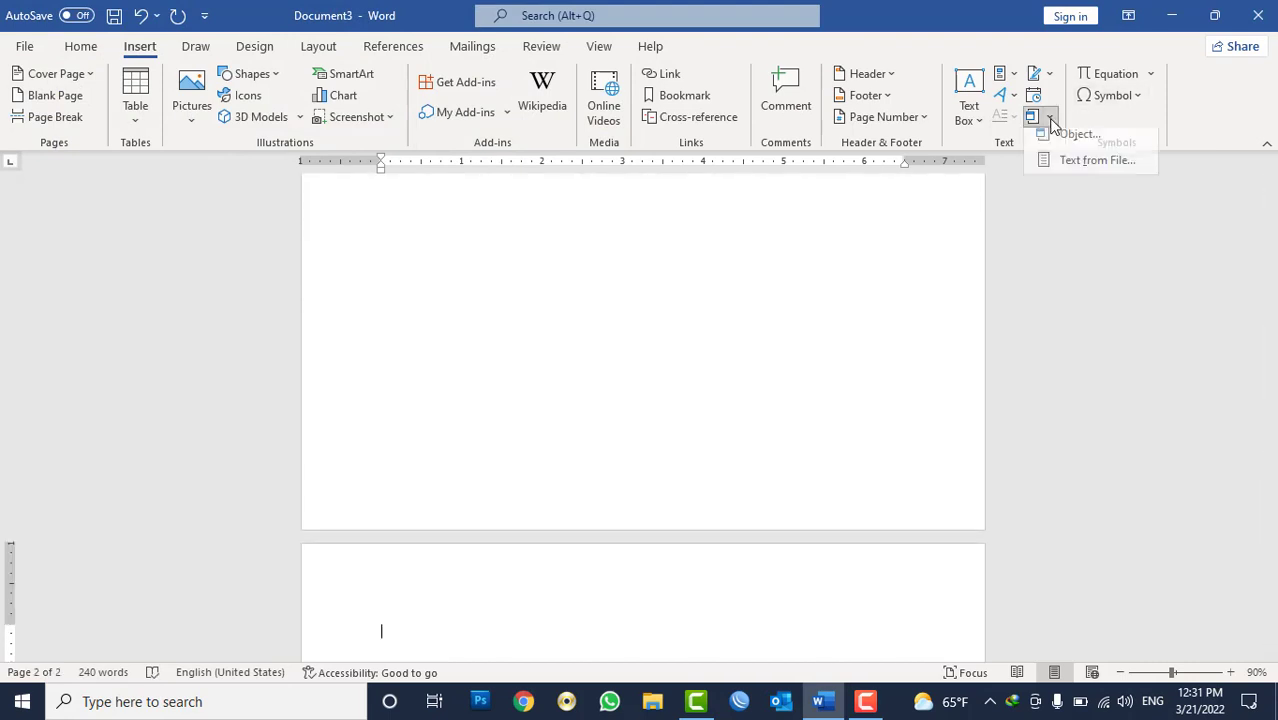
{"action": "left_click", "coordinate": [1075, 168]}
{"action": "left_click", "coordinate": [100, 183]}
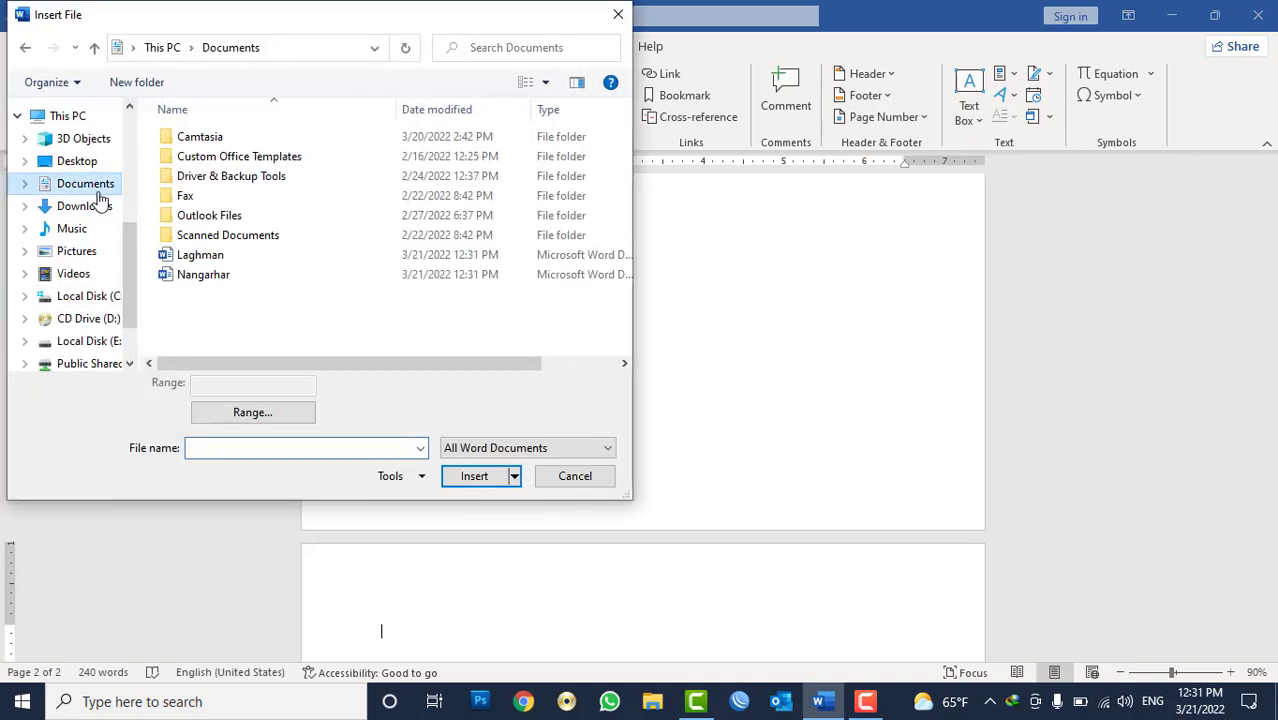
{"action": "double_click", "coordinate": [203, 259]}
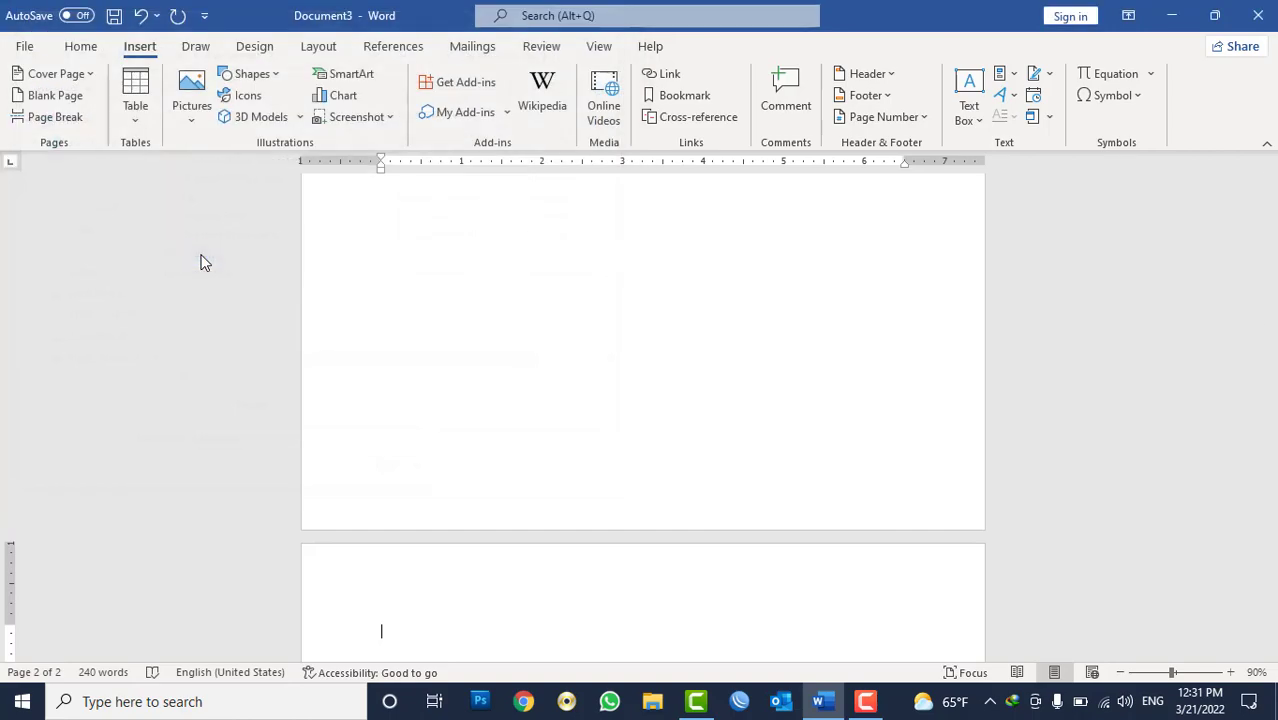
{"action": "scroll", "coordinate": [637, 320], "scroll_direction": "down", "scroll_amount": 5}
{"action": "scroll", "coordinate": [637, 322], "scroll_direction": "up", "scroll_amount": 10}
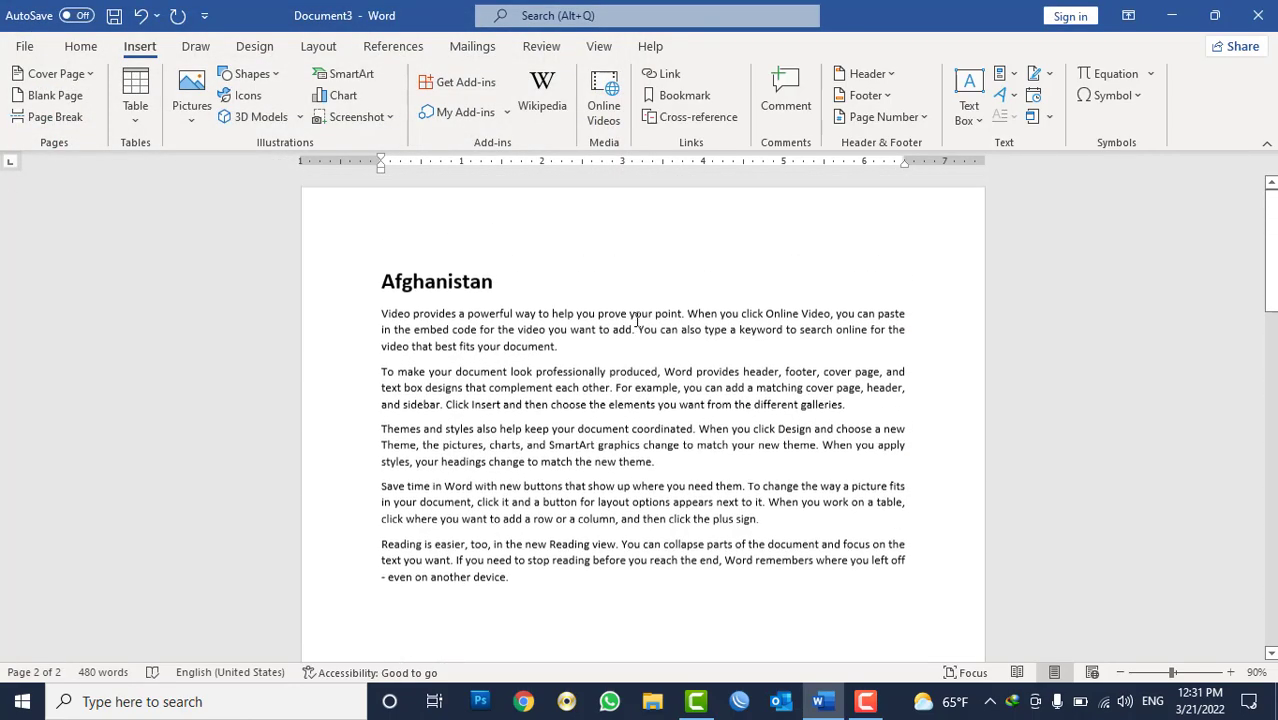
{"action": "scroll", "coordinate": [637, 322], "scroll_direction": "down", "scroll_amount": 10}
{"action": "scroll", "coordinate": [640, 330], "scroll_direction": "up", "scroll_amount": 3}
{"action": "scroll", "coordinate": [653, 385], "scroll_direction": "down", "scroll_amount": 3}
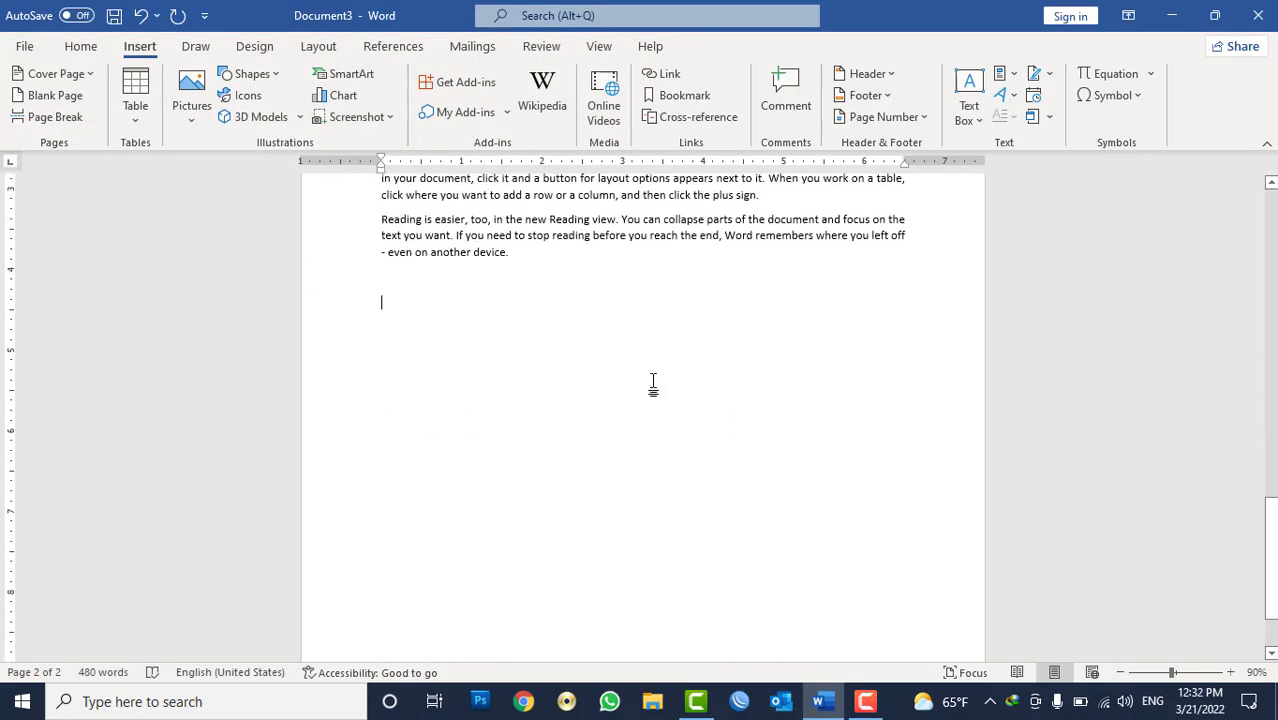
{"action": "key", "text": "ctrl+Return"}
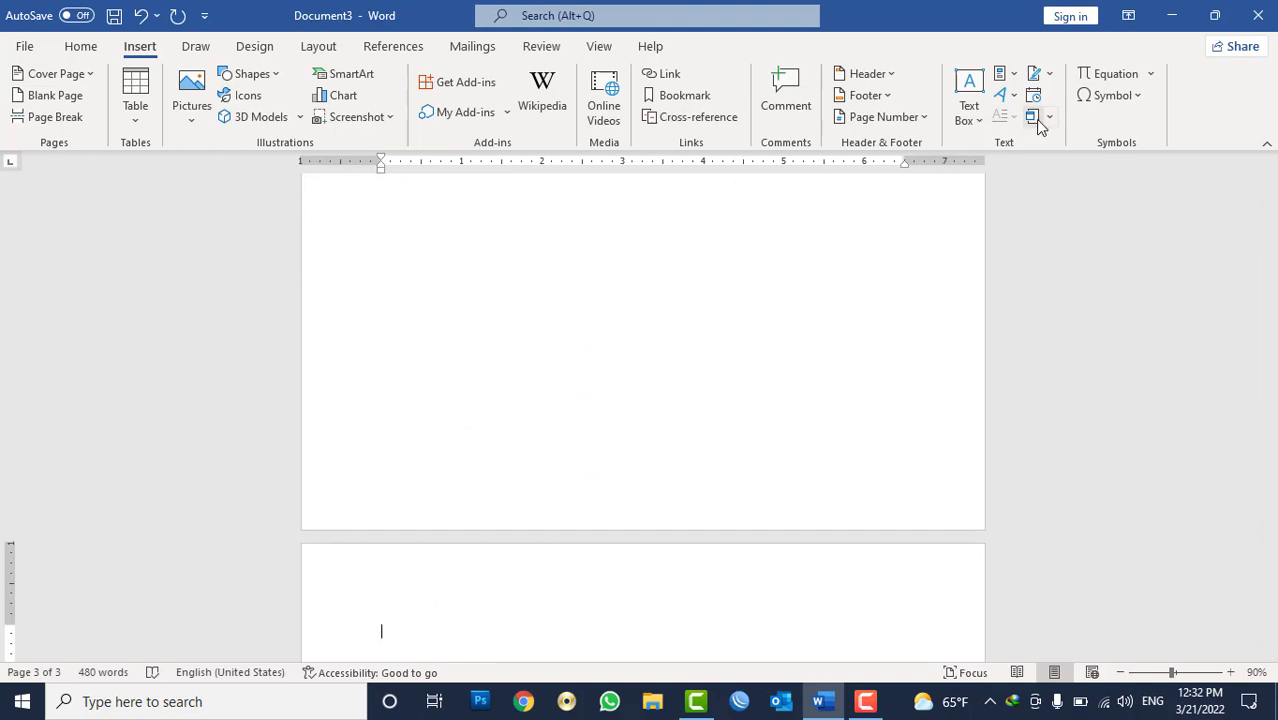
Insert the Nangarhar file's text on the third page
{"action": "left_click", "coordinate": [1040, 118]}
{"action": "left_click", "coordinate": [1087, 172]}
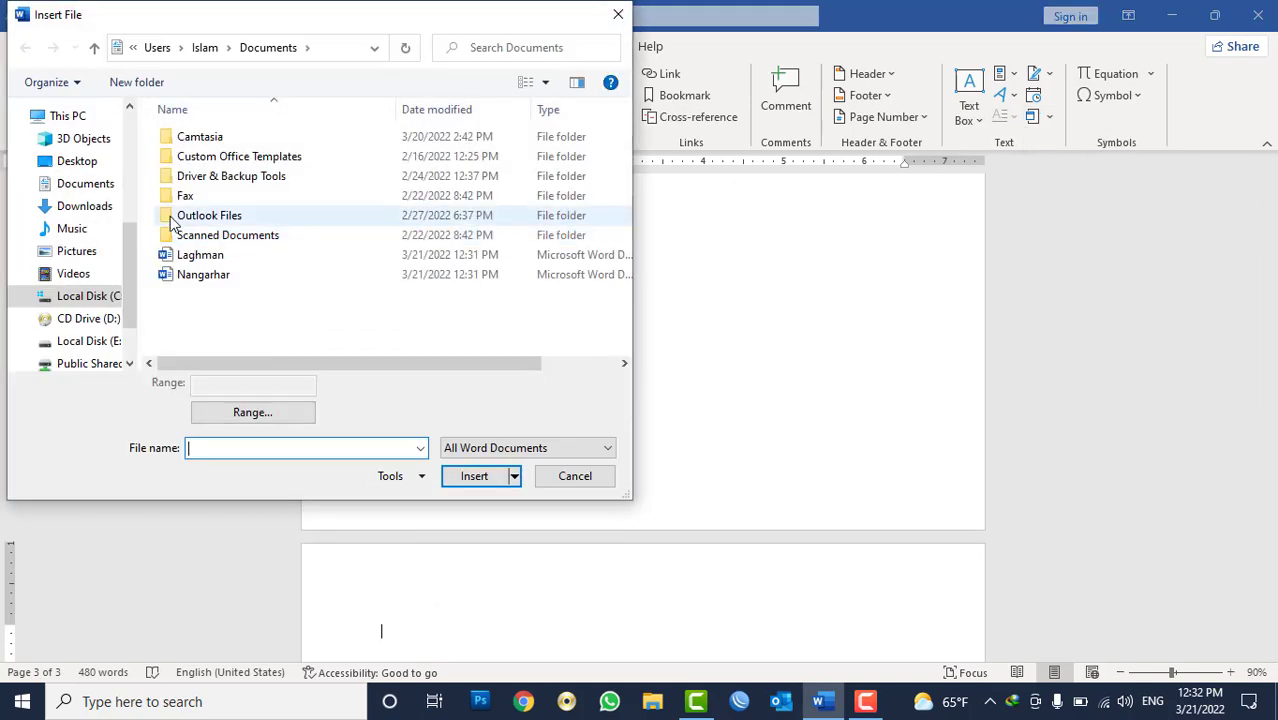
{"action": "double_click", "coordinate": [208, 276]}
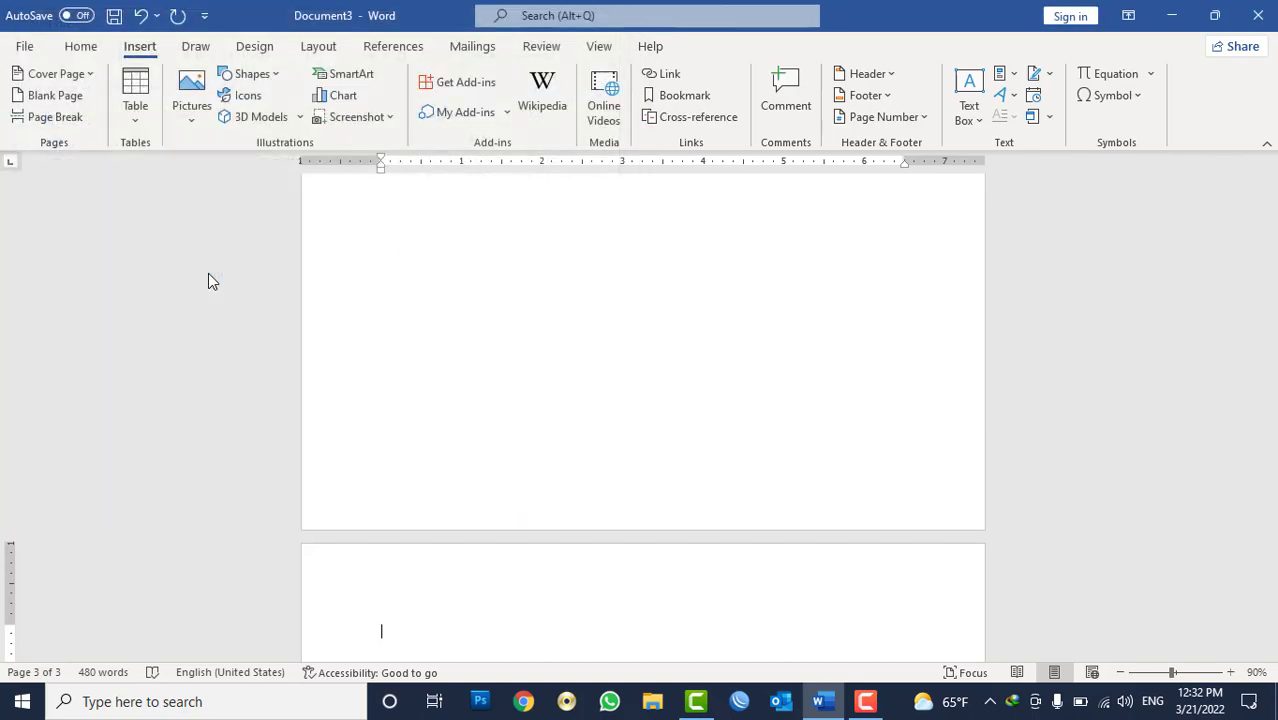
{"action": "scroll", "coordinate": [642, 383], "scroll_direction": "up", "scroll_amount": 5}
{"action": "scroll", "coordinate": [645, 385], "scroll_direction": "up", "scroll_amount": 10}
{"action": "scroll", "coordinate": [648, 386], "scroll_direction": "up", "scroll_amount": 5}
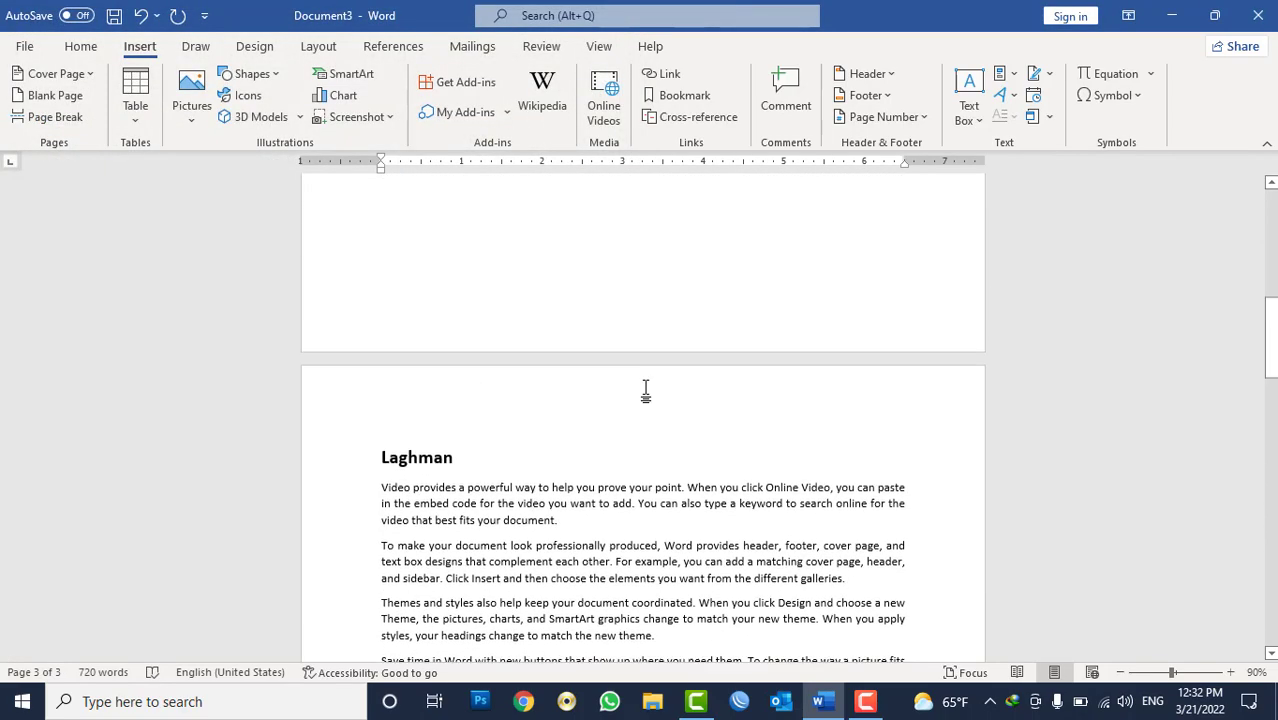
{"action": "scroll", "coordinate": [650, 388], "scroll_direction": "up", "scroll_amount": 6}
{"action": "scroll", "coordinate": [650, 388], "scroll_direction": "up", "scroll_amount": 5}
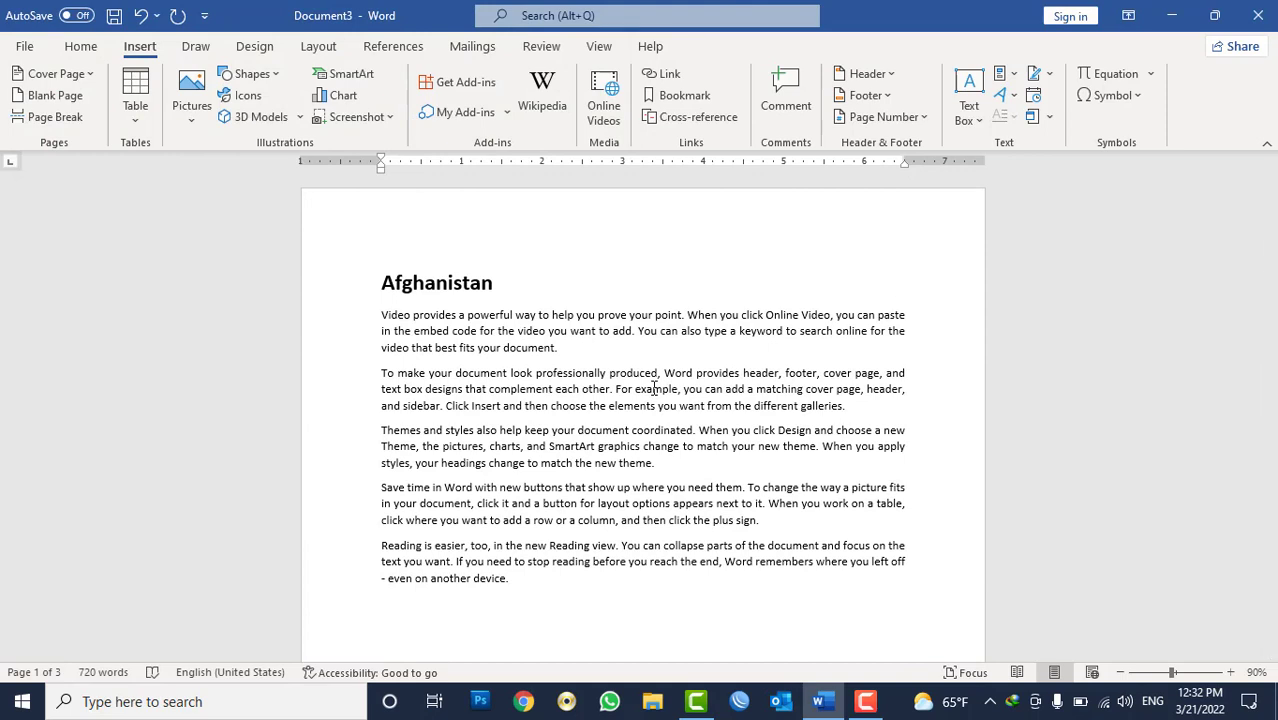
Close the combined document without saving and create a new blank one
{"action": "key", "text": "ctrl+w"}
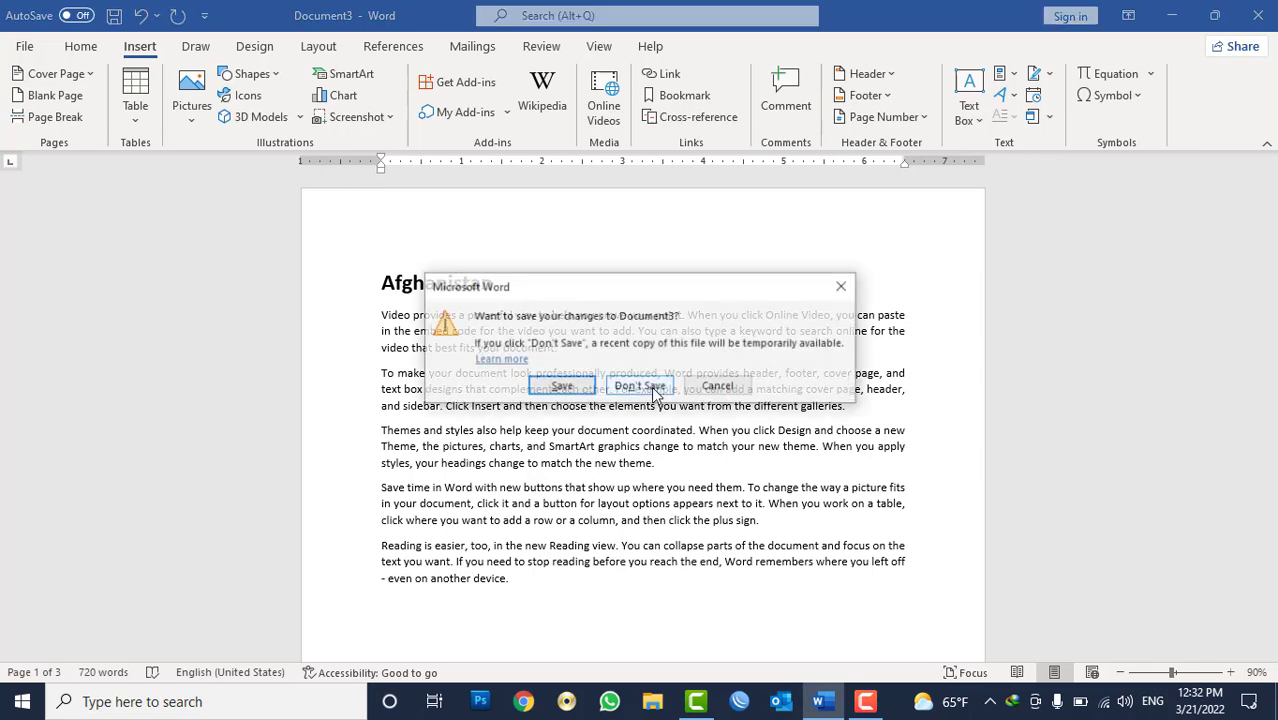
{"action": "left_click", "coordinate": [651, 386]}
{"action": "key", "text": "ctrl+n"}
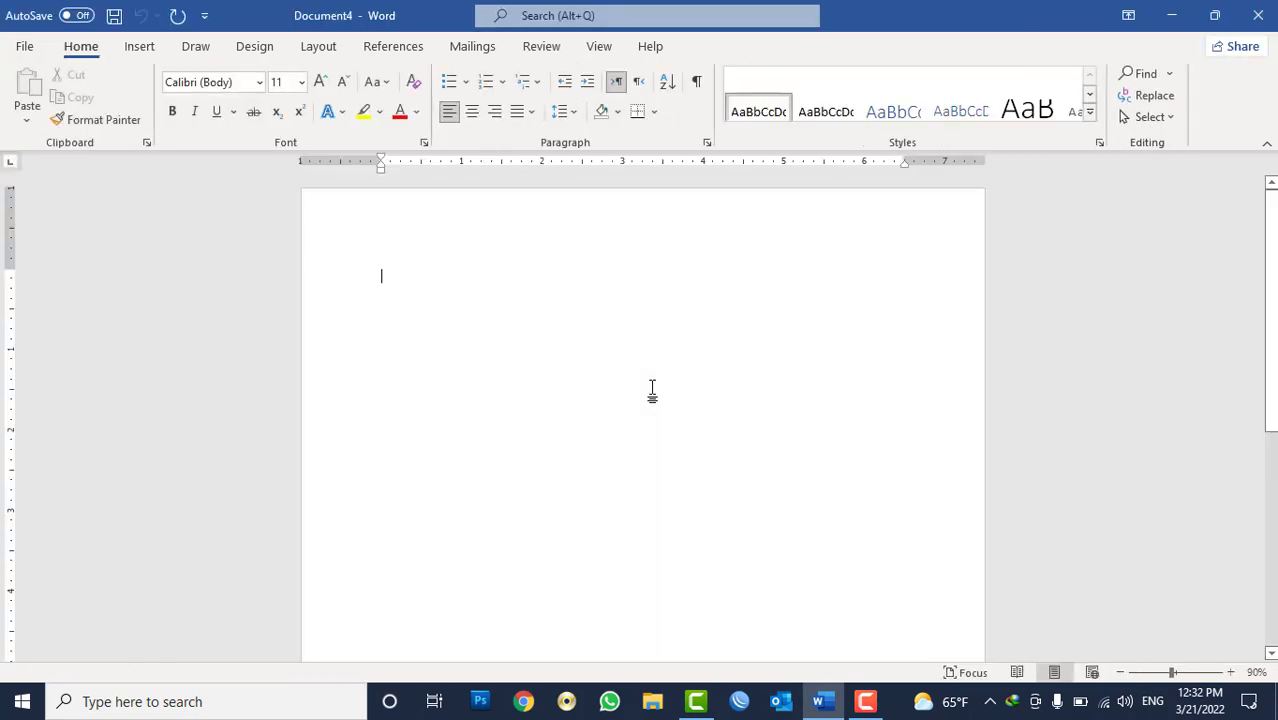
Set page numbering in the Page Number Format dialog to start at 1
{"action": "left_click", "coordinate": [141, 47]}
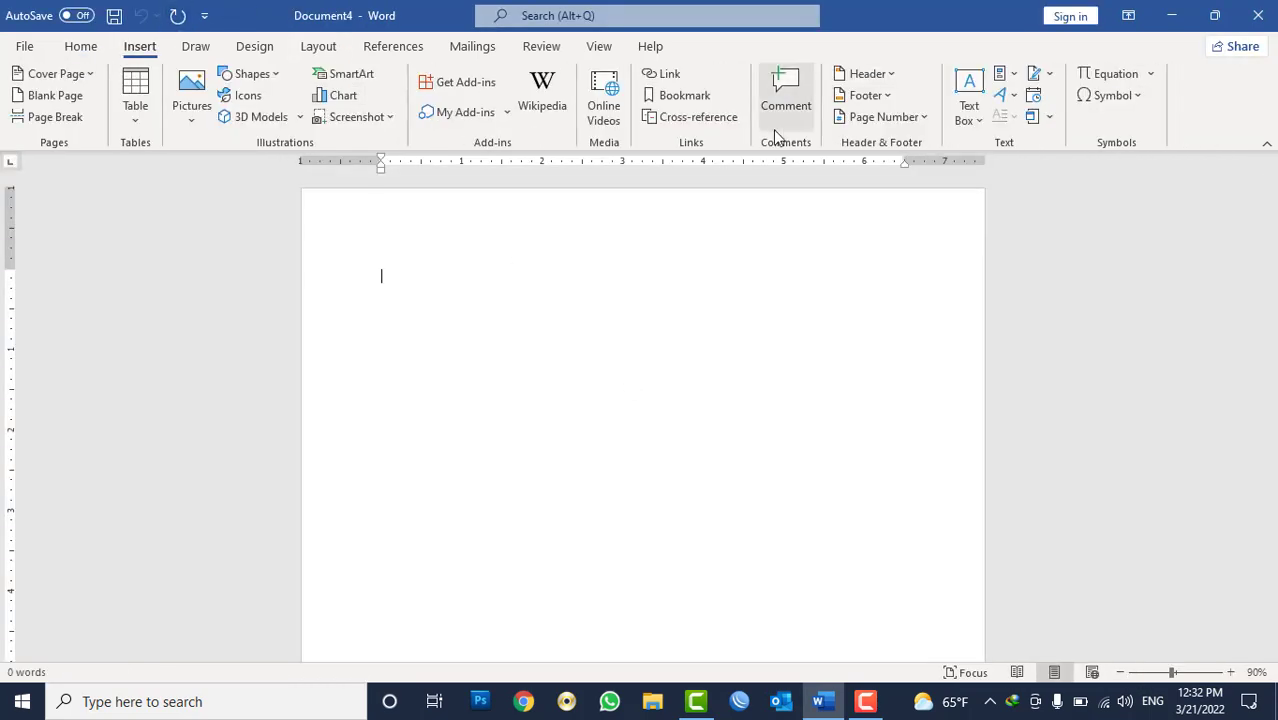
{"action": "left_click", "coordinate": [905, 117]}
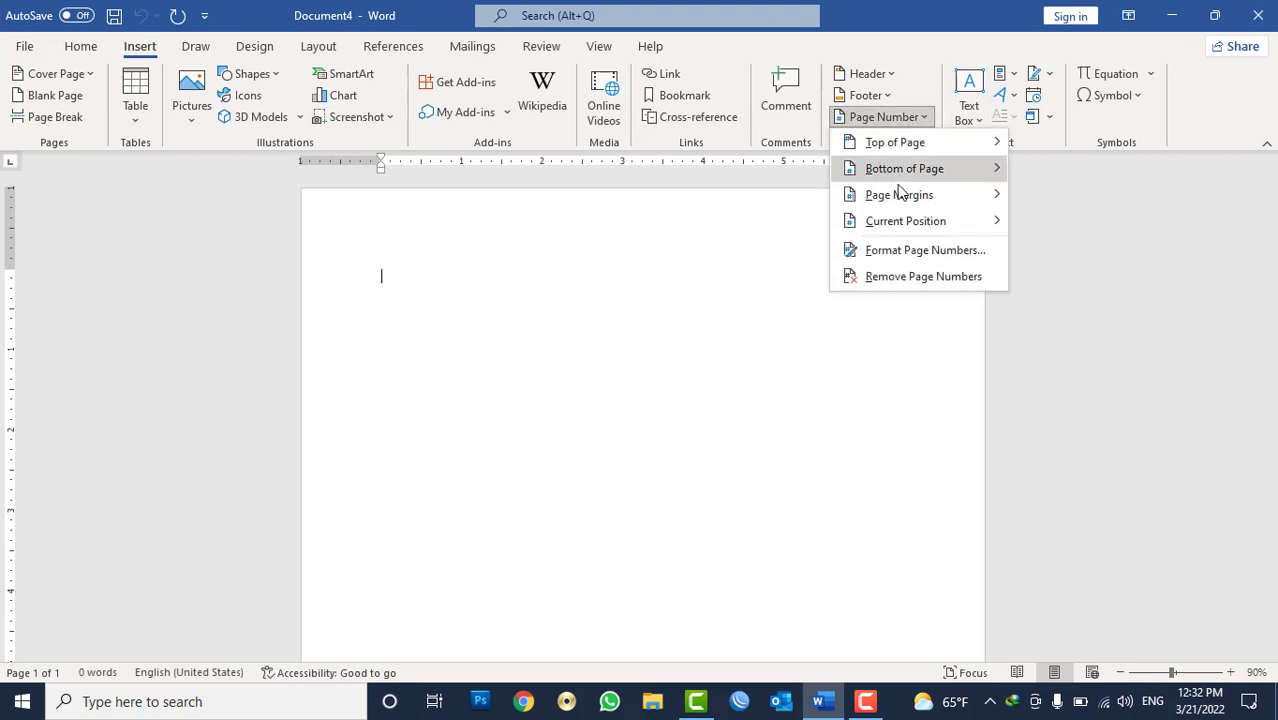
{"action": "left_click", "coordinate": [915, 255]}
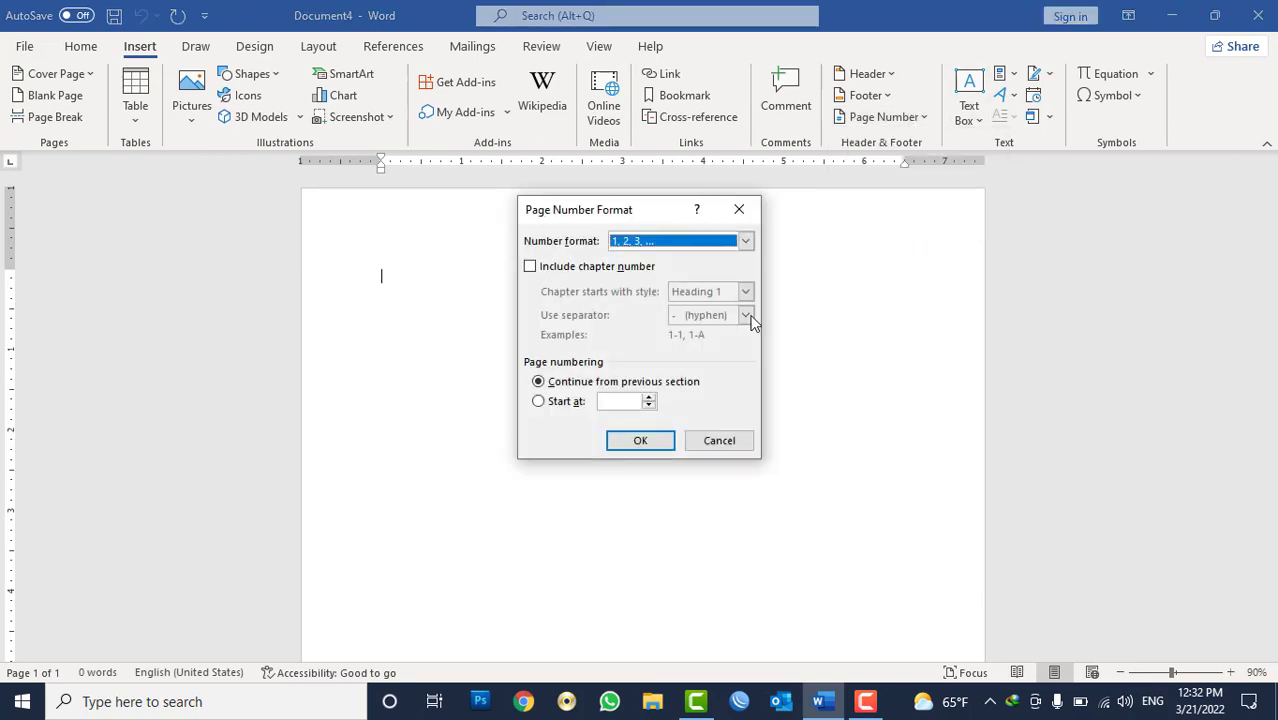
{"action": "left_click", "coordinate": [567, 403]}
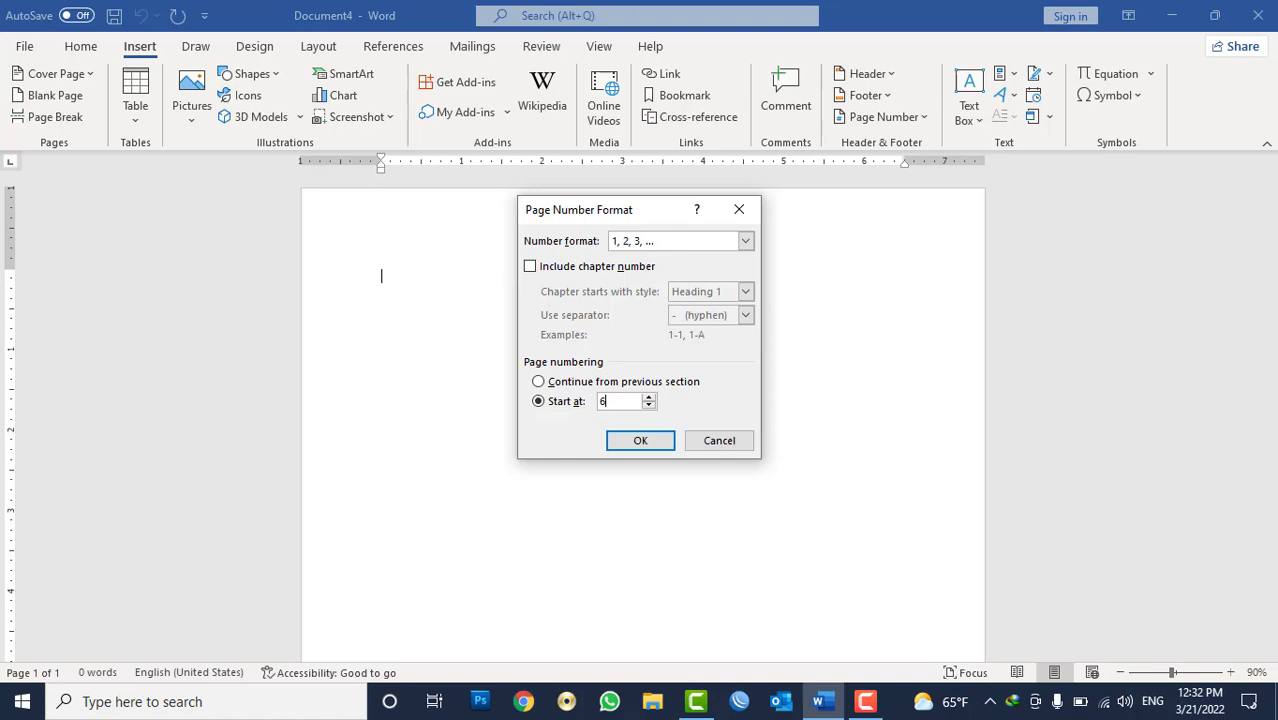
Cancel the Page Number Format dialog and create a new blank document (Document5)
{"action": "key", "text": "Return"}
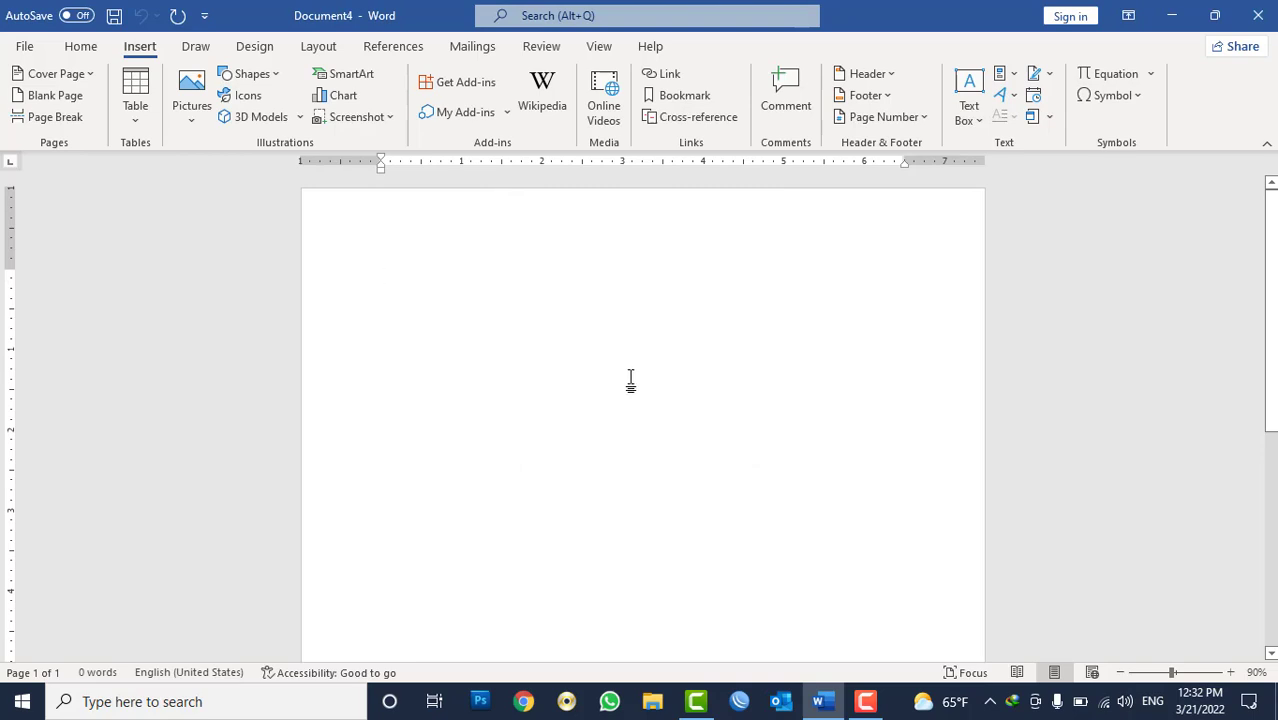
{"action": "key", "text": "ctrl+n"}
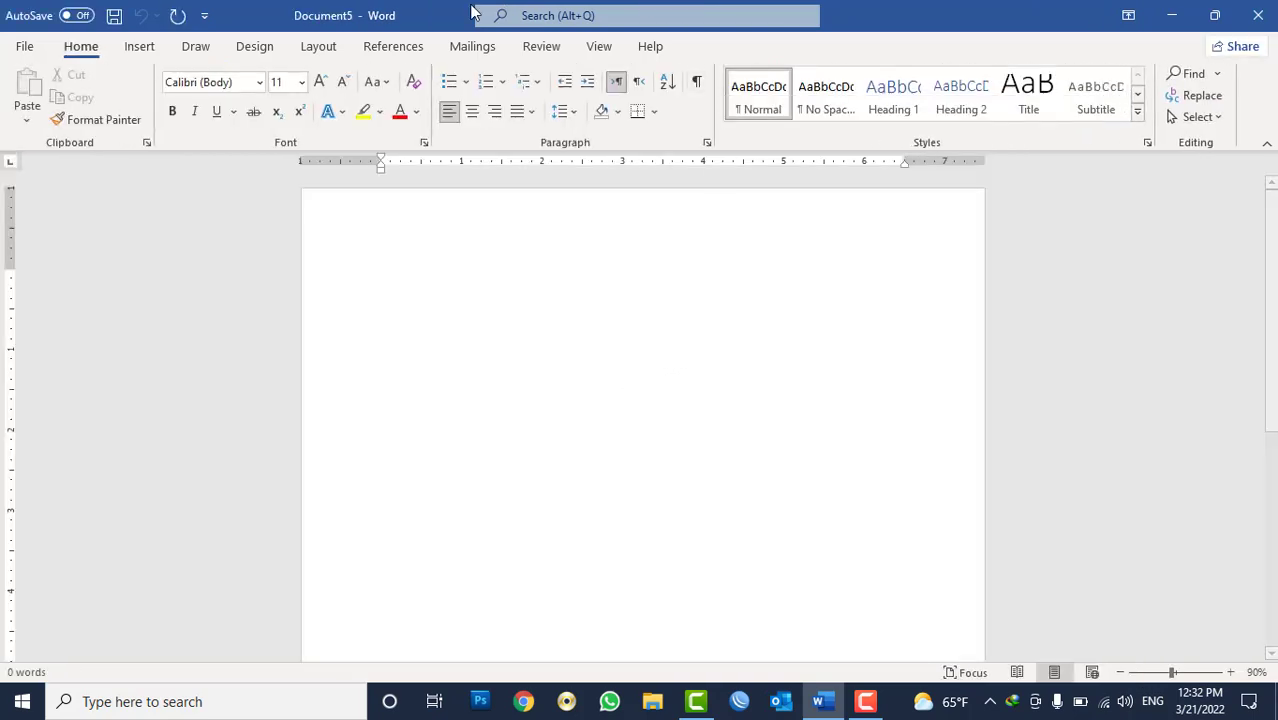
{"action": "left_click", "coordinate": [140, 46]}
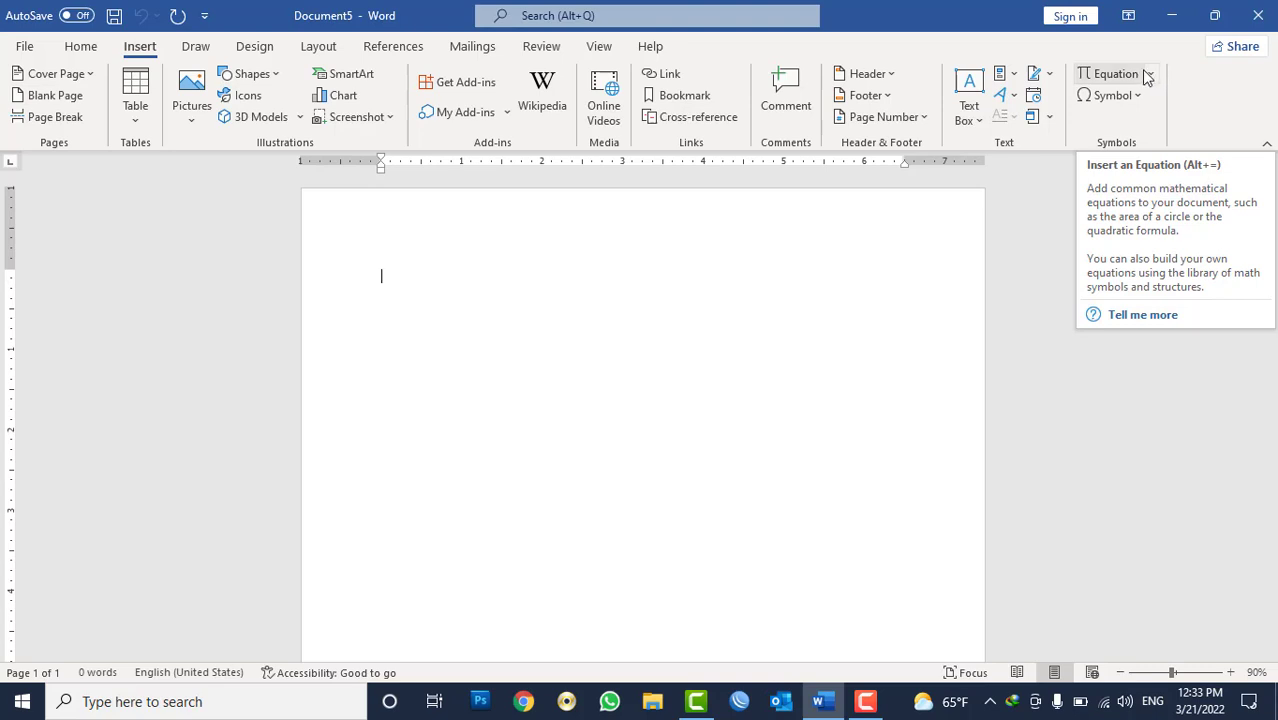
{"action": "left_click", "coordinate": [1152, 76]}
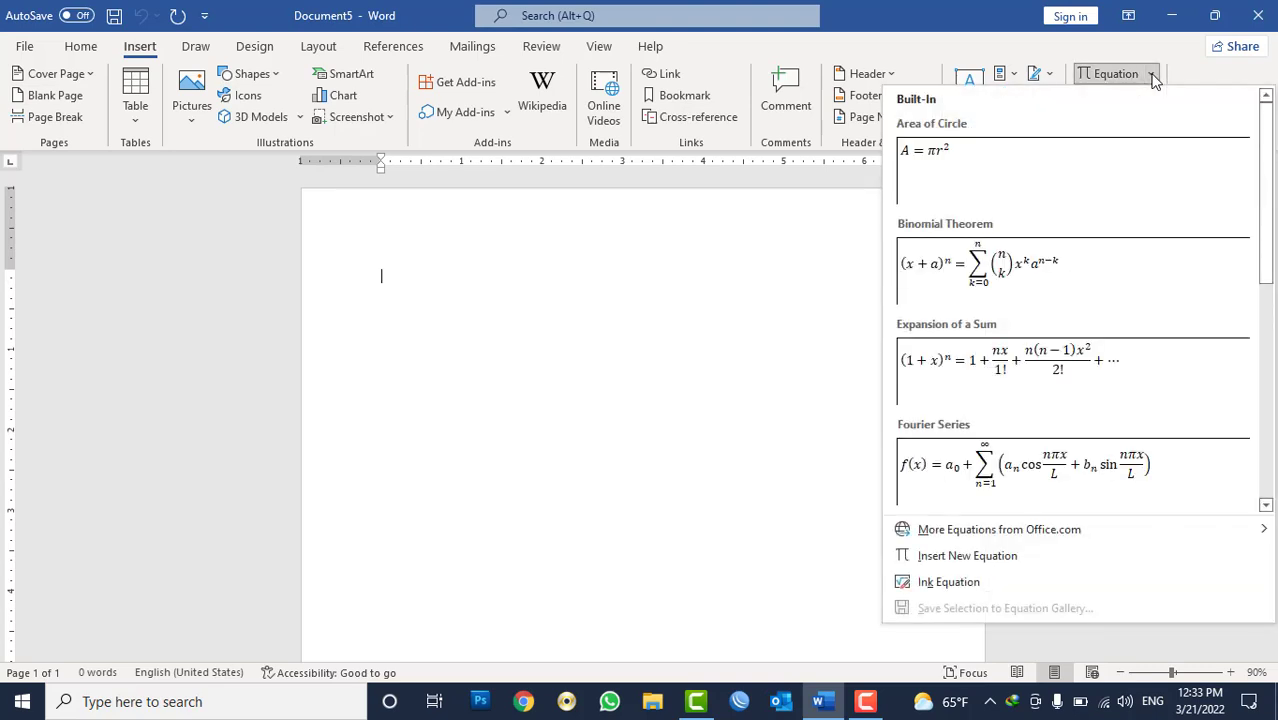
{"action": "scroll", "coordinate": [1145, 168], "scroll_direction": "down", "scroll_amount": 3}
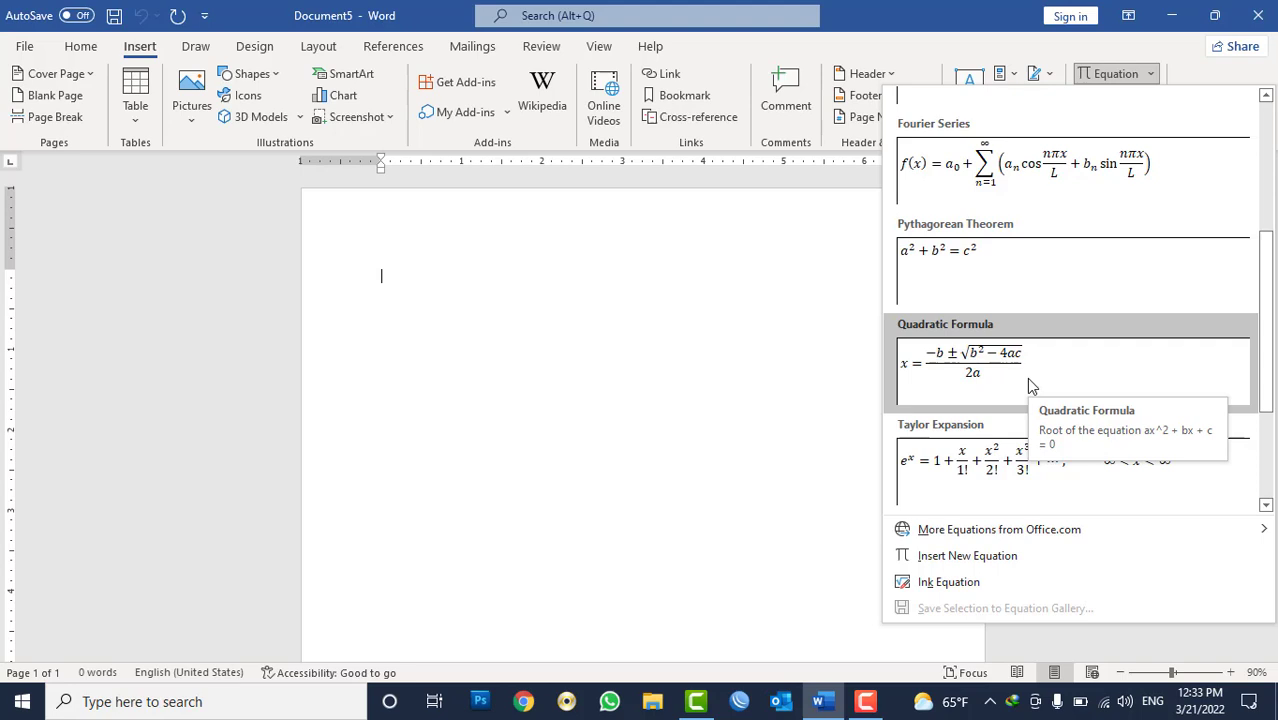
{"action": "left_click", "coordinate": [1030, 385]}
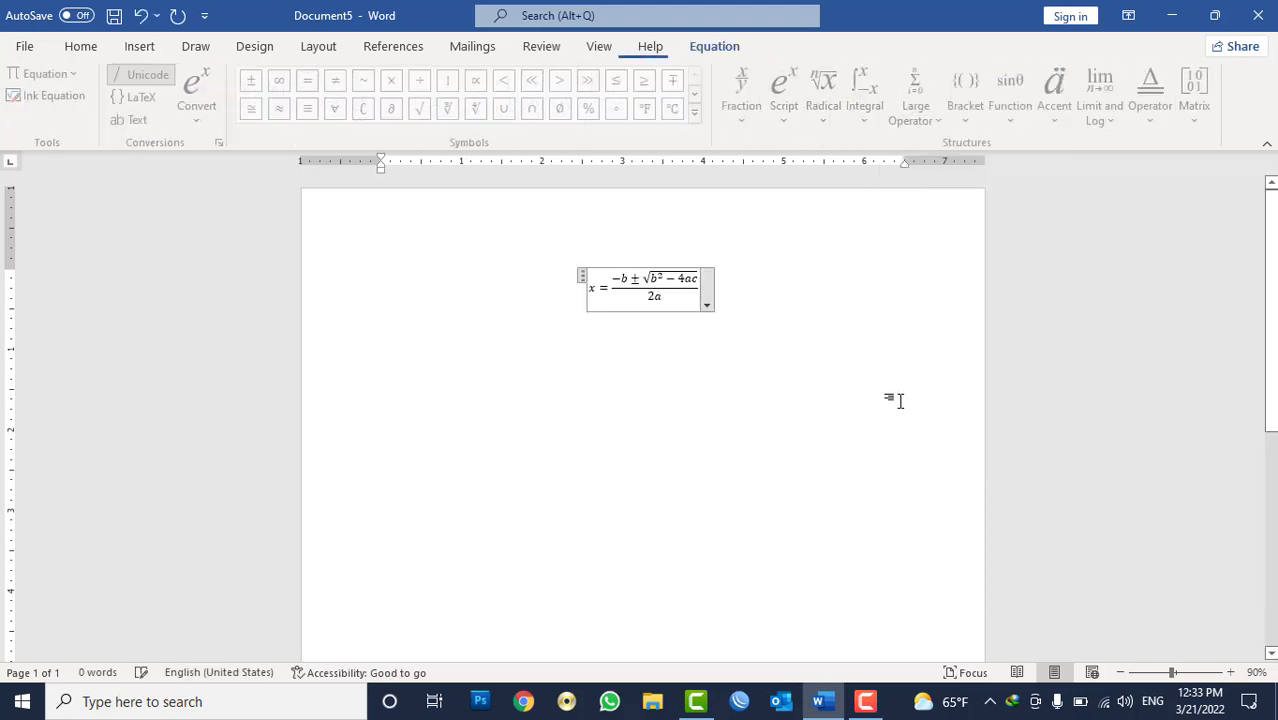
{"action": "left_click", "coordinate": [832, 420]}
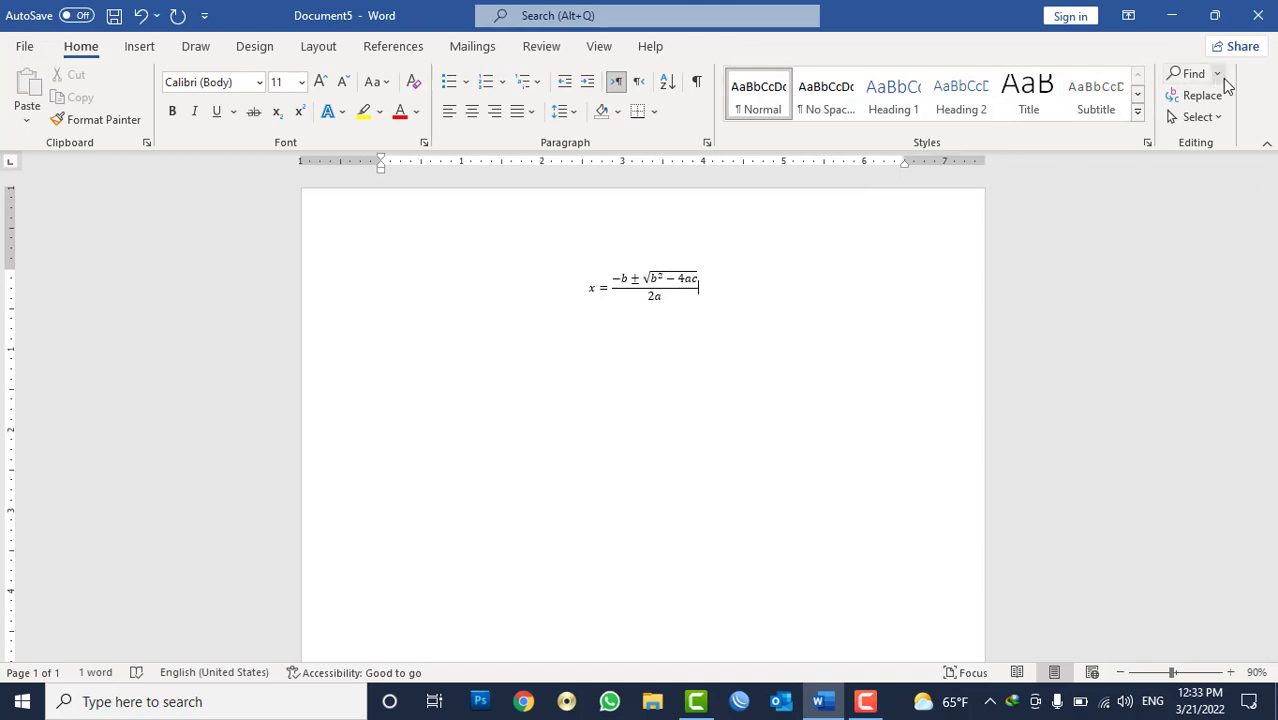
{"action": "left_click", "coordinate": [139, 46]}
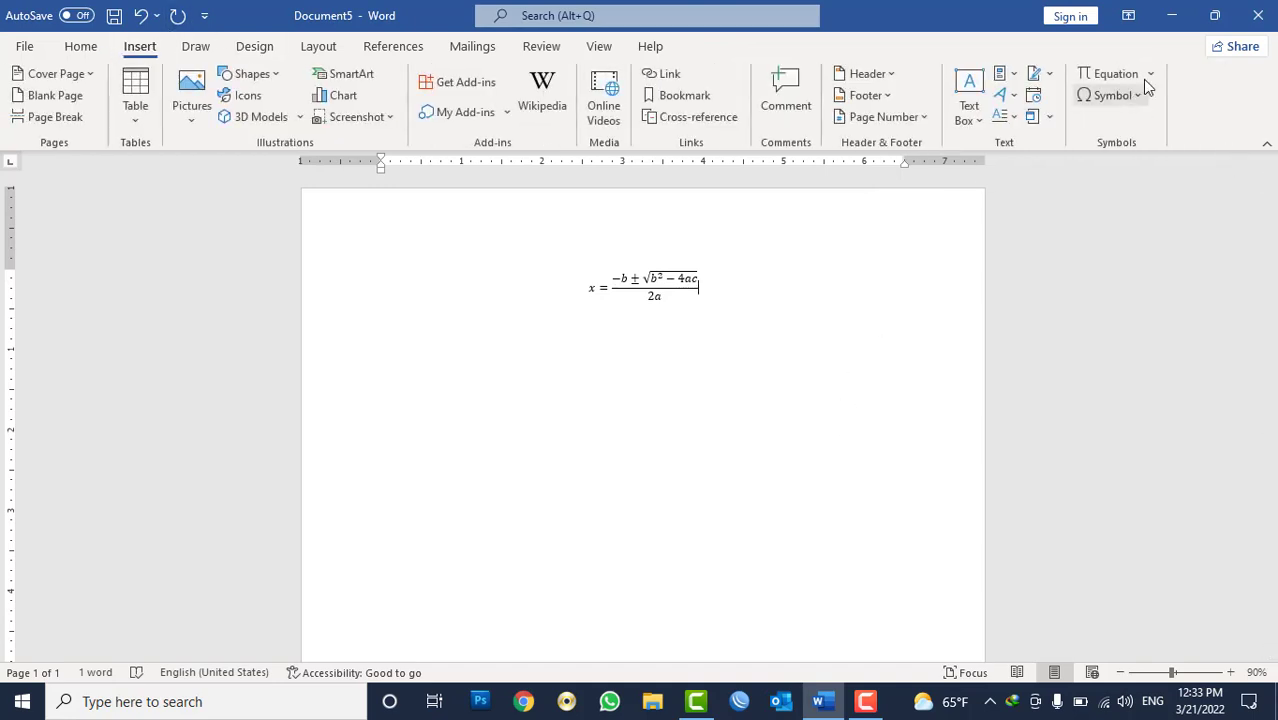
{"action": "left_click", "coordinate": [1150, 74]}
{"action": "left_click", "coordinate": [674, 311]}
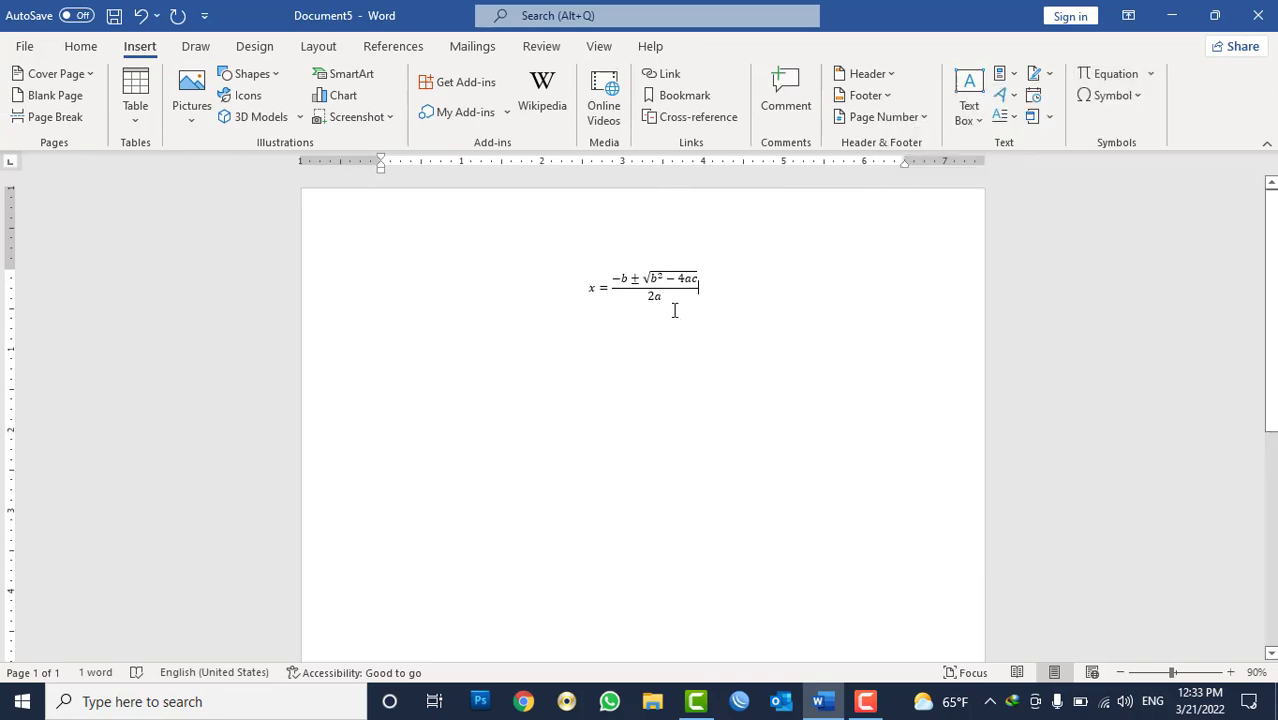
{"action": "key", "text": "BackSpace"}
{"action": "key", "text": "BackSpace"}
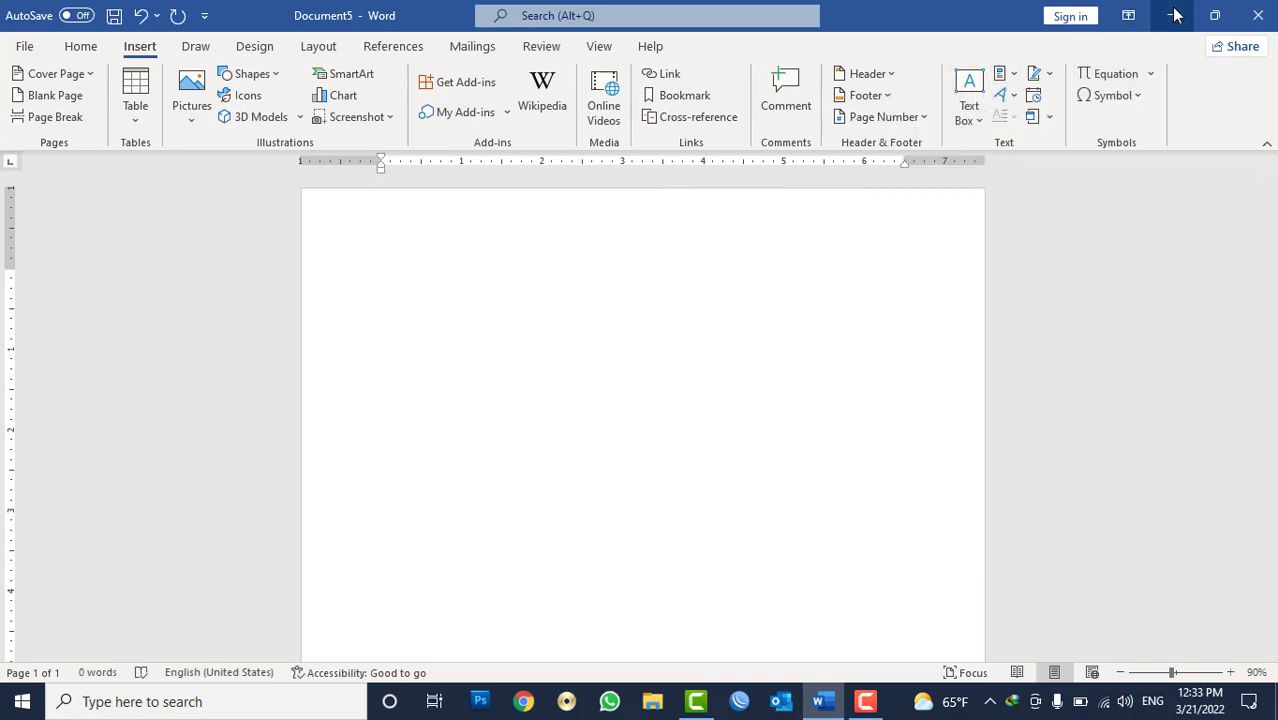
{"action": "left_click", "coordinate": [1151, 75]}
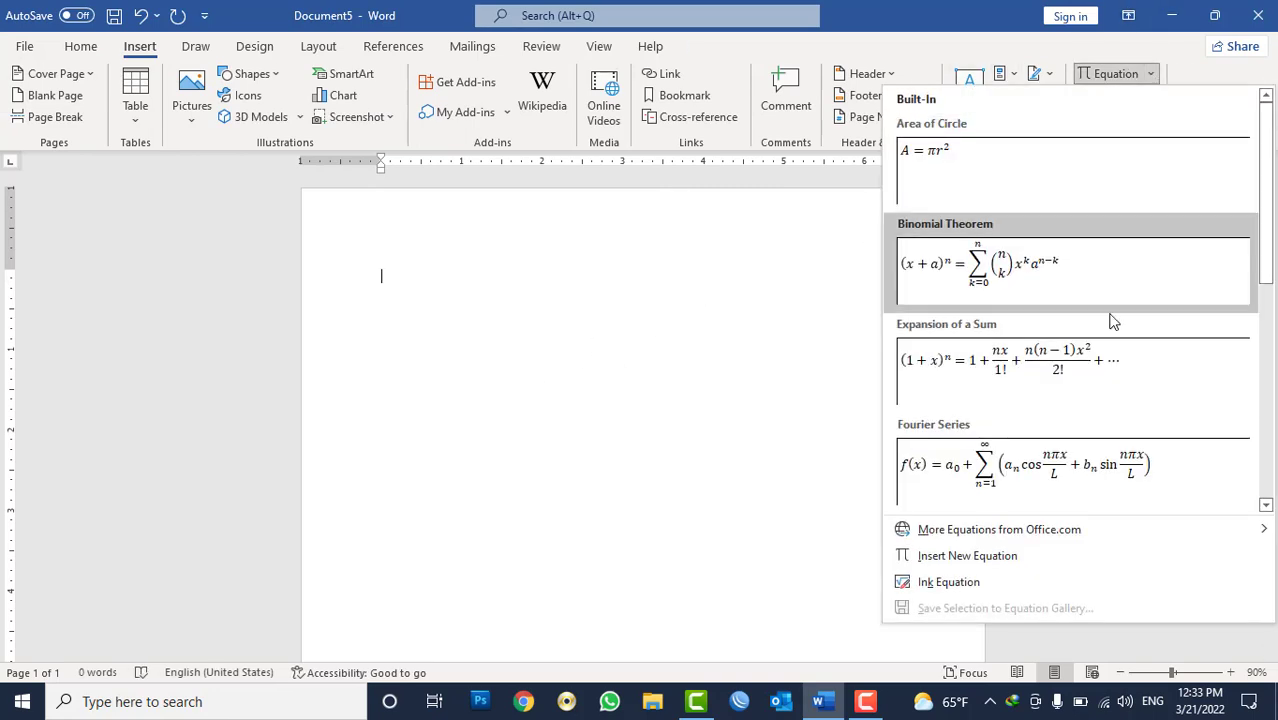
{"action": "left_click", "coordinate": [984, 555]}
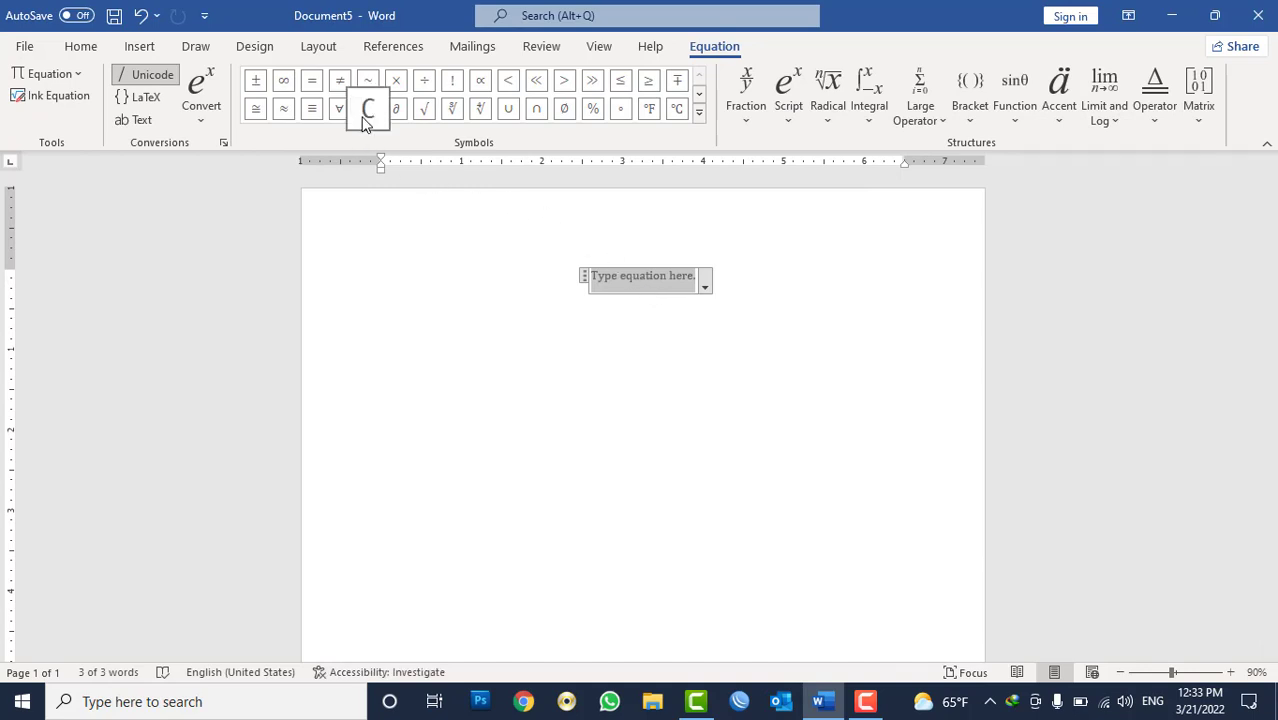
{"action": "left_click", "coordinate": [699, 111]}
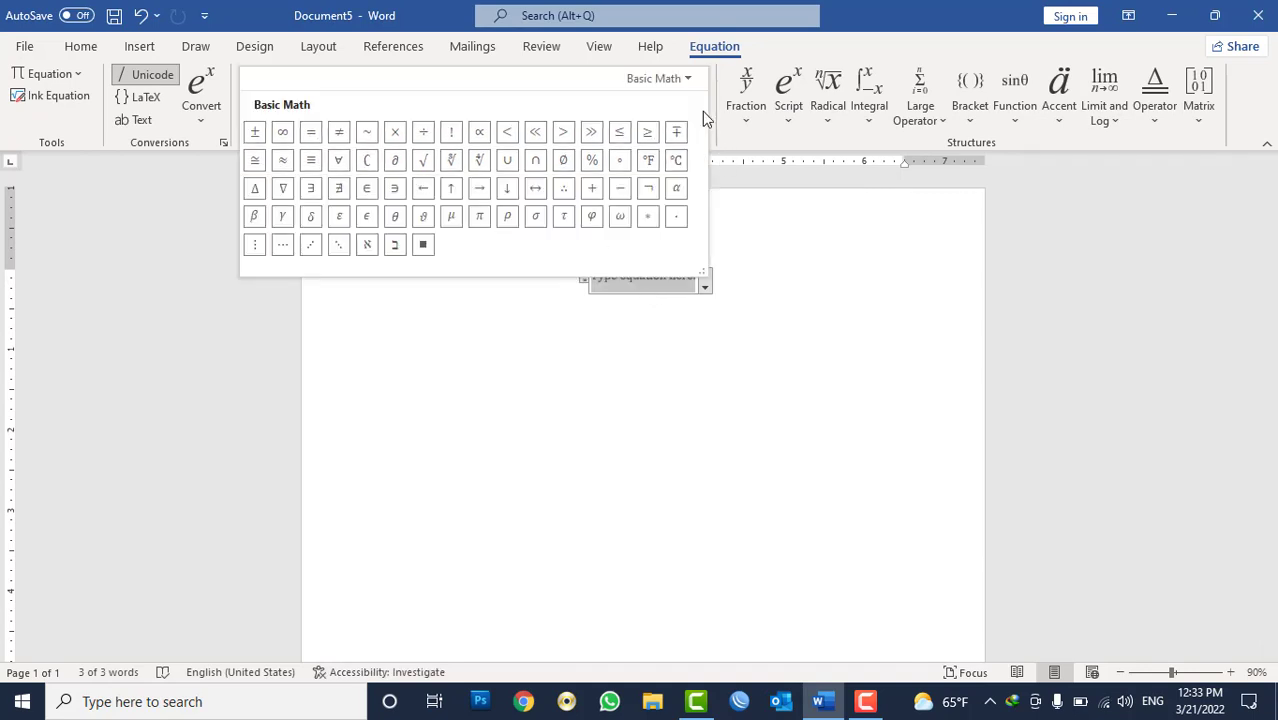
{"action": "left_click", "coordinate": [730, 145]}
{"action": "left_click", "coordinate": [750, 122]}
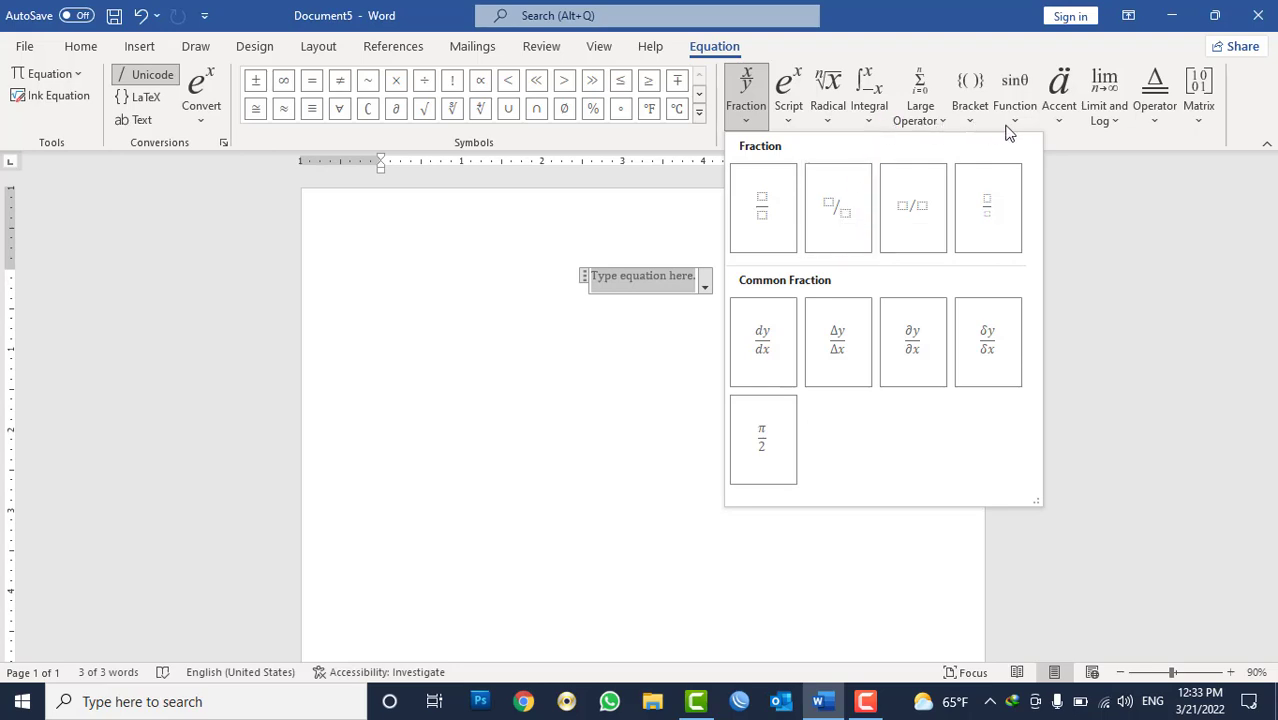
{"action": "left_click", "coordinate": [1113, 118]}
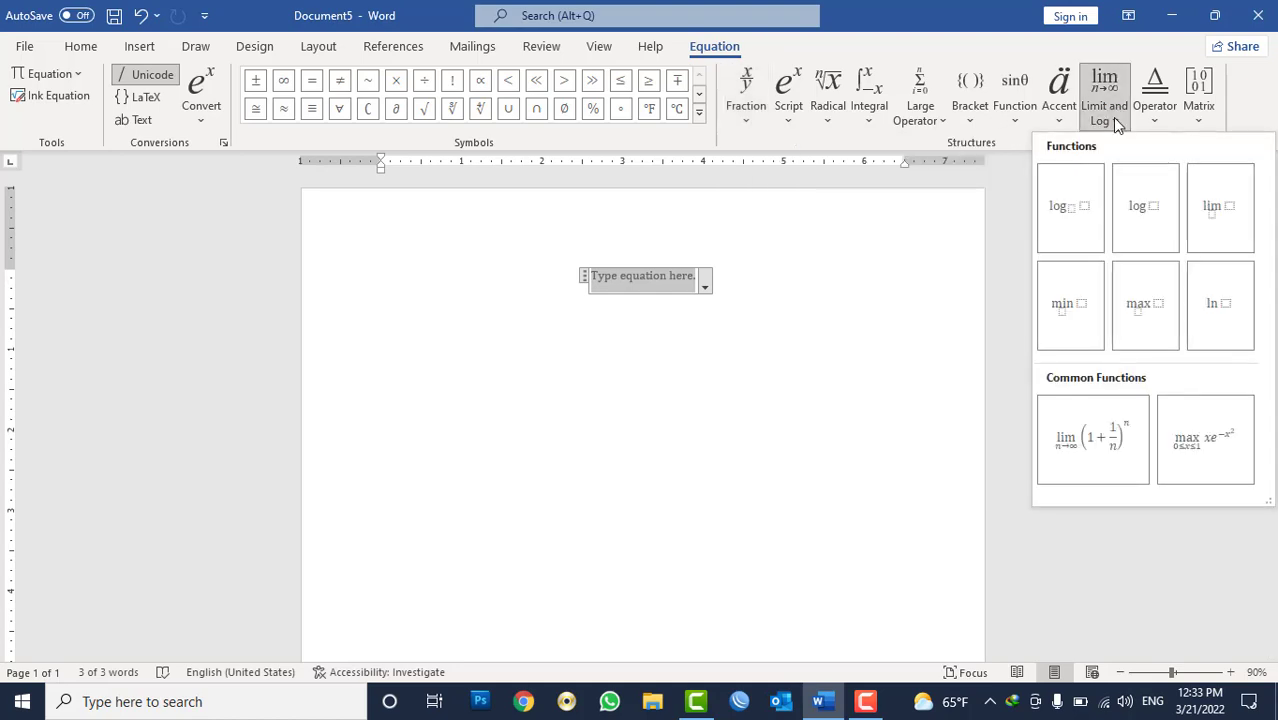
{"action": "left_click", "coordinate": [1158, 226]}
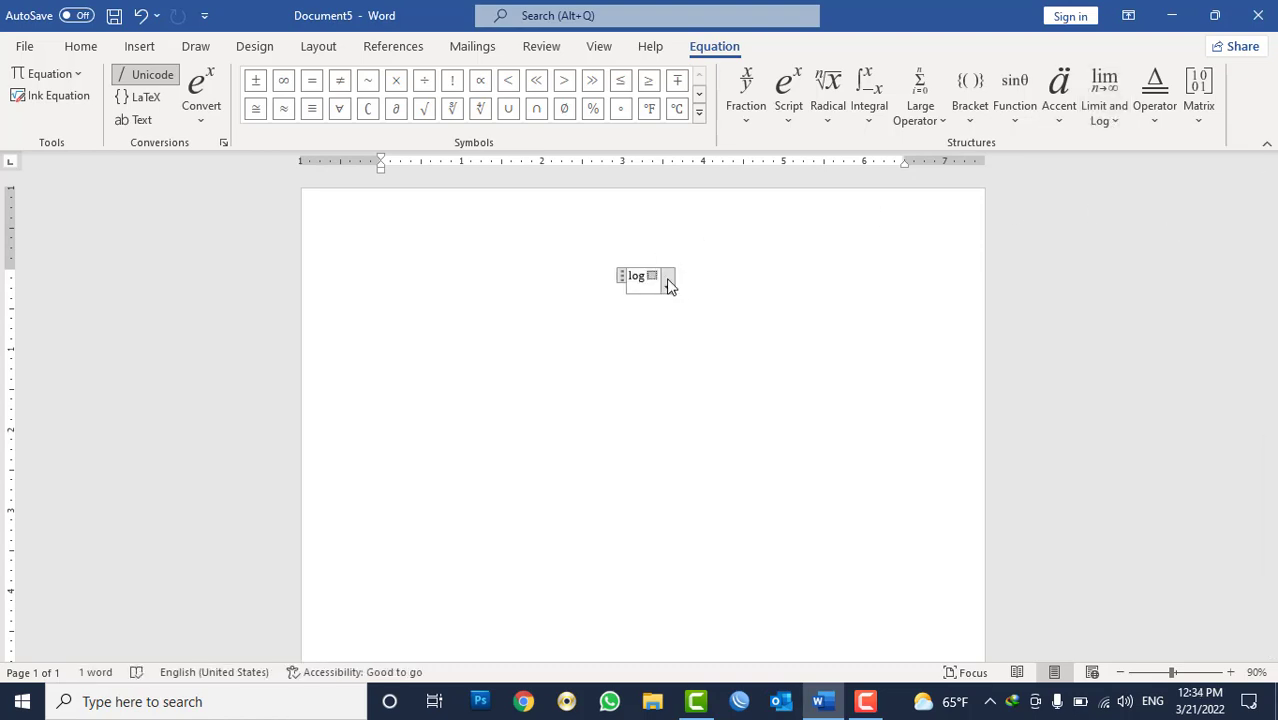
{"action": "type", "text": "10"}
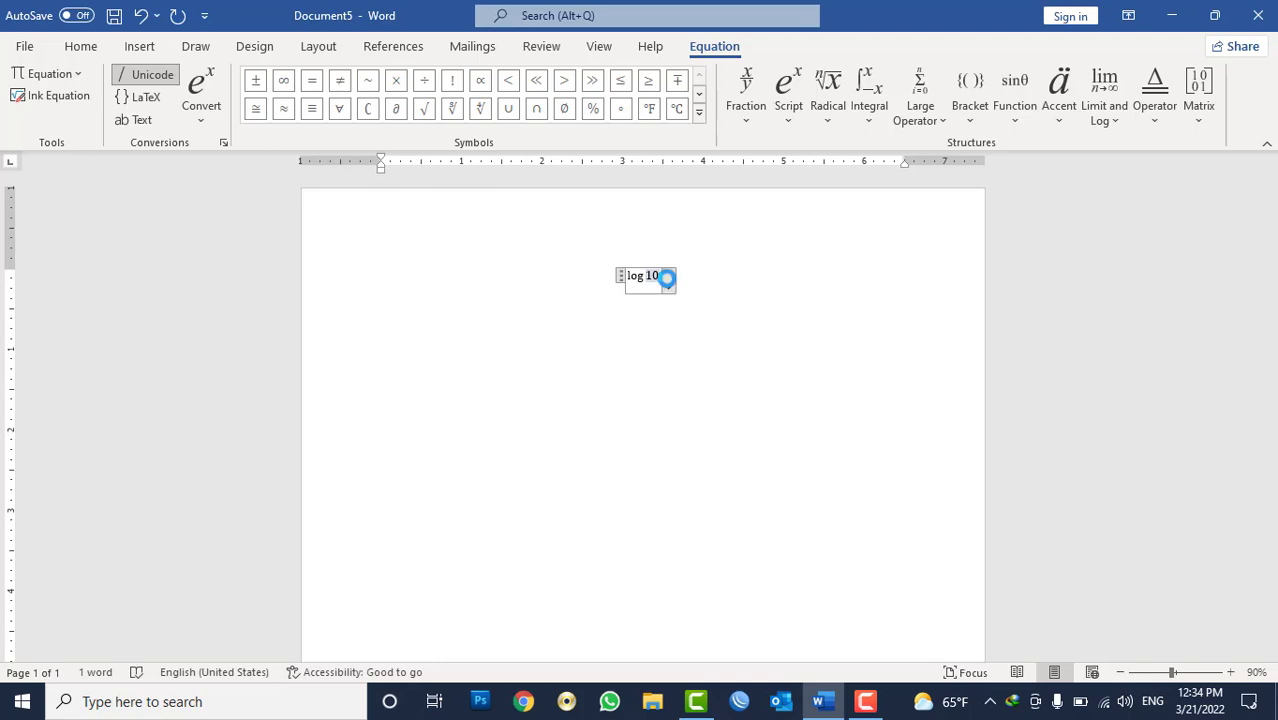
{"action": "left_click", "coordinate": [313, 87]}
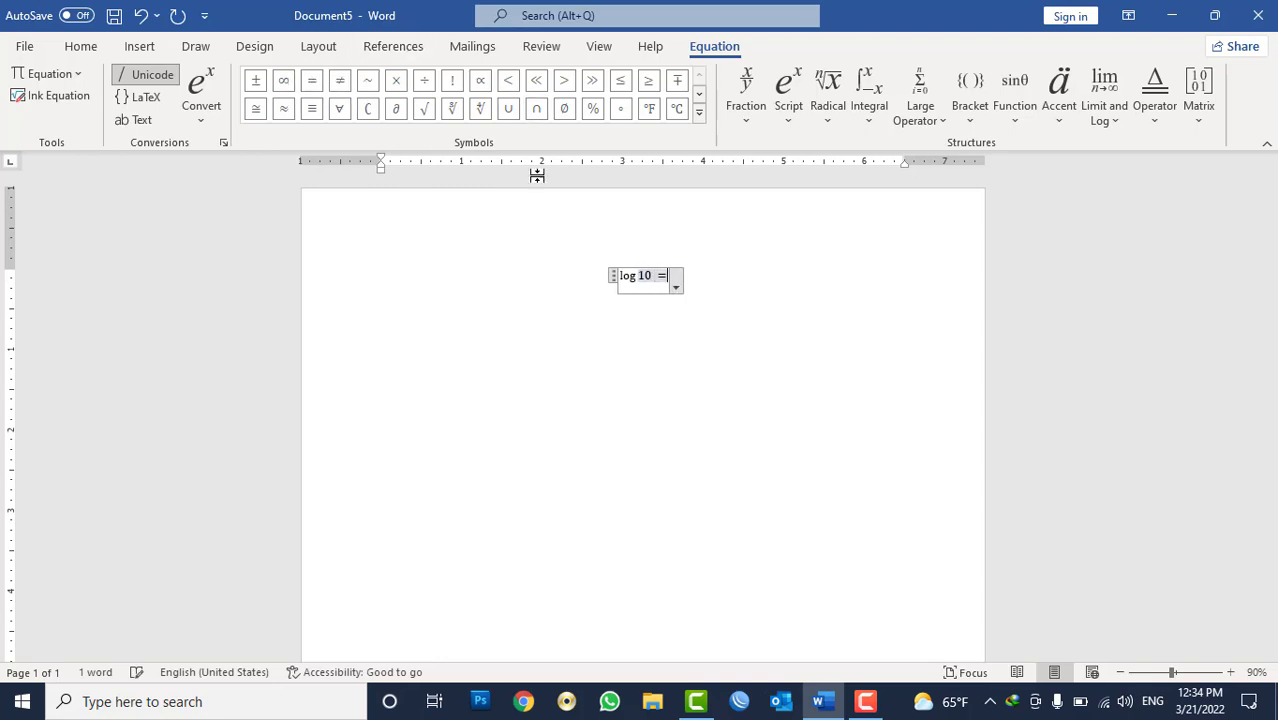
{"action": "type", "text": "1"}
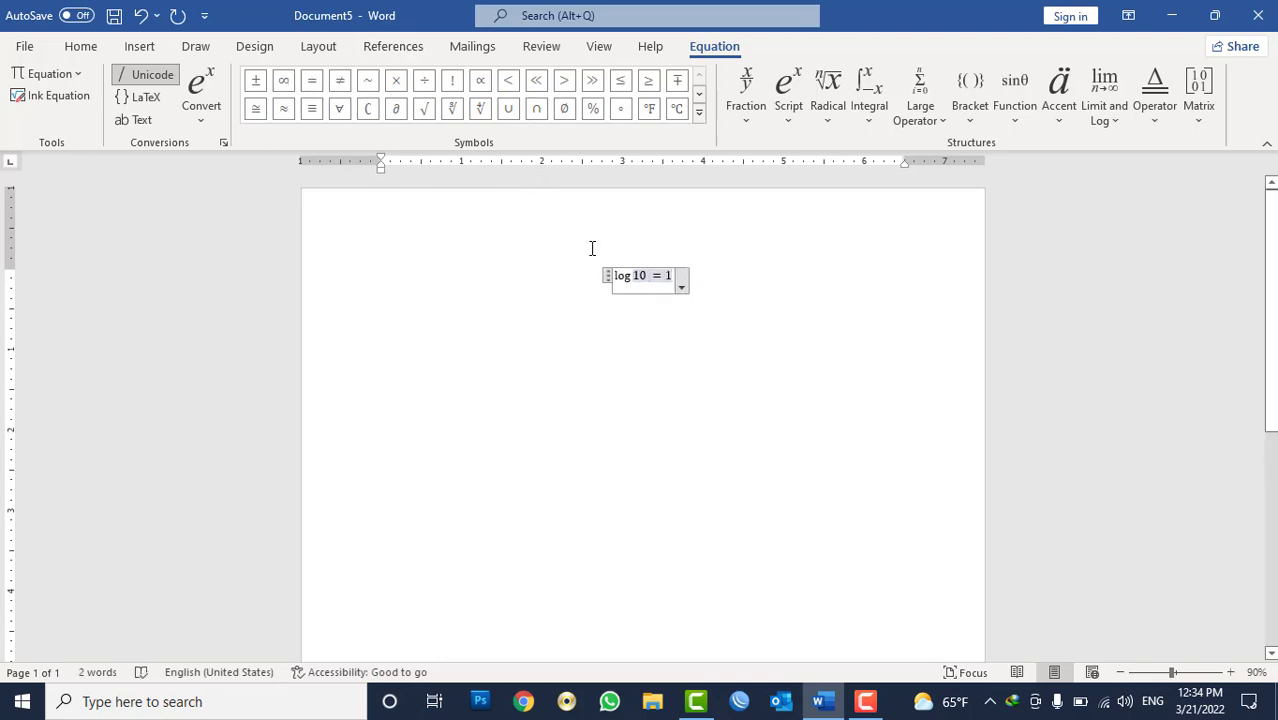
{"action": "left_click", "coordinate": [865, 436]}
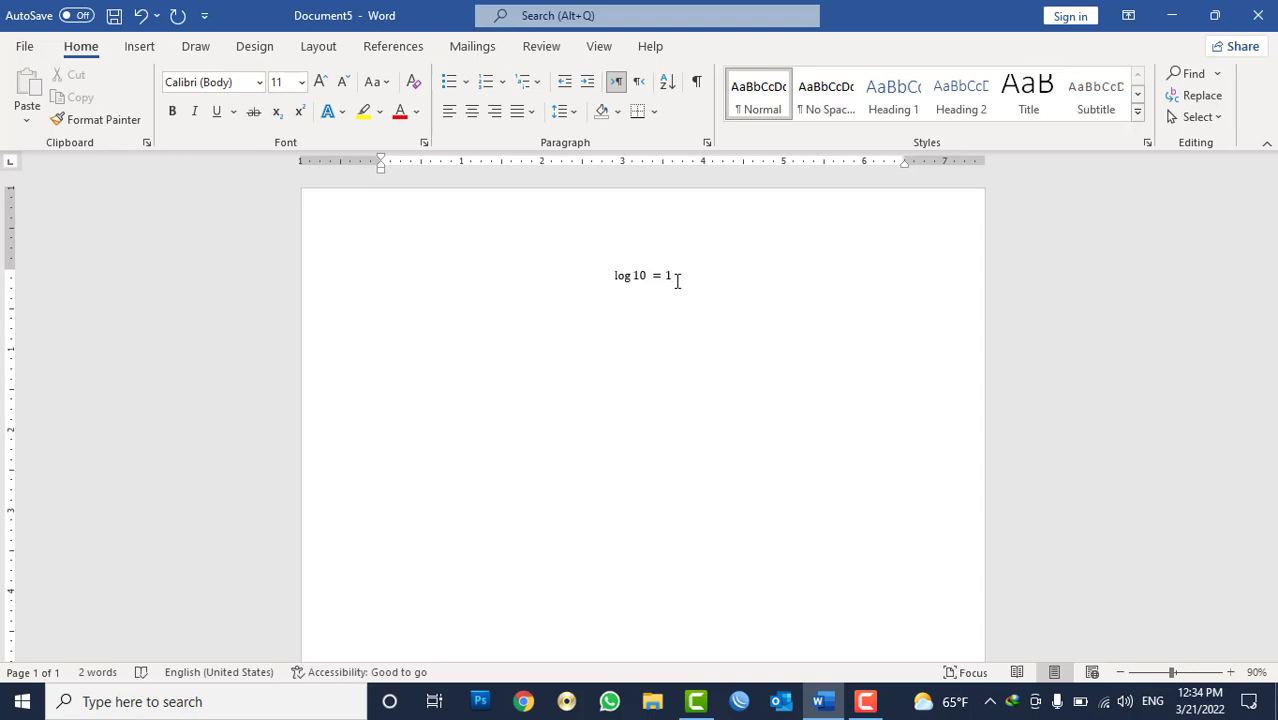
{"action": "key", "text": "ctrl+a"}
{"action": "key", "text": "Delete"}
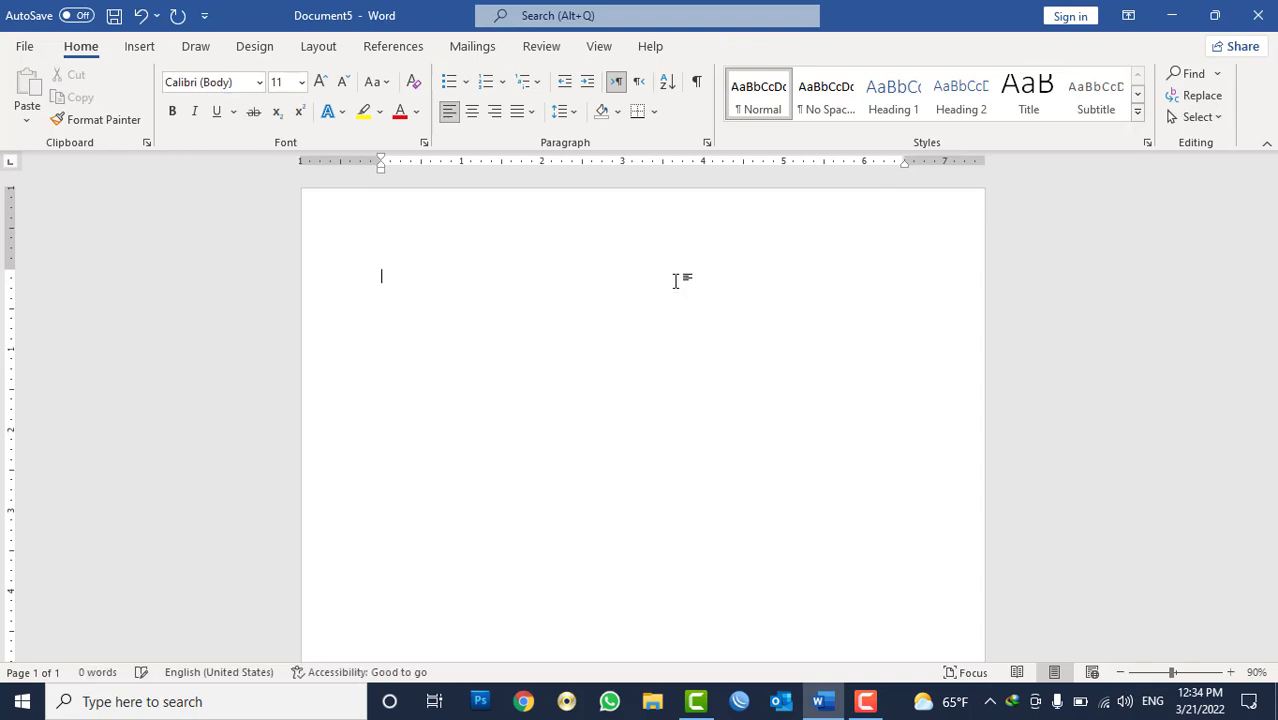
Insert a new equation reading log 1000 10 = 3 near the top of the page
{"action": "left_click", "coordinate": [143, 53]}
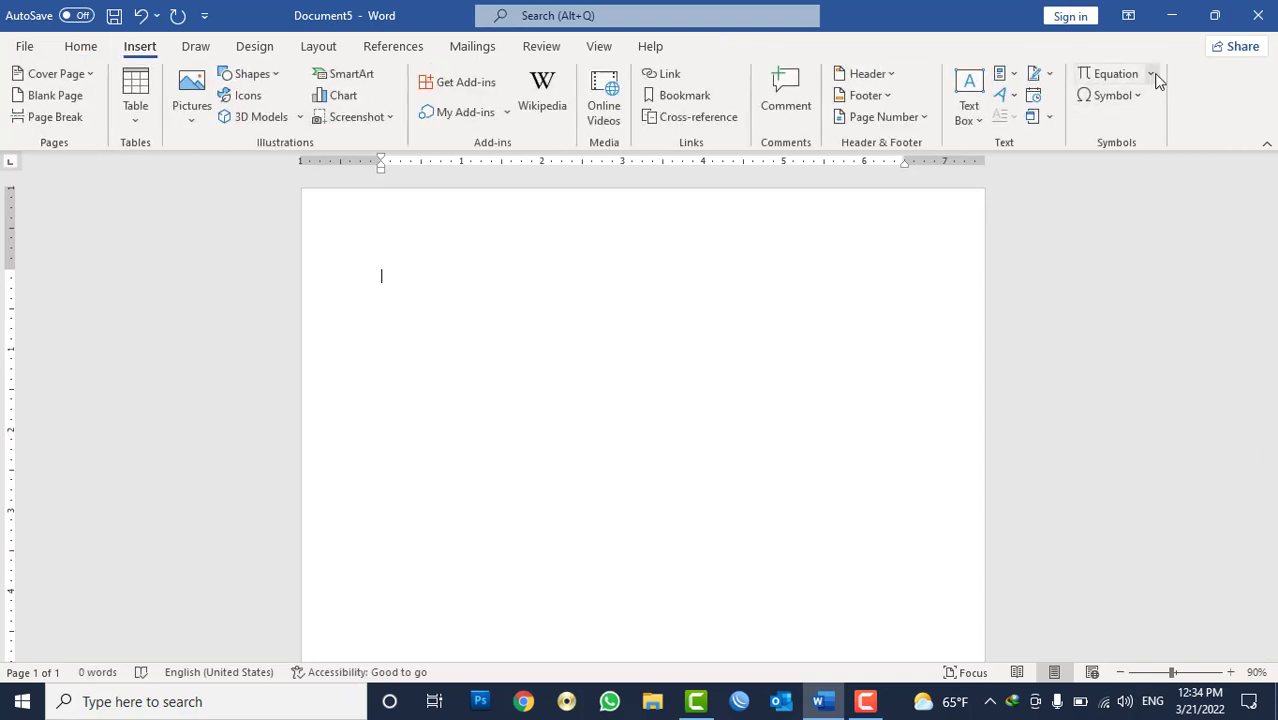
{"action": "left_click", "coordinate": [1150, 74]}
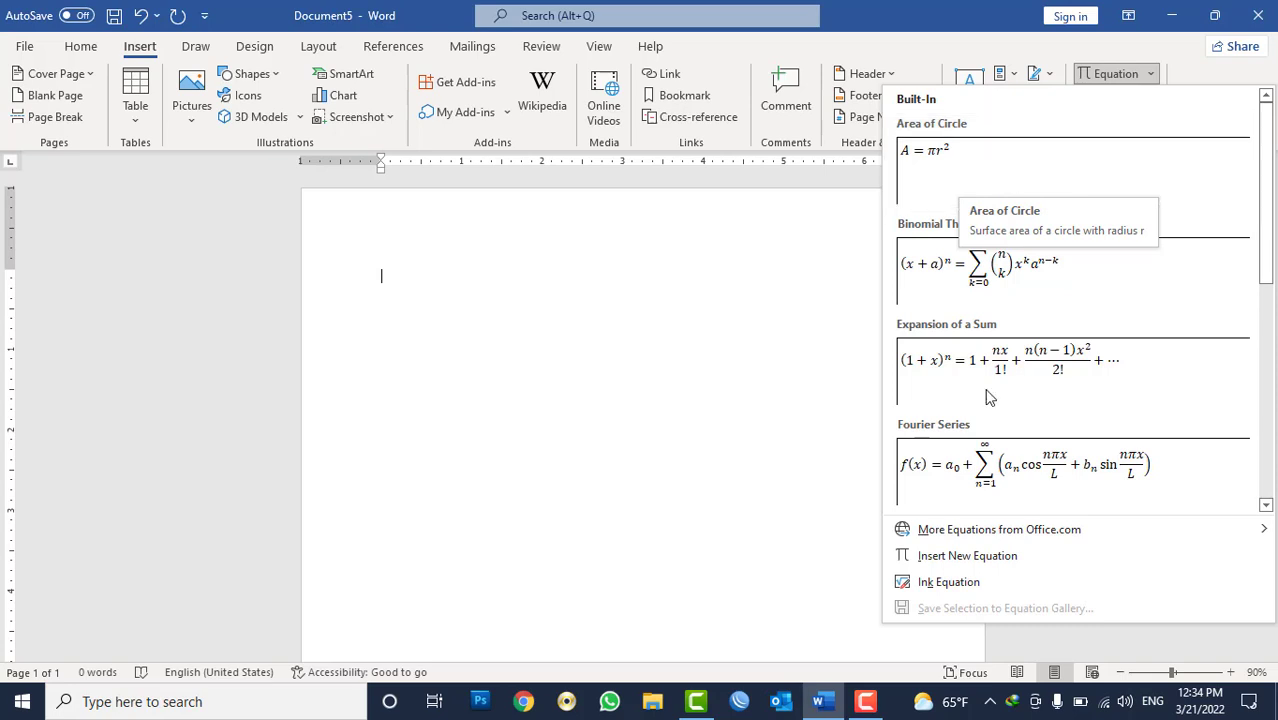
{"action": "left_click", "coordinate": [966, 556]}
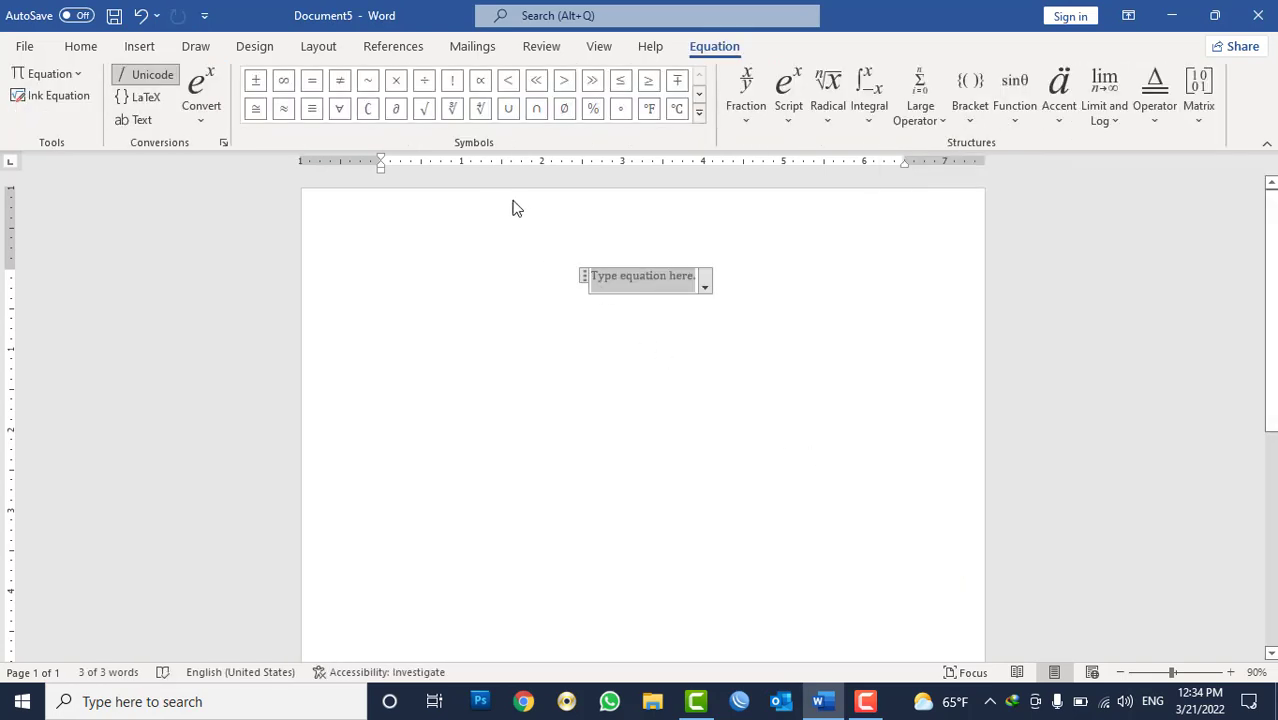
{"action": "type", "text": "log "}
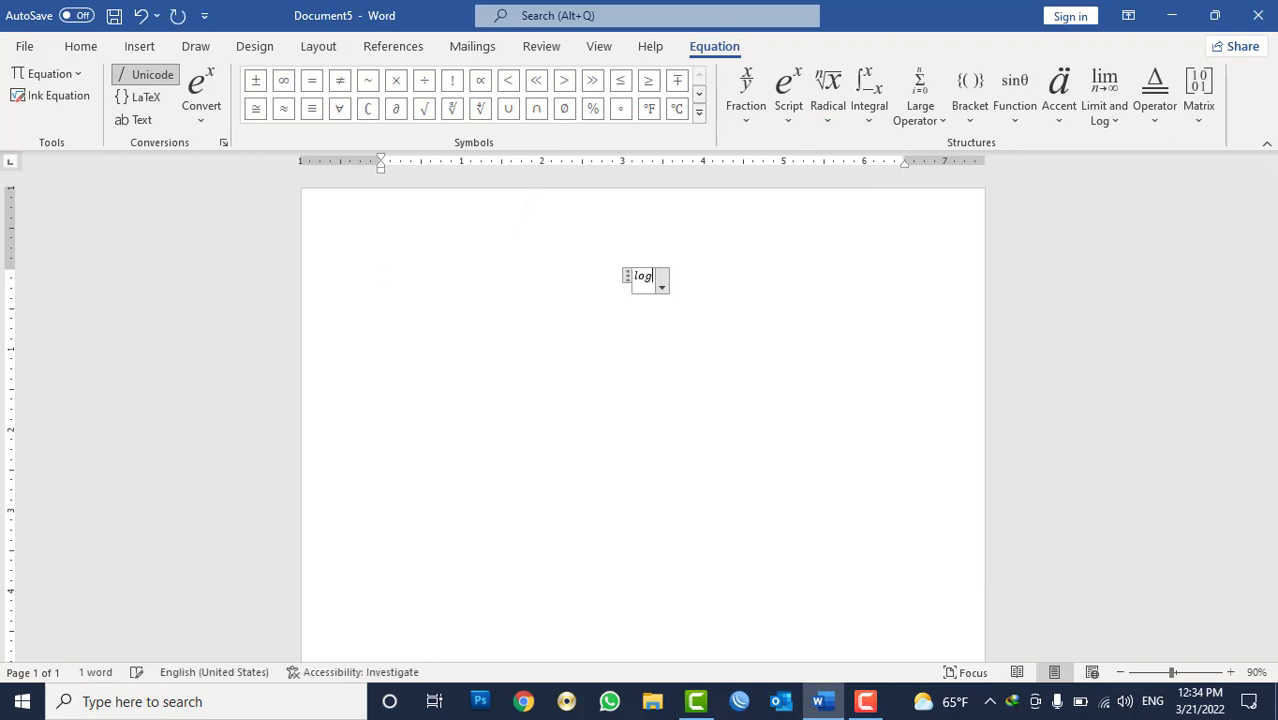
{"action": "type", "text": "10"}
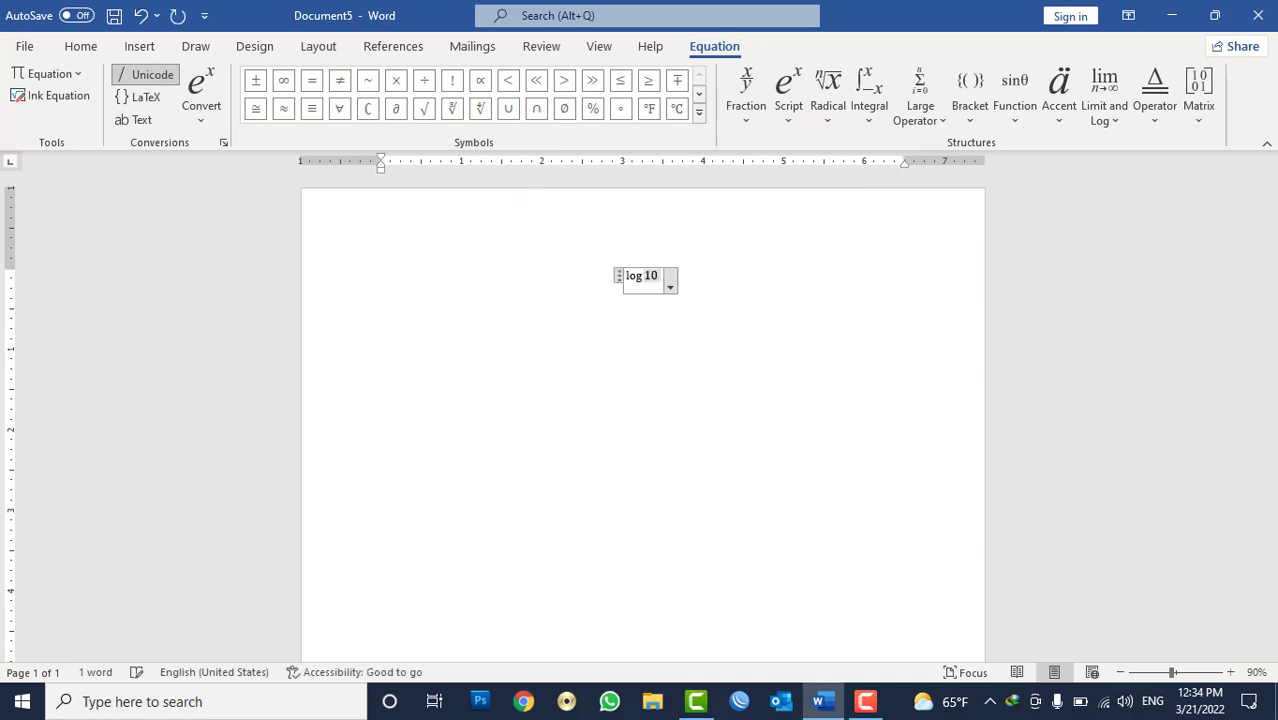
{"action": "type", "text": " 10 "}
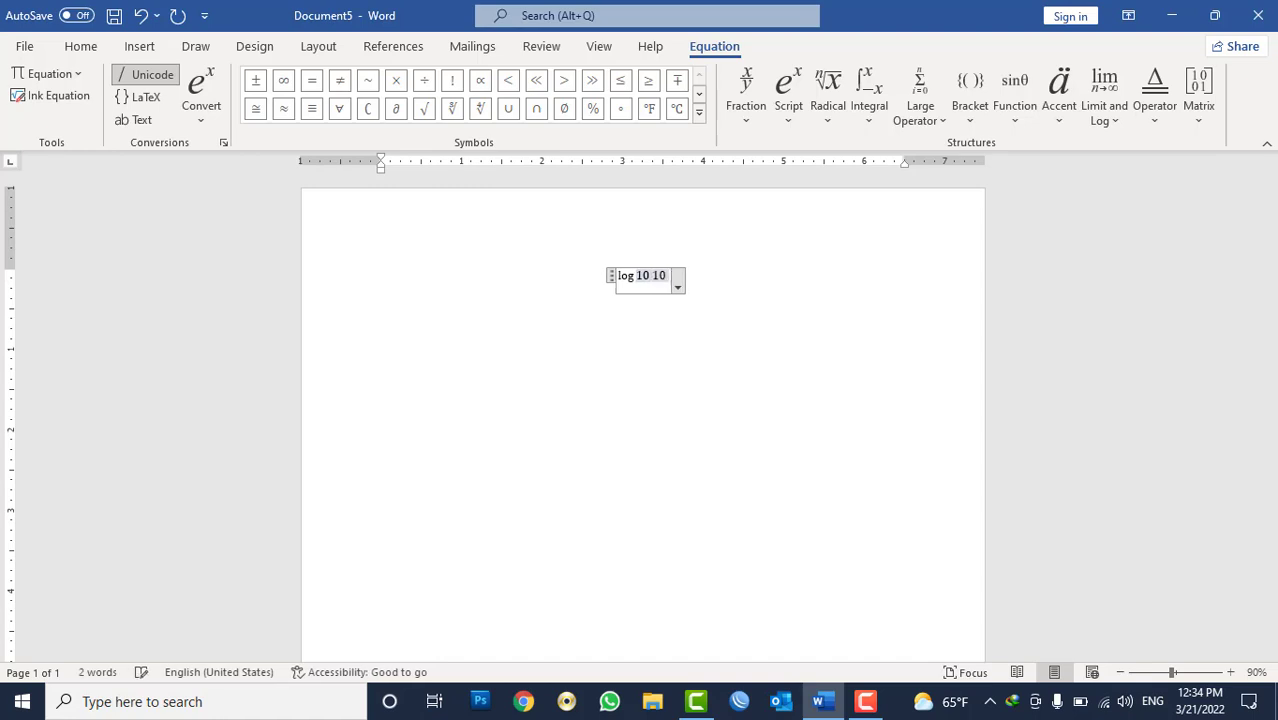
{"action": "type", "text": "="}
{"action": "key", "text": "BackSpace"}
{"action": "key", "text": "BackSpace"}
{"action": "key", "text": "BackSpace"}
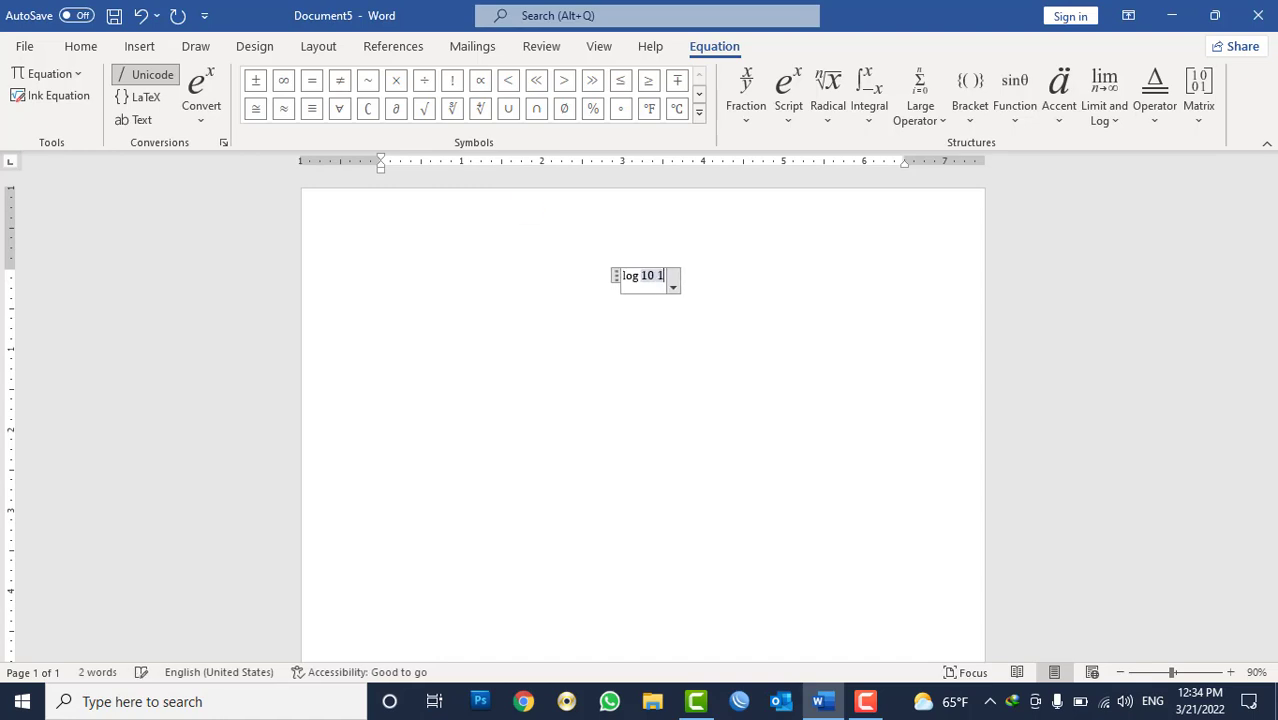
{"action": "key", "text": "BackSpace"}
{"action": "key", "text": "BackSpace"}
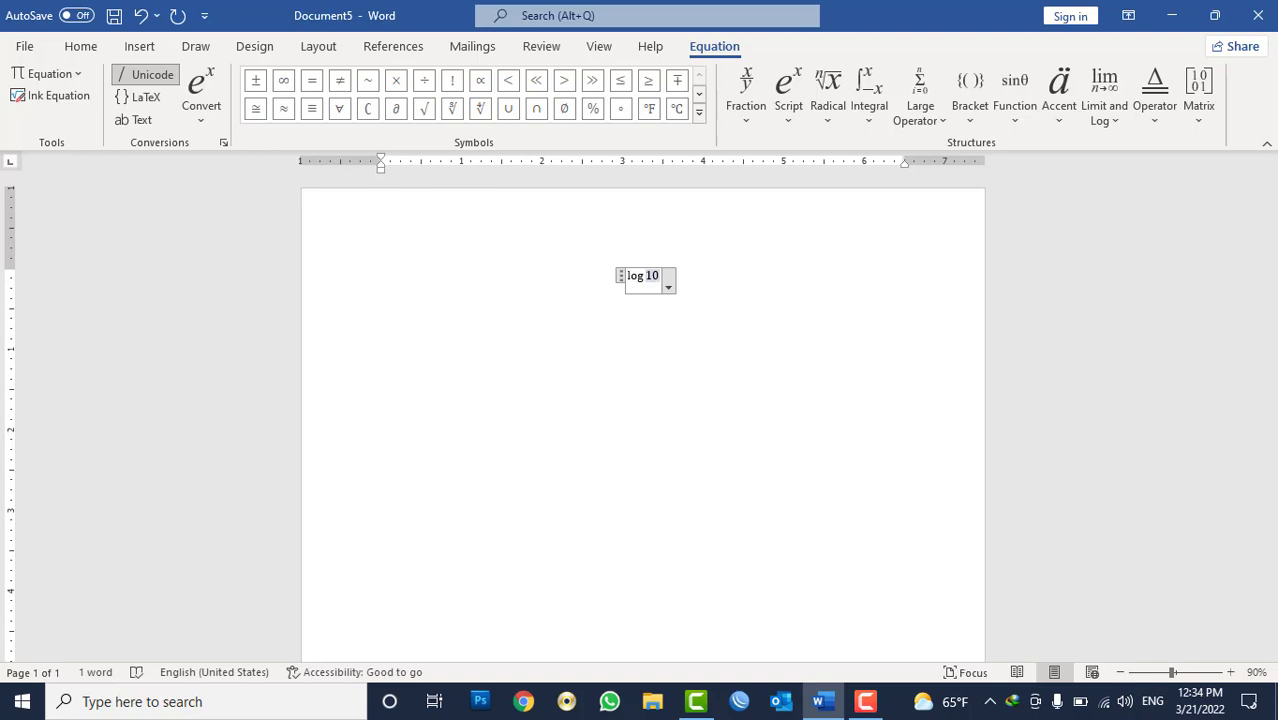
{"action": "type", "text": "100"}
{"action": "key", "text": "BackSpace"}
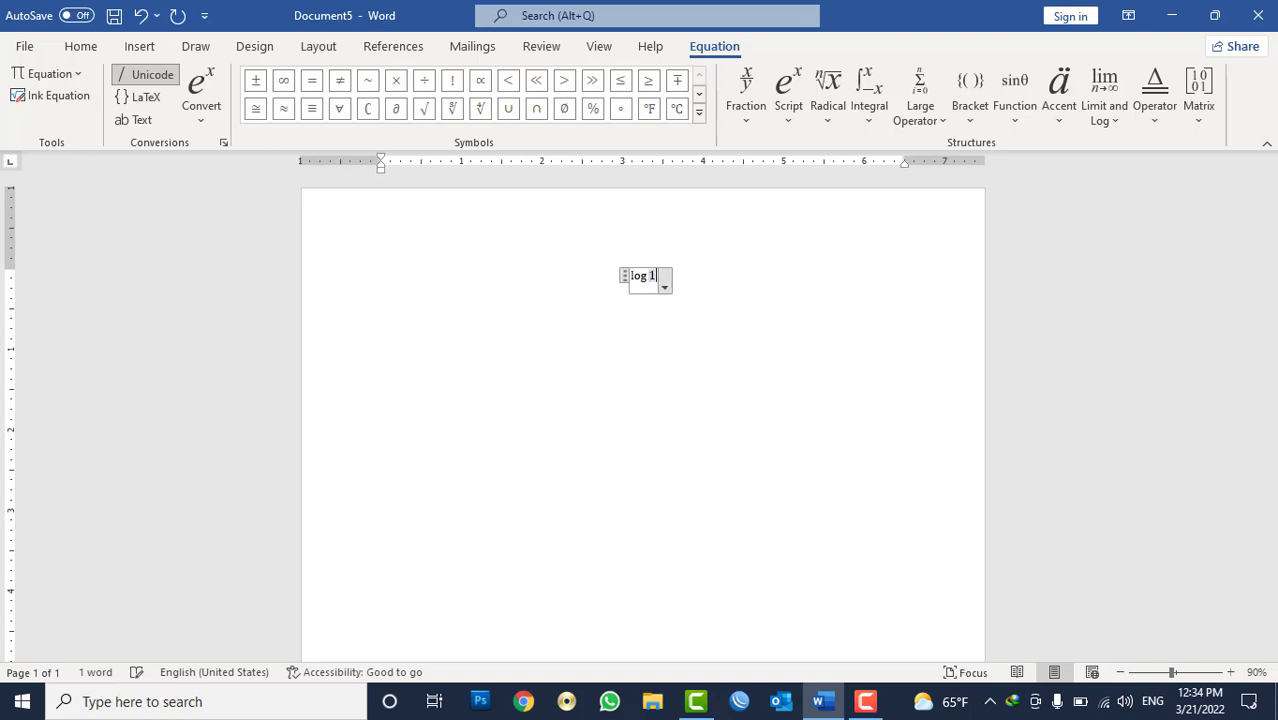
{"action": "type", "text": "000 10 "}
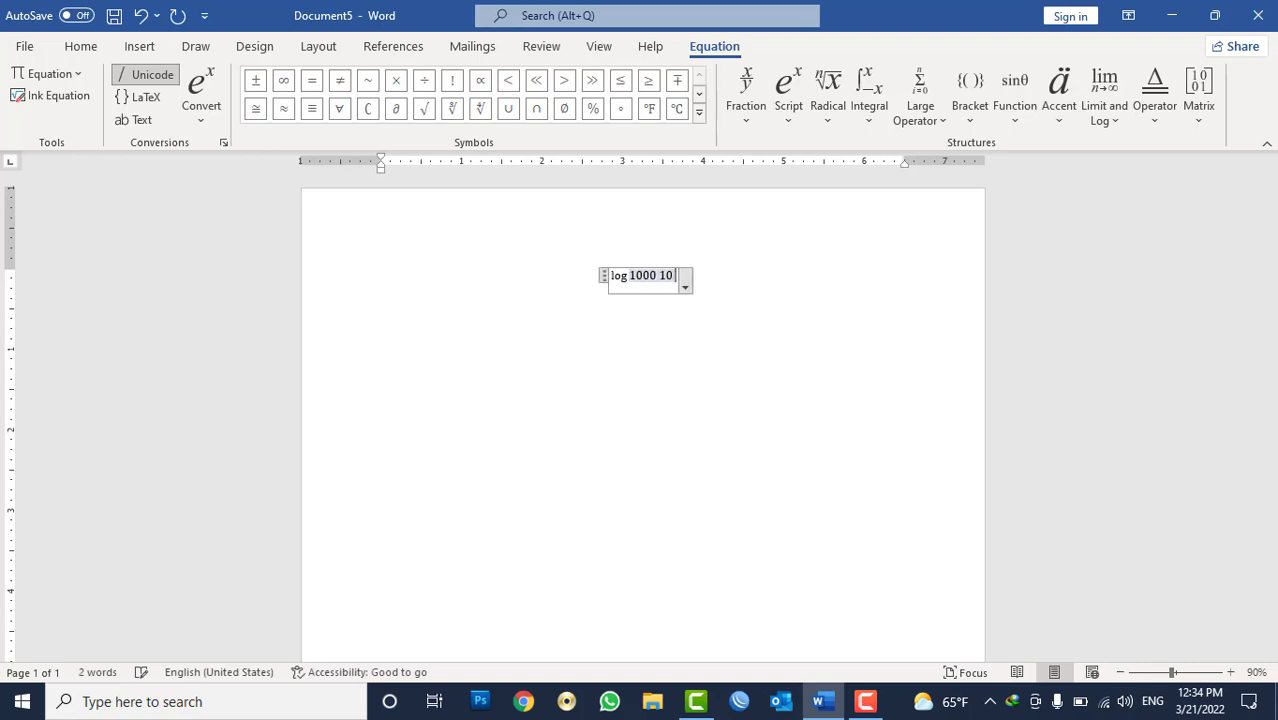
{"action": "type", "text": "= 3"}
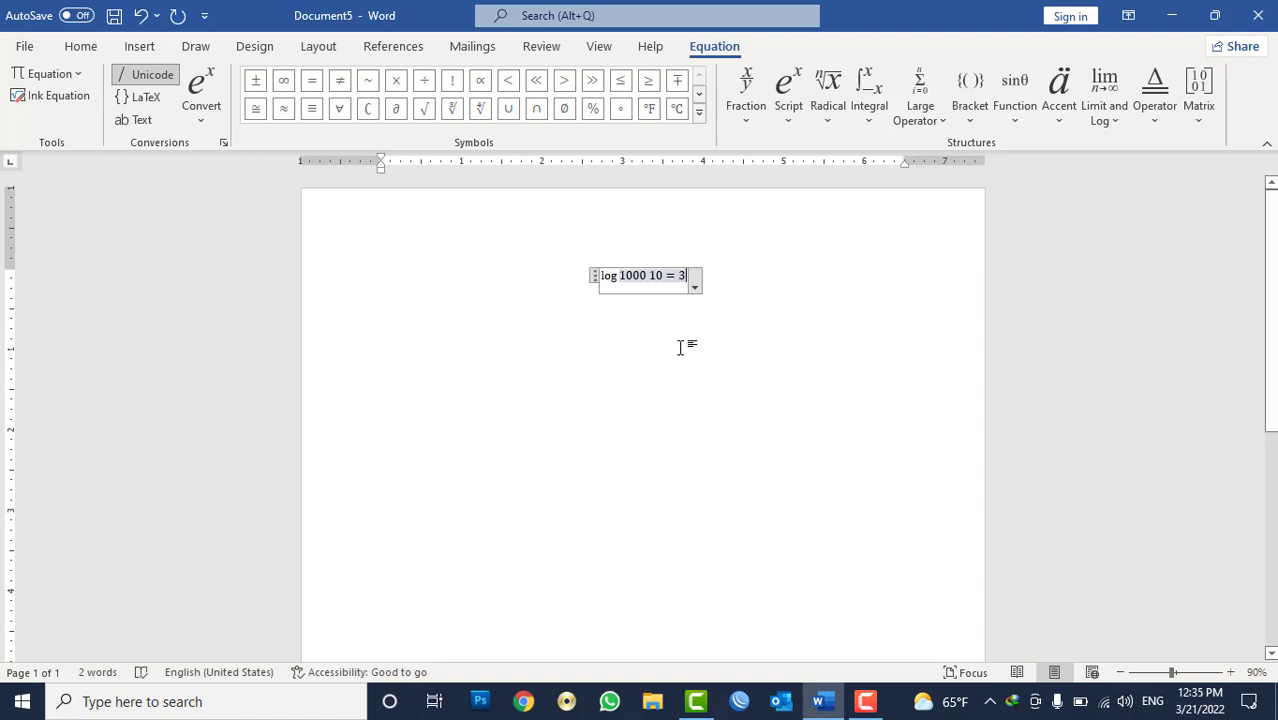
{"action": "left_click", "coordinate": [684, 383]}
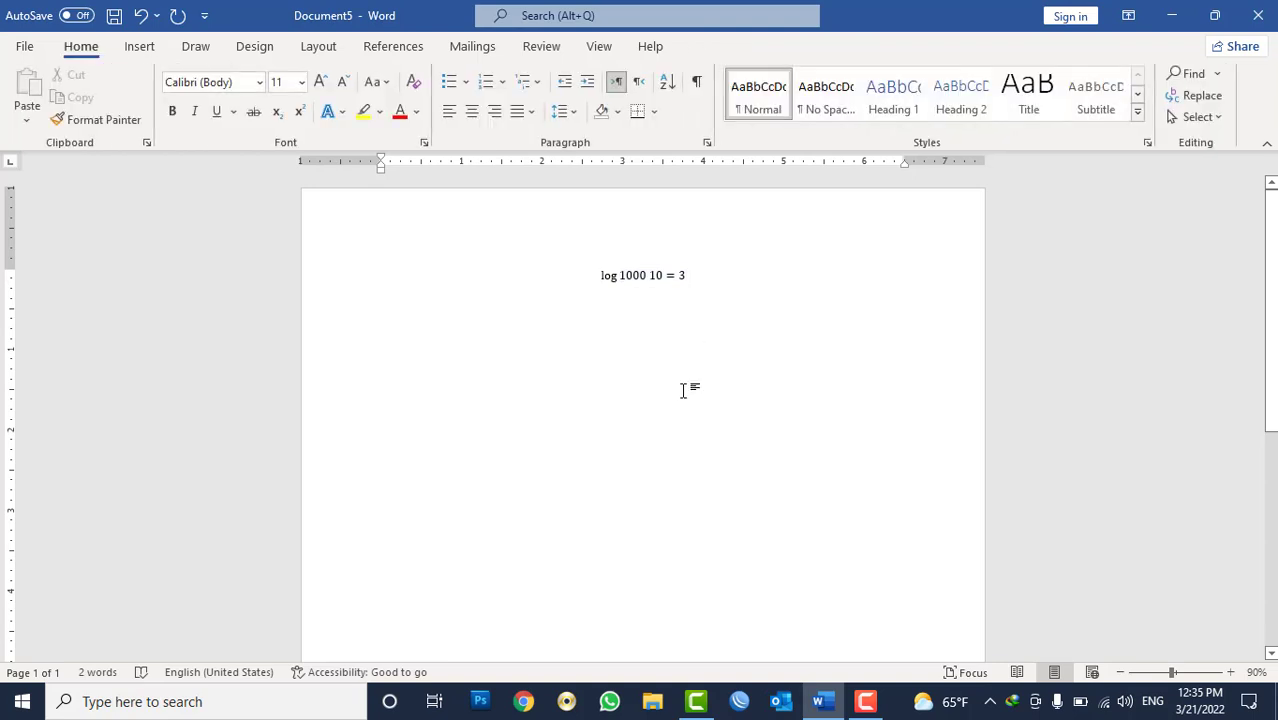
Save the selected log equation to the Equation gallery under the name 'Ha'
{"action": "left_click", "coordinate": [704, 331]}
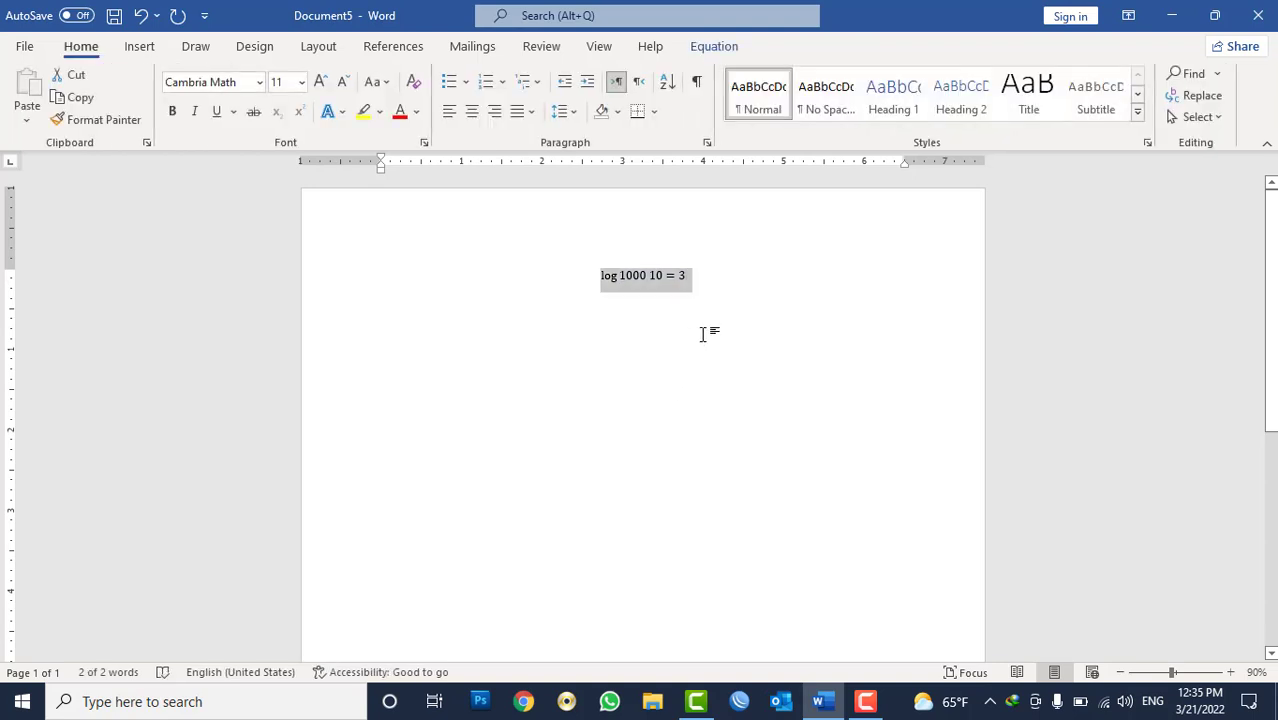
{"action": "left_click", "coordinate": [134, 47]}
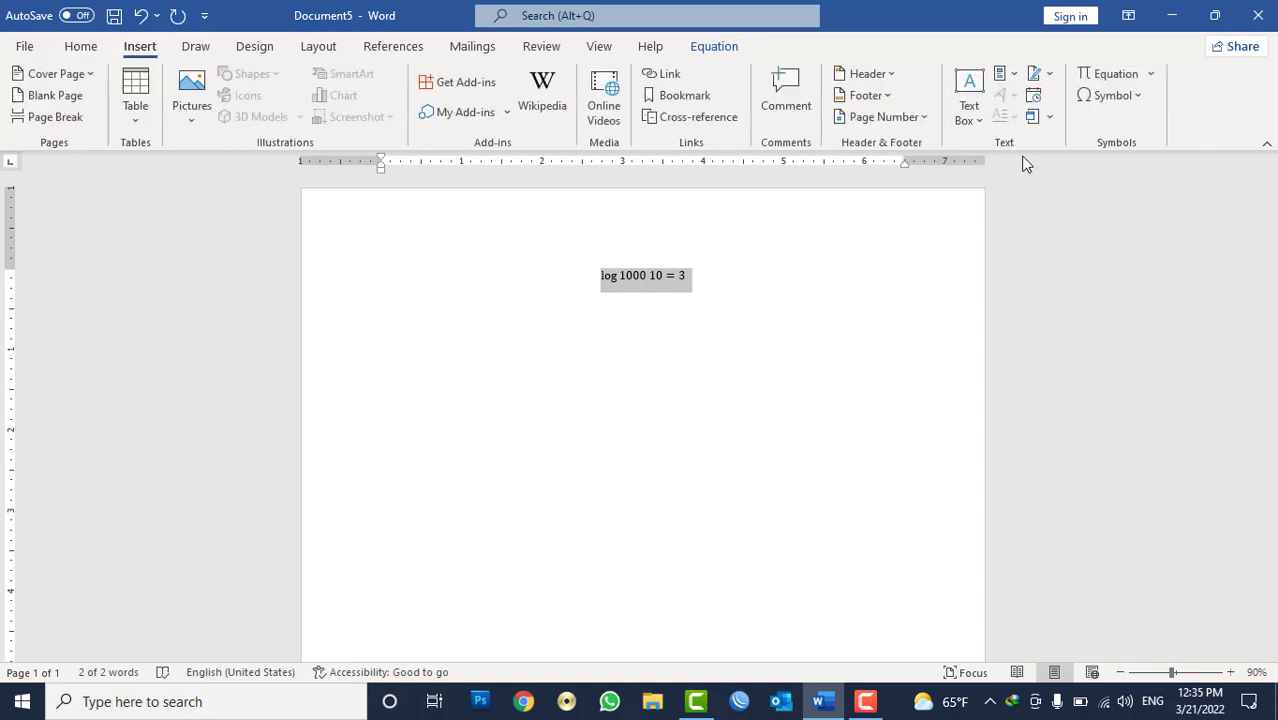
{"action": "left_click", "coordinate": [1151, 73]}
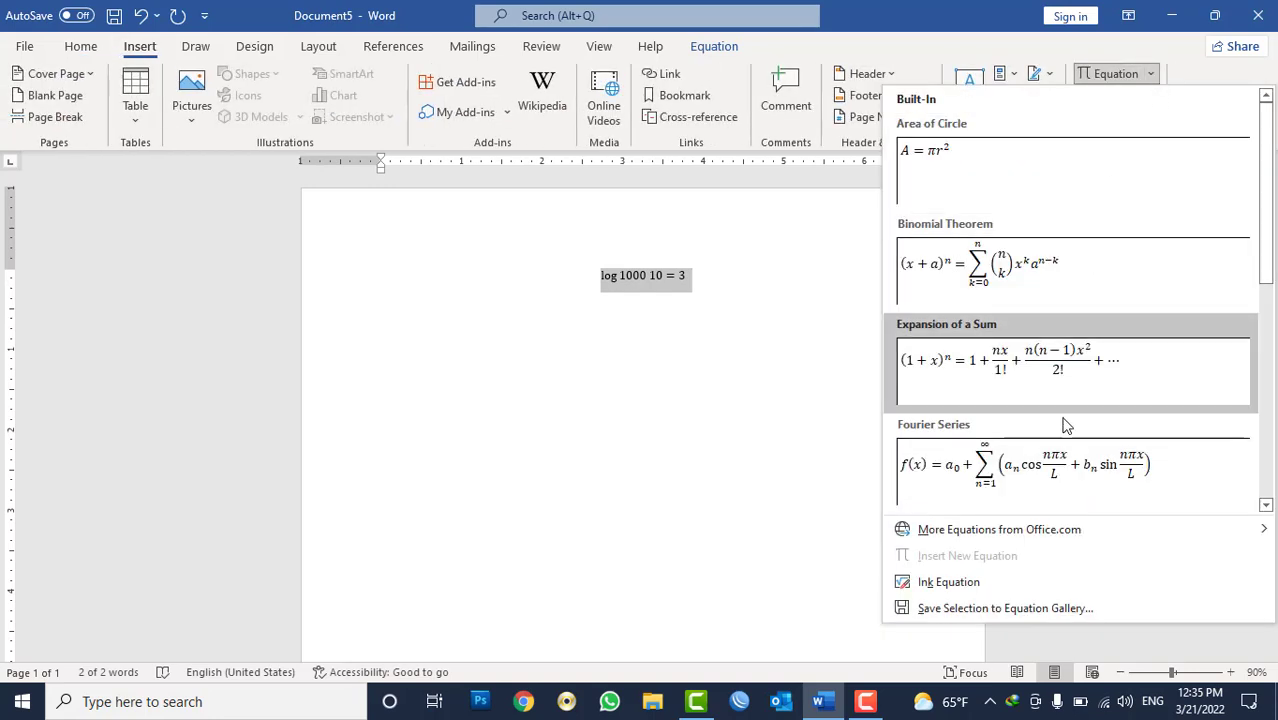
{"action": "left_click", "coordinate": [1037, 608]}
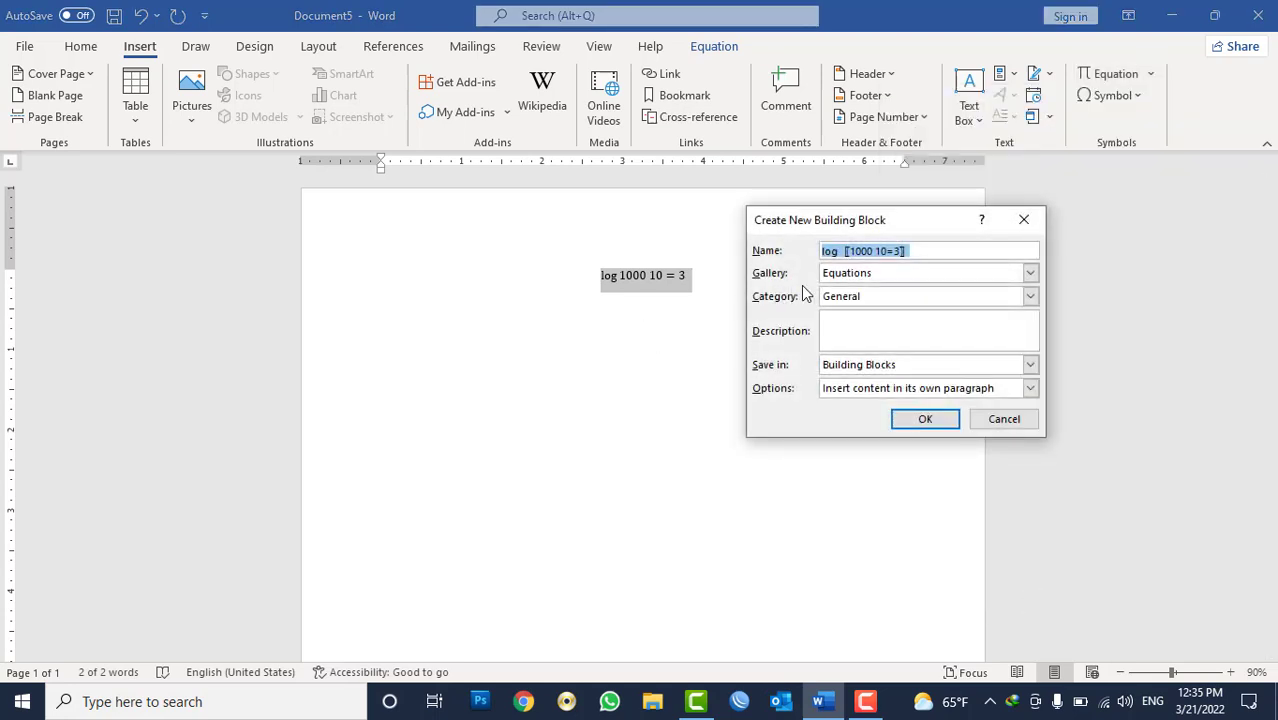
{"action": "type", "text": "Hazrat wali Equation"}
{"action": "left_click", "coordinate": [938, 430]}
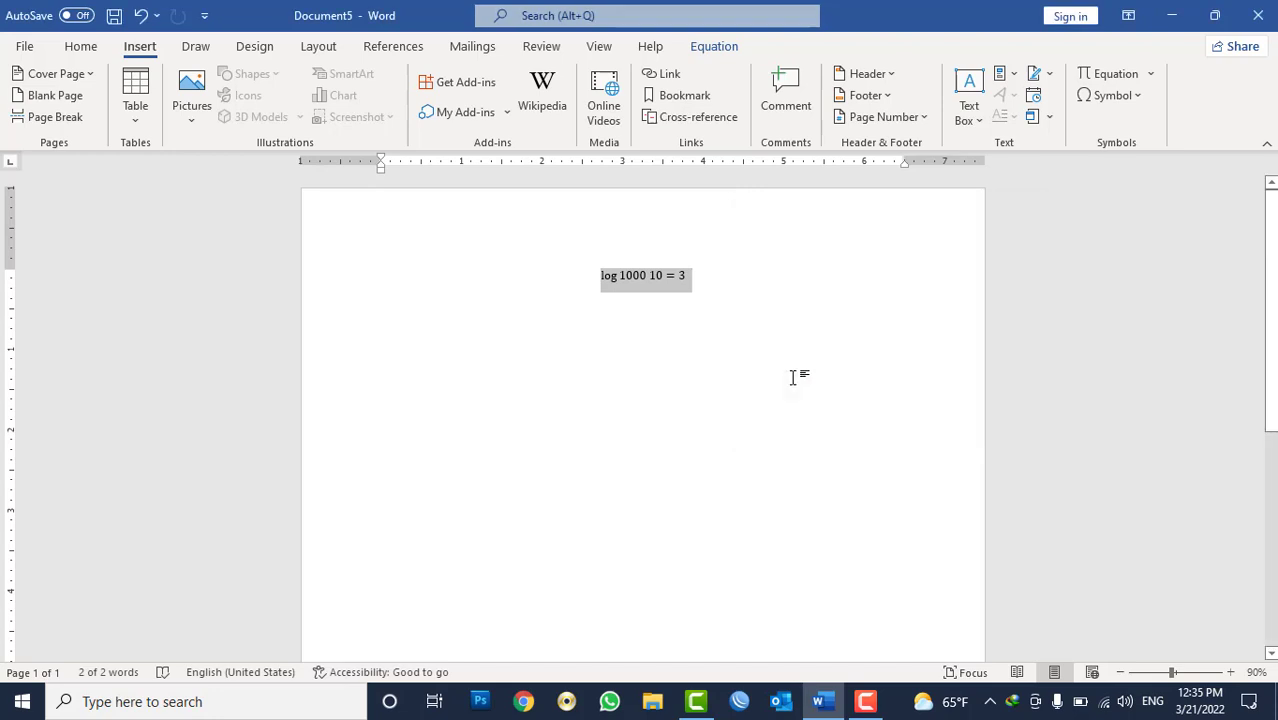
Clear the page, insert the saved custom equation from the gallery to test it, then delete it
{"action": "key", "text": "Delete"}
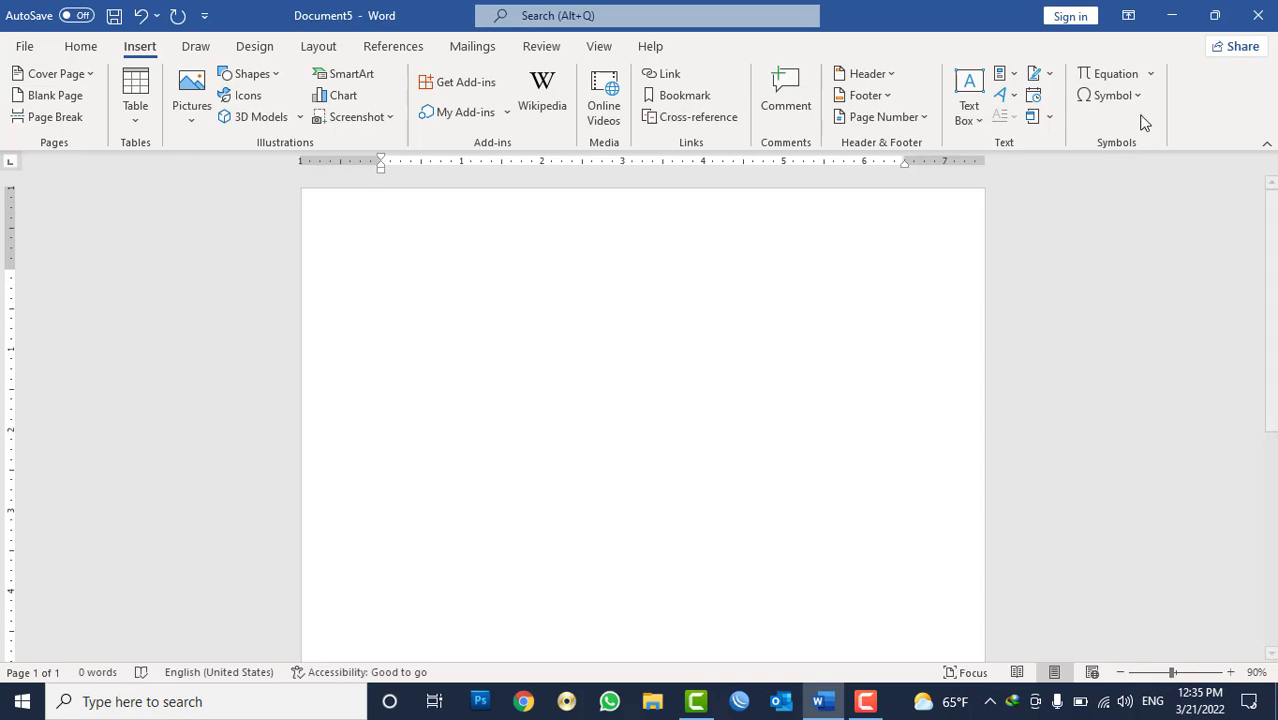
{"action": "left_click", "coordinate": [1153, 75]}
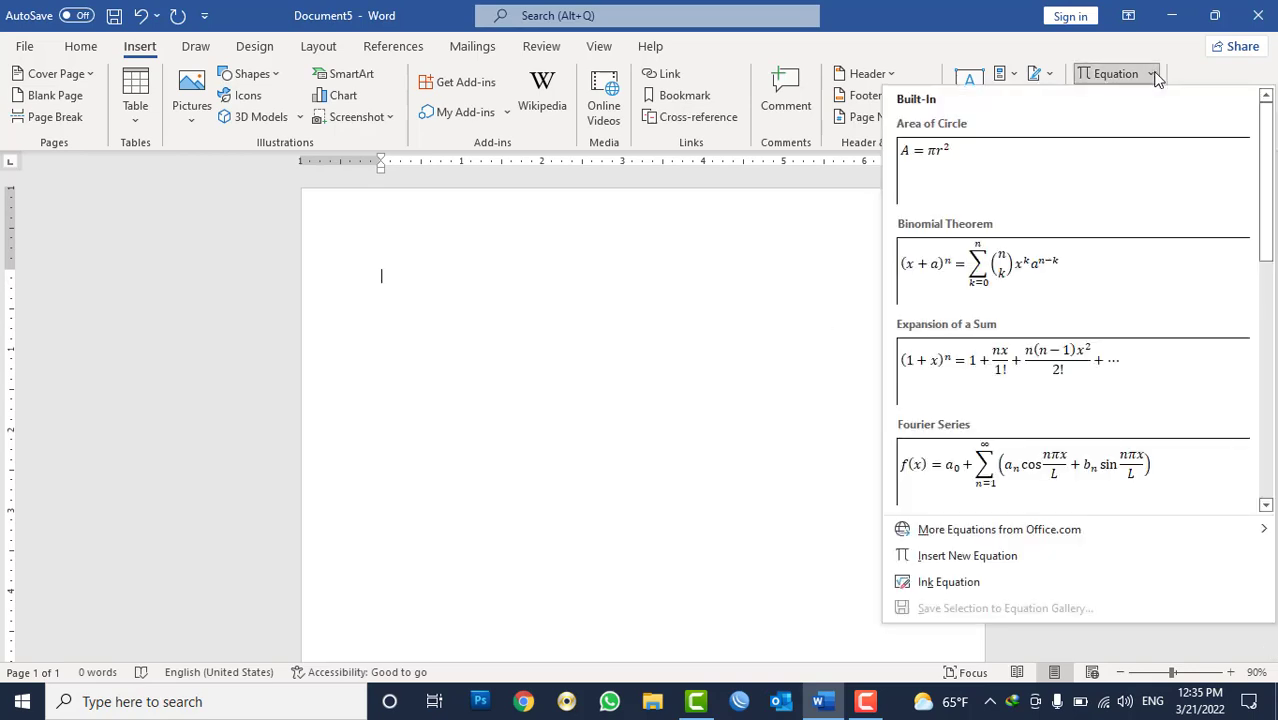
{"action": "scroll", "coordinate": [1012, 305], "scroll_direction": "down", "scroll_amount": 5}
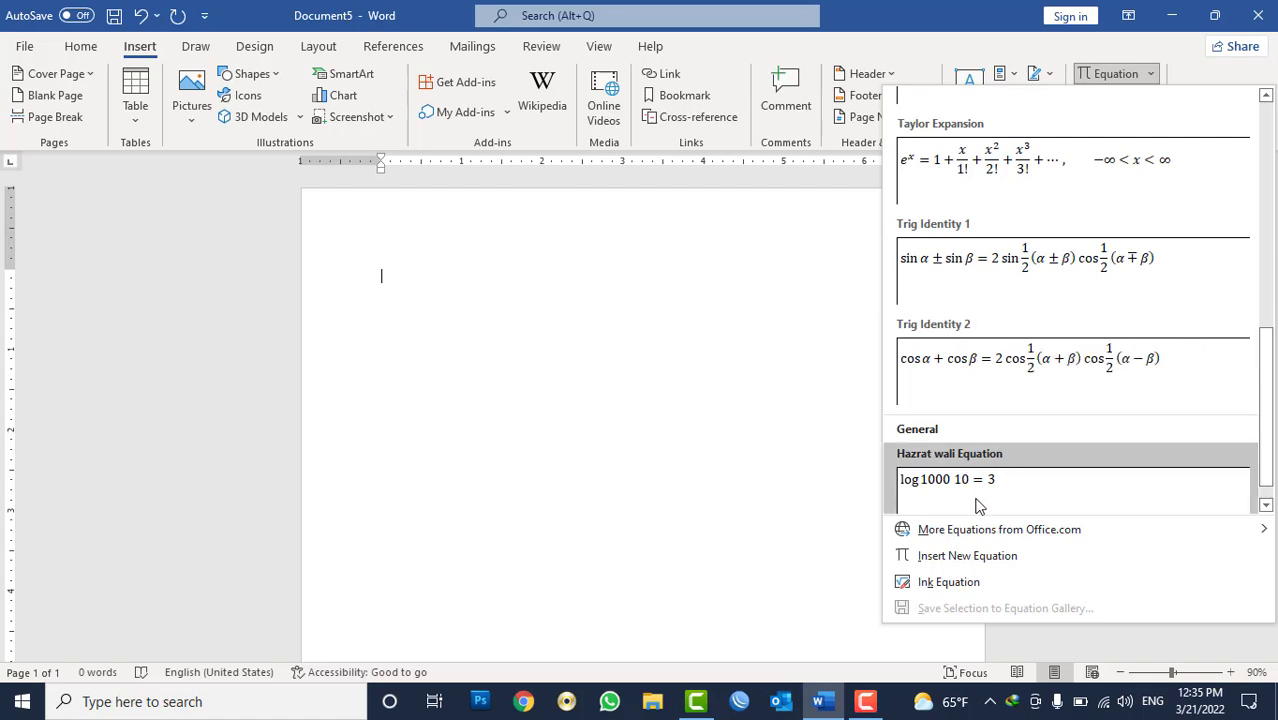
{"action": "left_click", "coordinate": [978, 505]}
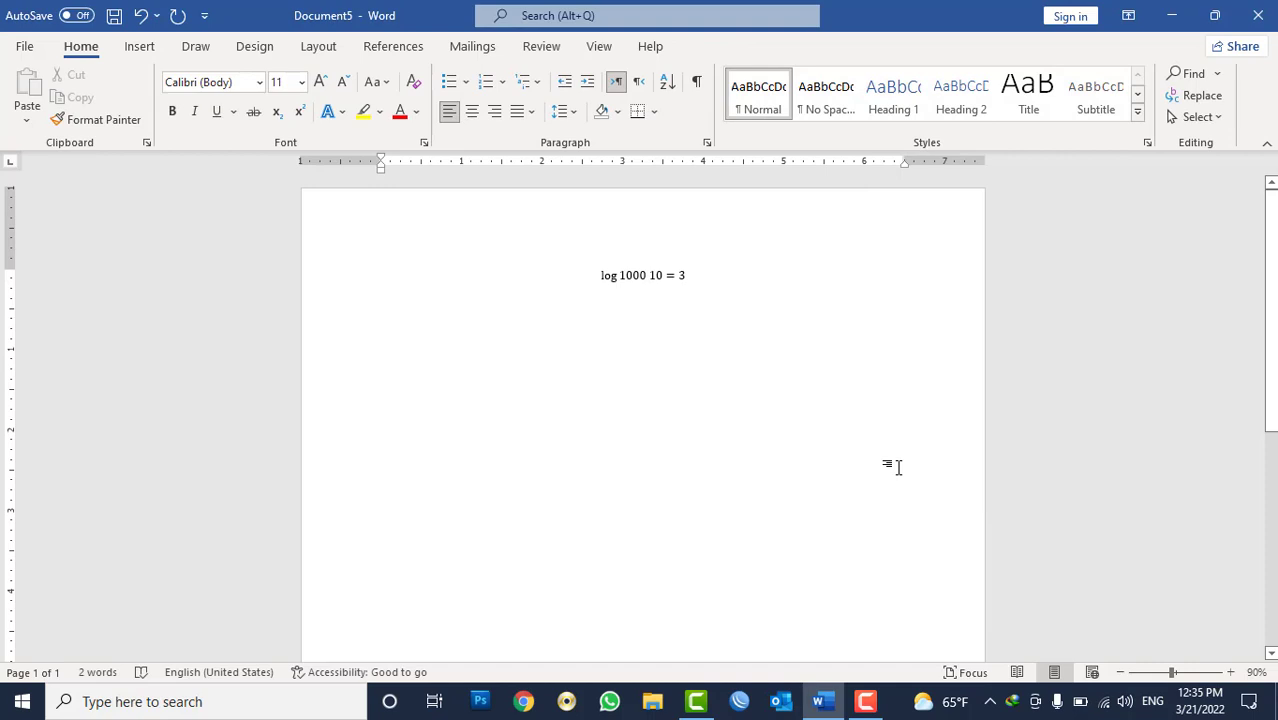
{"action": "key", "text": "ctrl+a"}
{"action": "key", "text": "Delete"}
Open the Building Blocks Organizer from Quick Parts
{"action": "left_click", "coordinate": [121, 46]}
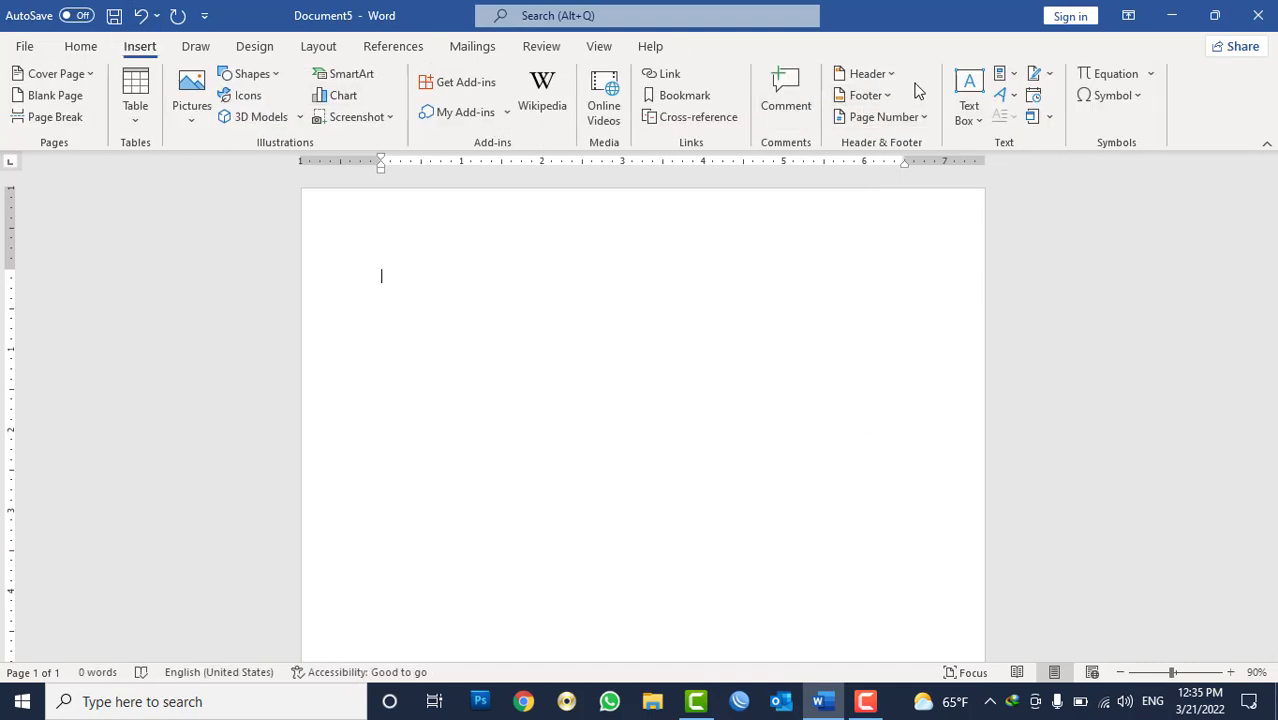
{"action": "left_click", "coordinate": [1015, 77]}
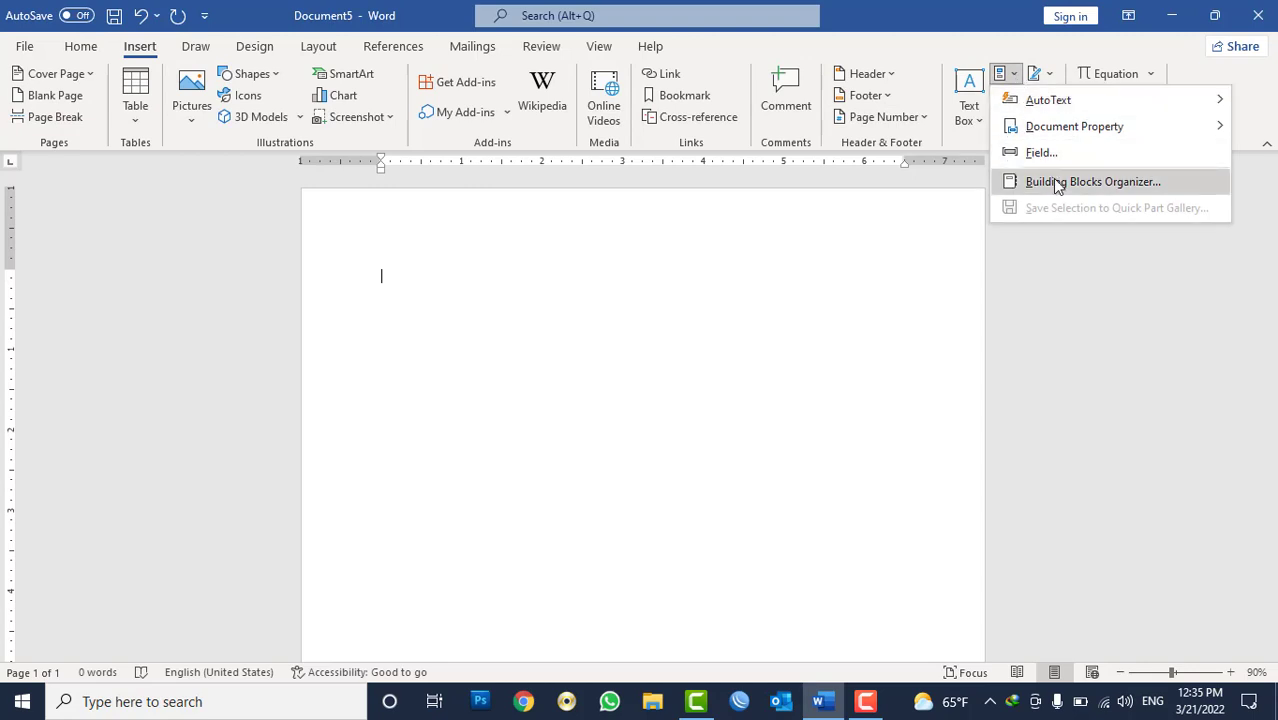
{"action": "left_click", "coordinate": [1057, 183]}
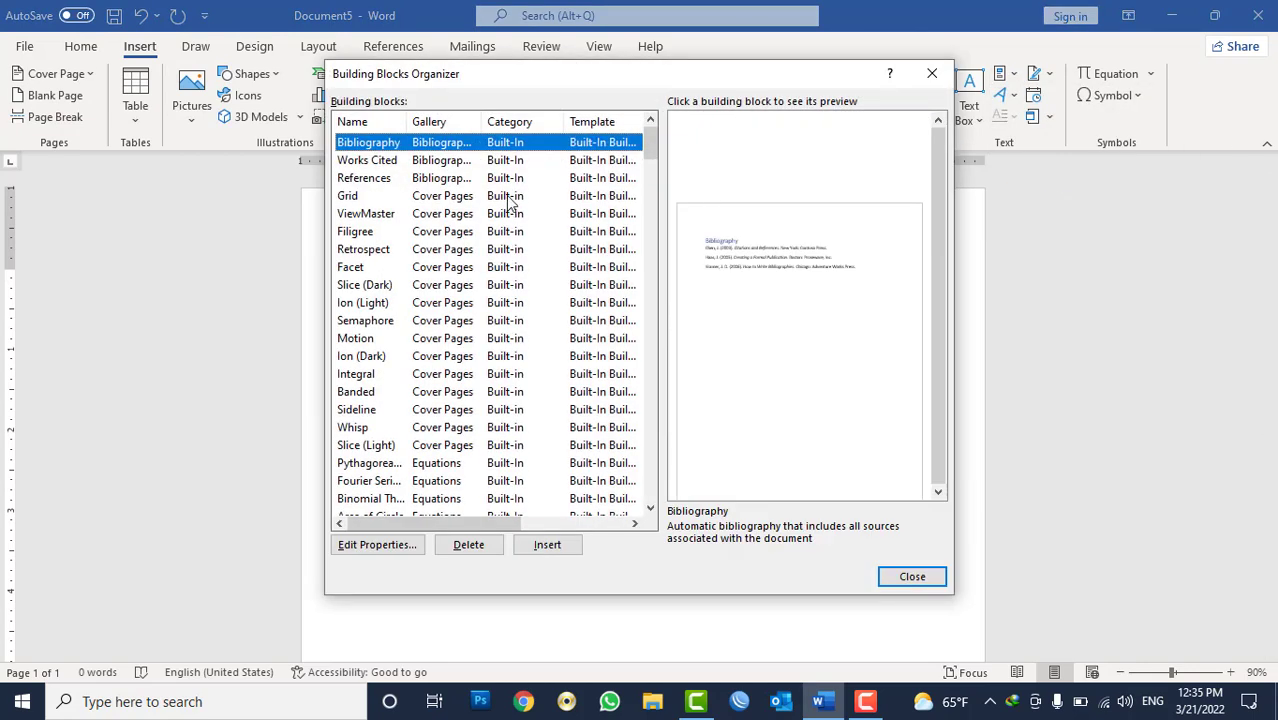
Delete the custom equation entry in the Building Blocks Organizer and confirm the gallery shows only Built-In equations
{"action": "left_click_drag", "start_coordinate": [481, 121], "coordinate": [513, 128]}
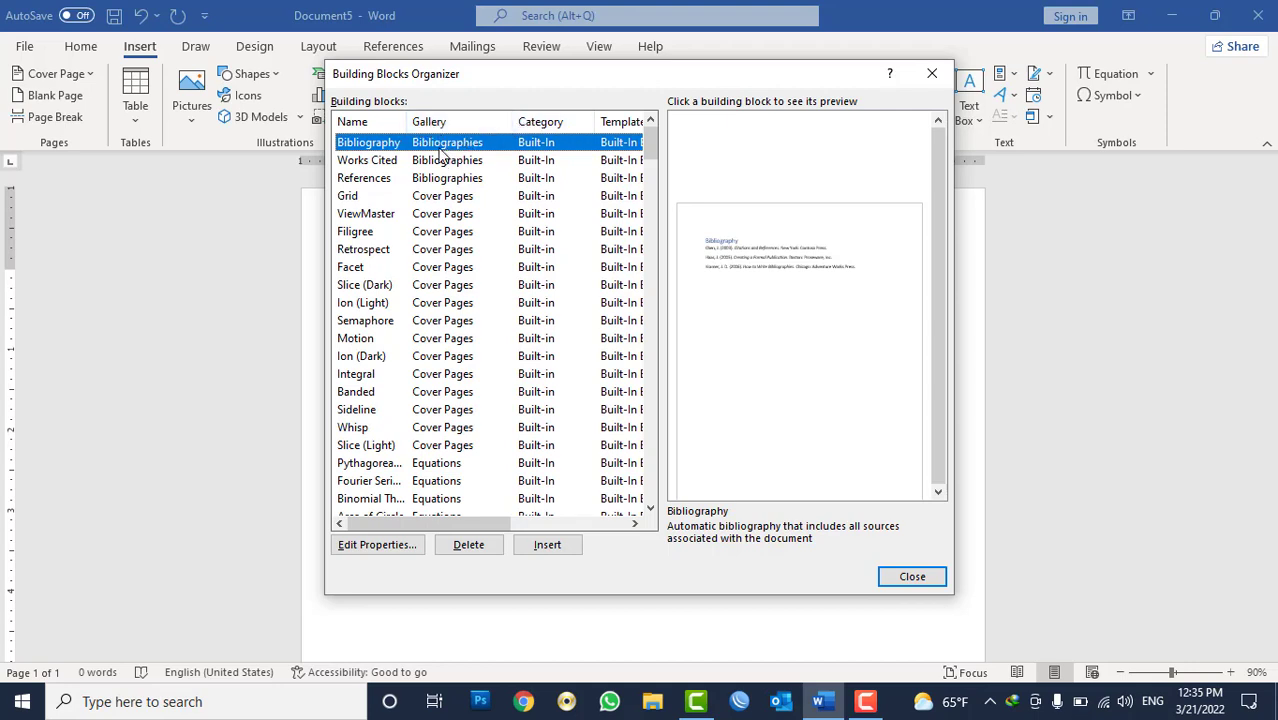
{"action": "scroll", "coordinate": [479, 359], "scroll_direction": "down", "scroll_amount": 1}
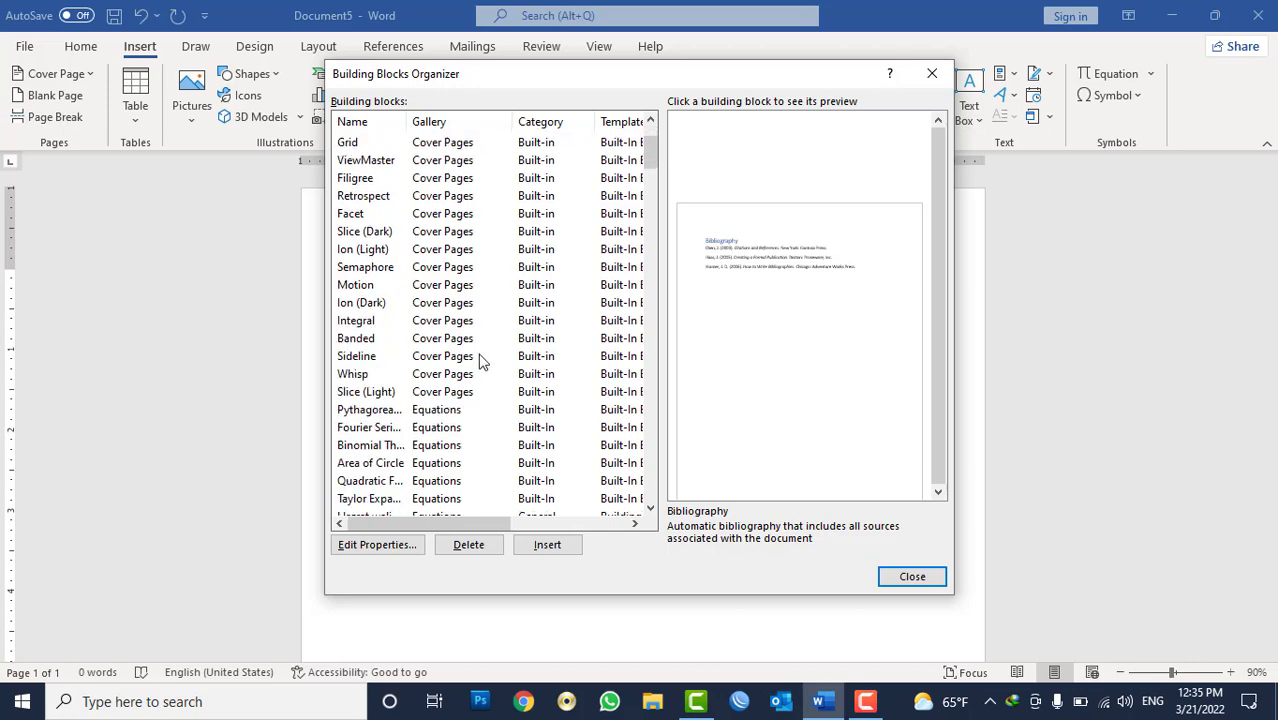
{"action": "scroll", "coordinate": [480, 362], "scroll_direction": "down", "scroll_amount": 3}
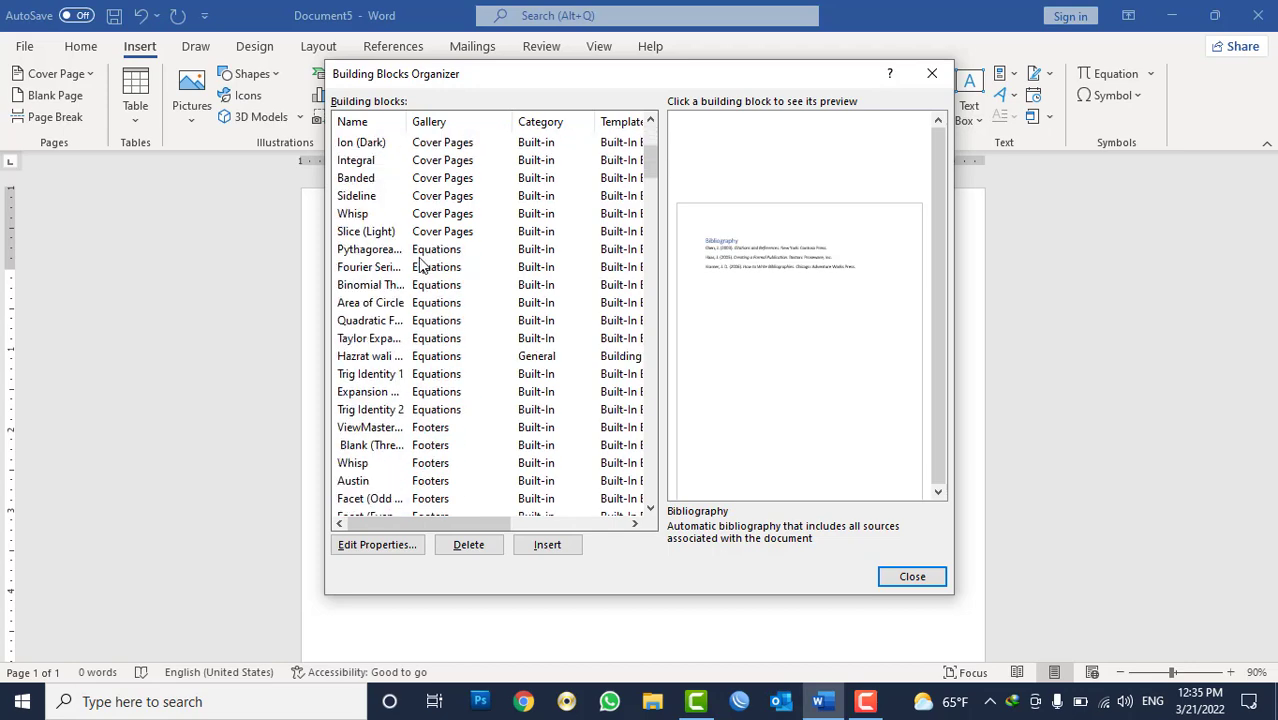
{"action": "left_click_drag", "start_coordinate": [408, 121], "coordinate": [470, 121]}
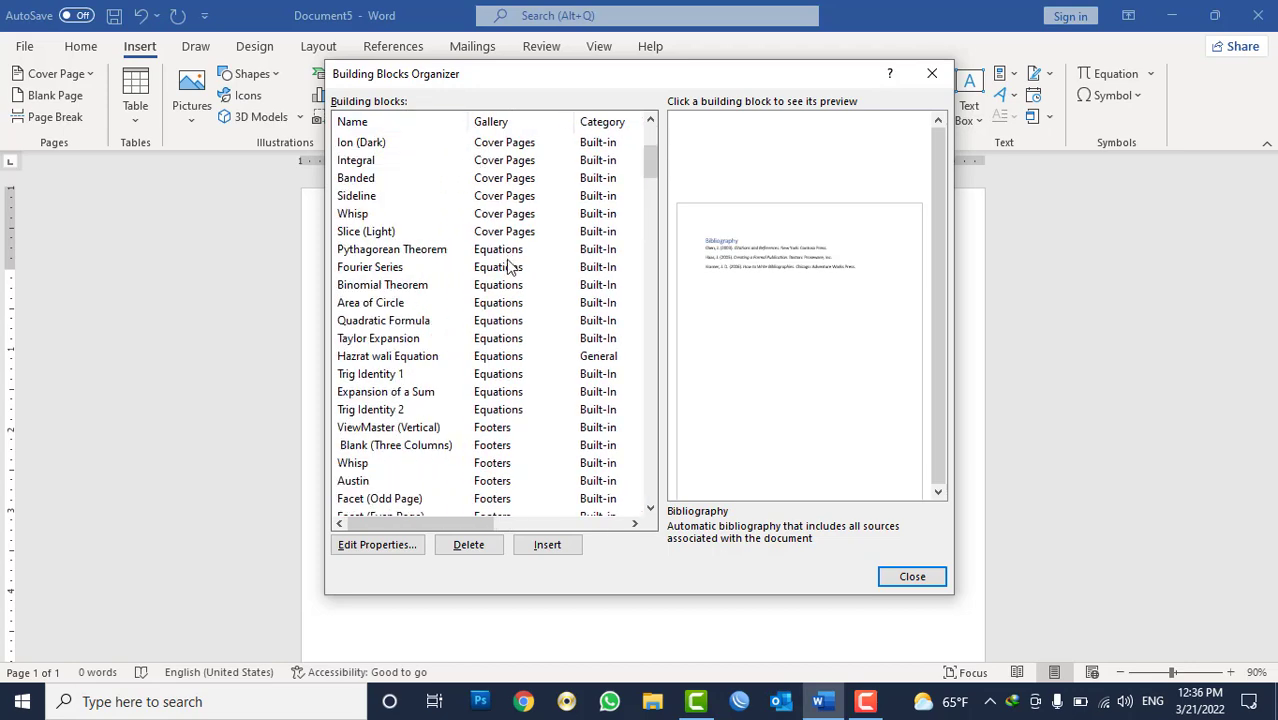
{"action": "left_click", "coordinate": [382, 360]}
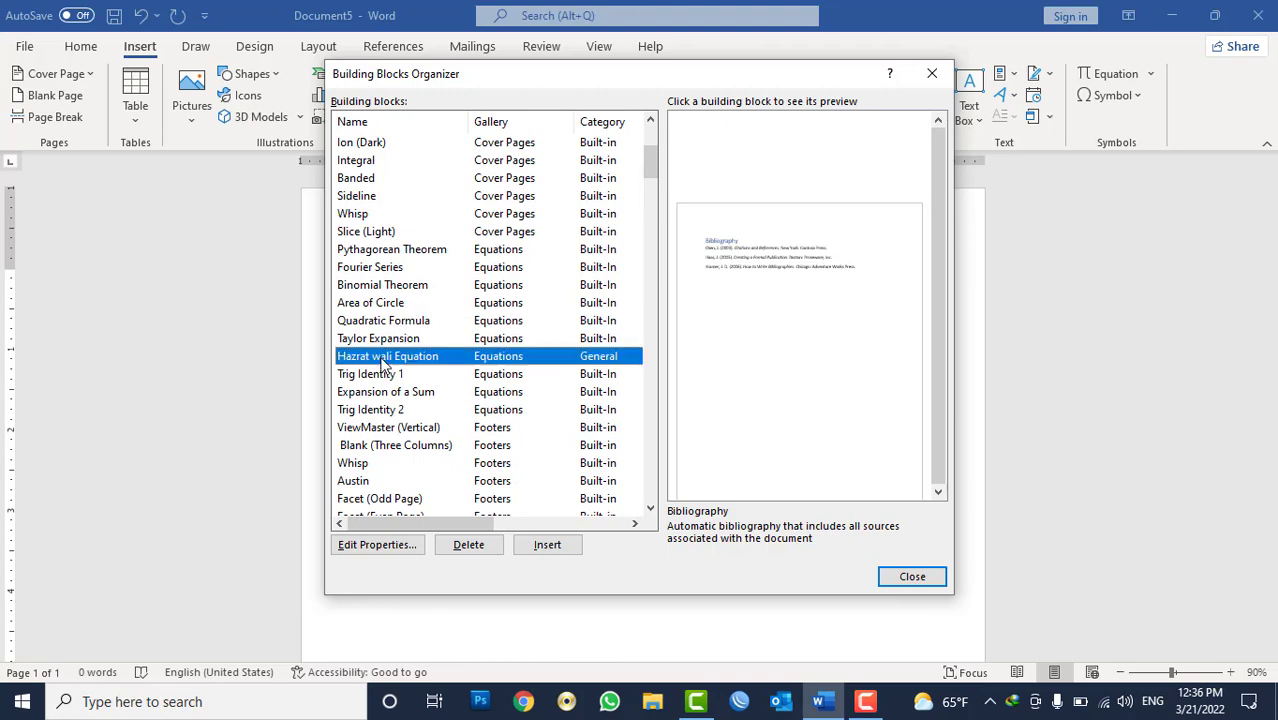
{"action": "left_click", "coordinate": [470, 546]}
{"action": "left_click", "coordinate": [607, 404]}
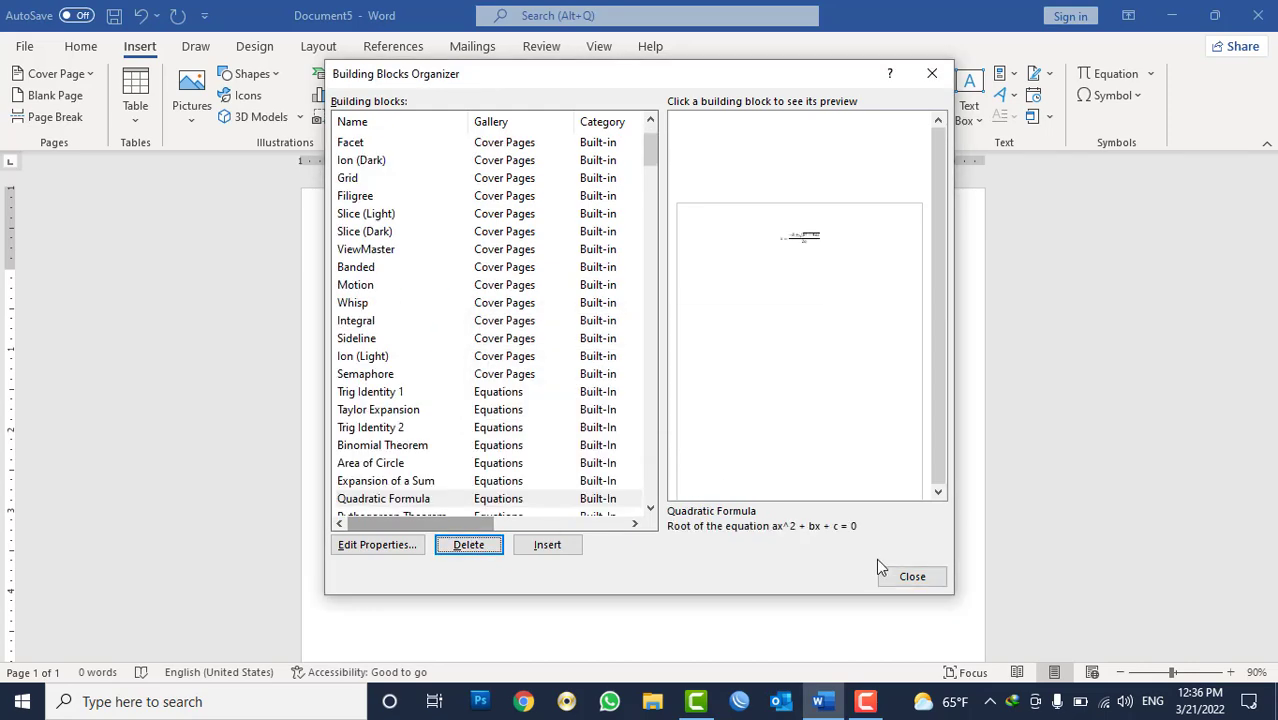
{"action": "left_click", "coordinate": [912, 576]}
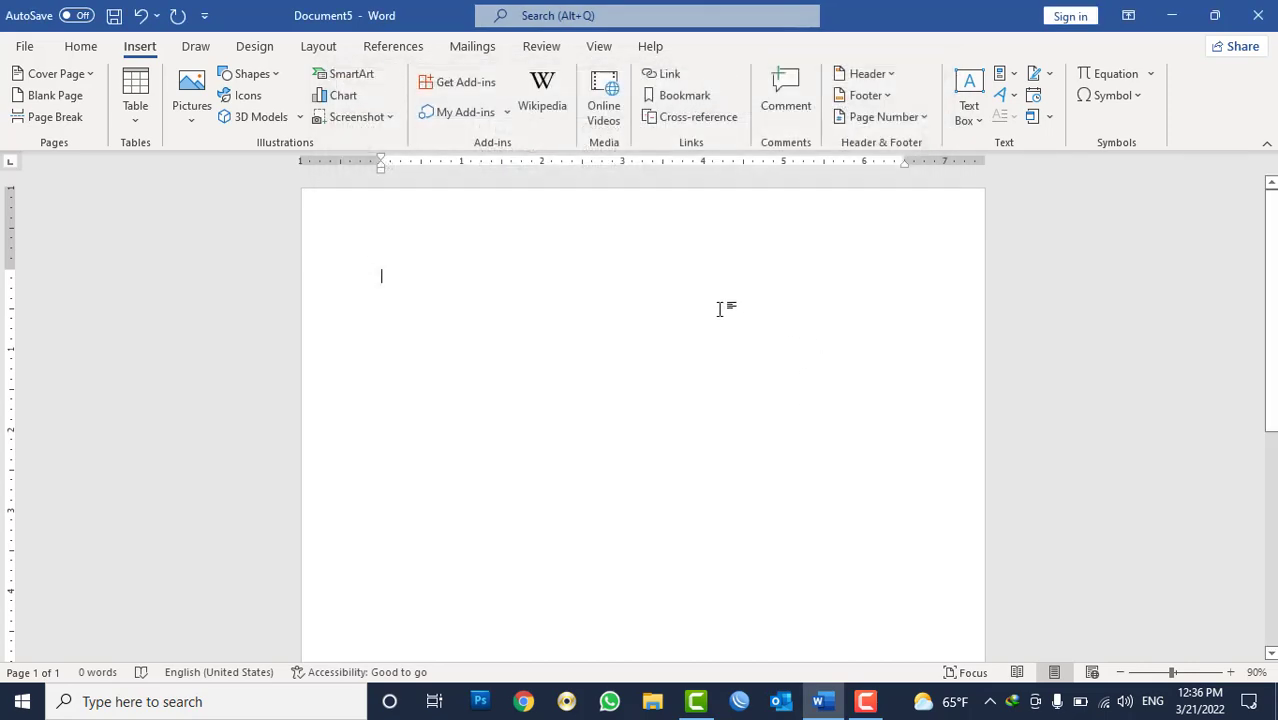
{"action": "left_click", "coordinate": [1150, 74]}
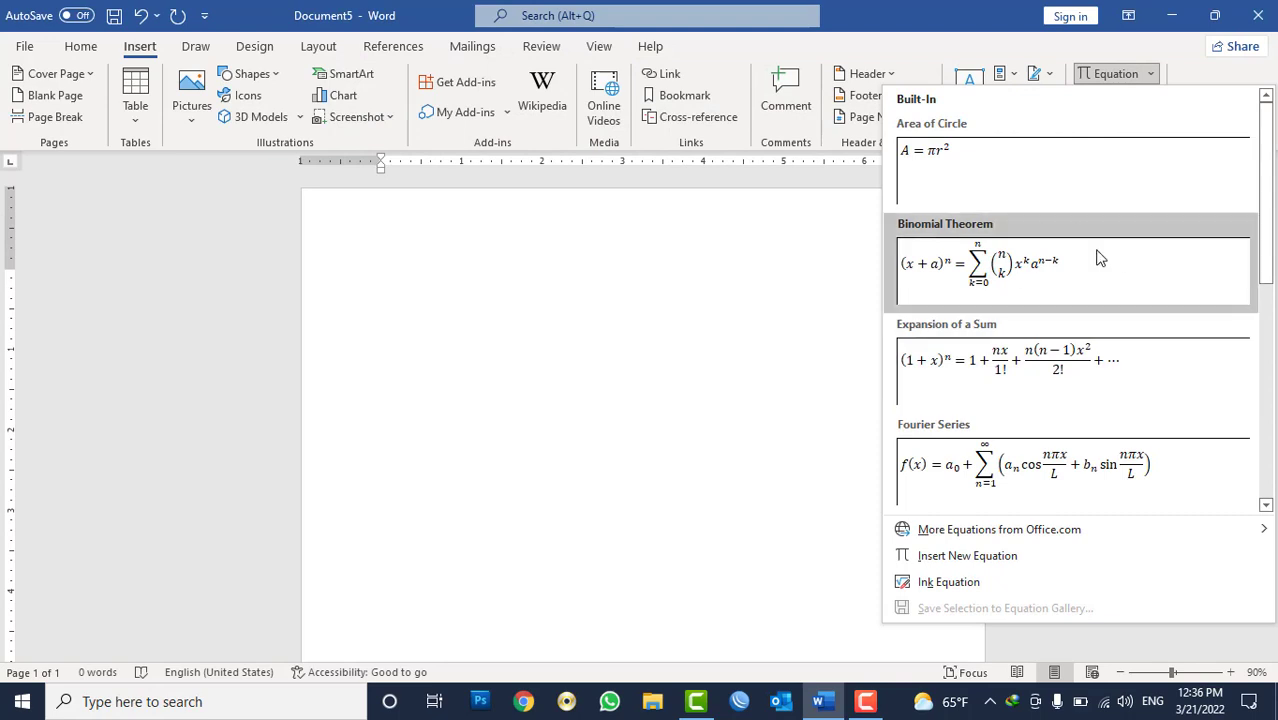
{"action": "left_click", "coordinate": [1150, 76]}
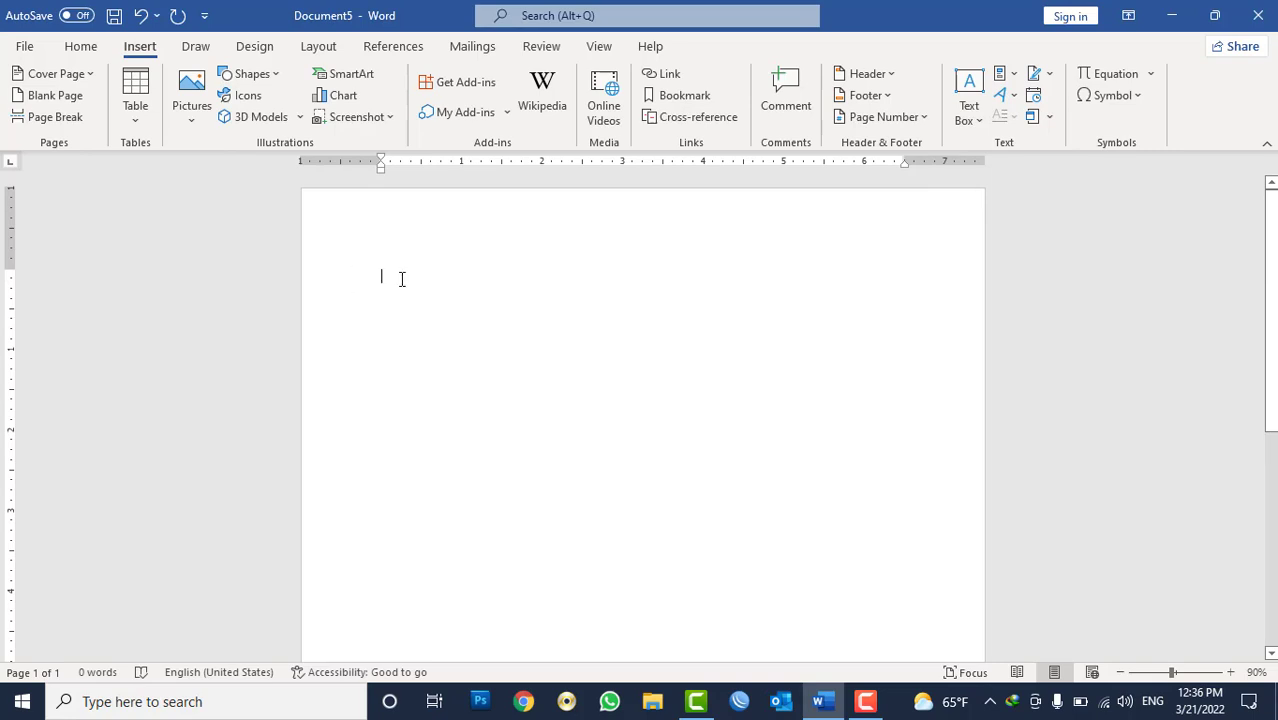
Open the More Symbols dialog and switch its font to Webdings
{"action": "left_click", "coordinate": [1140, 100]}
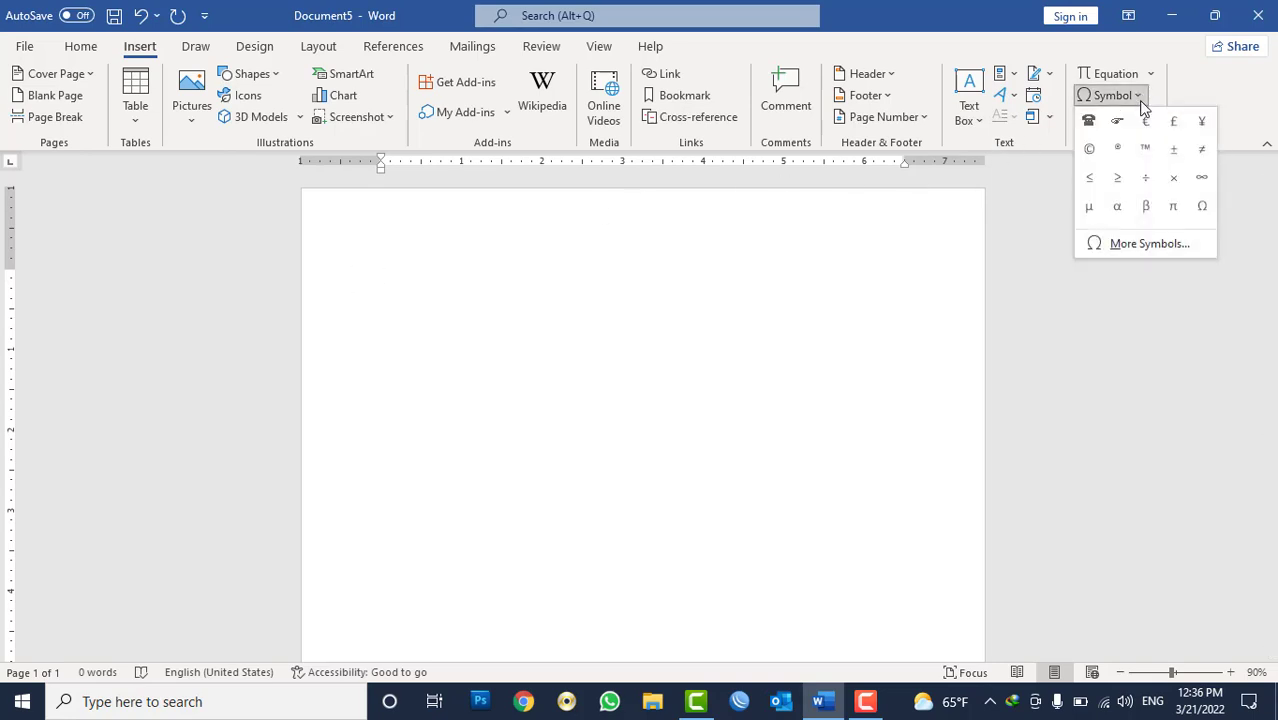
{"action": "left_click", "coordinate": [1135, 248]}
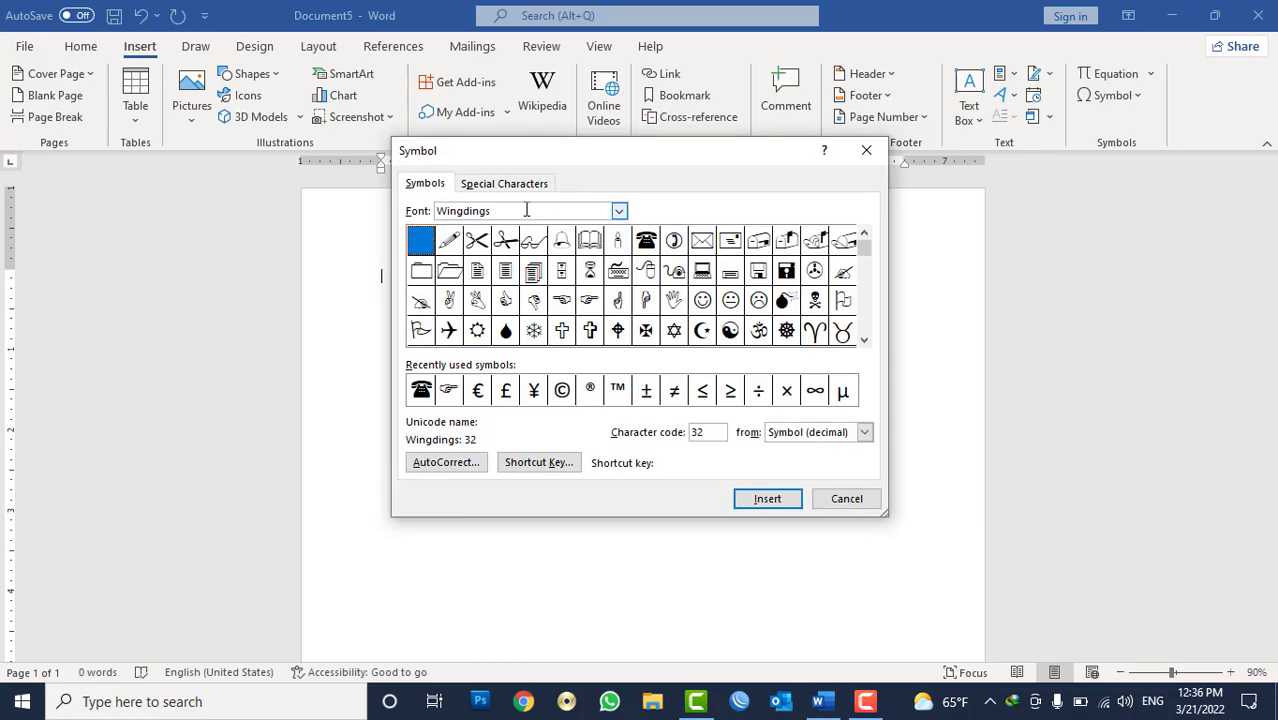
{"action": "left_click", "coordinate": [619, 212]}
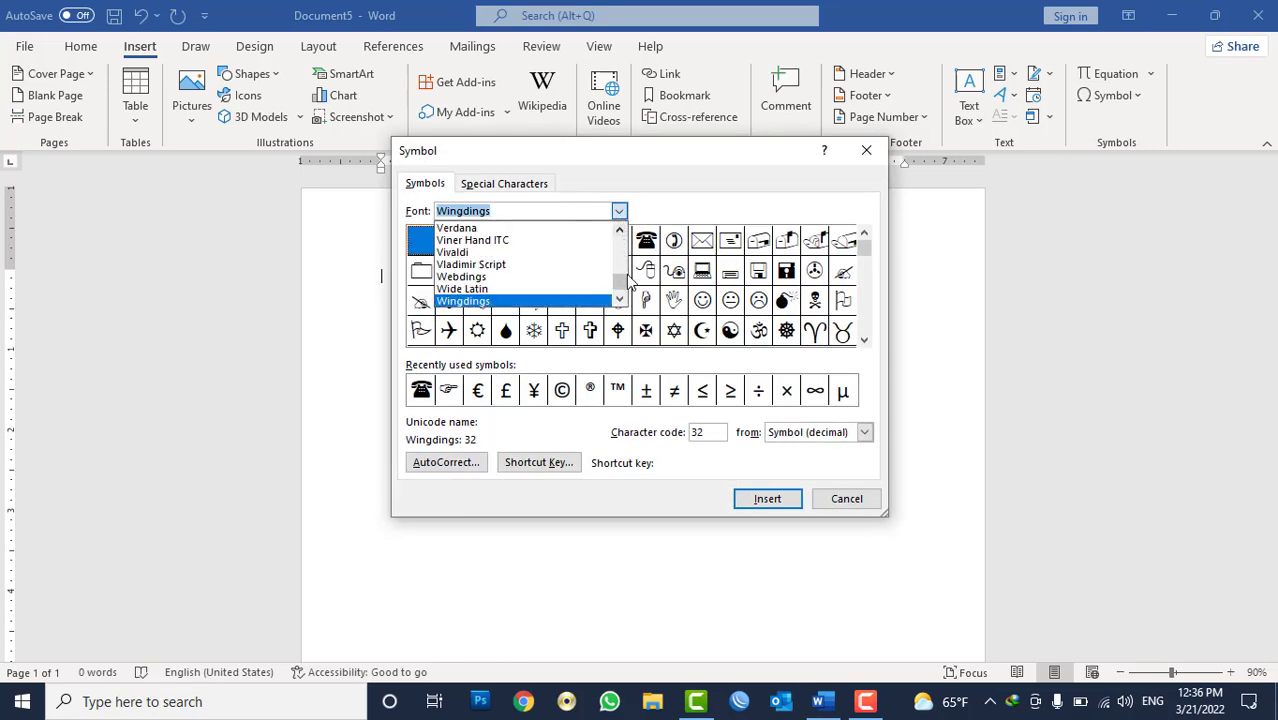
{"action": "mouse_move", "coordinate": [621, 288]}
{"action": "left_mouse_down"}
{"action": "mouse_move", "coordinate": [626, 222]}
{"action": "mouse_move", "coordinate": [621, 290]}
{"action": "left_mouse_up"}
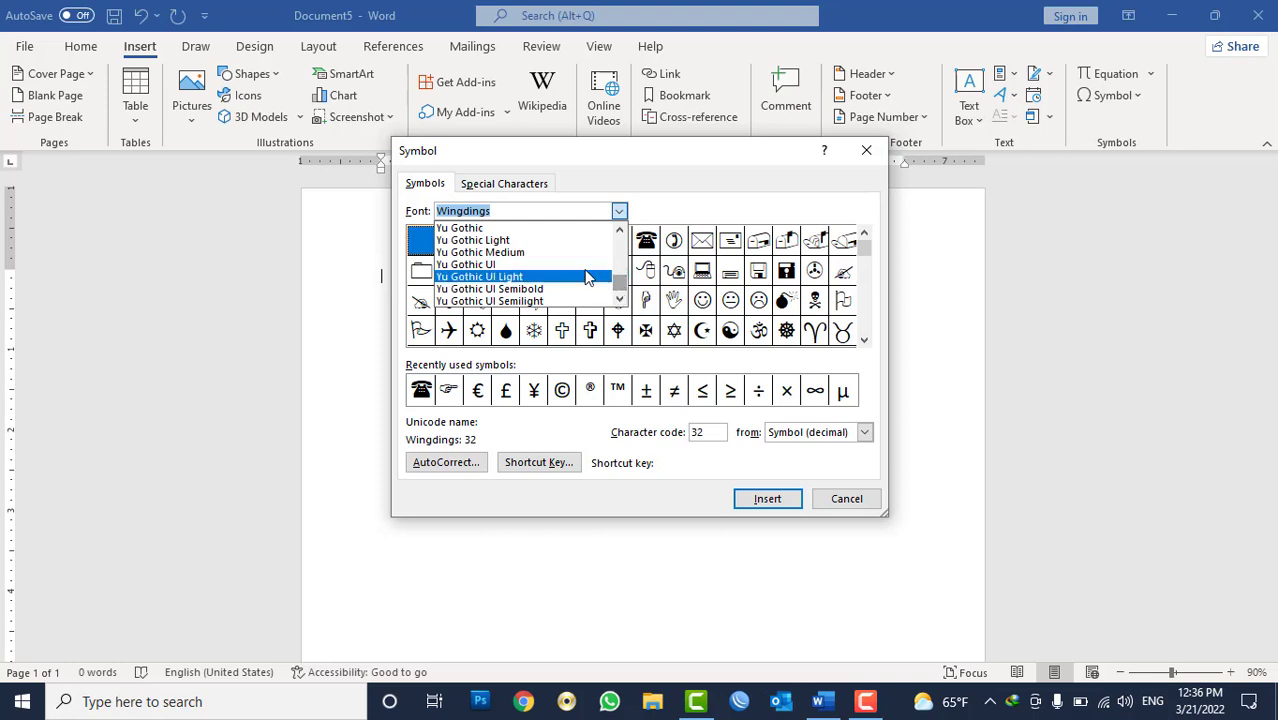
{"action": "scroll", "coordinate": [490, 255], "scroll_direction": "up", "scroll_amount": 1}
{"action": "scroll", "coordinate": [490, 255], "scroll_direction": "up", "scroll_amount": 2}
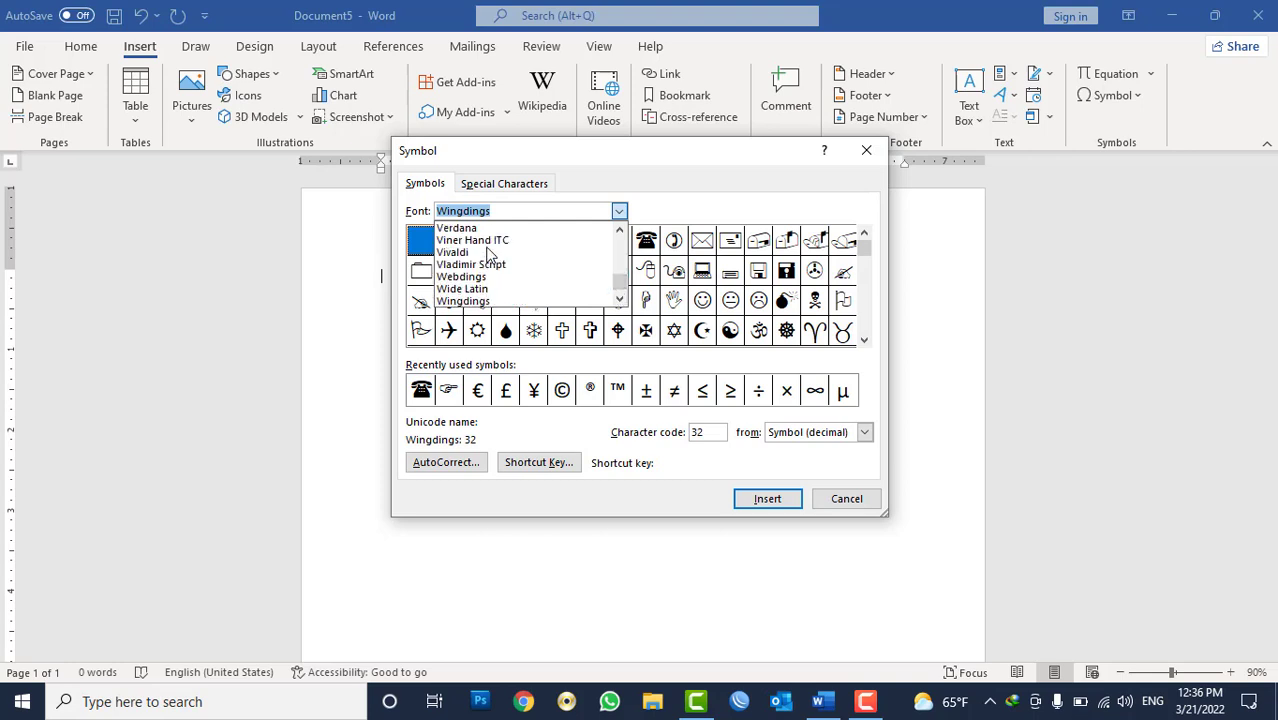
{"action": "scroll", "coordinate": [490, 254], "scroll_direction": "down", "scroll_amount": 1}
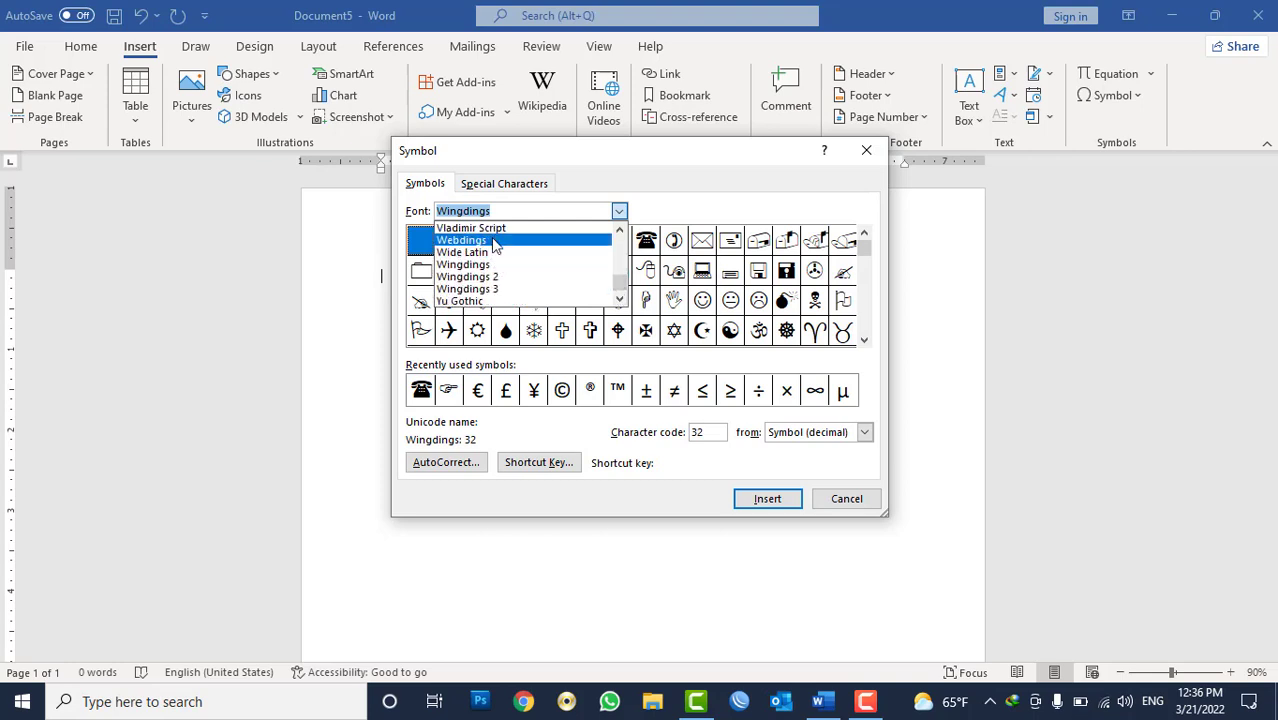
{"action": "left_click", "coordinate": [495, 247]}
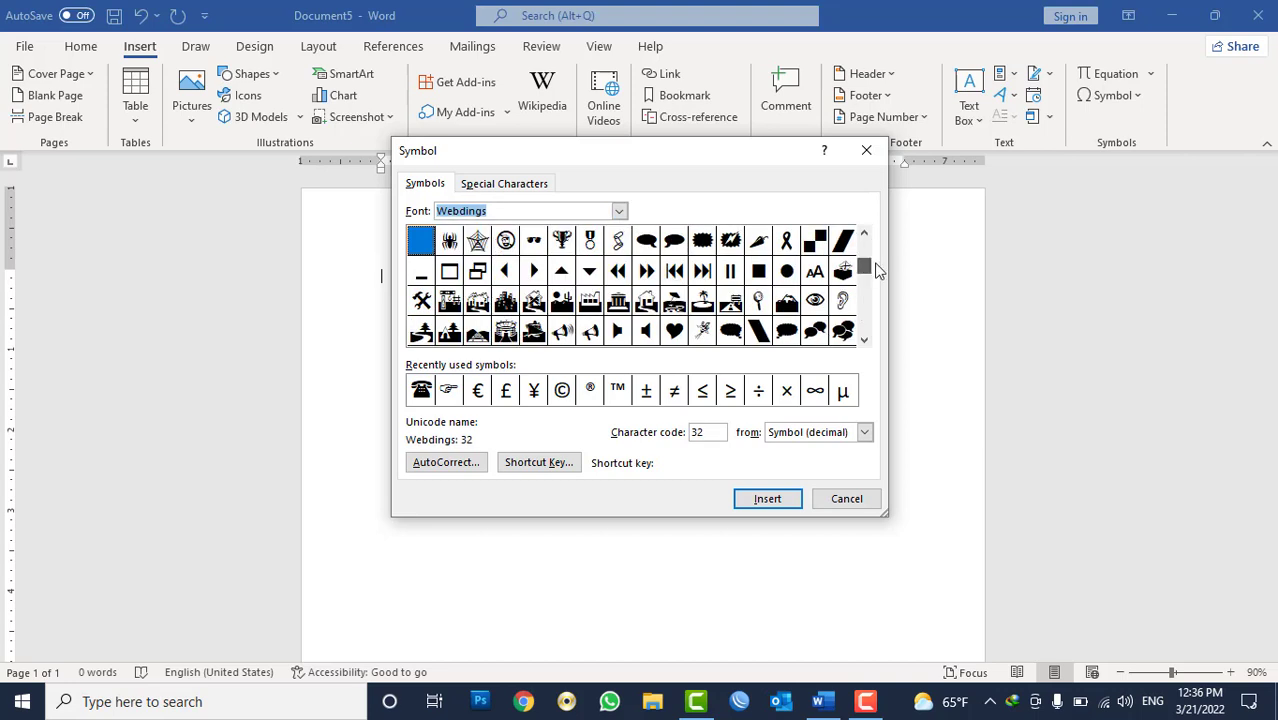
Switch the symbol font back to normal text and scroll to the Arabic Presentation Forms characters
{"action": "left_click_drag", "start_coordinate": [864, 265], "coordinate": [864, 325]}
{"action": "left_click", "coordinate": [619, 211]}
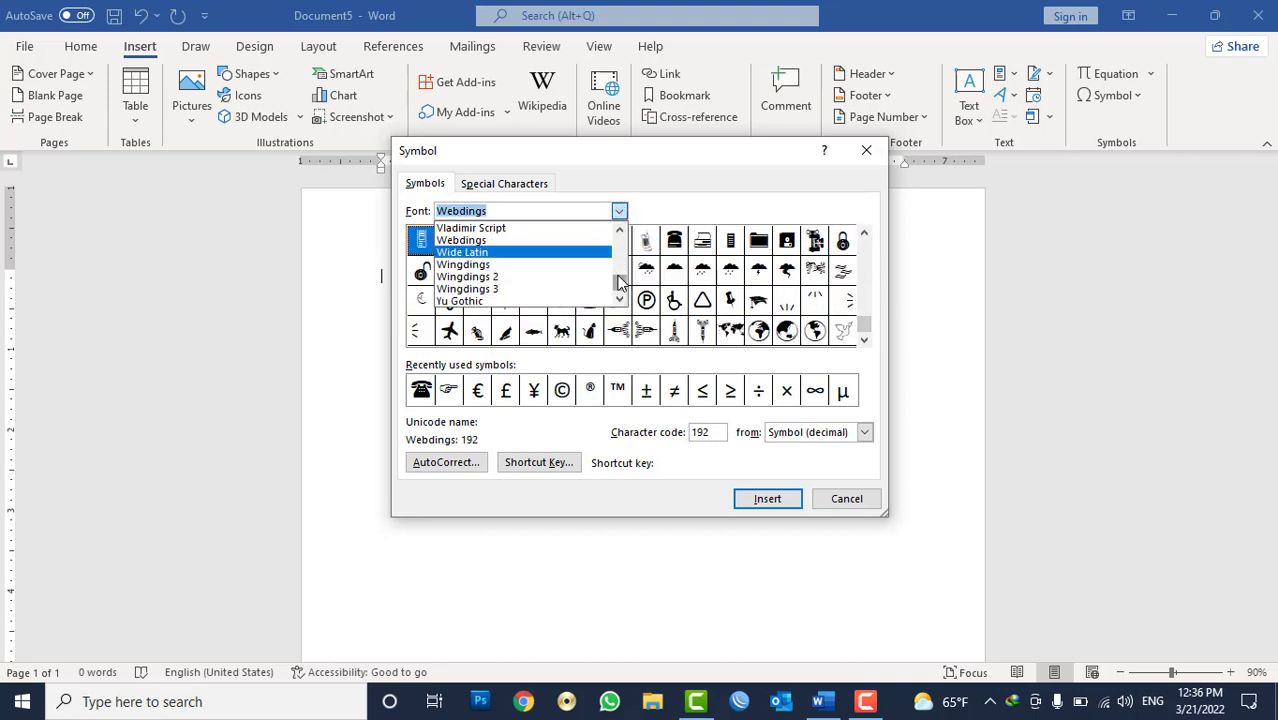
{"action": "left_click_drag", "start_coordinate": [620, 284], "coordinate": [623, 228]}
{"action": "left_click", "coordinate": [573, 228]}
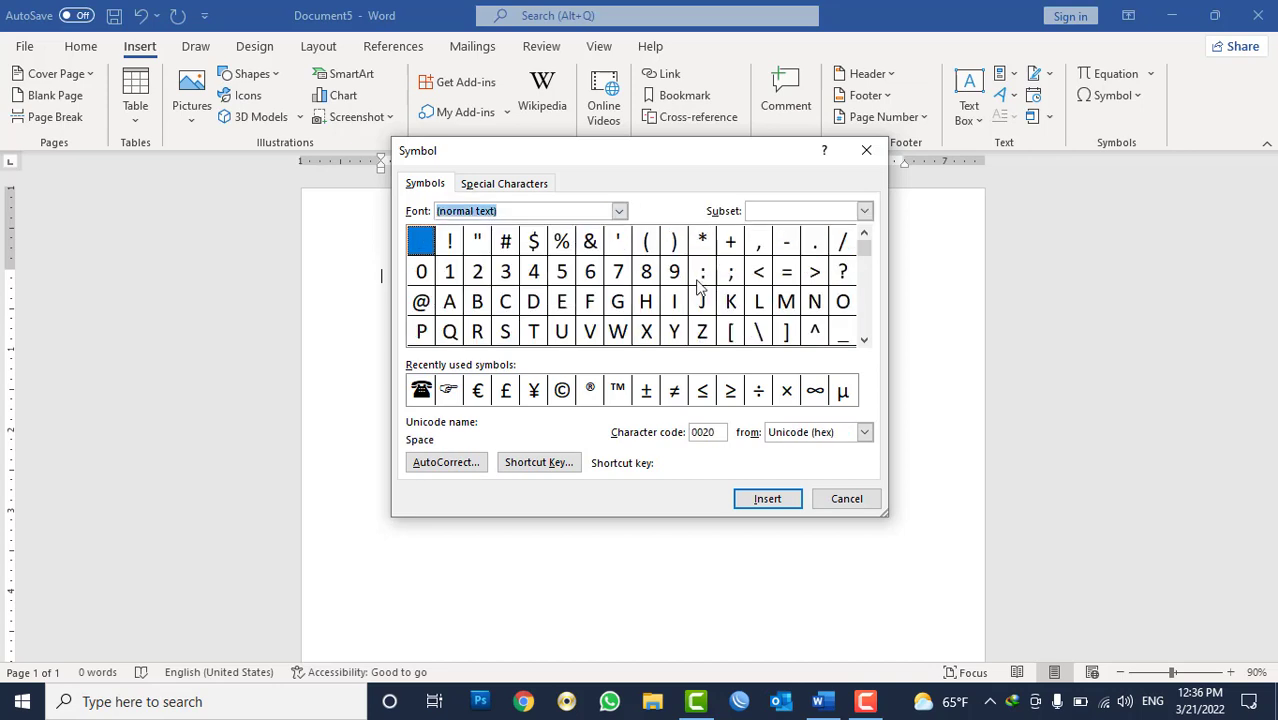
{"action": "left_click_drag", "start_coordinate": [865, 258], "coordinate": [864, 325]}
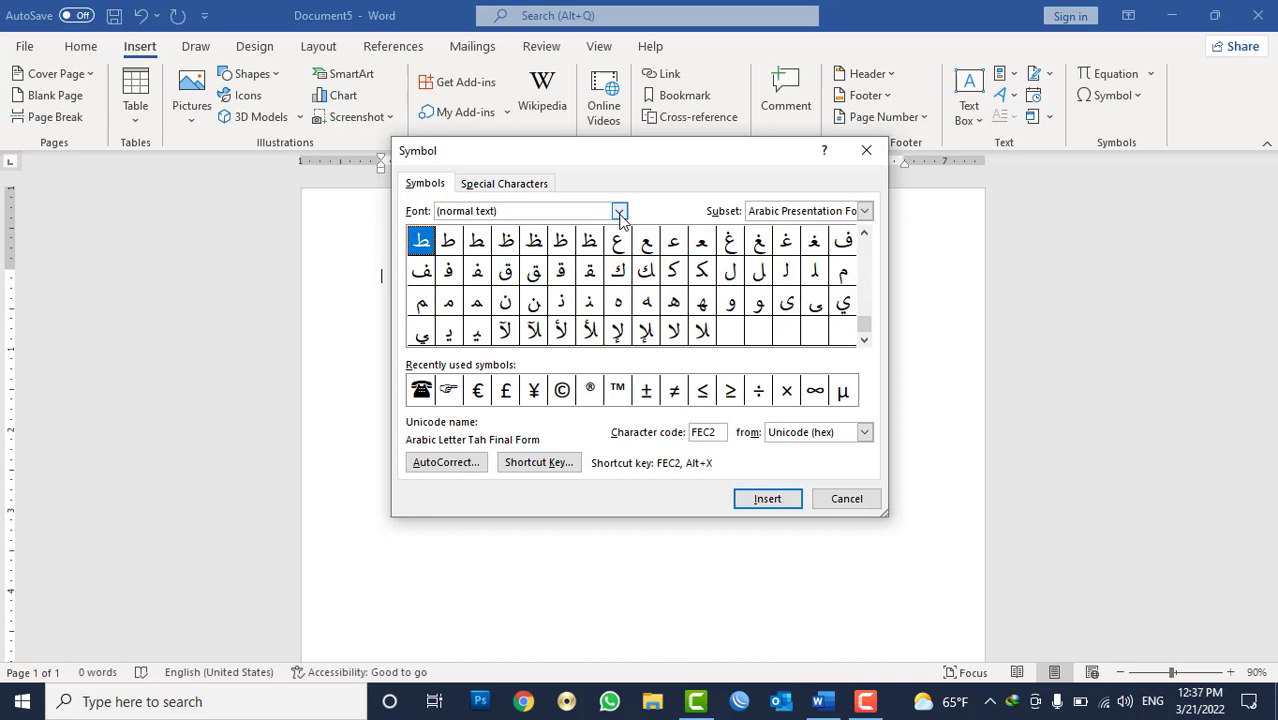
Close the Symbol dialog, type '@@' on the page and select that line
{"action": "key", "text": "Escape"}
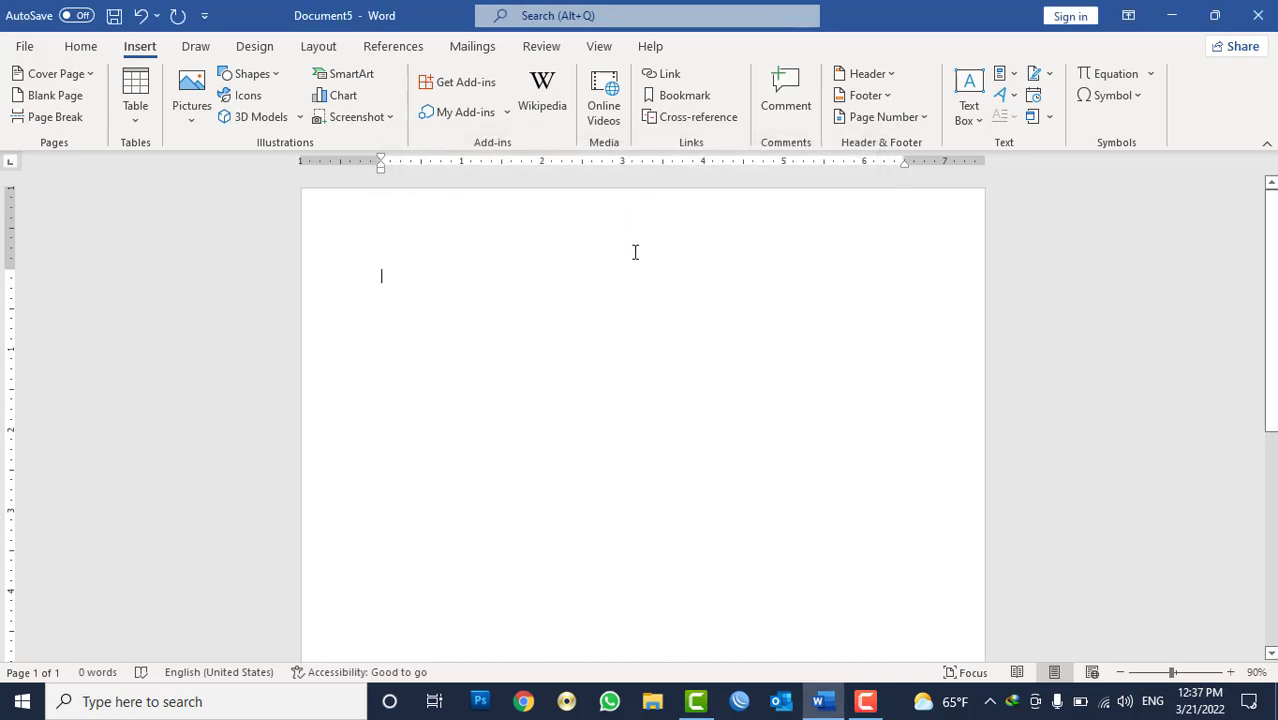
{"action": "type", "text": "@"}
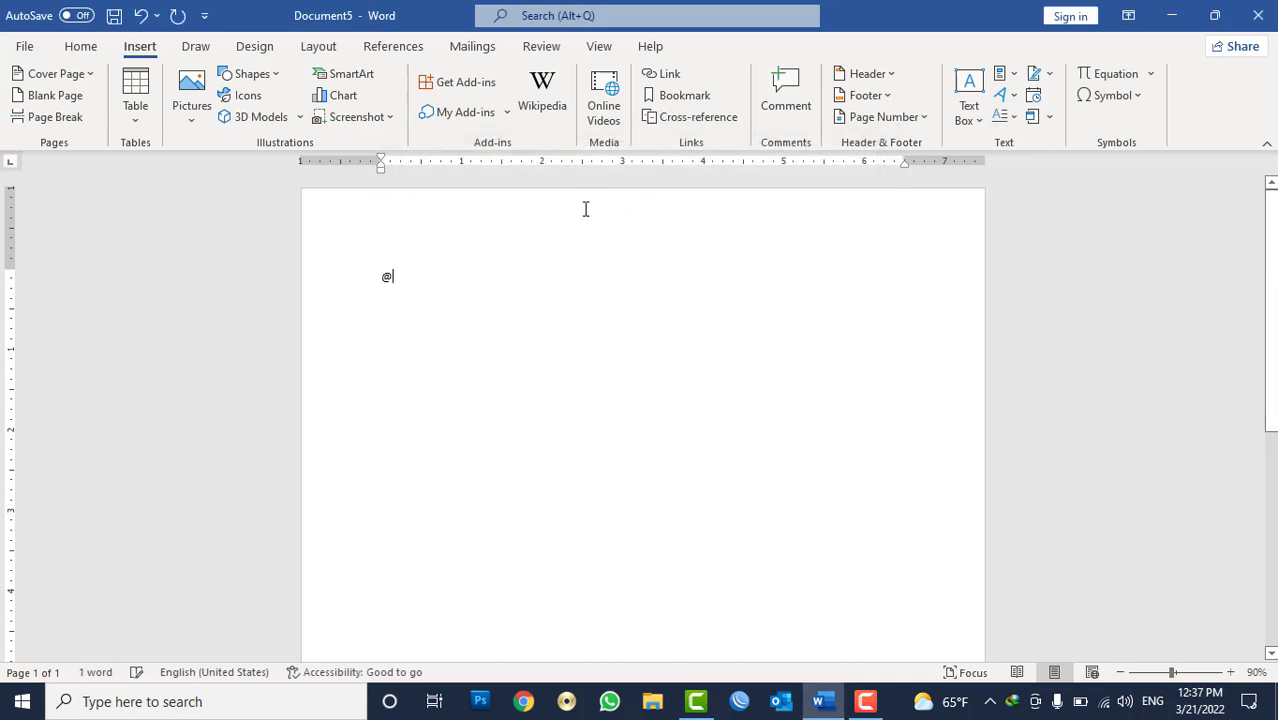
{"action": "type", "text": "@@@"}
{"action": "left_click", "coordinate": [337, 250]}
In More Symbols, set the font to Wingdings and pick the telephone after trying the airplane and book
{"action": "left_click", "coordinate": [1130, 95]}
{"action": "left_click", "coordinate": [1150, 244]}
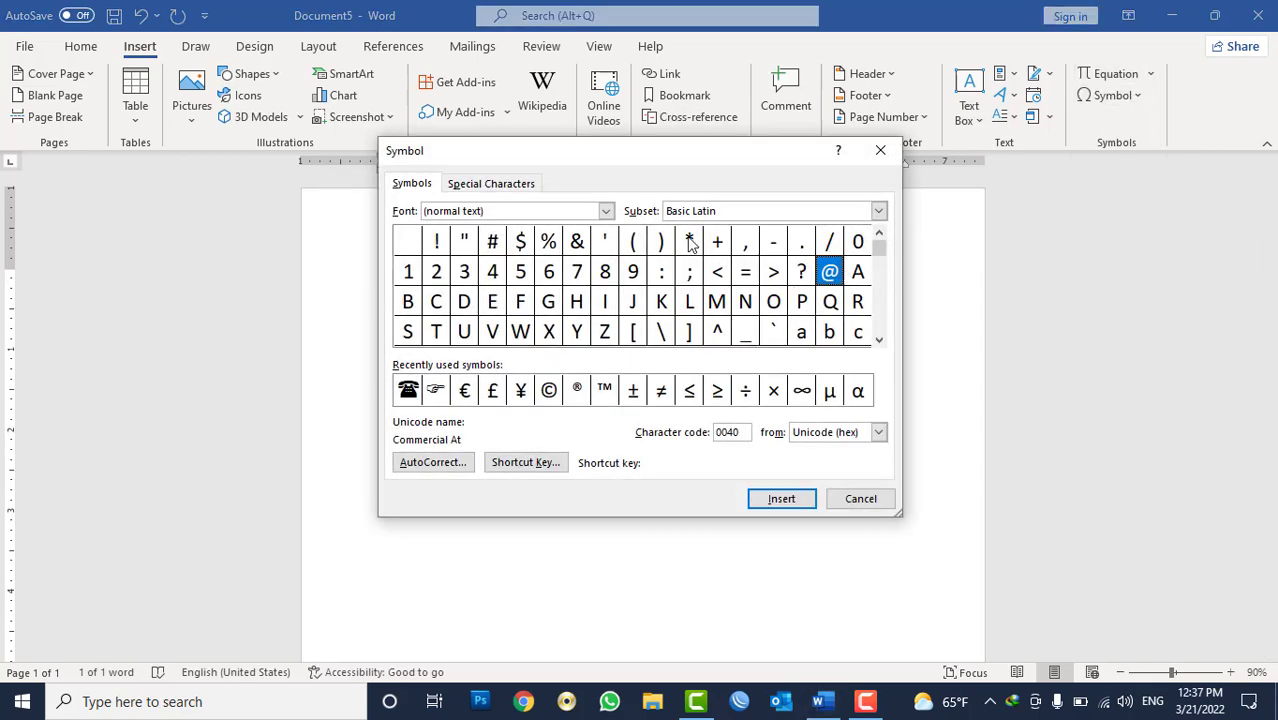
{"action": "left_click", "coordinate": [606, 216]}
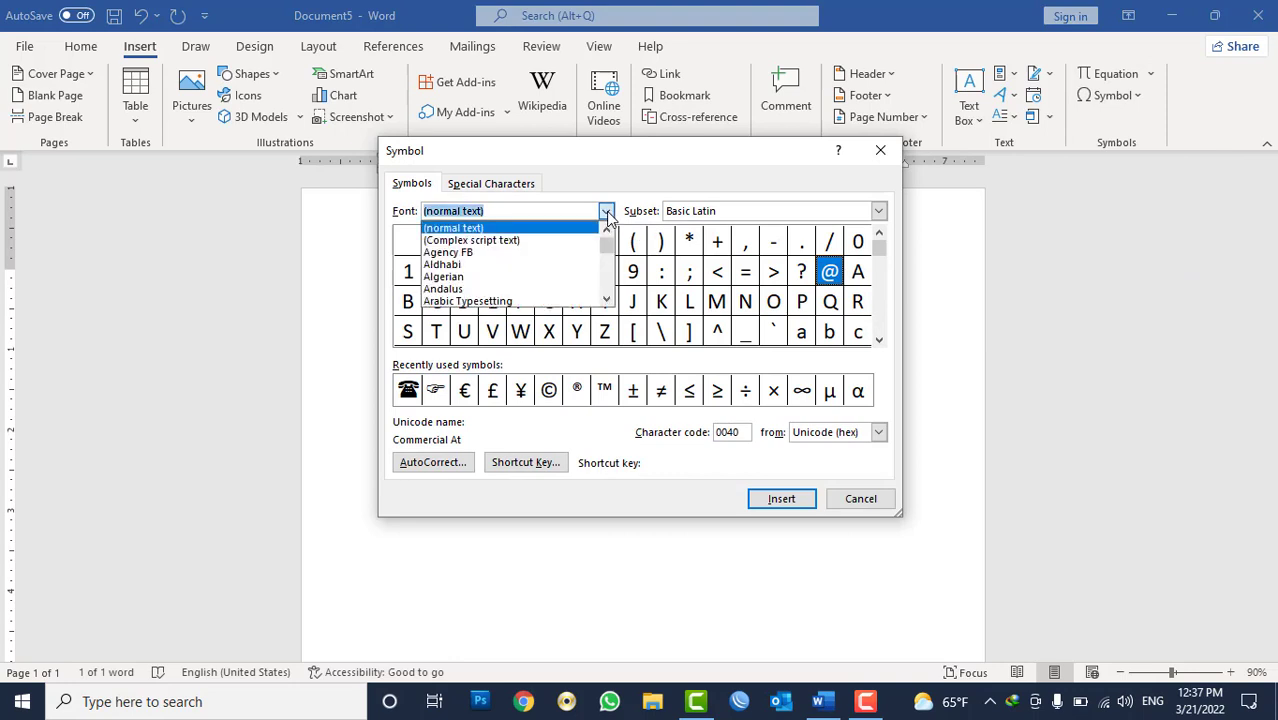
{"action": "left_click_drag", "start_coordinate": [606, 236], "coordinate": [606, 280]}
{"action": "scroll", "coordinate": [570, 268], "scroll_direction": "up", "scroll_amount": 2}
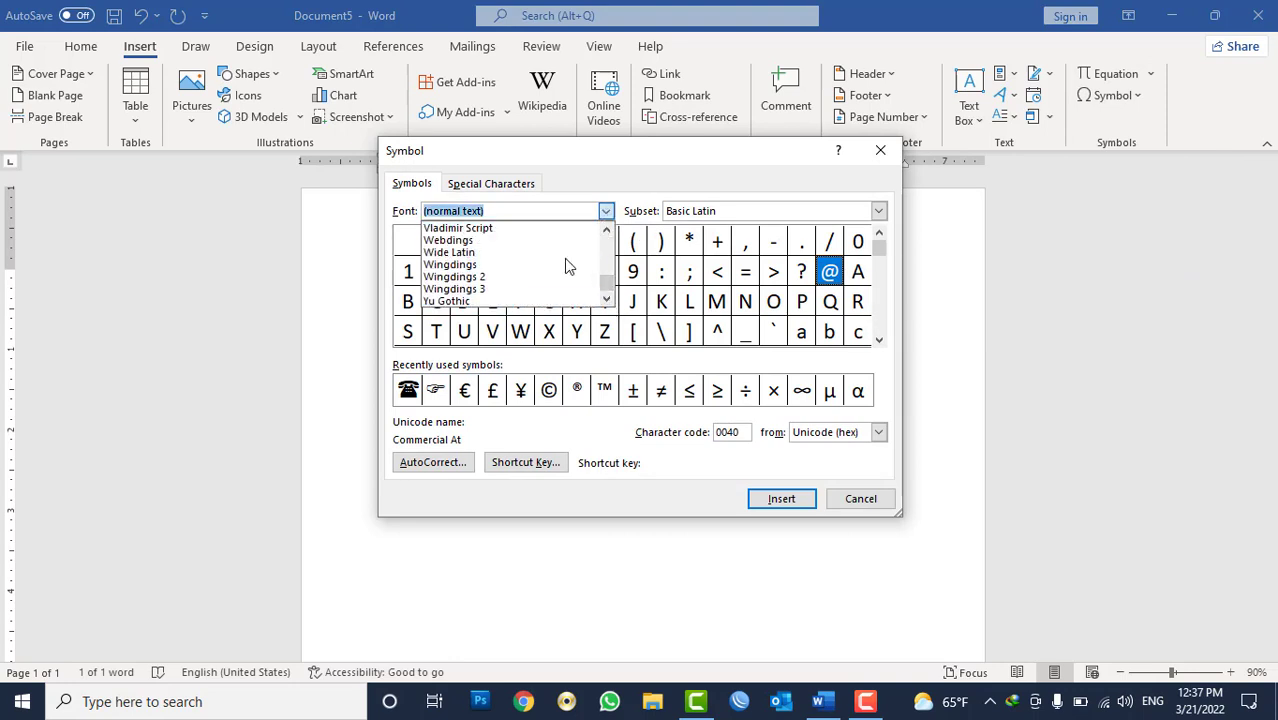
{"action": "left_click", "coordinate": [478, 266]}
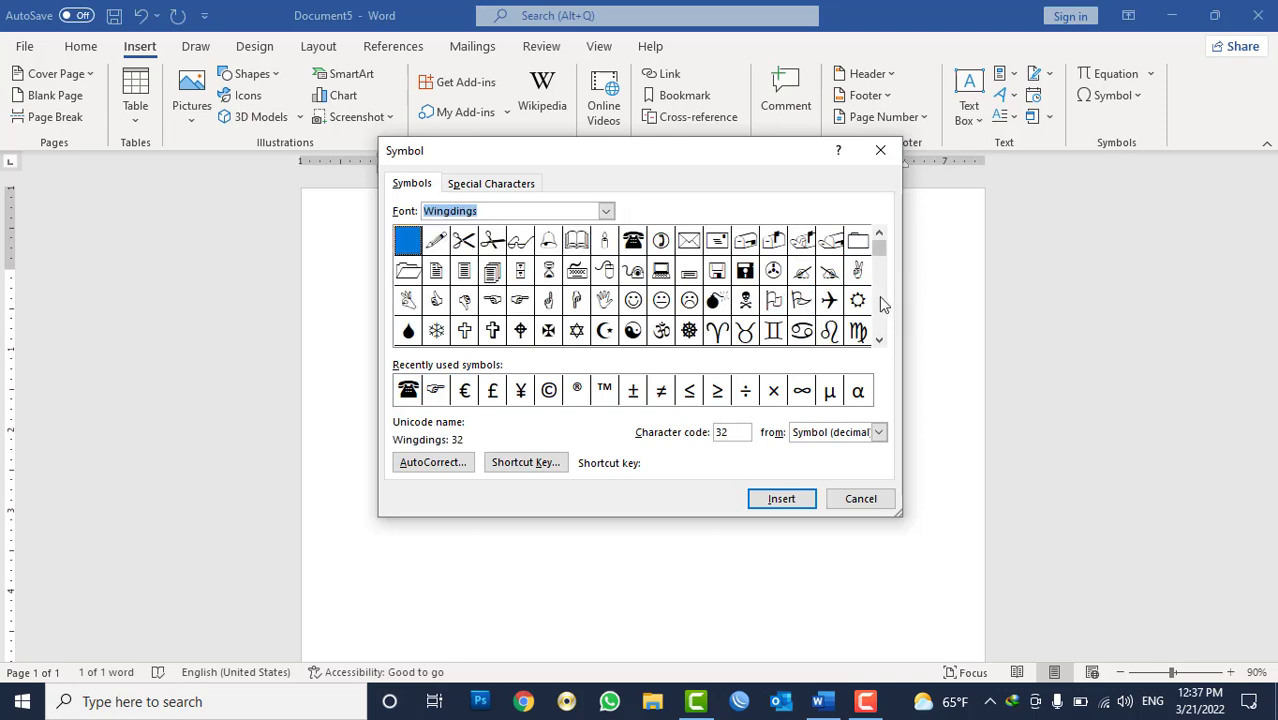
{"action": "left_click", "coordinate": [829, 301]}
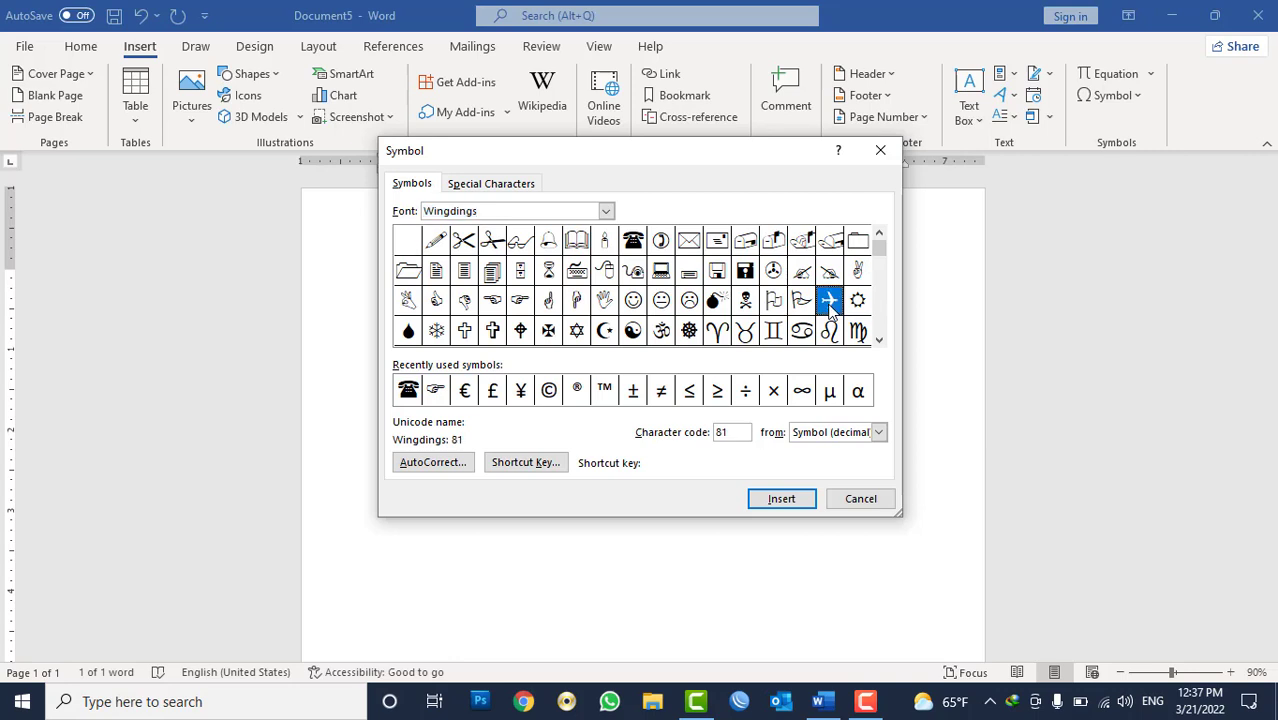
{"action": "left_click", "coordinate": [576, 250]}
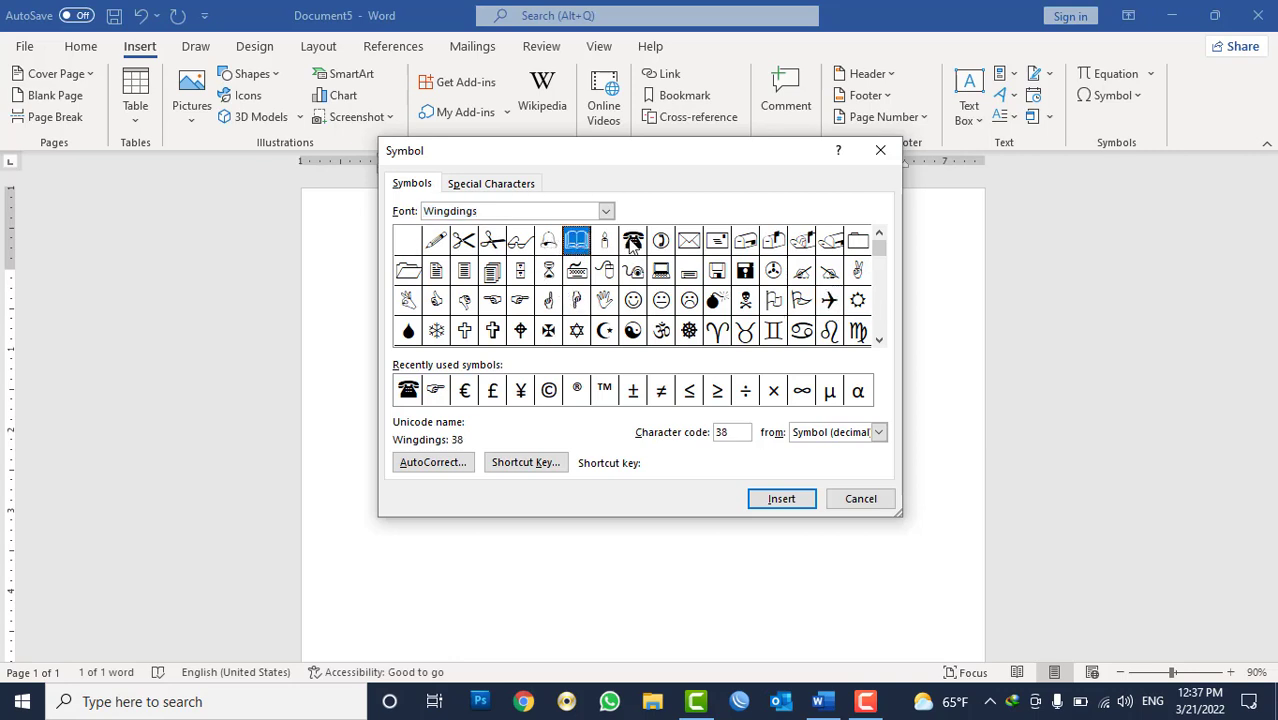
{"action": "left_click", "coordinate": [632, 245]}
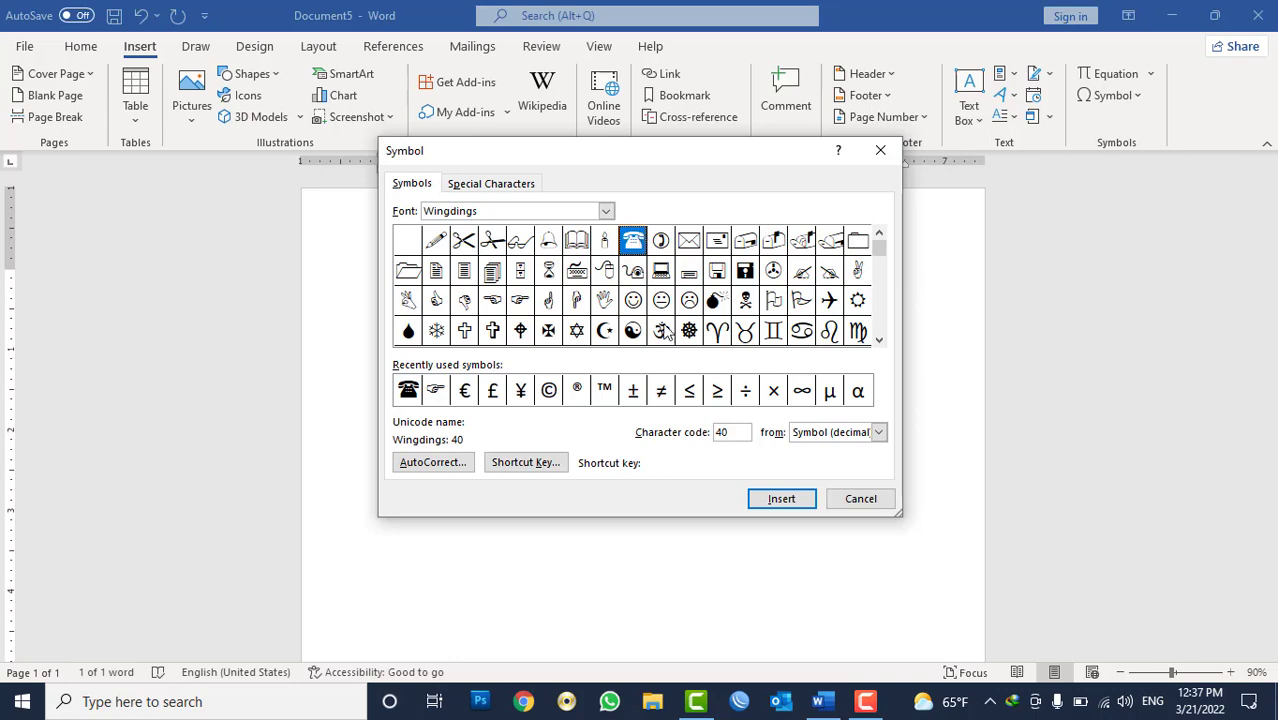
{"action": "left_click", "coordinate": [523, 701]}
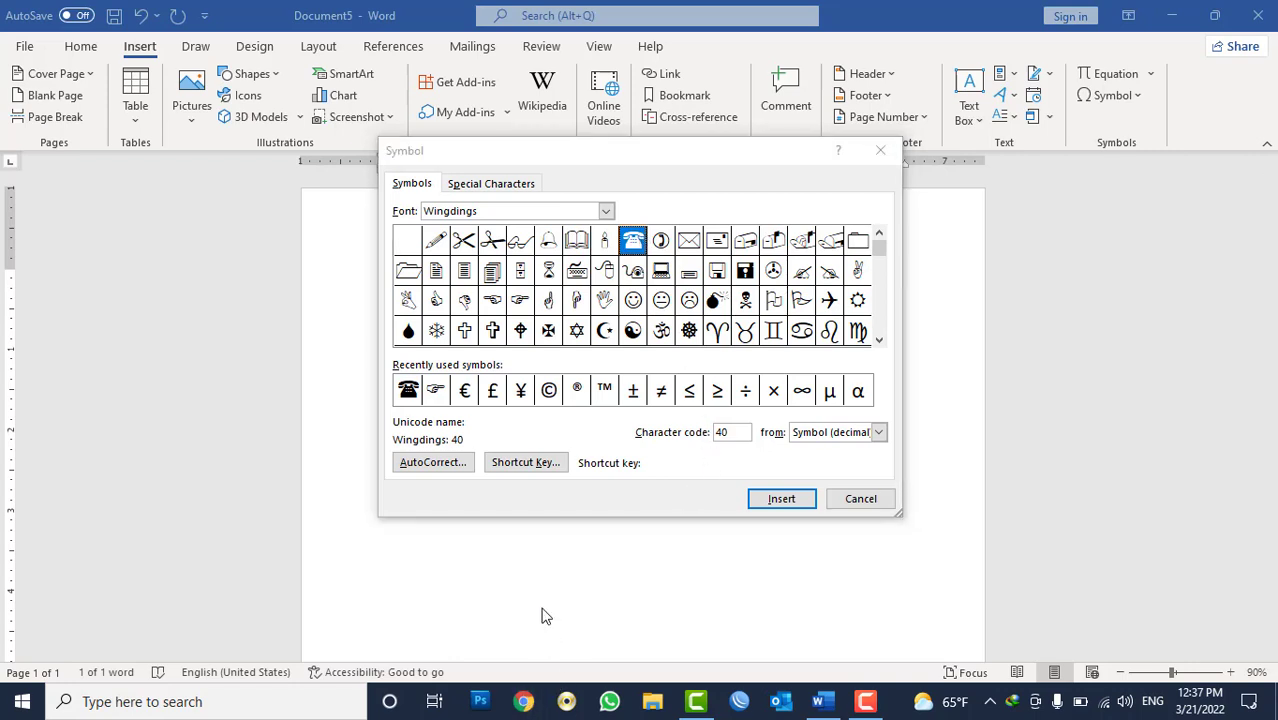
Load Google and switch its page language to English
{"action": "type", "text": "google"}
{"action": "key", "text": "Return"}
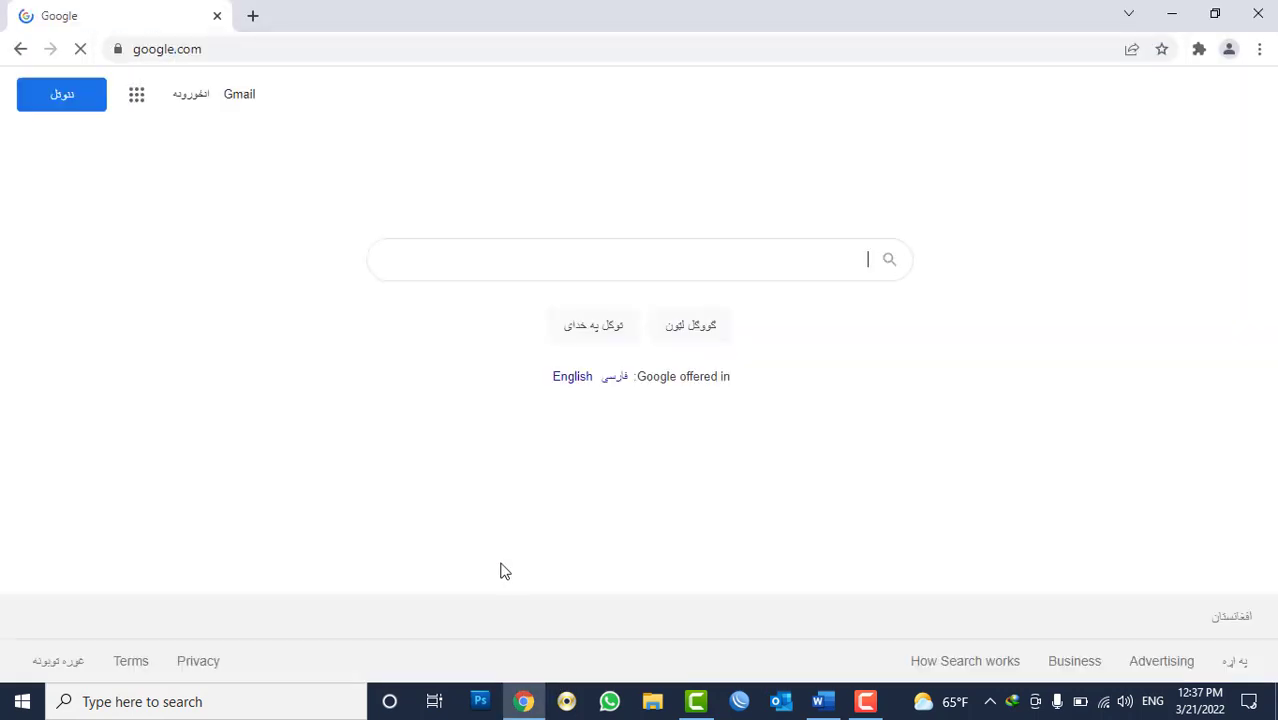
{"action": "left_click", "coordinate": [572, 378]}
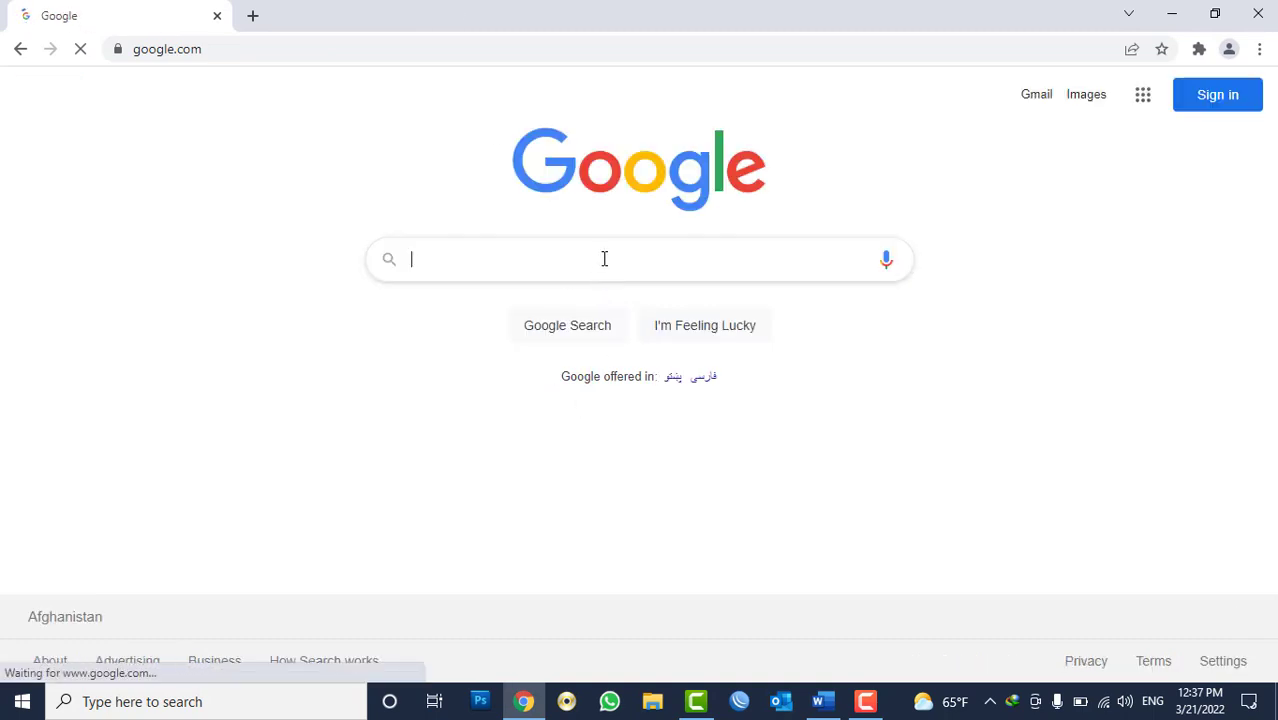
Search for 'please silence your cell phone', then close the browser
{"action": "type", "text": "N"}
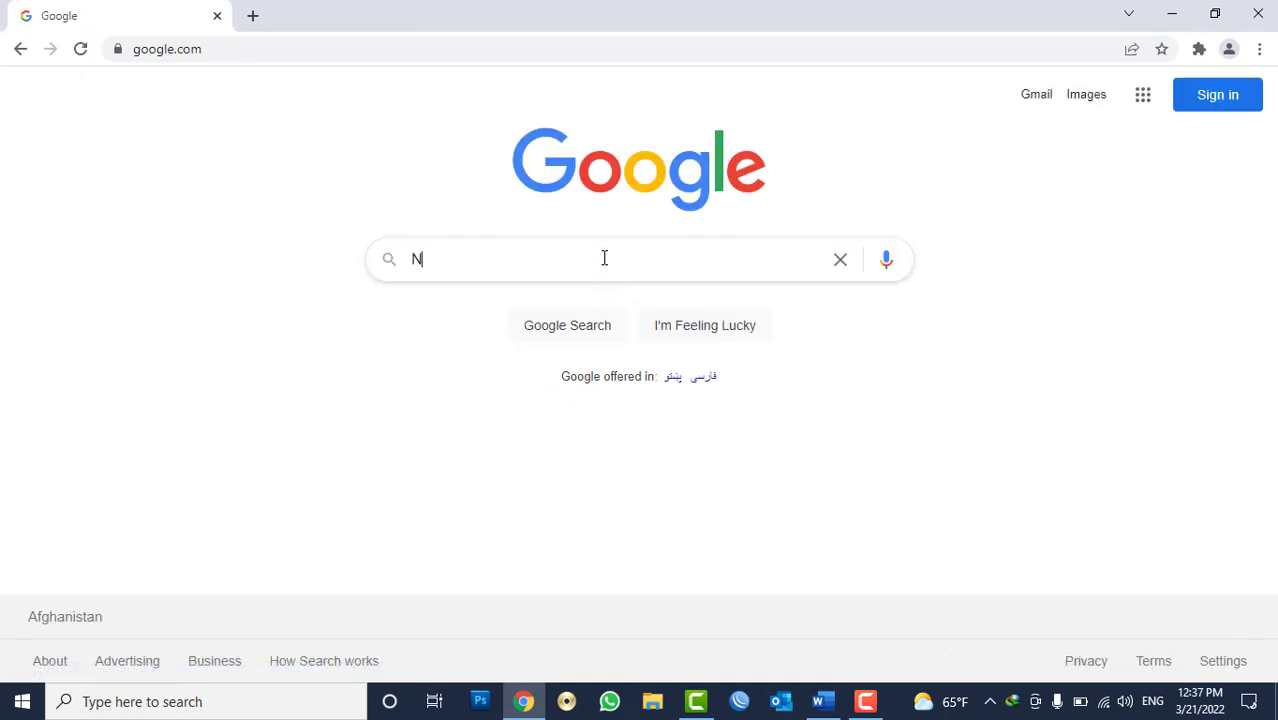
{"action": "key", "text": "BackSpace"}
{"action": "type", "text": "g"}
{"action": "key", "text": "BackSpace"}
{"action": "type", "text": "Please Sil"}
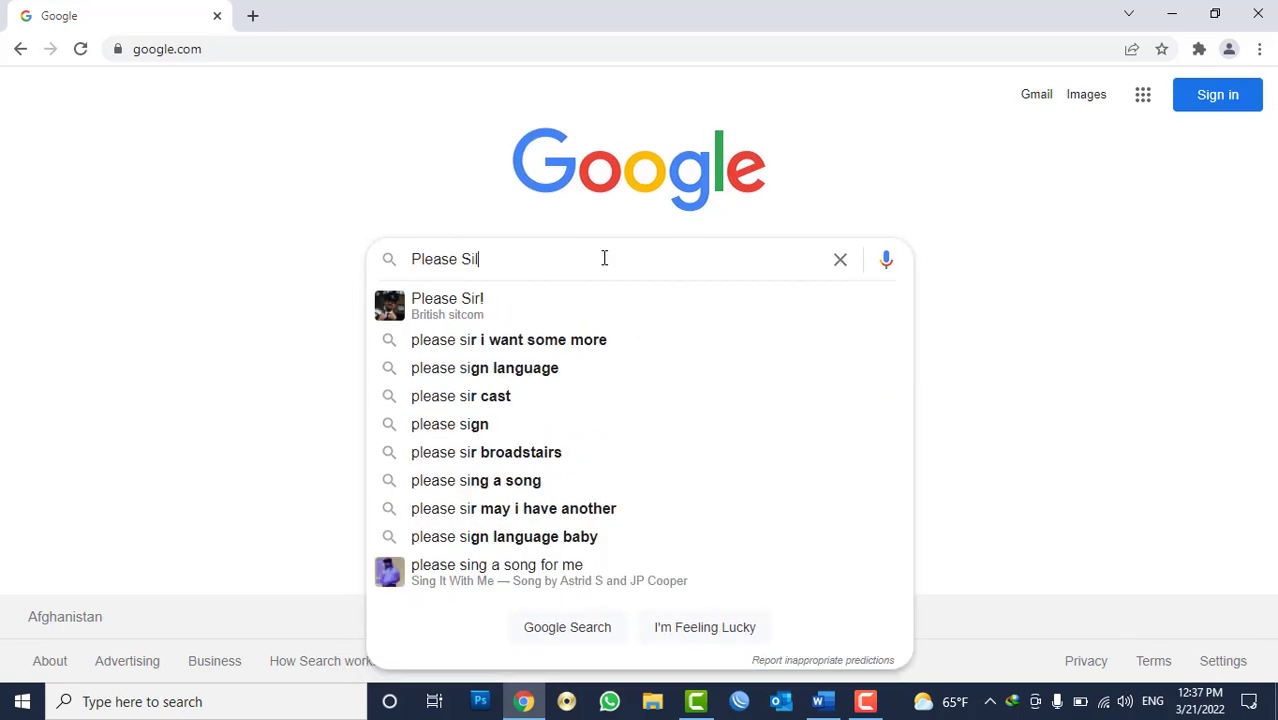
{"action": "type", "text": "ent you"}
{"action": "key", "text": "Down"}
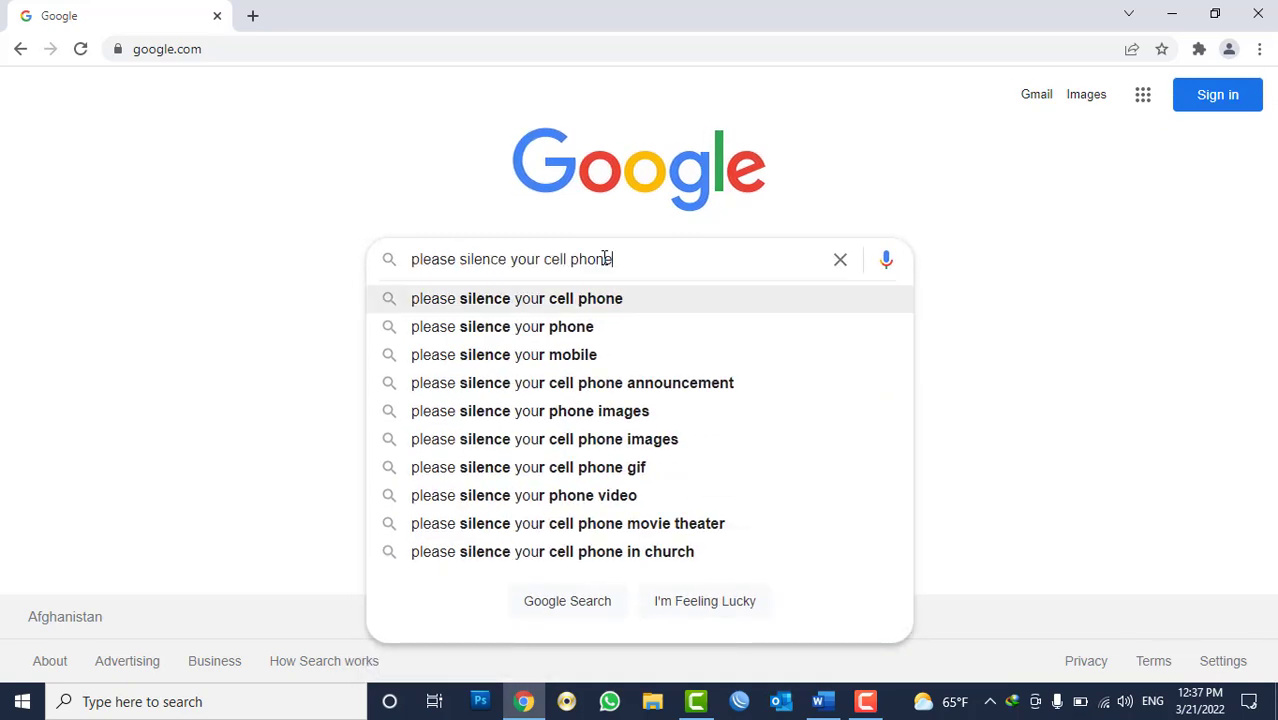
{"action": "key", "text": "Return"}
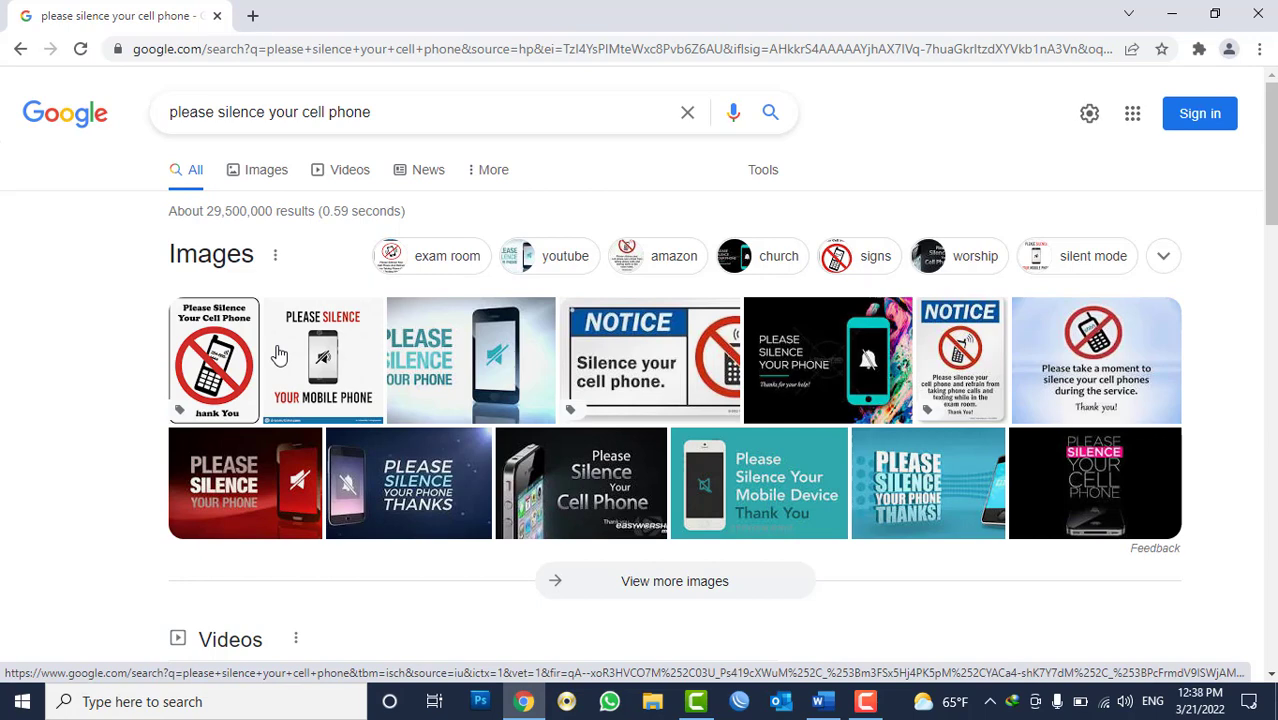
{"action": "left_click", "coordinate": [1268, 12]}
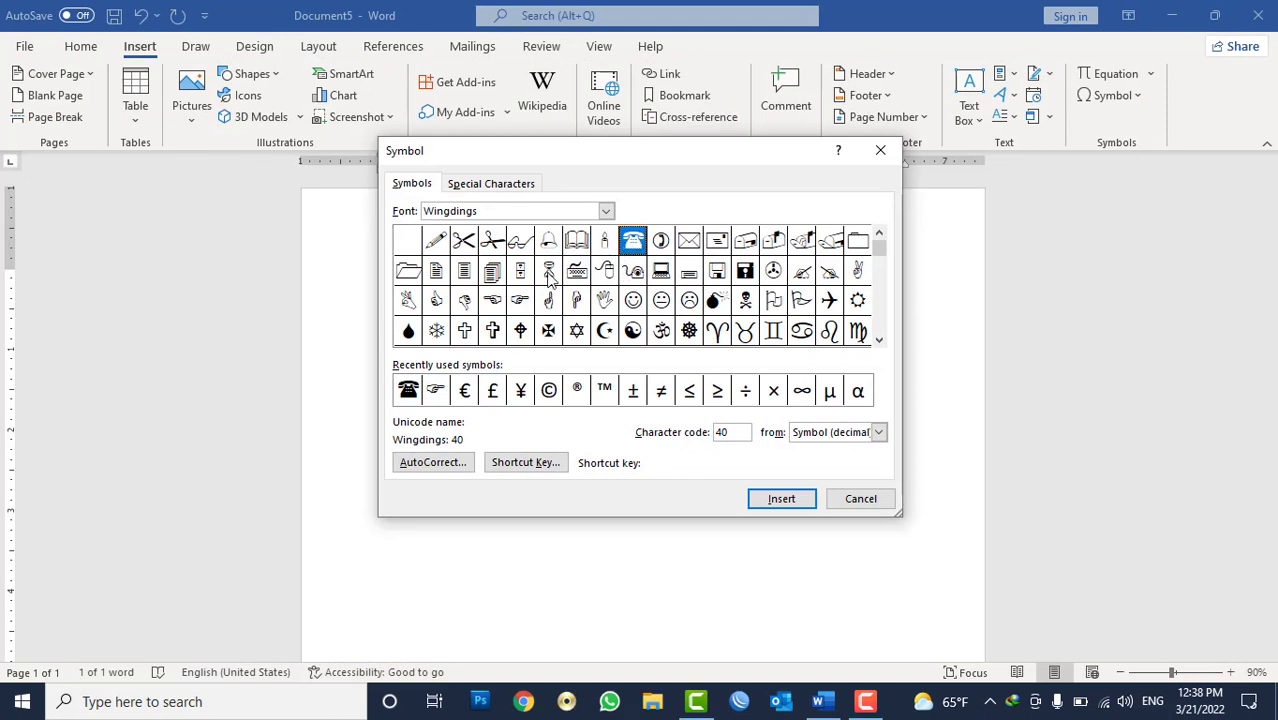
Insert the Wingdings telephone symbol into the document and close the Symbol dialog
{"action": "left_click", "coordinate": [879, 340]}
{"action": "left_click", "coordinate": [879, 233]}
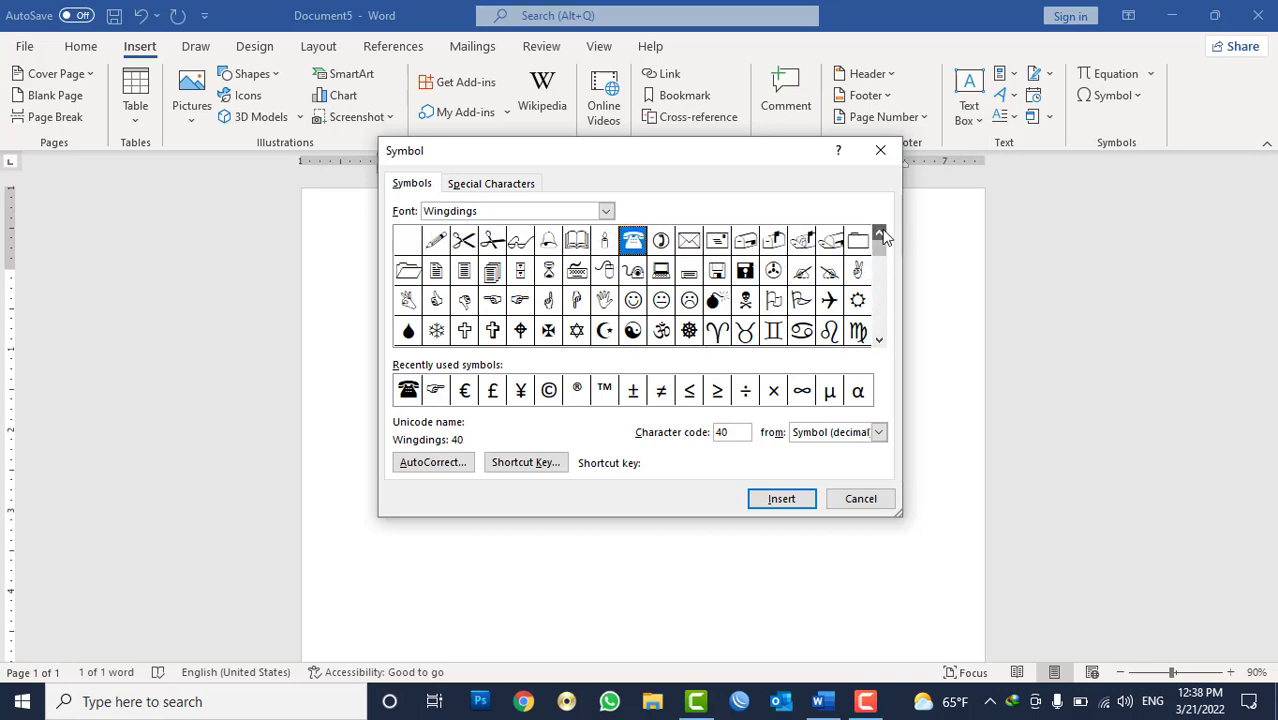
{"action": "left_click", "coordinate": [662, 244]}
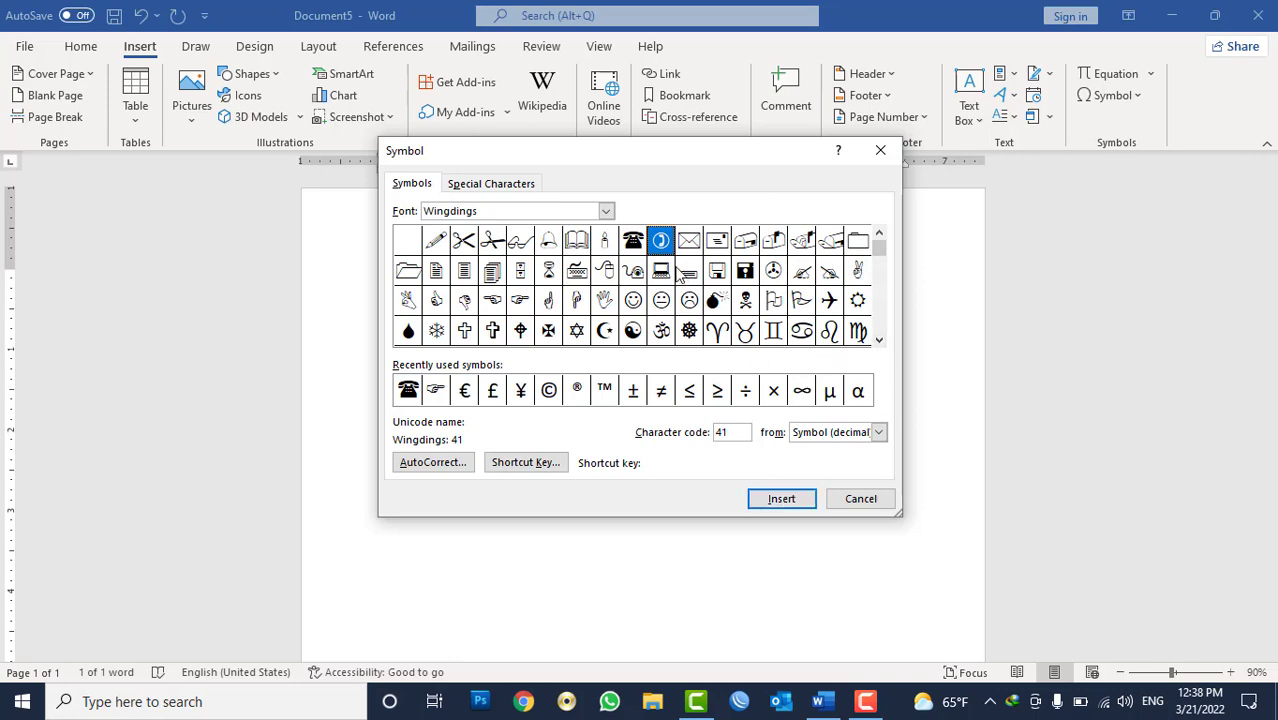
{"action": "left_click", "coordinate": [633, 240]}
{"action": "left_click", "coordinate": [785, 499]}
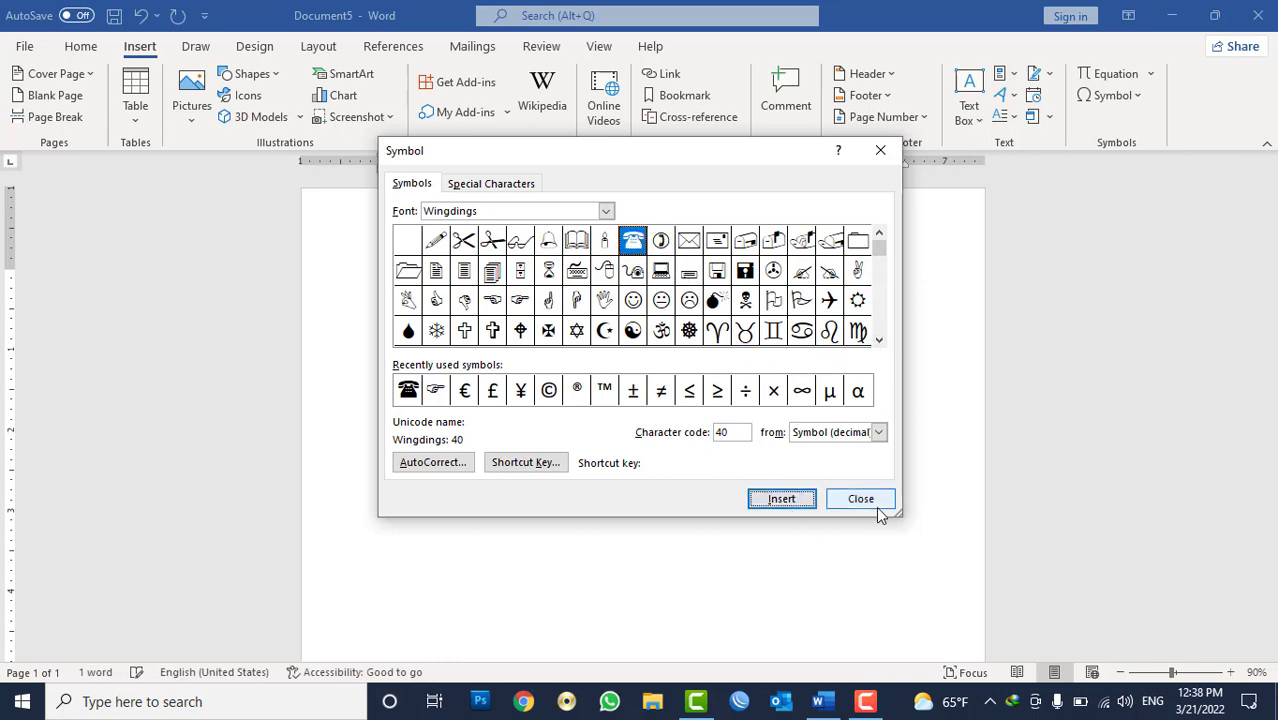
{"action": "left_click", "coordinate": [867, 499]}
Set the telephone symbol to font size 200, then enlarge it stepwise toward 336
{"action": "left_click_drag", "start_coordinate": [398, 268], "coordinate": [380, 266]}
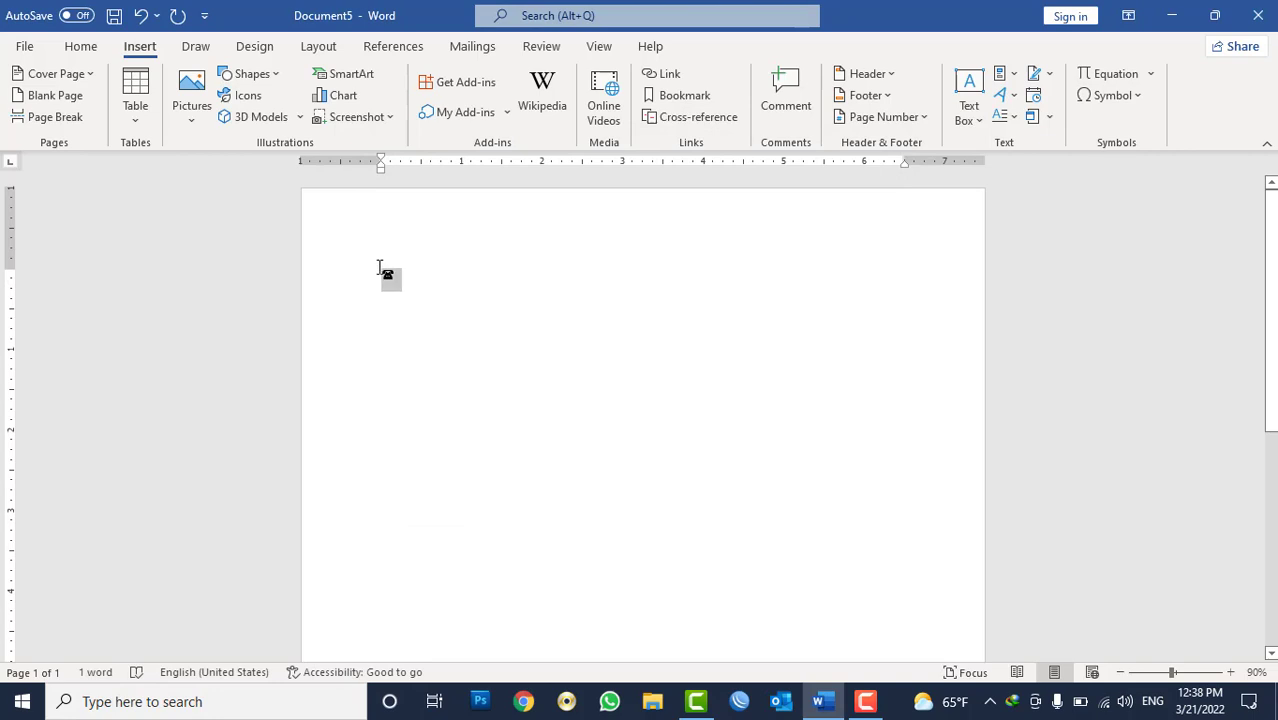
{"action": "left_click", "coordinate": [80, 46]}
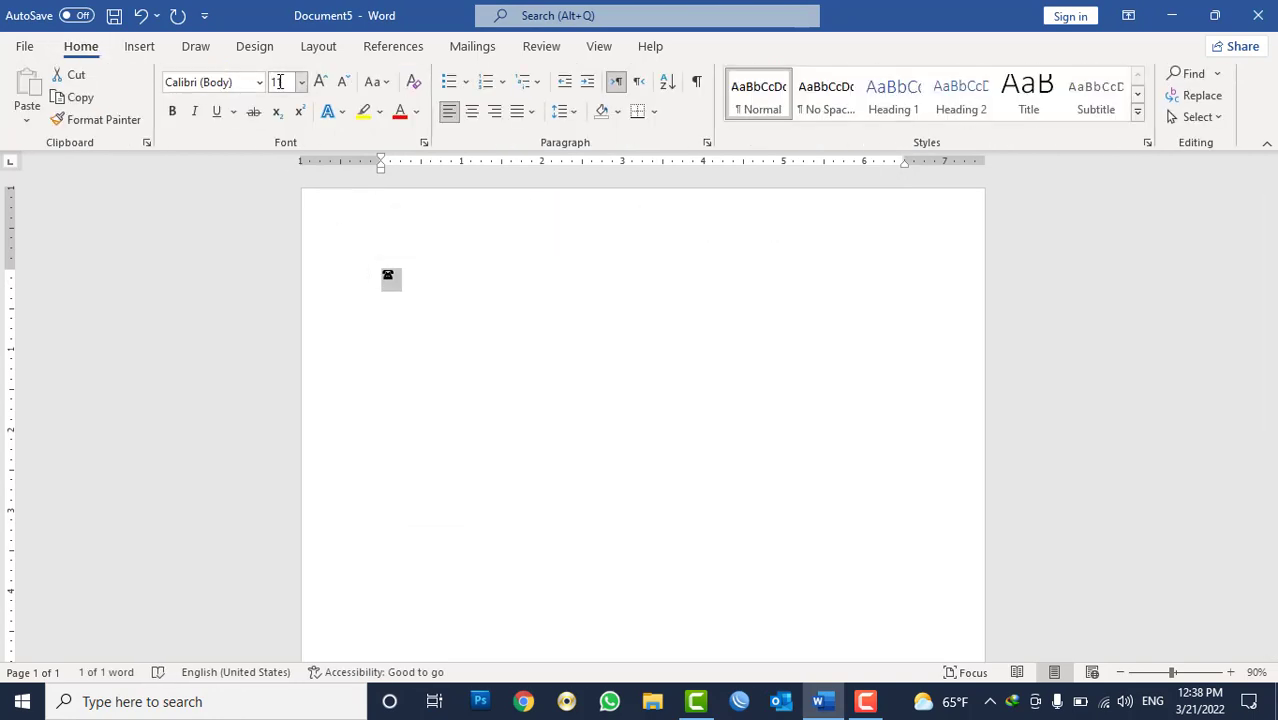
{"action": "left_click", "coordinate": [278, 81]}
{"action": "type", "text": "200"}
{"action": "key", "text": "Return"}
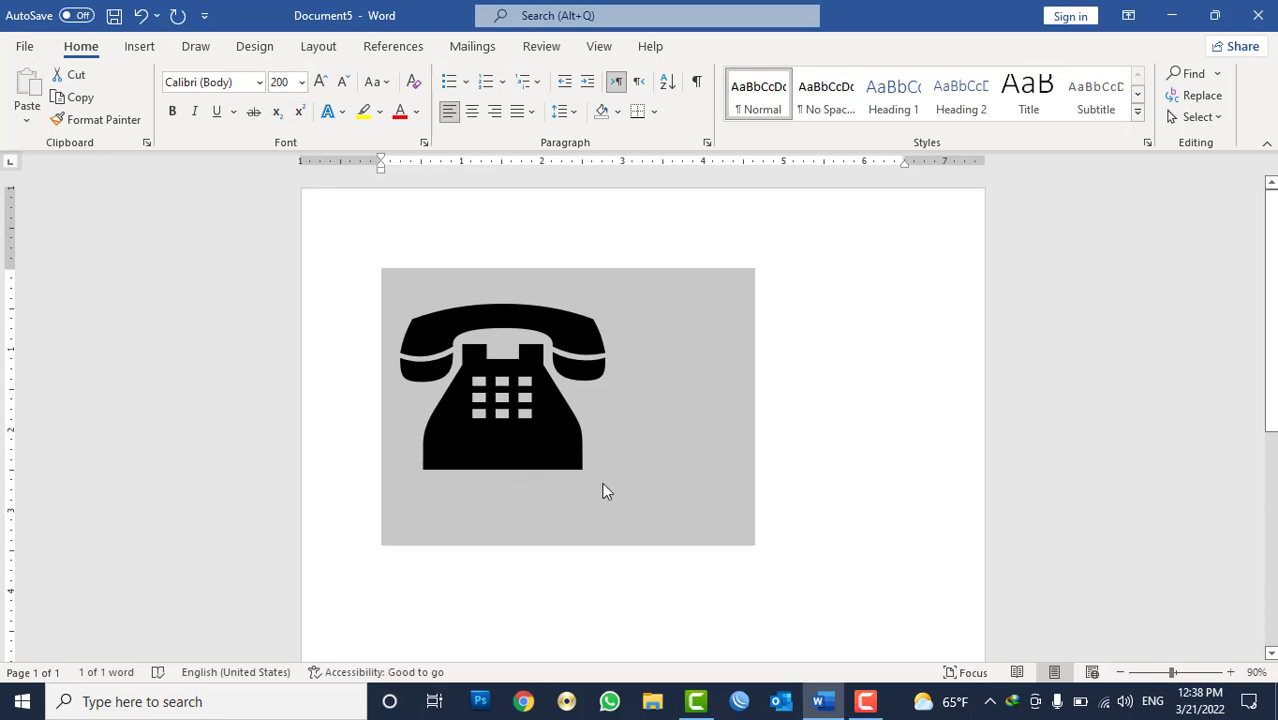
{"action": "left_click_drag", "start_coordinate": [470, 421], "coordinate": [415, 400]}
{"action": "key", "text": "ctrl+bracketright"}
{"action": "key", "text": "ctrl+bracketright"}
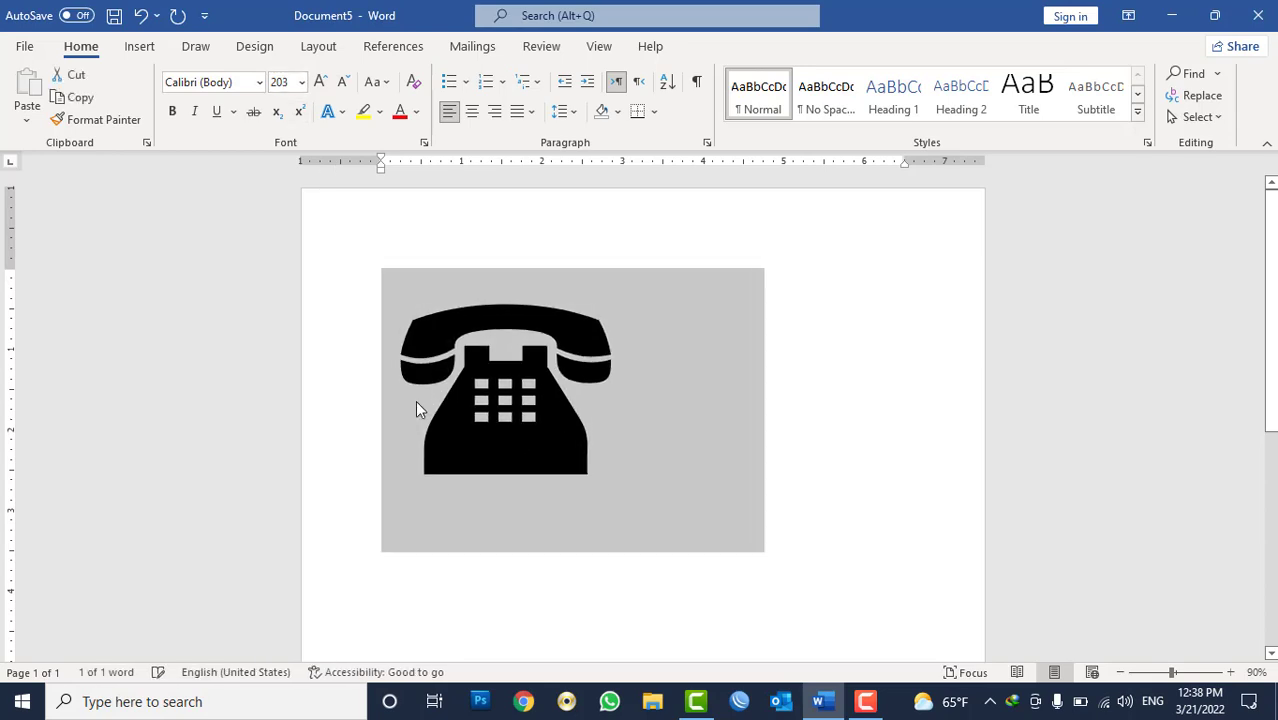
{"action": "key", "text": "ctrl+bracketright"}
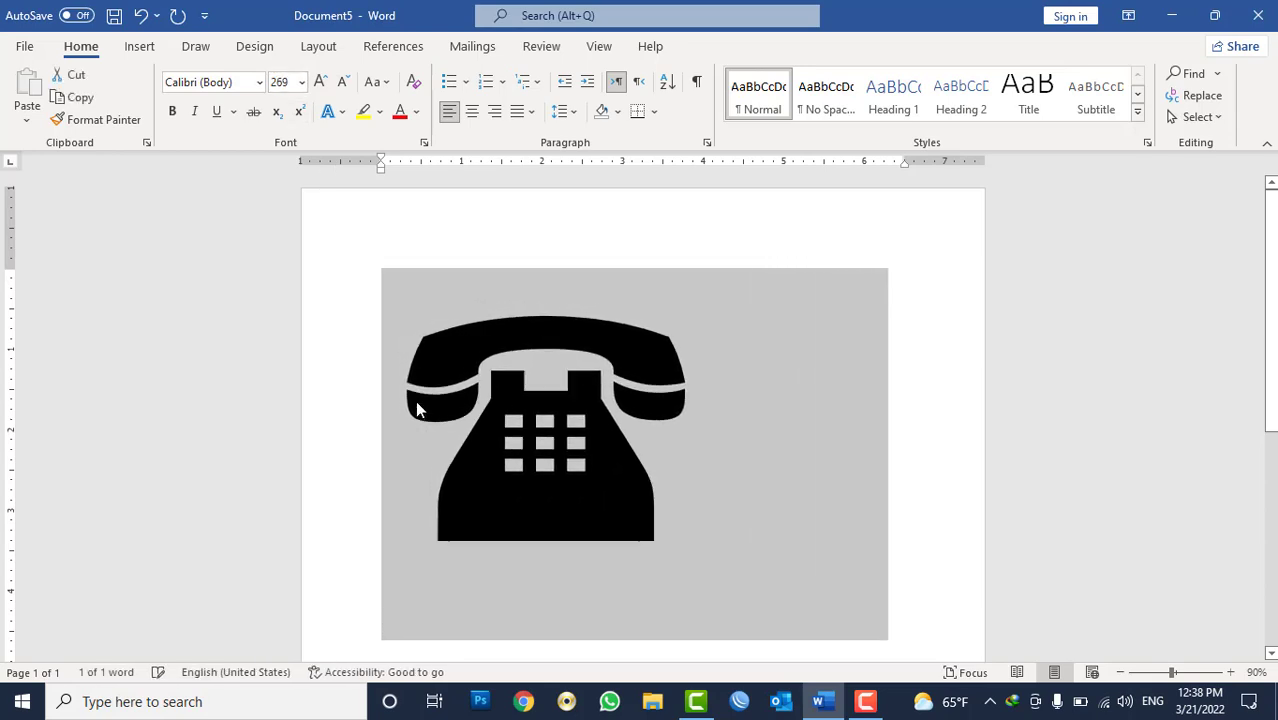
{"action": "key", "text": "ctrl+bracketright"}
{"action": "key", "text": "ctrl+bracketright"}
{"action": "key", "text": "ctrl+bracketright"}
{"action": "key", "text": "ctrl+bracketright"}
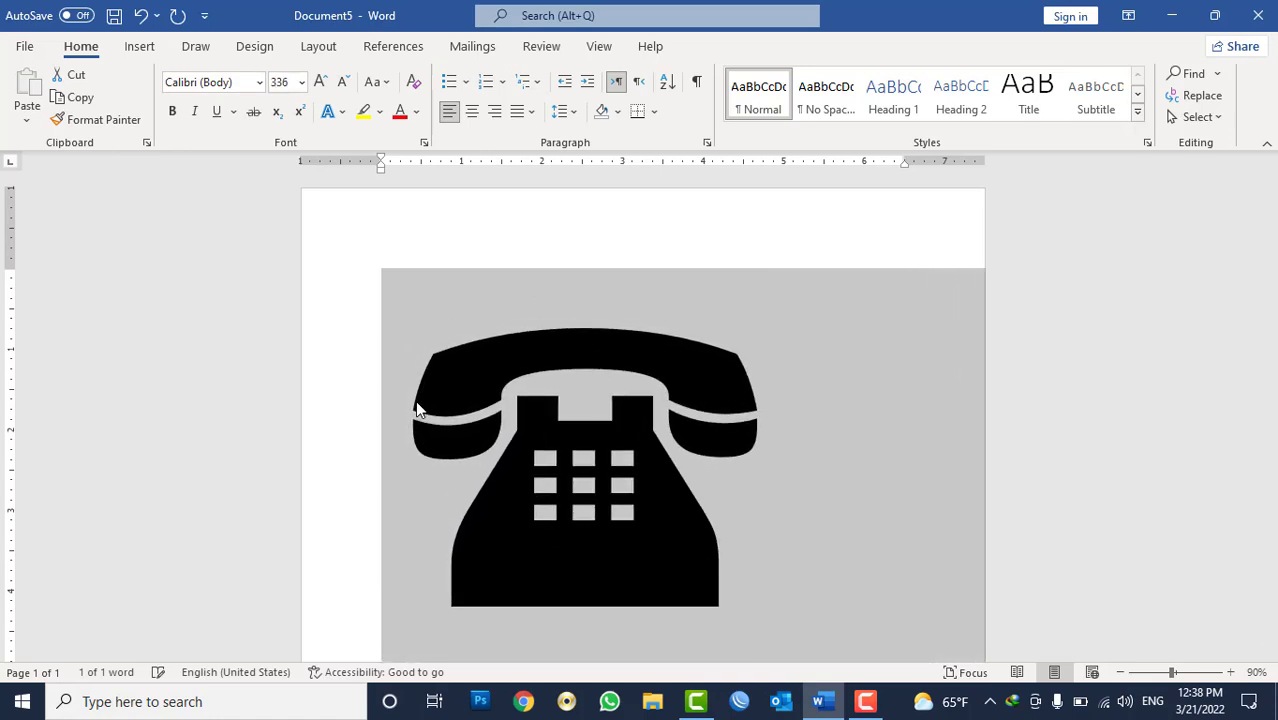
Centre the telephone symbol and switch the page to landscape orientation
{"action": "left_click", "coordinate": [773, 597]}
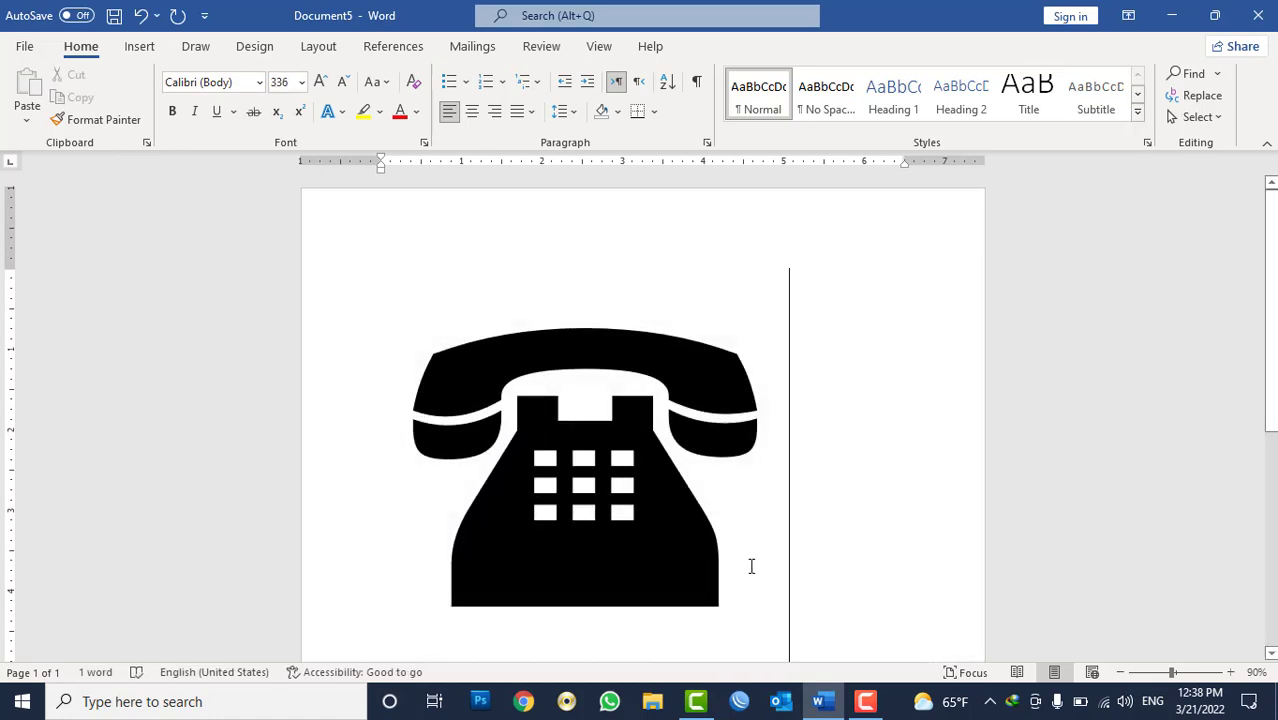
{"action": "key", "text": "ctrl+e"}
{"action": "scroll", "coordinate": [716, 435], "scroll_direction": "down", "scroll_amount": 5, "text": "ctrl"}
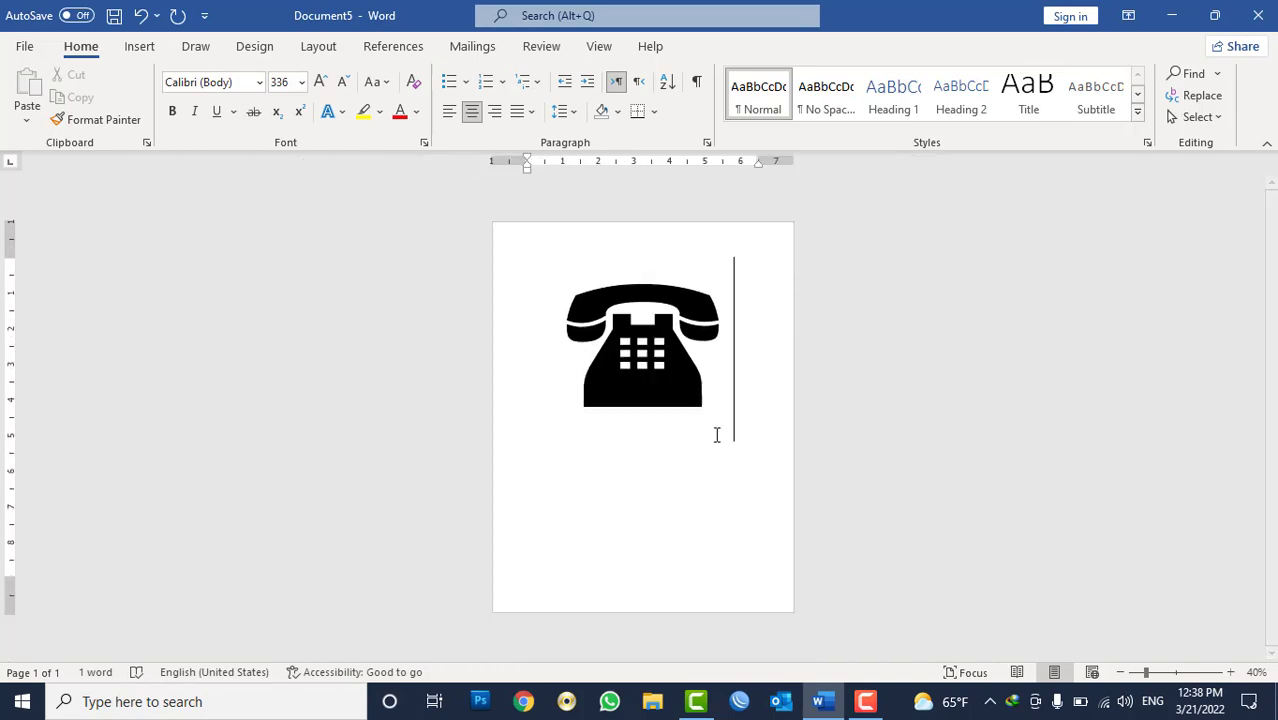
{"action": "left_click", "coordinate": [139, 50]}
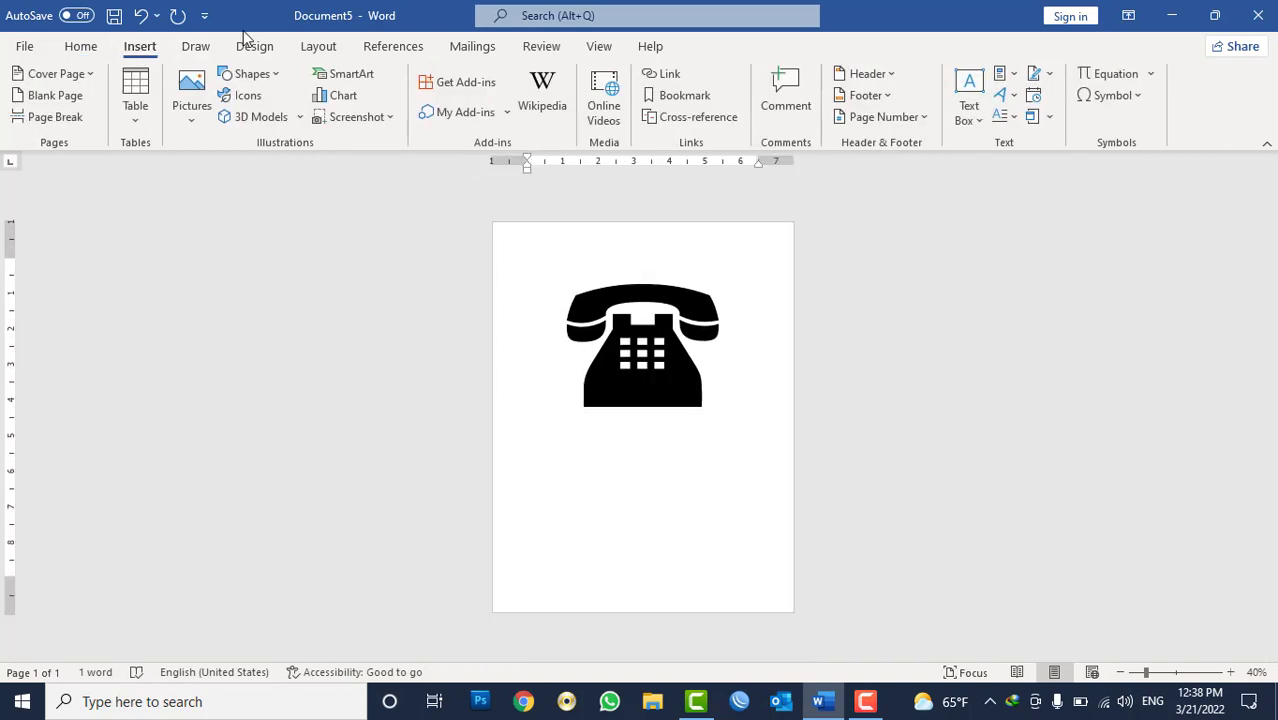
{"action": "left_click", "coordinate": [320, 47]}
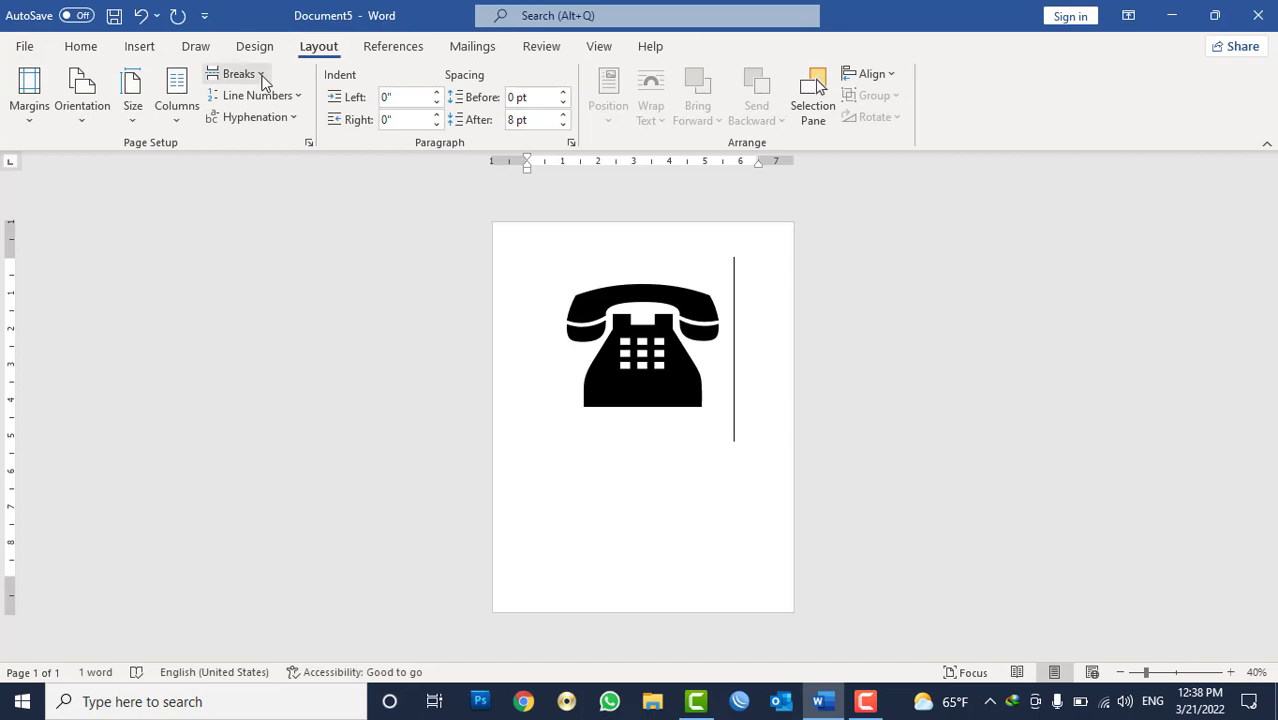
{"action": "left_click", "coordinate": [83, 112]}
{"action": "left_click", "coordinate": [141, 234]}
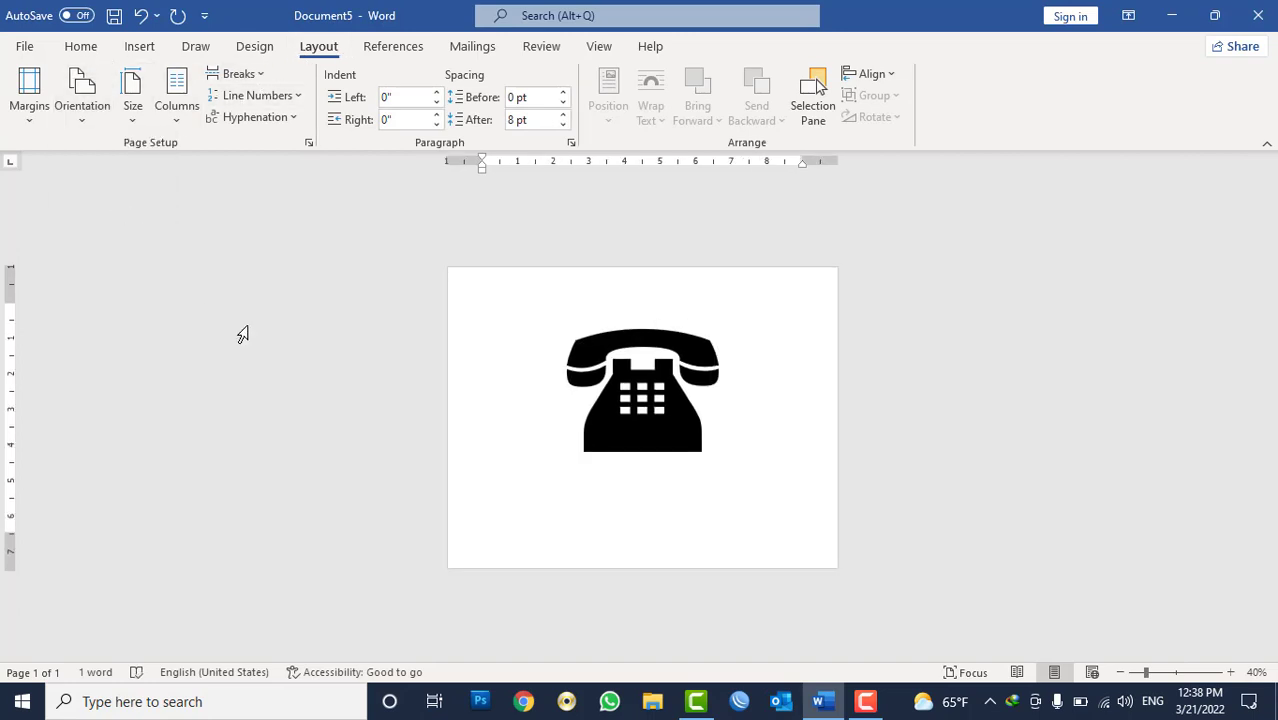
Enlarge the telephone symbol further beyond size 336 and deselect it
{"action": "double_click", "coordinate": [600, 380]}
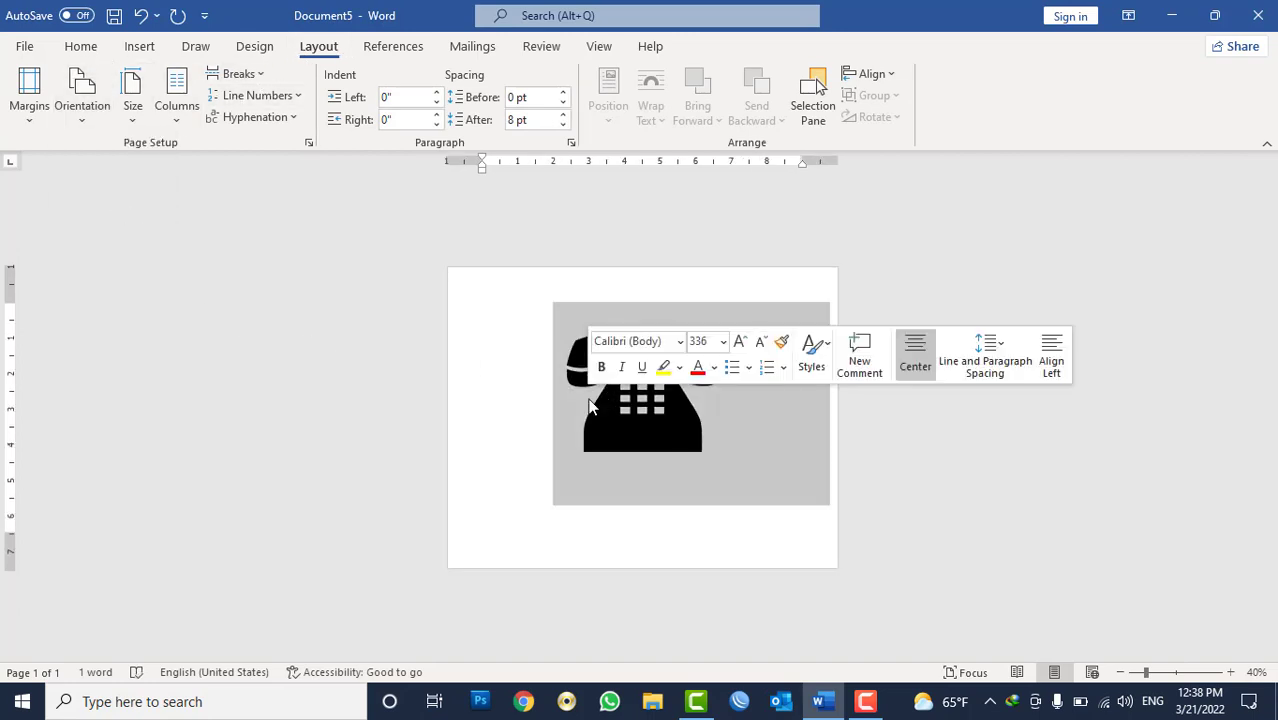
{"action": "key", "text": "ctrl+bracketright"}
{"action": "key", "text": "ctrl+bracketright"}
{"action": "key", "text": "ctrl+bracketright"}
{"action": "key", "text": "ctrl+bracketright"}
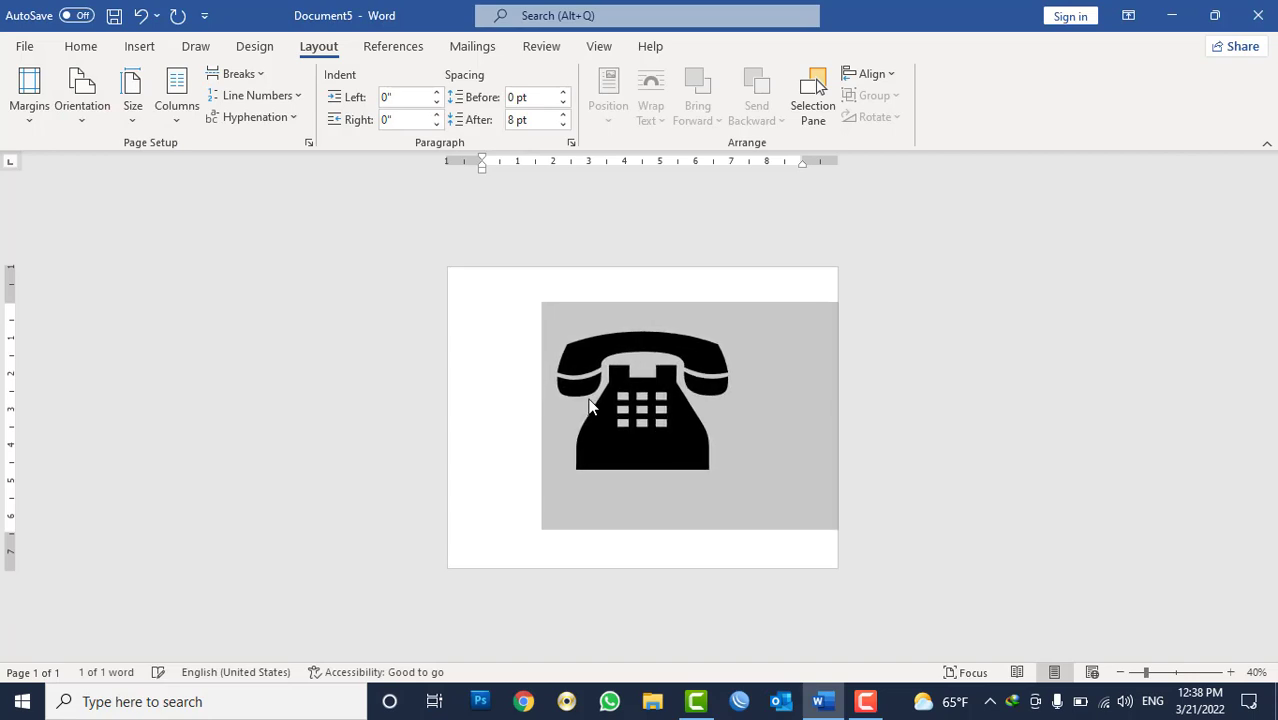
{"action": "key", "text": "ctrl+bracketright"}
{"action": "key", "text": "ctrl+bracketright"}
{"action": "key", "text": "ctrl+bracketright"}
{"action": "key", "text": "ctrl+bracketright"}
{"action": "key", "text": "ctrl+bracketright"}
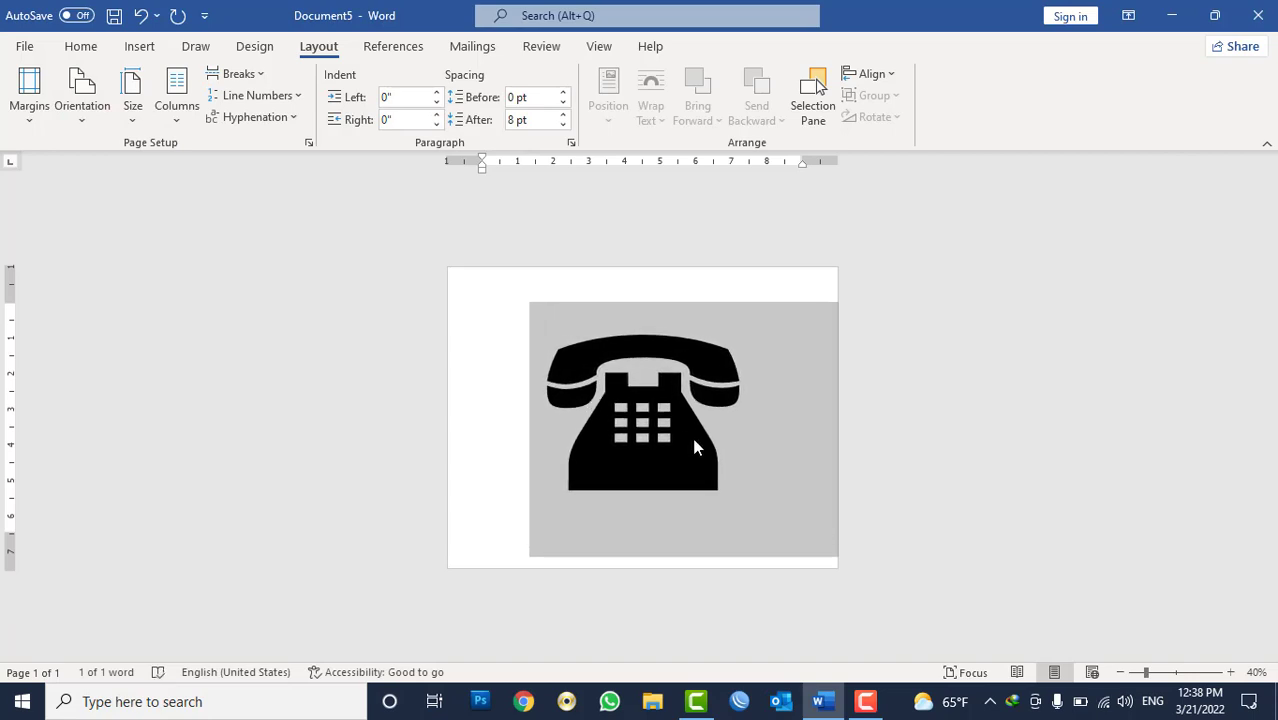
{"action": "left_click", "coordinate": [722, 442]}
{"action": "left_click", "coordinate": [139, 46]}
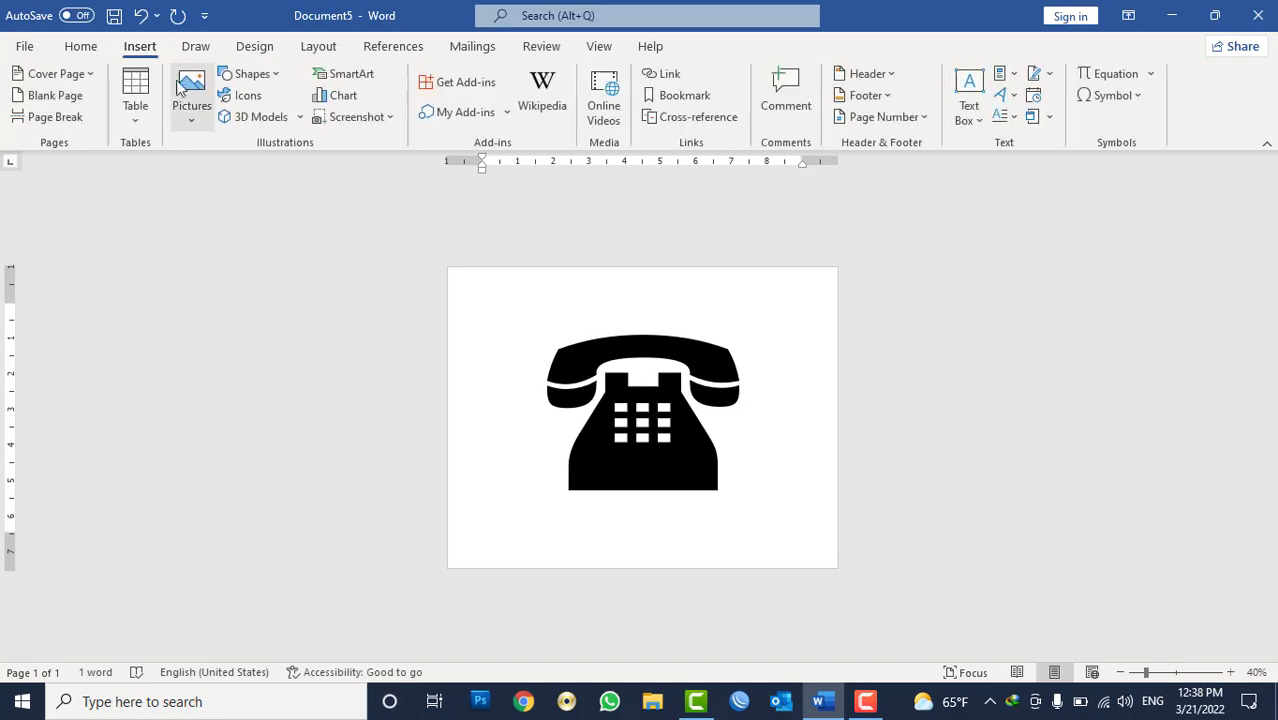
Draw a straight diagonal line from lower-left to upper-right across the telephone symbol
{"action": "left_click", "coordinate": [252, 74]}
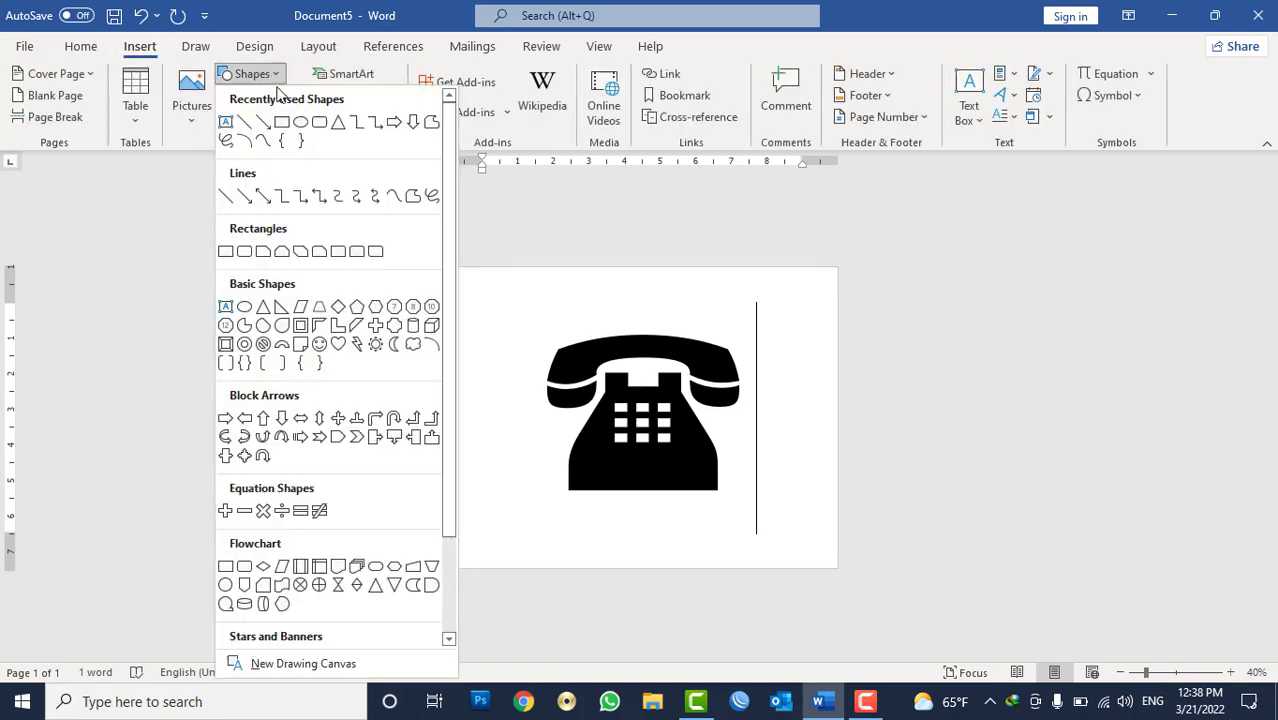
{"action": "left_click", "coordinate": [227, 196]}
{"action": "left_click_drag", "start_coordinate": [822, 272], "coordinate": [471, 547]}
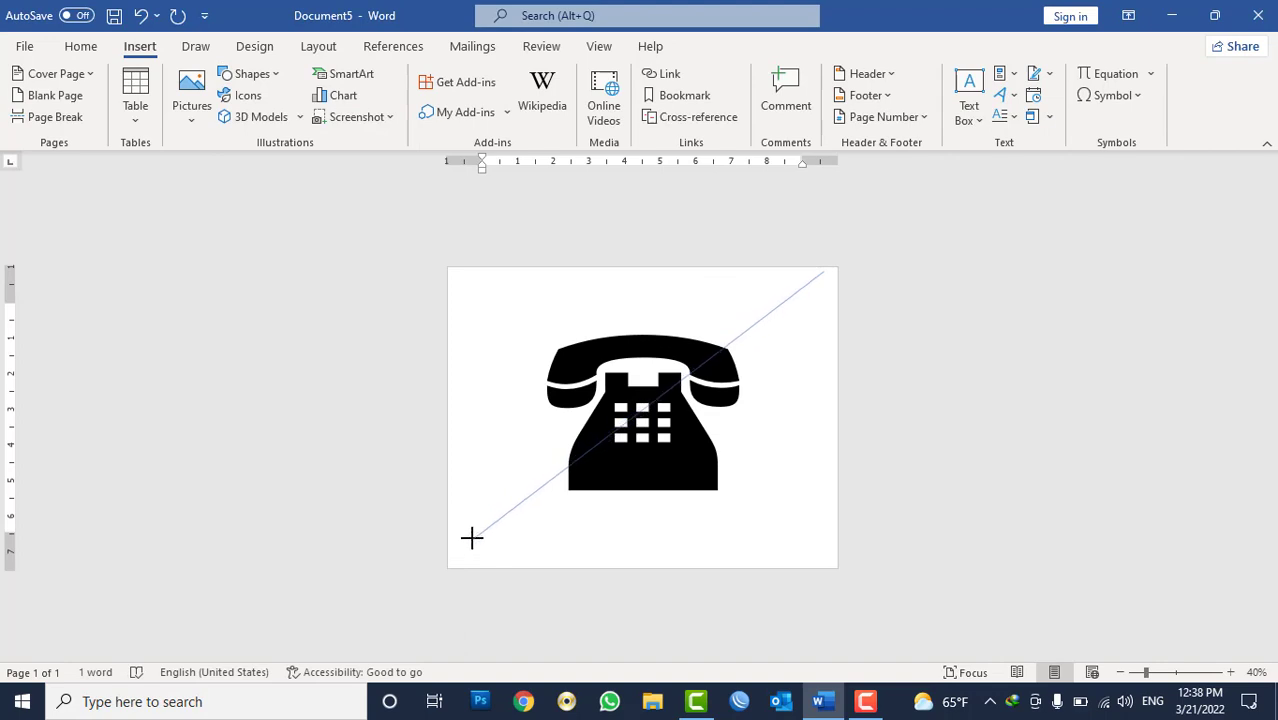
{"action": "left_click_drag", "start_coordinate": [471, 547], "coordinate": [472, 540]}
{"action": "left_click_drag", "start_coordinate": [823, 272], "coordinate": [824, 282]}
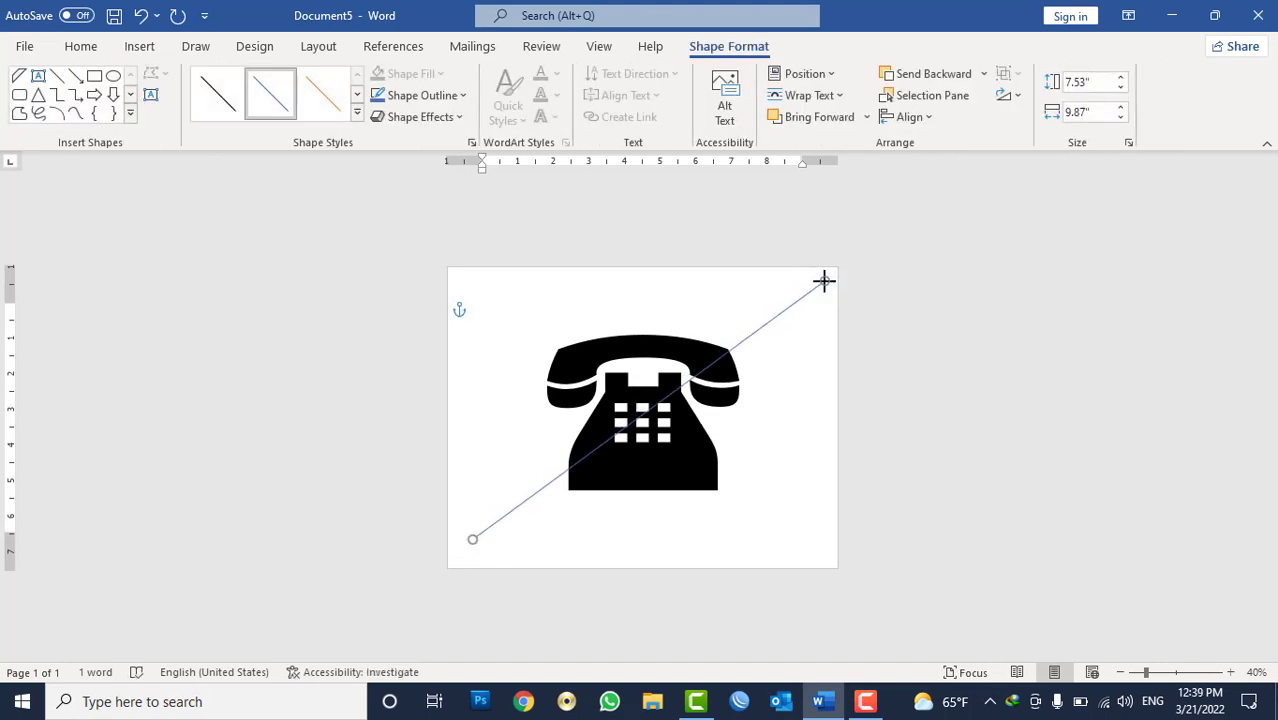
Give the line a red outline and bring up its full line formatting settings
{"action": "left_click", "coordinate": [428, 95]}
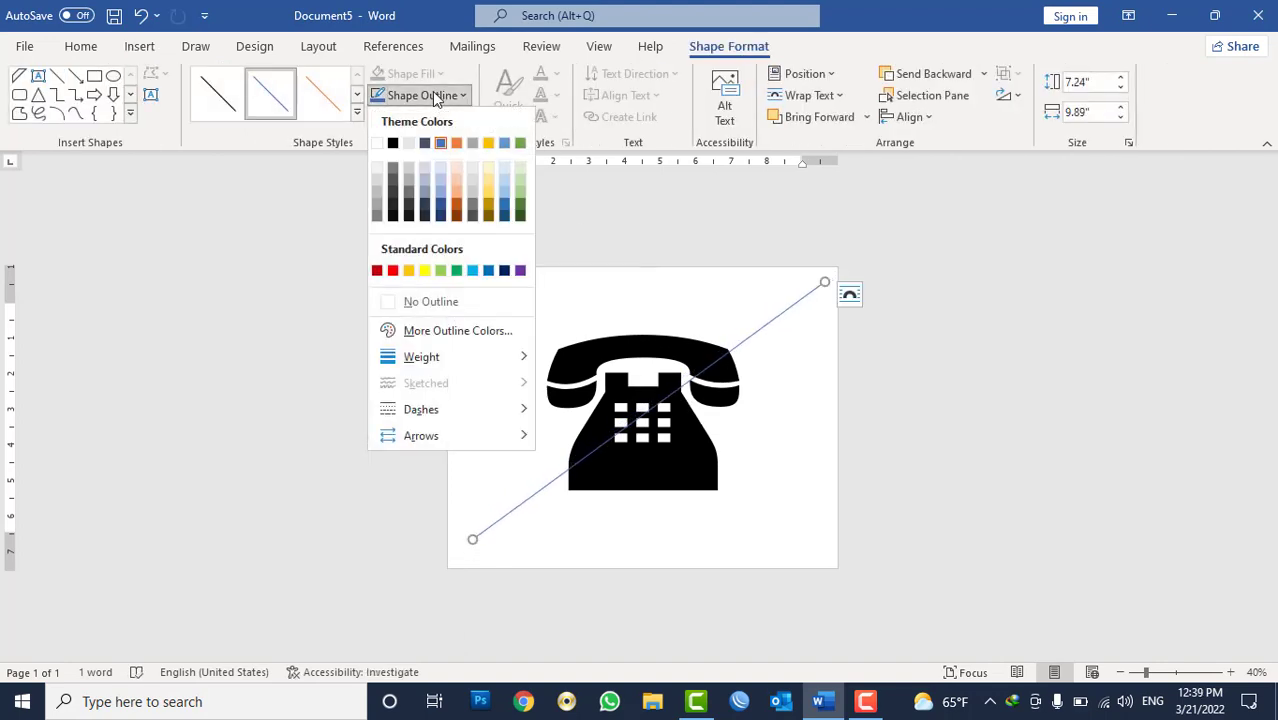
{"action": "left_click", "coordinate": [395, 271]}
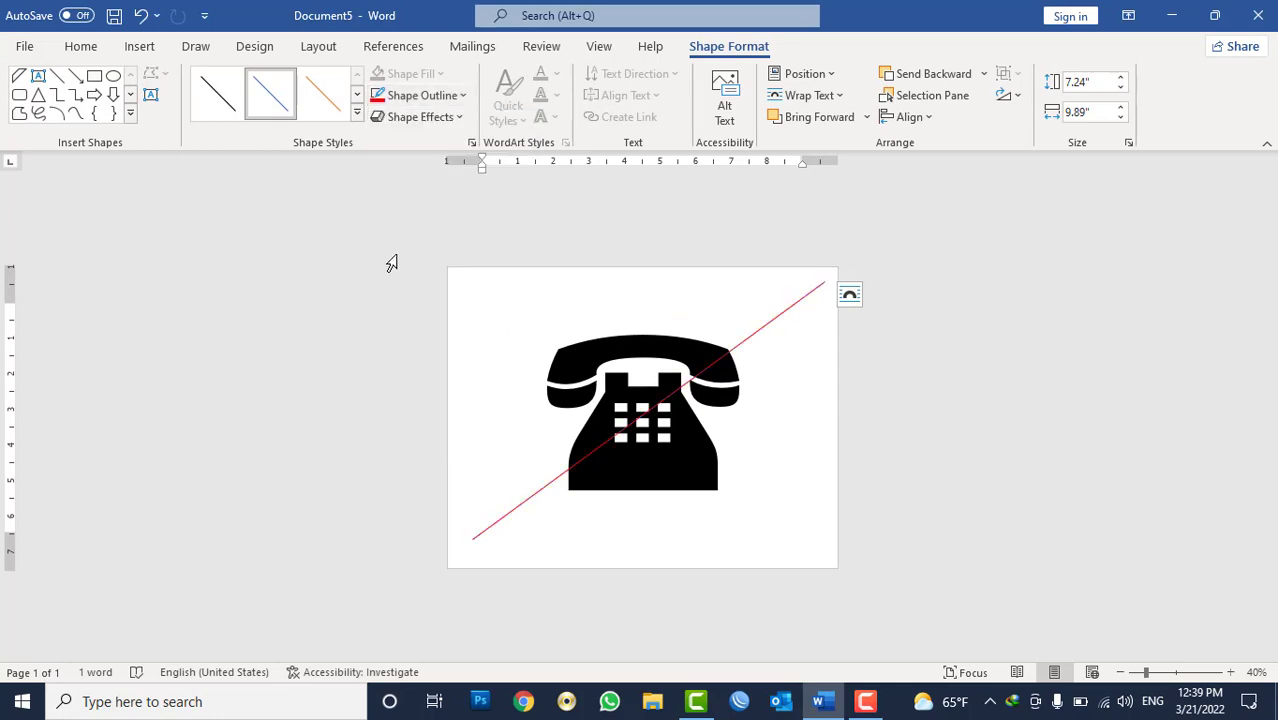
{"action": "left_click", "coordinate": [451, 95]}
{"action": "mouse_move", "coordinate": [470, 359]}
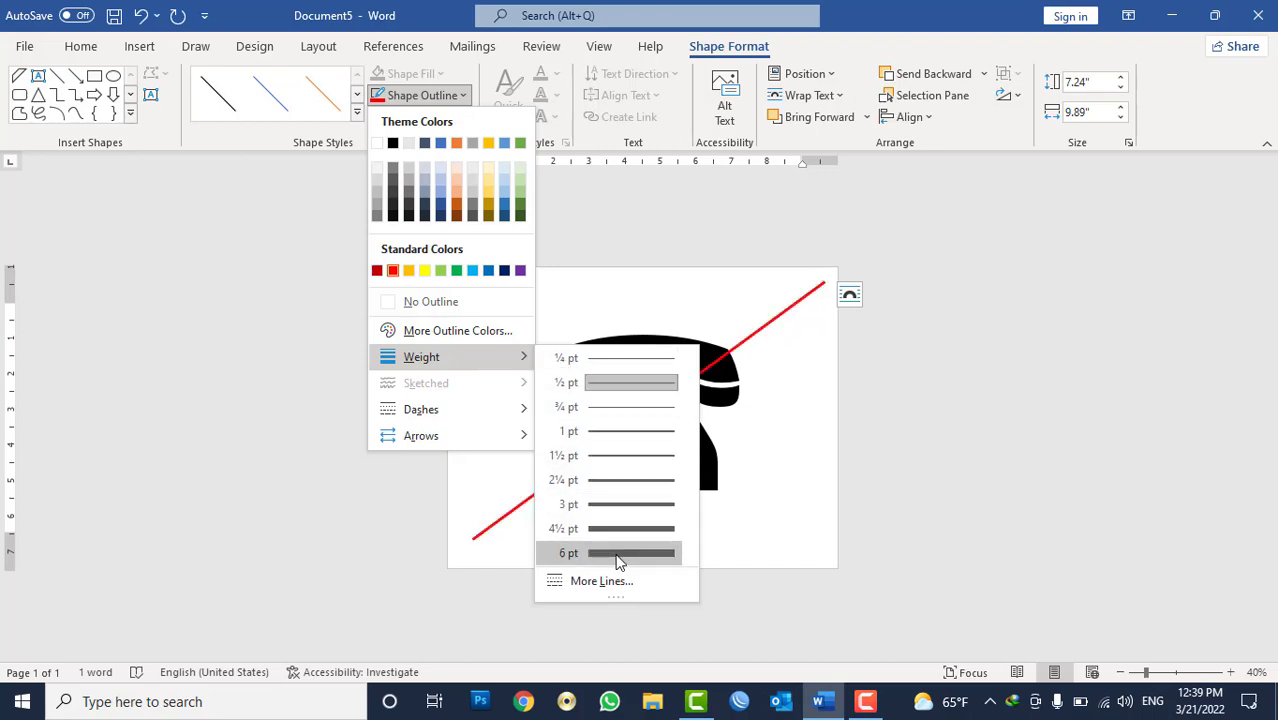
{"action": "left_click", "coordinate": [604, 587]}
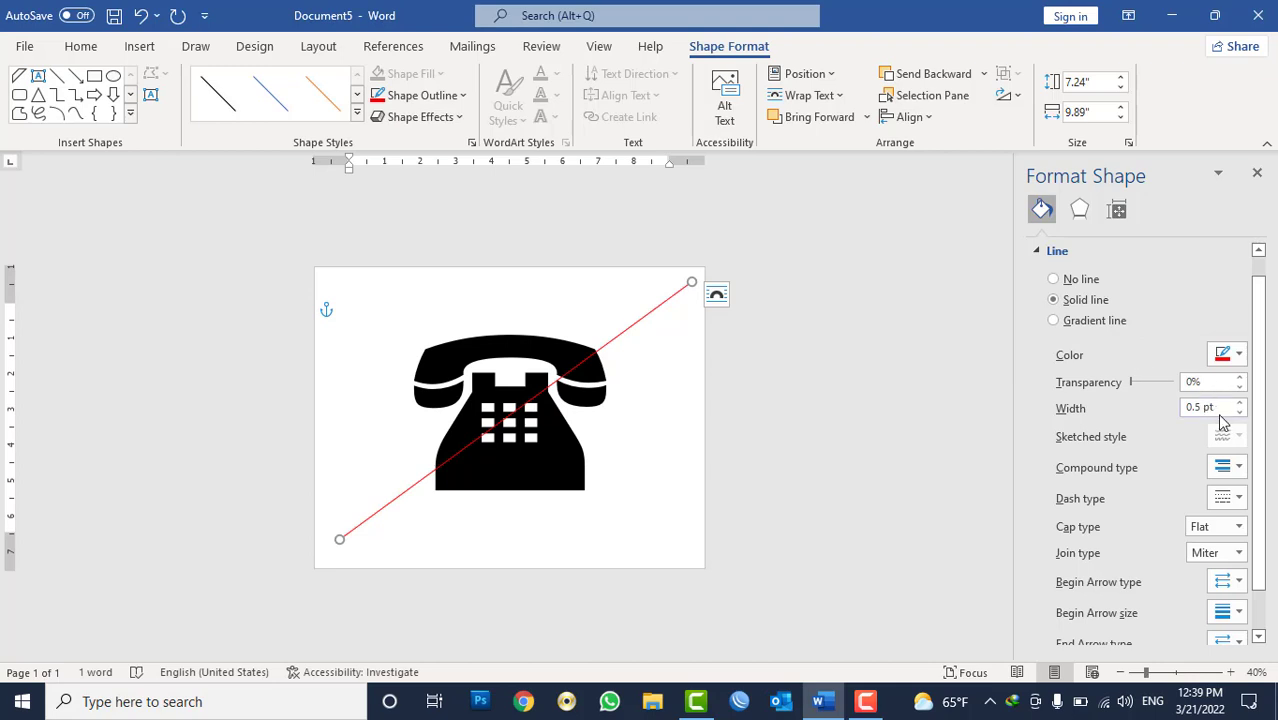
Set the red line's width to 20 pt
{"action": "left_click", "coordinate": [1117, 414]}
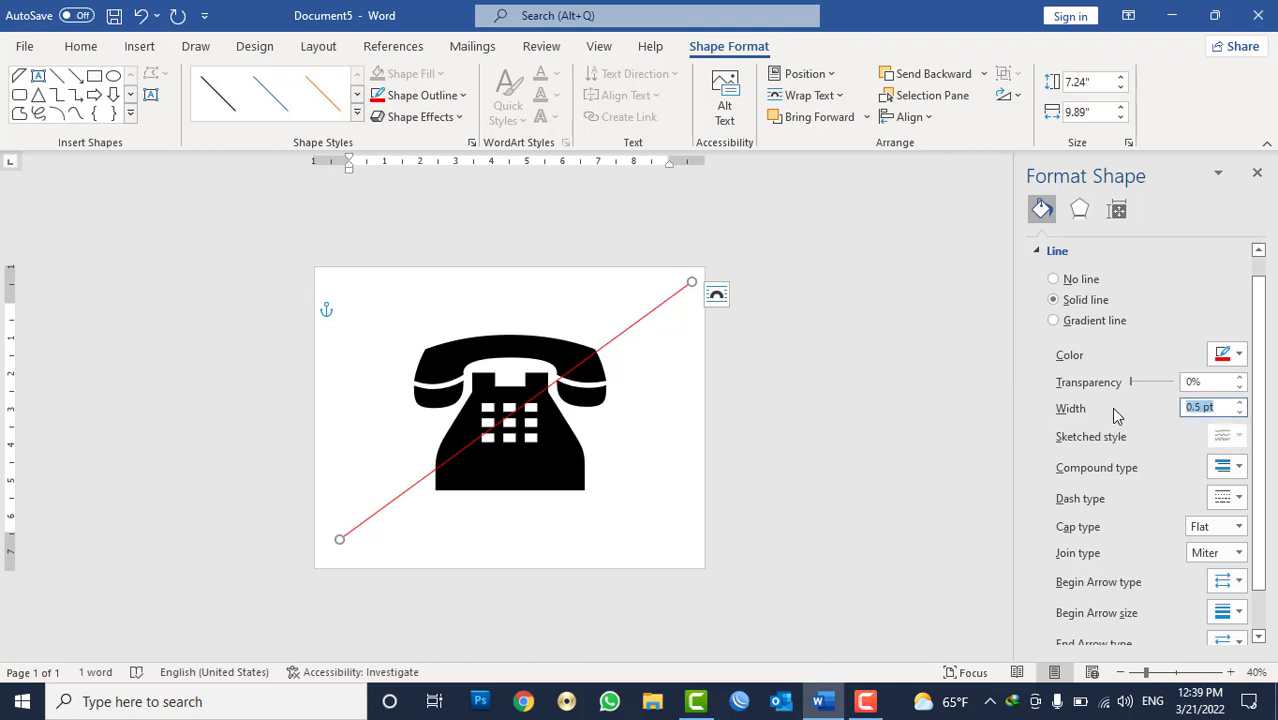
{"action": "type", "text": "20"}
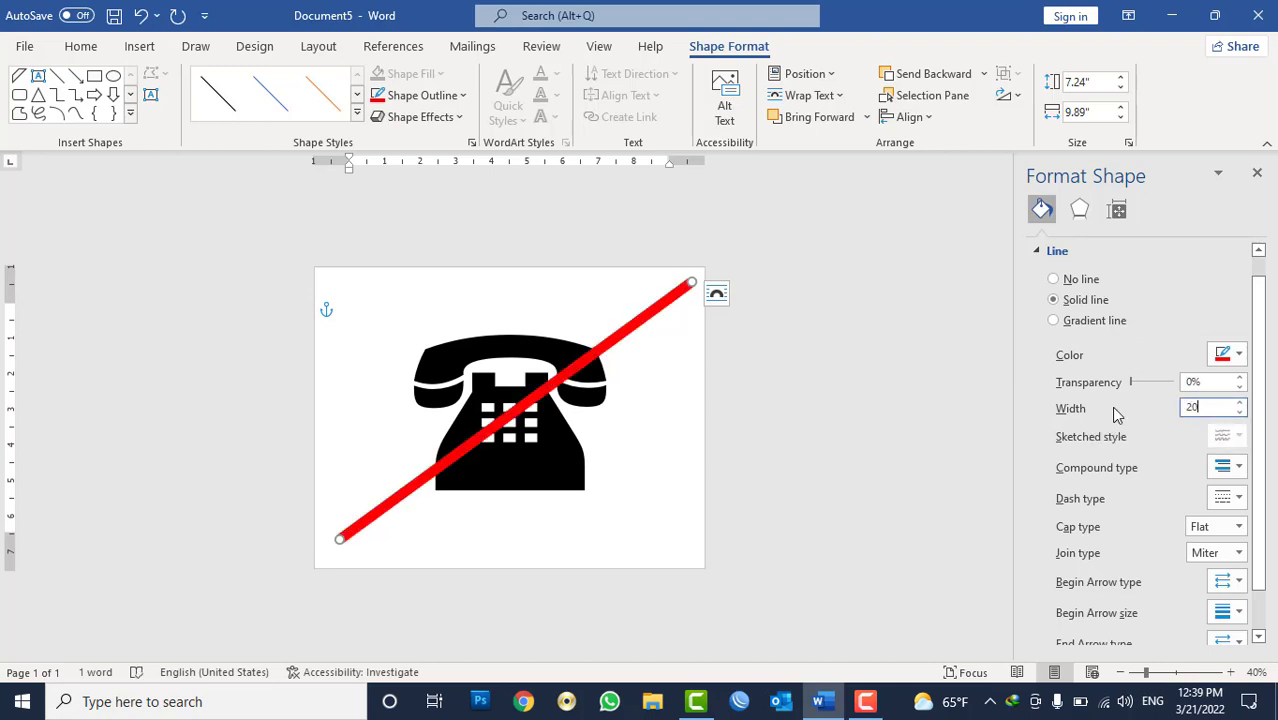
{"action": "left_click", "coordinate": [1257, 174]}
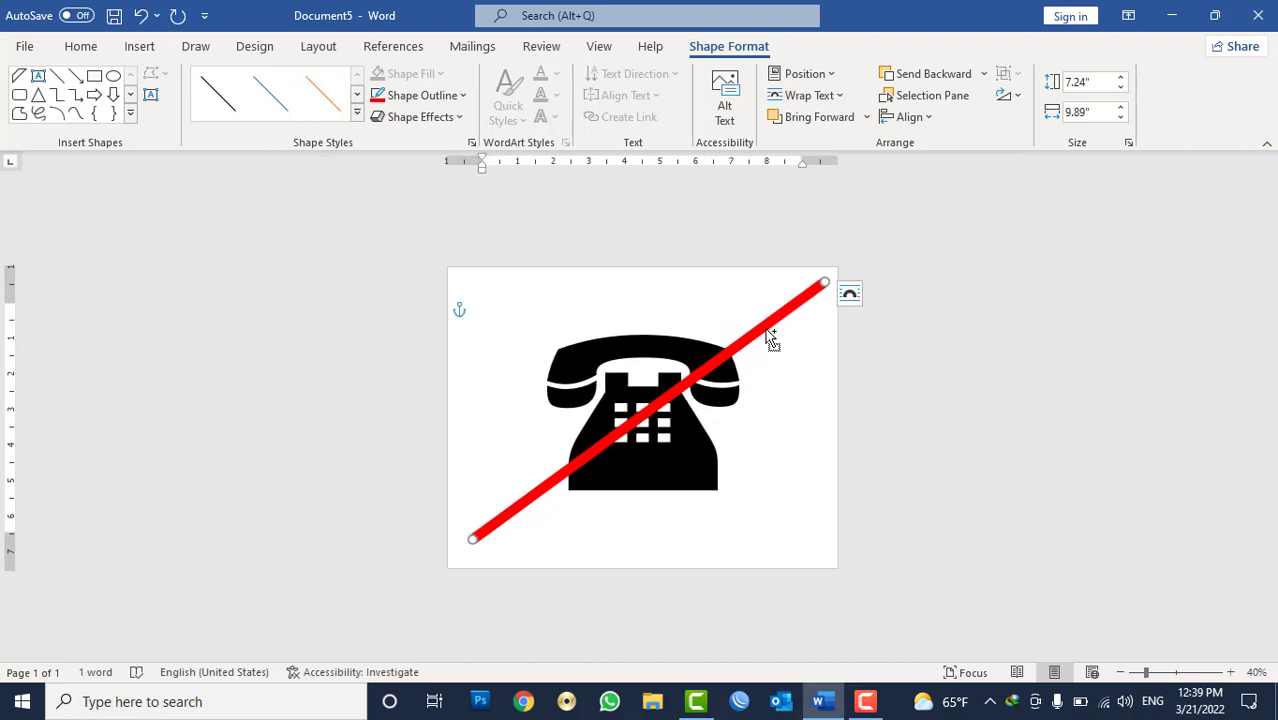
Copy the thick line, flip the copy vertically, and position it to form a red X
{"action": "left_click_drag", "start_coordinate": [771, 336], "coordinate": [744, 305], "text": "ctrl"}
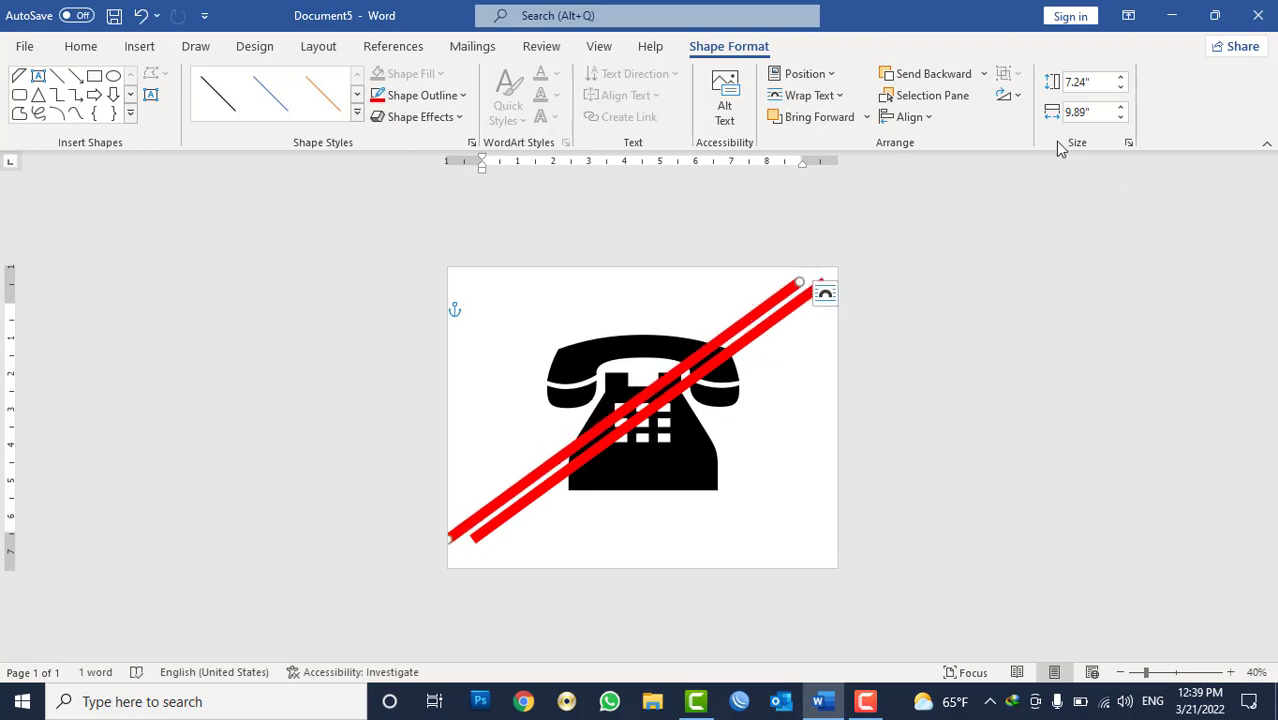
{"action": "left_click", "coordinate": [1016, 96]}
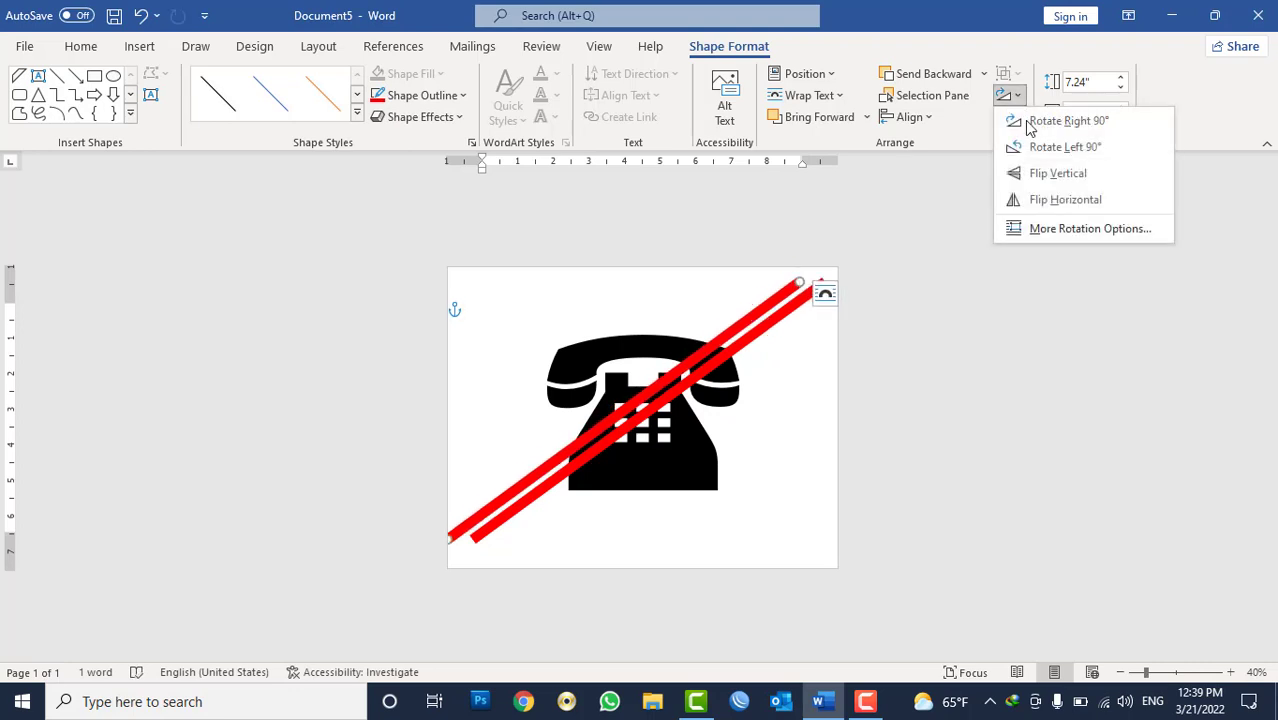
{"action": "left_click", "coordinate": [1037, 176]}
{"action": "mouse_move", "coordinate": [712, 478]}
{"action": "left_mouse_down"}
{"action": "mouse_move", "coordinate": [760, 489]}
{"action": "mouse_move", "coordinate": [742, 497]}
{"action": "left_mouse_up"}
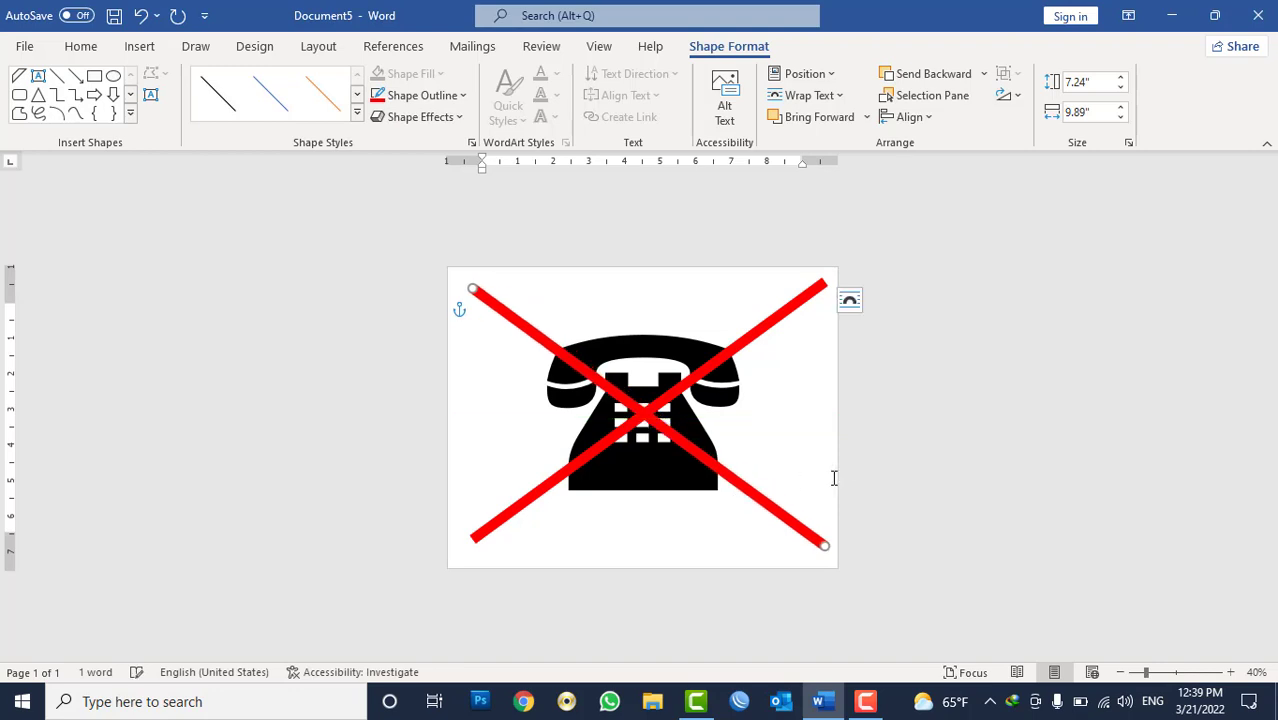
{"action": "left_click", "coordinate": [880, 440]}
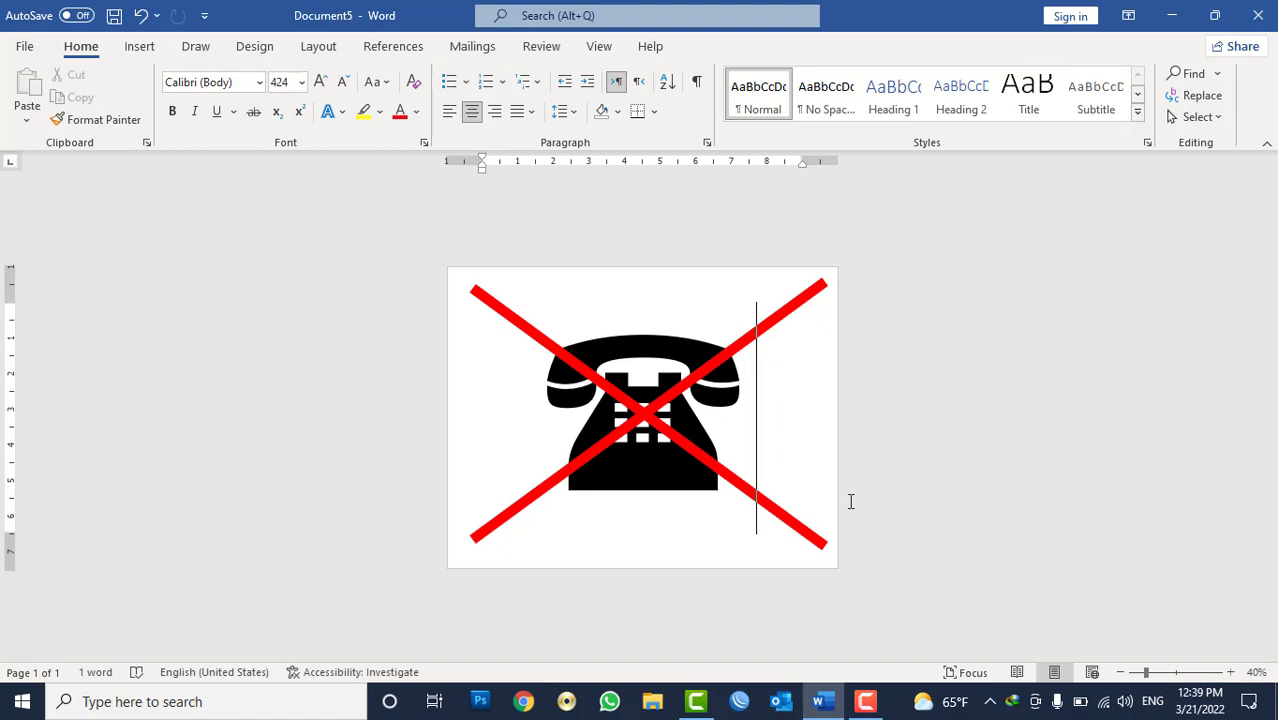
Close the telephone document without saving, start a new blank document, and zoom to 108%
{"action": "key", "text": "ctrl+w"}
{"action": "key", "text": "Tab"}
{"action": "key", "text": "Return"}
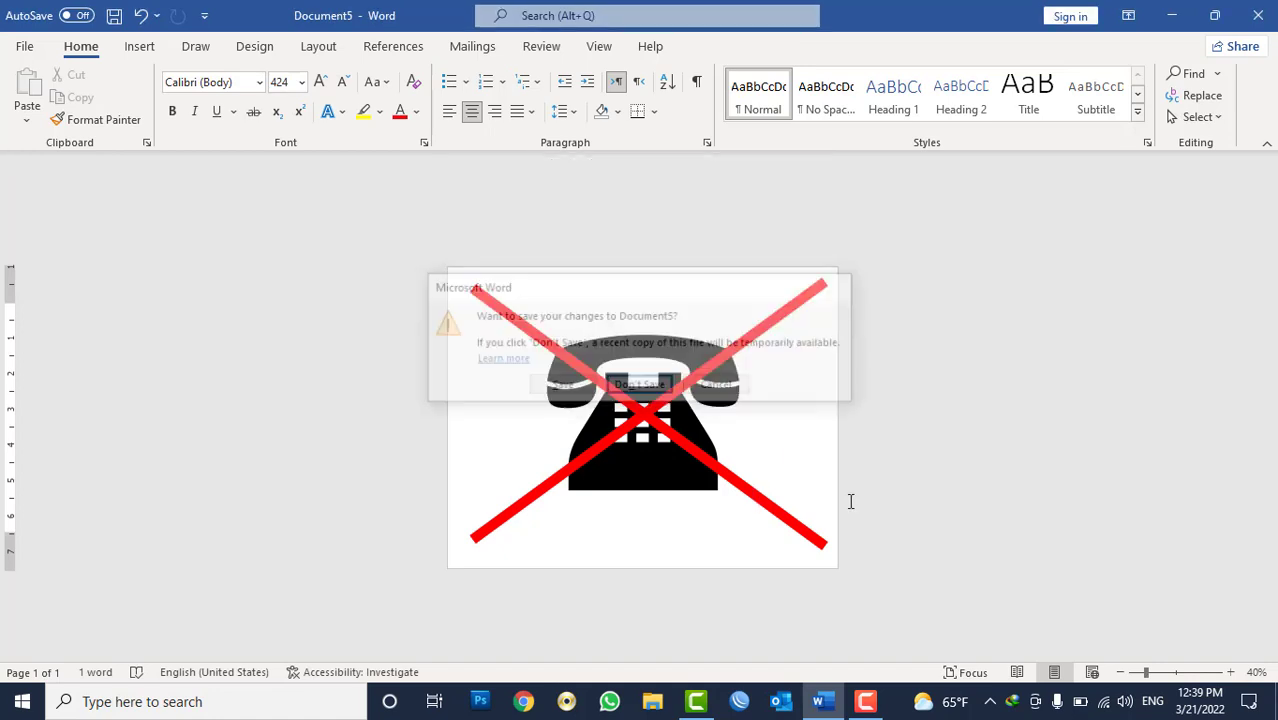
{"action": "key", "text": "ctrl+n"}
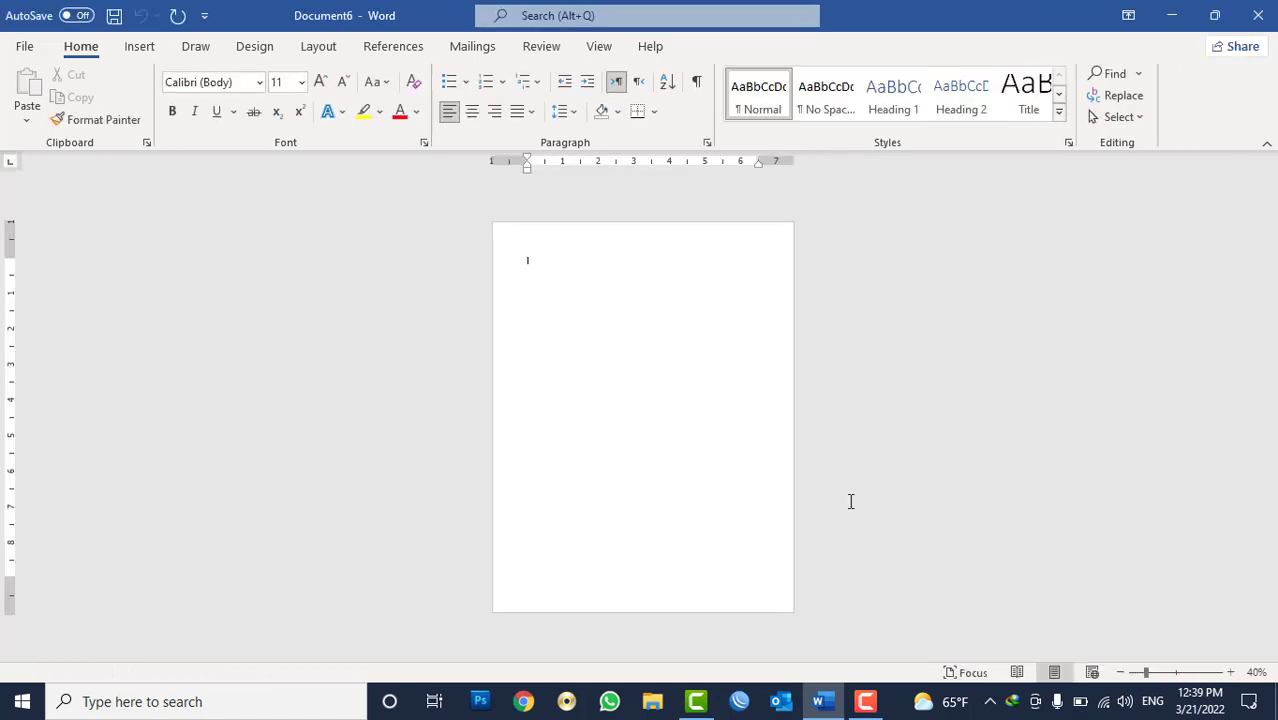
{"action": "left_click", "coordinate": [1176, 672]}
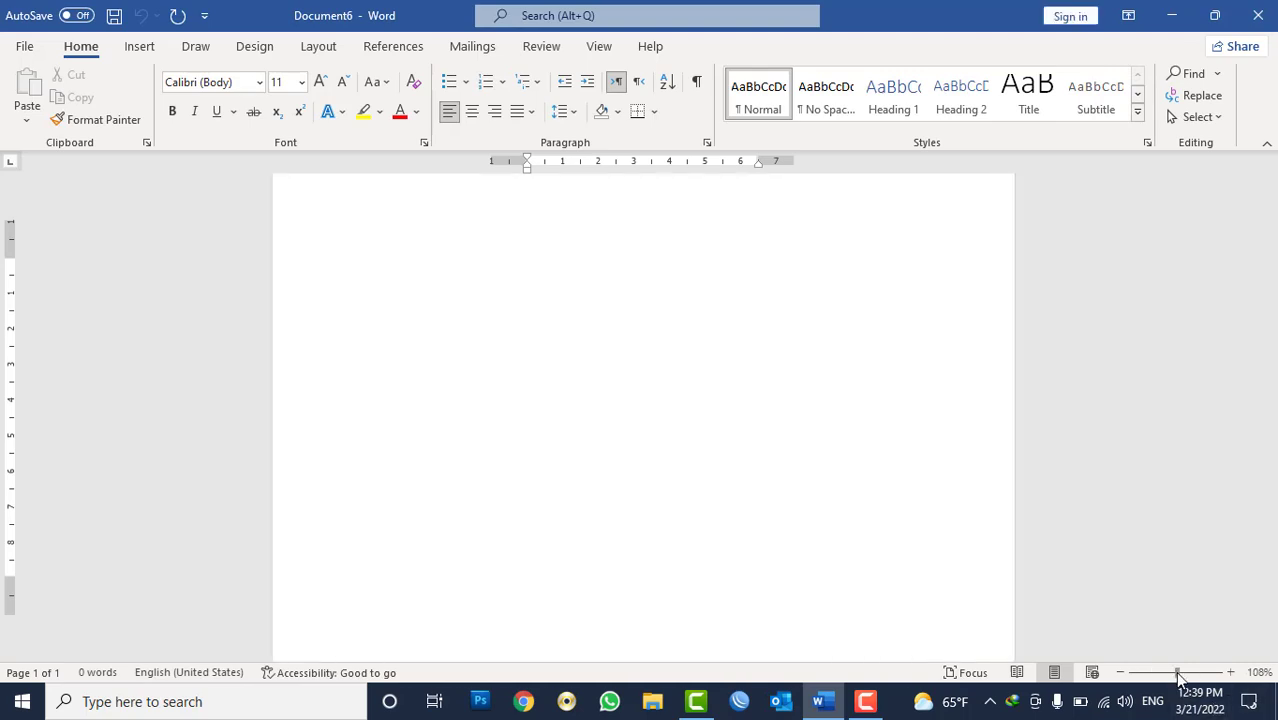
Look through the Insert, Draw and Design tabs, including the Shapes gallery
{"action": "left_click", "coordinate": [148, 52]}
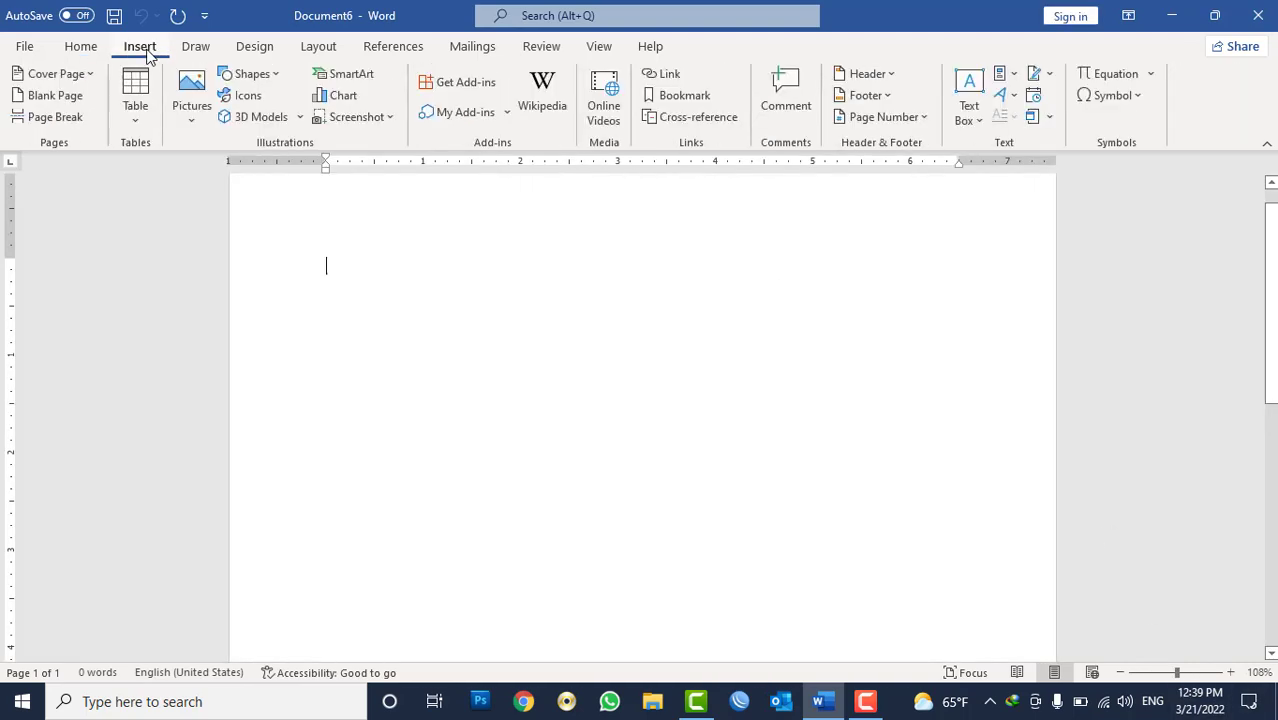
{"action": "left_click", "coordinate": [195, 50]}
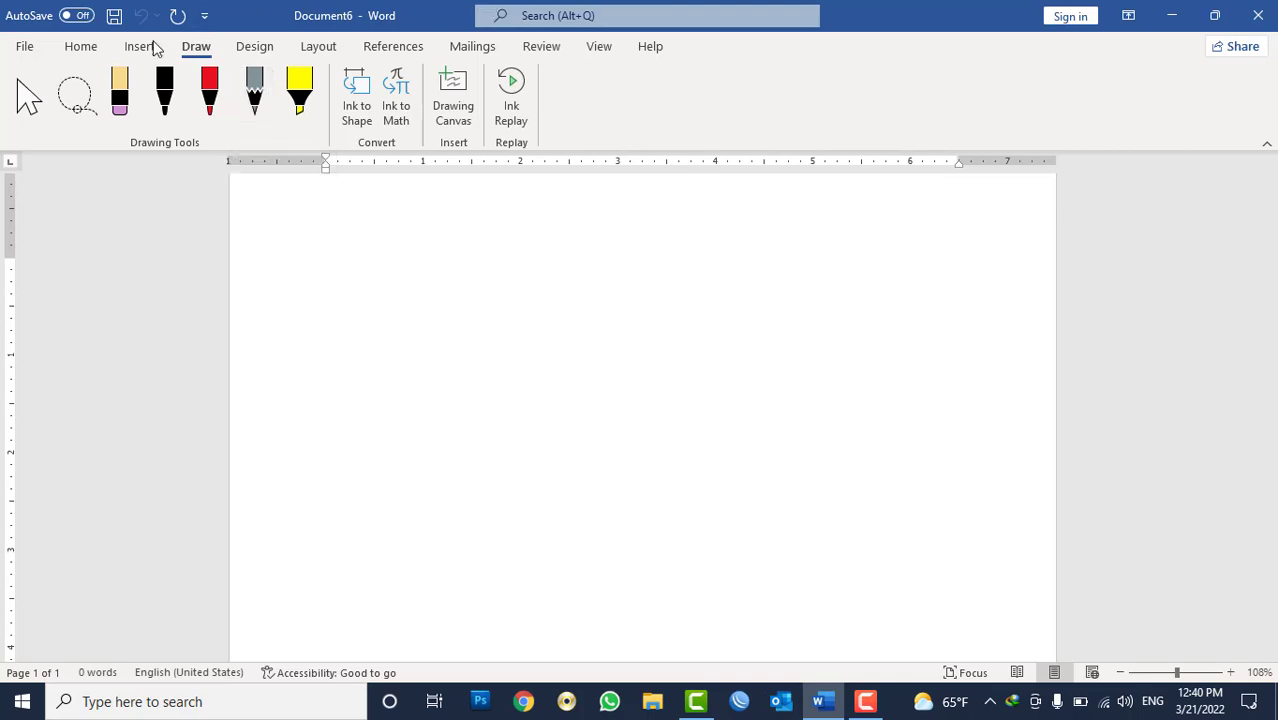
{"action": "left_click", "coordinate": [150, 47]}
{"action": "left_click", "coordinate": [272, 78]}
{"action": "left_click", "coordinate": [272, 70]}
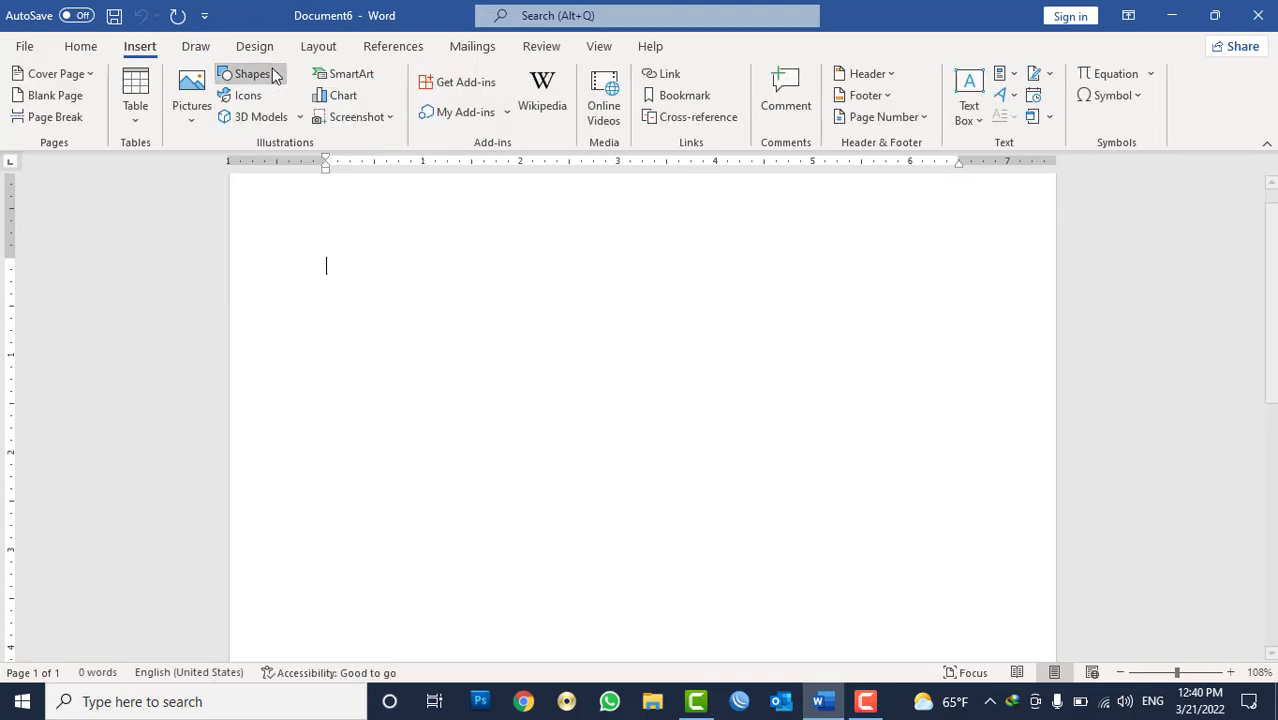
{"action": "left_click", "coordinate": [196, 47]}
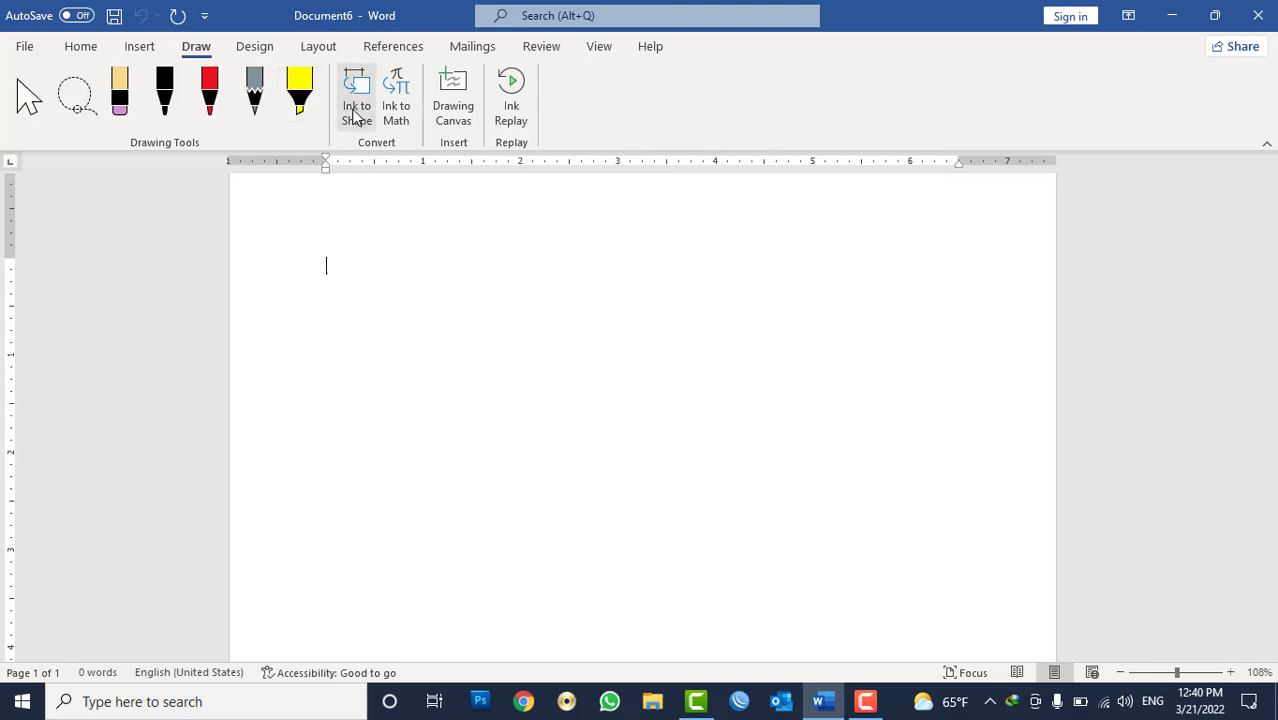
{"action": "left_click", "coordinate": [249, 50]}
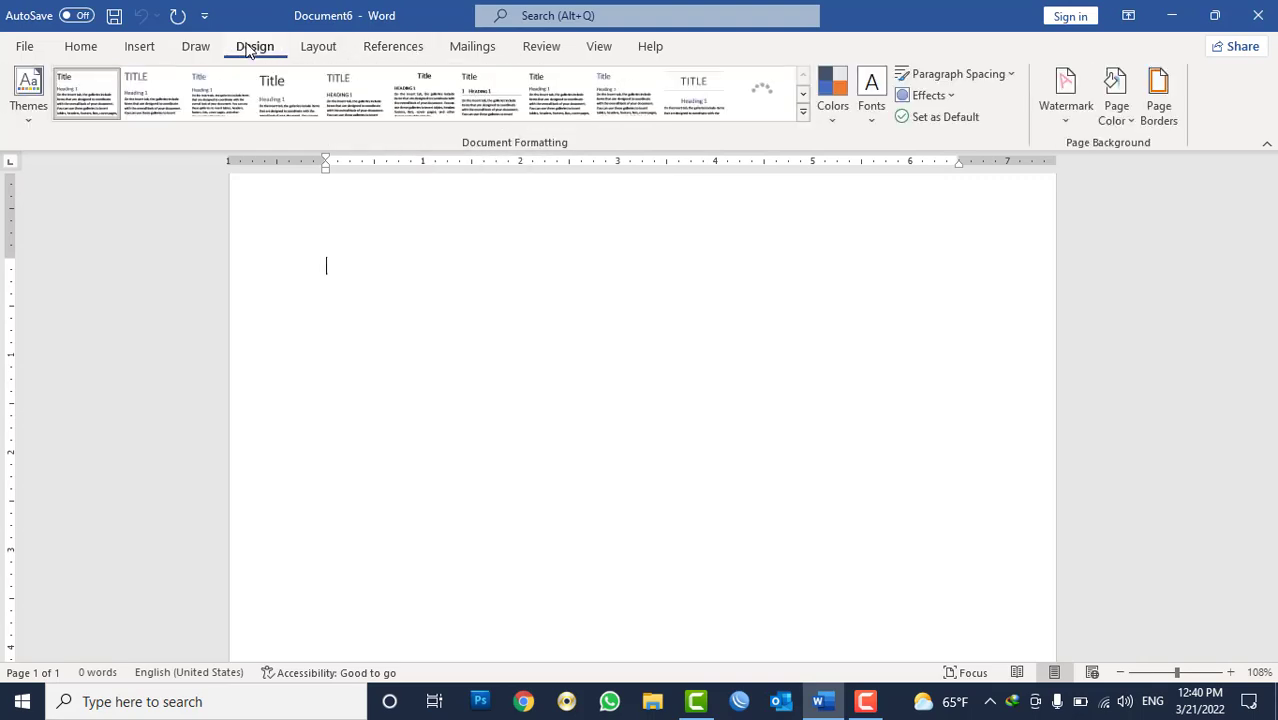
{"action": "left_click", "coordinate": [187, 50]}
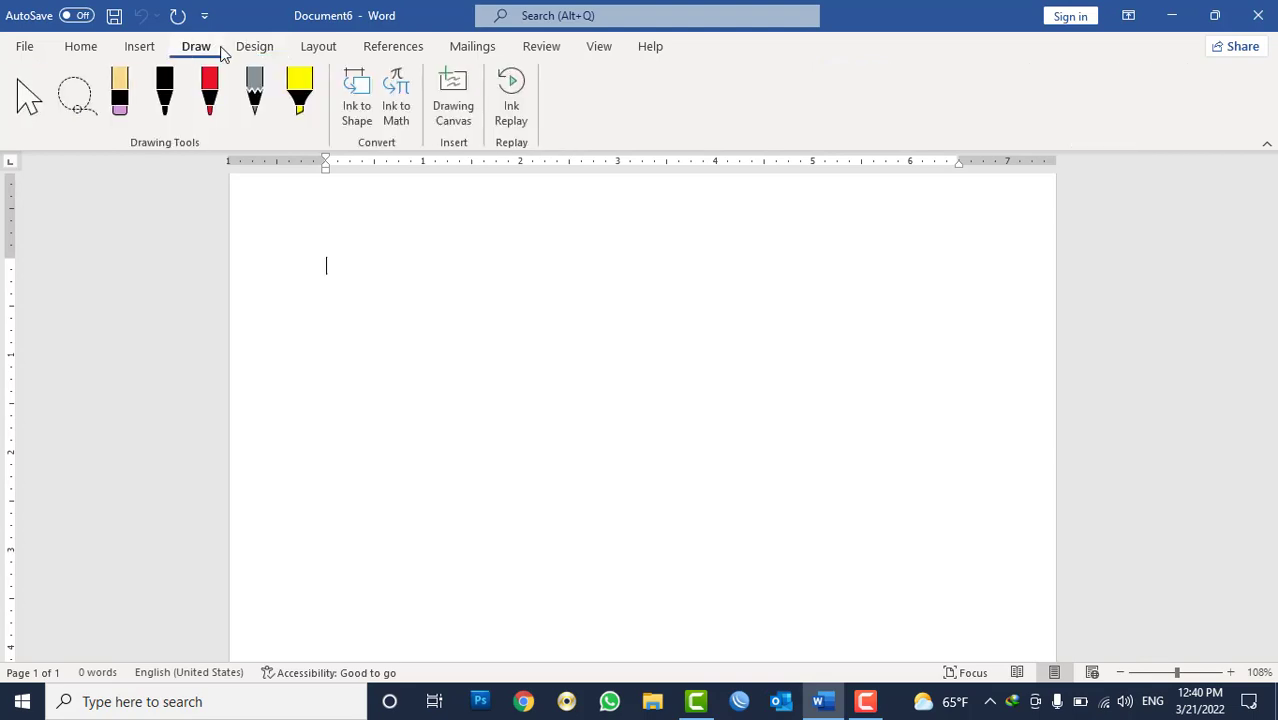
{"action": "left_click", "coordinate": [250, 50]}
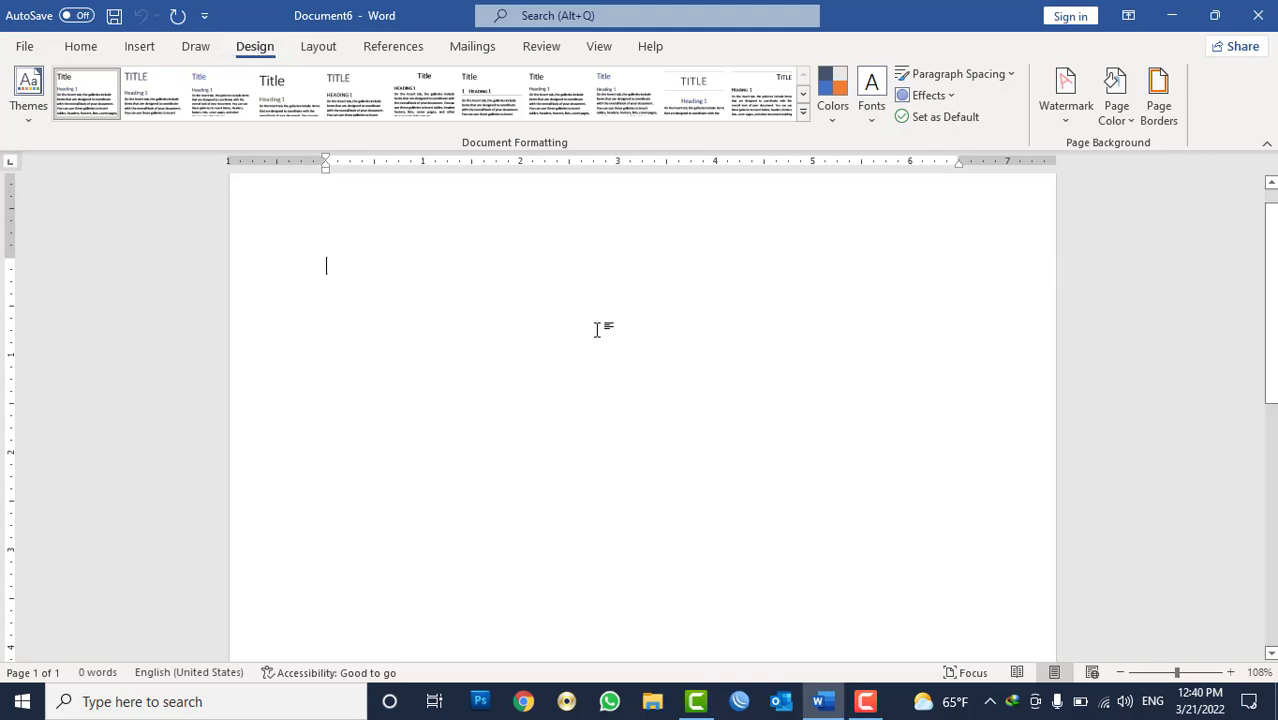
Generate sample paragraphs with =rand() and add an Afghanistan heading line above them
{"action": "type", "text": "=rand()"}
{"action": "key", "text": "Return"}
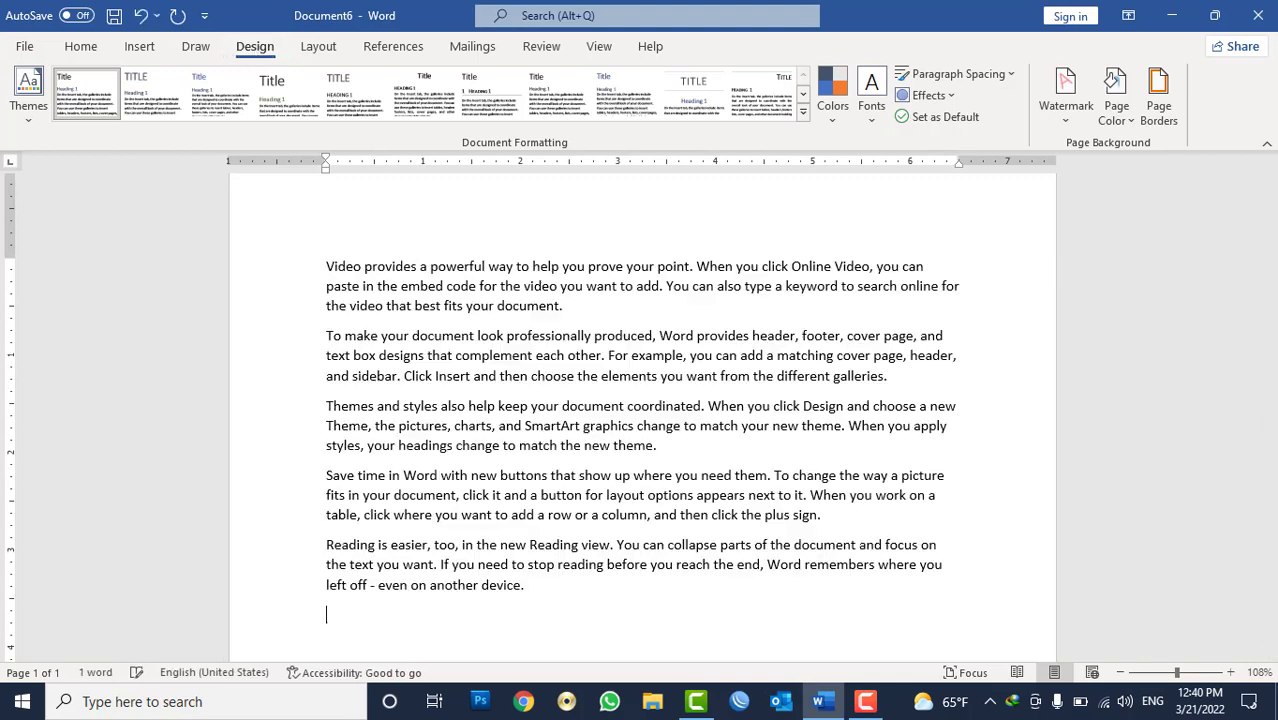
{"action": "key", "text": "ctrl+a"}
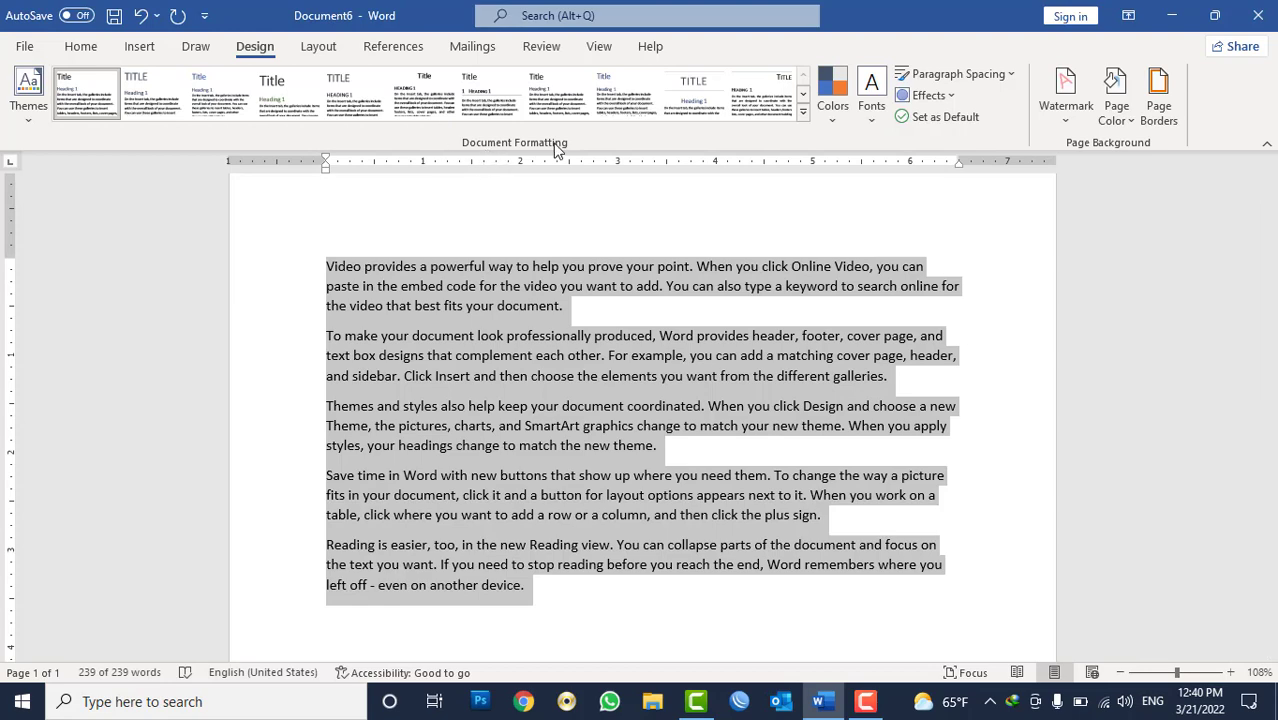
{"action": "left_click", "coordinate": [322, 256]}
{"action": "key", "text": "Return"}
{"action": "key", "text": "Up"}
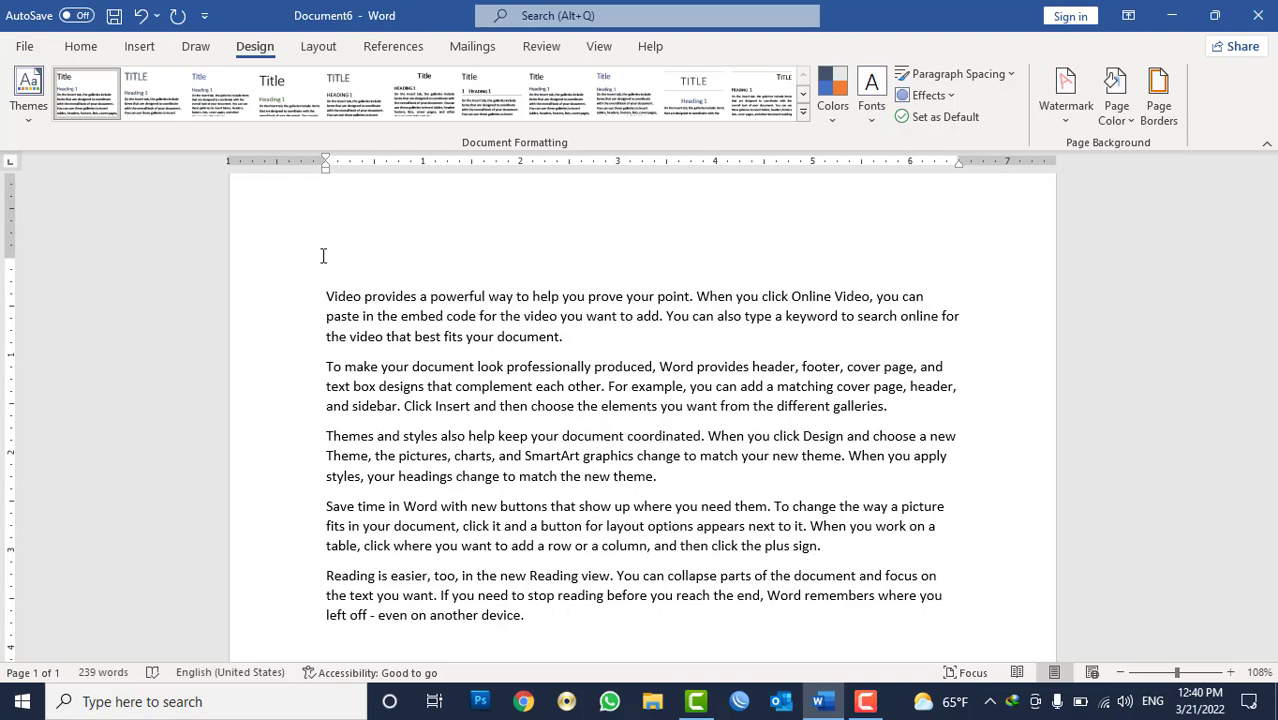
{"action": "type", "text": "Afe"}
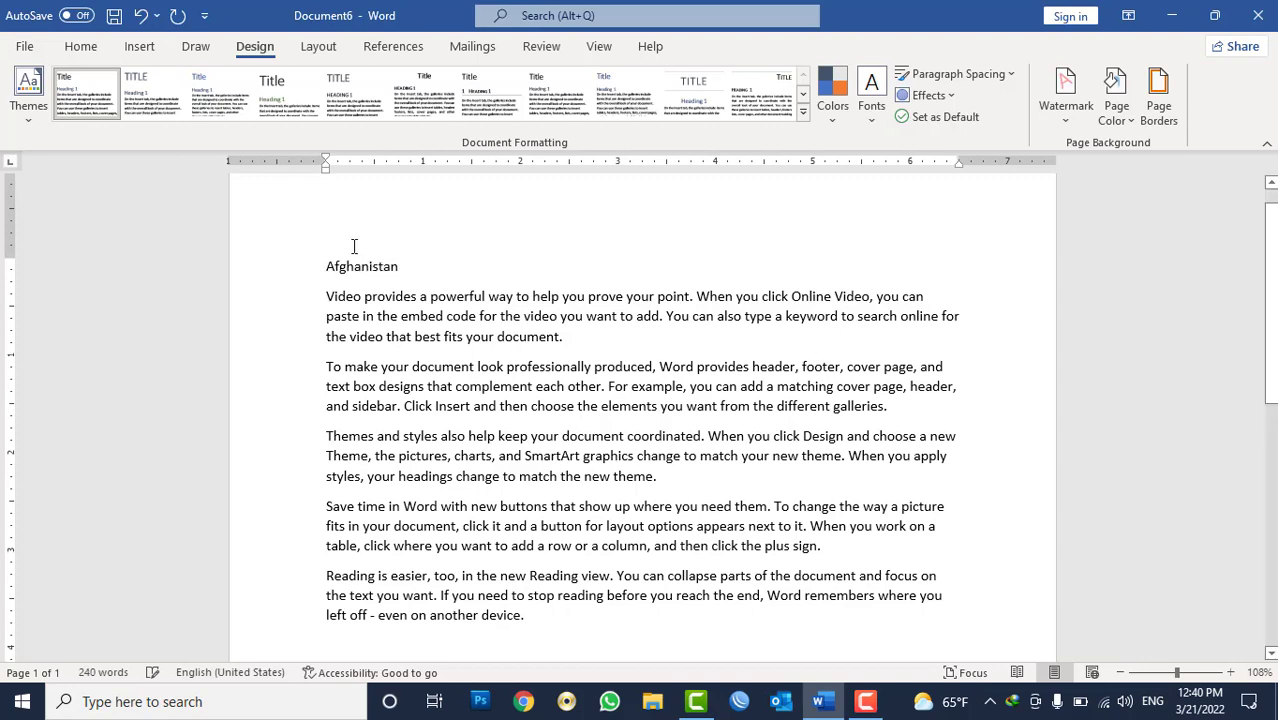
Make the Afghanistan heading bold and one size larger, closing an accidental new document
{"action": "double_click", "coordinate": [364, 270]}
{"action": "key", "text": "ctrl+n"}
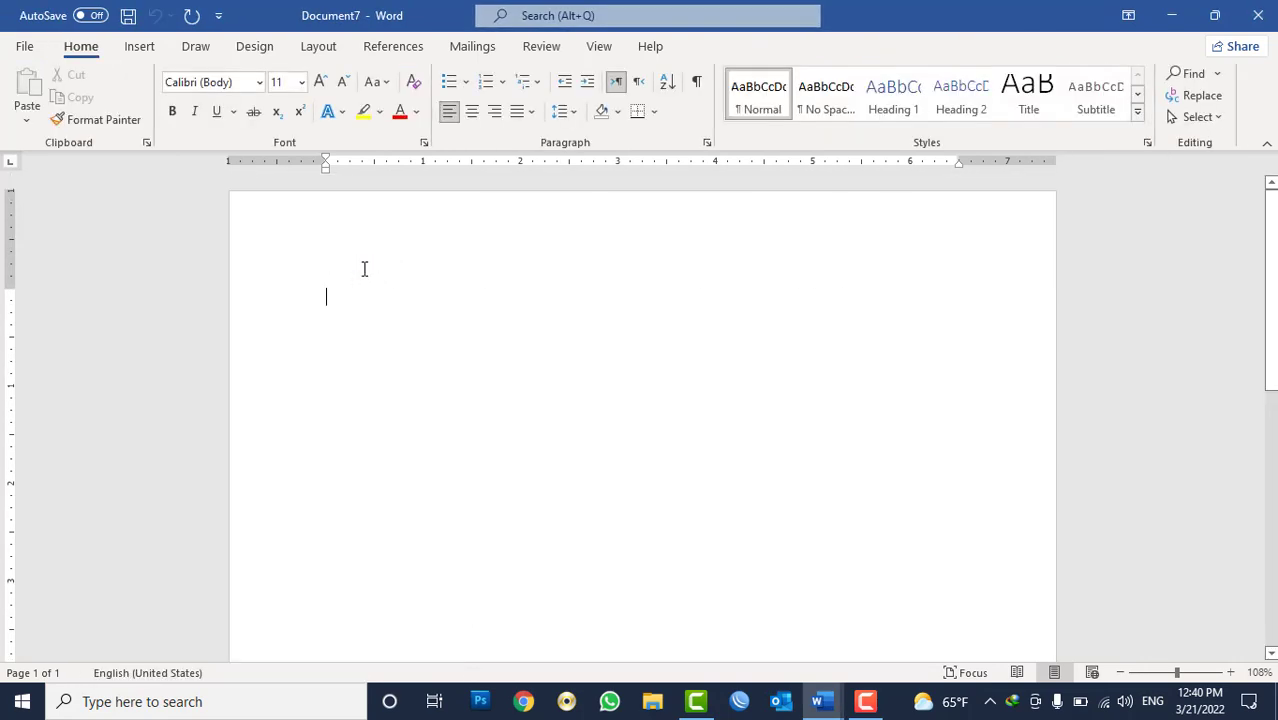
{"action": "key", "text": "ctrl+w"}
{"action": "key", "text": "ctrl+b"}
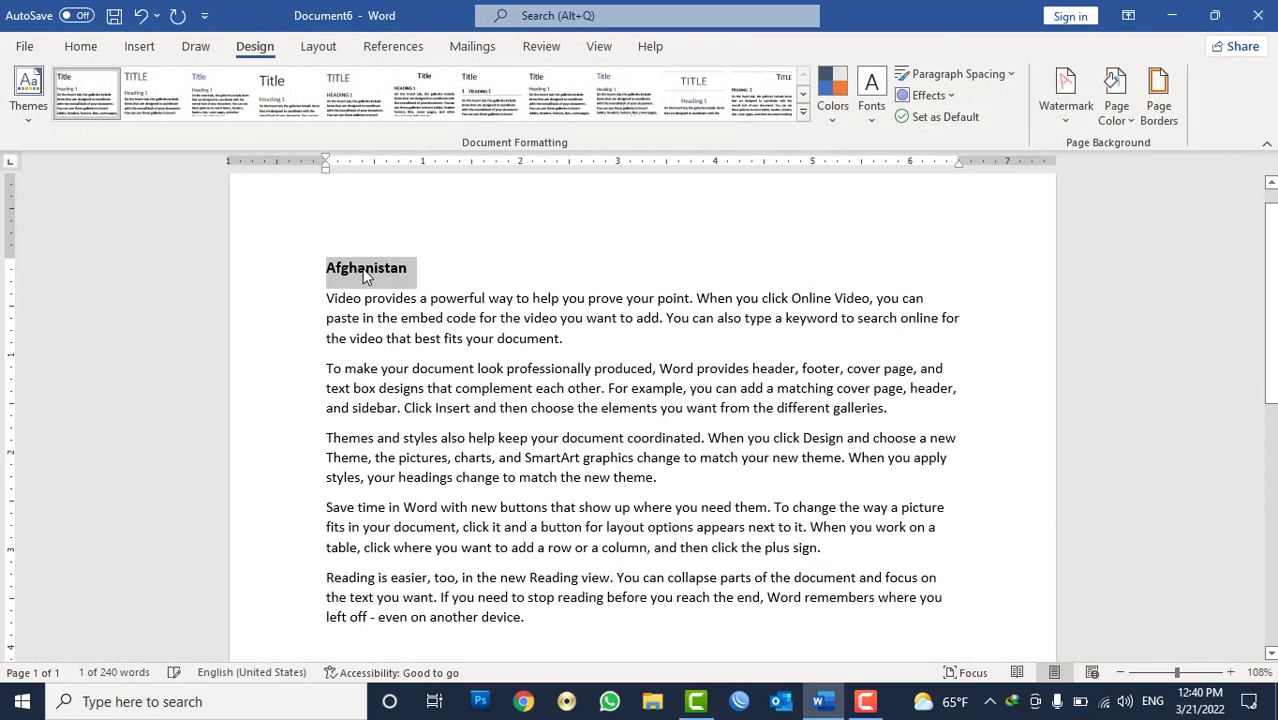
{"action": "key", "text": "ctrl+shift+period"}
{"action": "key", "text": "ctrl+shift+period"}
{"action": "key", "text": "ctrl+shift+period"}
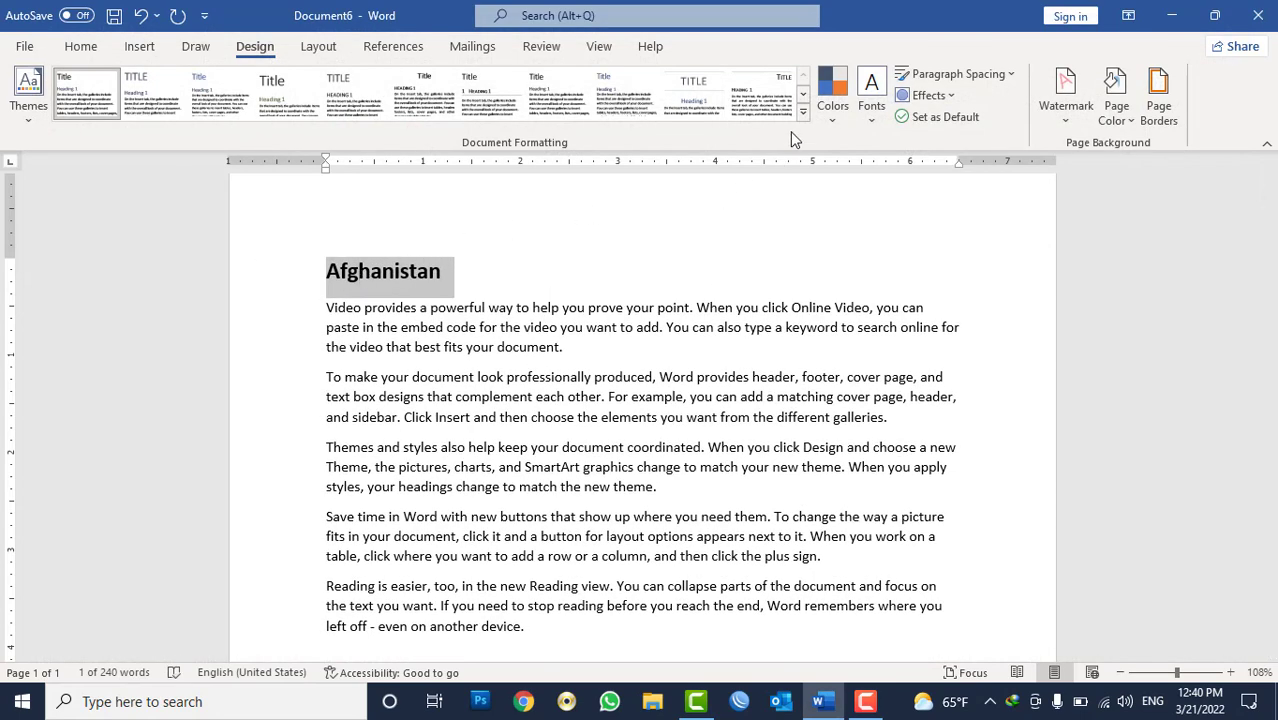
Apply a different built-in style set from the Design gallery to the whole document
{"action": "key", "text": "ctrl+a"}
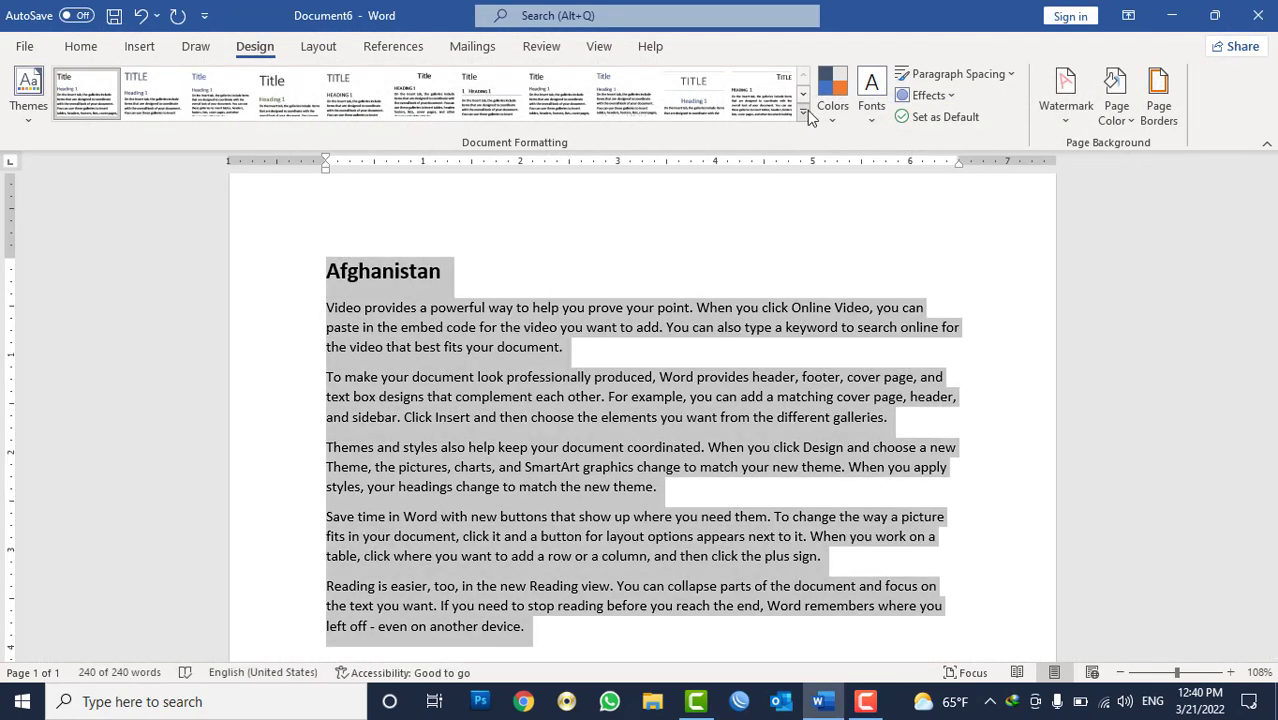
{"action": "left_click", "coordinate": [806, 112]}
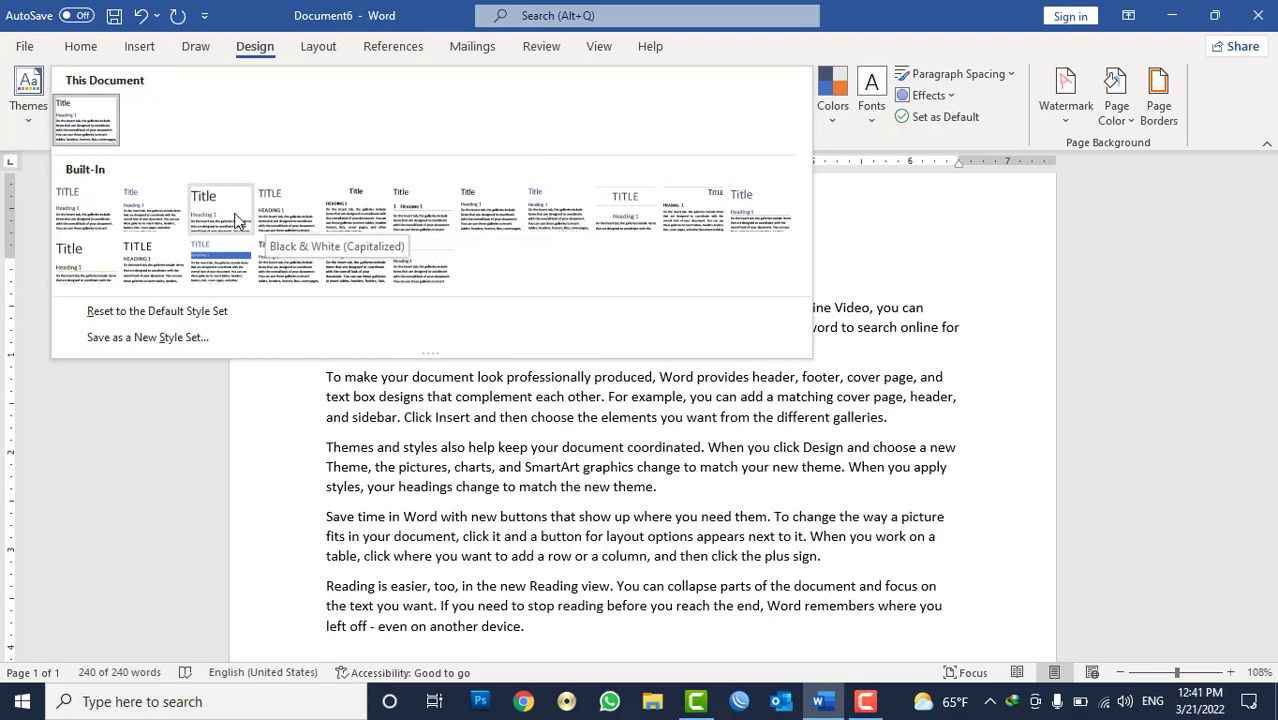
{"action": "left_click", "coordinate": [224, 254]}
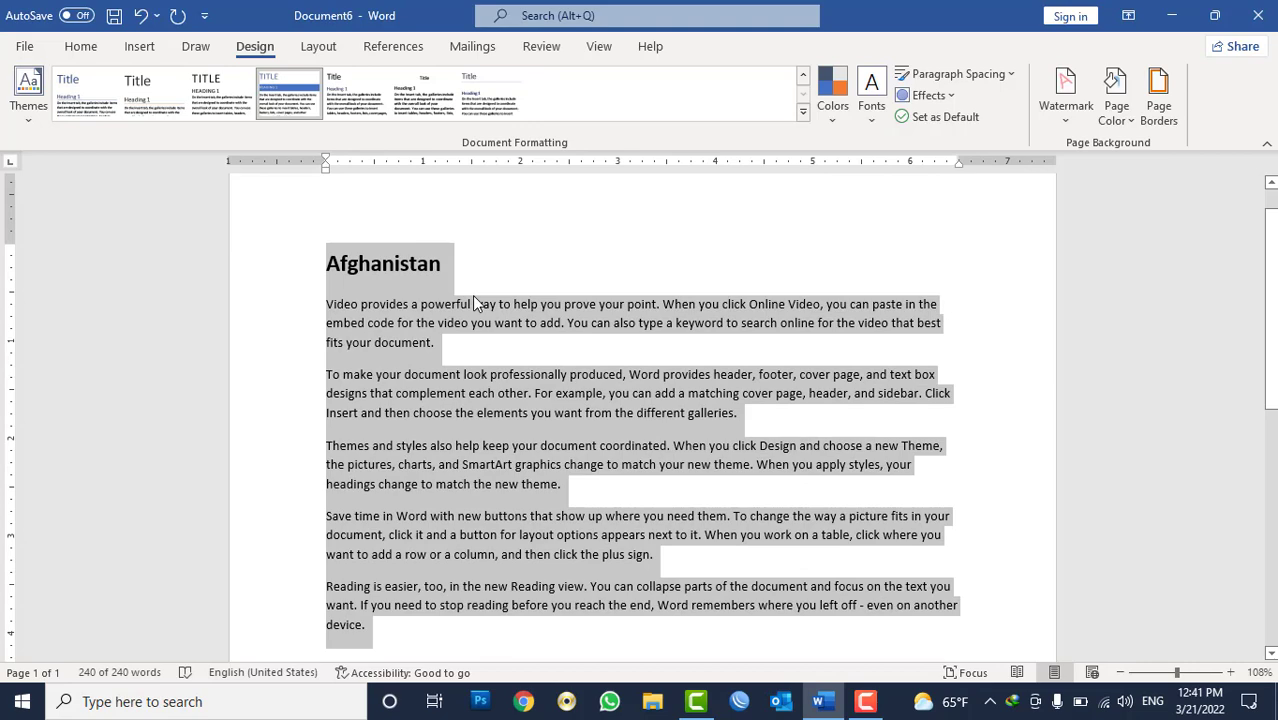
{"action": "double_click", "coordinate": [428, 264]}
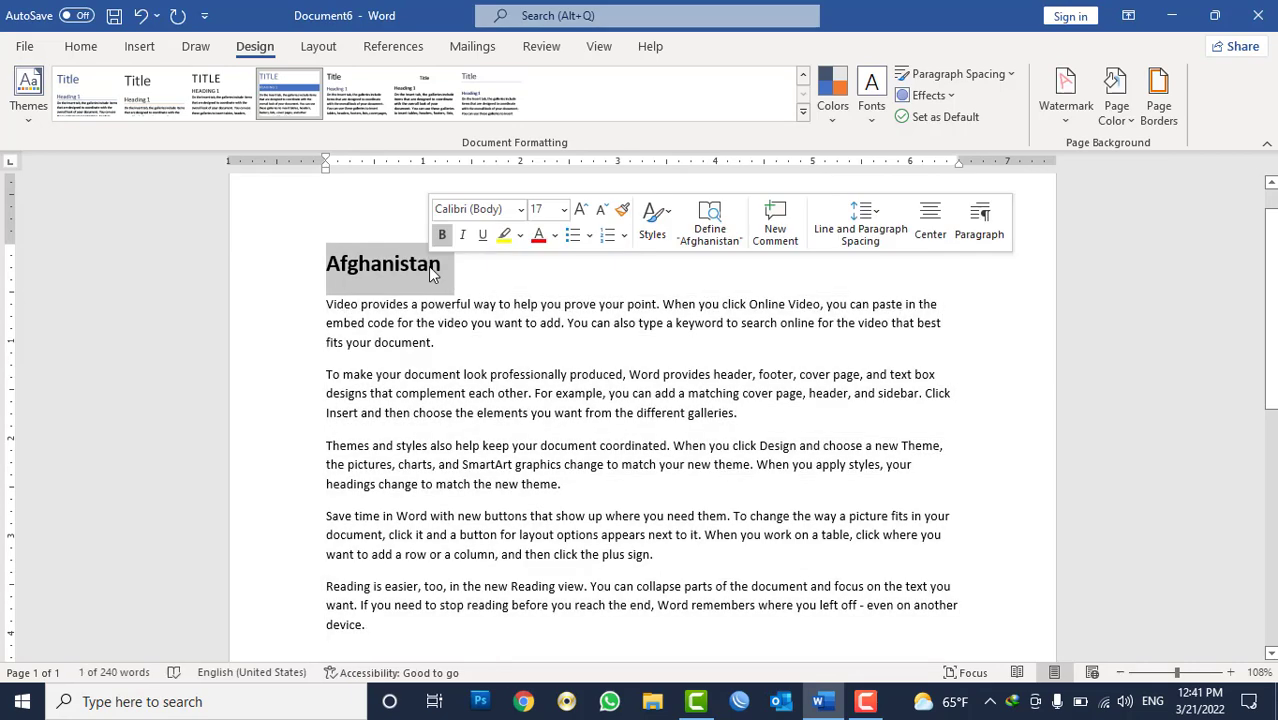
{"action": "left_click", "coordinate": [80, 46]}
Colour the Afghanistan heading green and apply the first built-in style set
{"action": "left_click", "coordinate": [417, 111]}
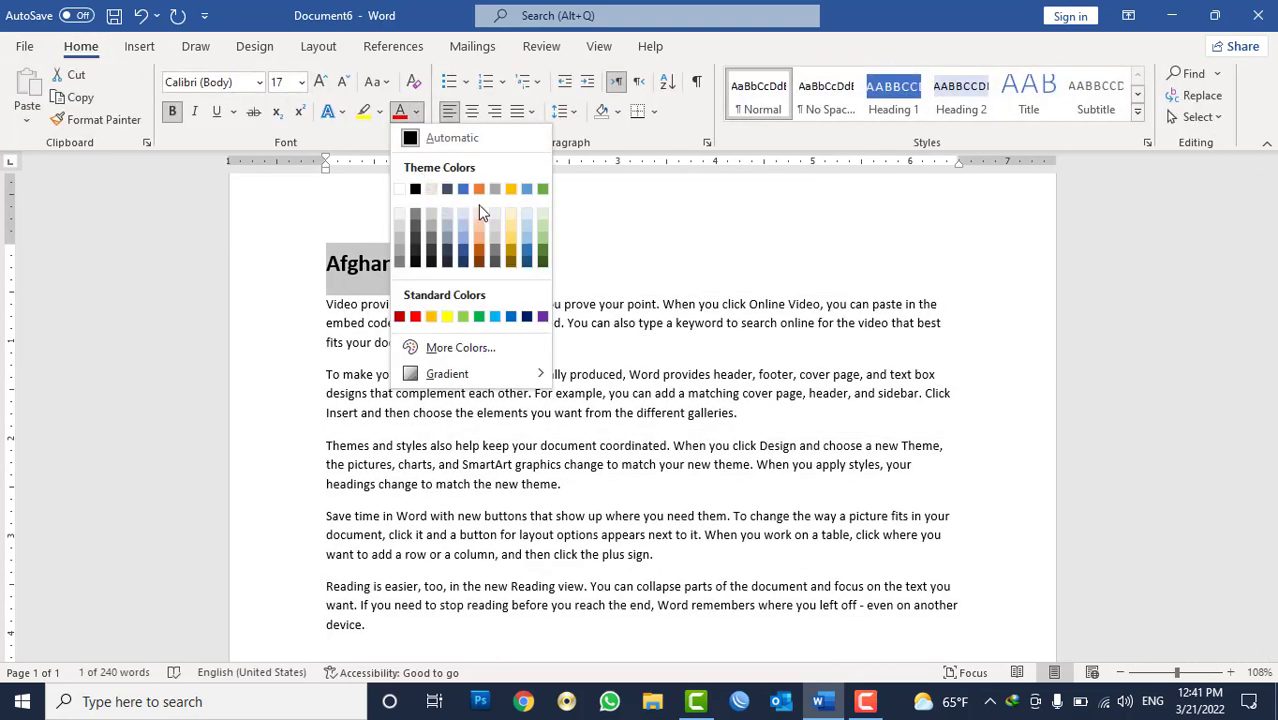
{"action": "left_click", "coordinate": [542, 189]}
{"action": "key", "text": "ctrl+a"}
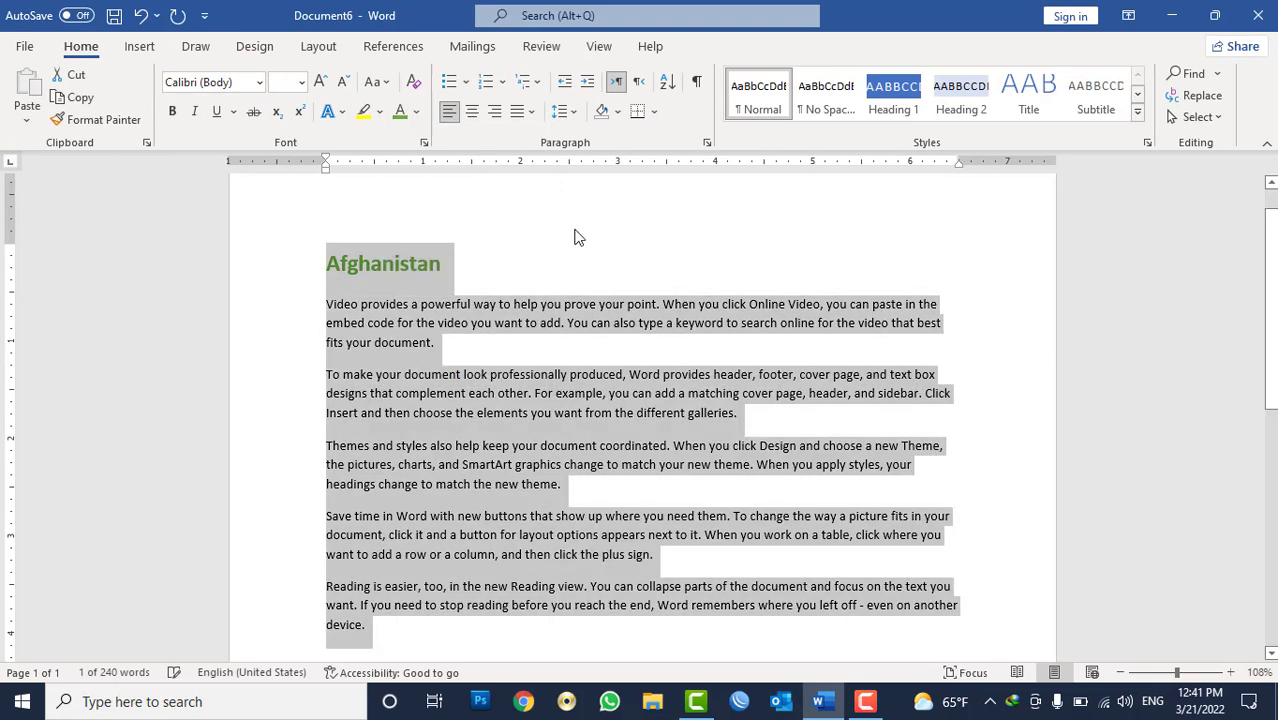
{"action": "left_click", "coordinate": [232, 47]}
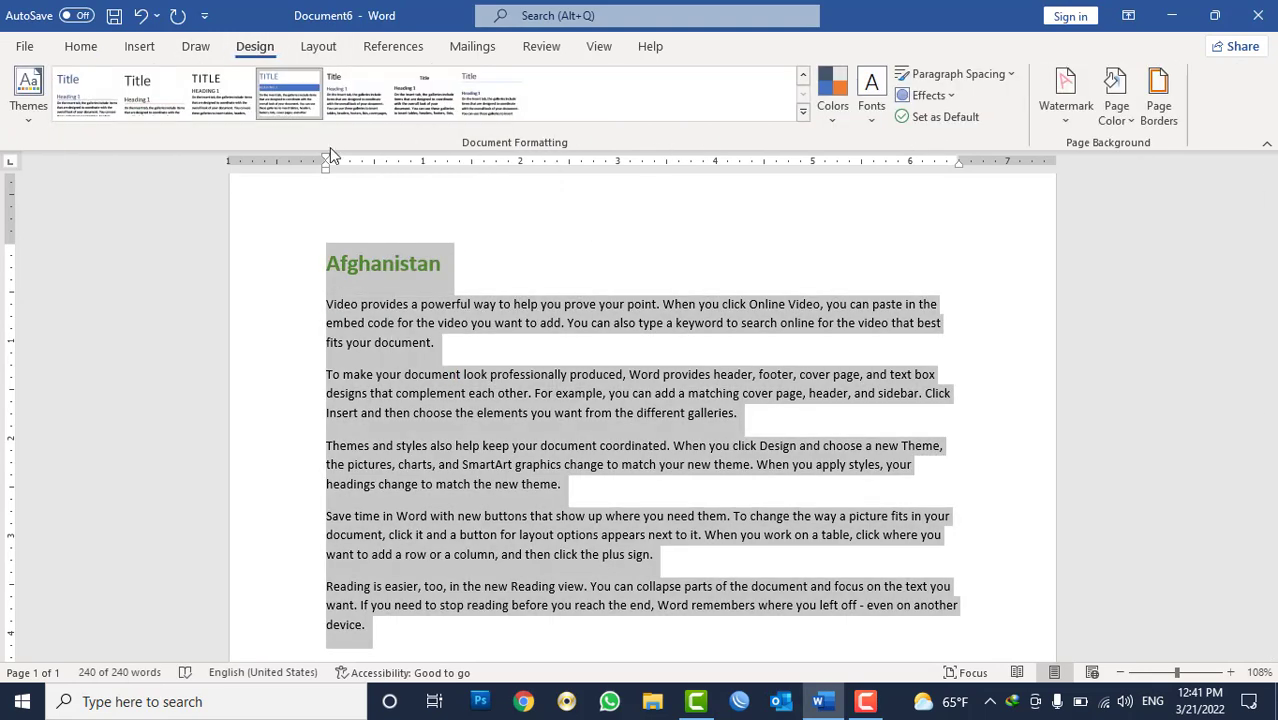
{"action": "left_click", "coordinate": [356, 93]}
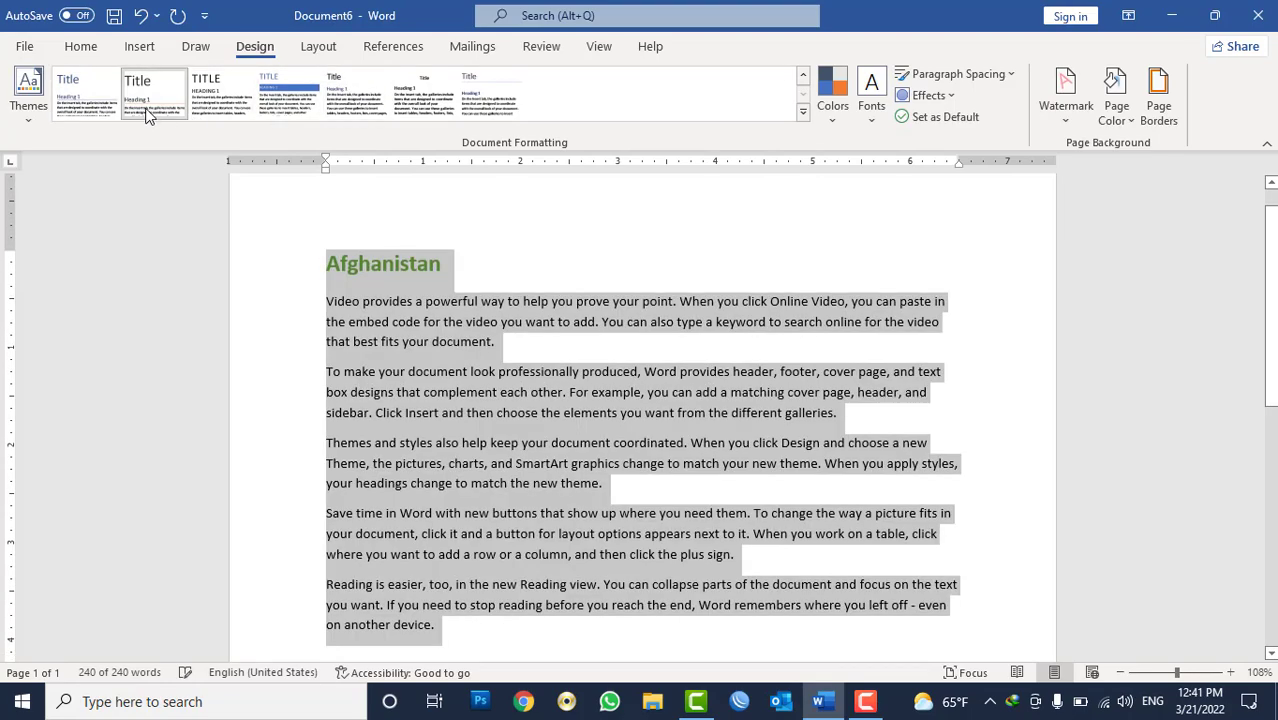
{"action": "left_click", "coordinate": [85, 105]}
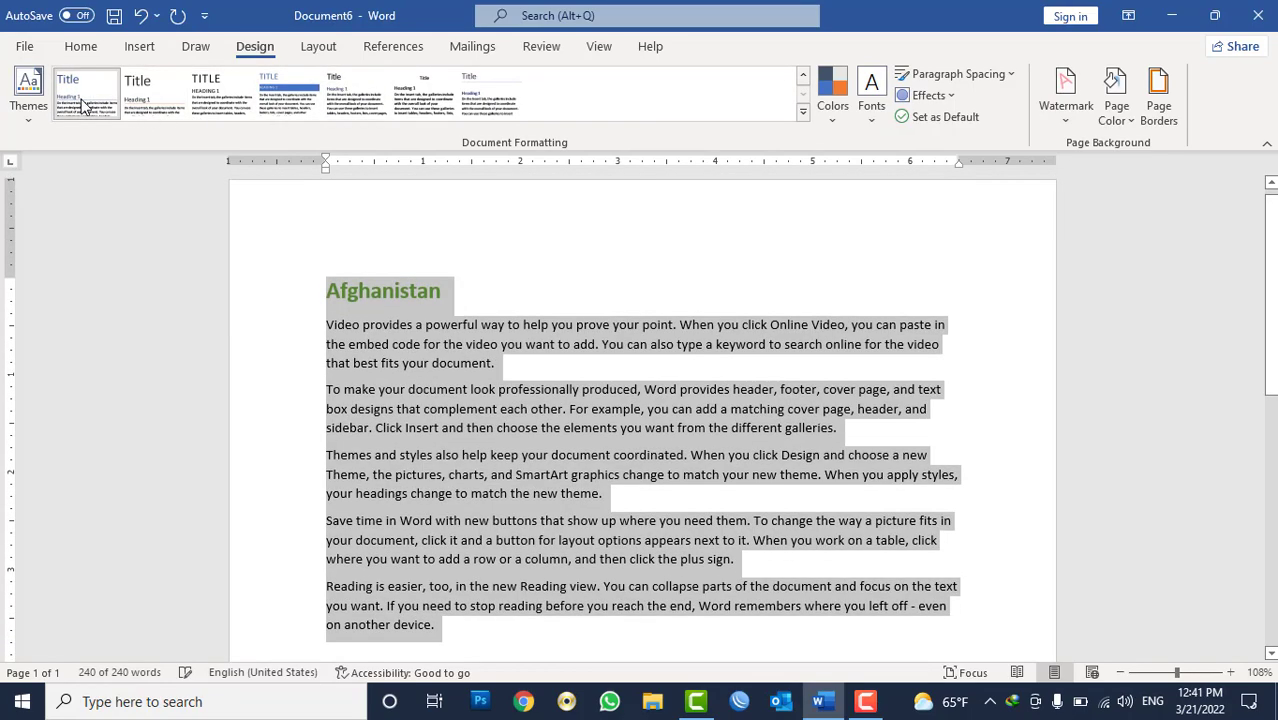
Apply Heading 1 to Afghanistan, then select the whole document for the shaded style set
{"action": "double_click", "coordinate": [390, 289]}
{"action": "left_click", "coordinate": [81, 46]}
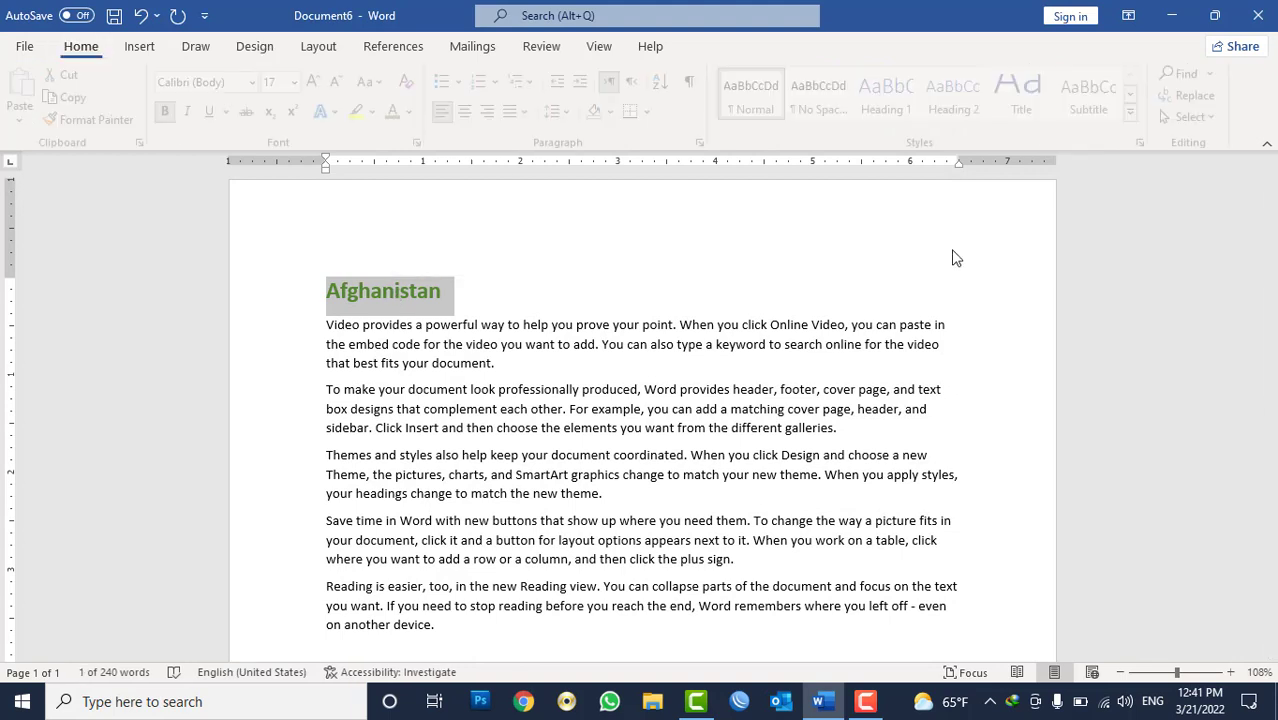
{"action": "left_click", "coordinate": [893, 95]}
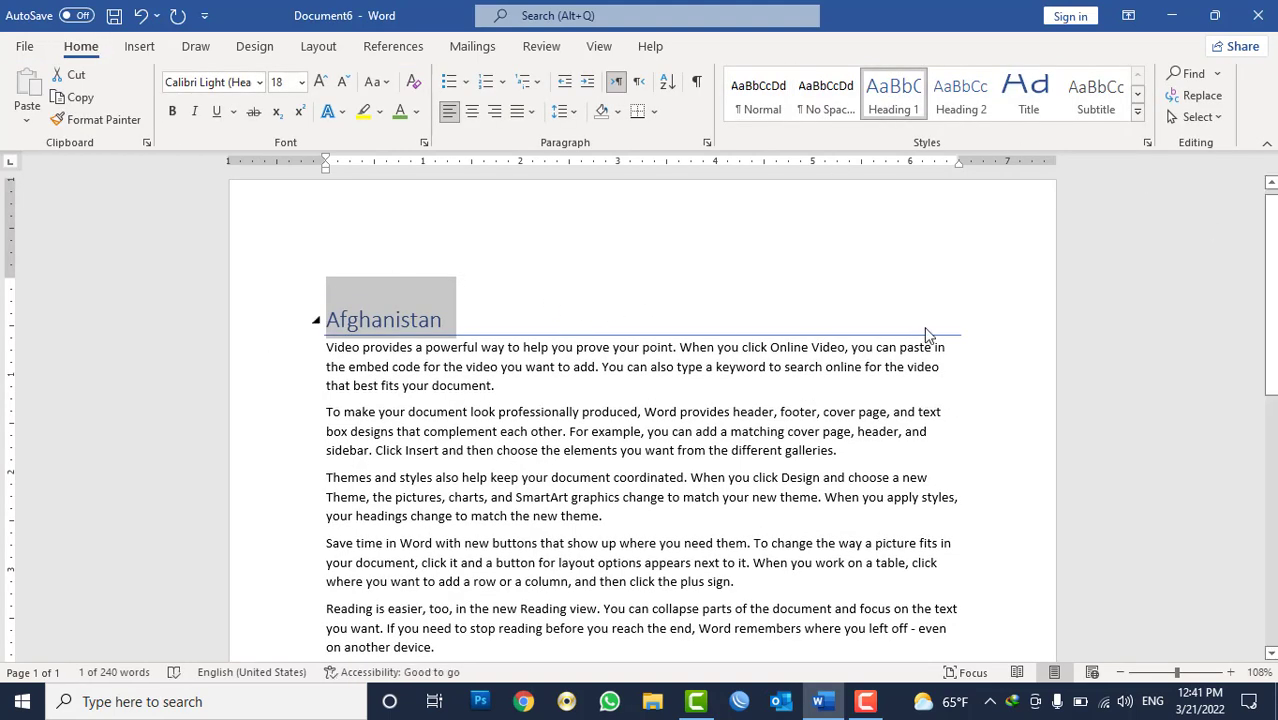
{"action": "key", "text": "ctrl+a"}
{"action": "left_click", "coordinate": [254, 46]}
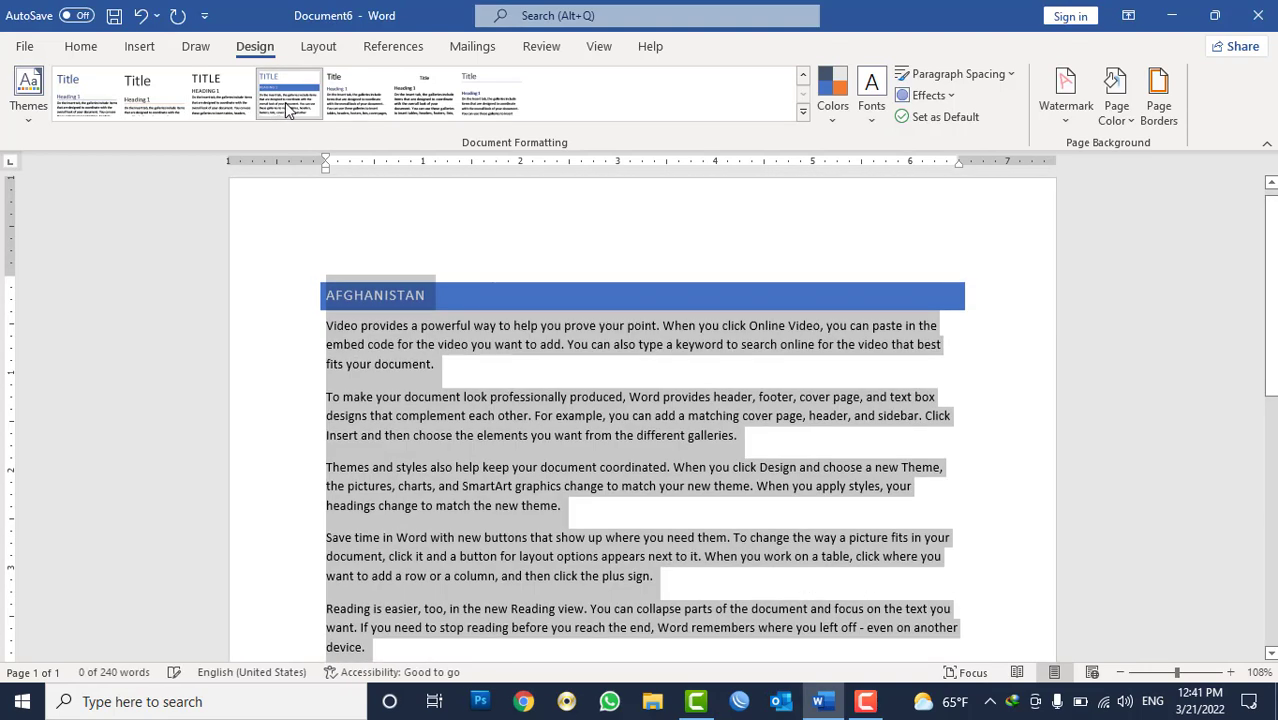
{"action": "left_click", "coordinate": [801, 113]}
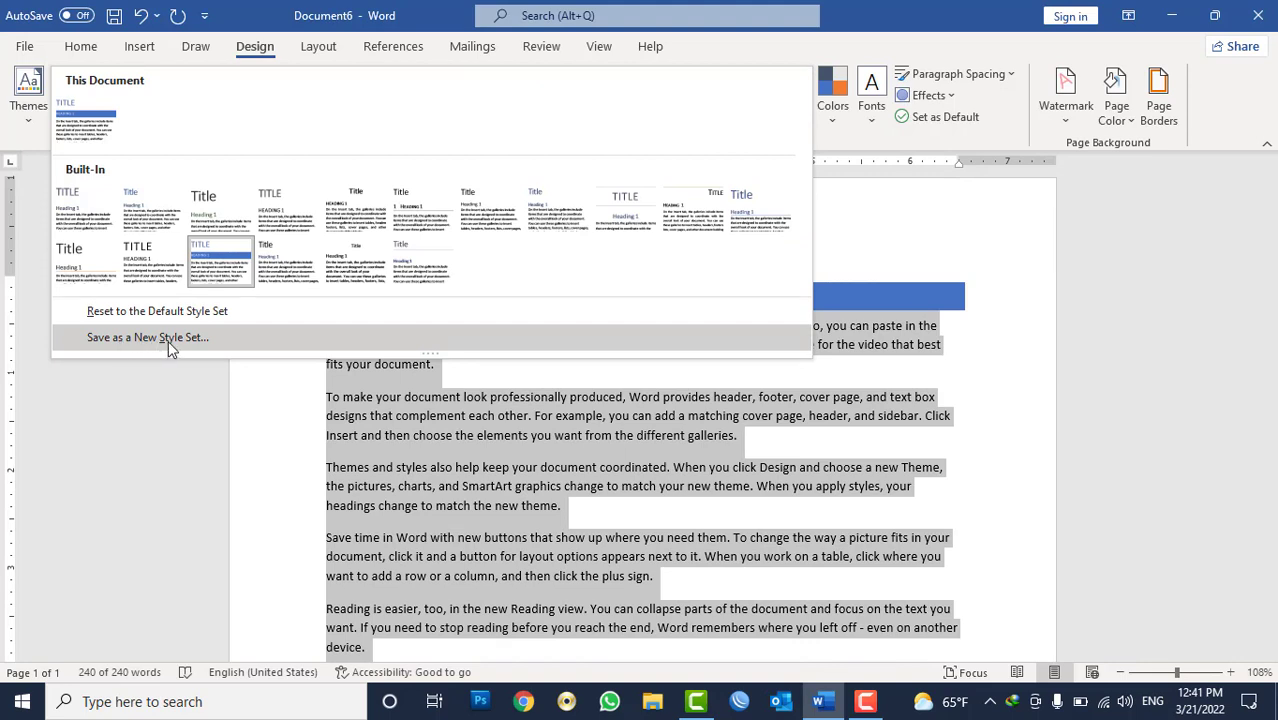
Switch the document's theme colours to Red Orange
{"action": "left_click", "coordinate": [826, 145]}
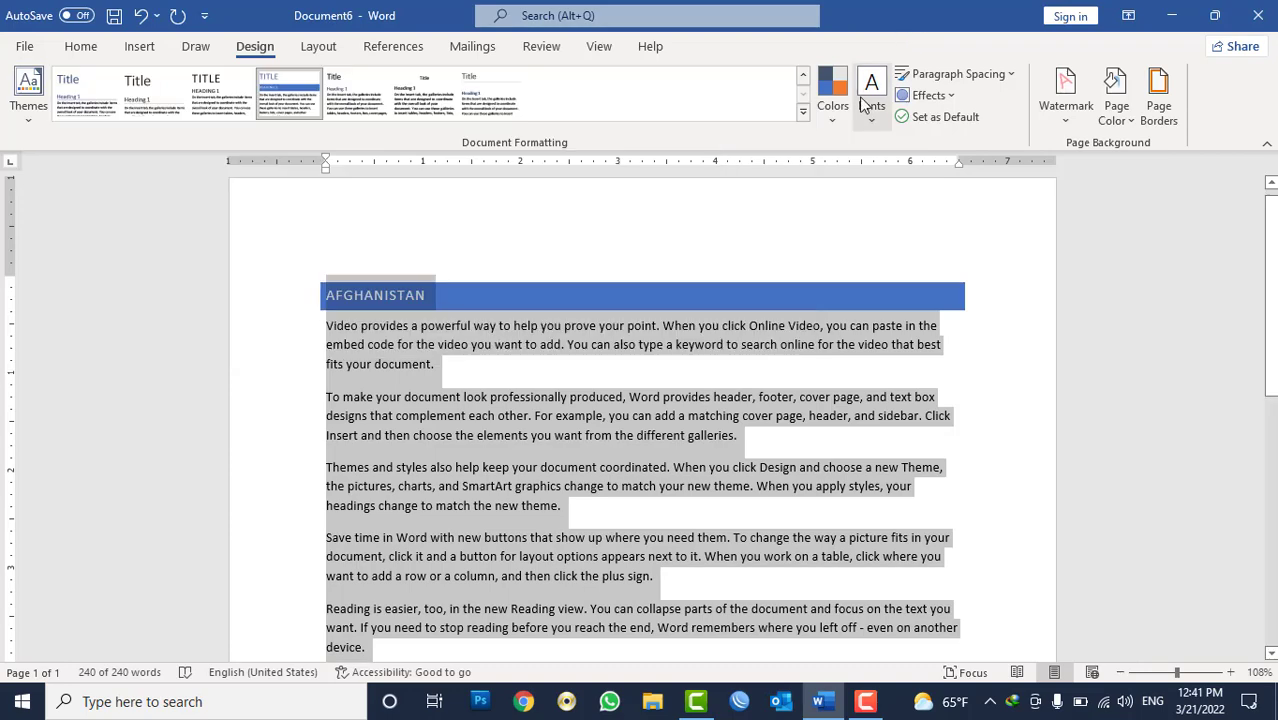
{"action": "left_click", "coordinate": [830, 120]}
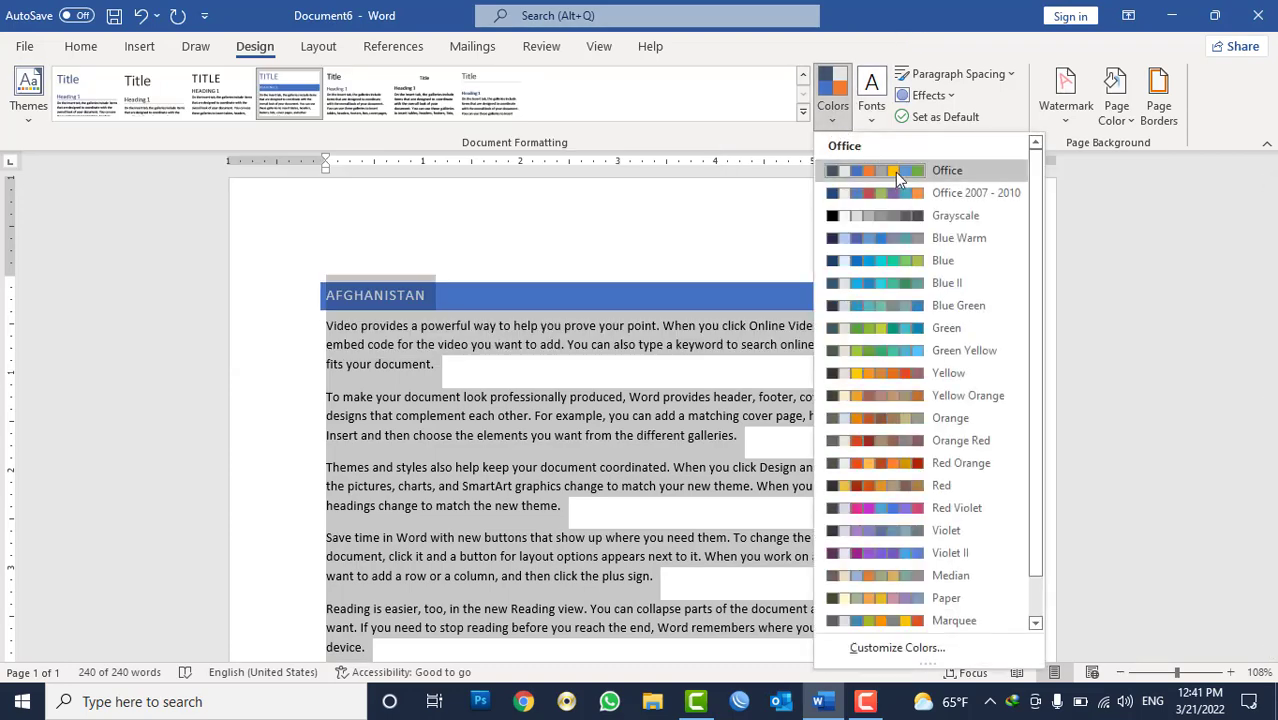
{"action": "left_click", "coordinate": [876, 464]}
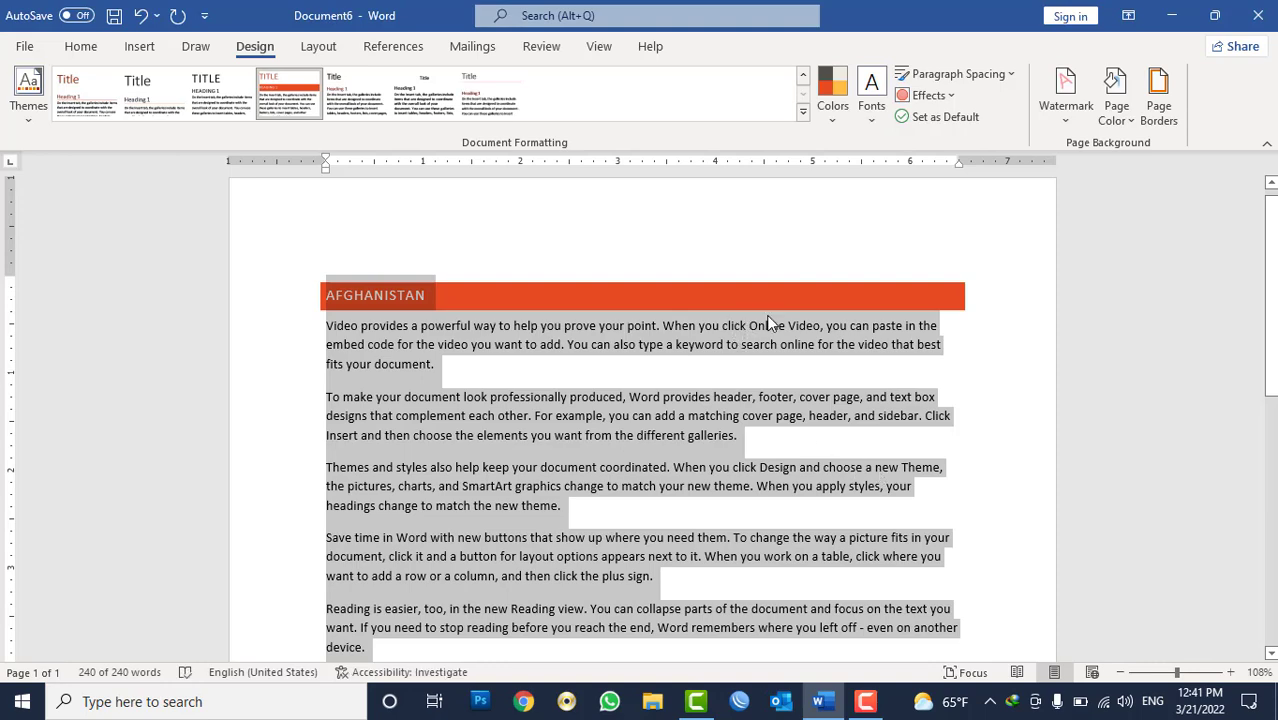
Change the theme fonts to Calibri, then to Candara
{"action": "left_click", "coordinate": [869, 117]}
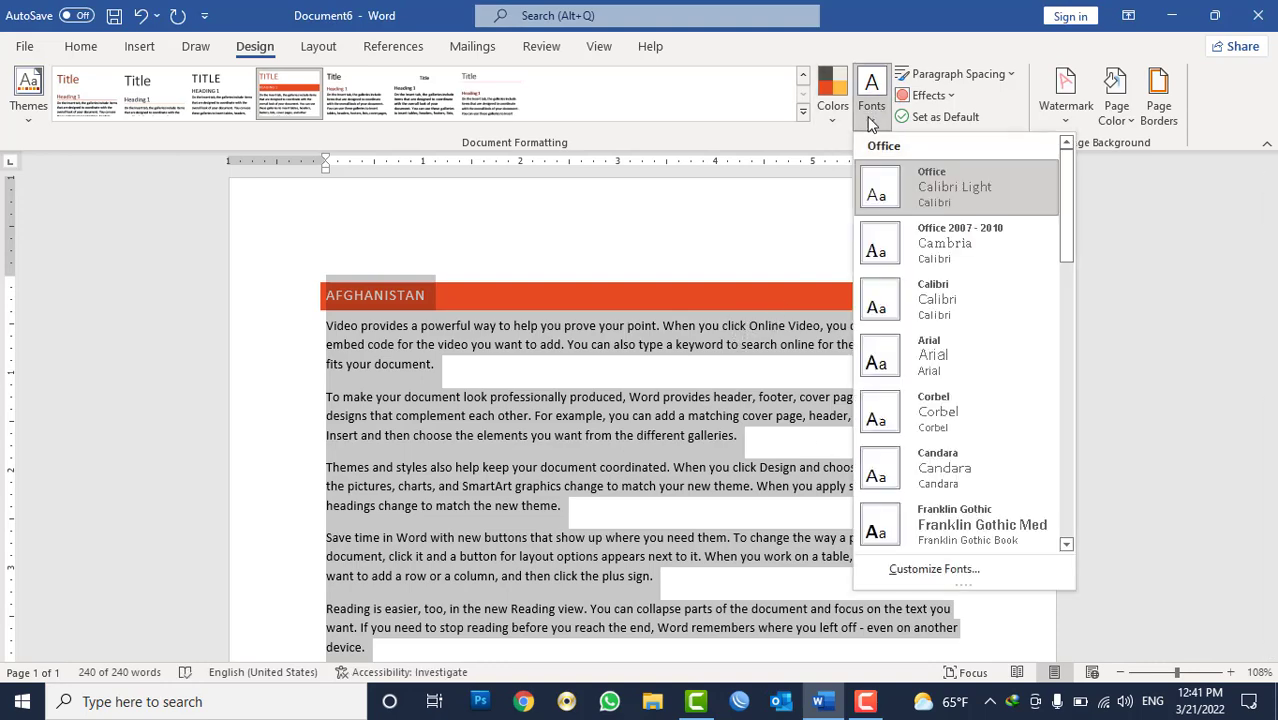
{"action": "left_click", "coordinate": [870, 292]}
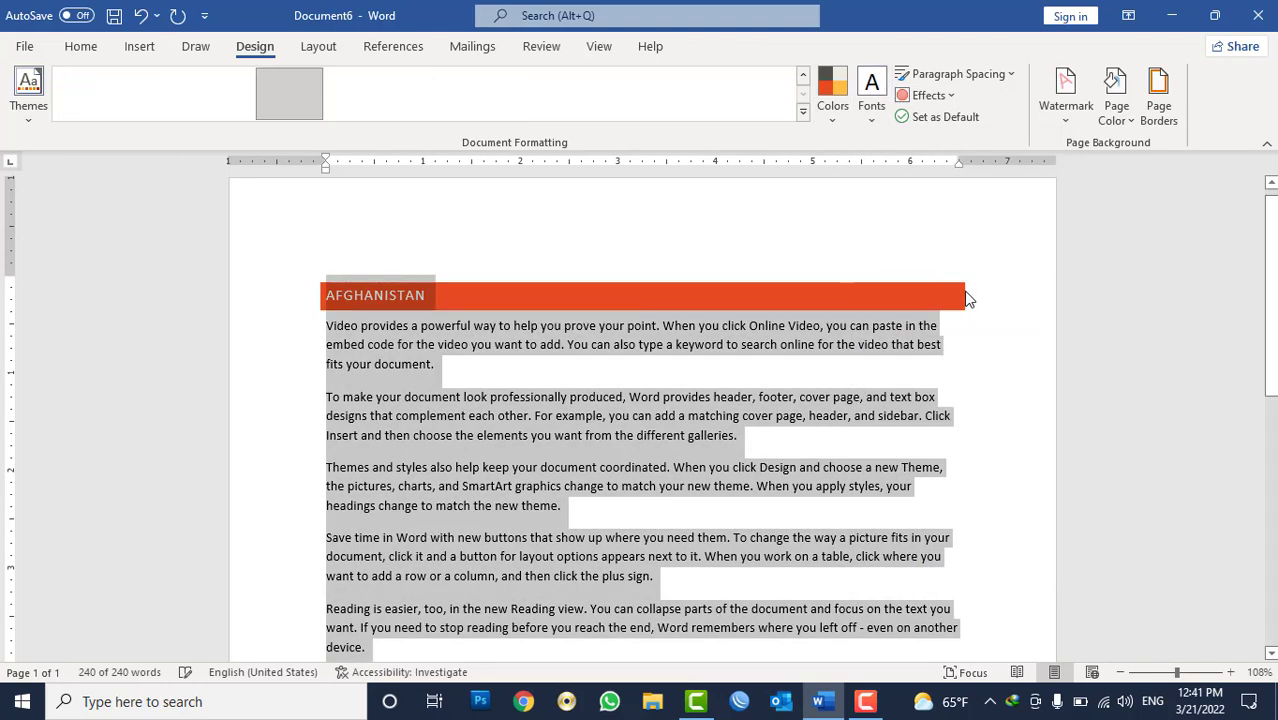
{"action": "left_click", "coordinate": [872, 114]}
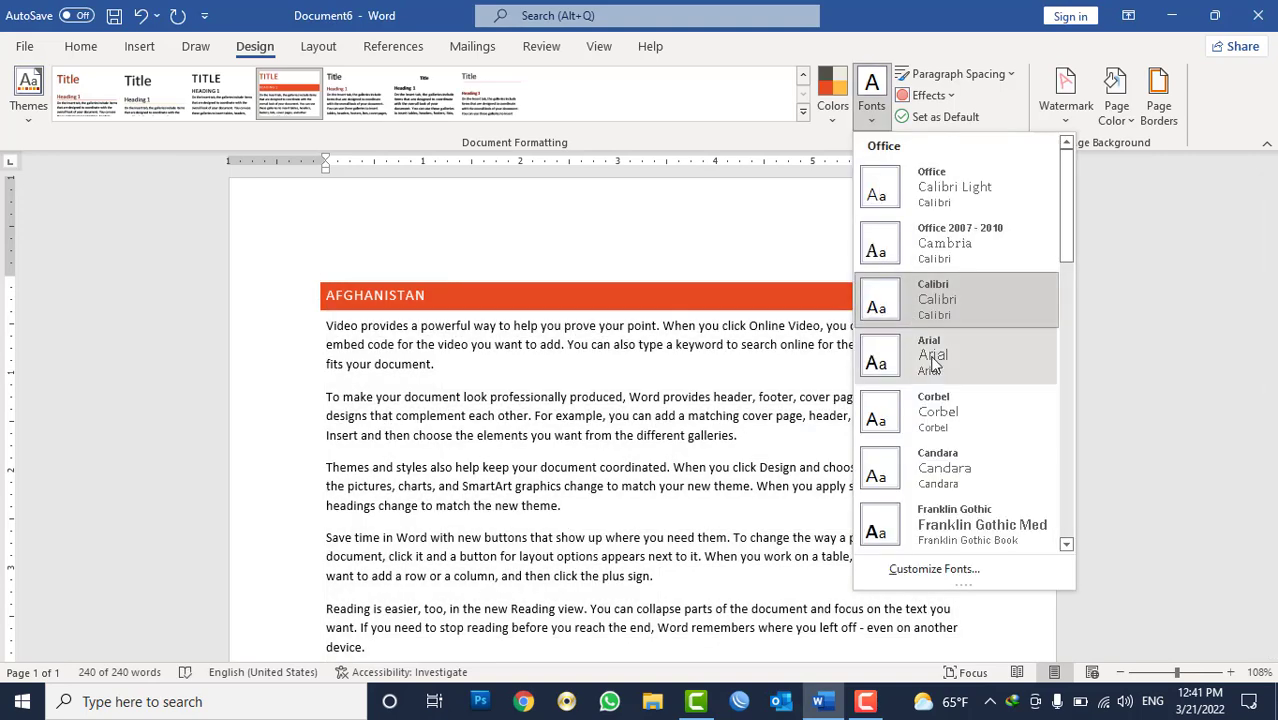
{"action": "left_click", "coordinate": [966, 459]}
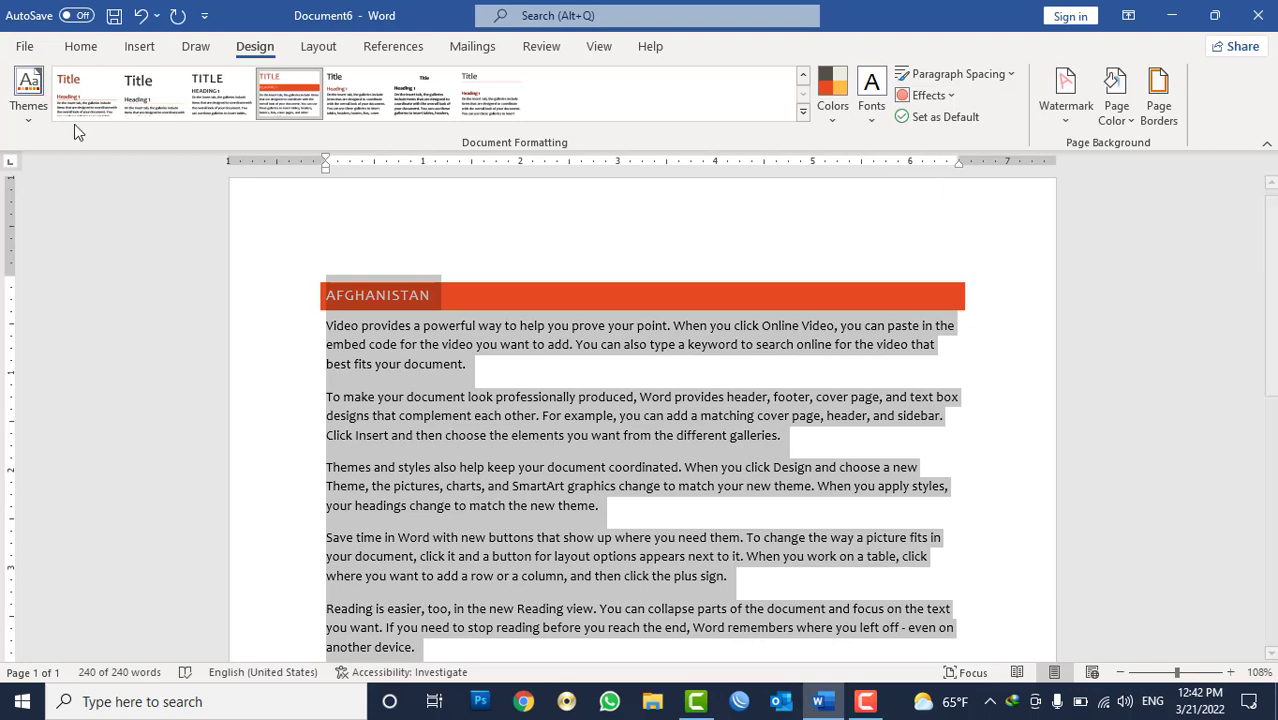
{"action": "left_click", "coordinate": [40, 124]}
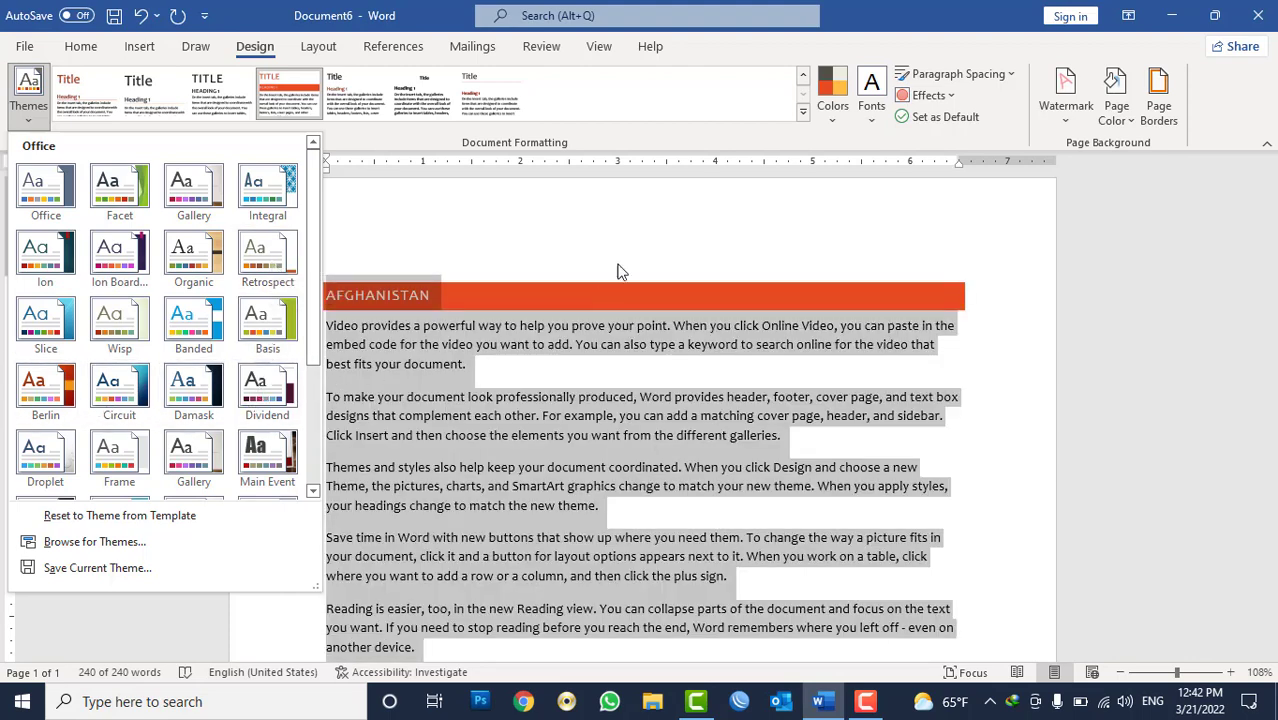
{"action": "left_click", "coordinate": [886, 24]}
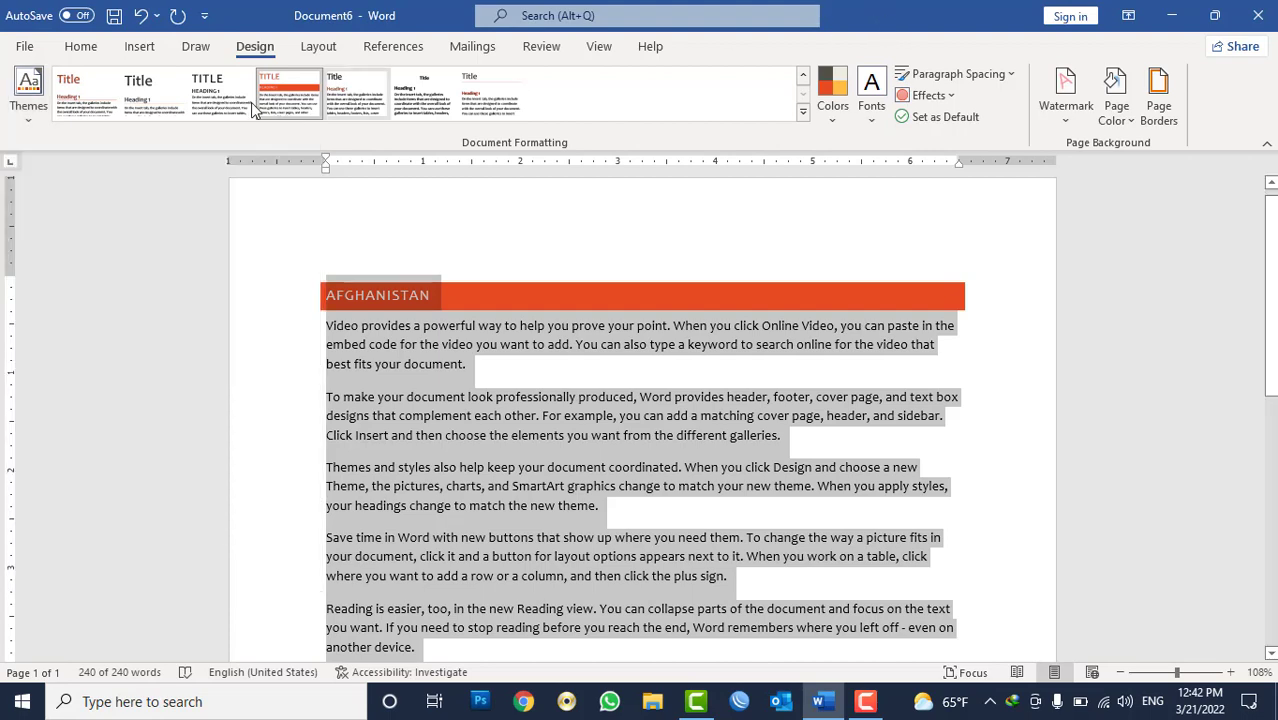
{"action": "left_click", "coordinate": [218, 87]}
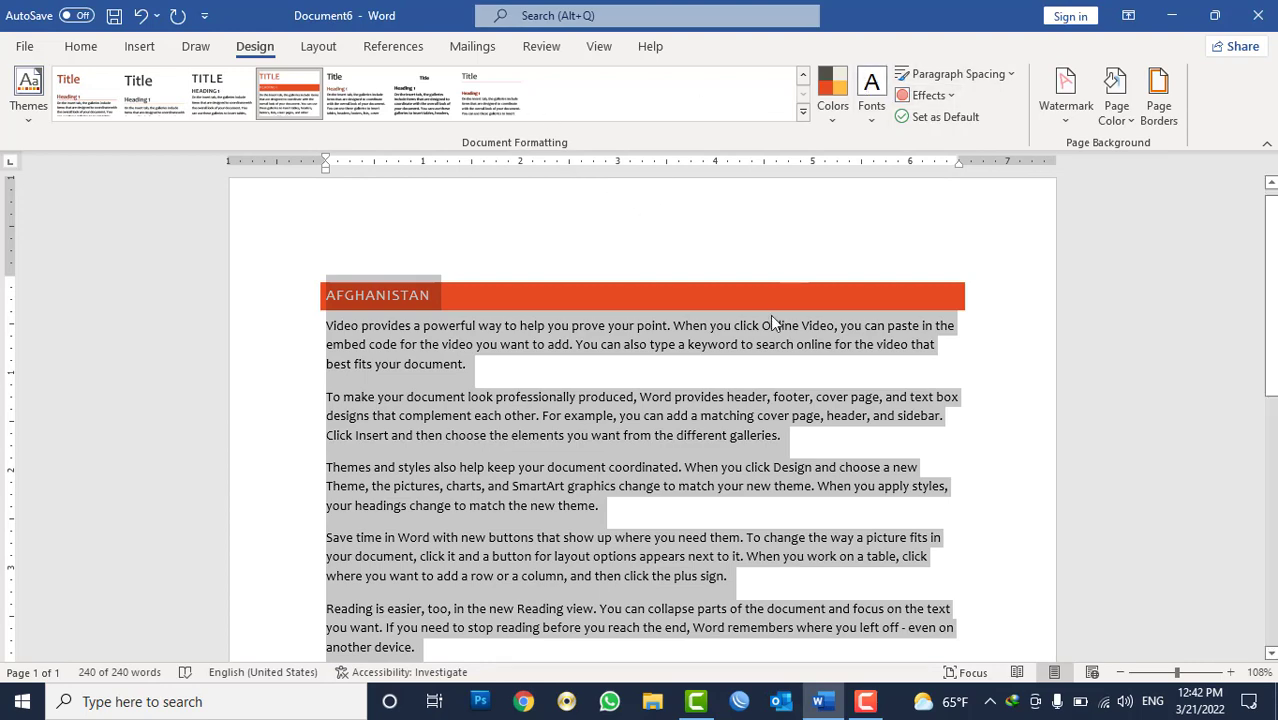
{"action": "left_click", "coordinate": [80, 46]}
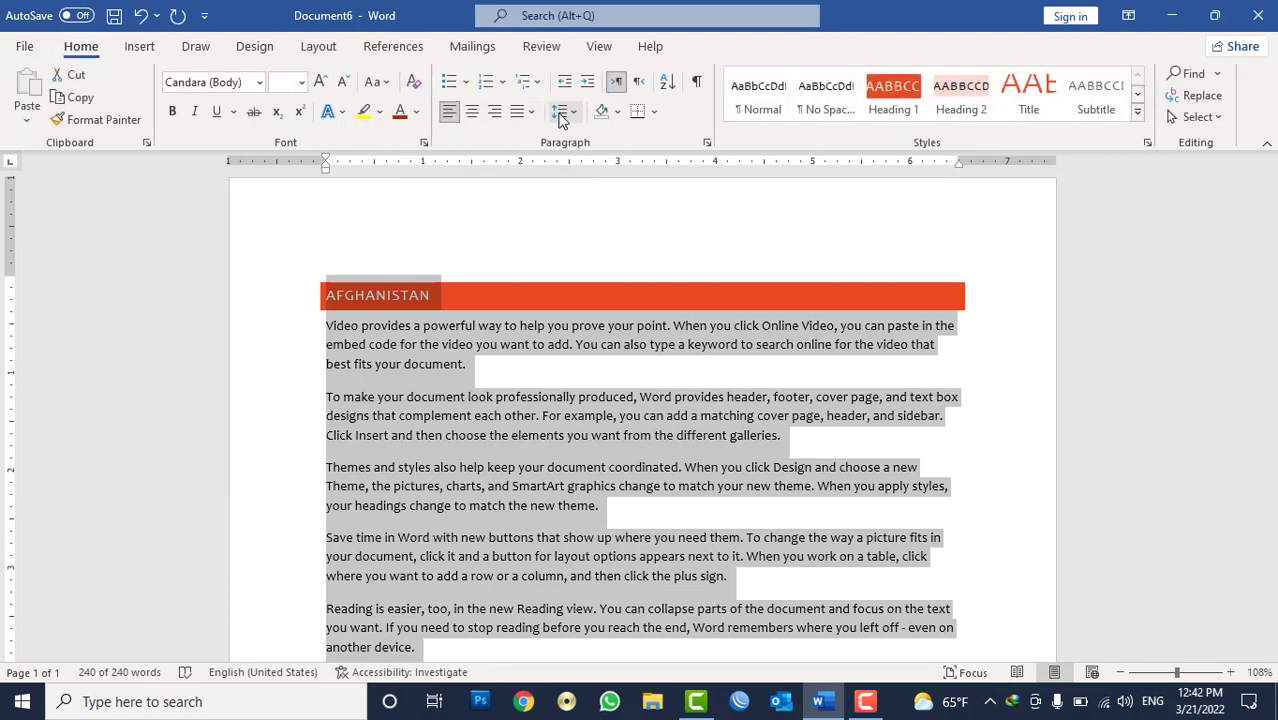
{"action": "left_click", "coordinate": [562, 117]}
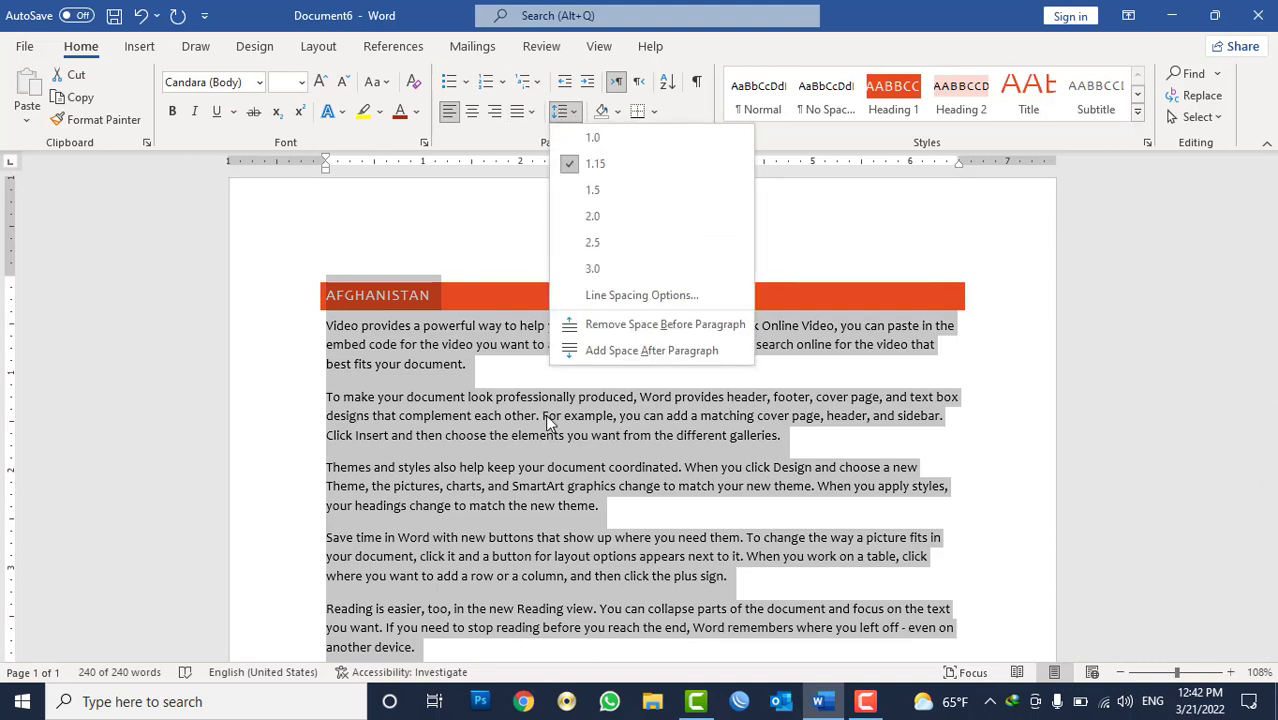
{"action": "left_click", "coordinate": [416, 10]}
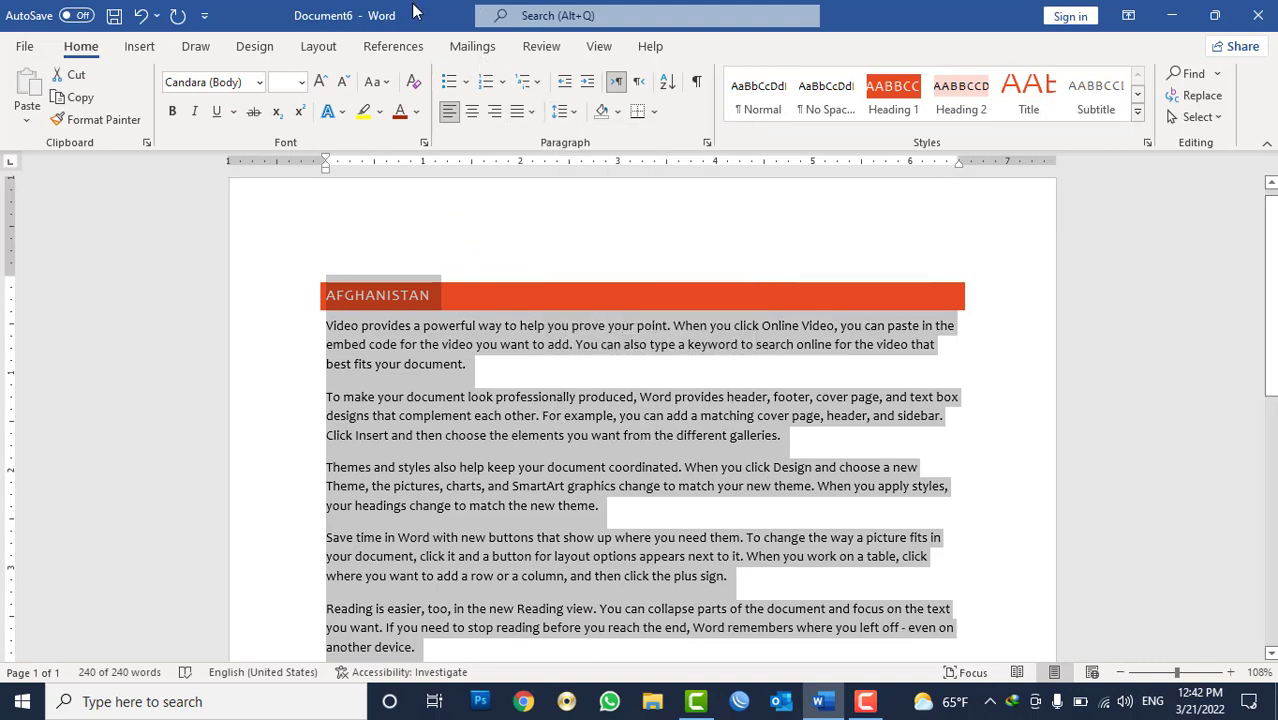
{"action": "left_click", "coordinate": [707, 143]}
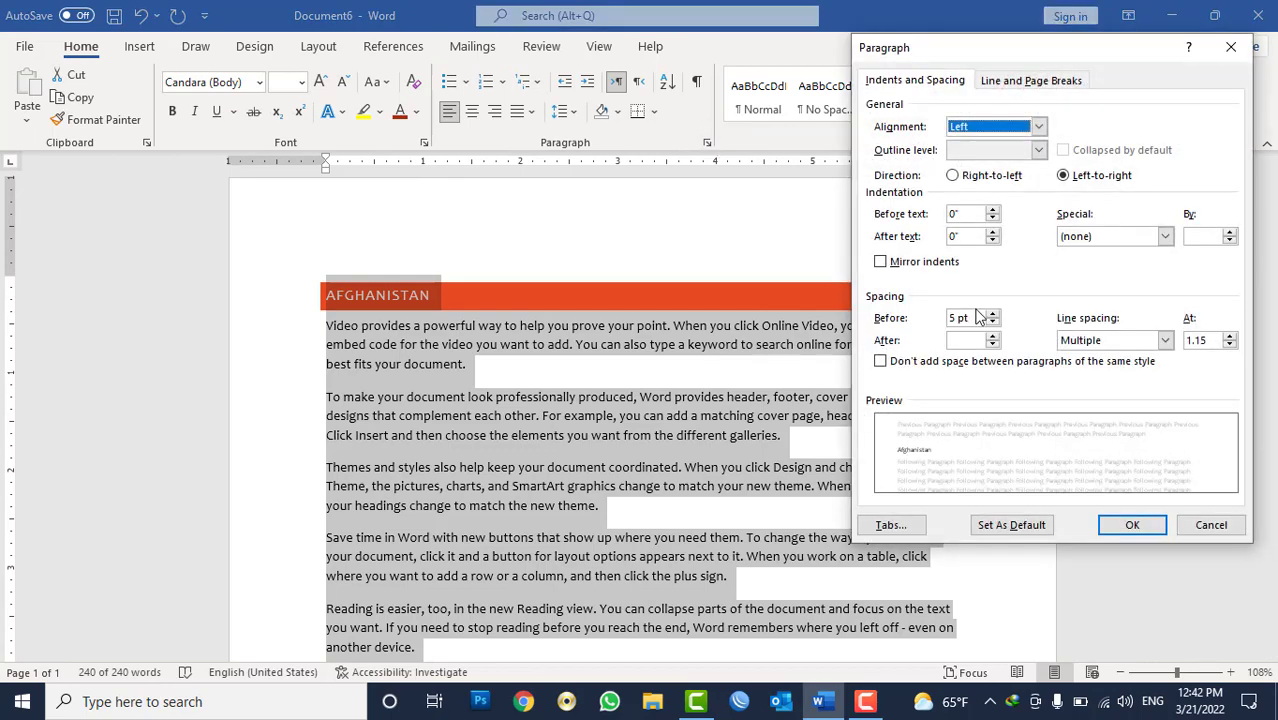
{"action": "key", "text": "Escape"}
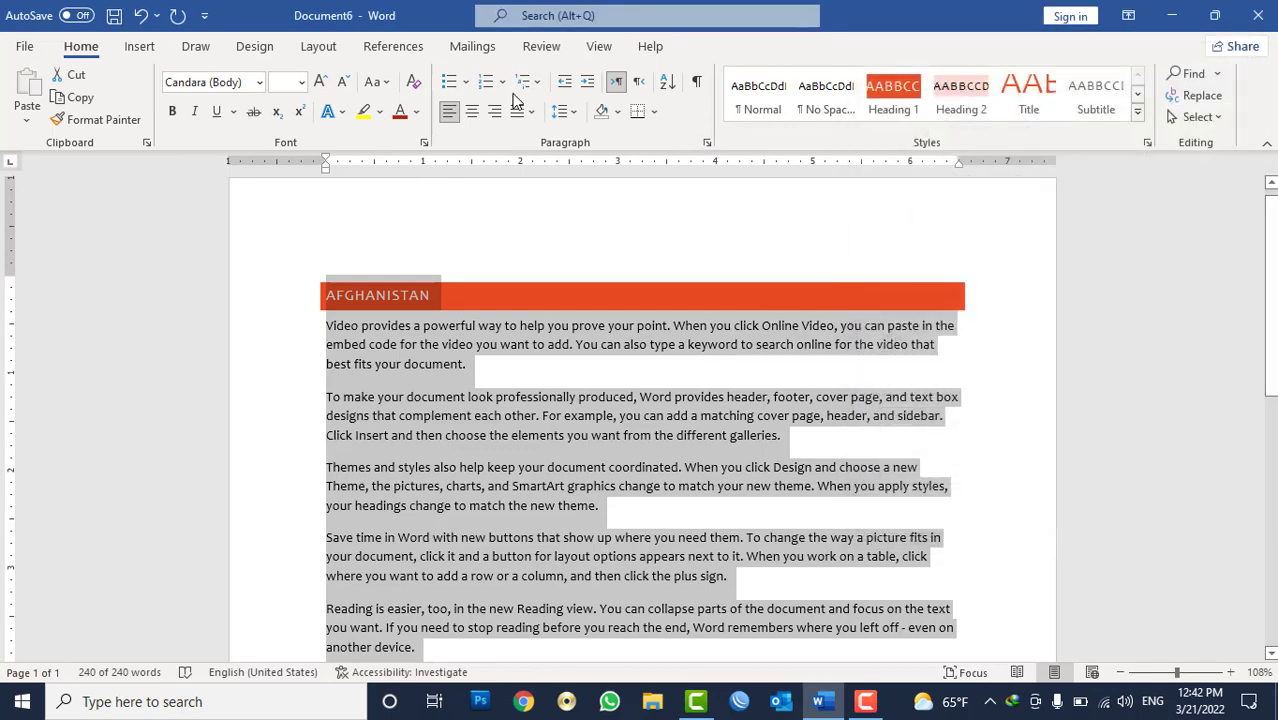
{"action": "left_click", "coordinate": [300, 50]}
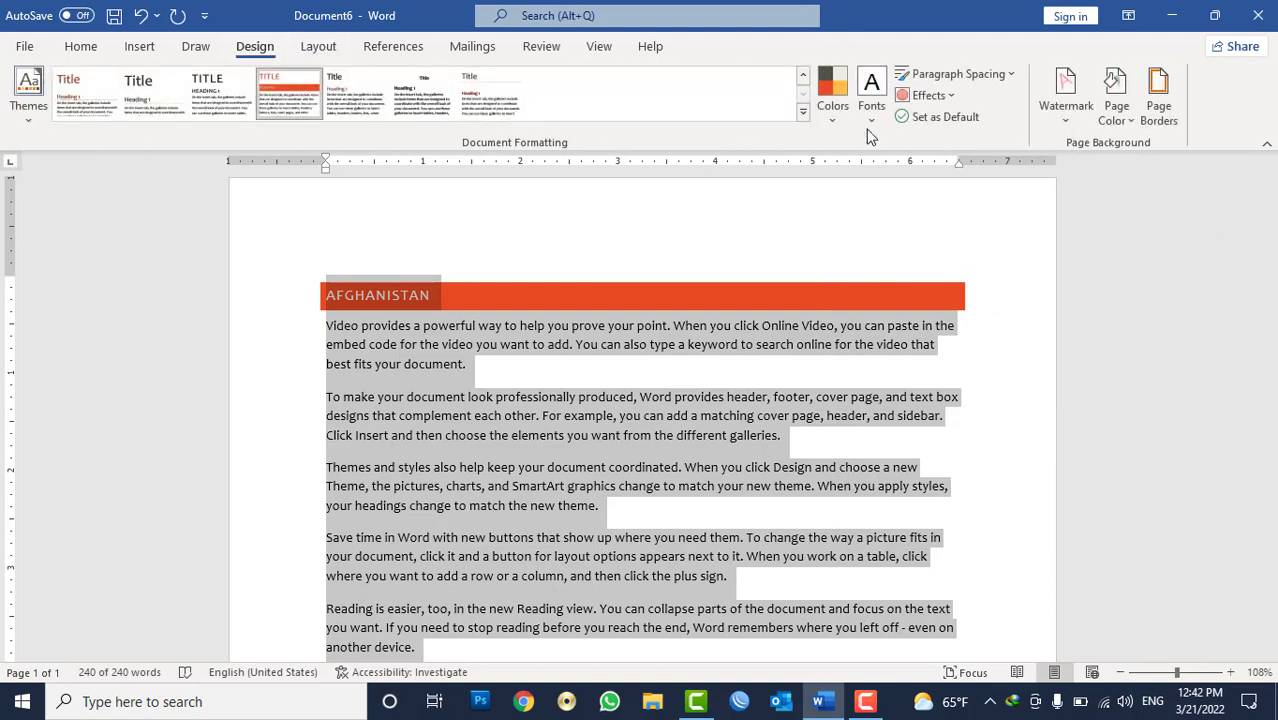
Try raising the default left indent in Custom Paragraph Spacing, then undo it
{"action": "left_click", "coordinate": [980, 75]}
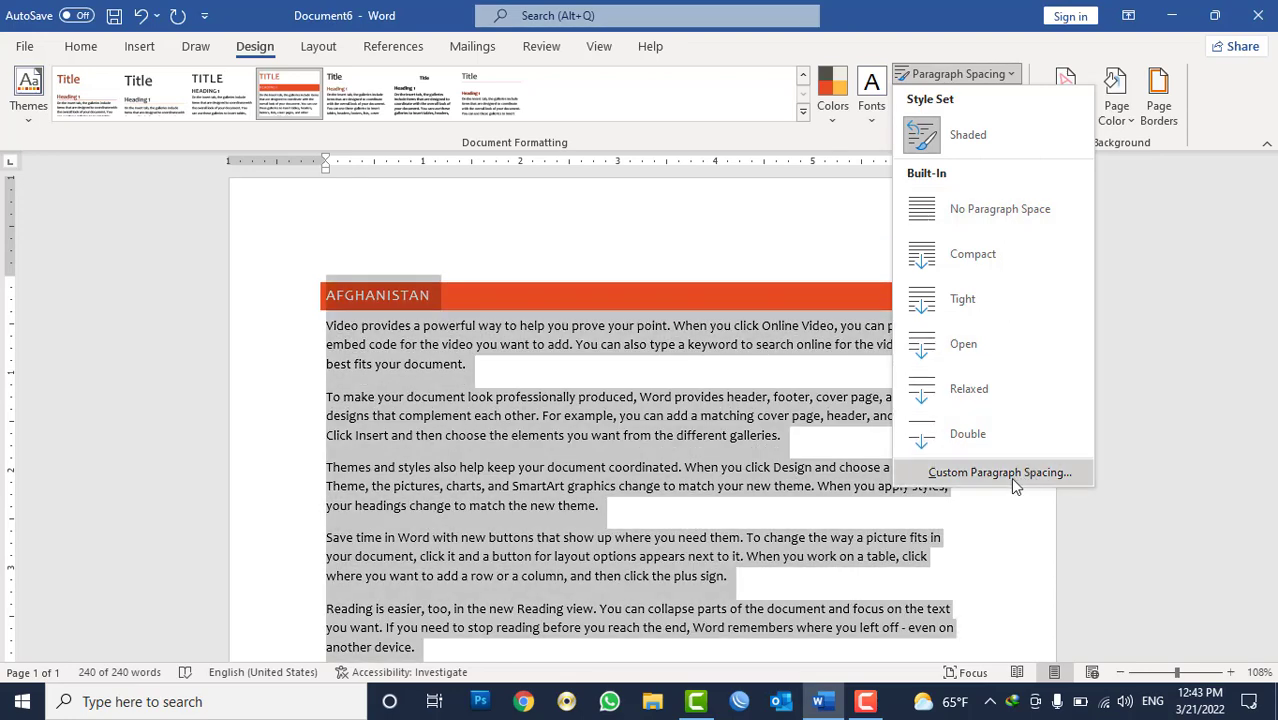
{"action": "left_click", "coordinate": [996, 474]}
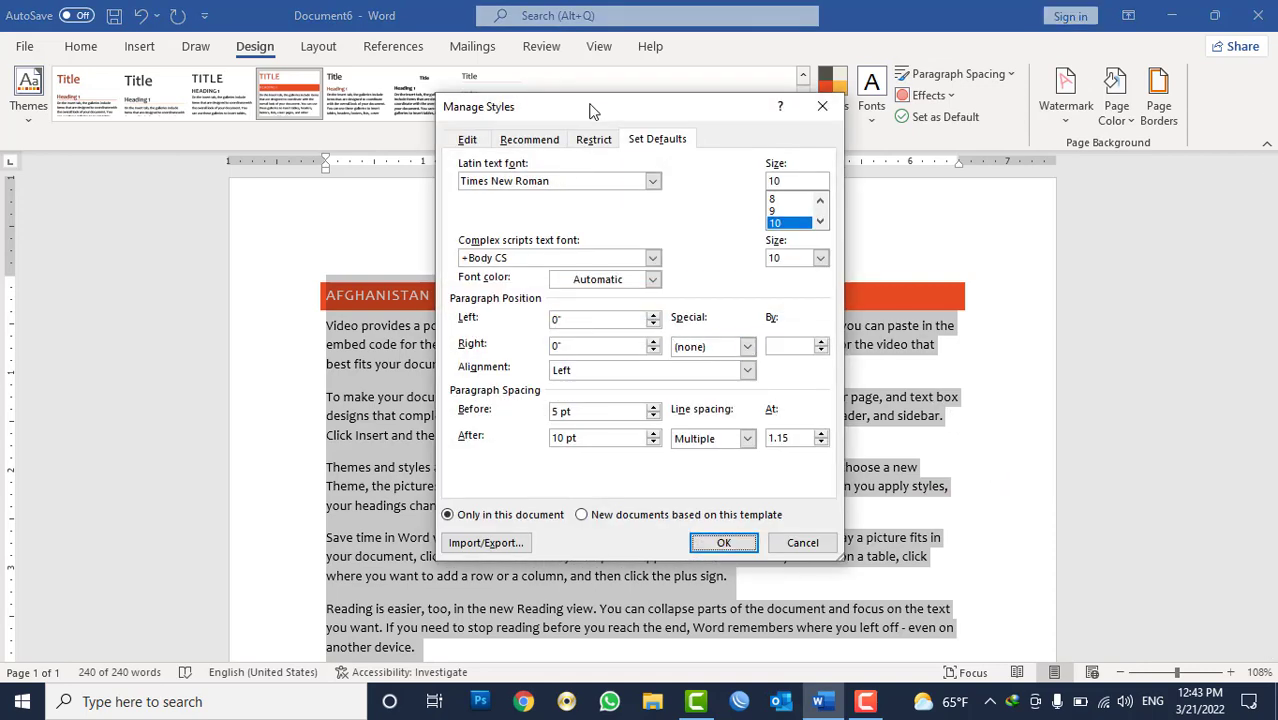
{"action": "left_click_drag", "start_coordinate": [596, 106], "coordinate": [755, 100]}
{"action": "left_click", "coordinate": [813, 309]}
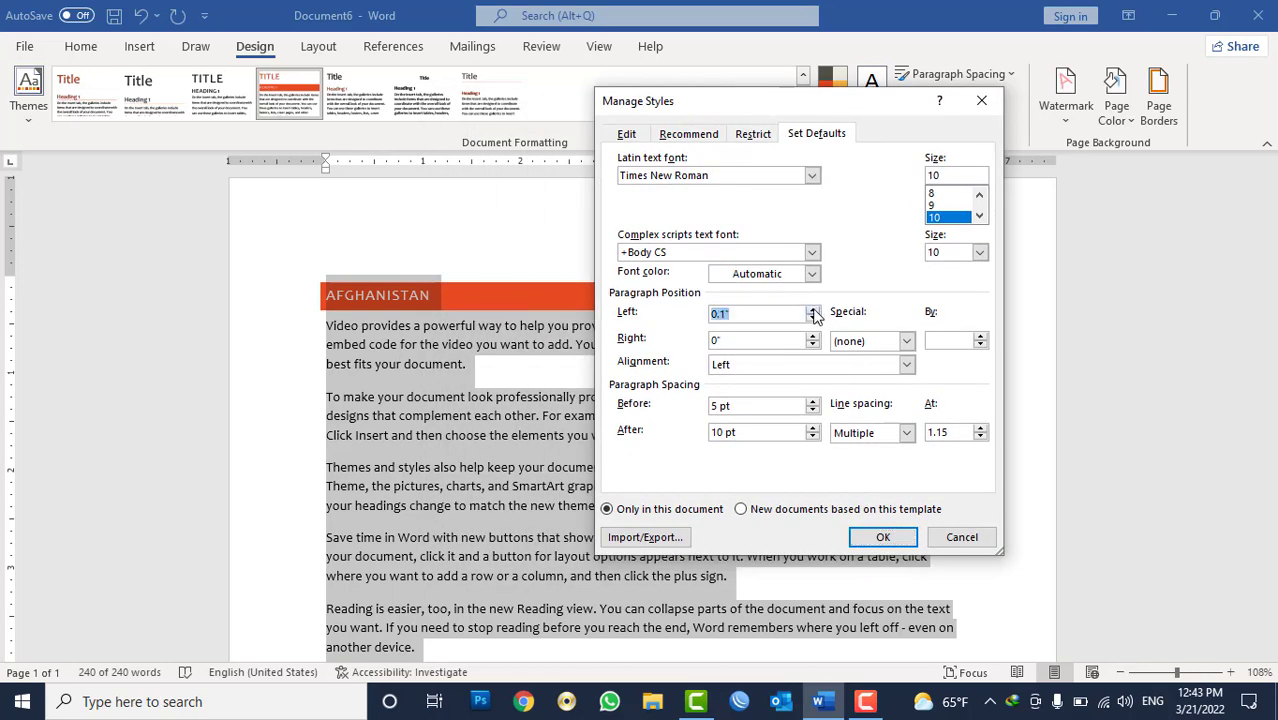
{"action": "left_click", "coordinate": [813, 313]}
{"action": "left_click", "coordinate": [813, 313]}
{"action": "left_click", "coordinate": [877, 537]}
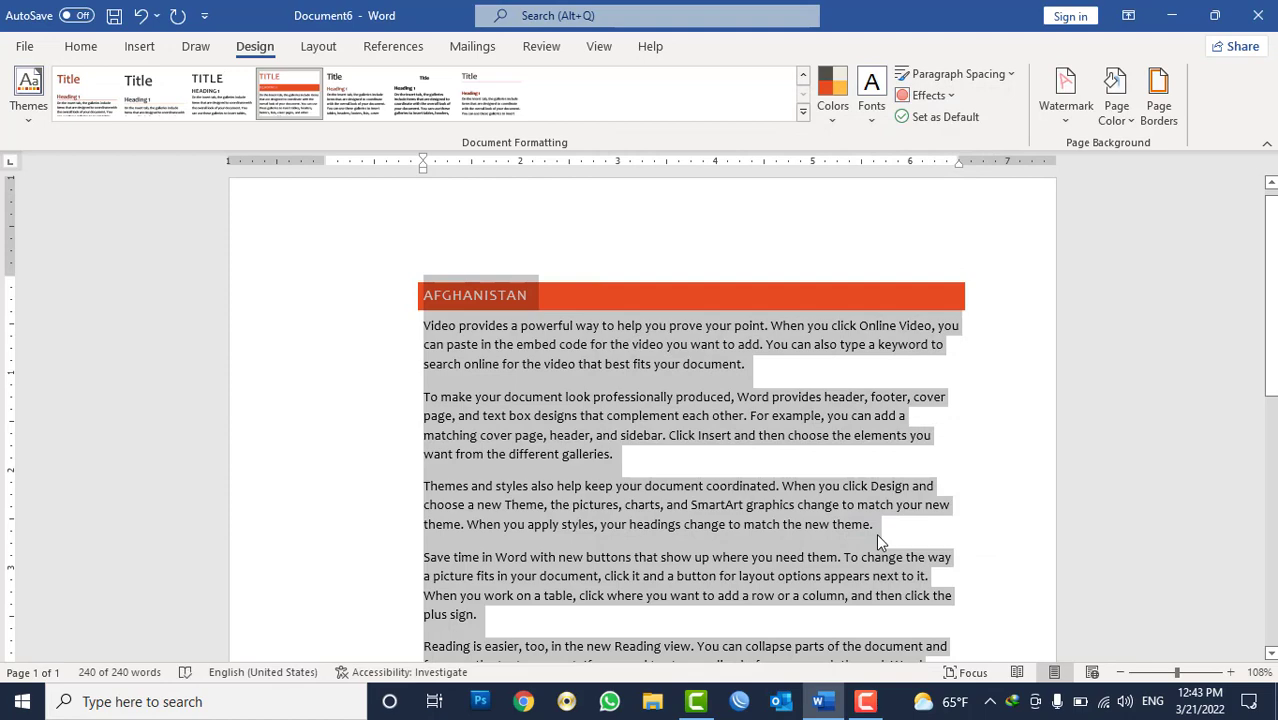
{"action": "key", "text": "ctrl+z"}
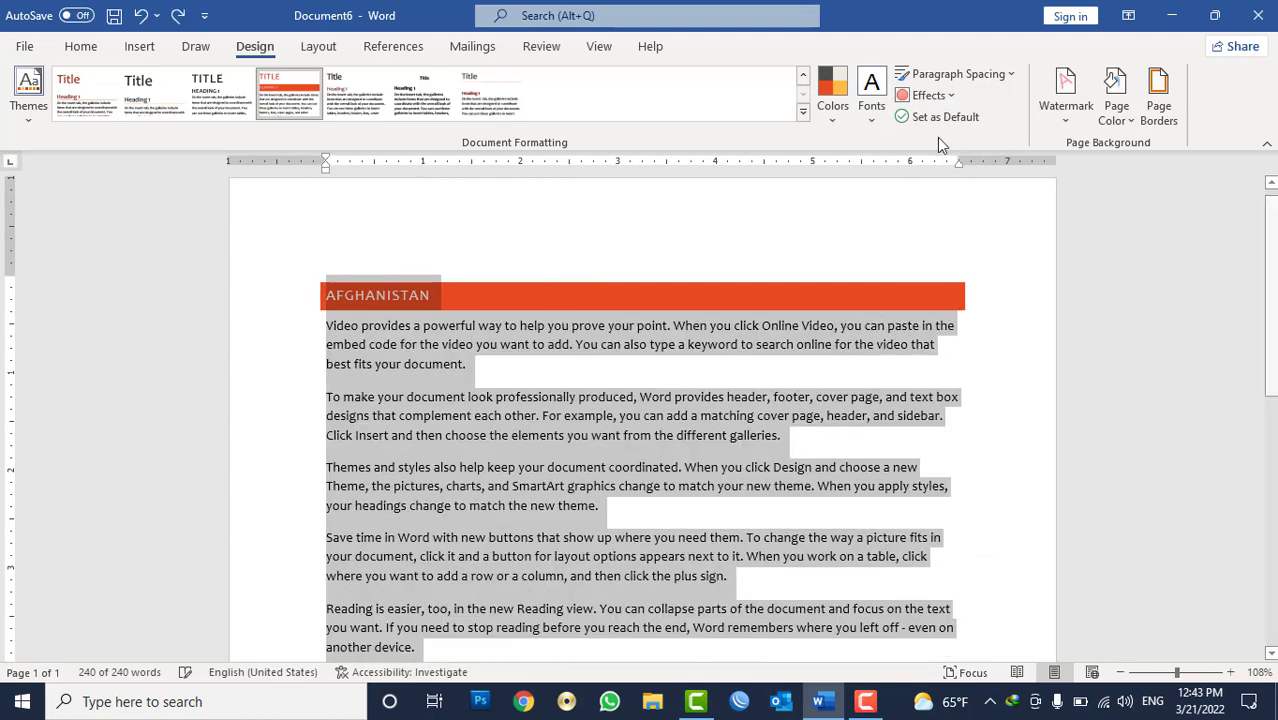
Set a First line special indent for the paragraphs
{"action": "left_click", "coordinate": [958, 74]}
{"action": "left_click", "coordinate": [1010, 474]}
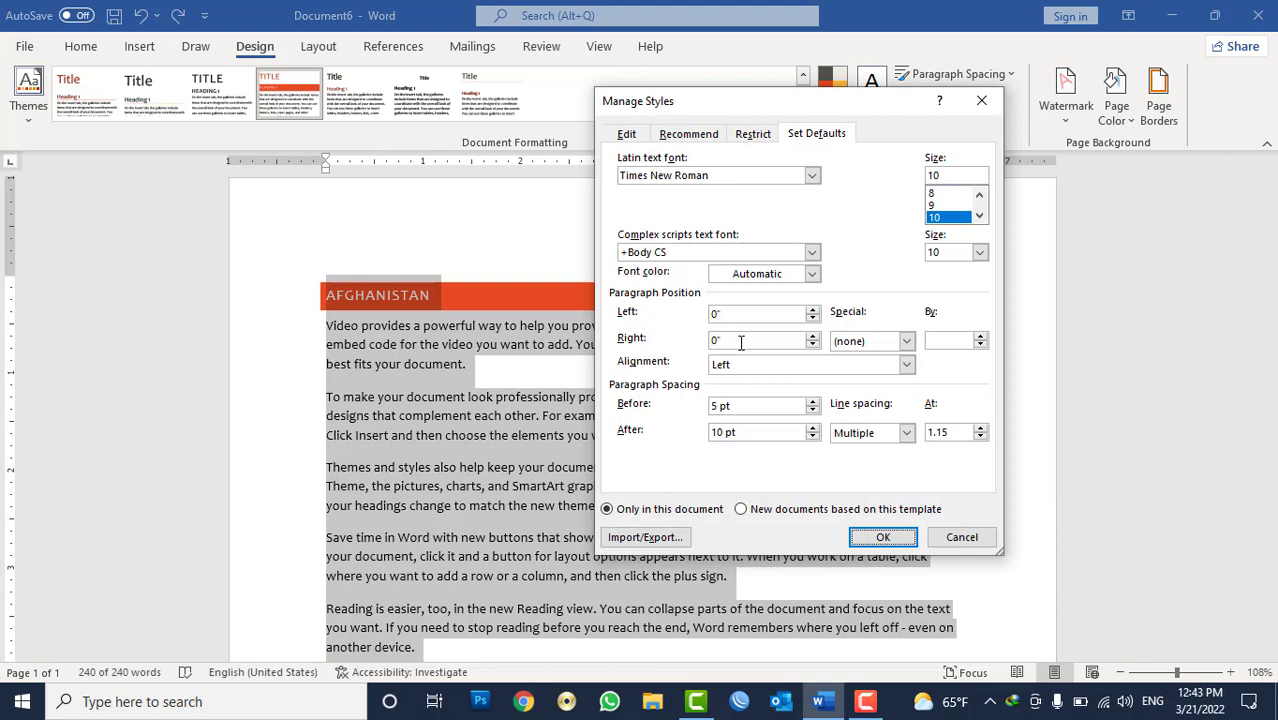
{"action": "left_click", "coordinate": [845, 341]}
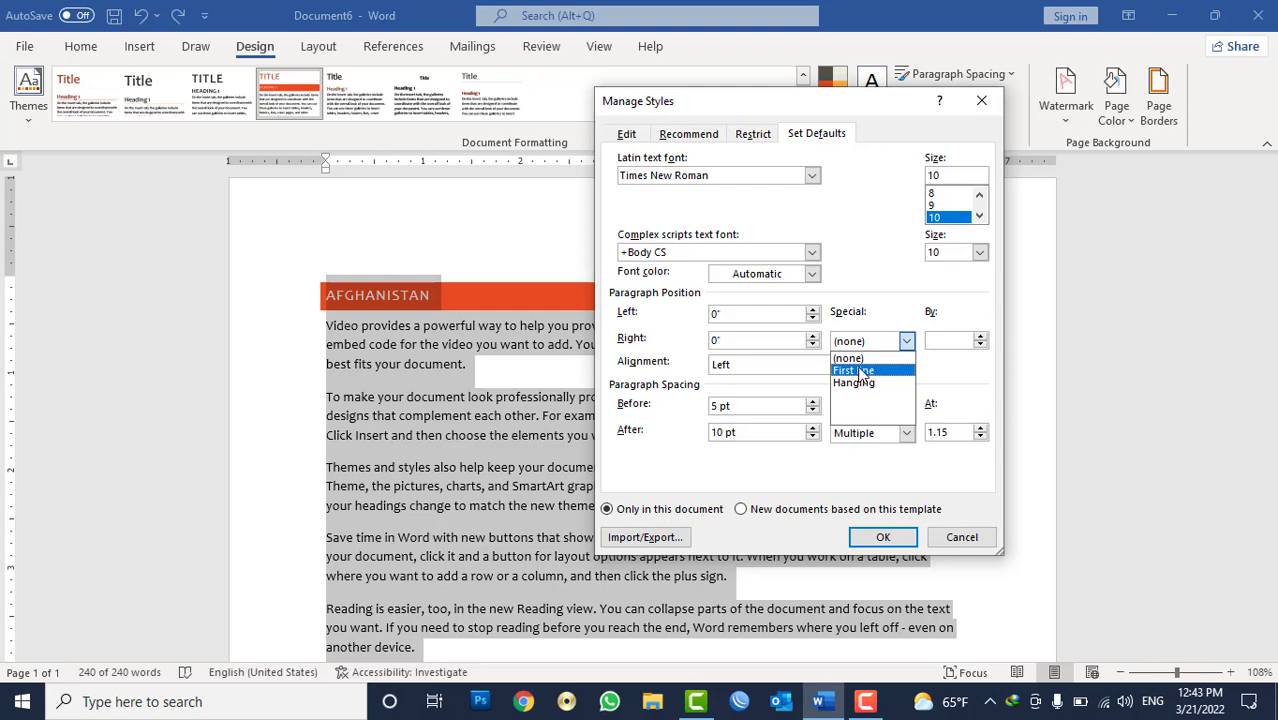
{"action": "left_click", "coordinate": [852, 370]}
{"action": "left_click", "coordinate": [883, 537]}
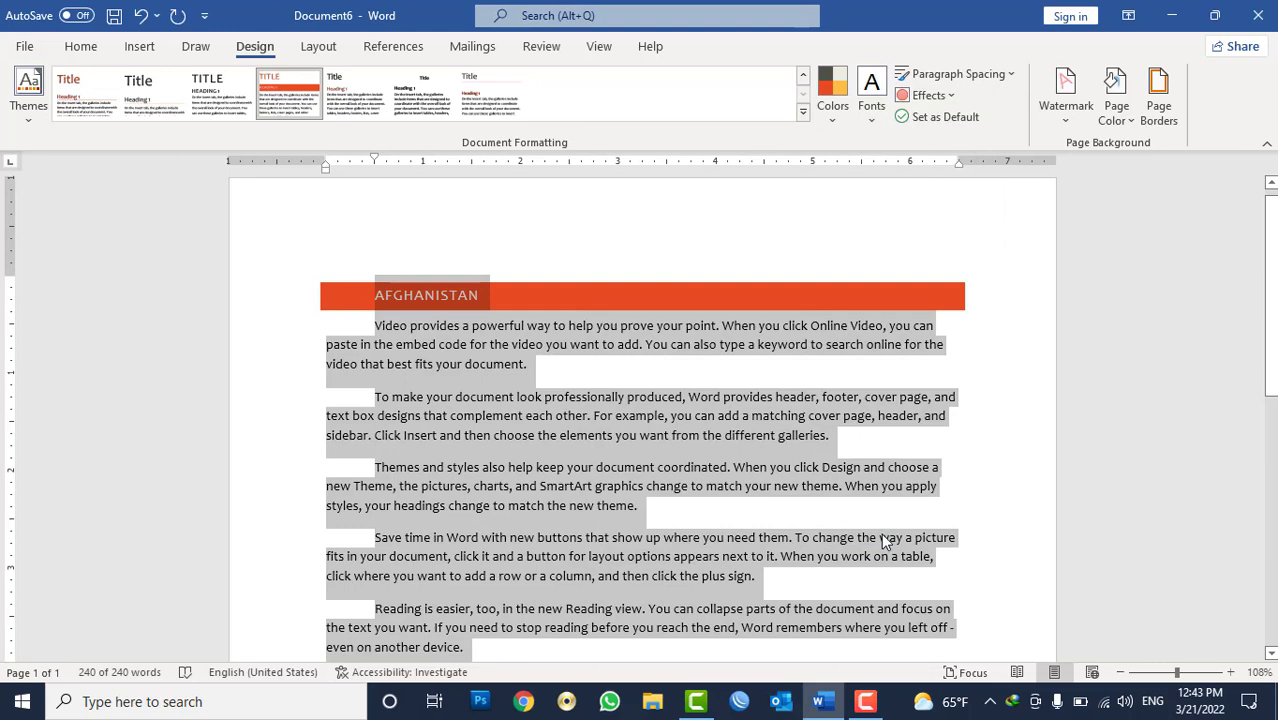
Browse the paragraph spacing settings and theme effects gallery without changing anything
{"action": "left_click", "coordinate": [955, 74]}
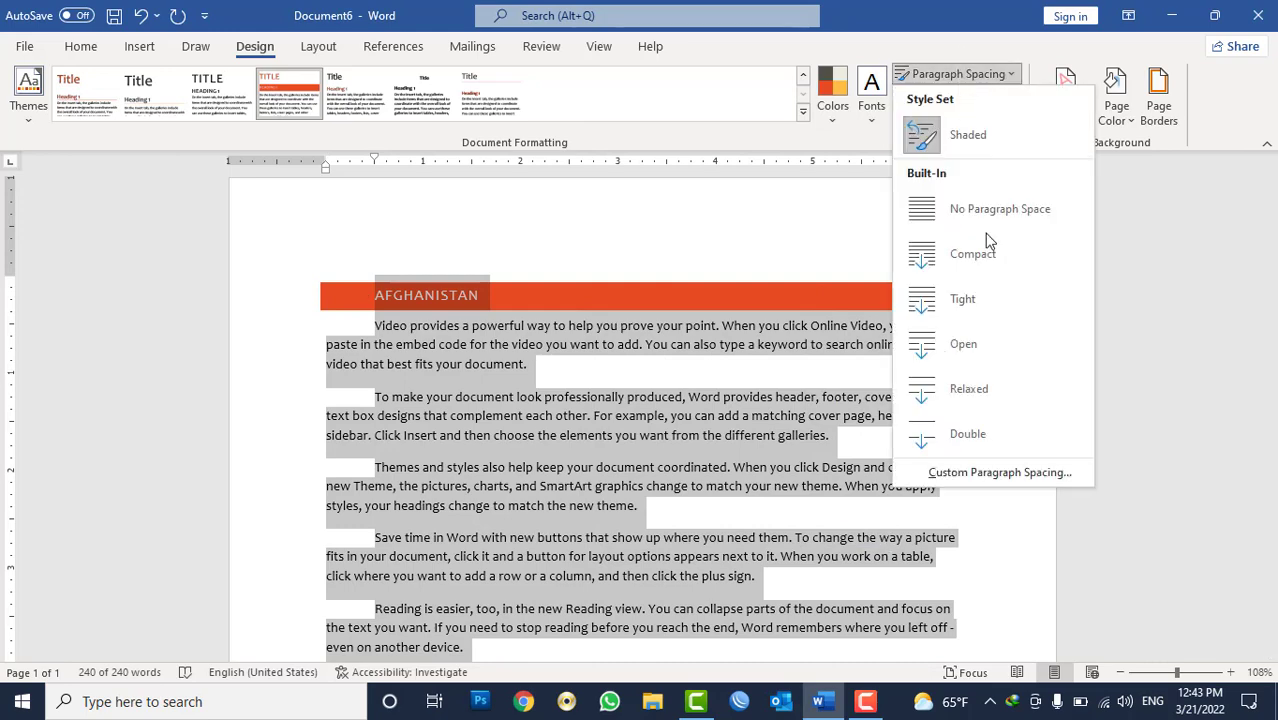
{"action": "left_click", "coordinate": [1000, 472]}
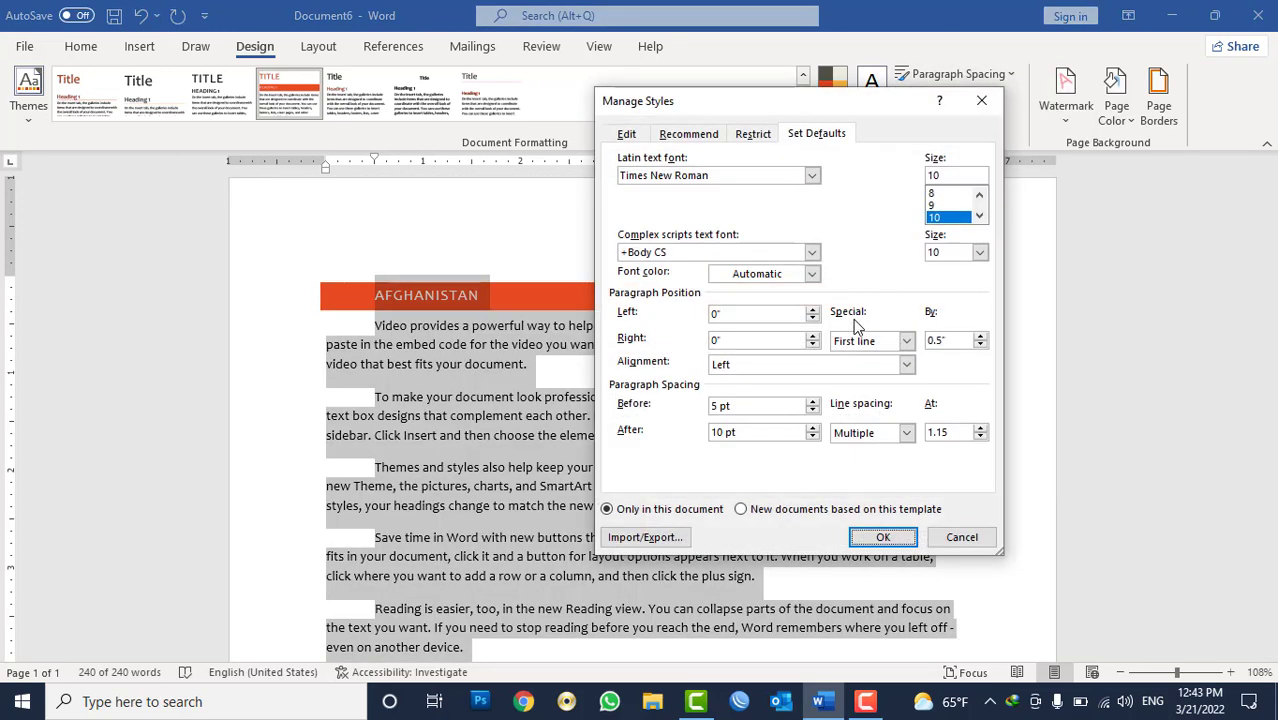
{"action": "left_click", "coordinate": [962, 537]}
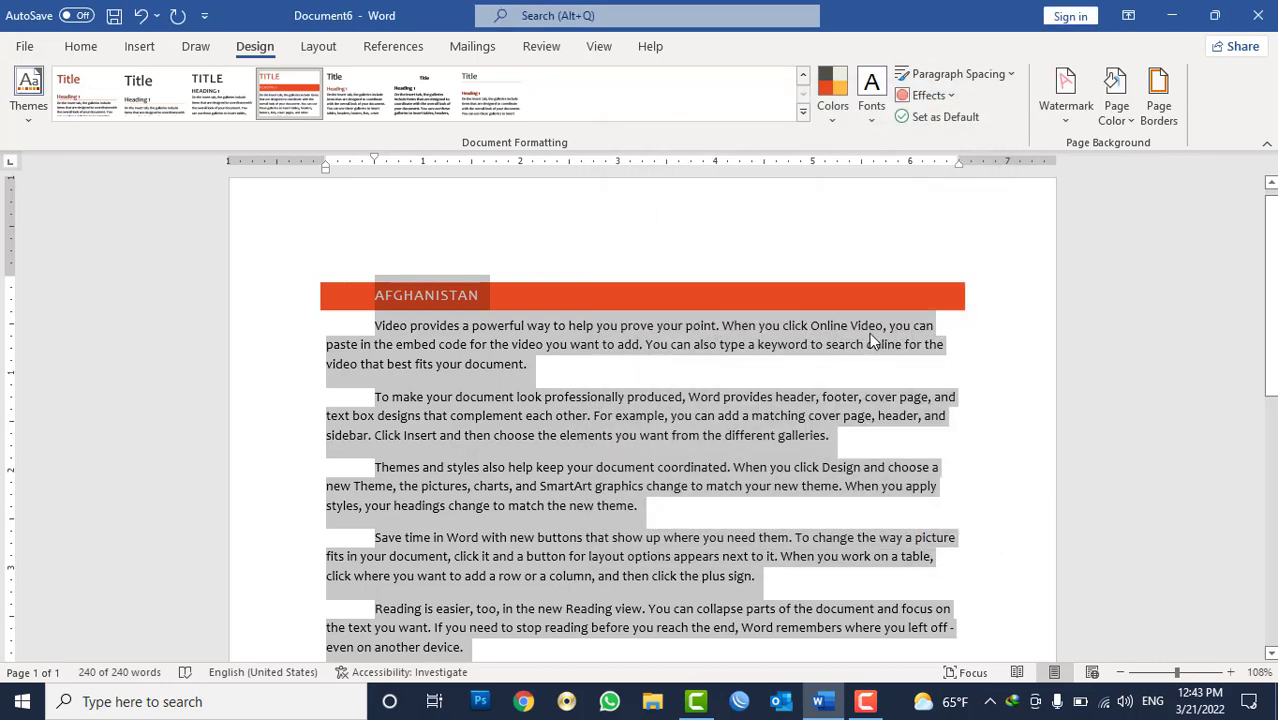
{"action": "left_click", "coordinate": [928, 95]}
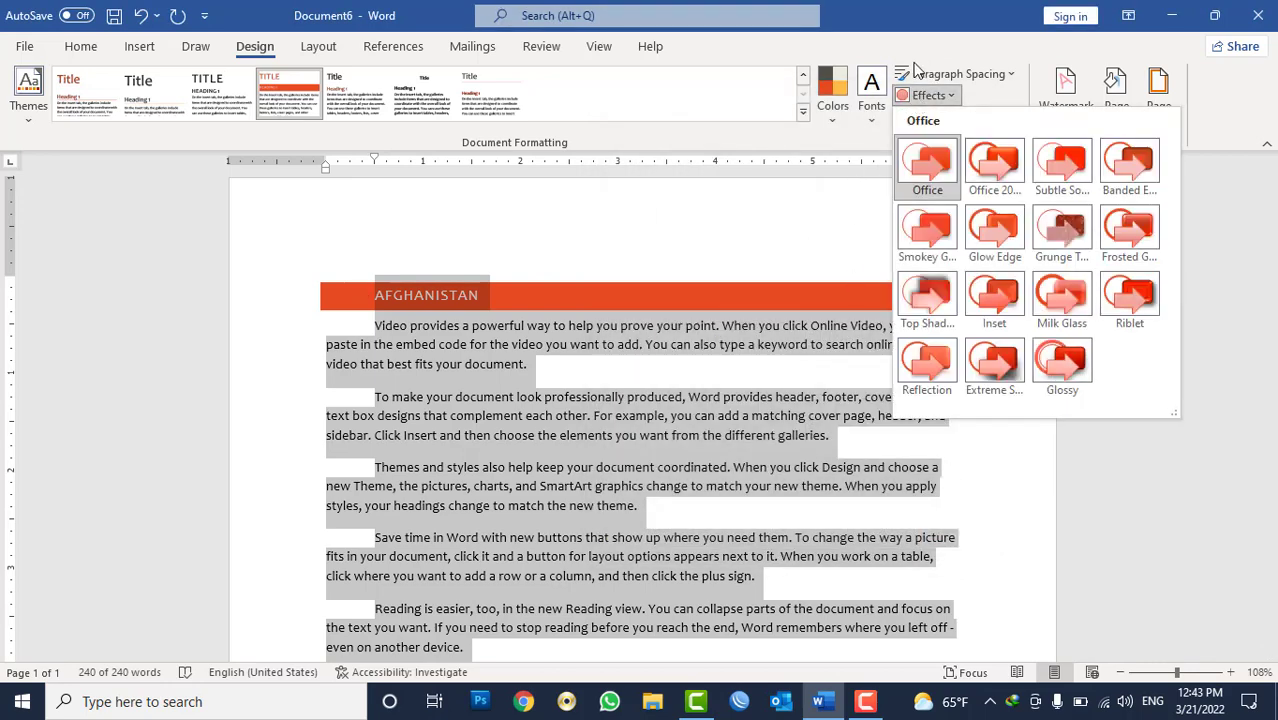
{"action": "left_click", "coordinate": [528, 362]}
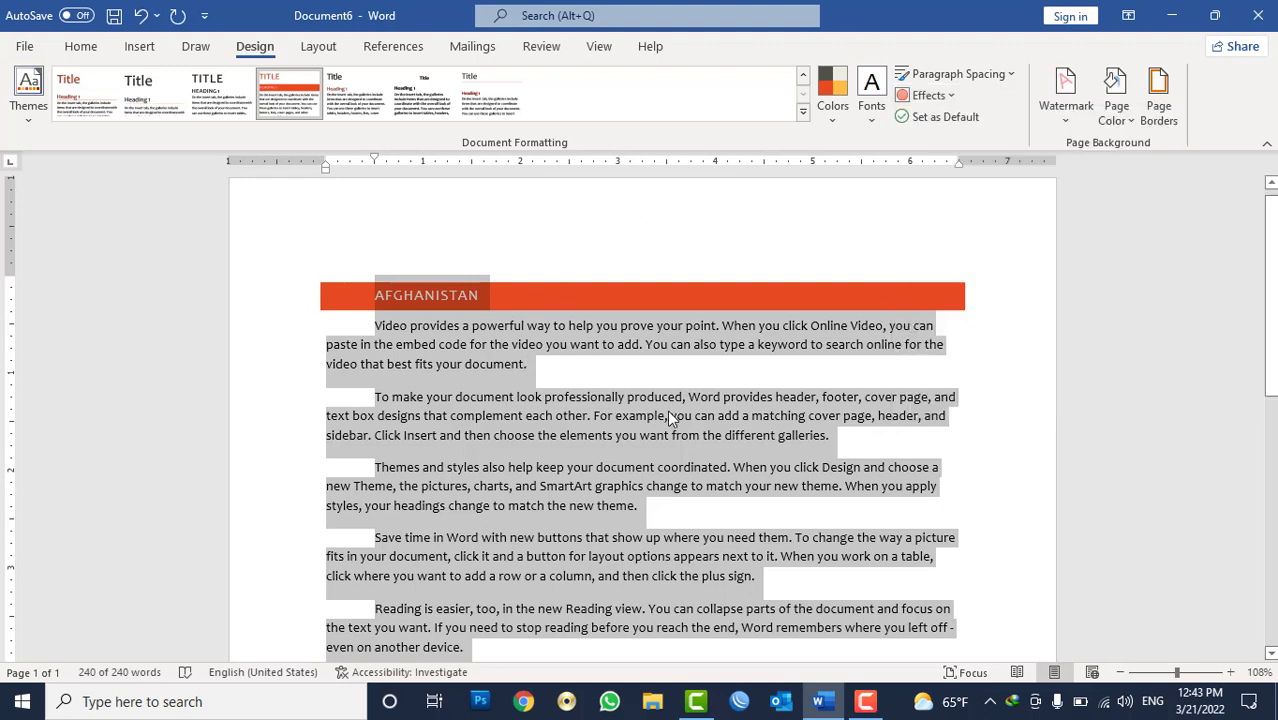
Delete all the document text and close Document6
{"action": "key", "text": "Delete"}
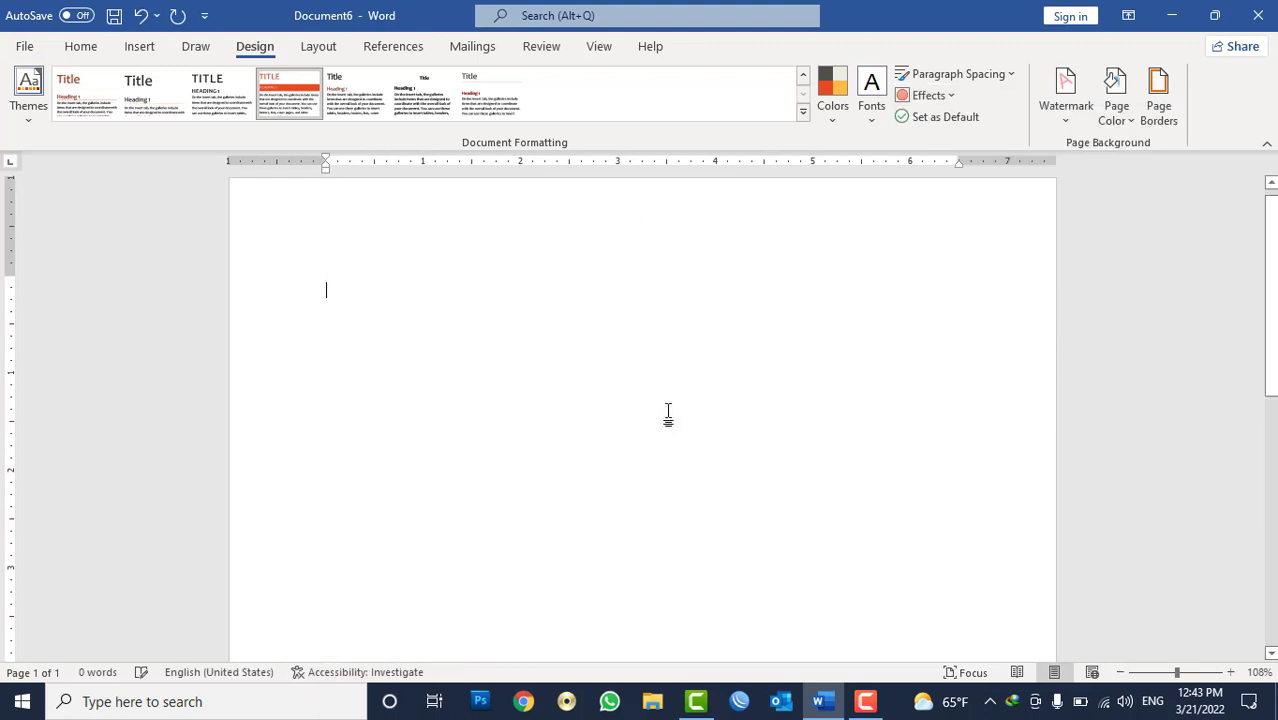
{"action": "left_click", "coordinate": [803, 111]}
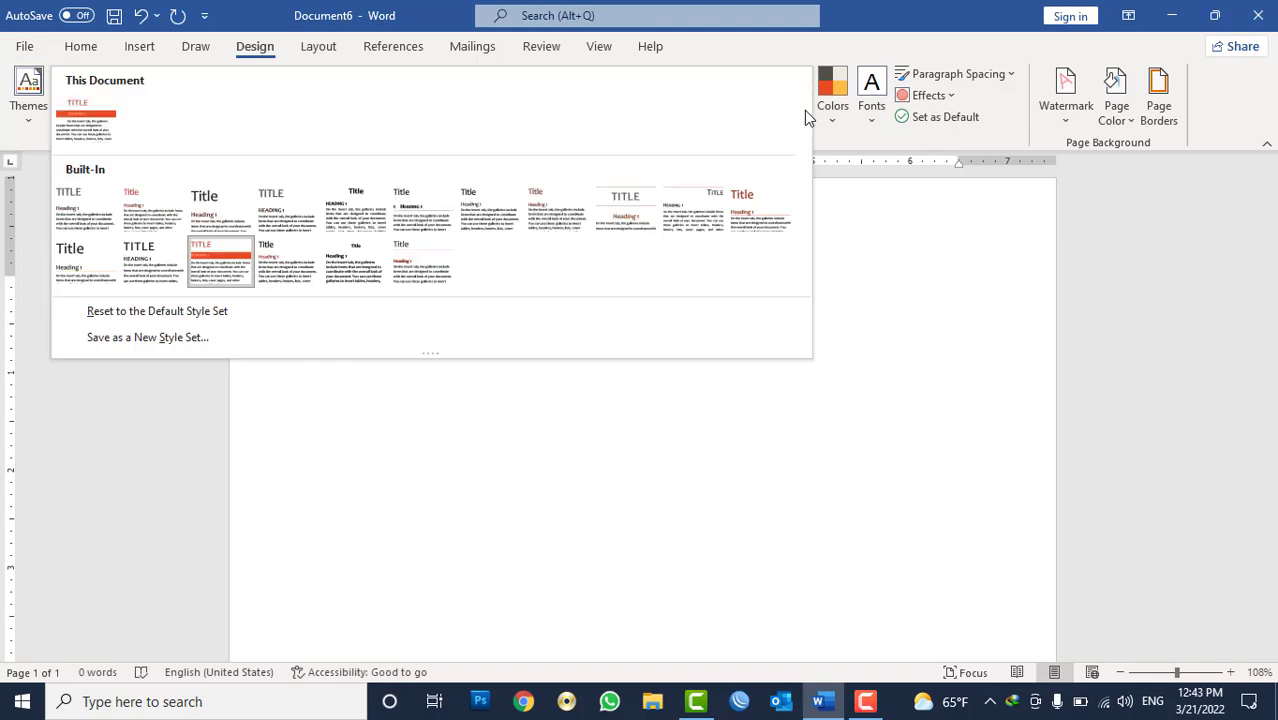
{"action": "left_click", "coordinate": [888, 322]}
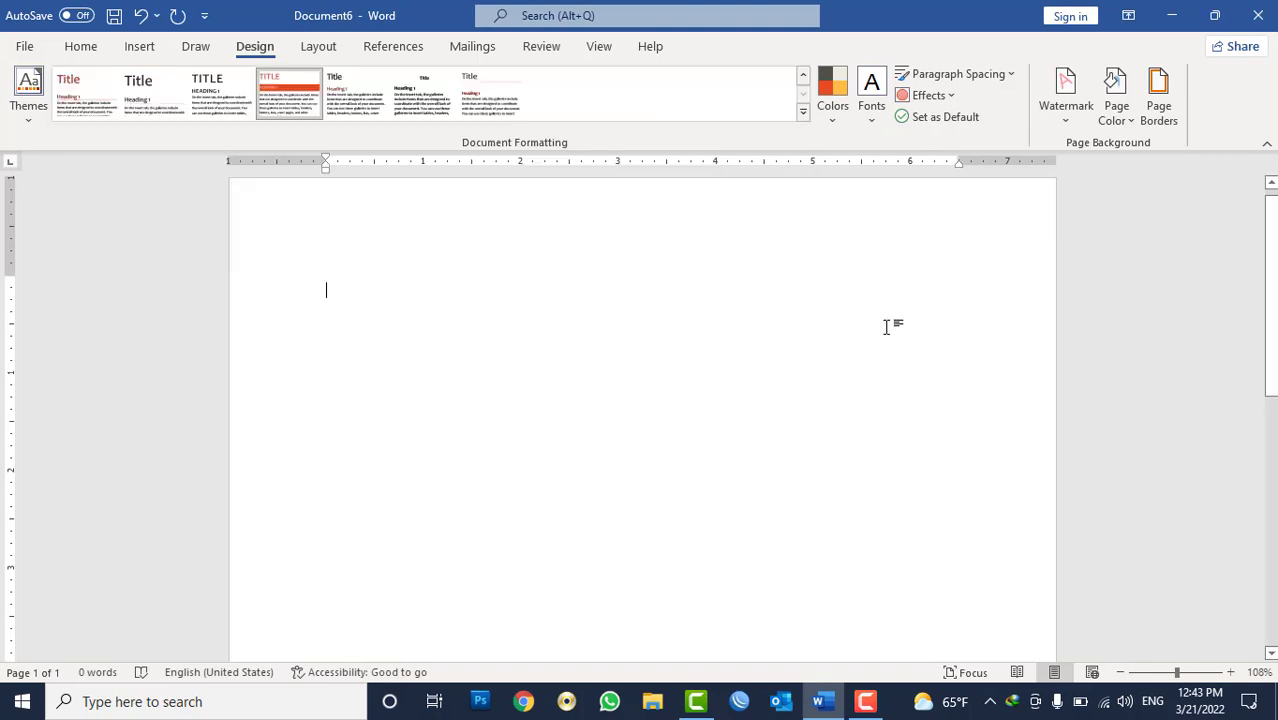
{"action": "key", "text": "ctrl+w"}
Discard Document6's changes, start a new document, and draw a Plus shape on the page
{"action": "key", "text": "n"}
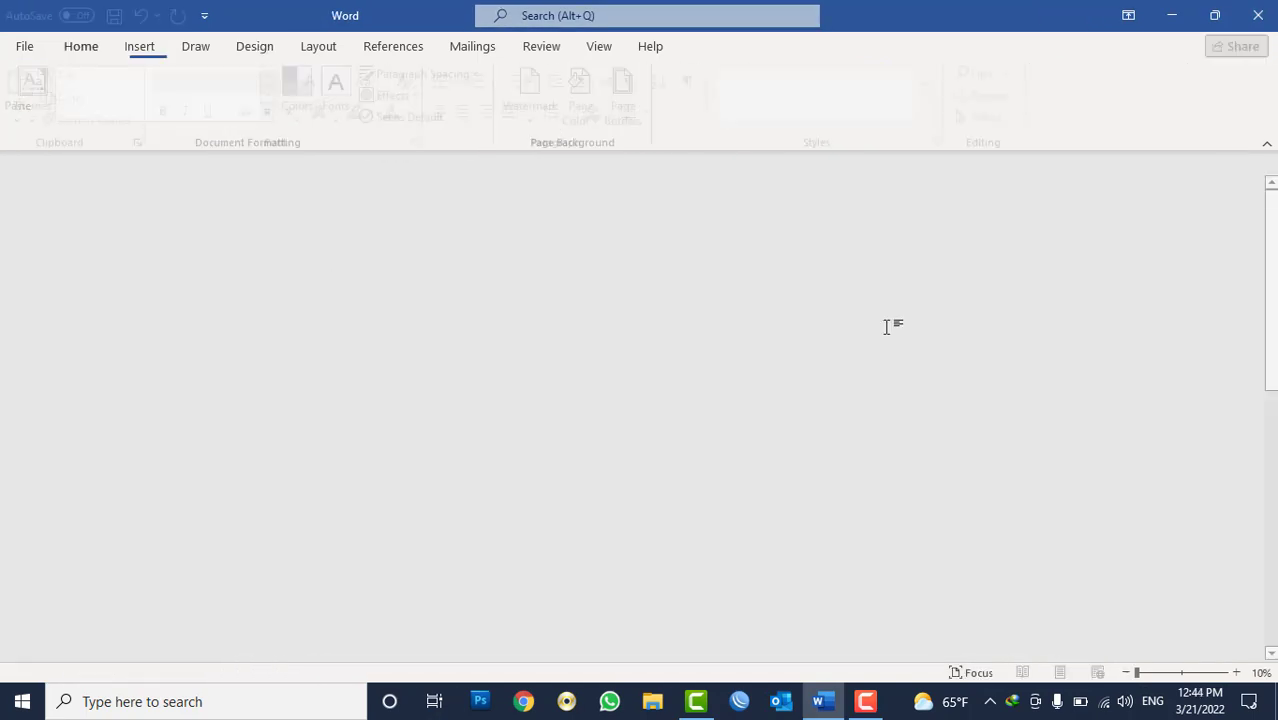
{"action": "key", "text": "ctrl+n"}
{"action": "left_click", "coordinate": [141, 46]}
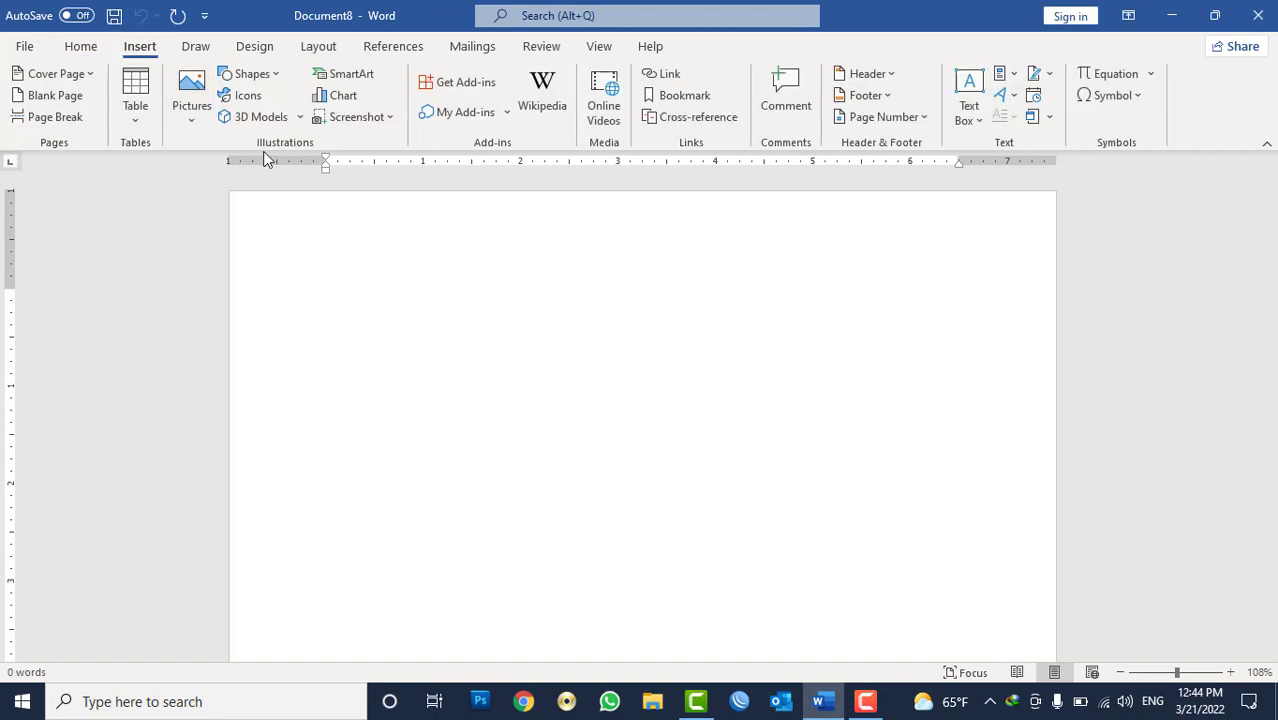
{"action": "left_click", "coordinate": [252, 74]}
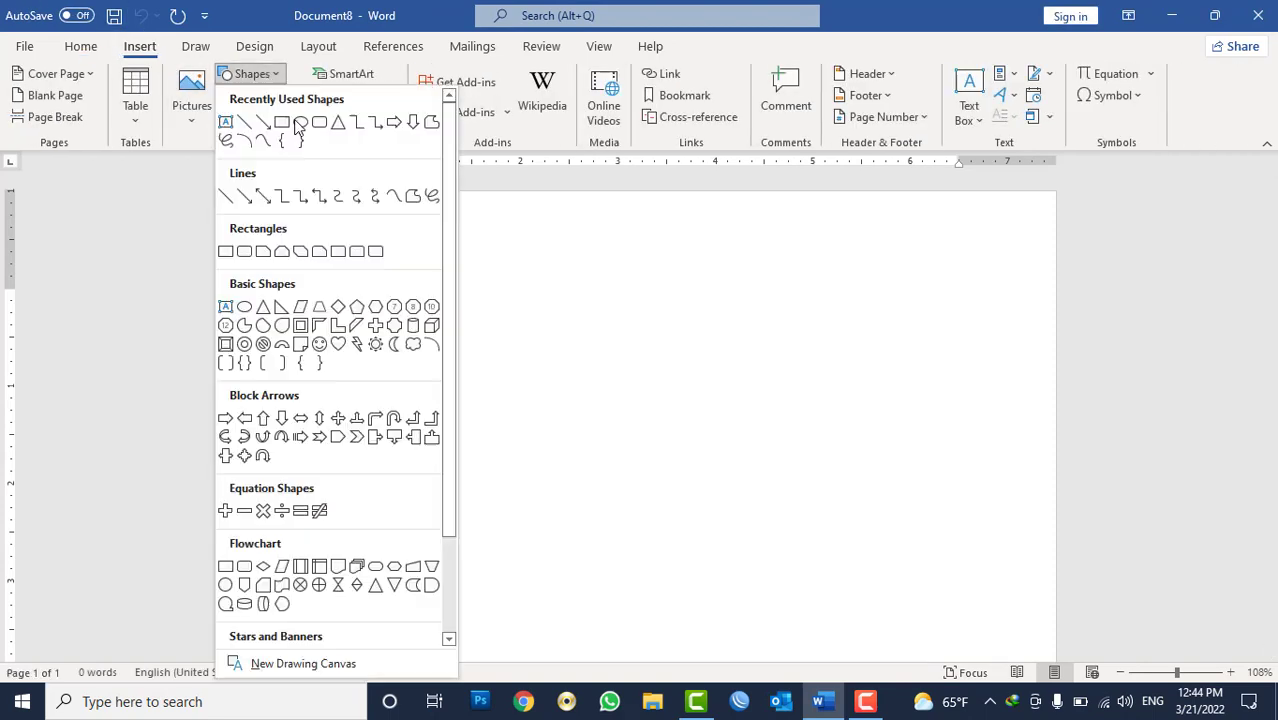
{"action": "left_click", "coordinate": [375, 325]}
{"action": "mouse_move", "coordinate": [419, 317]}
{"action": "left_mouse_down"}
{"action": "mouse_move", "coordinate": [629, 544]}
{"action": "mouse_move", "coordinate": [525, 427]}
{"action": "left_mouse_up"}
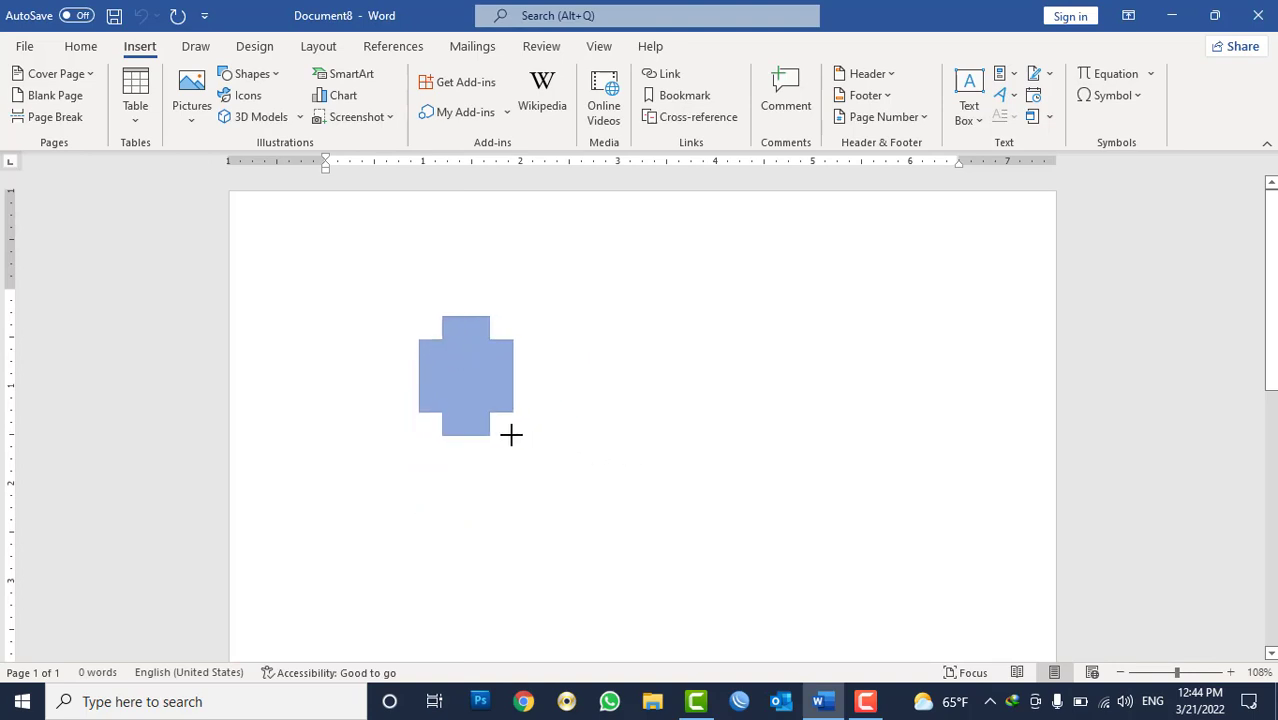
Finish sizing the plus shape, backing out of an accidental edit-points mode
{"action": "left_click_drag", "start_coordinate": [525, 427], "coordinate": [530, 419]}
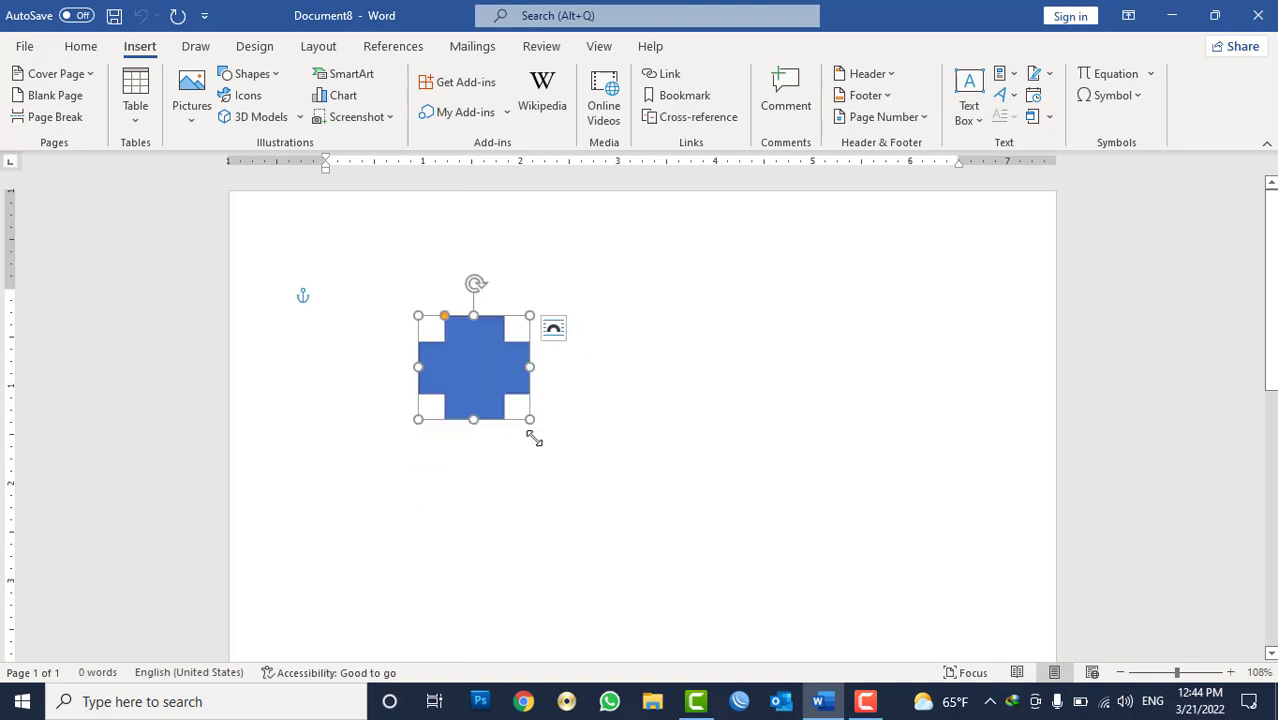
{"action": "right_click", "coordinate": [509, 377]}
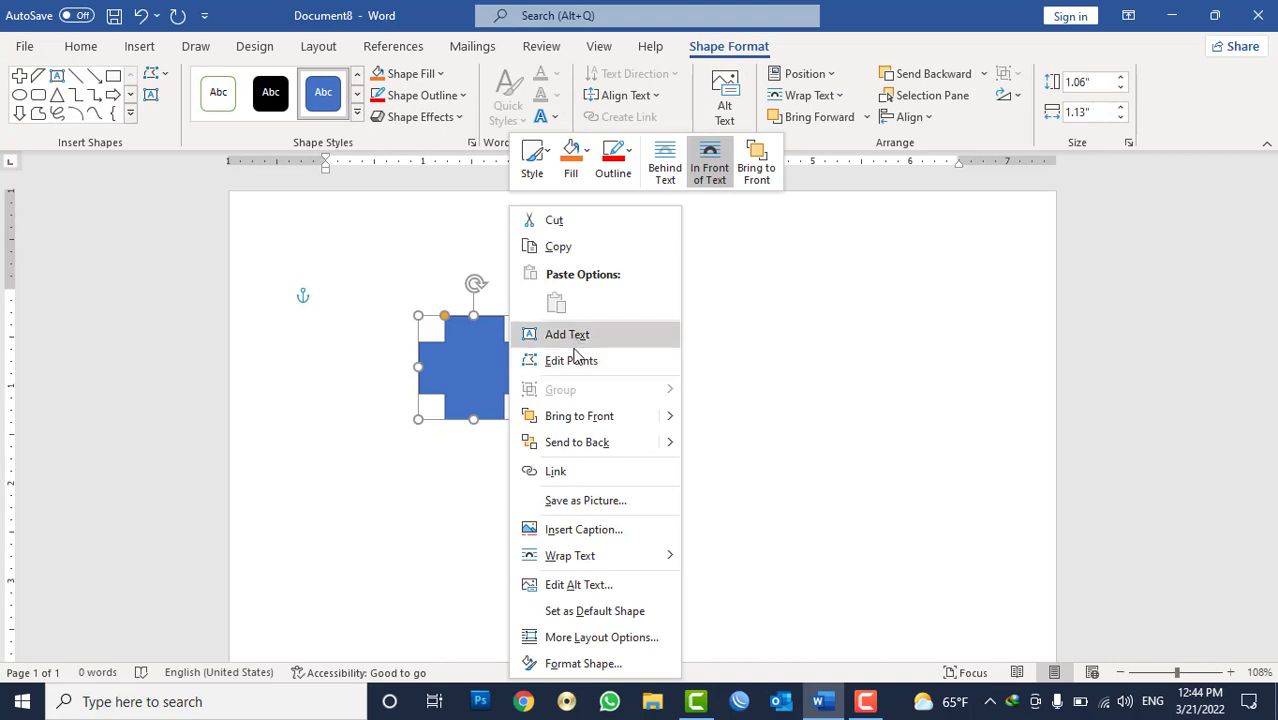
{"action": "left_click", "coordinate": [571, 358]}
{"action": "key", "text": "Escape"}
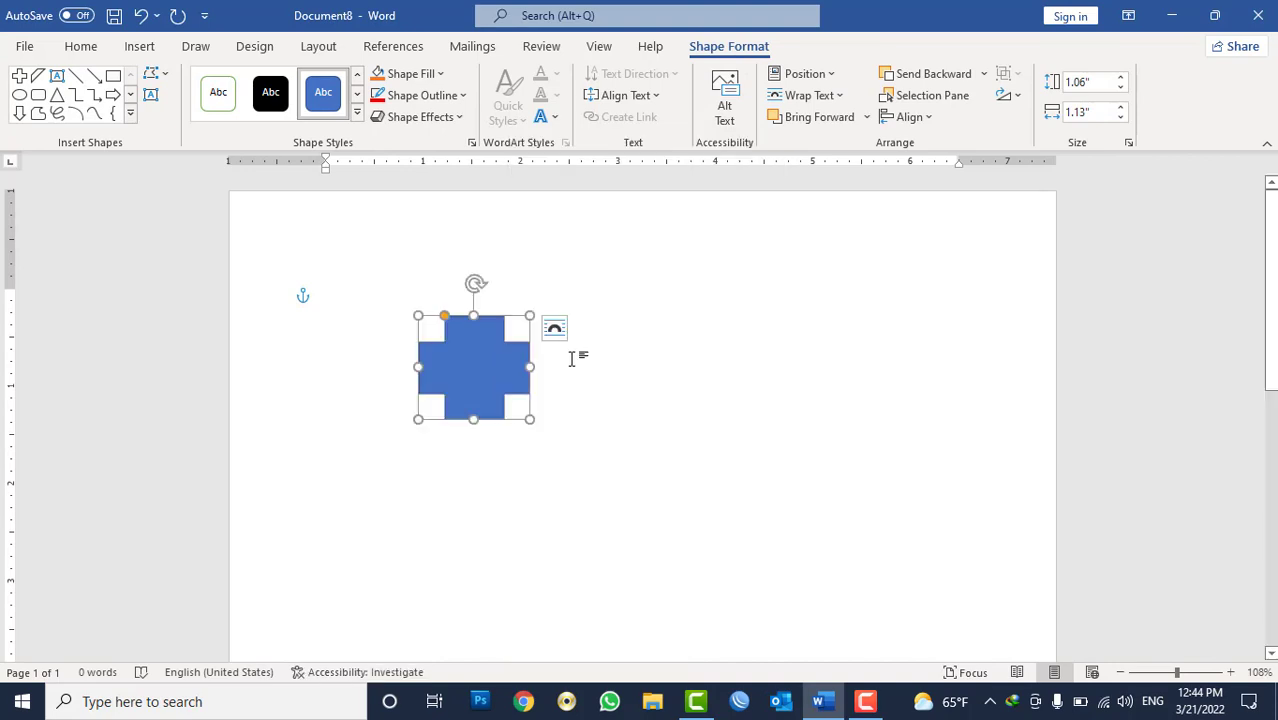
Add the text HIK inside the plus shape and enlarge its font
{"action": "right_click", "coordinate": [465, 375]}
{"action": "left_click", "coordinate": [533, 333]}
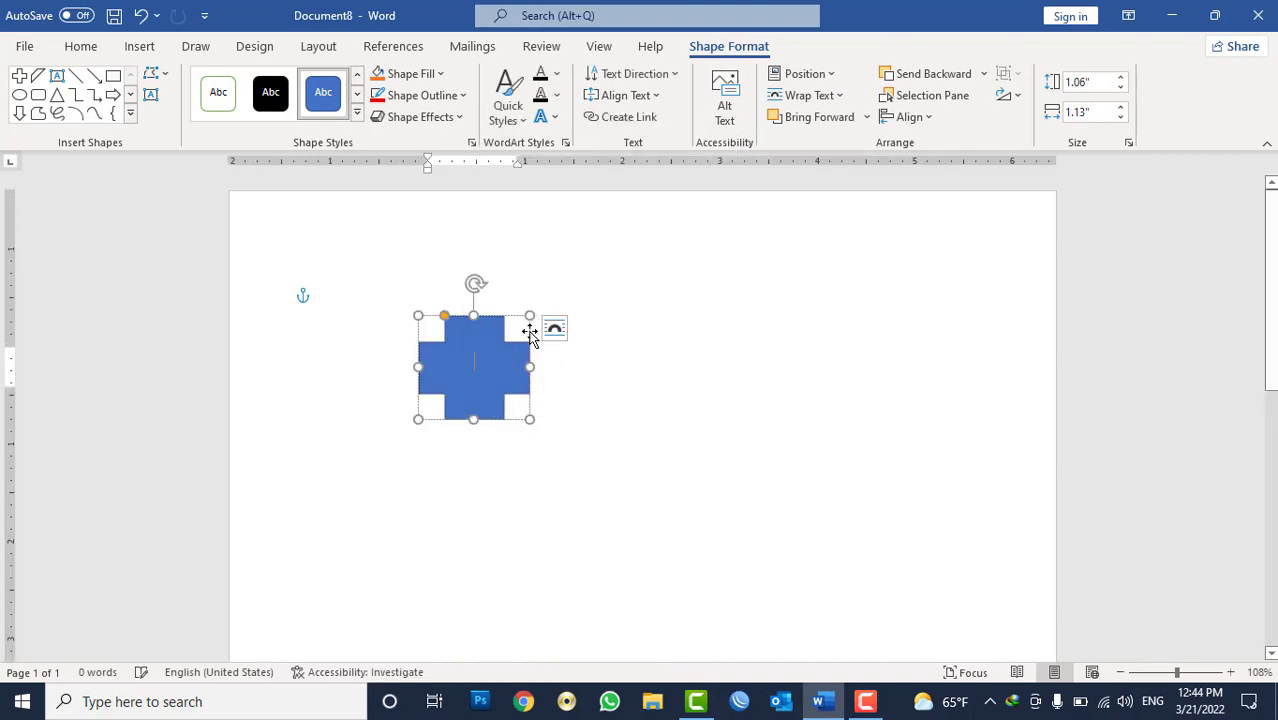
{"action": "type", "text": "HIK"}
{"action": "key", "text": "ctrl+a"}
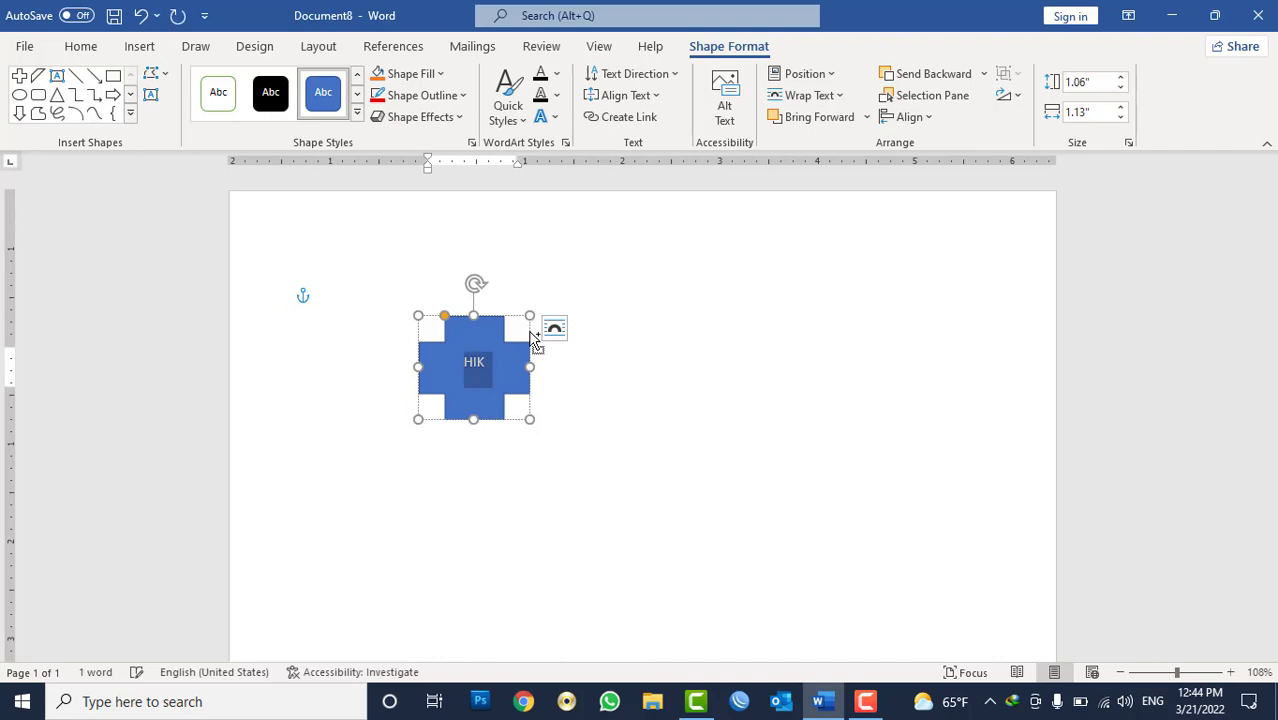
{"action": "key", "text": "ctrl+bracketright"}
{"action": "key", "text": "ctrl+bracketright"}
{"action": "key", "text": "ctrl+bracketright"}
{"action": "key", "text": "ctrl+bracketright"}
{"action": "key", "text": "ctrl+bracketright"}
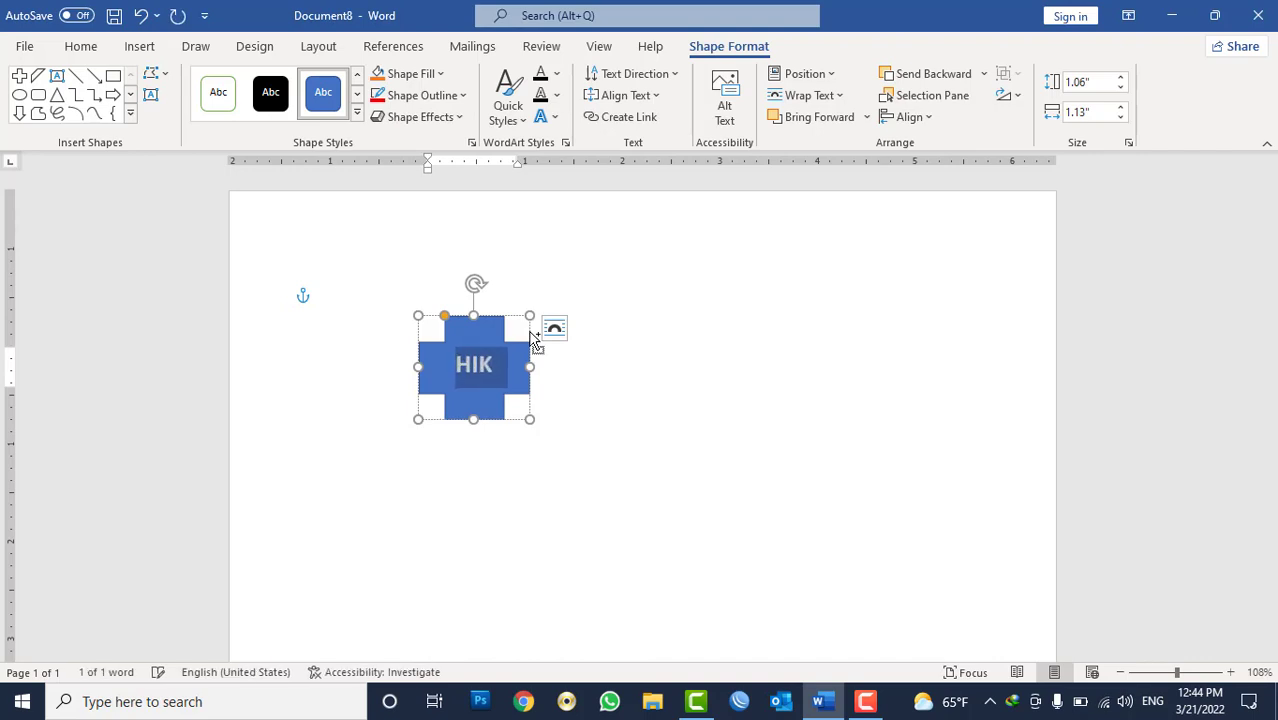
{"action": "left_click", "coordinate": [530, 333]}
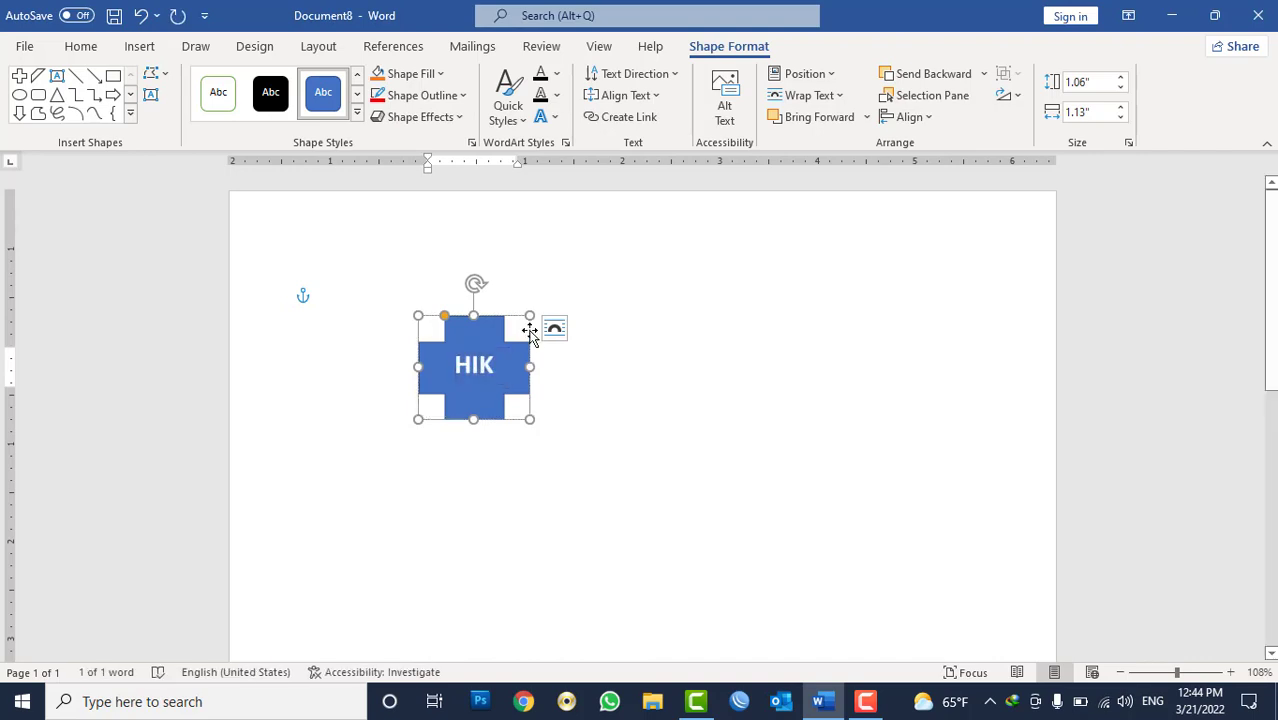
Apply the Glossy theme effects, then remove the HIK plus shape leaving an empty page
{"action": "left_click", "coordinate": [262, 50]}
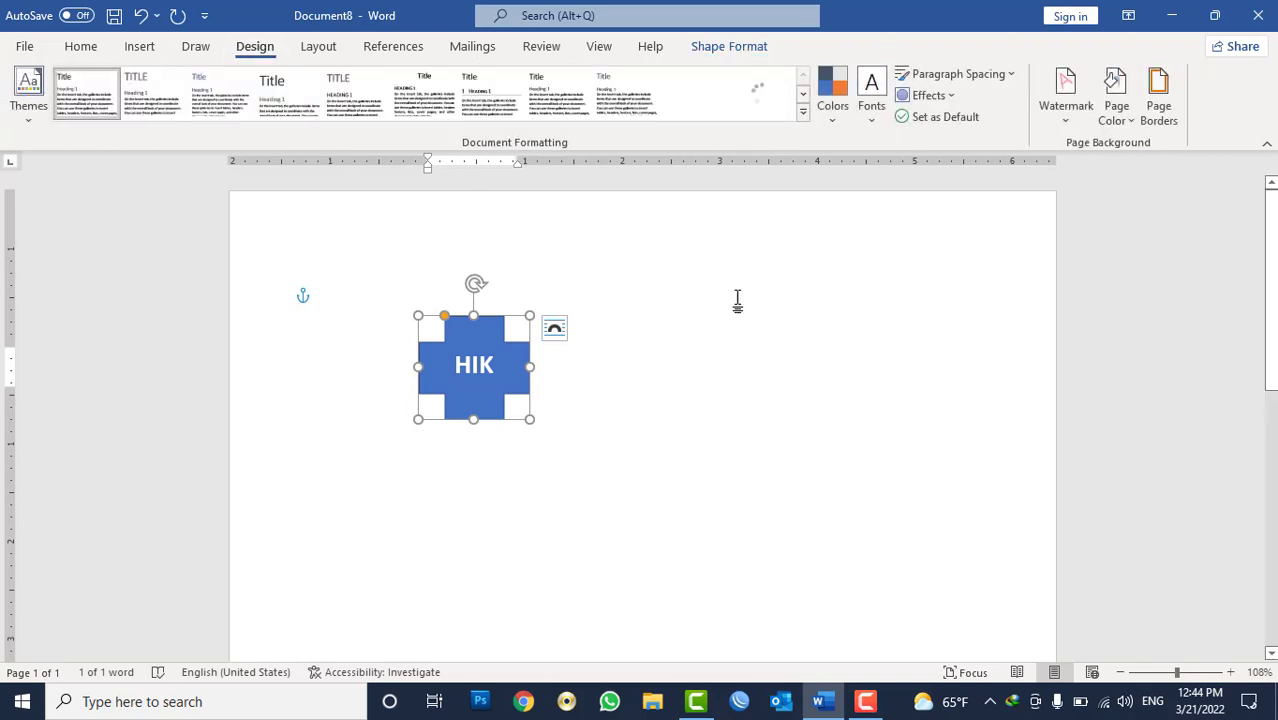
{"action": "left_click", "coordinate": [935, 96]}
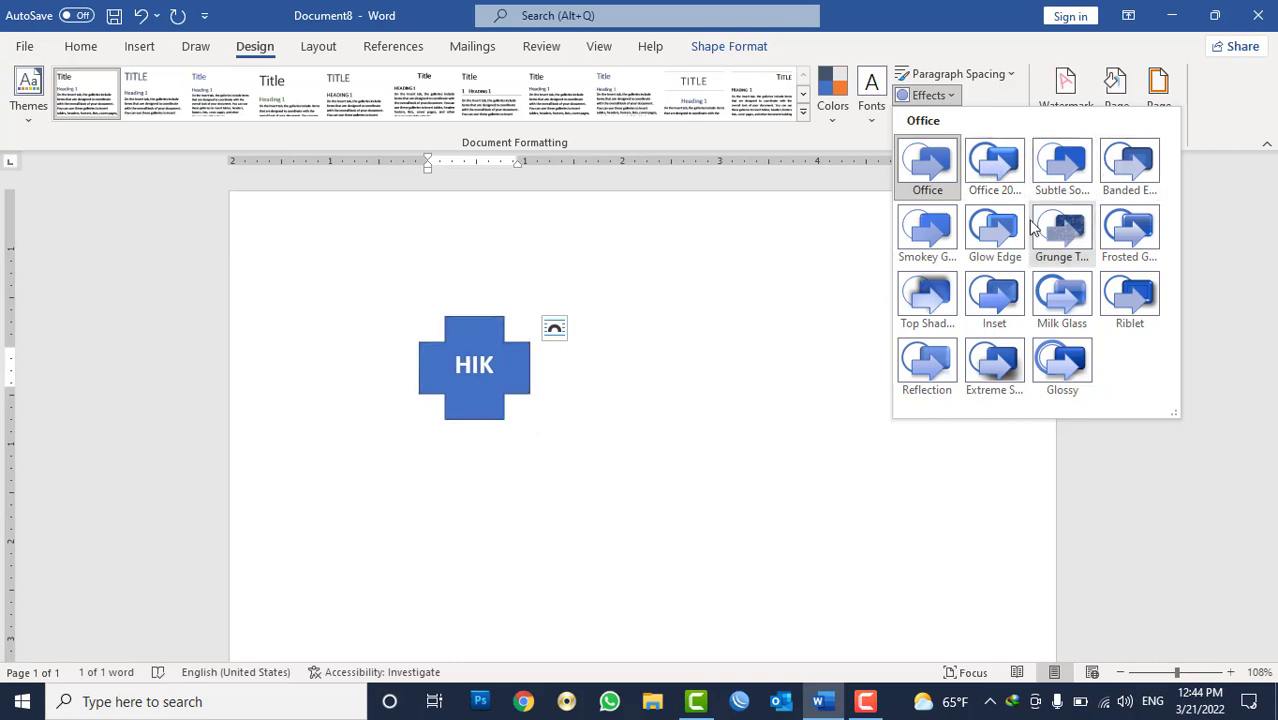
{"action": "left_click", "coordinate": [1051, 368]}
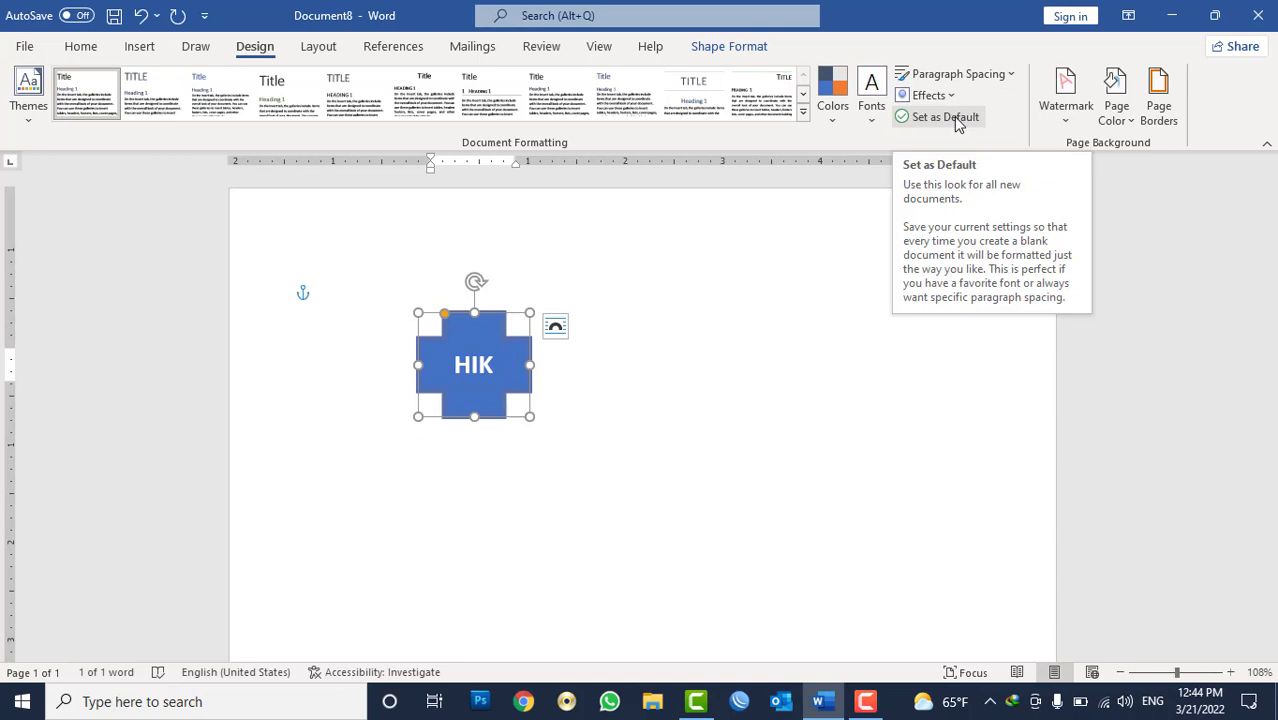
{"action": "left_click", "coordinate": [583, 500]}
{"action": "key", "text": "ctrl+z"}
{"action": "key", "text": "ctrl+z"}
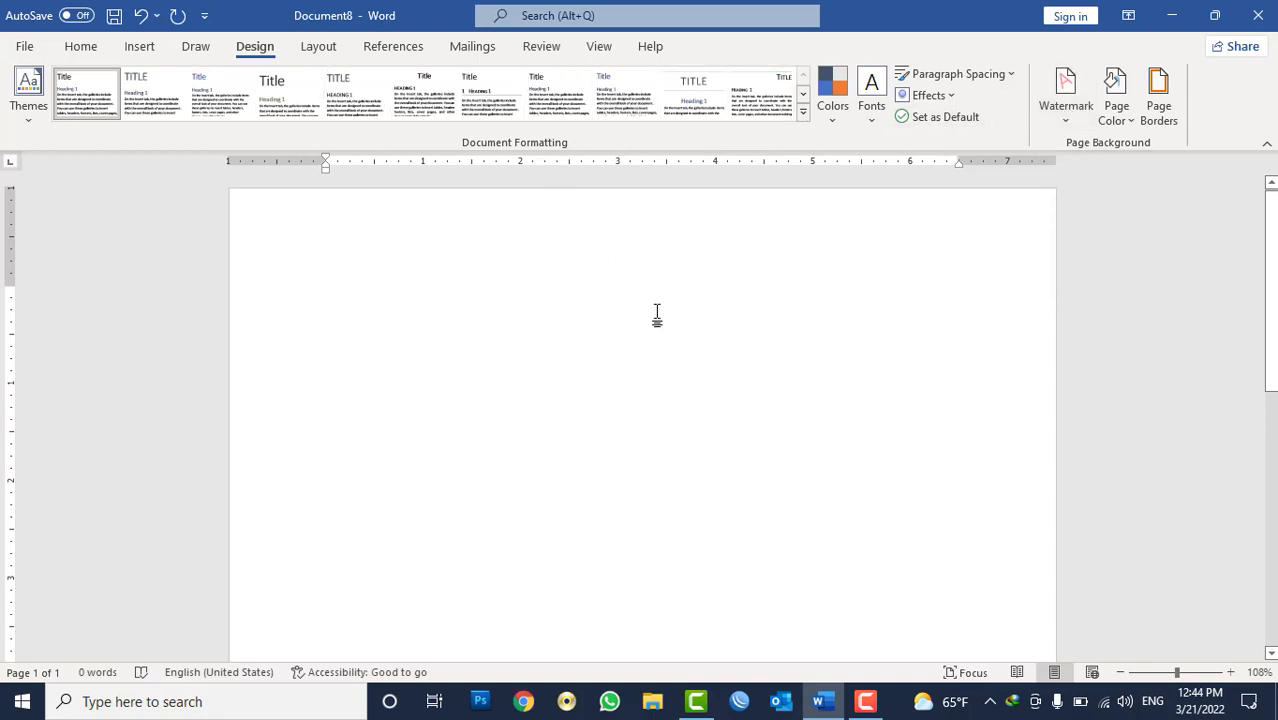
Generate ten pages of sample paragraphs with =rand(111) and justify all of the text
{"action": "type", "text": "=rand(111"}
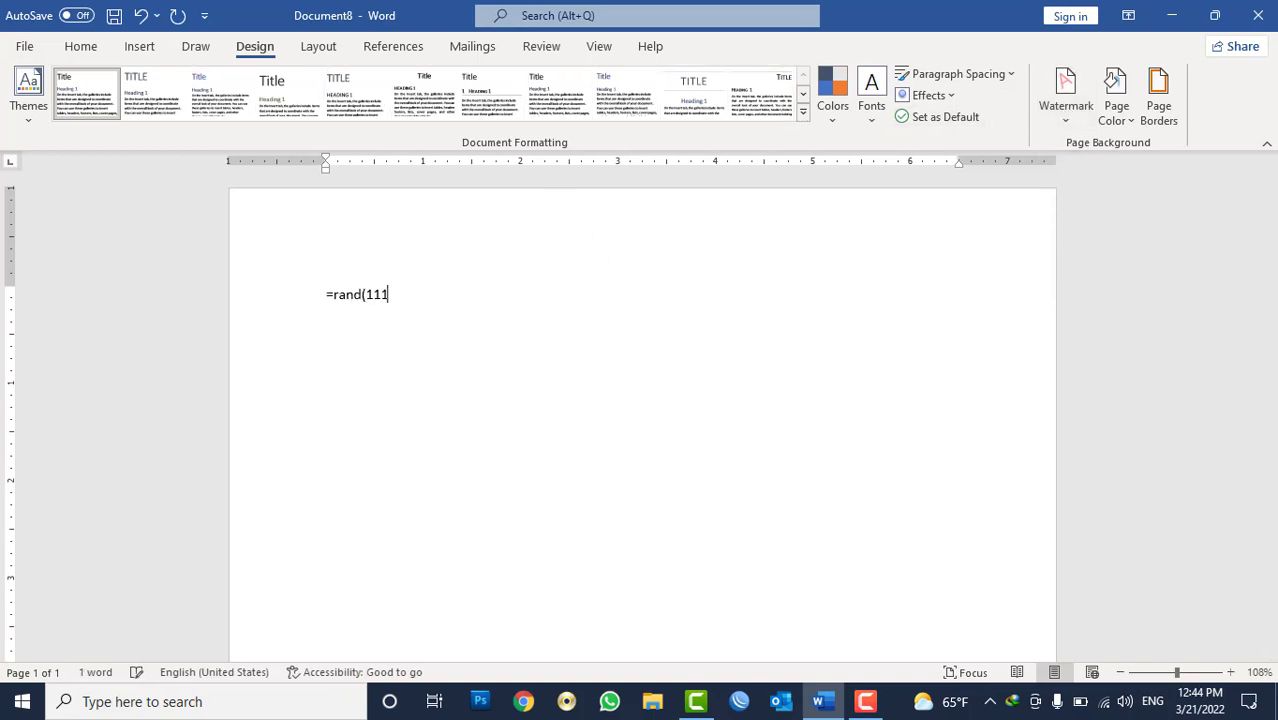
{"action": "type", "text": ")"}
{"action": "key", "text": "Return"}
{"action": "key", "text": "ctrl+a"}
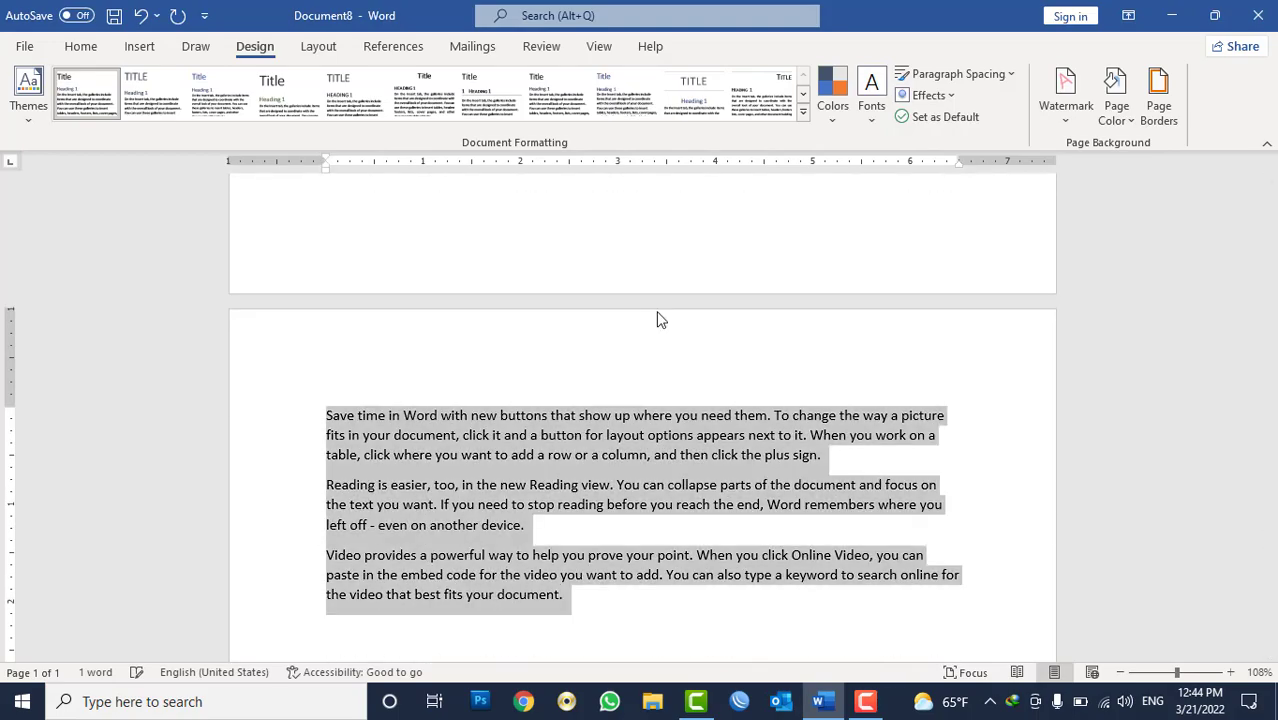
{"action": "left_click", "coordinate": [82, 47]}
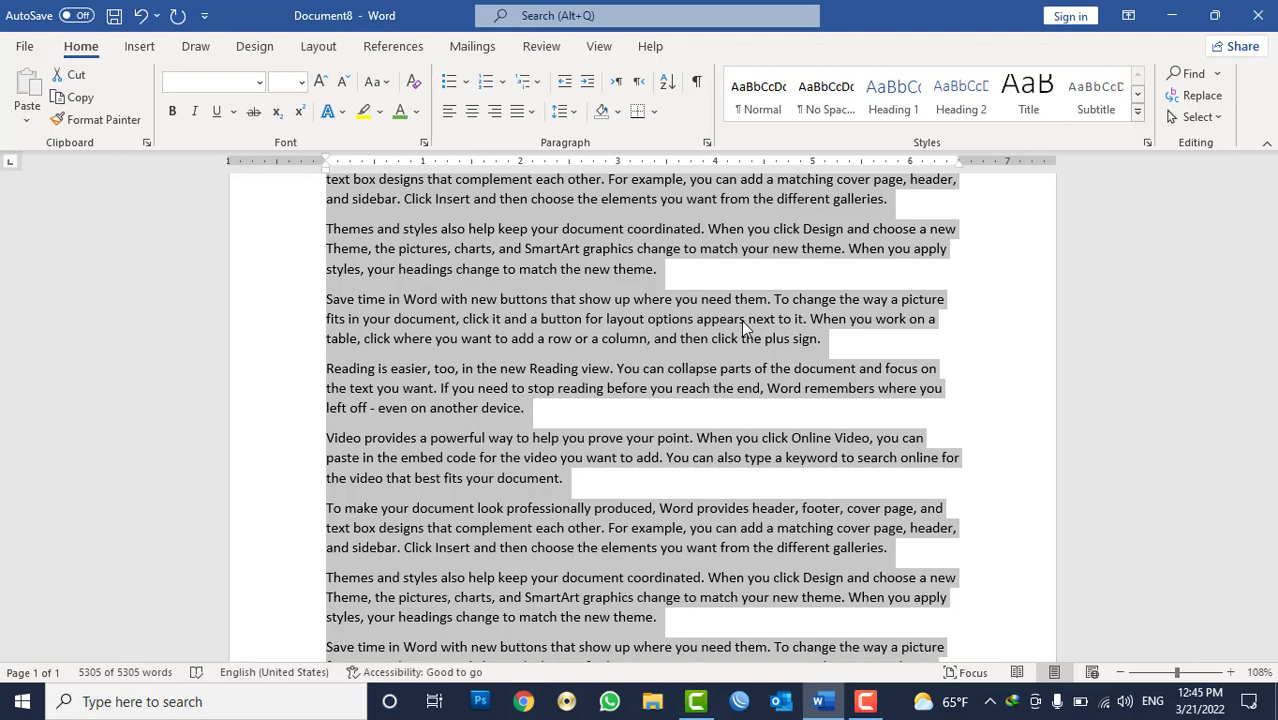
{"action": "left_click", "coordinate": [531, 111]}
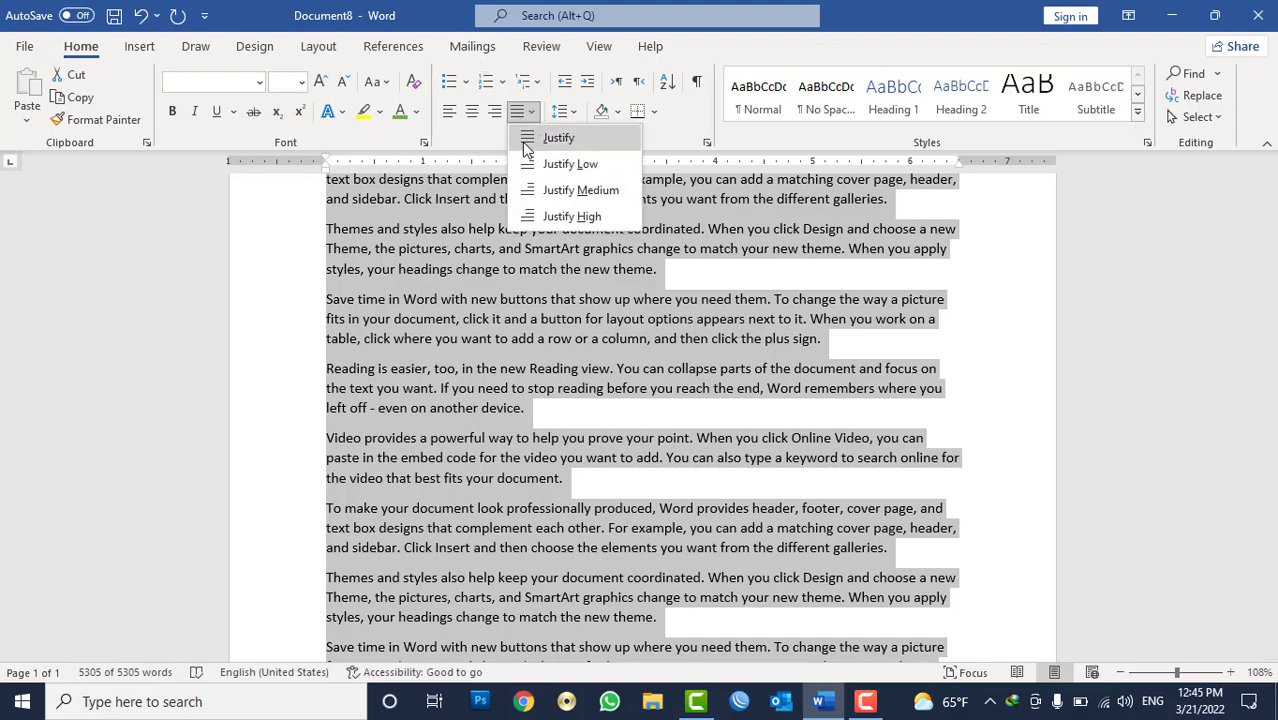
{"action": "left_click", "coordinate": [558, 138]}
{"action": "scroll", "coordinate": [1155, 305], "scroll_direction": "down", "scroll_amount": 5}
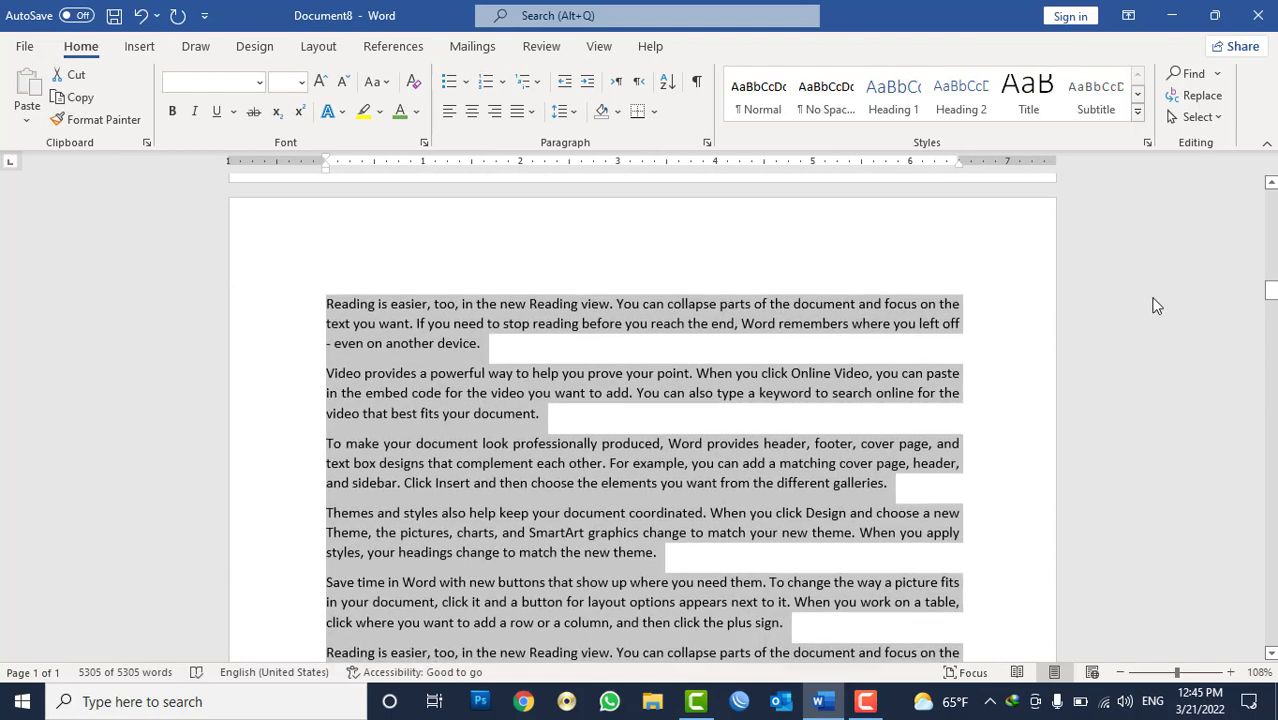
{"action": "scroll", "coordinate": [1155, 305], "scroll_direction": "up", "scroll_amount": 3}
{"action": "scroll", "coordinate": [1155, 305], "scroll_direction": "up", "scroll_amount": 2}
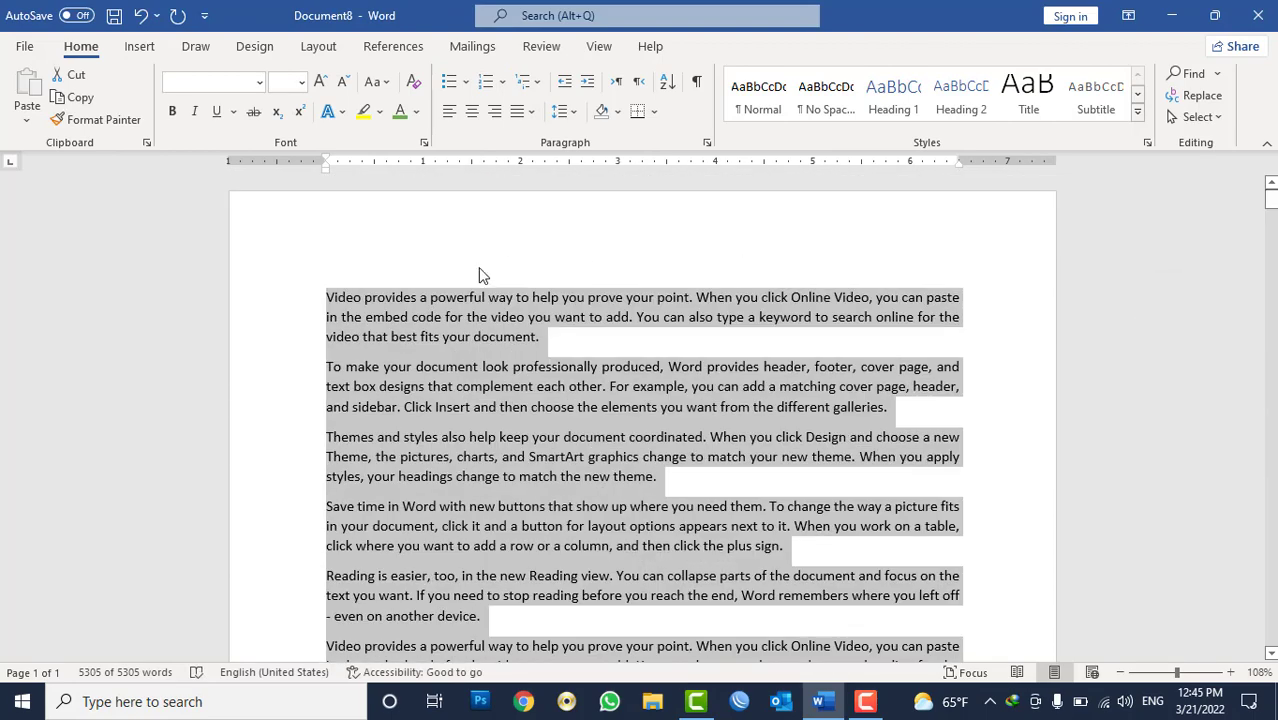
Add a new first line with the title 'Basic Fundamental of Computer'
{"action": "left_click", "coordinate": [328, 297]}
{"action": "key", "text": "Return"}
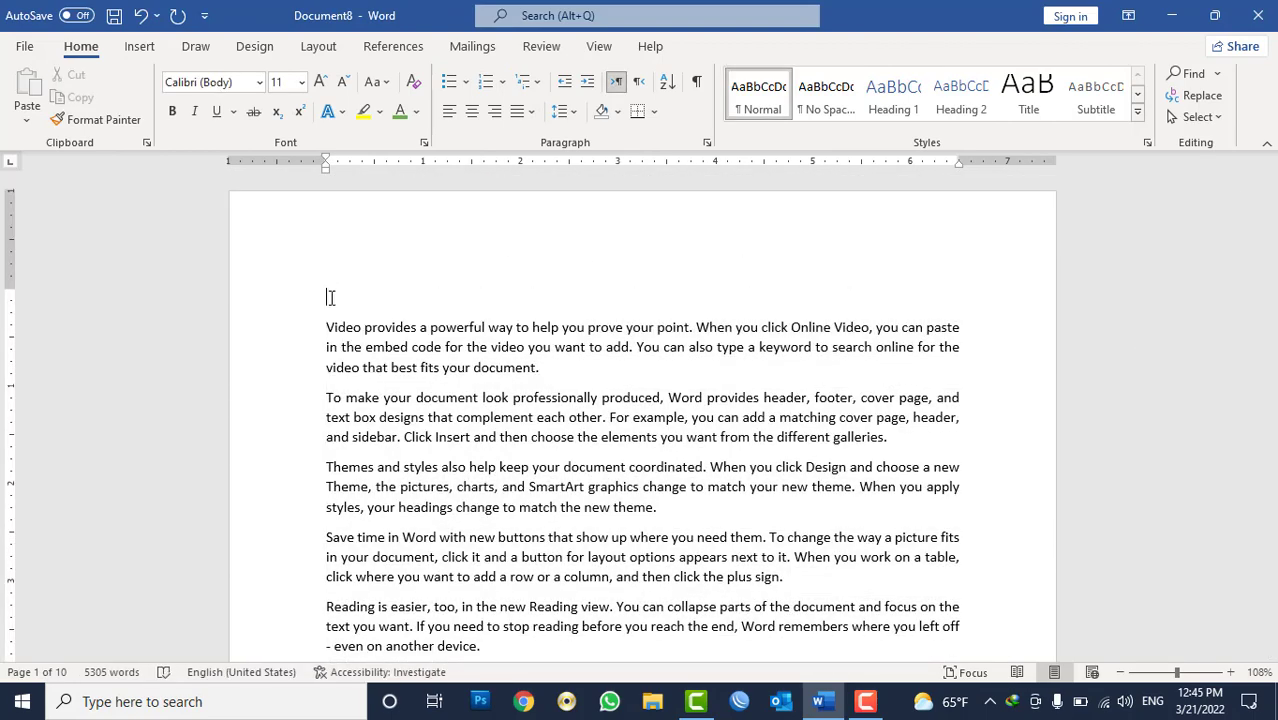
{"action": "type", "text": "Bas"}
{"action": "type", "text": "FUndamental of"}
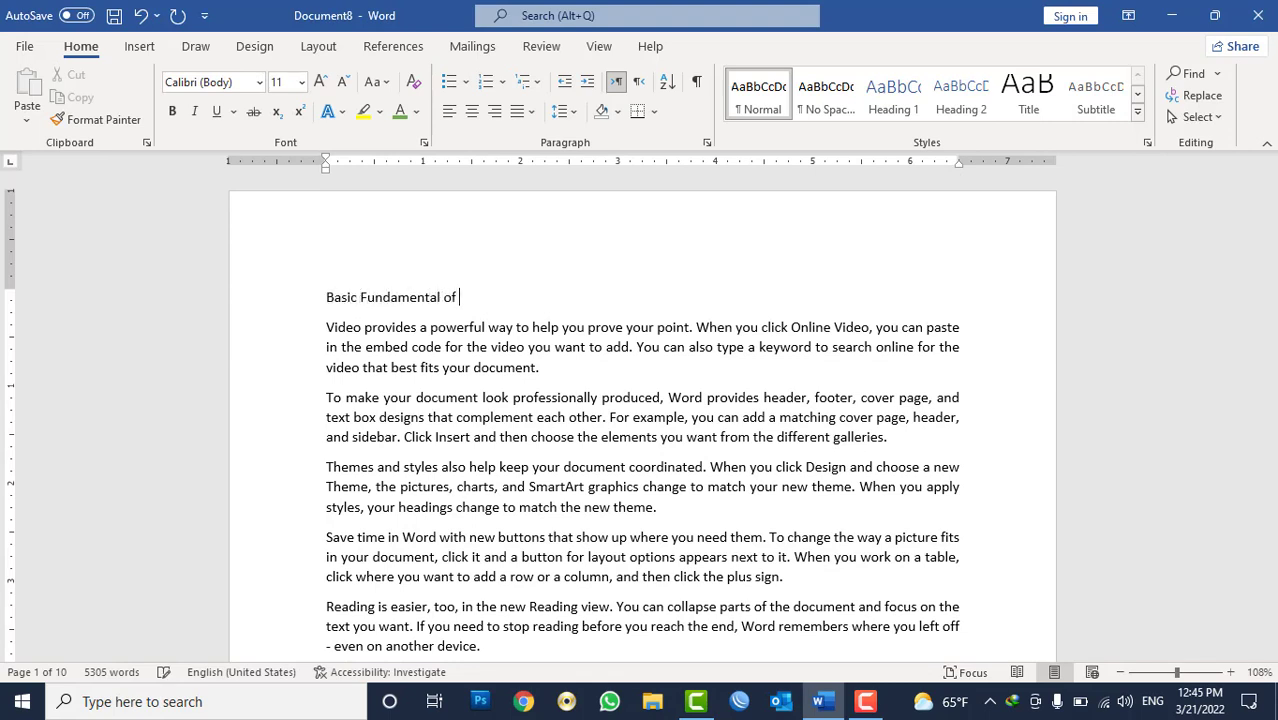
{"action": "type", "text": "Computer"}
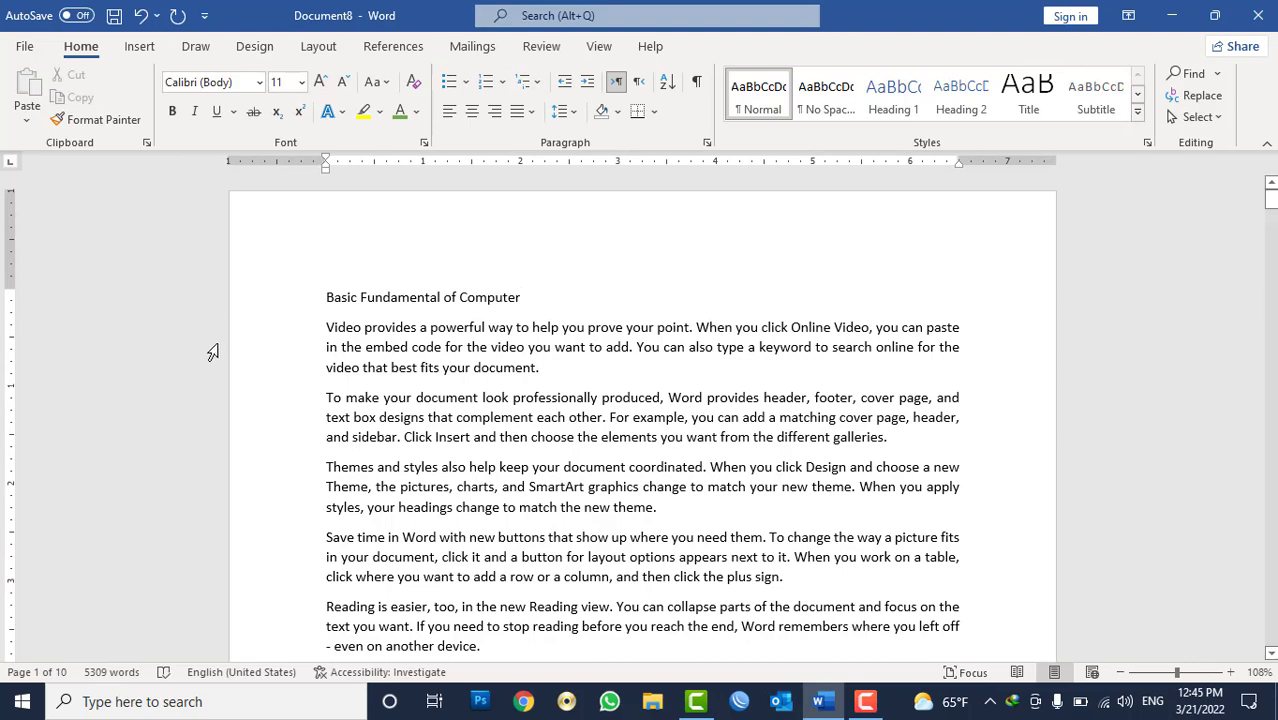
Make the title bold and enlarge it to 21 pt
{"action": "triple_click", "coordinate": [417, 297]}
{"action": "key", "text": "ctrl+b"}
{"action": "key", "text": "ctrl+bracketright"}
{"action": "key", "text": "ctrl+bracketright"}
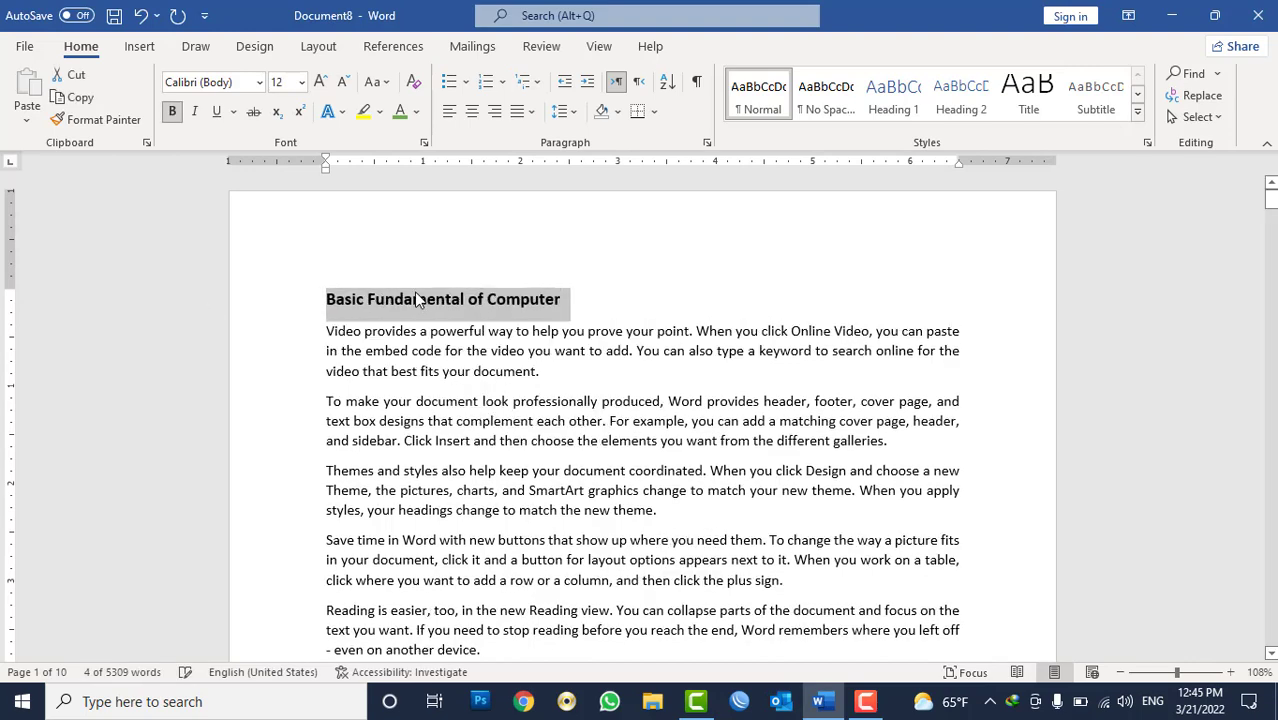
{"action": "key", "text": "ctrl+bracketright"}
{"action": "key", "text": "ctrl+bracketright"}
{"action": "key", "text": "ctrl+bracketright"}
{"action": "key", "text": "ctrl+bracketright"}
{"action": "key", "text": "ctrl+bracketright"}
{"action": "key", "text": "ctrl+bracketright"}
{"action": "key", "text": "ctrl+bracketright"}
{"action": "key", "text": "ctrl+bracketright"}
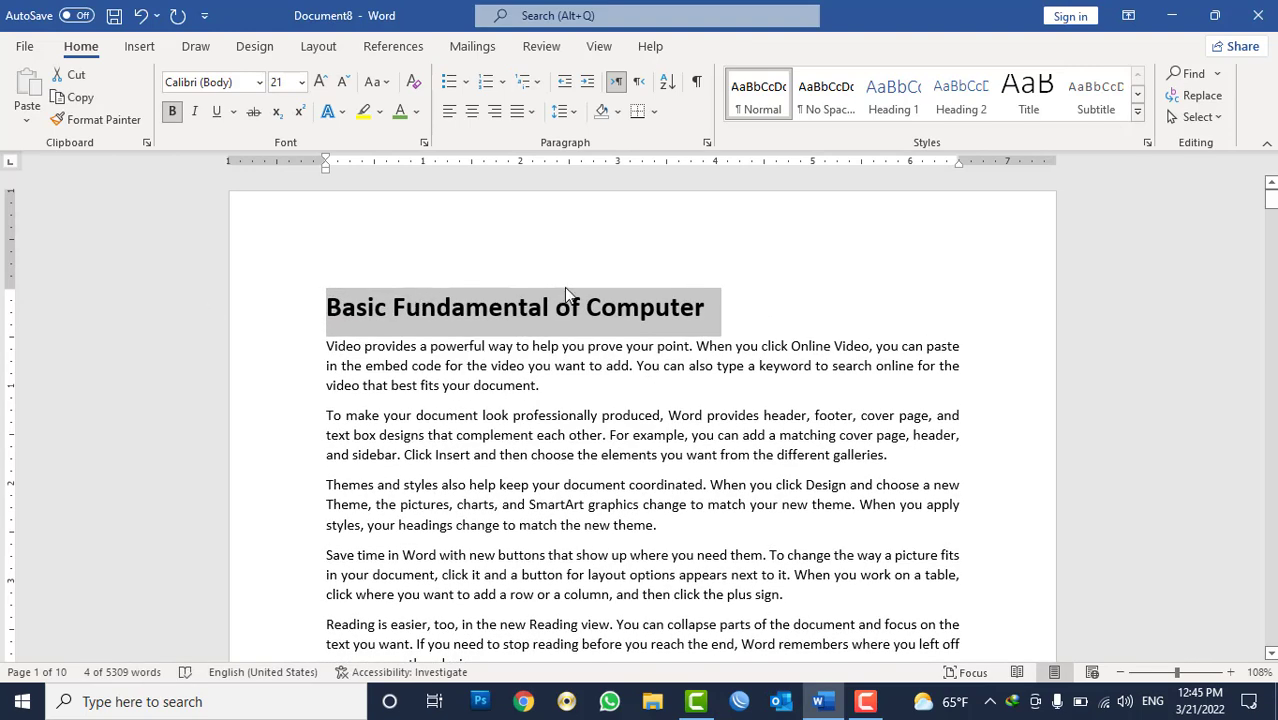
{"action": "left_click", "coordinate": [587, 378]}
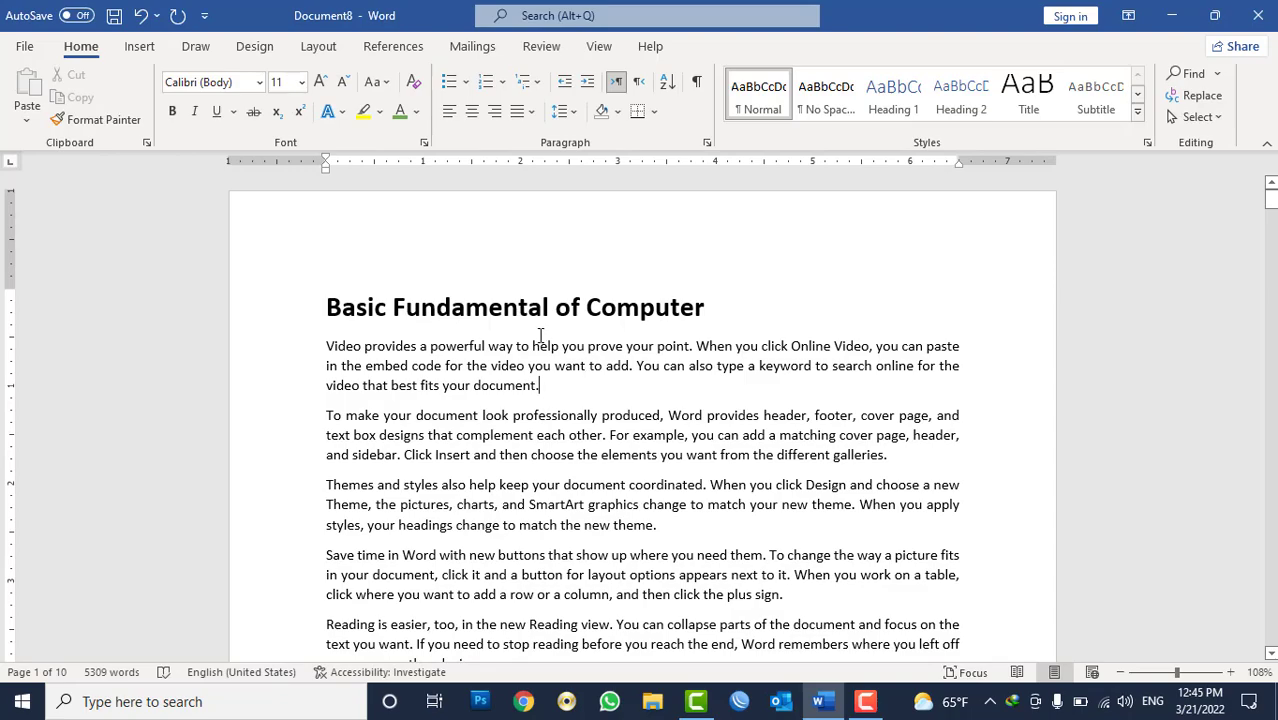
Review the document, then bring up the Design tab's page background options
{"action": "scroll", "coordinate": [540, 336], "scroll_direction": "down", "scroll_amount": 1}
{"action": "scroll", "coordinate": [542, 340], "scroll_direction": "down", "scroll_amount": 6}
{"action": "scroll", "coordinate": [544, 344], "scroll_direction": "down", "scroll_amount": 5}
{"action": "scroll", "coordinate": [546, 347], "scroll_direction": "down", "scroll_amount": 2}
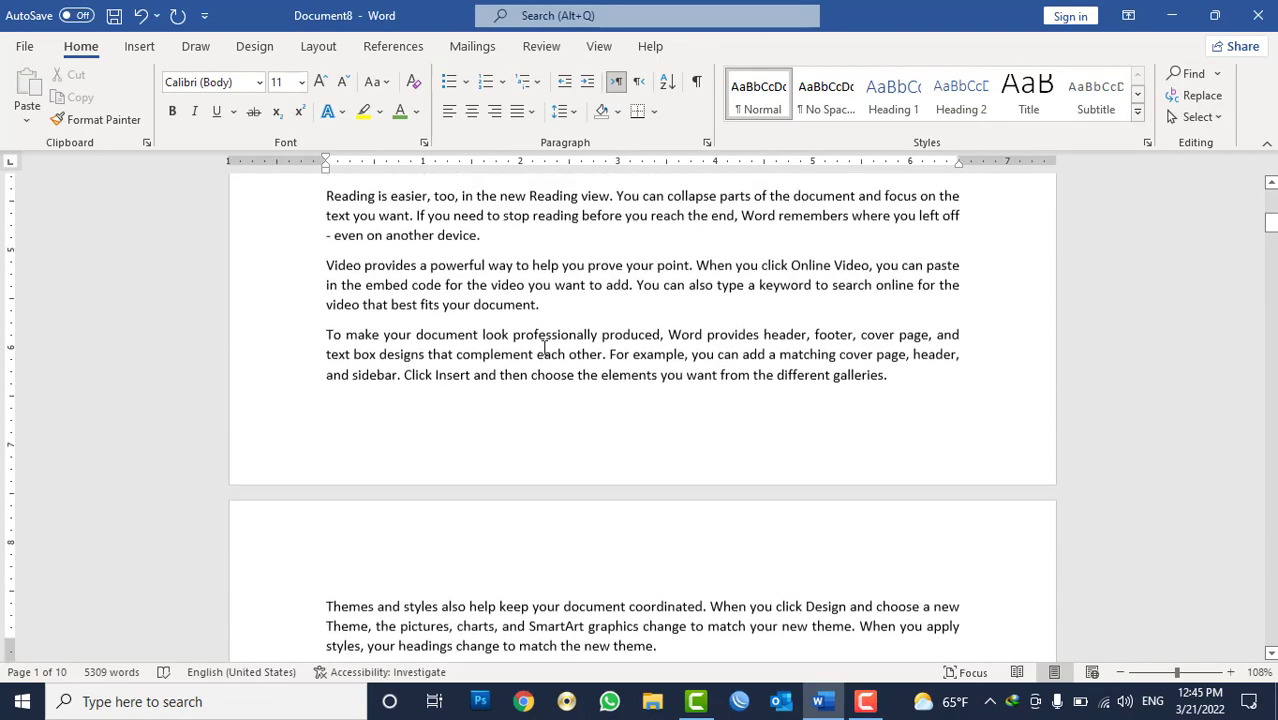
{"action": "scroll", "coordinate": [545, 345], "scroll_direction": "up", "scroll_amount": 7}
{"action": "scroll", "coordinate": [545, 347], "scroll_direction": "up", "scroll_amount": 7}
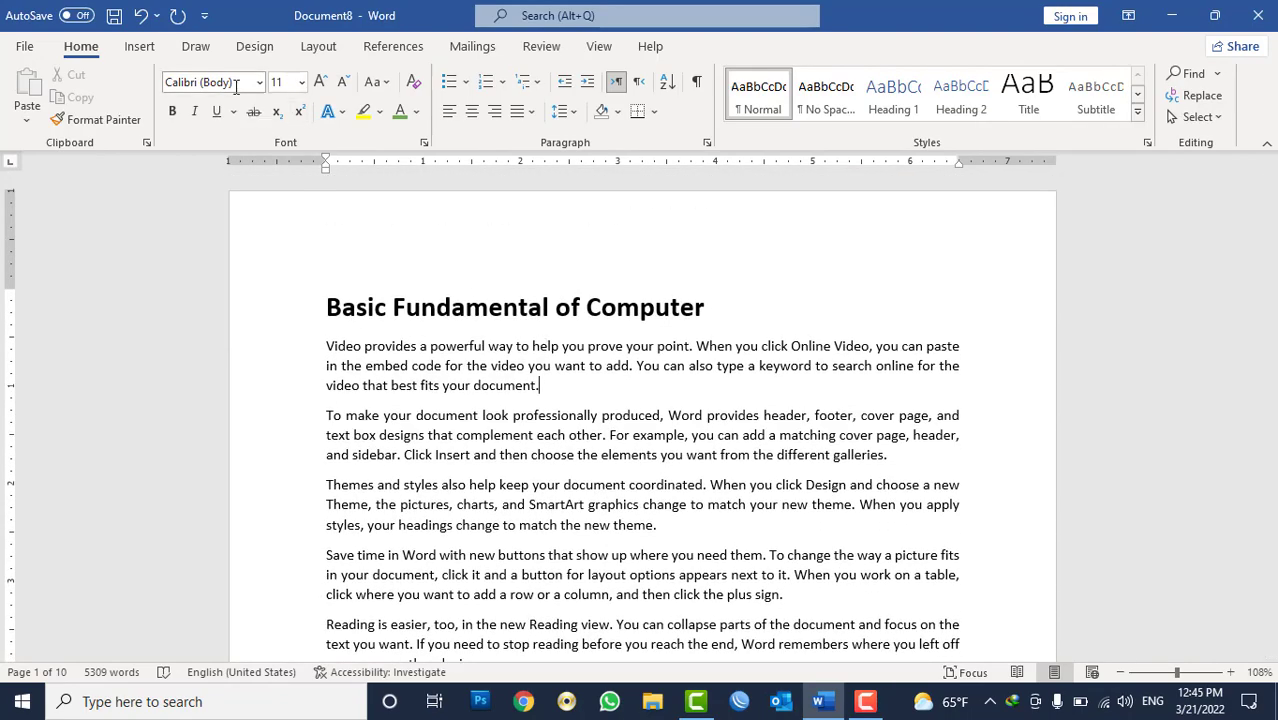
{"action": "left_click", "coordinate": [245, 50]}
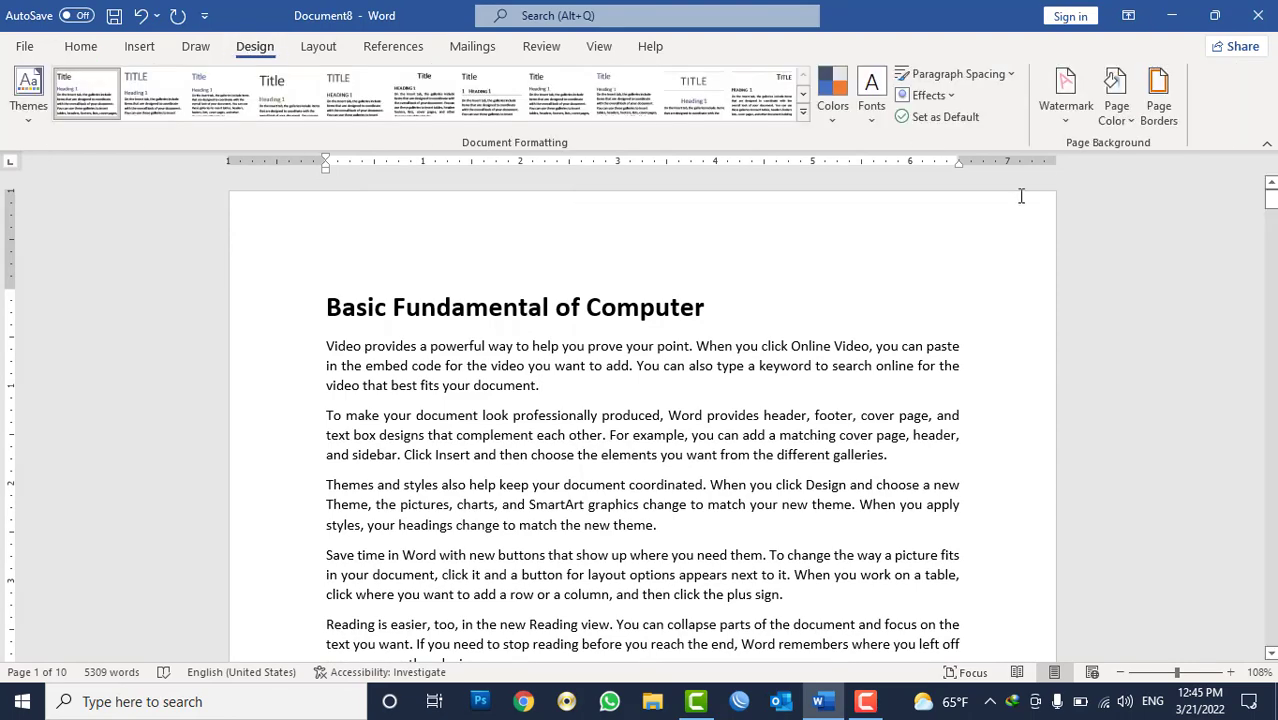
Apply the diagonal CONFIDENTIAL 1 watermark to the pages
{"action": "left_click", "coordinate": [1067, 119]}
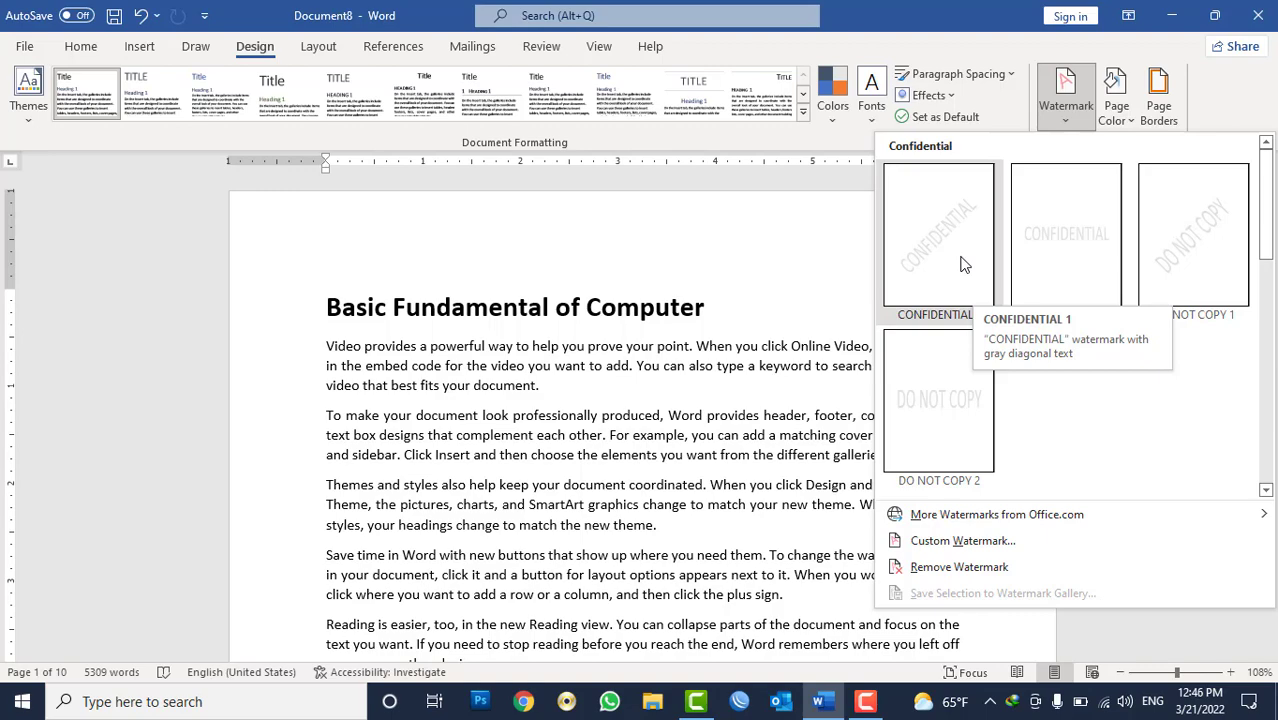
{"action": "left_click", "coordinate": [963, 264]}
{"action": "scroll", "coordinate": [939, 265], "scroll_direction": "down", "scroll_amount": 3}
{"action": "scroll", "coordinate": [920, 262], "scroll_direction": "down", "scroll_amount": 2}
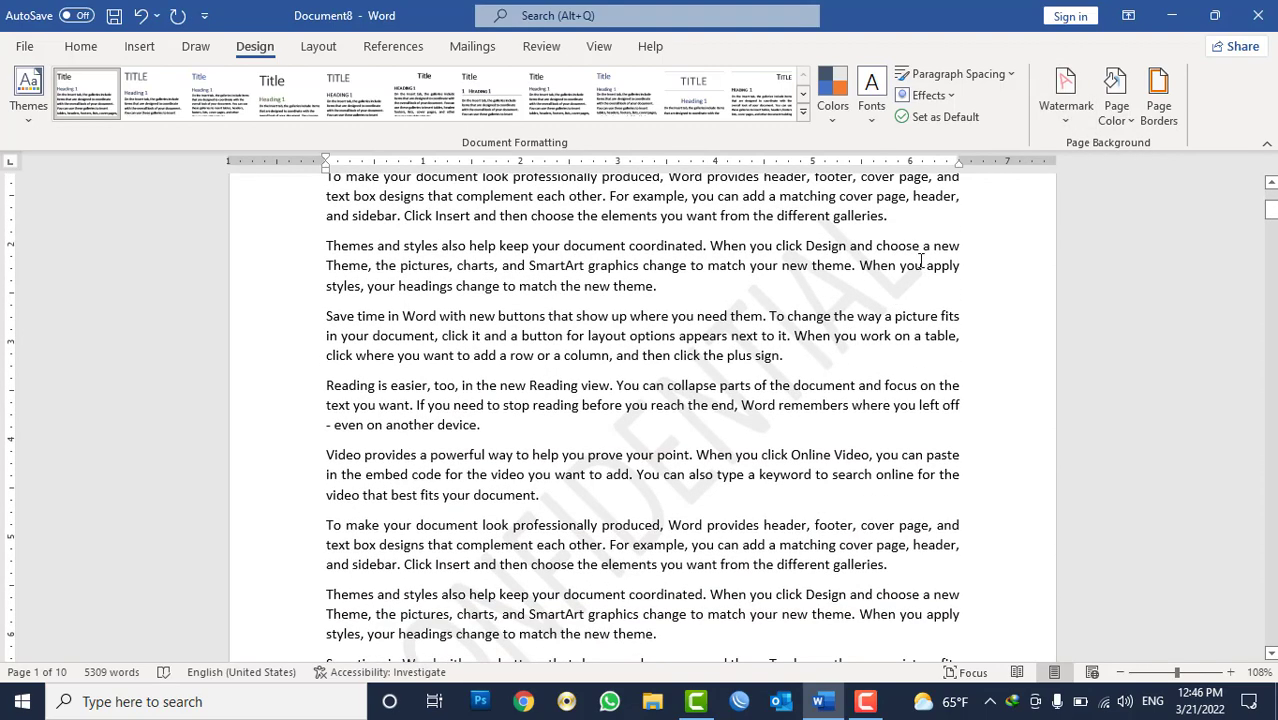
{"action": "scroll", "coordinate": [603, 466], "scroll_direction": "down", "scroll_amount": 1}
{"action": "scroll", "coordinate": [604, 465], "scroll_direction": "down", "scroll_amount": 9}
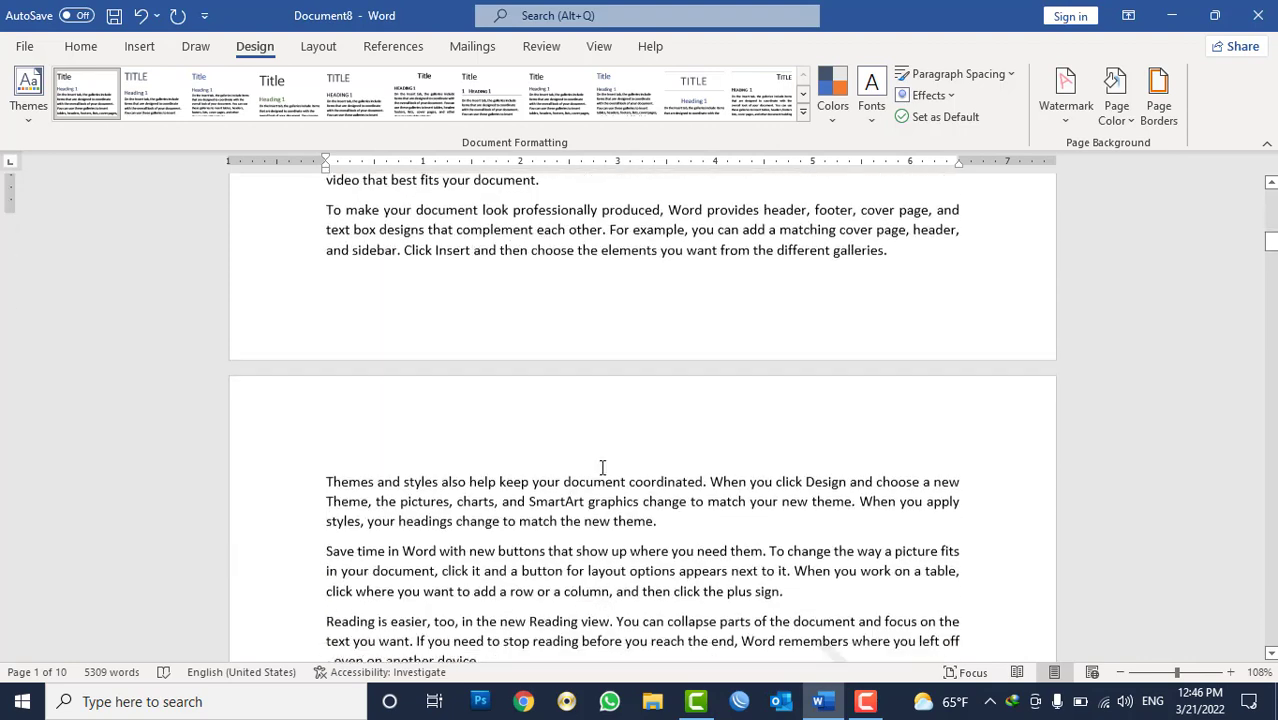
{"action": "scroll", "coordinate": [605, 462], "scroll_direction": "down", "scroll_amount": 5}
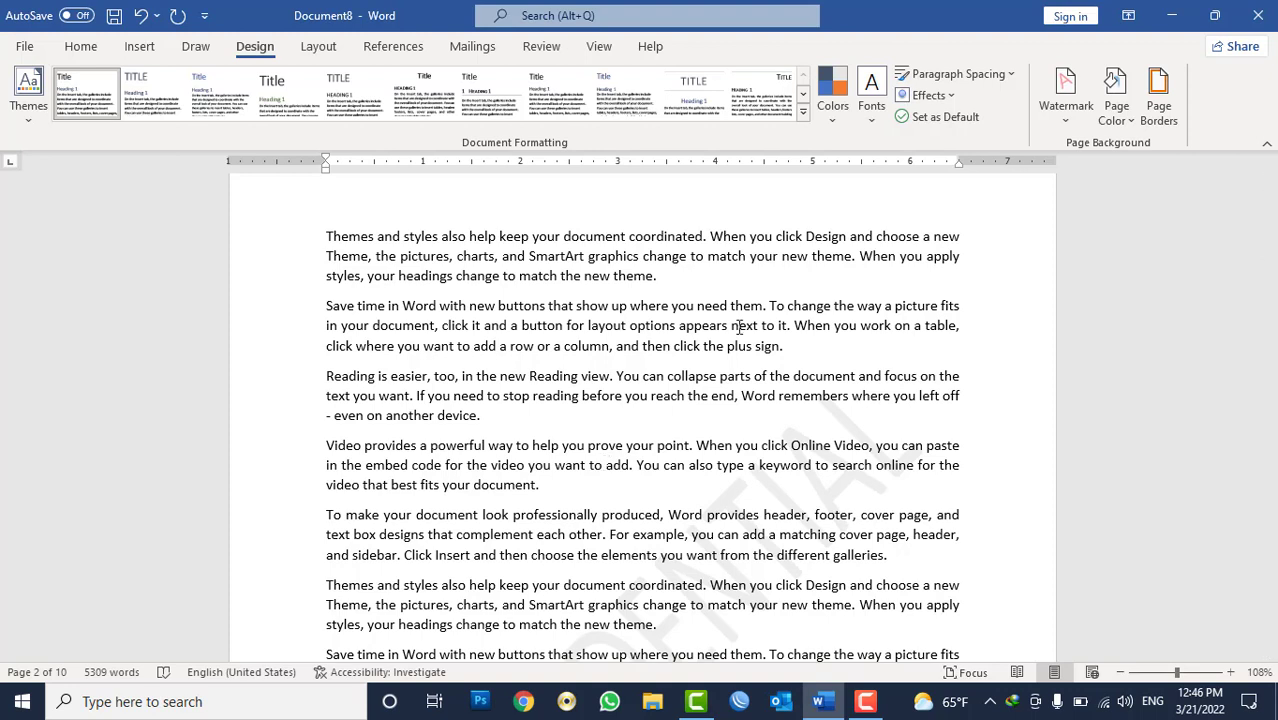
Replace it with the diagonal DO NOT COPY watermark and check the pages
{"action": "left_click", "coordinate": [1065, 110]}
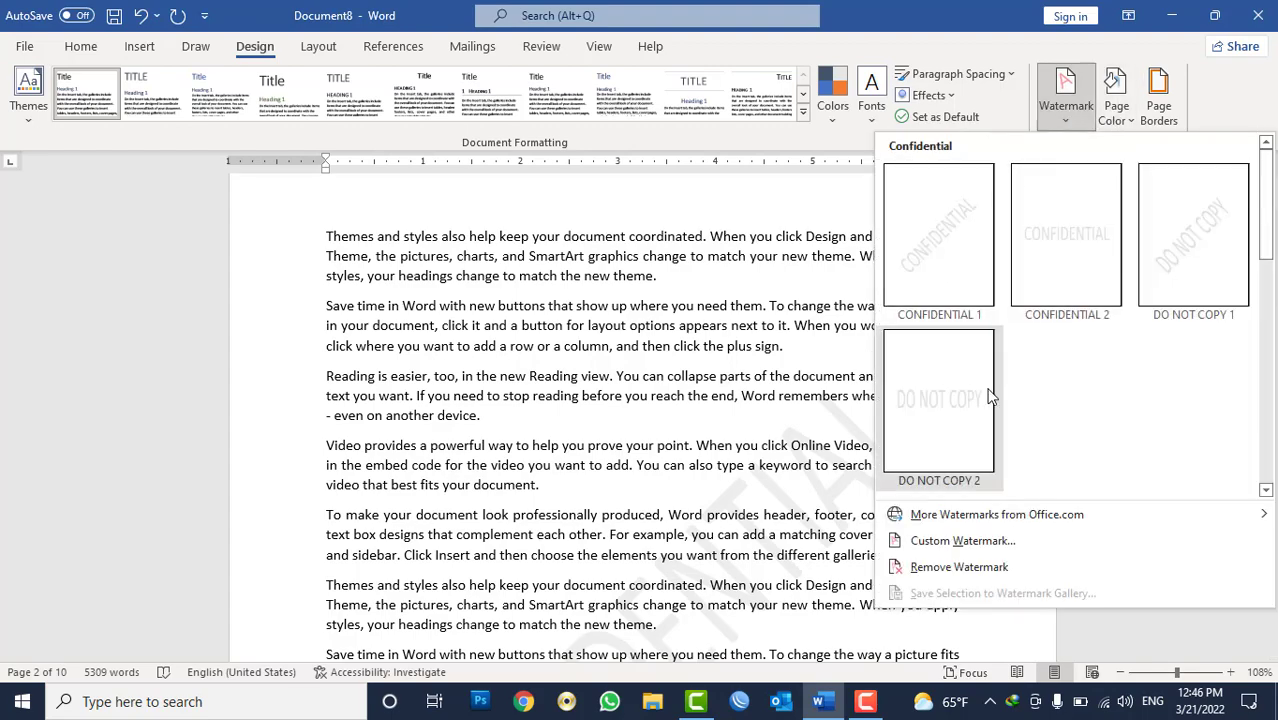
{"action": "left_click", "coordinate": [1173, 258]}
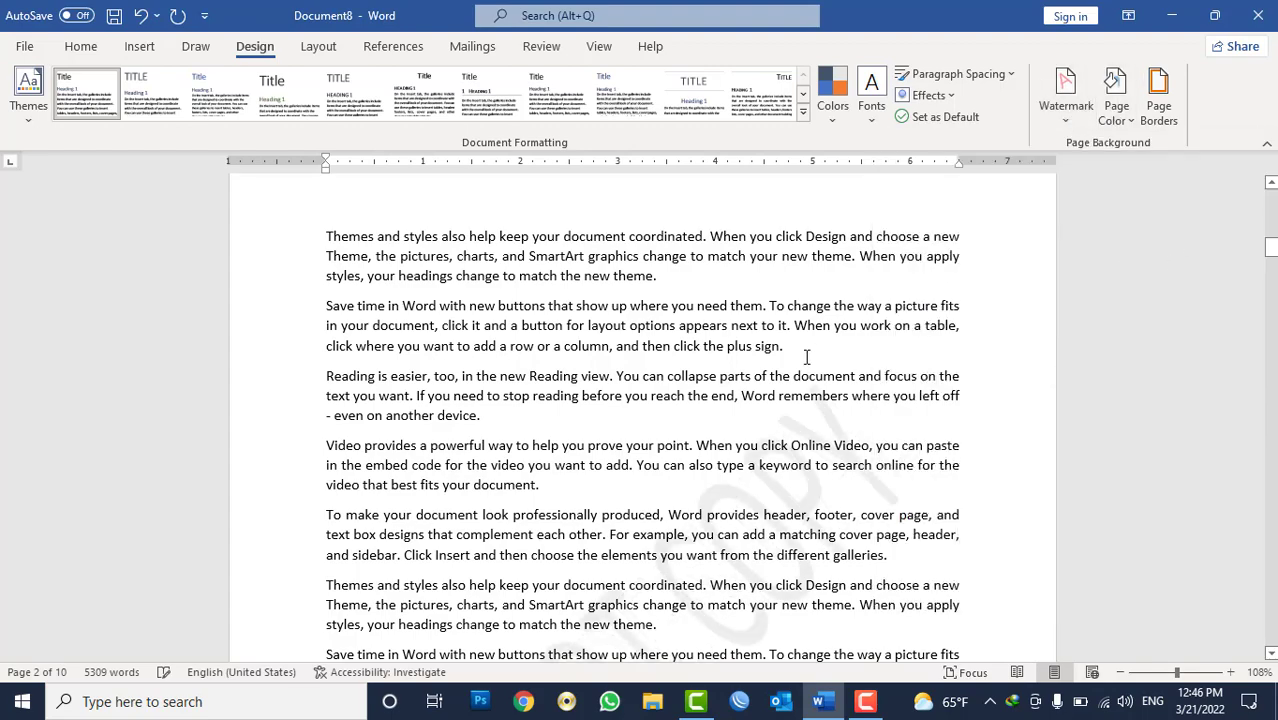
{"action": "scroll", "coordinate": [806, 357], "scroll_direction": "up", "scroll_amount": 3}
{"action": "scroll", "coordinate": [806, 357], "scroll_direction": "up", "scroll_amount": 4}
{"action": "scroll", "coordinate": [806, 360], "scroll_direction": "up", "scroll_amount": 3}
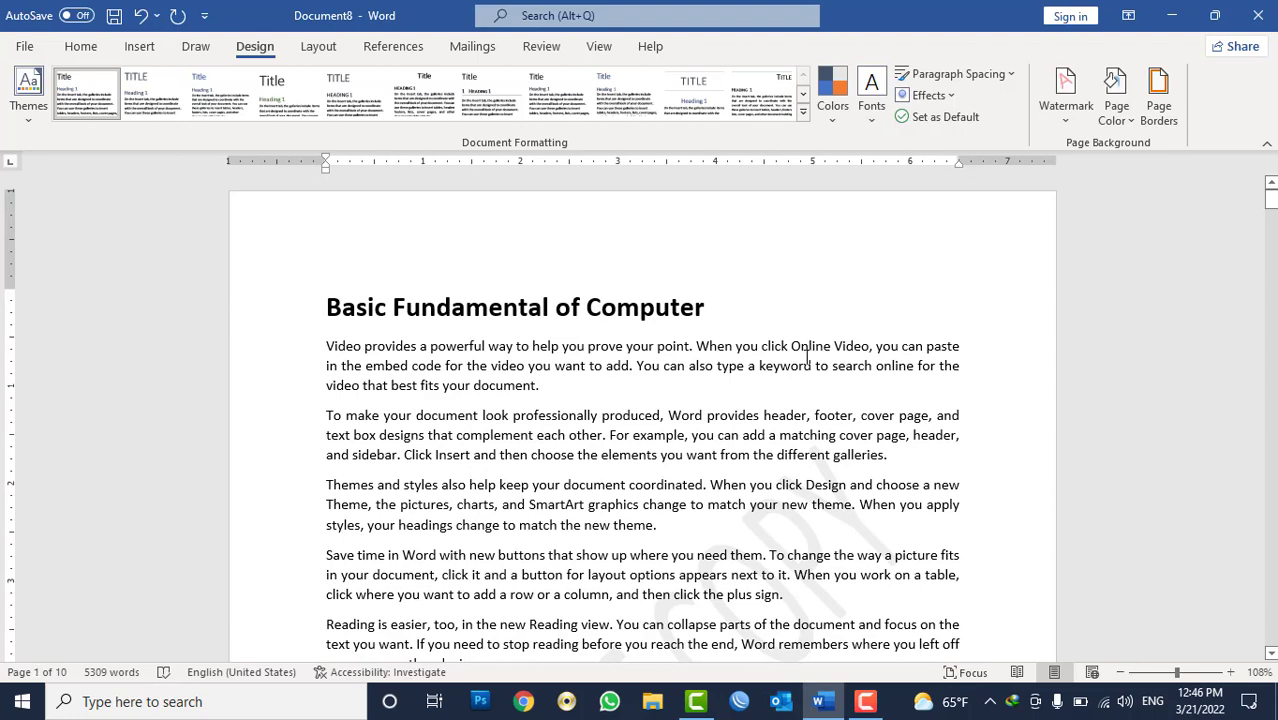
{"action": "scroll", "coordinate": [642, 360], "scroll_direction": "down", "scroll_amount": 2}
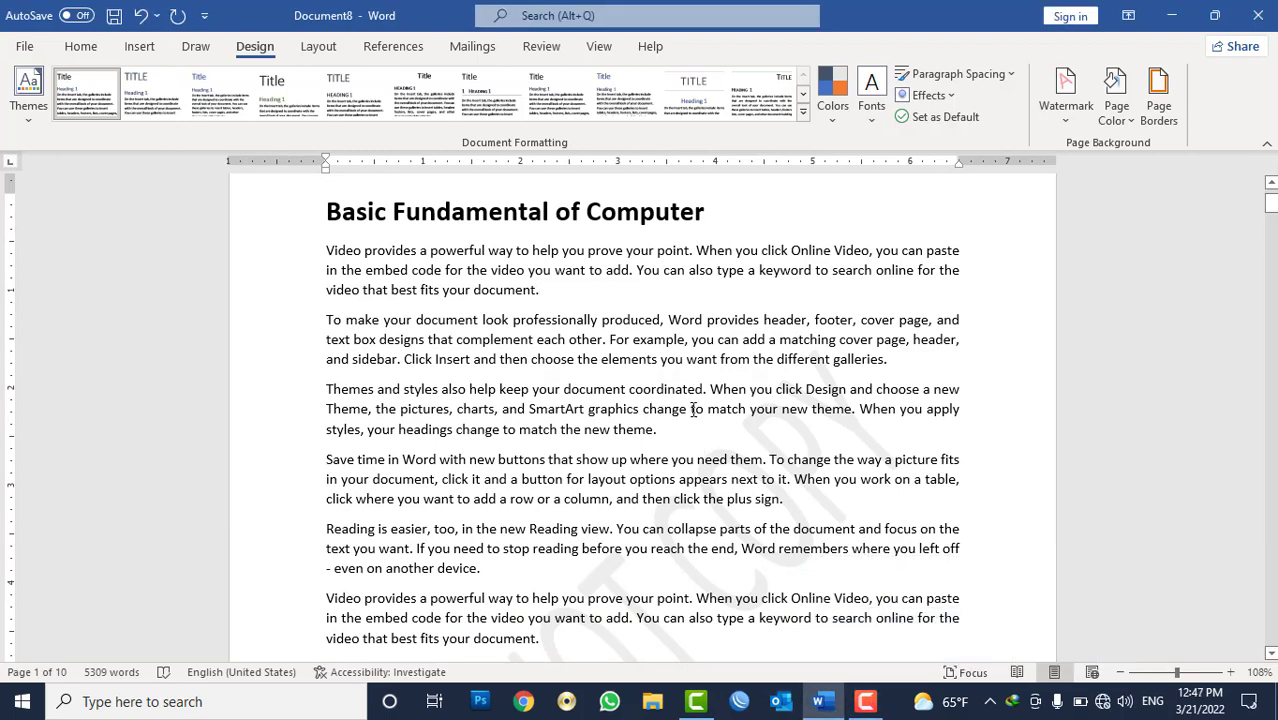
{"action": "scroll", "coordinate": [693, 409], "scroll_direction": "down", "scroll_amount": 3}
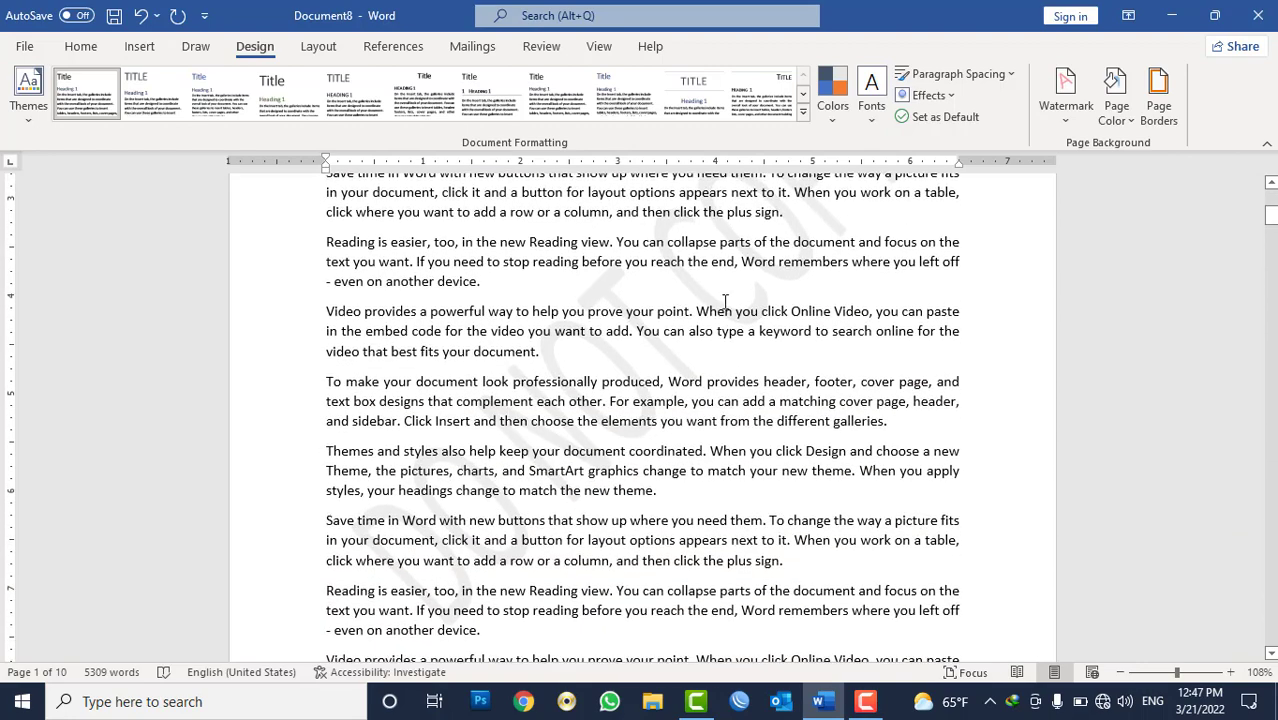
{"action": "scroll", "coordinate": [888, 331], "scroll_direction": "up", "scroll_amount": 1}
{"action": "scroll", "coordinate": [888, 331], "scroll_direction": "up", "scroll_amount": 5}
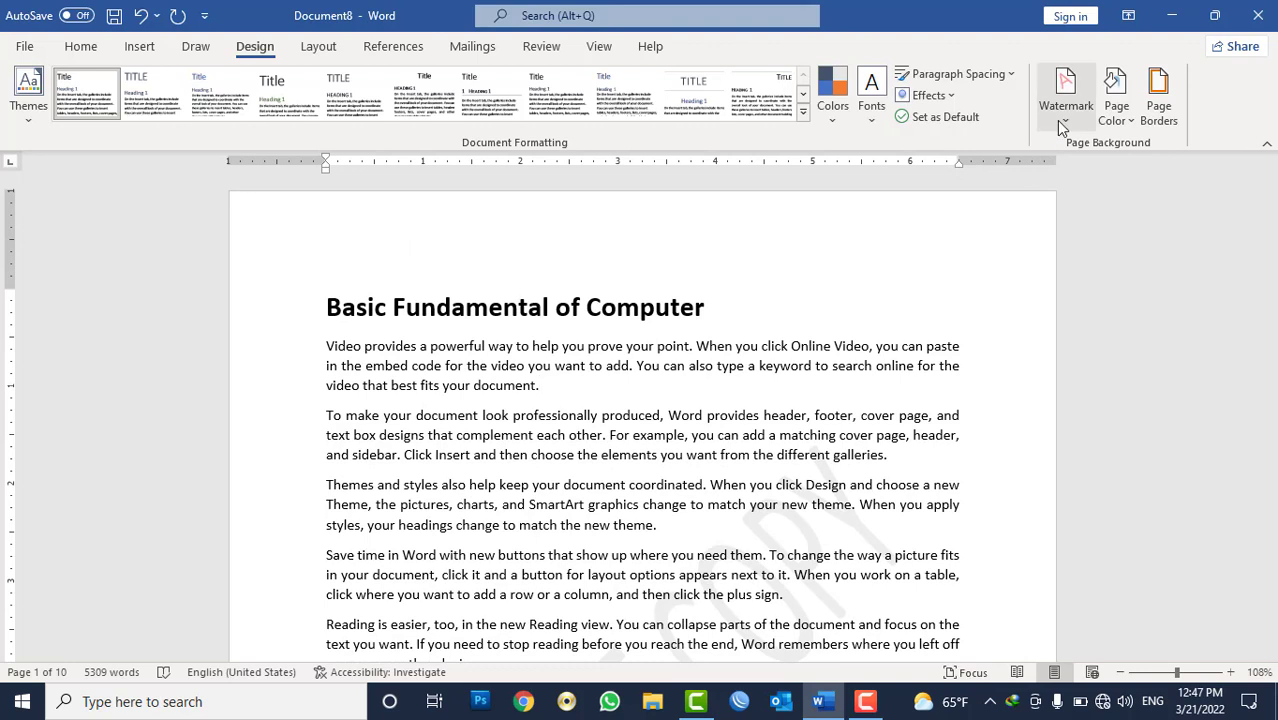
In Custom Watermark, clear the DO NOT COPY text and begin typing 'Prepared by'
{"action": "left_click", "coordinate": [1056, 119]}
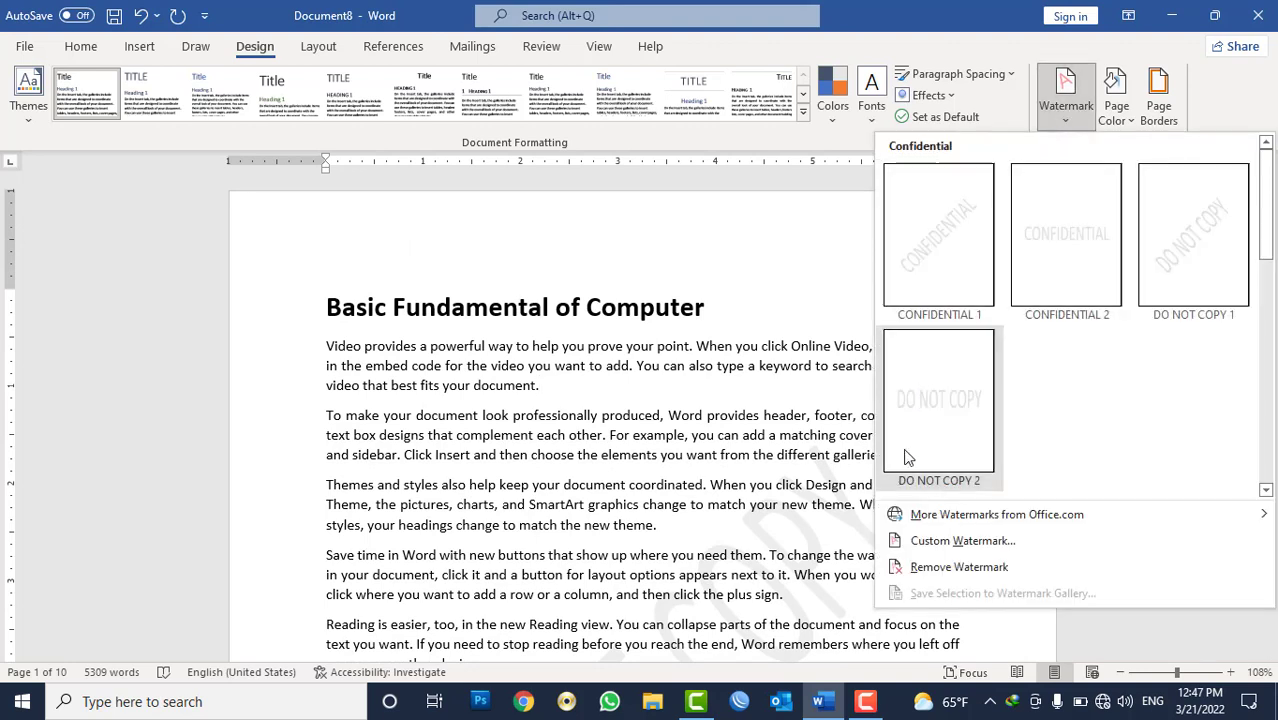
{"action": "left_click", "coordinate": [905, 541]}
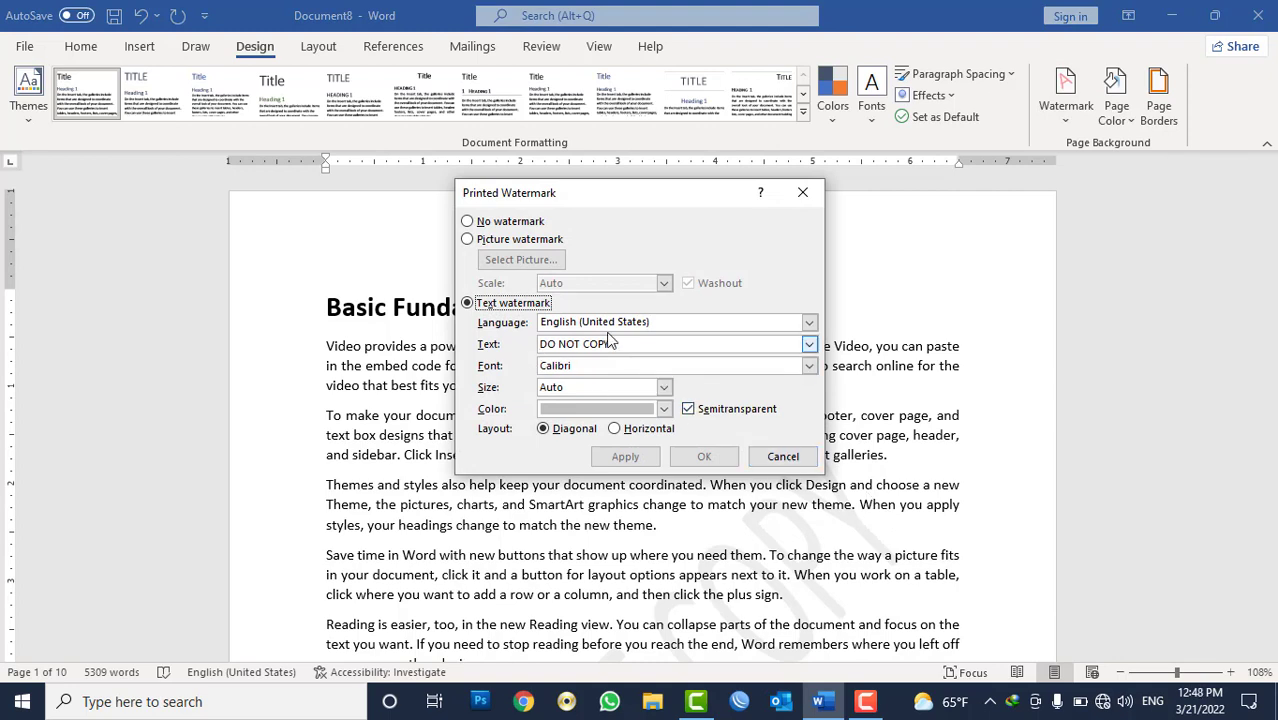
{"action": "left_click_drag", "start_coordinate": [632, 343], "coordinate": [473, 344]}
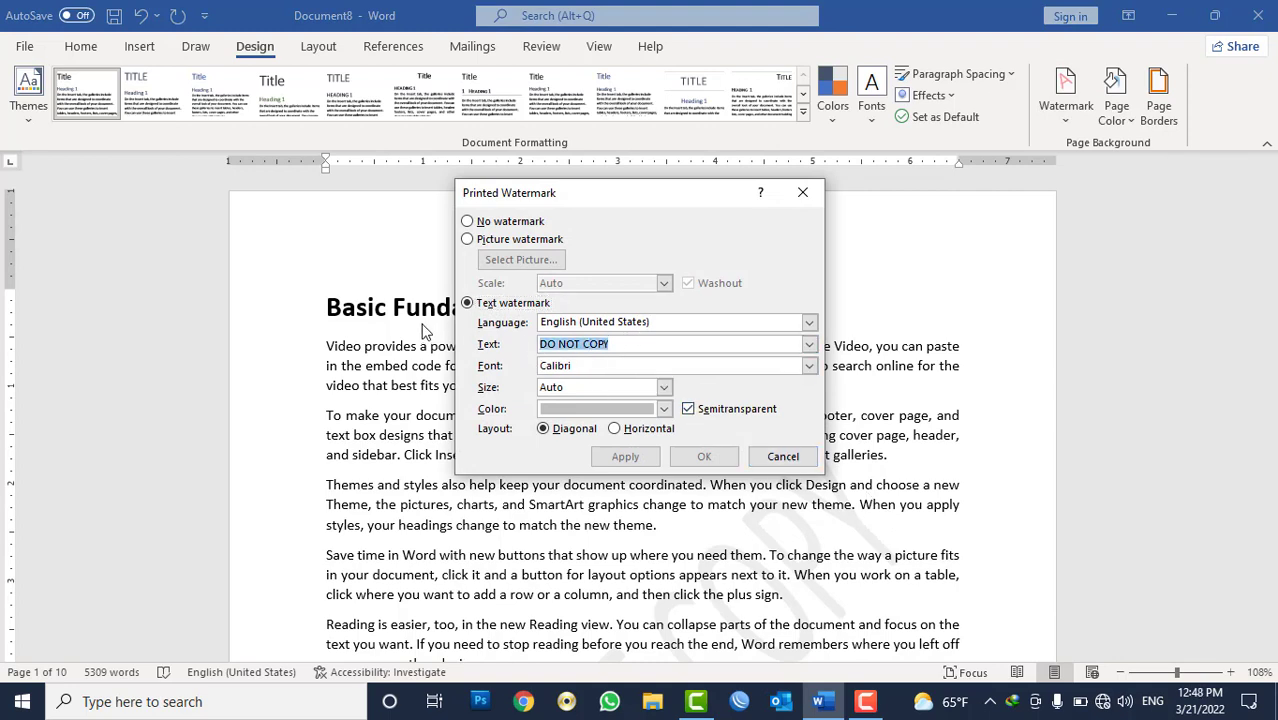
{"action": "key", "text": "BackSpace"}
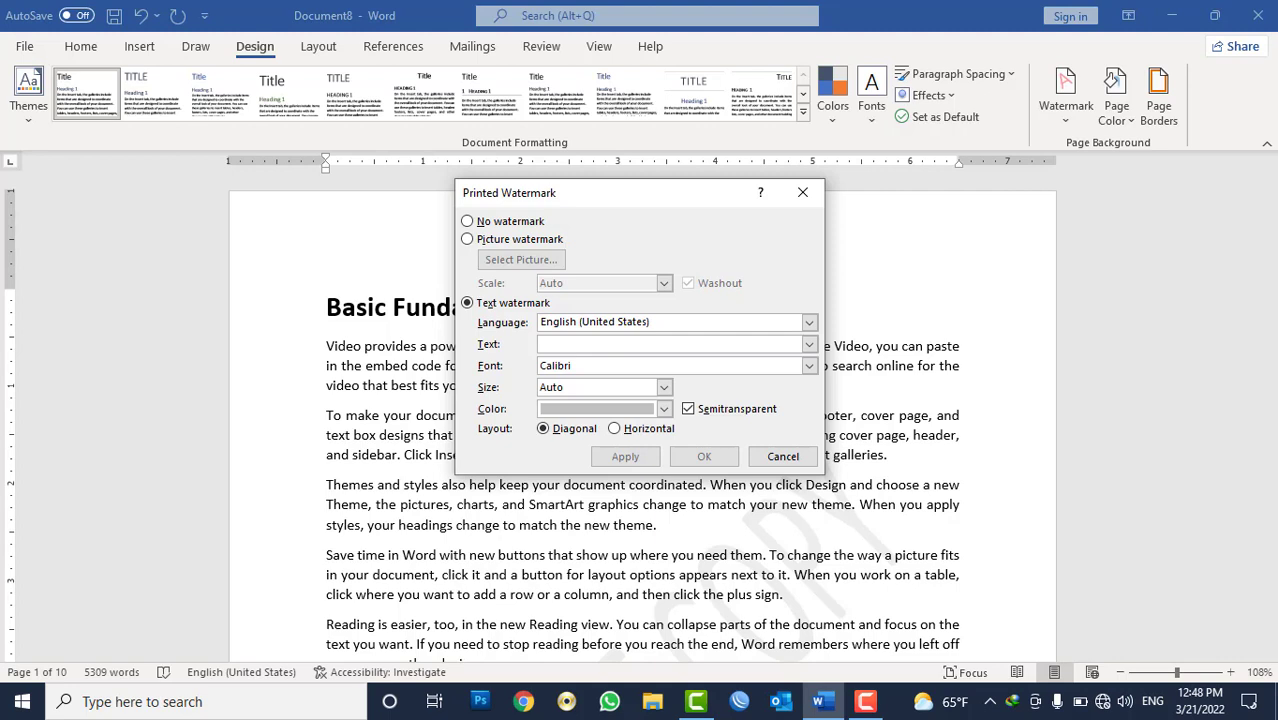
{"action": "type", "text": "Prepared by: M.Islam Saifzada"}
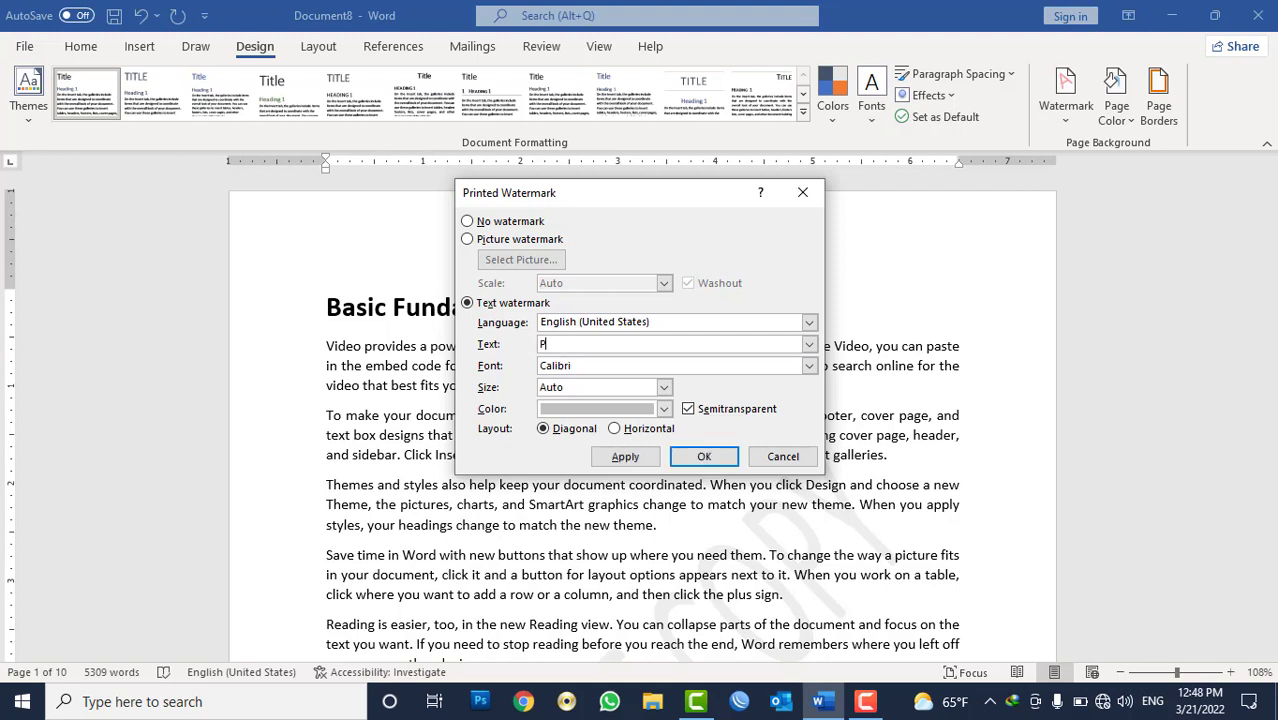
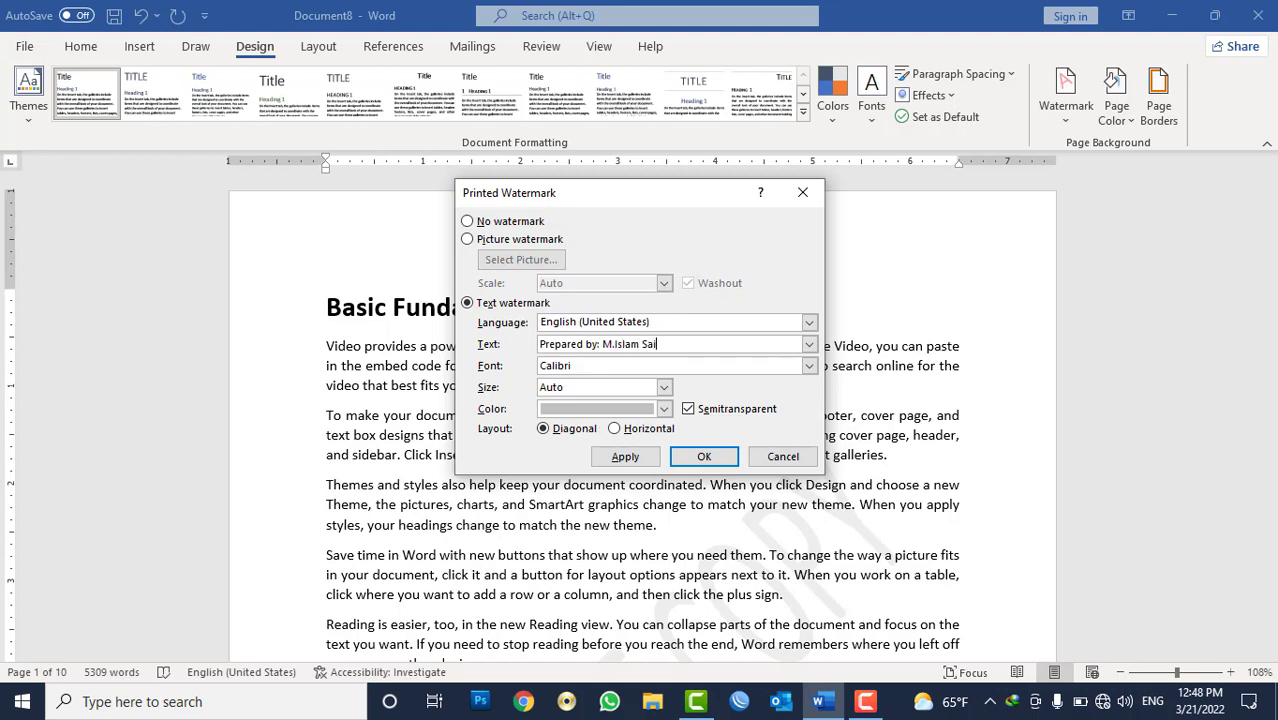
Finish the 'Prepared by:' watermark text with the preparer's name, apply it, and close the dialog
{"action": "type", "text": "da"}
{"action": "left_click_drag", "start_coordinate": [552, 192], "coordinate": [866, 103]}
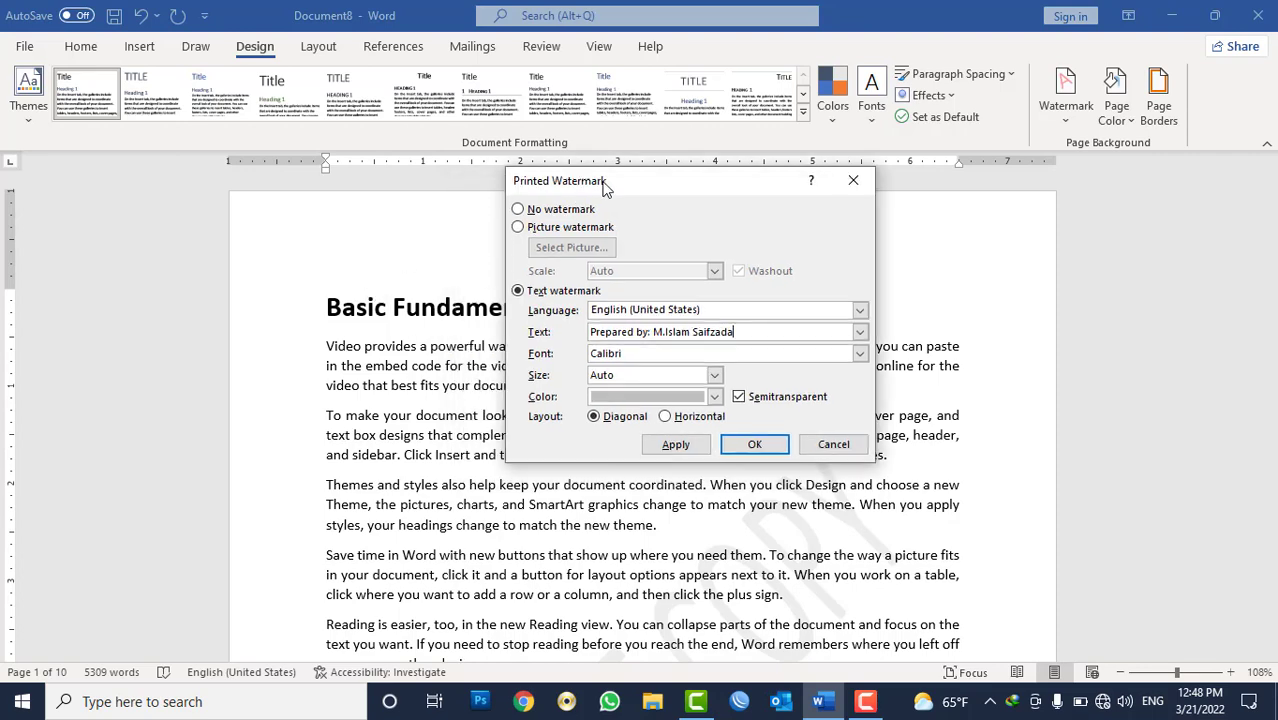
{"action": "left_click", "coordinate": [938, 368]}
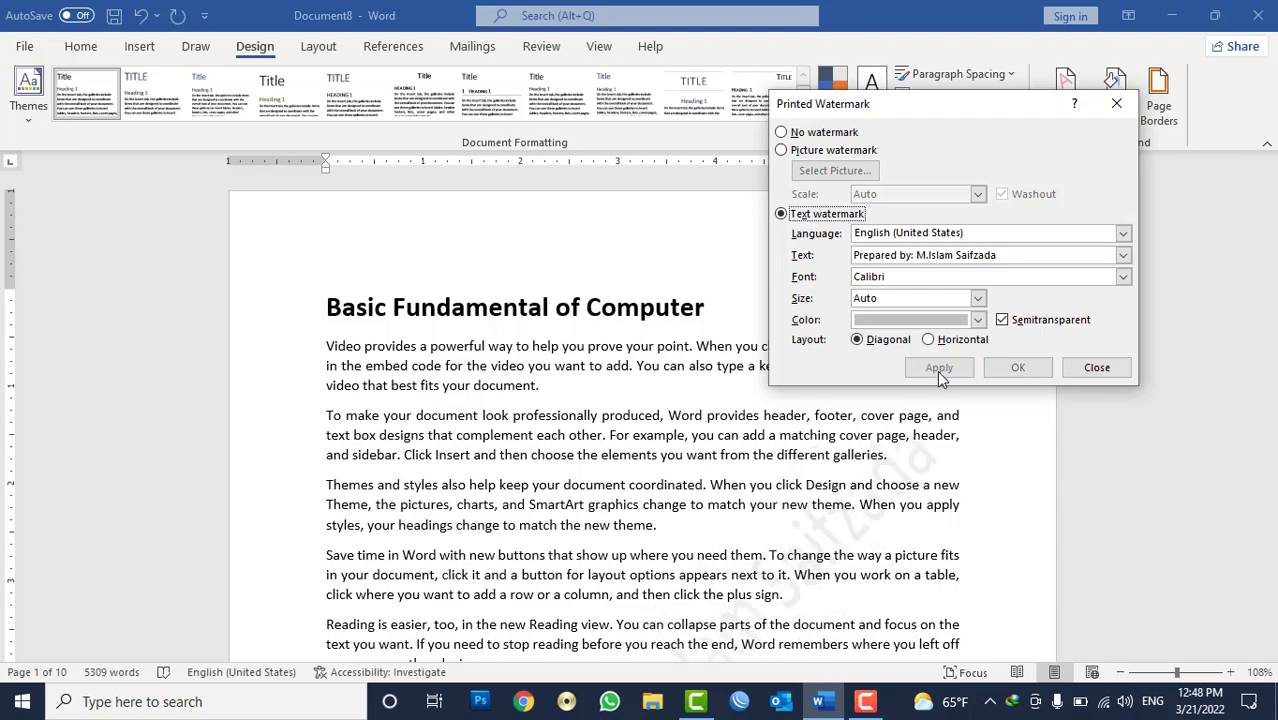
{"action": "left_click", "coordinate": [1096, 368]}
{"action": "scroll", "coordinate": [708, 435], "scroll_direction": "down", "scroll_amount": 6}
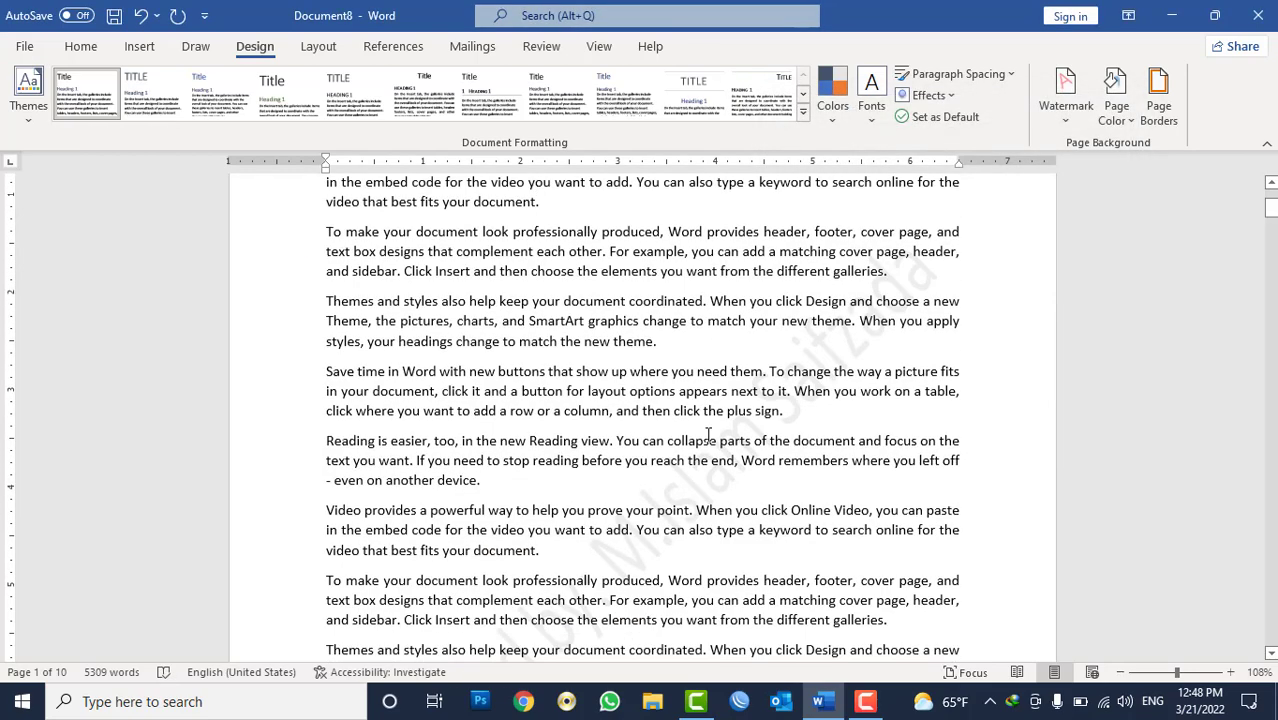
{"action": "scroll", "coordinate": [708, 435], "scroll_direction": "down", "scroll_amount": 3}
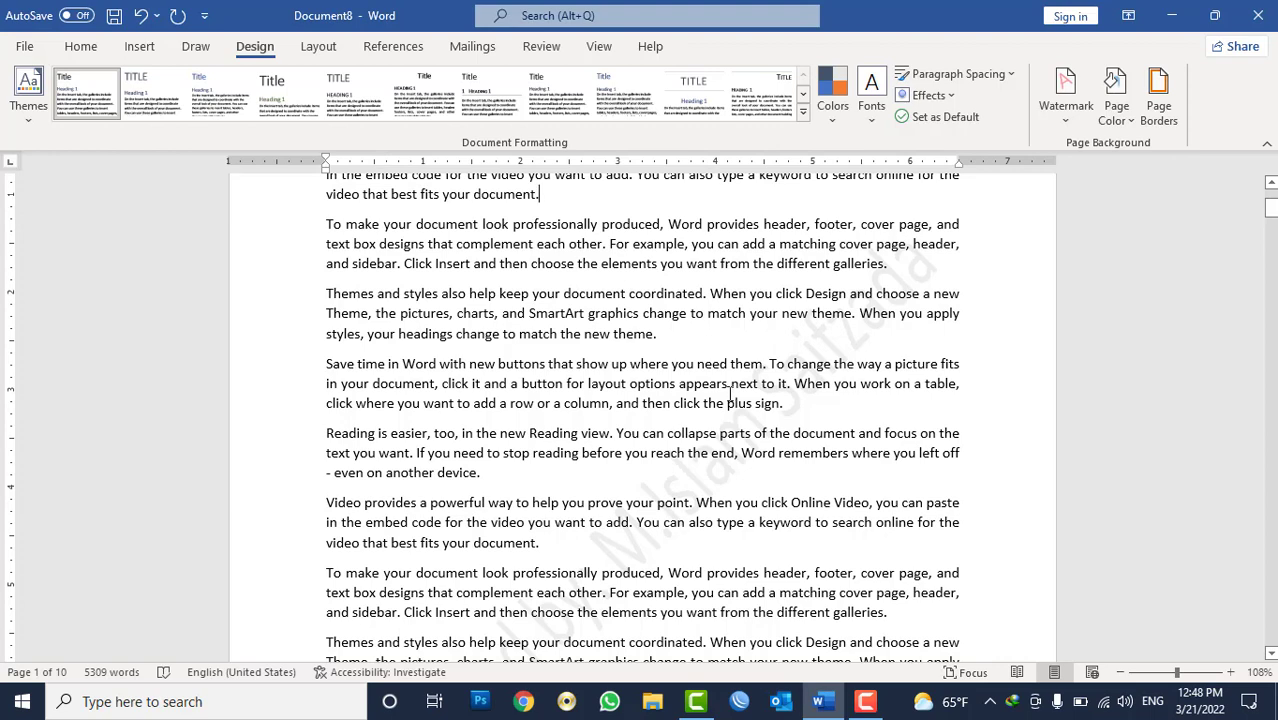
{"action": "scroll", "coordinate": [730, 393], "scroll_direction": "down", "scroll_amount": 4}
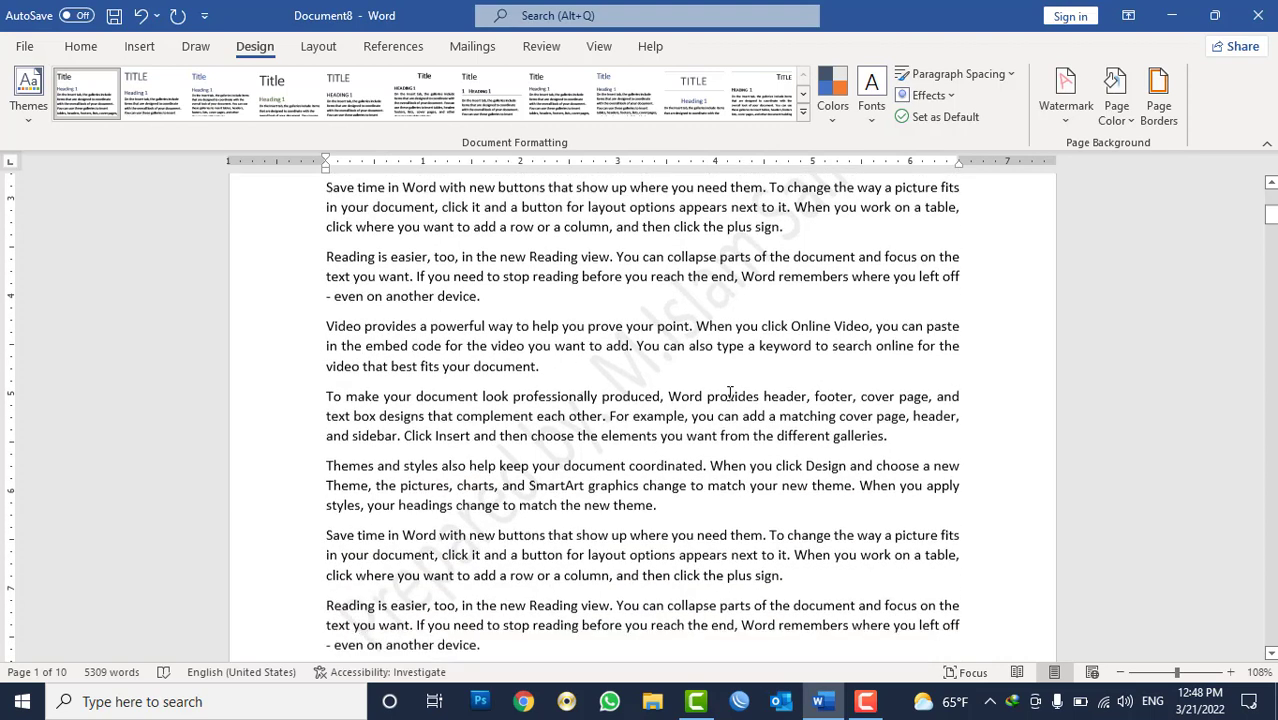
{"action": "scroll", "coordinate": [730, 393], "scroll_direction": "down", "scroll_amount": 3}
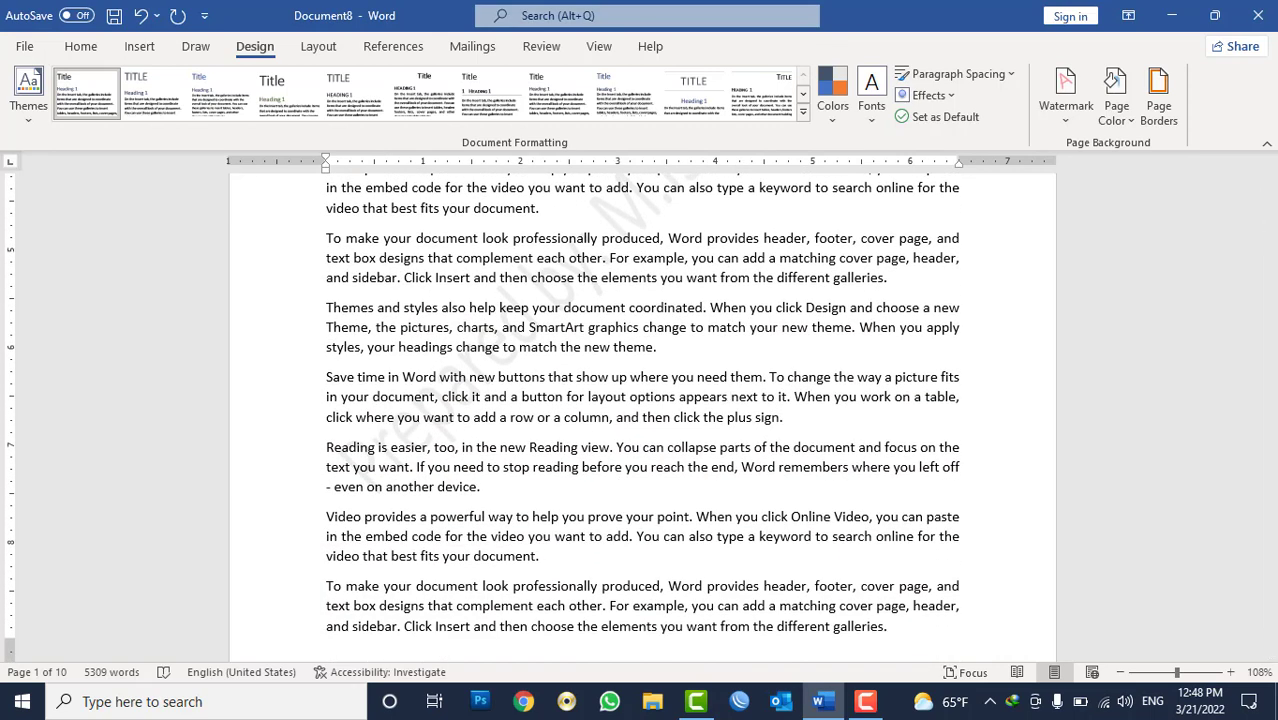
Replace the custom watermark text with 'Computer Notes' in English (United States) and apply it
{"action": "left_click", "coordinate": [1066, 100]}
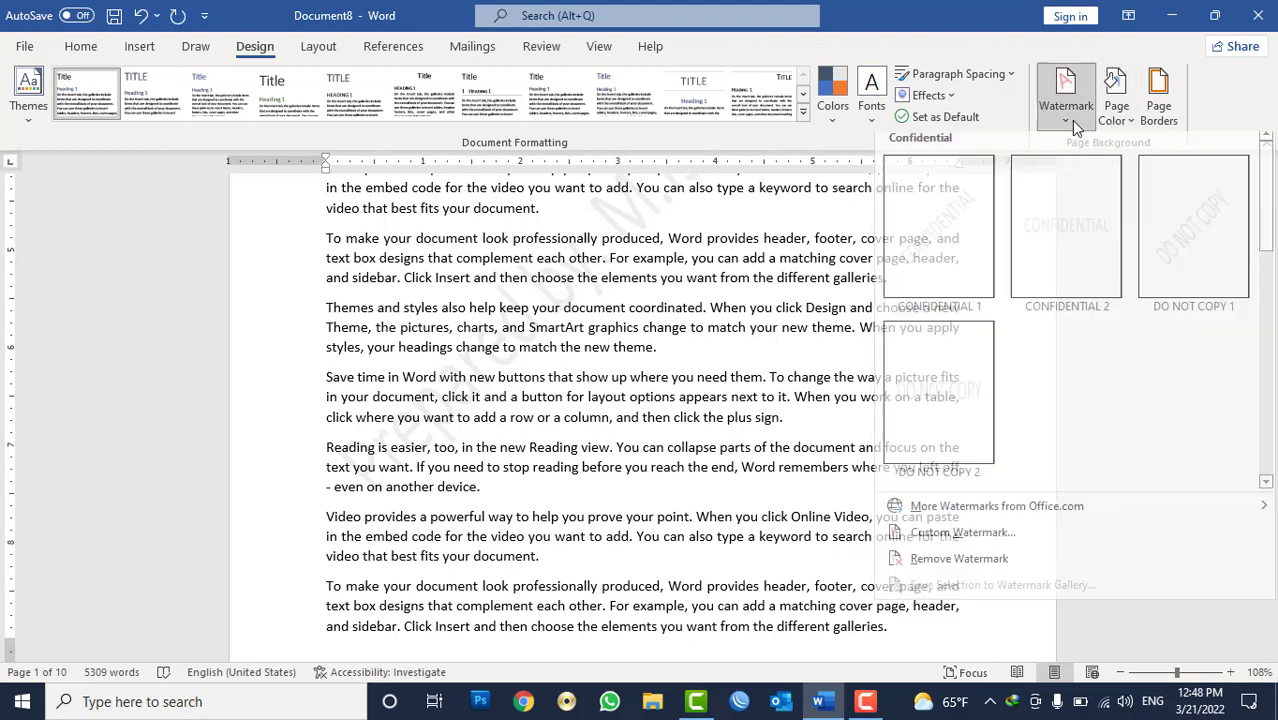
{"action": "left_click", "coordinate": [930, 613]}
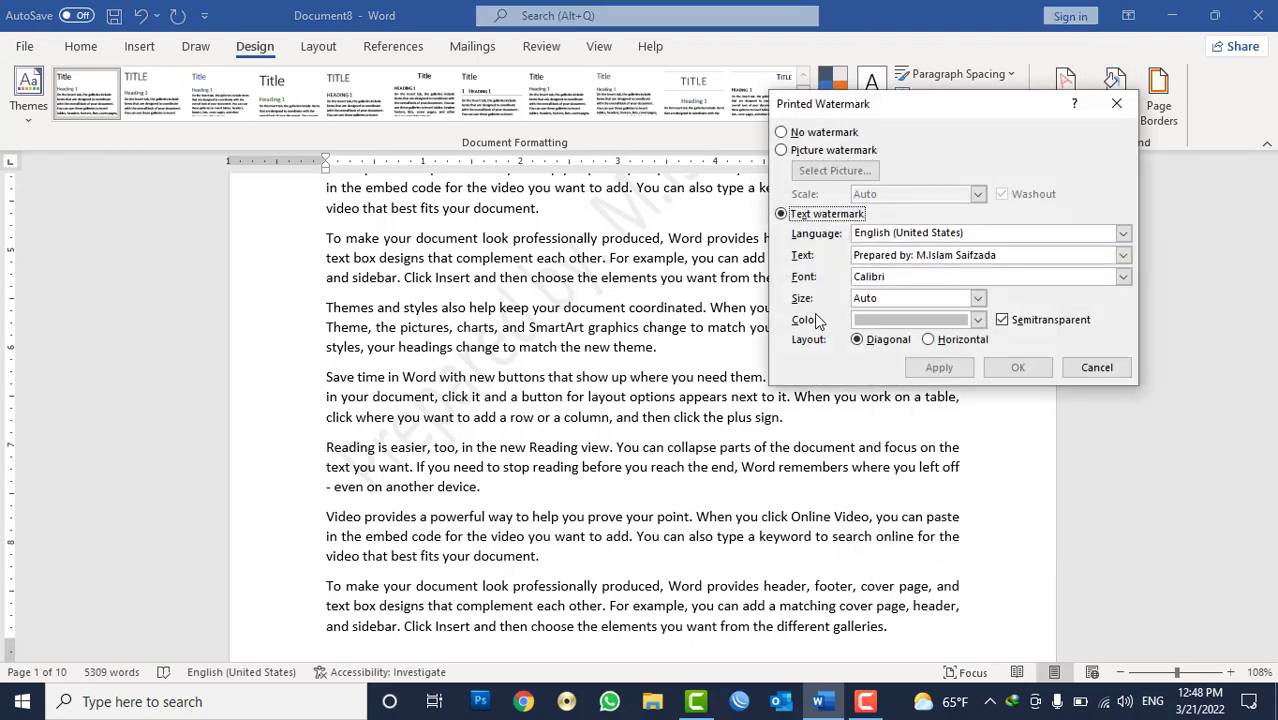
{"action": "left_click", "coordinate": [1020, 254]}
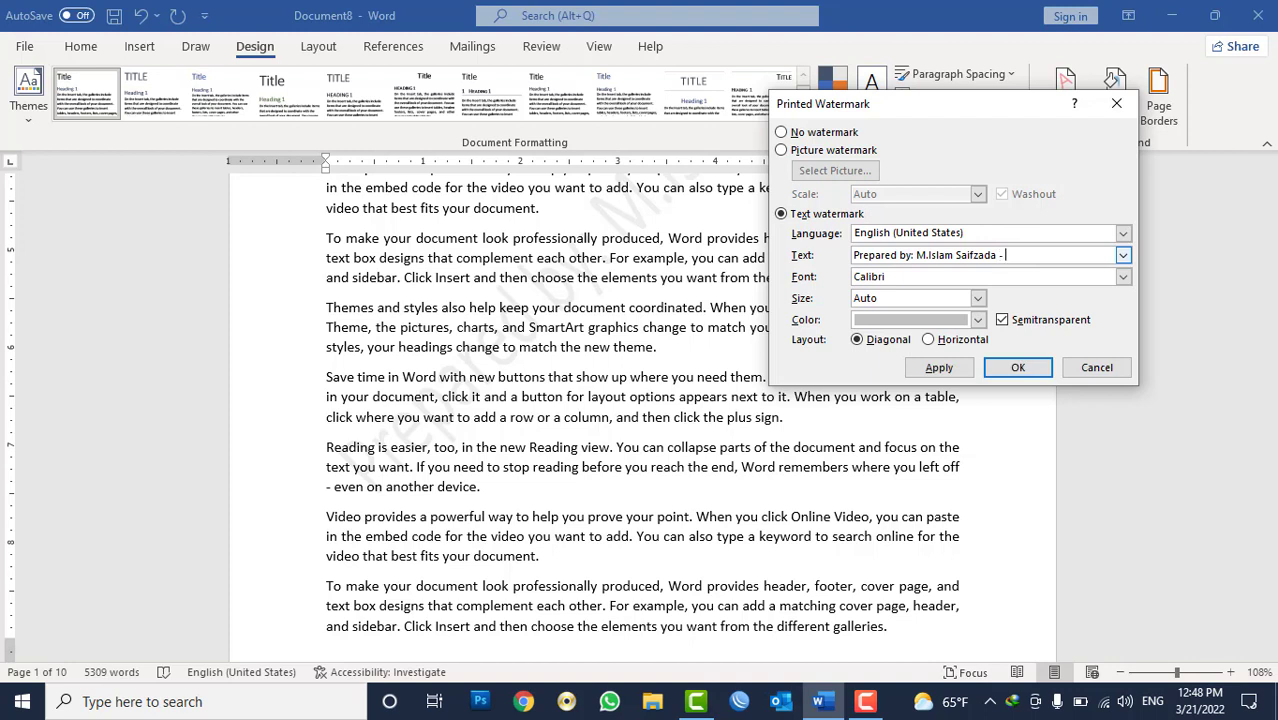
{"action": "left_click", "coordinate": [934, 234]}
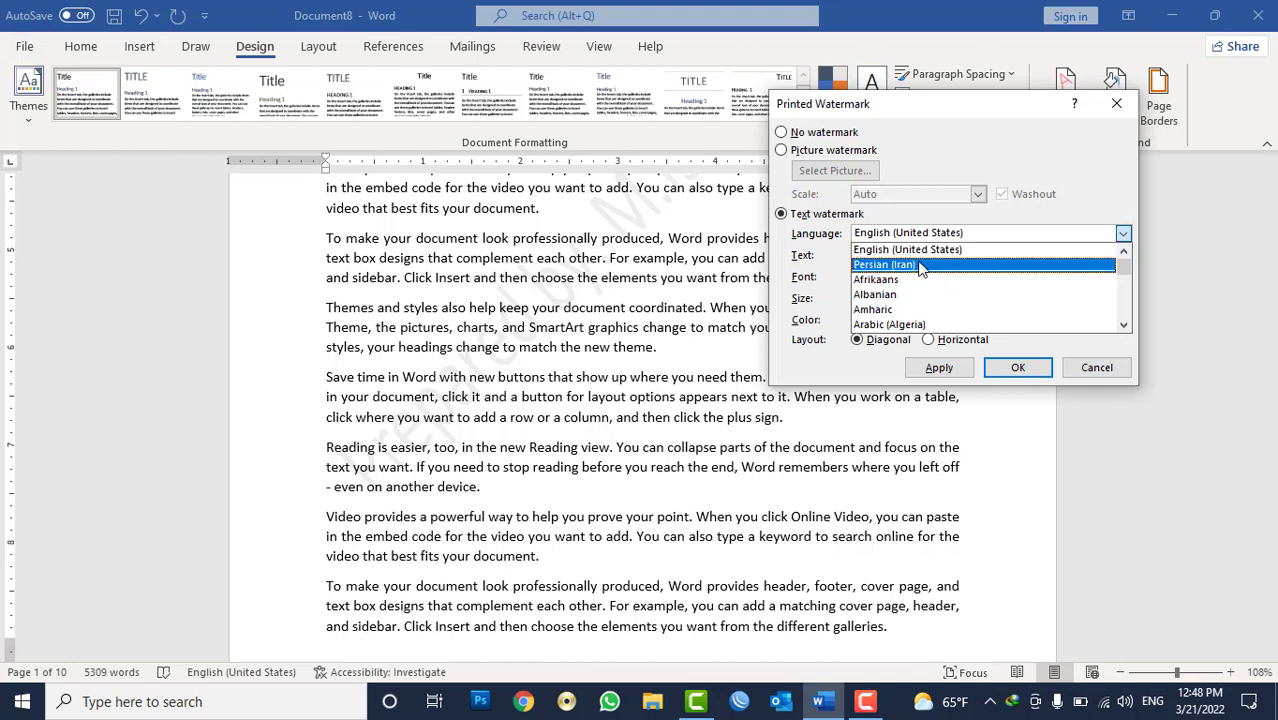
{"action": "left_click", "coordinate": [930, 249]}
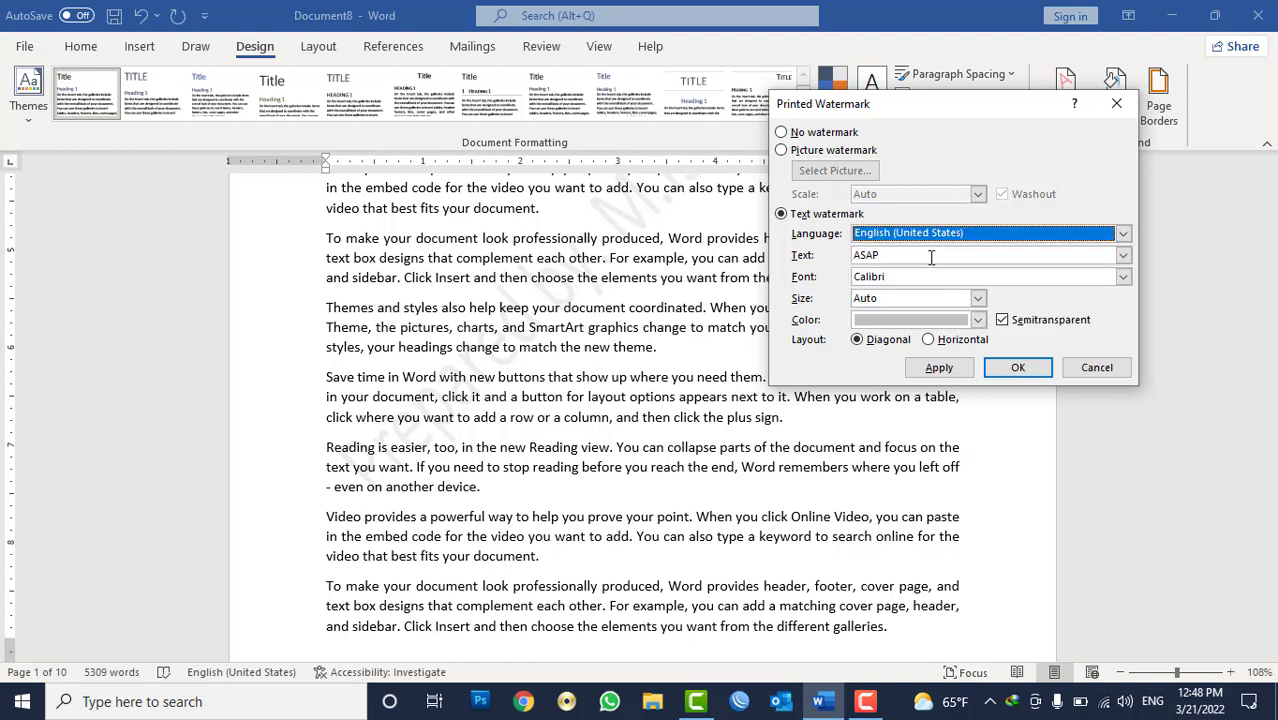
{"action": "key", "text": "Tab"}
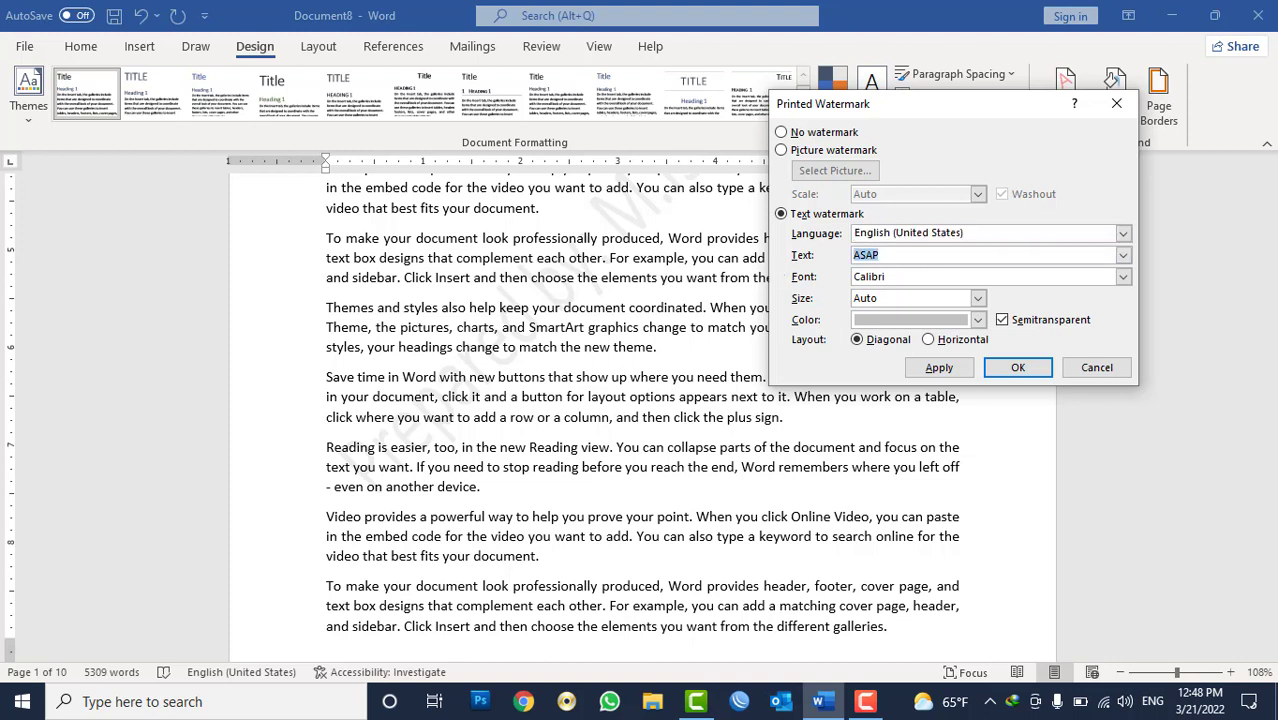
{"action": "type", "text": "COmp"}
{"action": "type", "text": "mputer "}
{"action": "type", "text": "Notes"}
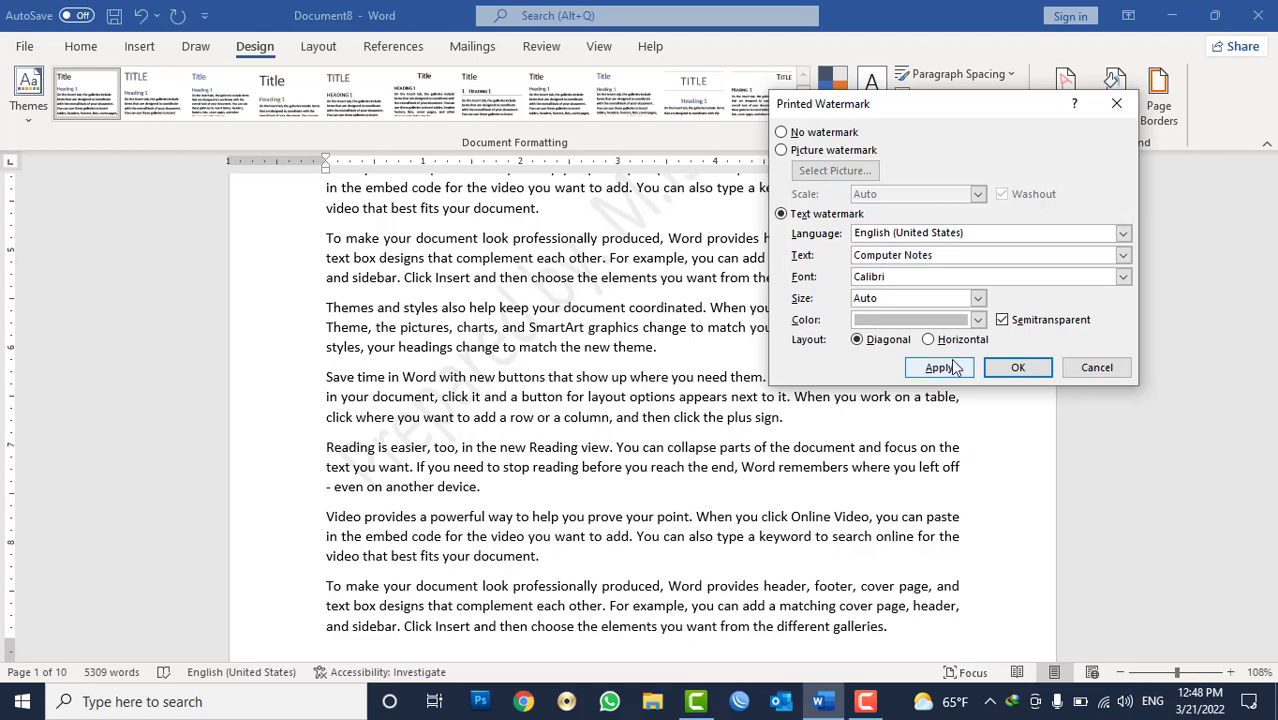
{"action": "left_click", "coordinate": [945, 368]}
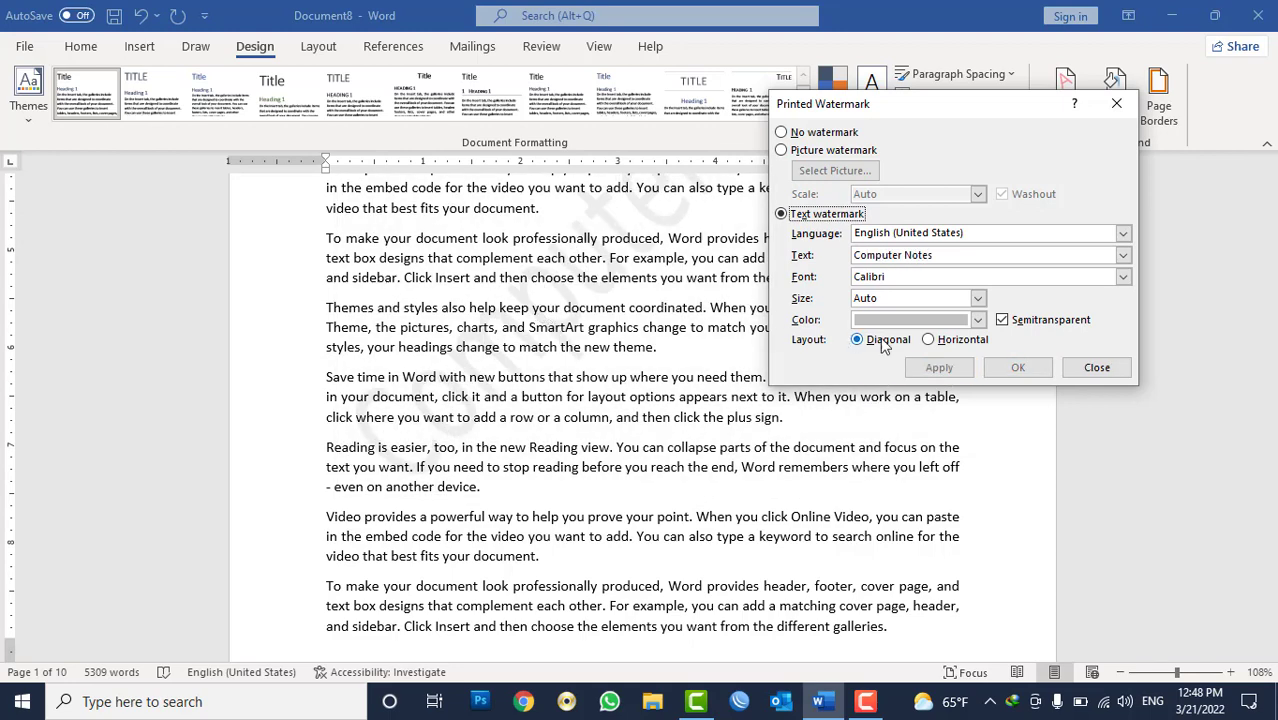
Set the watermark colour to blue and its size to 100, applying each change
{"action": "left_click", "coordinate": [977, 319]}
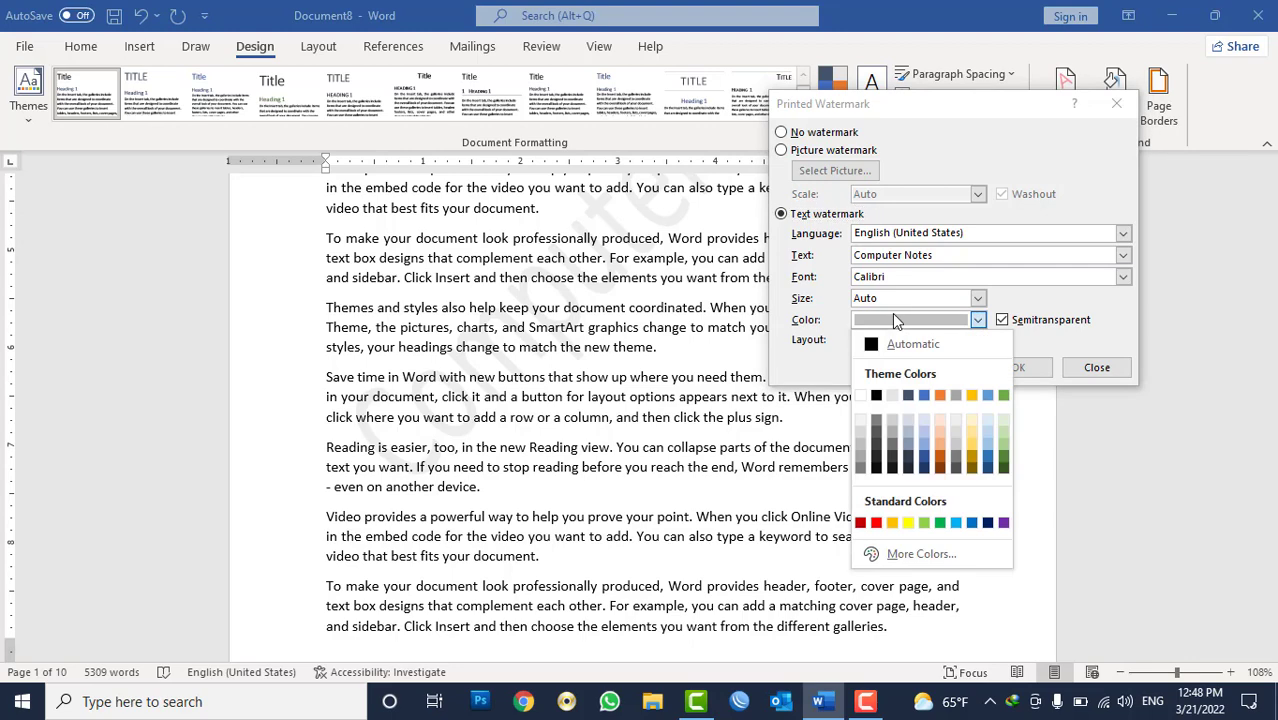
{"action": "left_click", "coordinate": [924, 396]}
{"action": "left_click", "coordinate": [939, 368]}
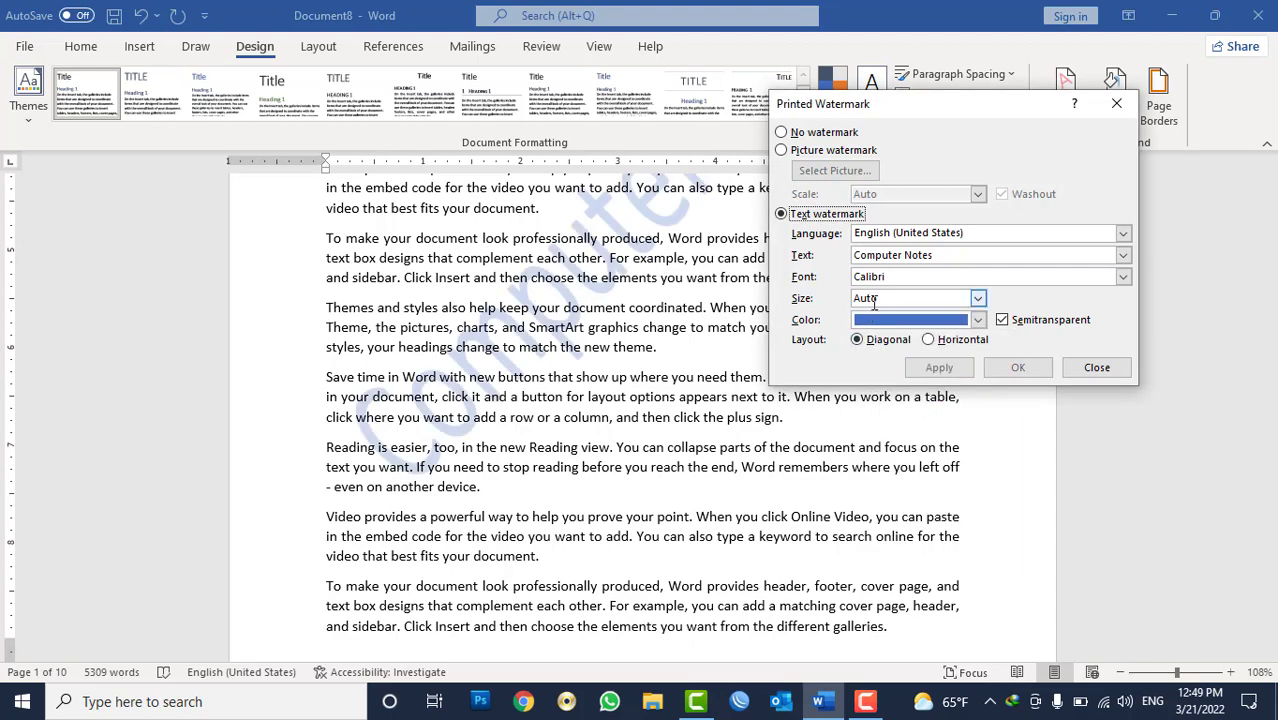
{"action": "left_click", "coordinate": [977, 298]}
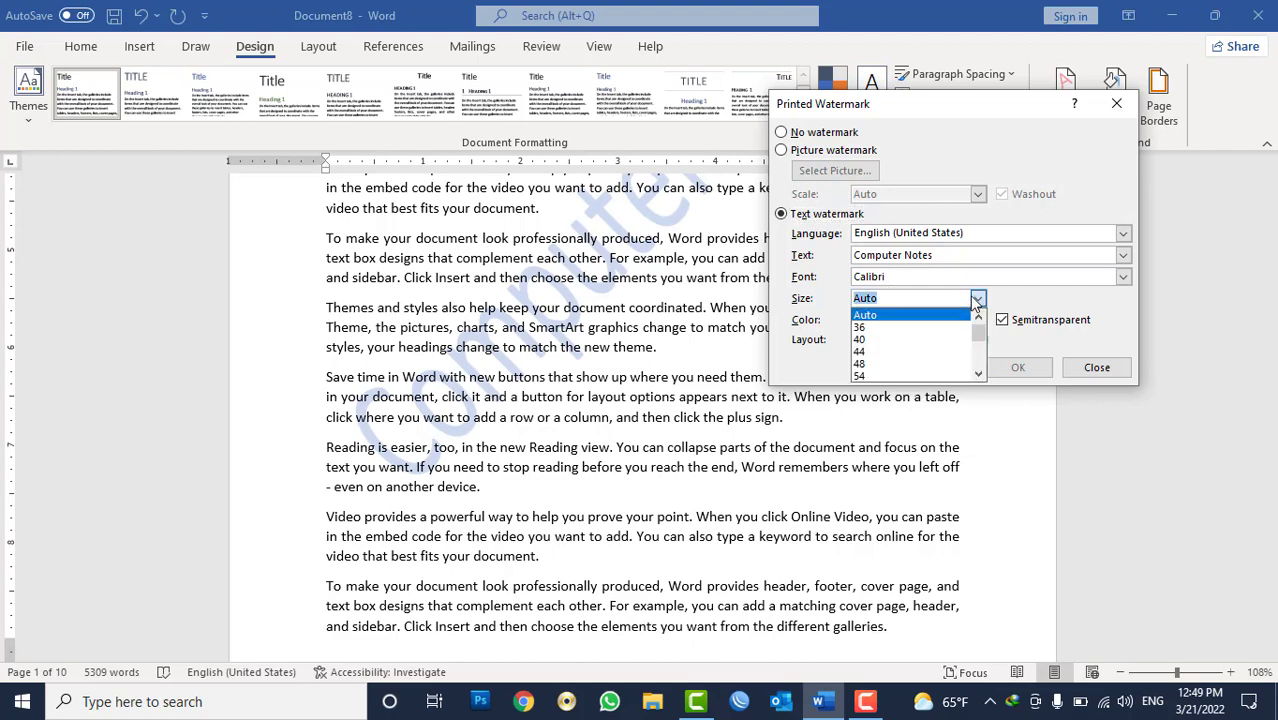
{"action": "left_click", "coordinate": [884, 376]}
{"action": "left_click", "coordinate": [939, 368]}
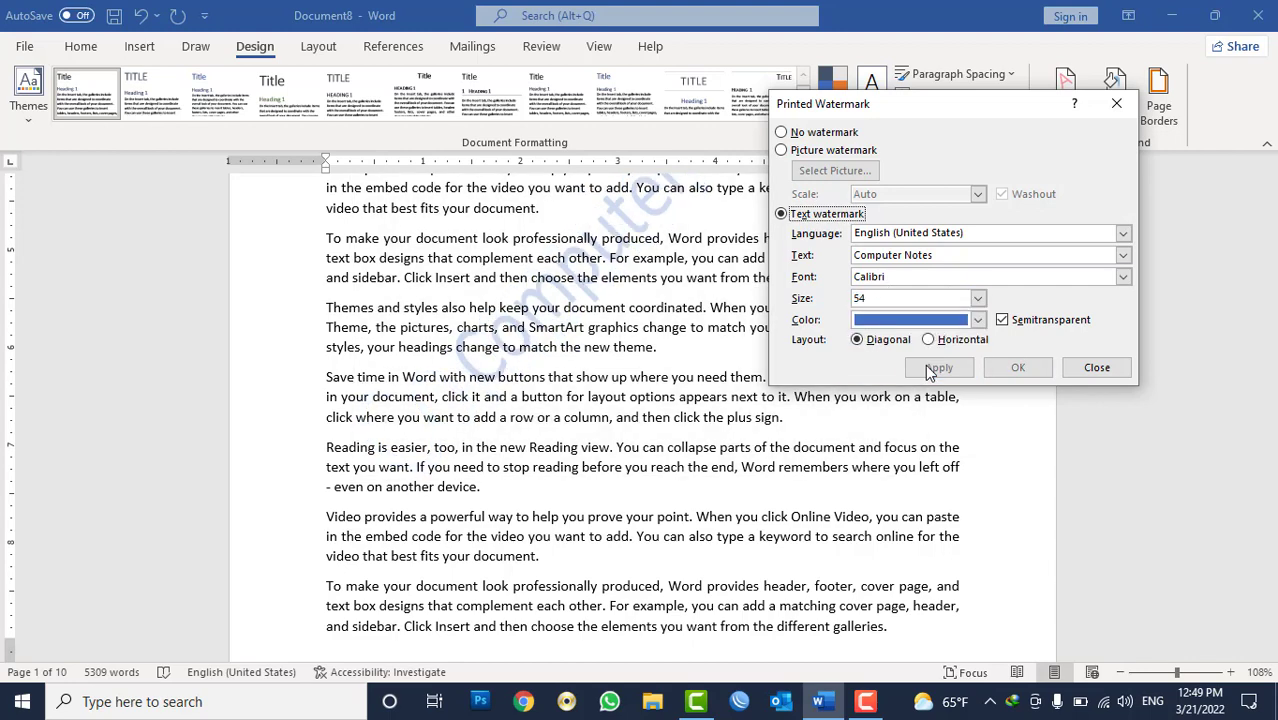
{"action": "double_click", "coordinate": [943, 298]}
{"action": "type", "text": "100"}
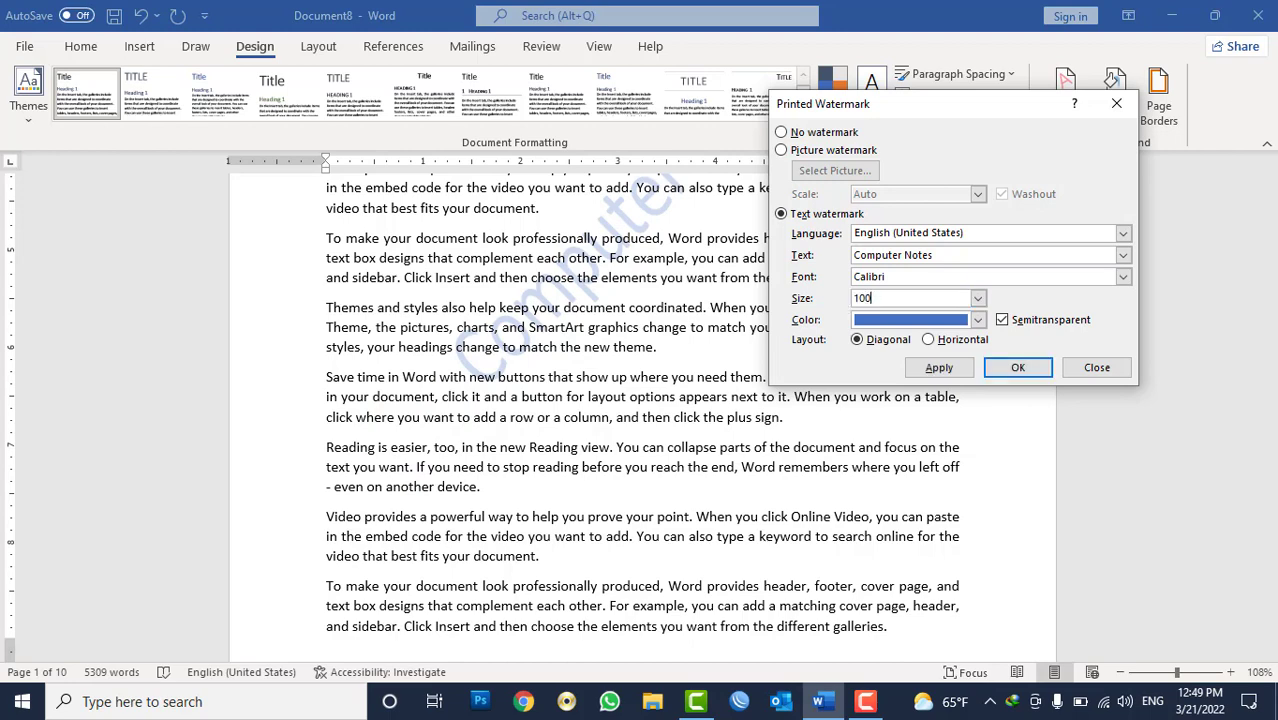
{"action": "left_click", "coordinate": [937, 368]}
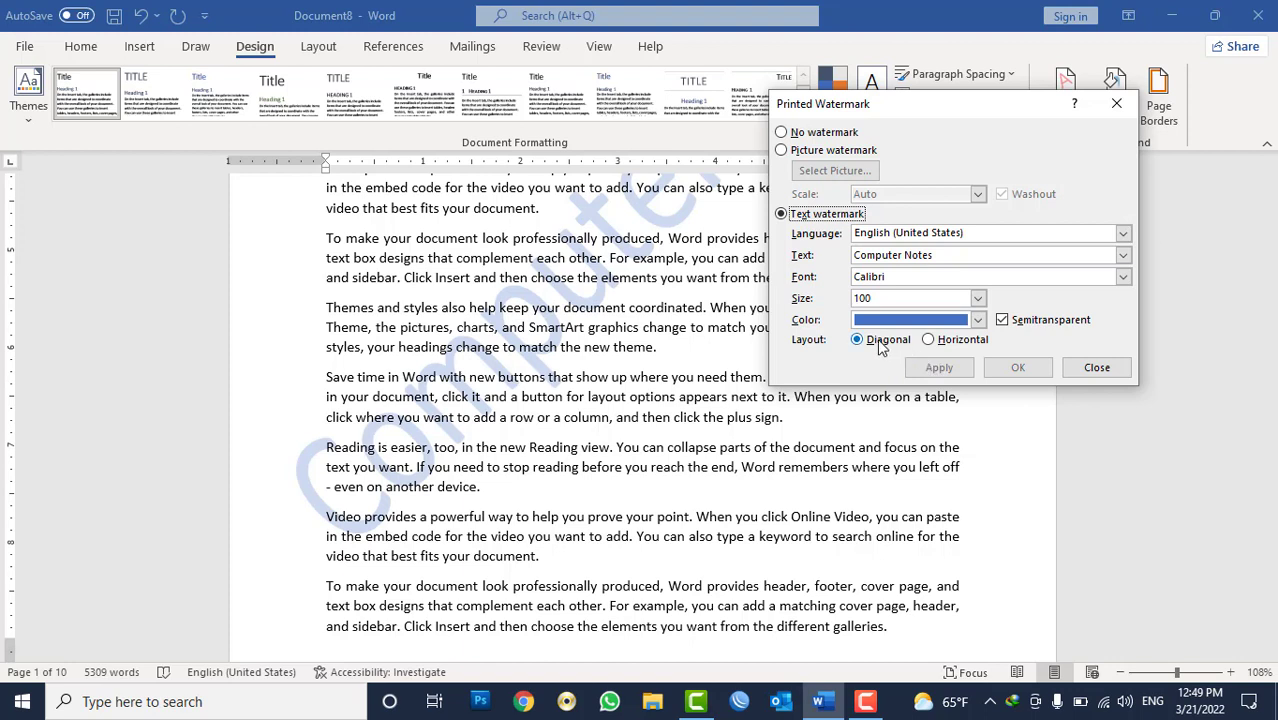
Try horizontal, then settle on diagonal layout, toggle semitransparency off and on, and close the dialog
{"action": "left_click", "coordinate": [955, 340]}
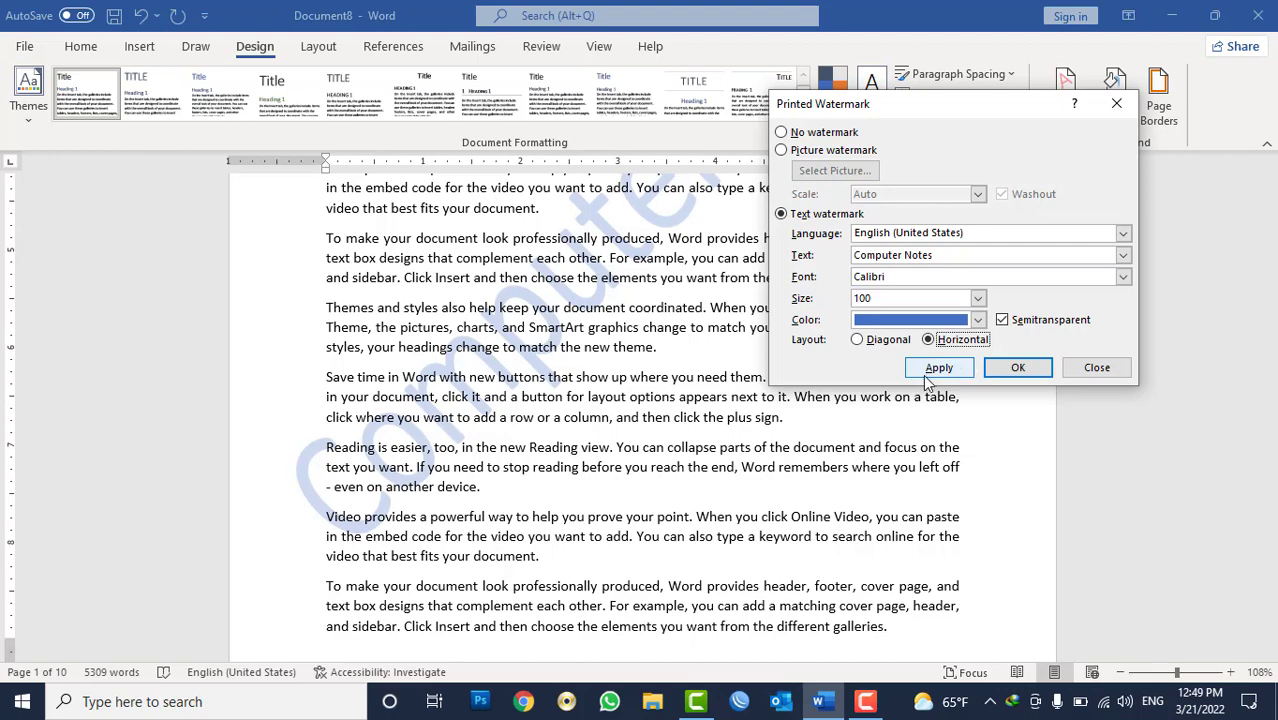
{"action": "left_click", "coordinate": [930, 370]}
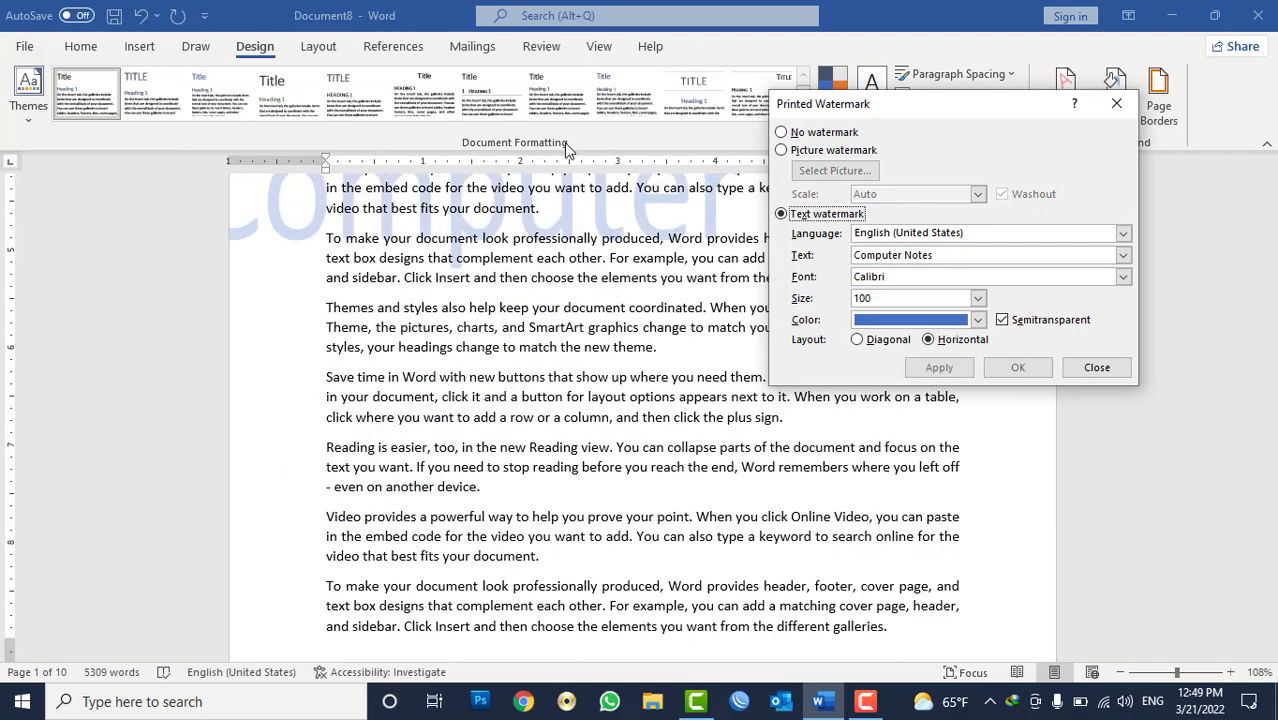
{"action": "left_click", "coordinate": [858, 339]}
{"action": "left_click", "coordinate": [940, 368]}
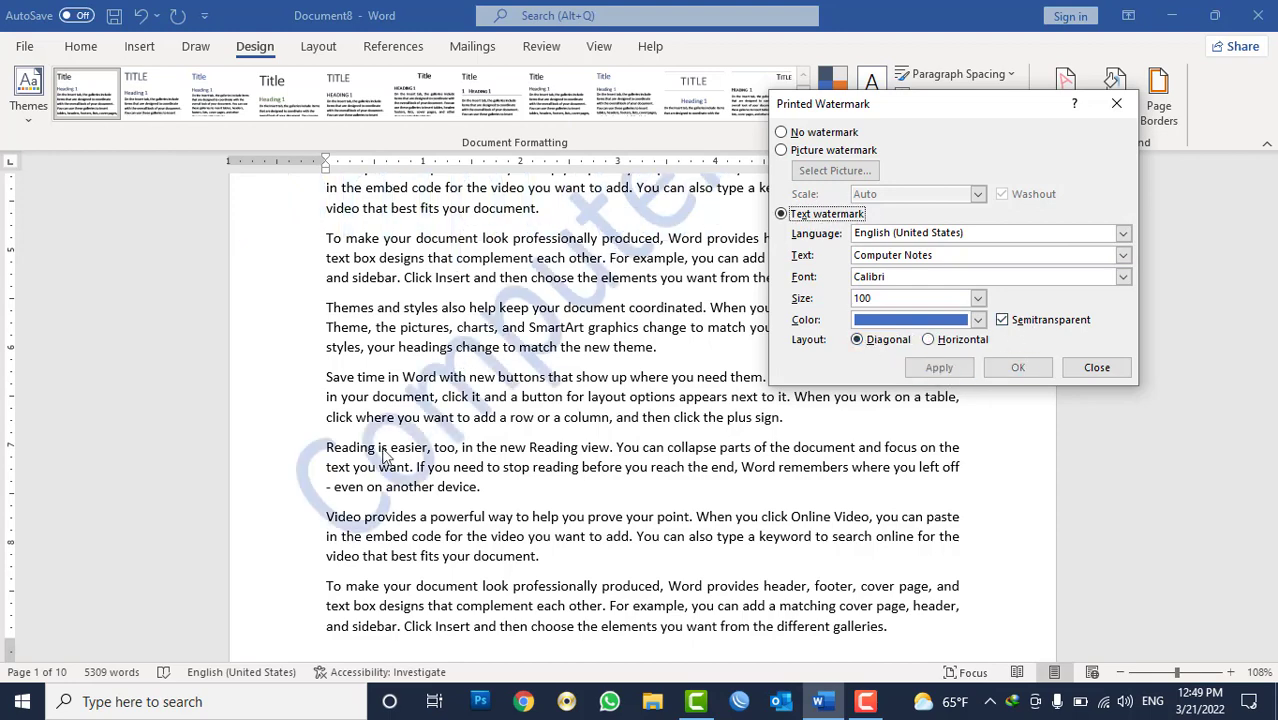
{"action": "left_click", "coordinate": [1055, 321]}
{"action": "left_click", "coordinate": [940, 368]}
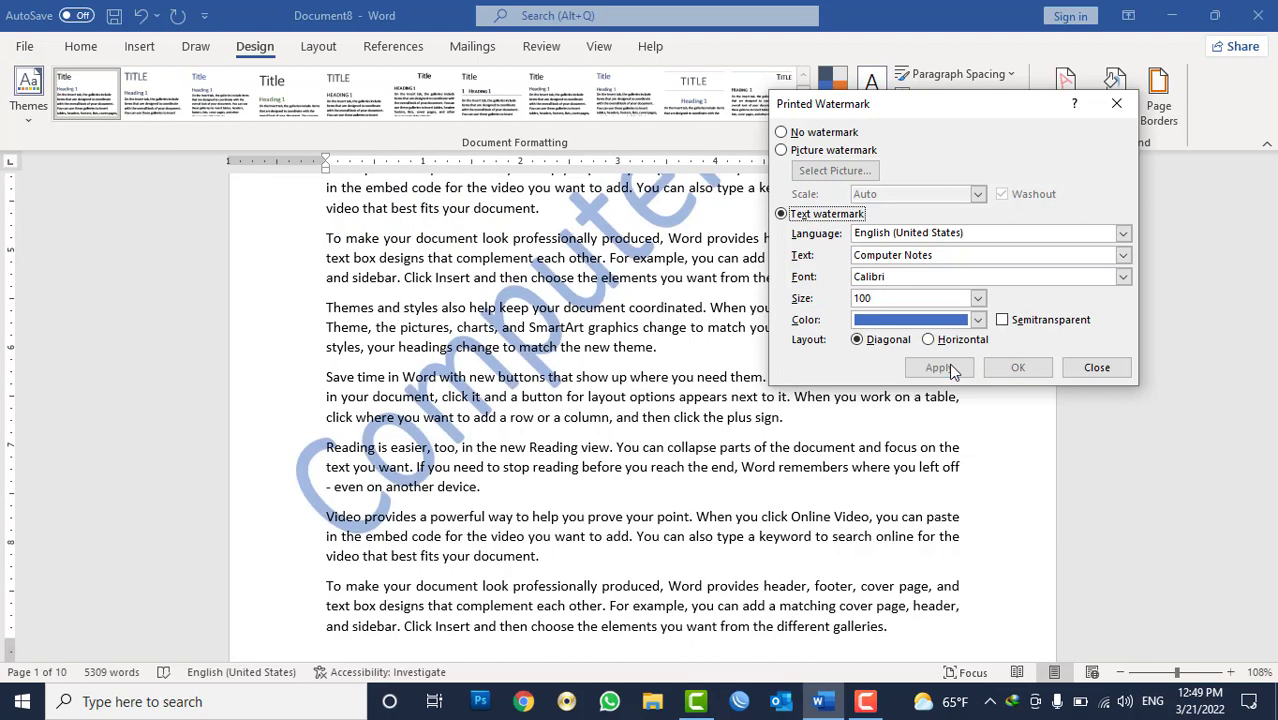
{"action": "left_click", "coordinate": [1002, 320]}
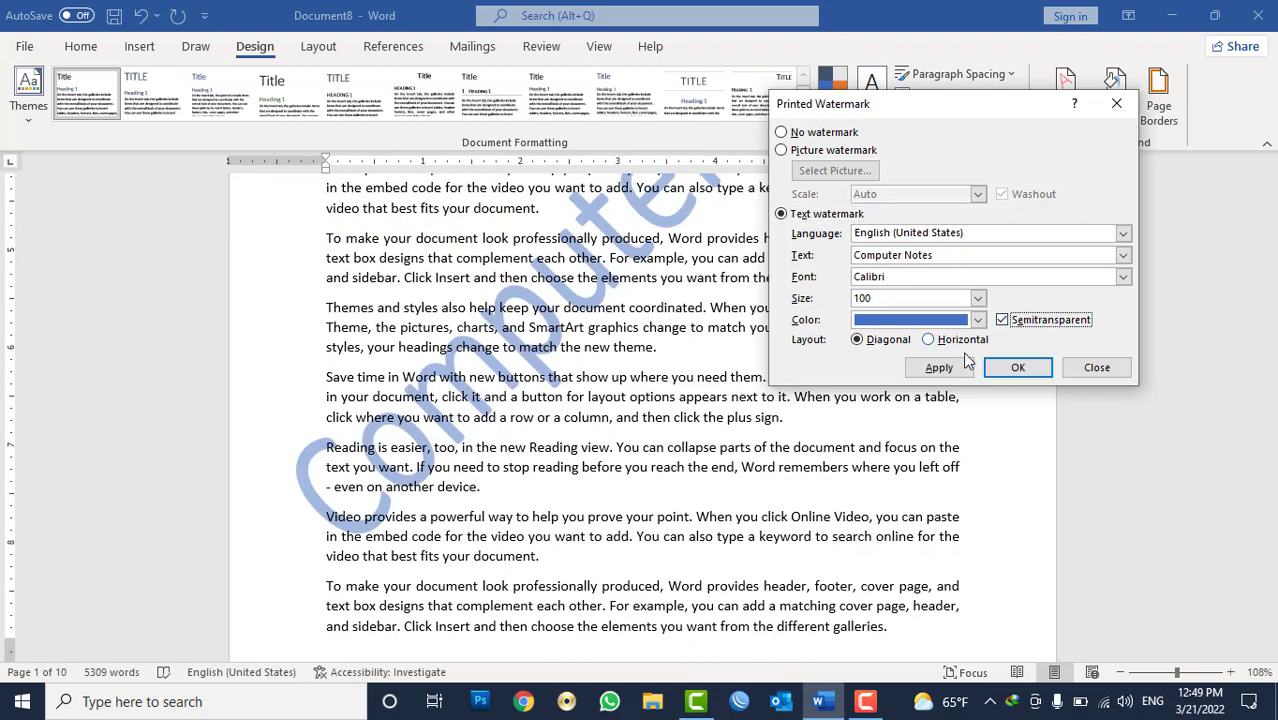
{"action": "left_click", "coordinate": [940, 368]}
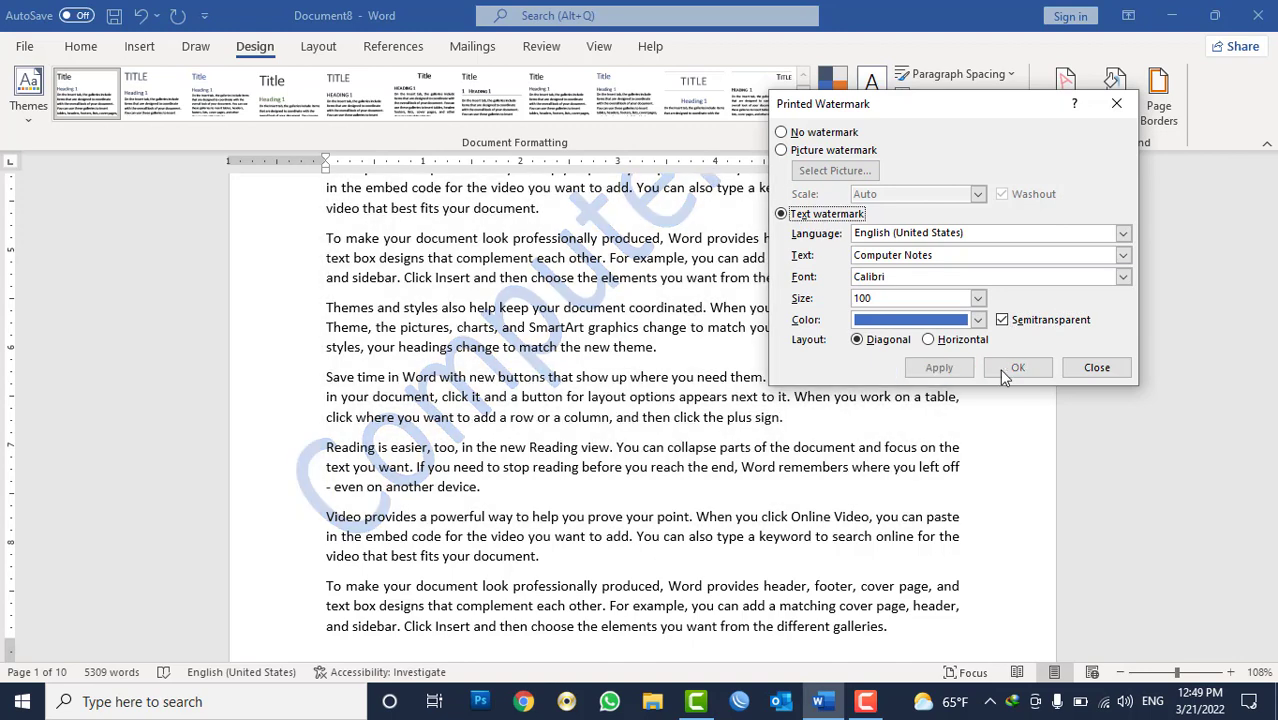
{"action": "left_click", "coordinate": [1095, 368]}
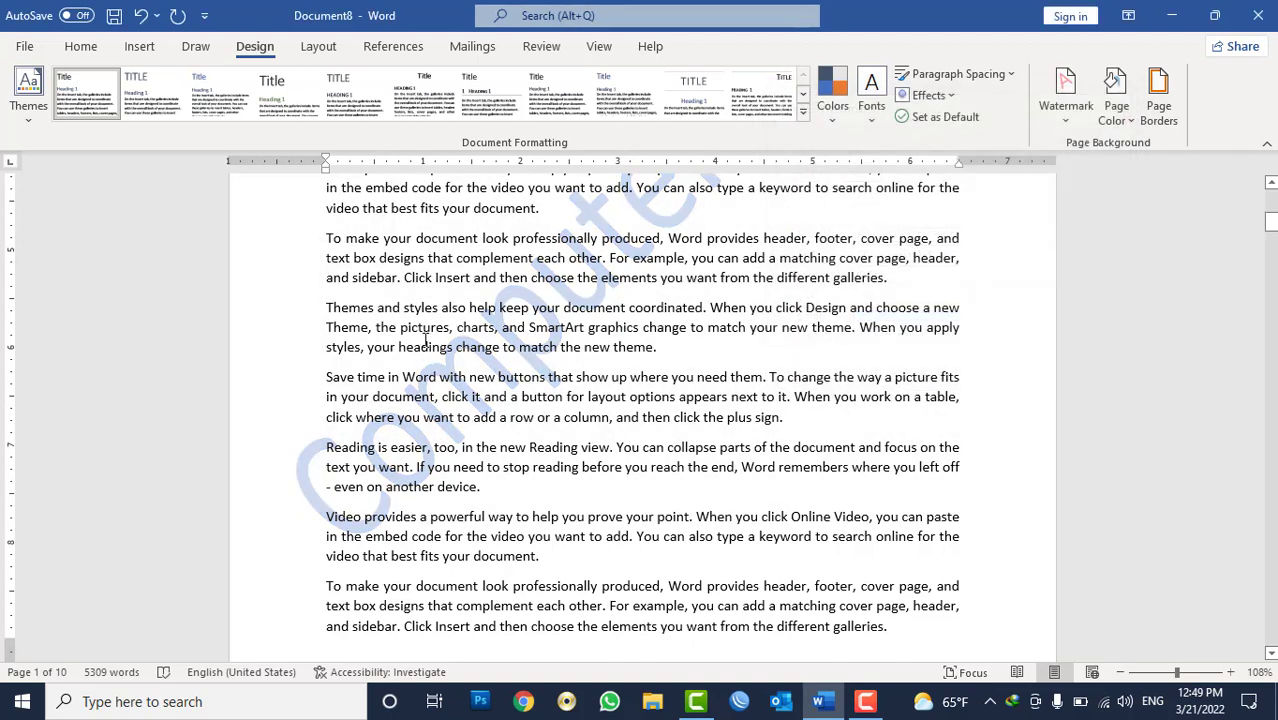
Clear the current document, close it without saving, and start a new blank document
{"action": "scroll", "coordinate": [425, 341], "scroll_direction": "down", "scroll_amount": 4}
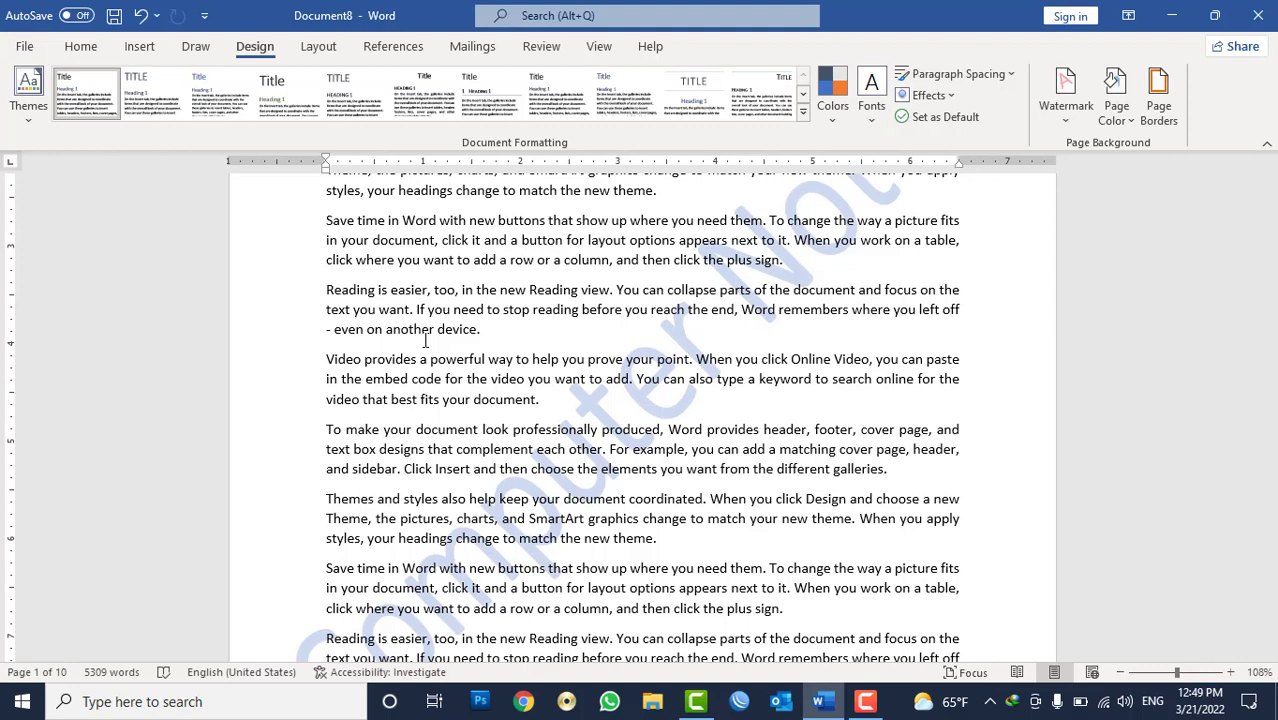
{"action": "key", "text": "ctrl+a"}
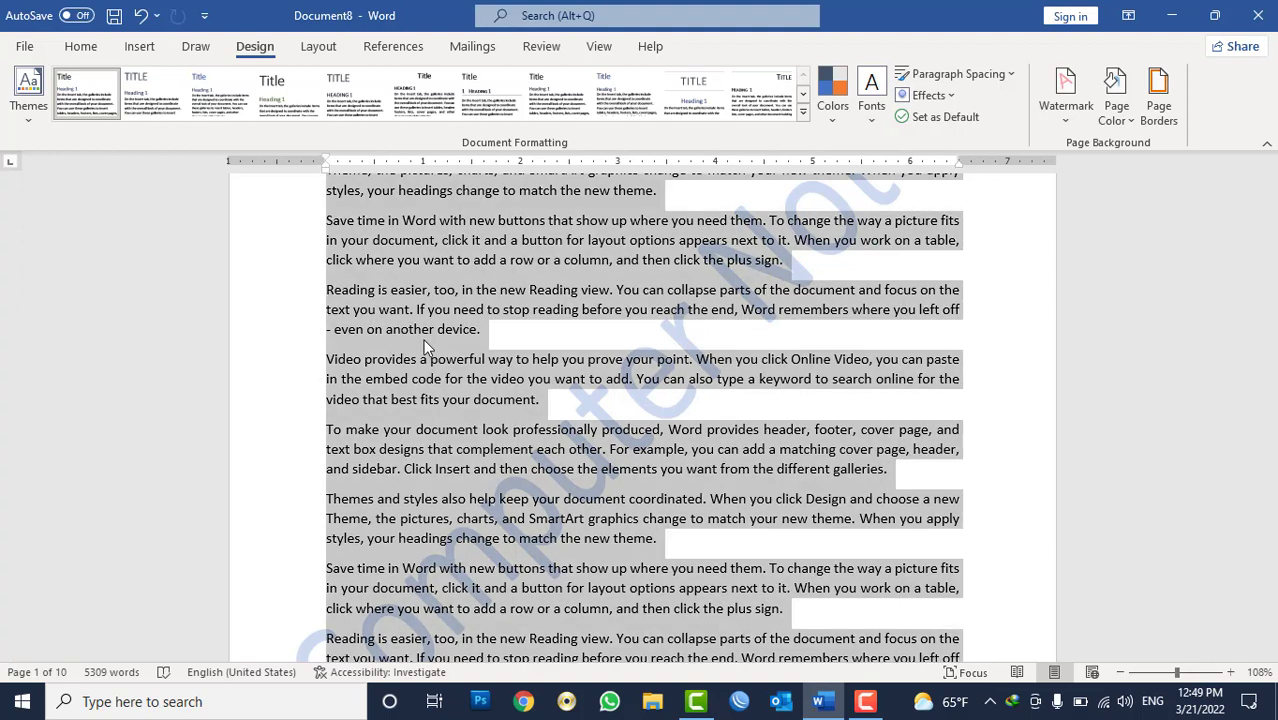
{"action": "key", "text": "Delete"}
{"action": "key", "text": "ctrl+w"}
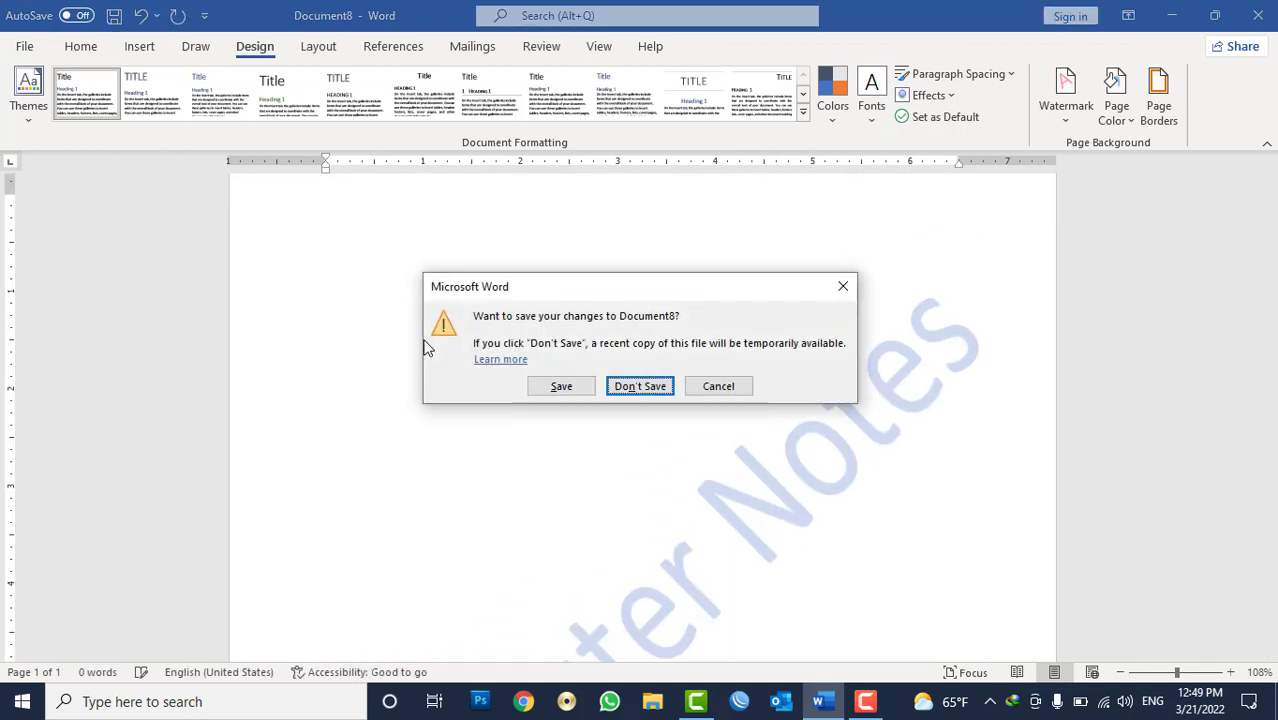
{"action": "key", "text": "Return"}
{"action": "key", "text": "ctrl+n"}
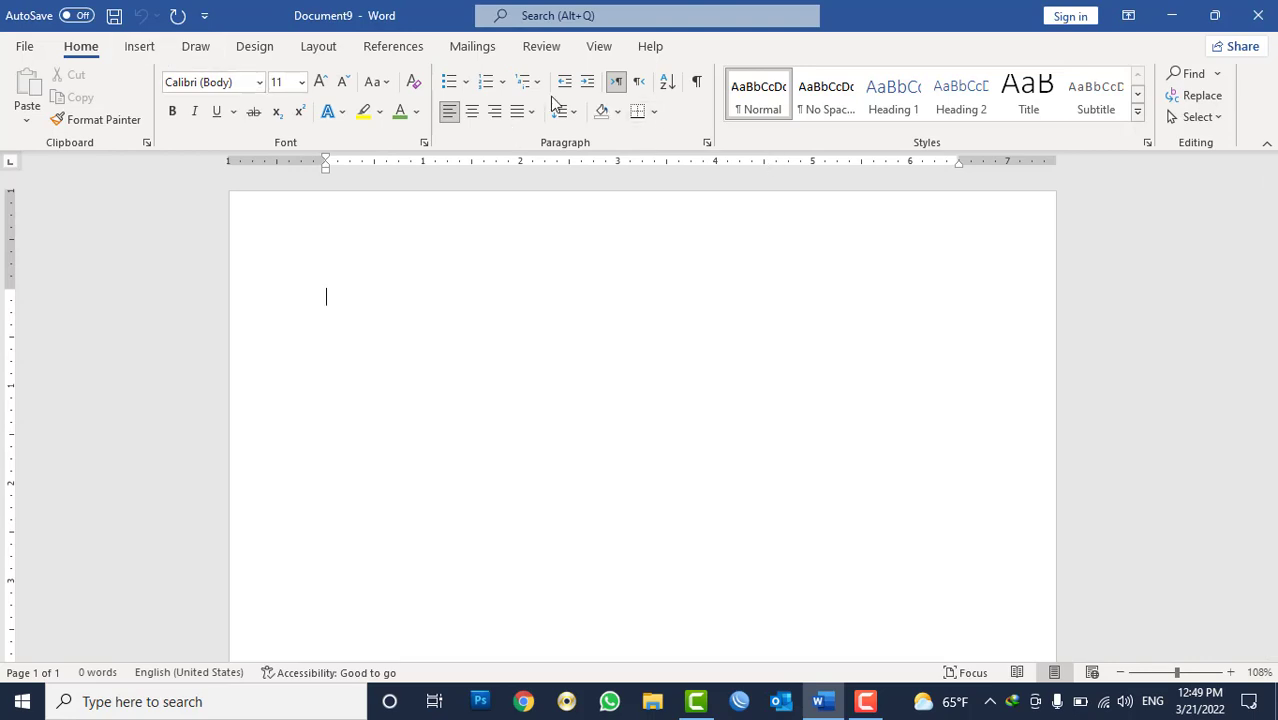
Generate five paragraphs of sample text with =rand() in the new document
{"action": "type", "text": "=rand()"}
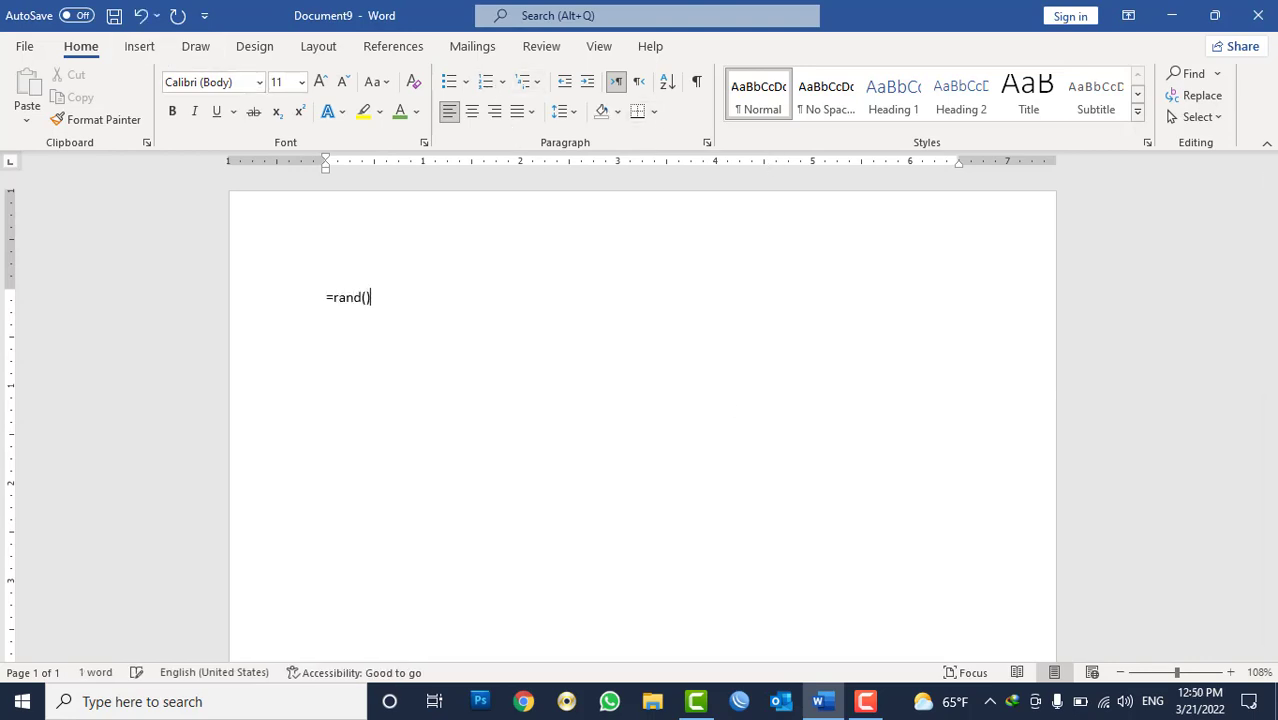
{"action": "key", "text": "Return"}
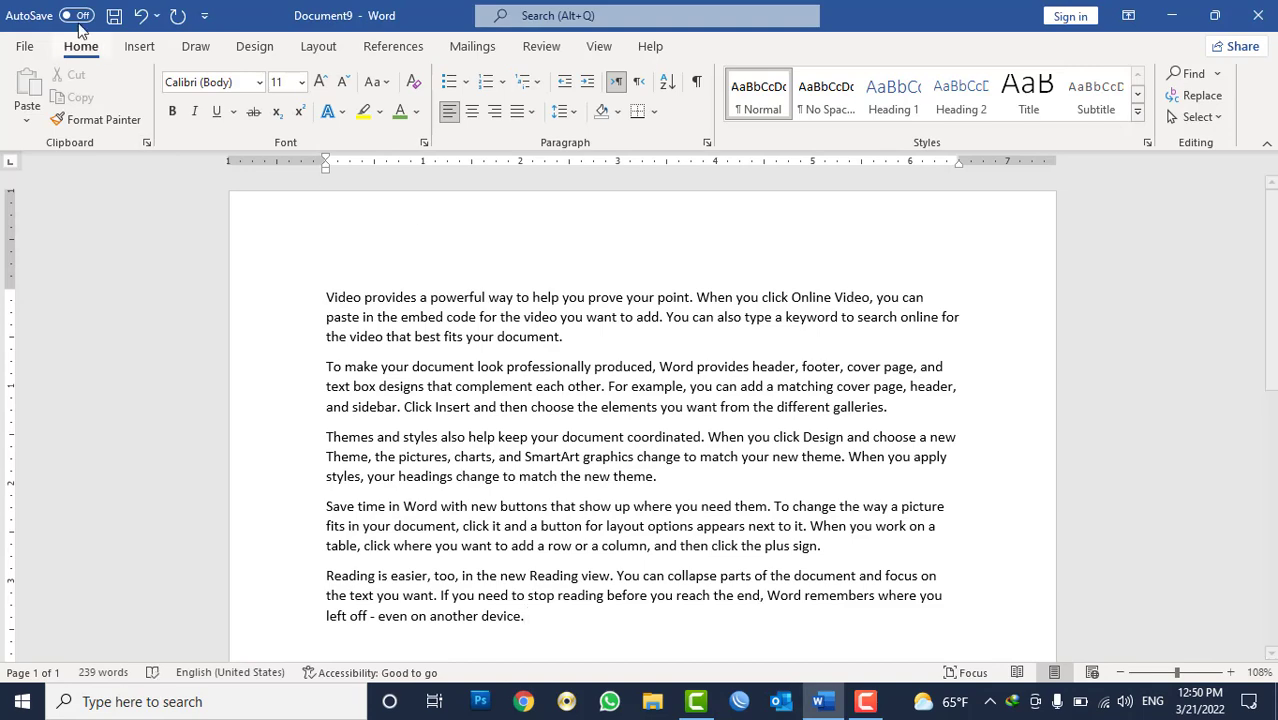
{"action": "left_click", "coordinate": [255, 46]}
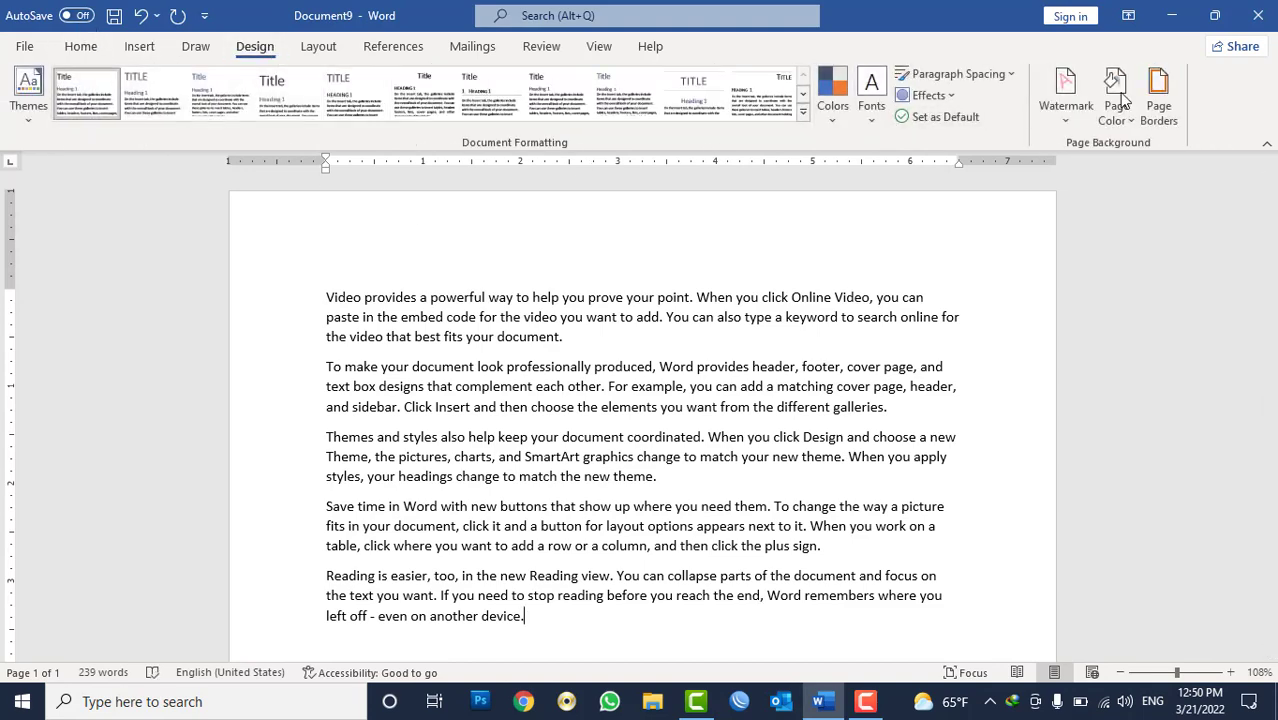
Choose E:\D Drive Dat\toloeaftab-logo.jpg as a custom picture watermark
{"action": "left_click", "coordinate": [1055, 110]}
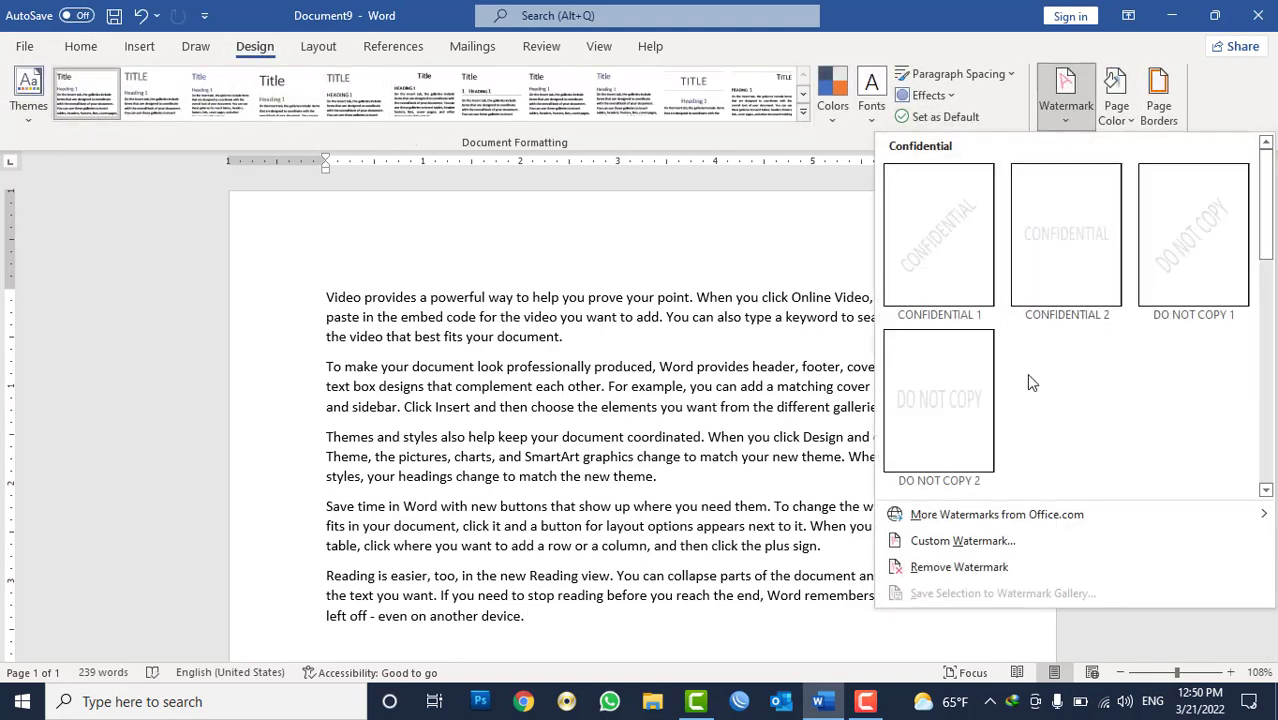
{"action": "left_click", "coordinate": [926, 540]}
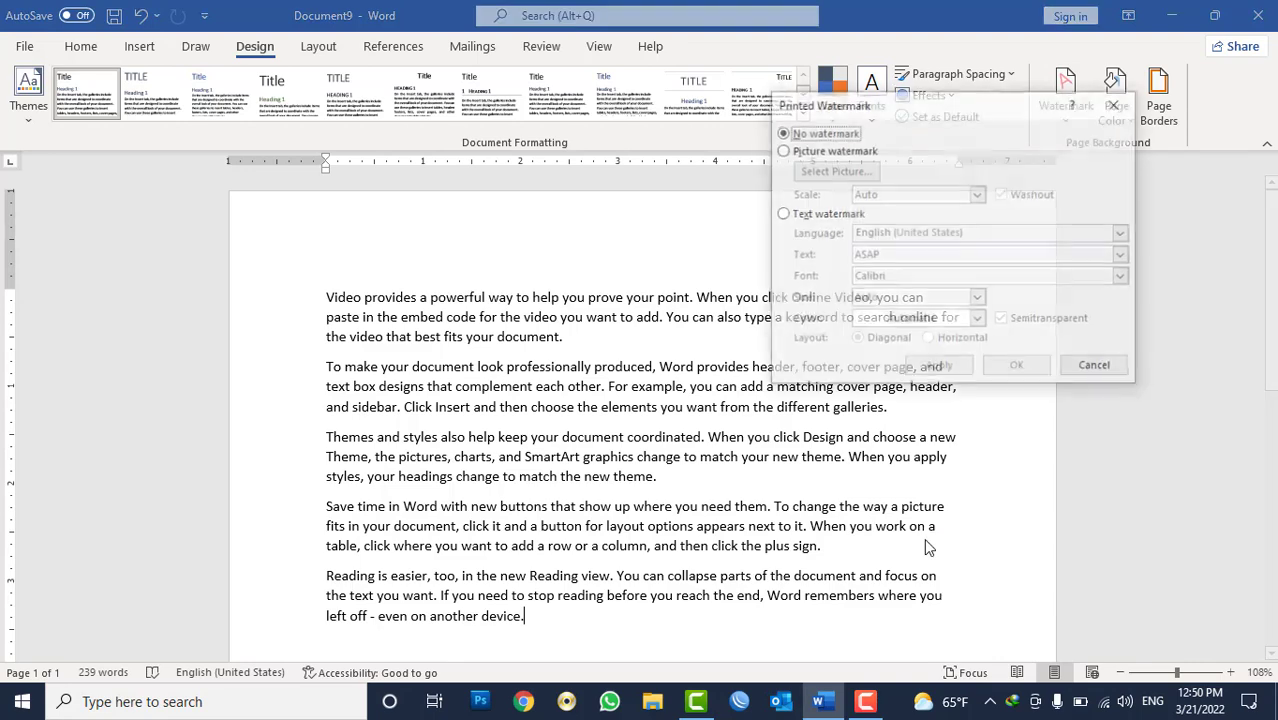
{"action": "left_click", "coordinate": [806, 150]}
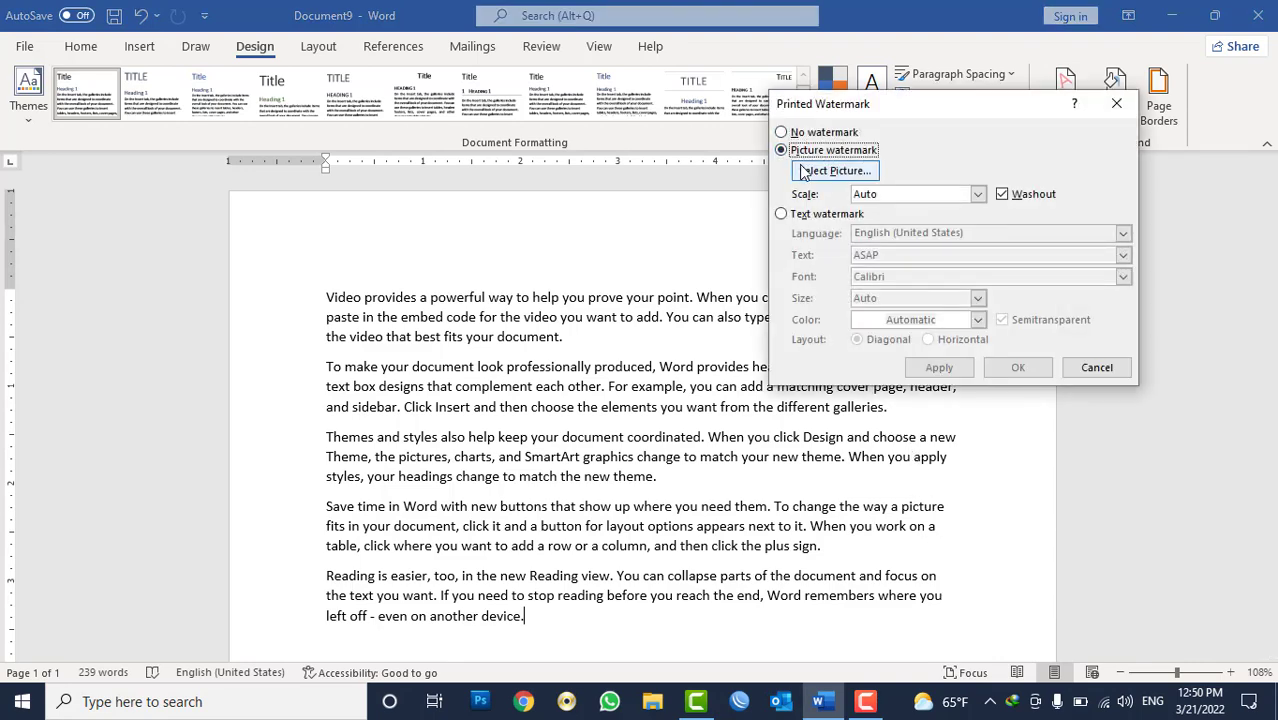
{"action": "left_click", "coordinate": [806, 171]}
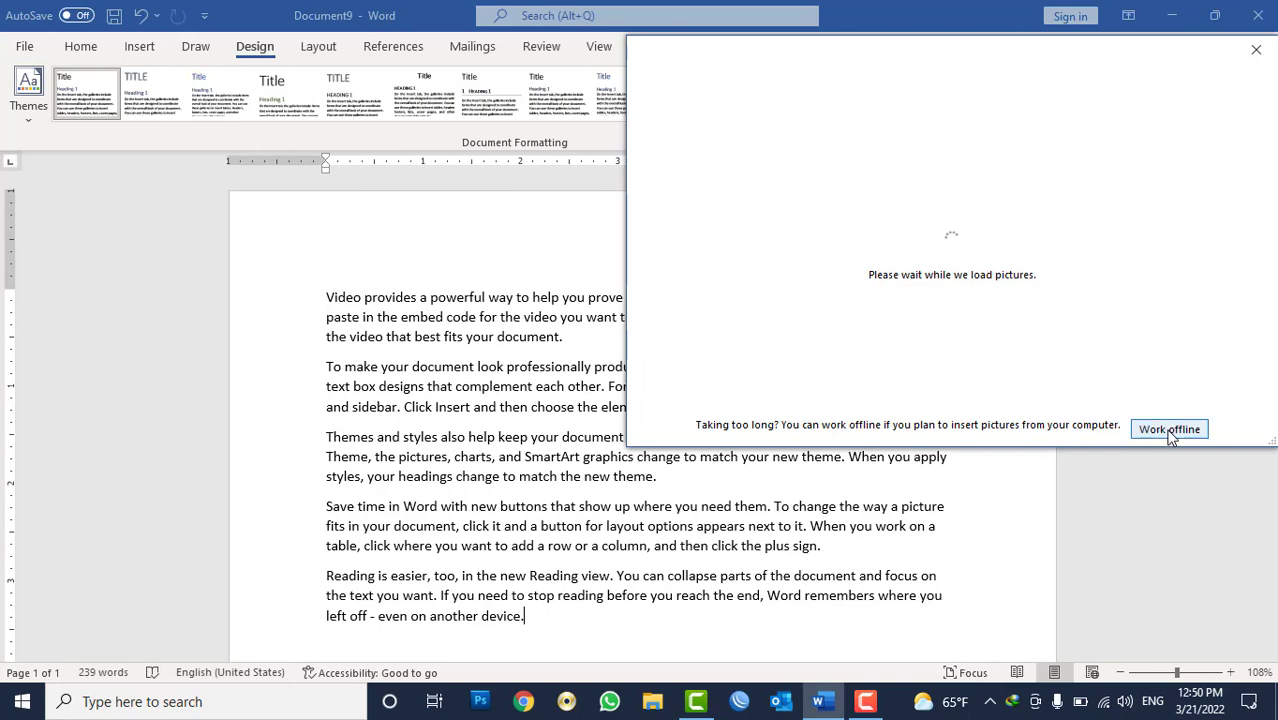
{"action": "left_click", "coordinate": [1169, 430]}
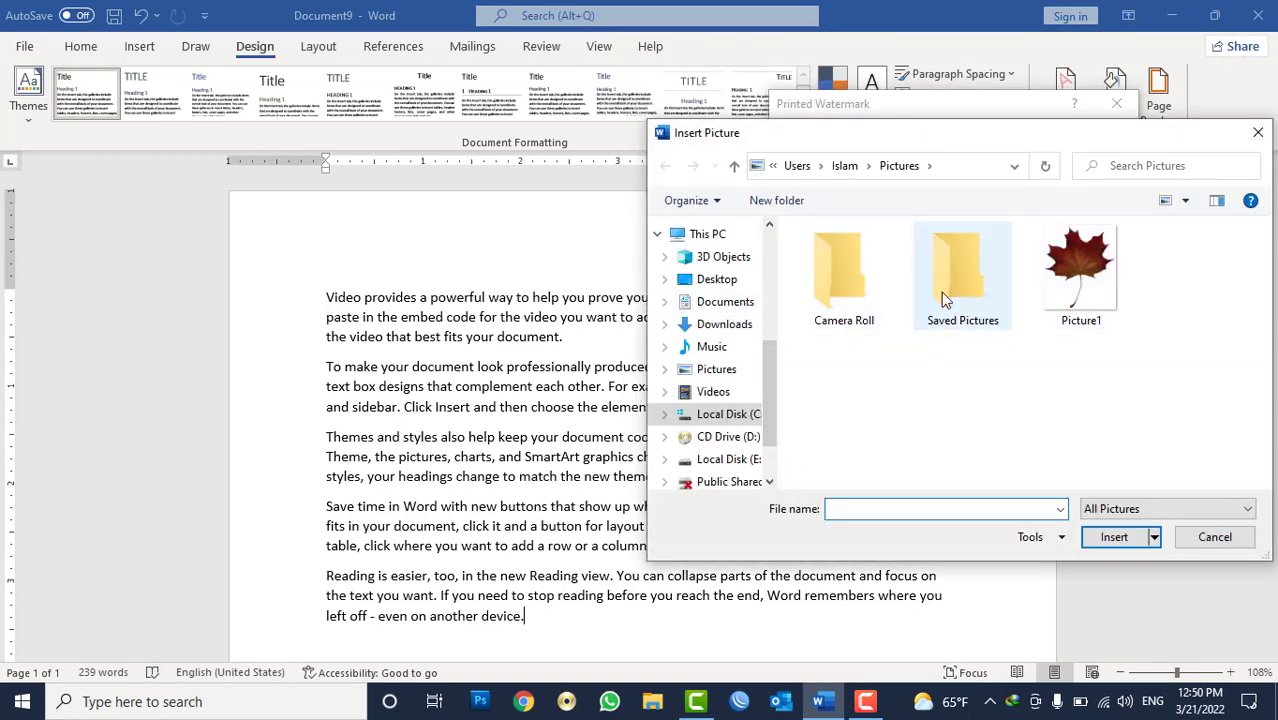
{"action": "left_click", "coordinate": [716, 461]}
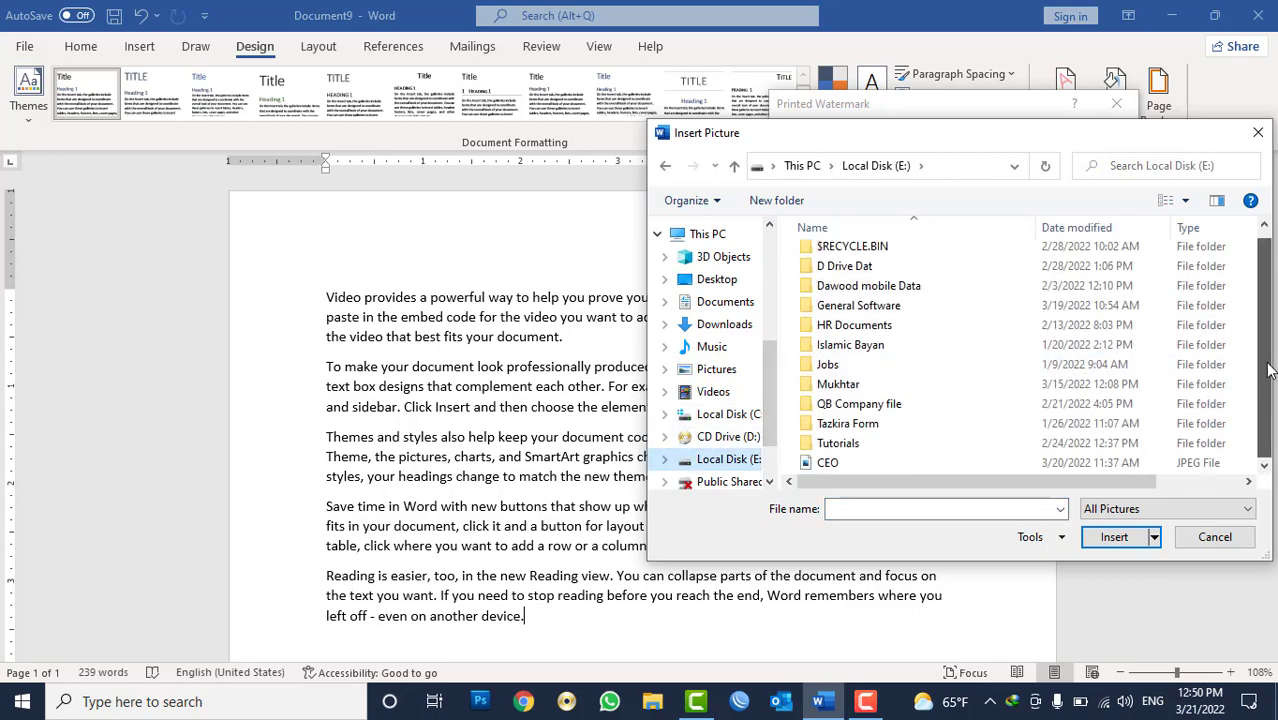
{"action": "left_click", "coordinate": [884, 271]}
{"action": "double_click", "coordinate": [884, 271]}
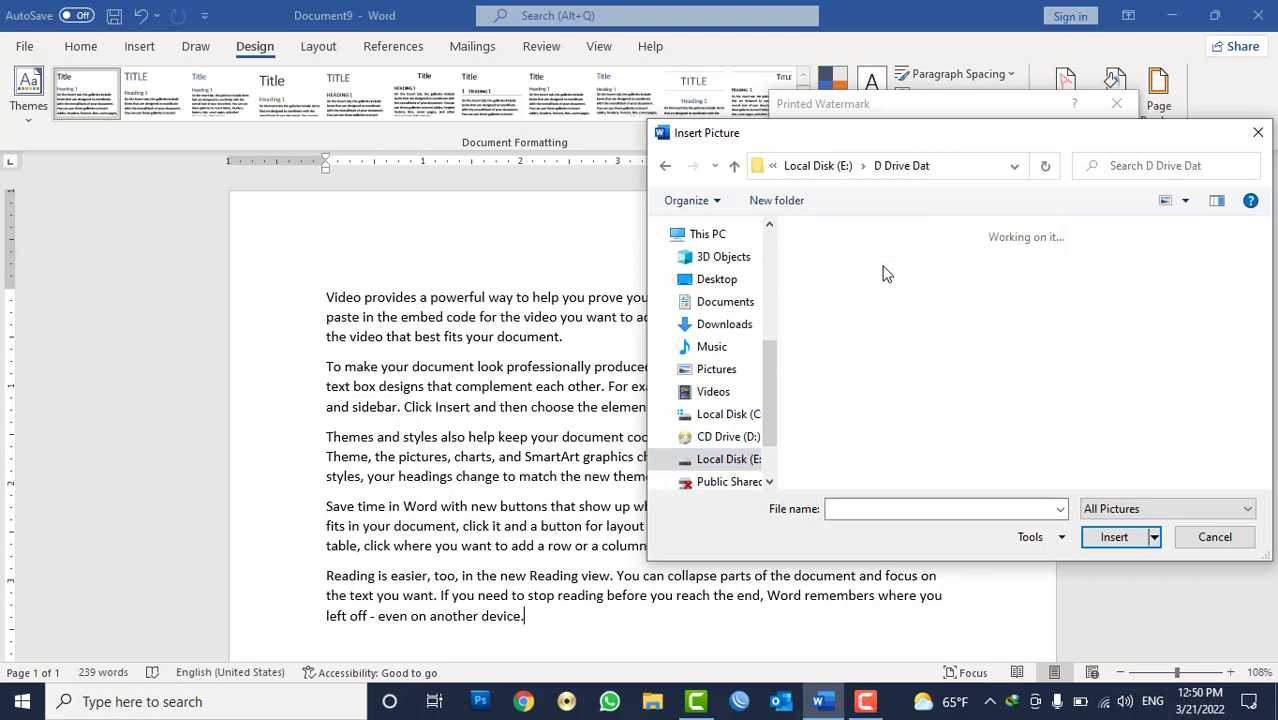
{"action": "left_click_drag", "start_coordinate": [1271, 316], "coordinate": [1270, 465]}
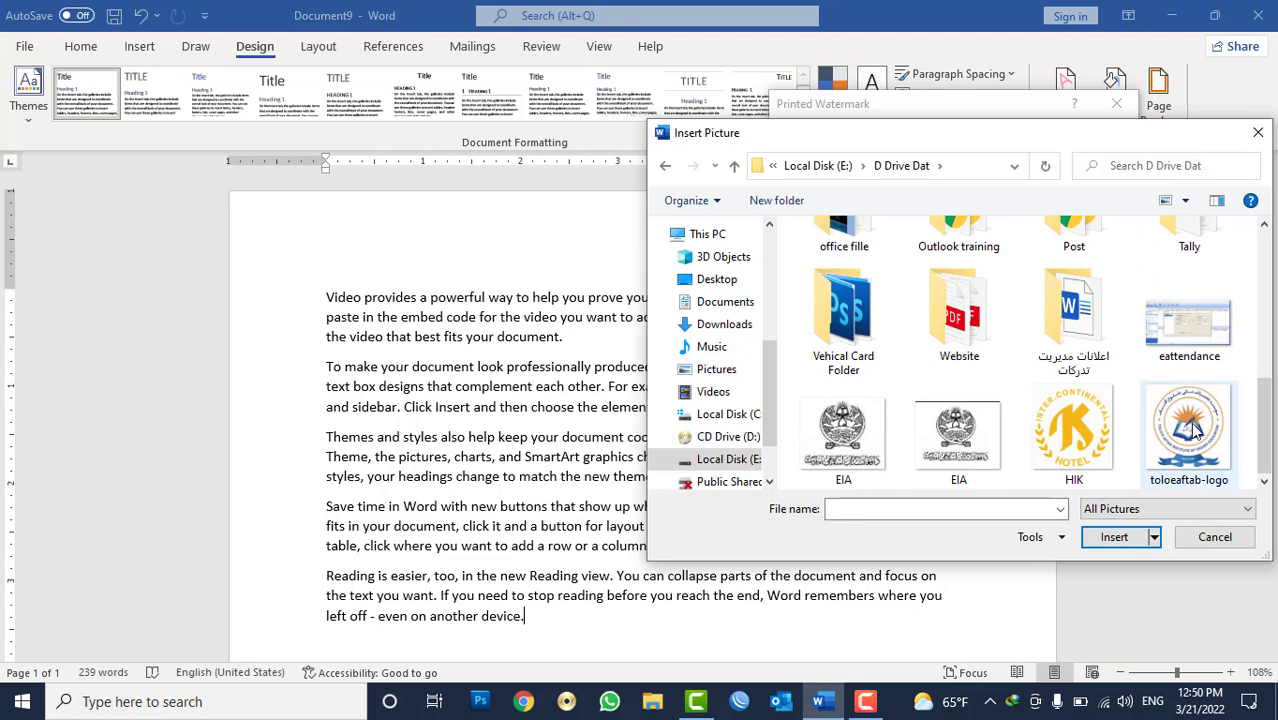
{"action": "double_click", "coordinate": [1190, 425]}
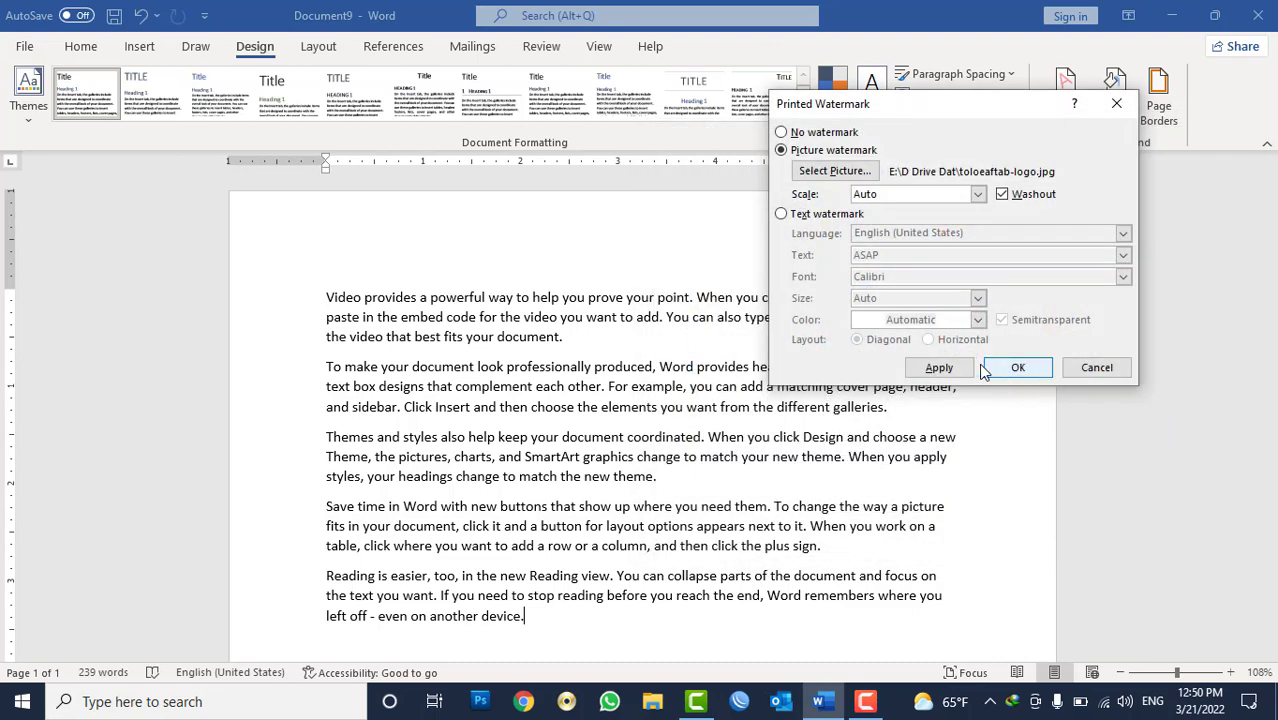
Apply the washed-out logo watermark, close the dialog, and review it across the pages
{"action": "left_click", "coordinate": [967, 371]}
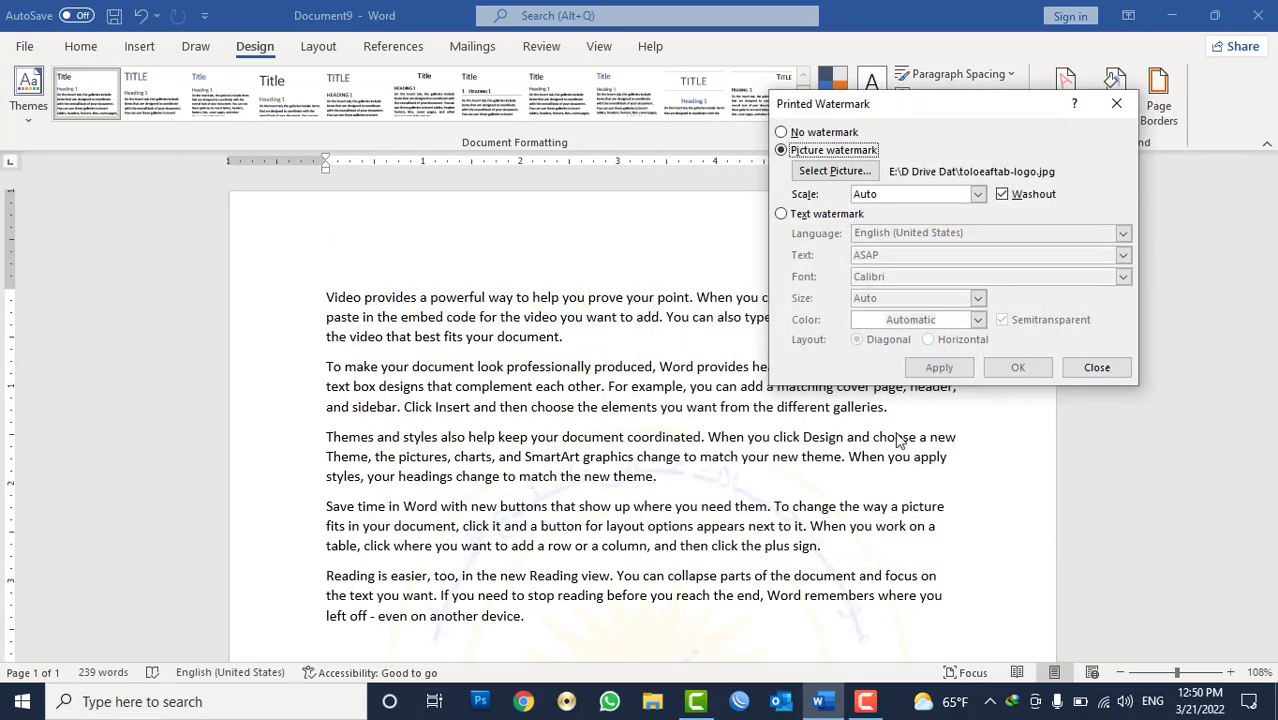
{"action": "left_click", "coordinate": [1097, 367]}
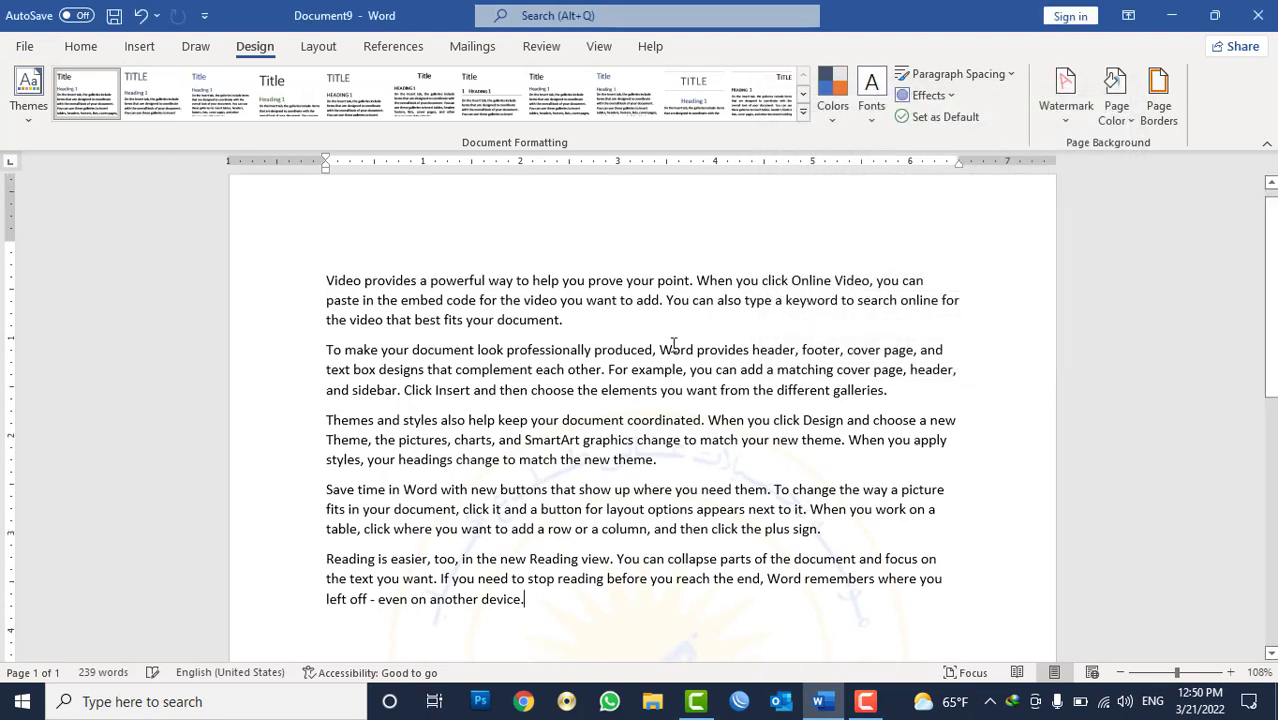
{"action": "scroll", "coordinate": [673, 350], "scroll_direction": "down", "scroll_amount": 2}
{"action": "scroll", "coordinate": [673, 350], "scroll_direction": "down", "scroll_amount": 5}
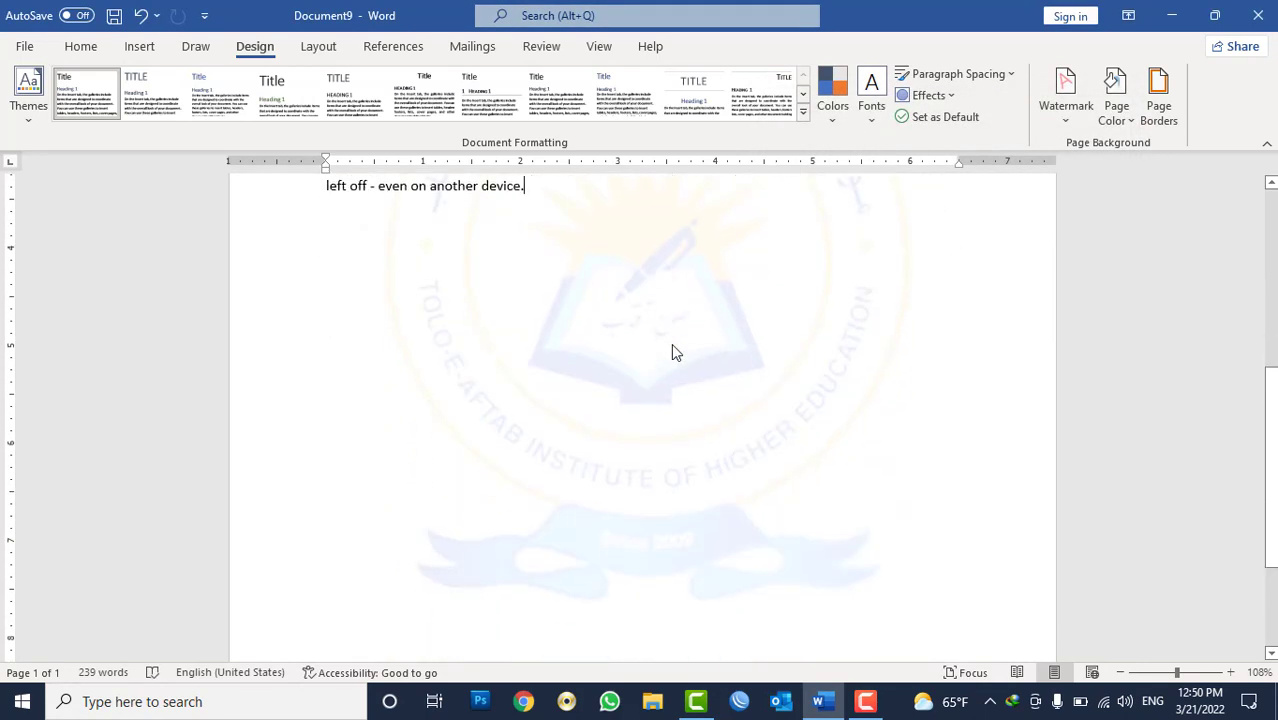
{"action": "scroll", "coordinate": [671, 343], "scroll_direction": "up", "scroll_amount": 4}
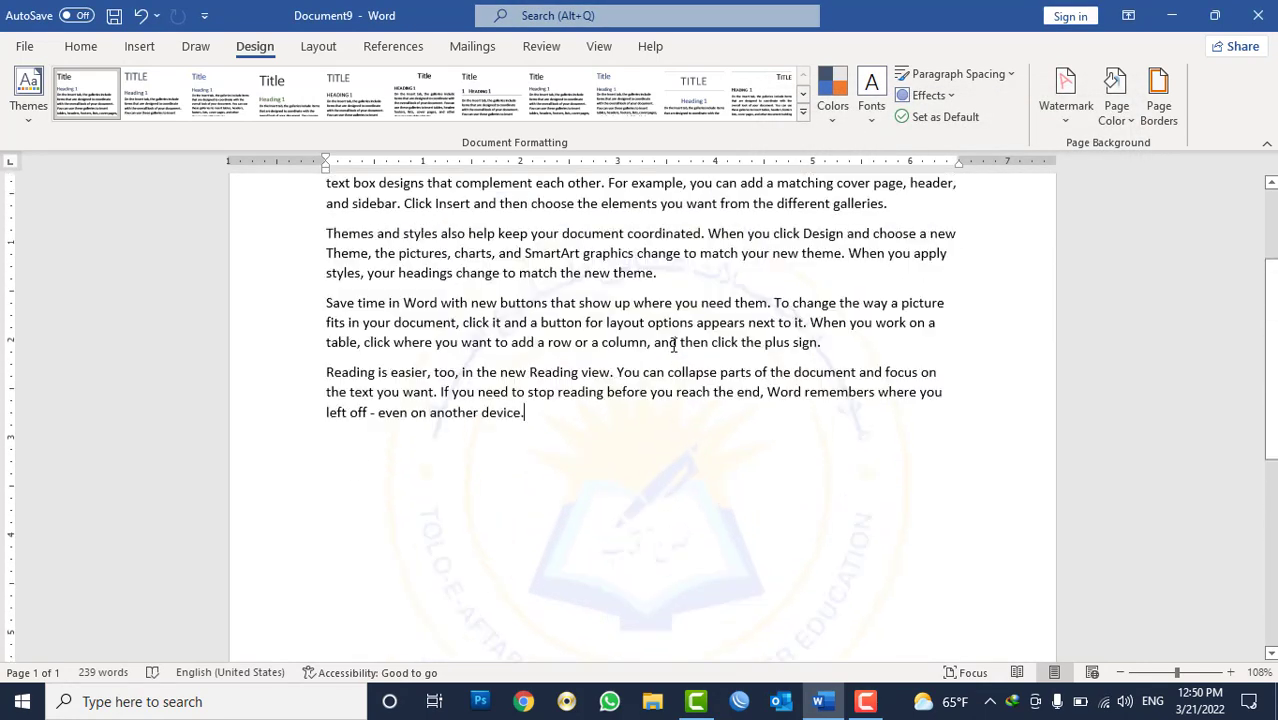
{"action": "scroll", "coordinate": [673, 344], "scroll_direction": "up", "scroll_amount": 3}
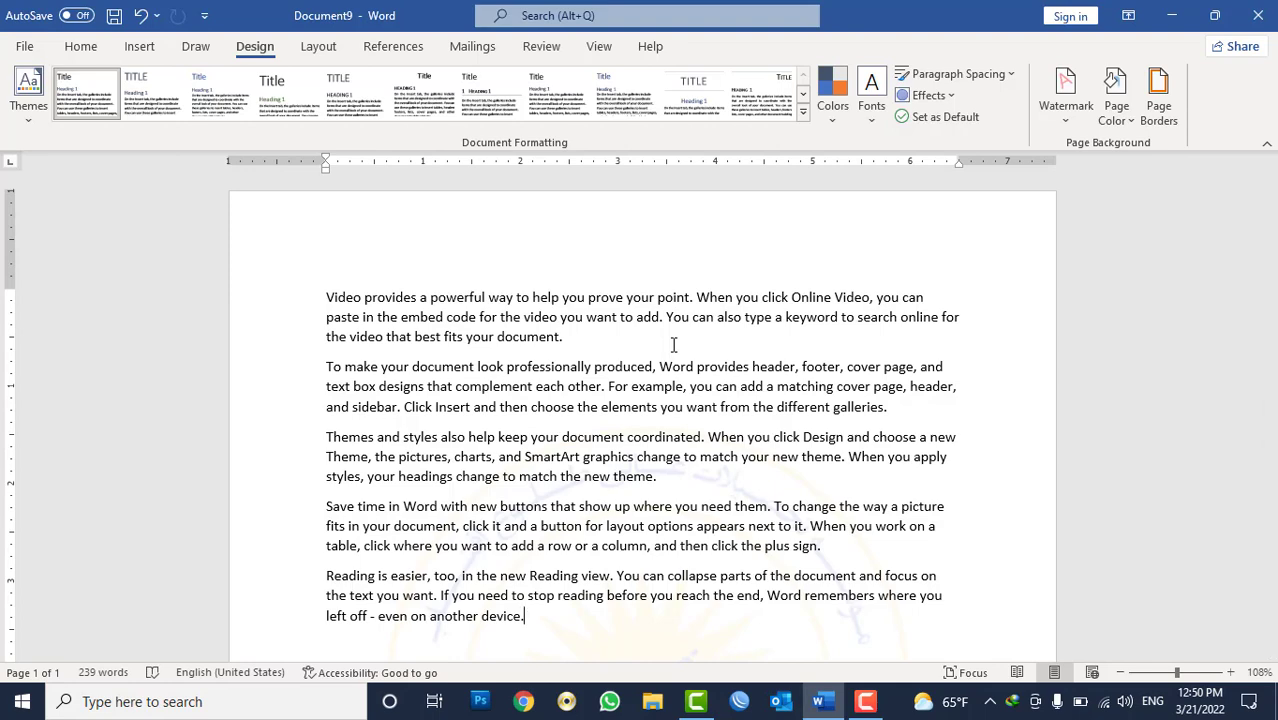
{"action": "scroll", "coordinate": [673, 345], "scroll_direction": "down", "scroll_amount": 5}
{"action": "scroll", "coordinate": [574, 288], "scroll_direction": "up", "scroll_amount": 5}
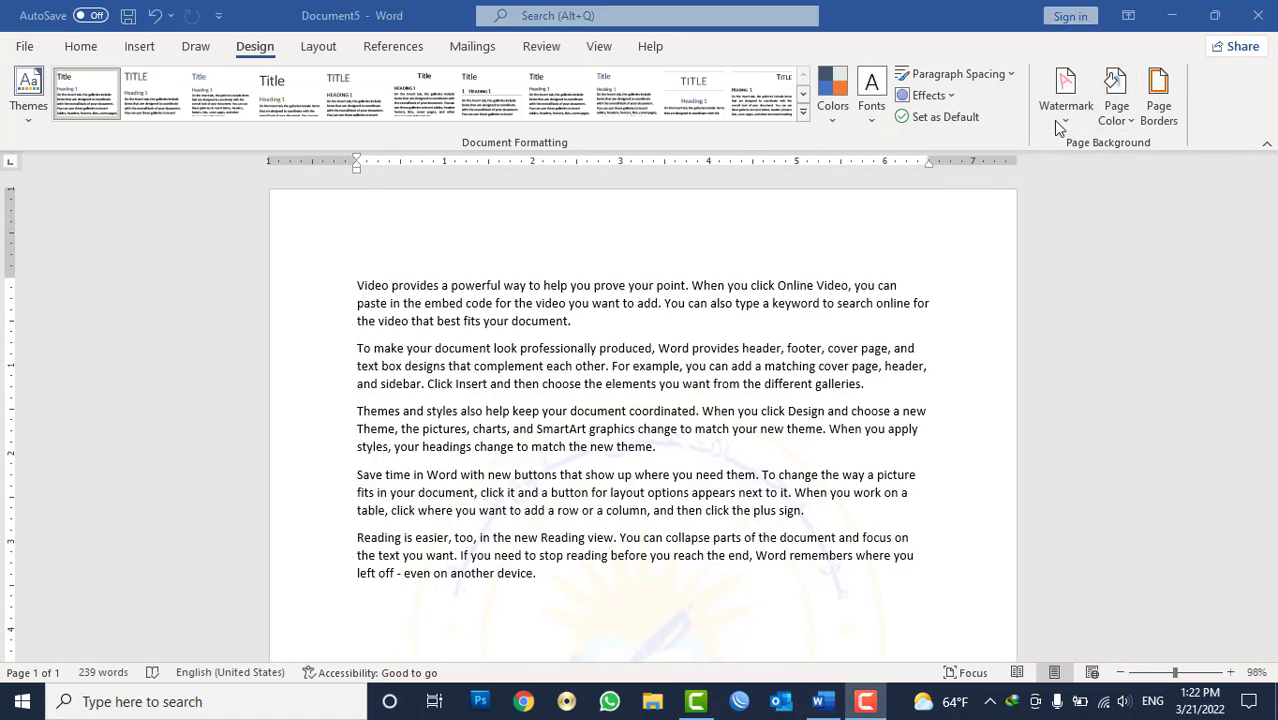
Browse the Watermark gallery without choosing anything, then close the document with Ctrl+W
{"action": "left_click", "coordinate": [1062, 115]}
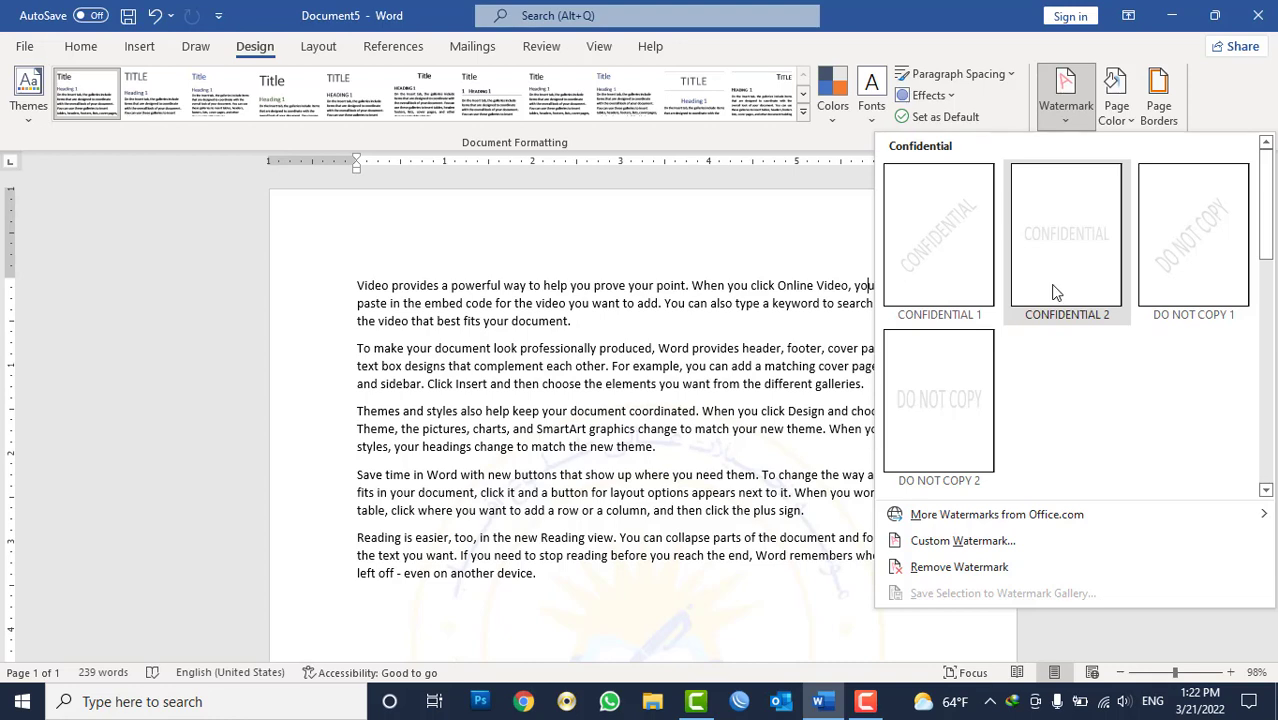
{"action": "left_click", "coordinate": [624, 468]}
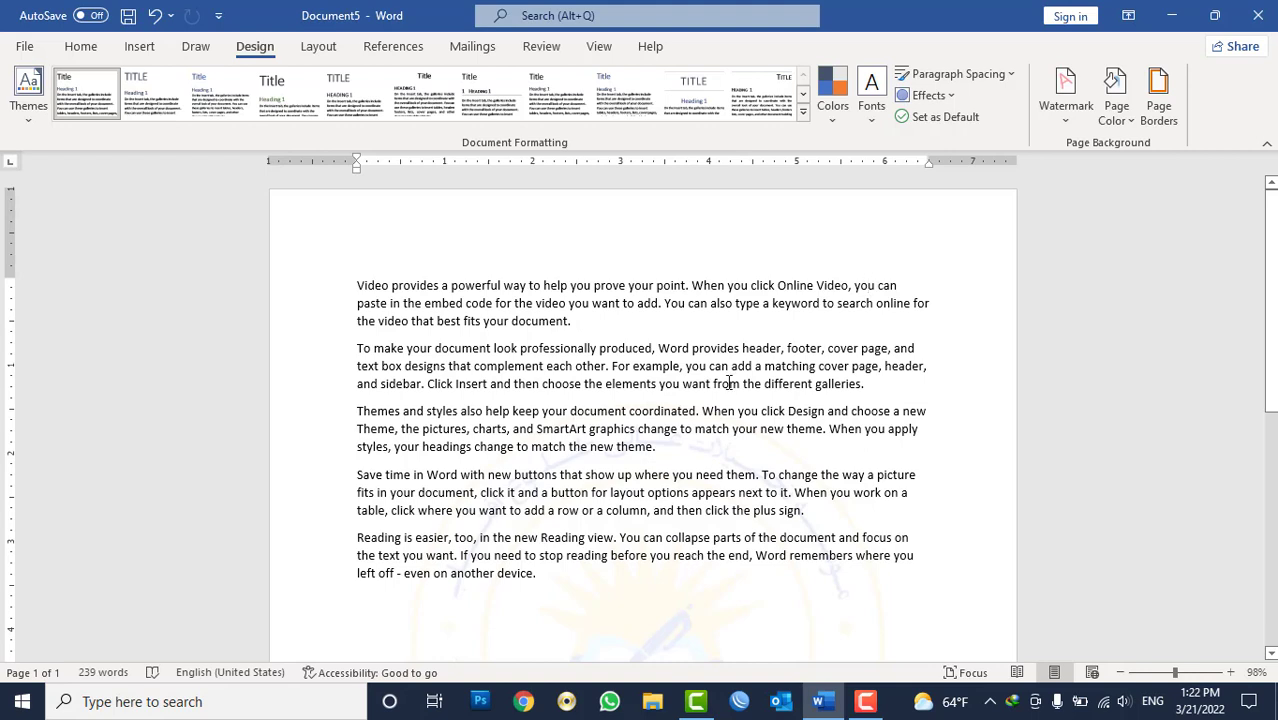
{"action": "left_click", "coordinate": [1044, 118]}
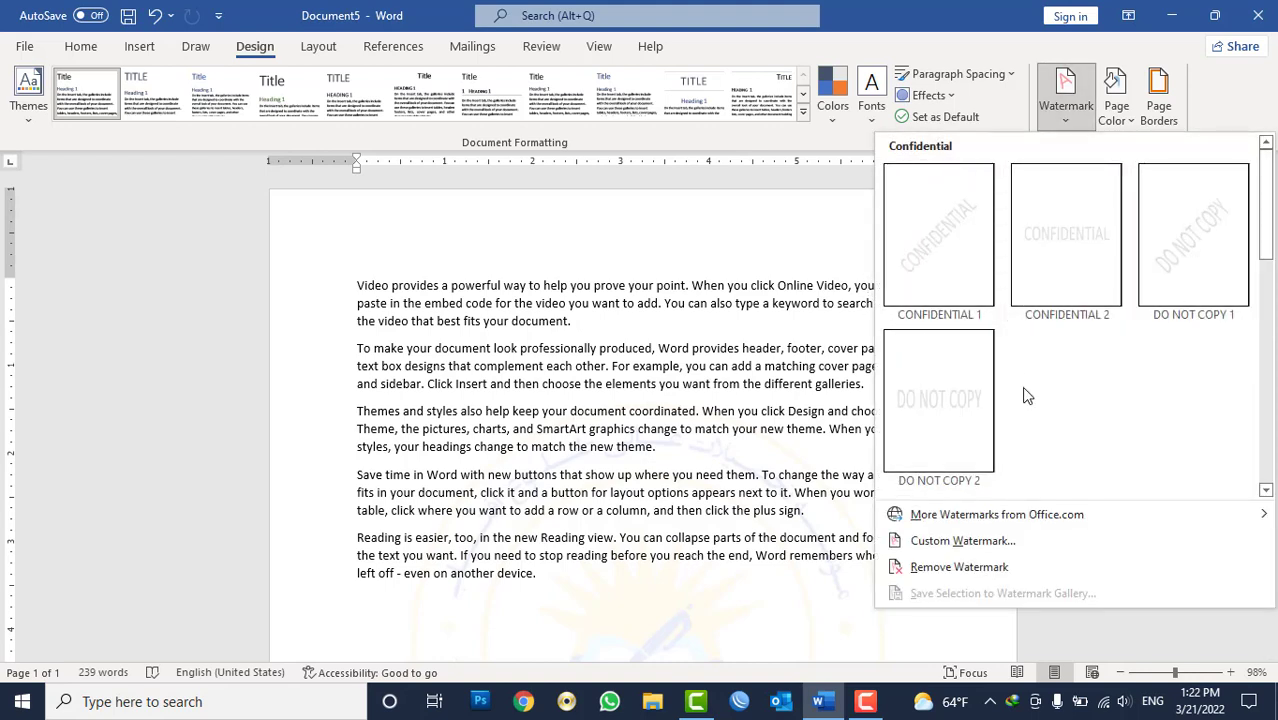
{"action": "scroll", "coordinate": [1035, 373], "scroll_direction": "down", "scroll_amount": 5}
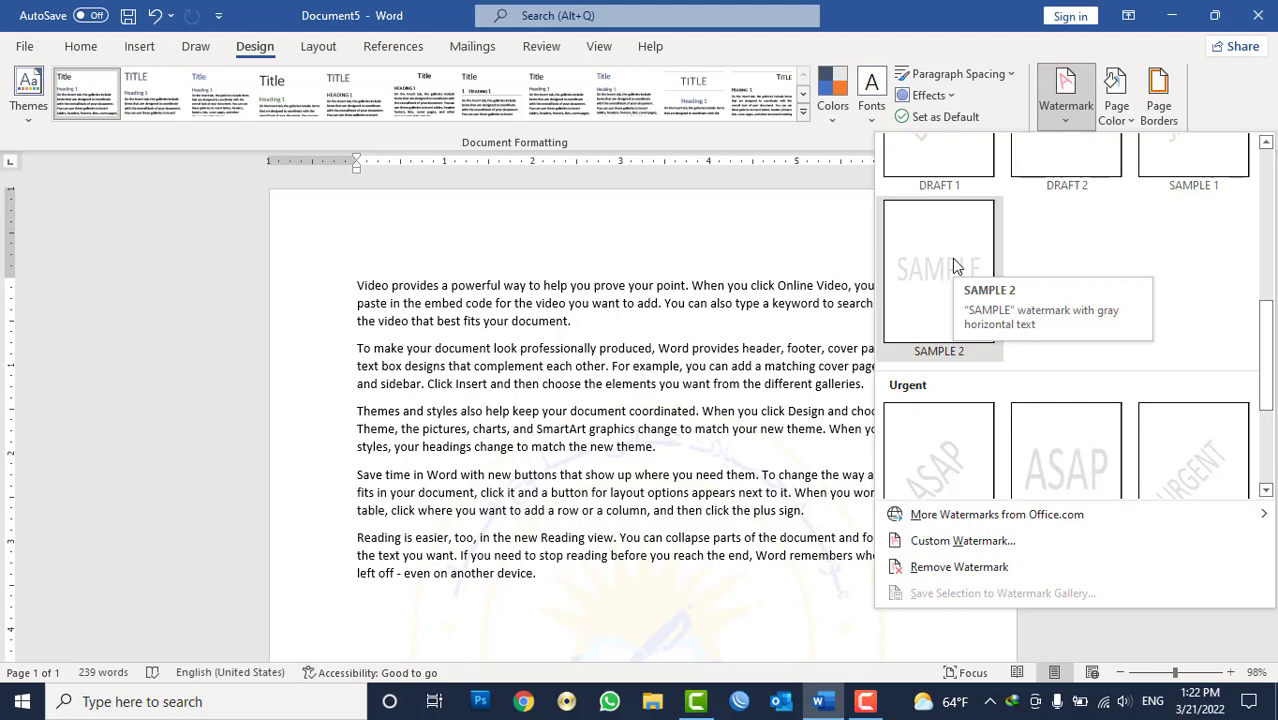
{"action": "left_click", "coordinate": [640, 318]}
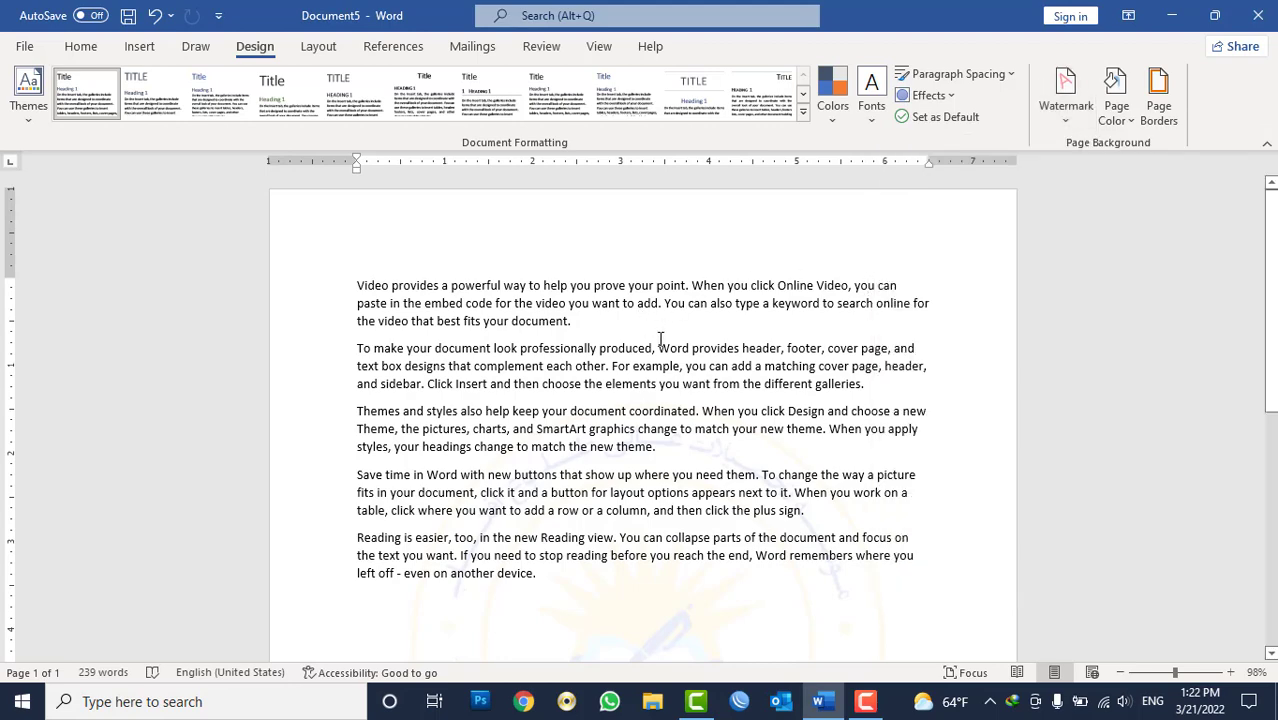
{"action": "key", "text": "ctrl+w"}
Discard the old document, start a new one, and insert toloeaftab-logo from D Drive Dat
{"action": "key", "text": "n"}
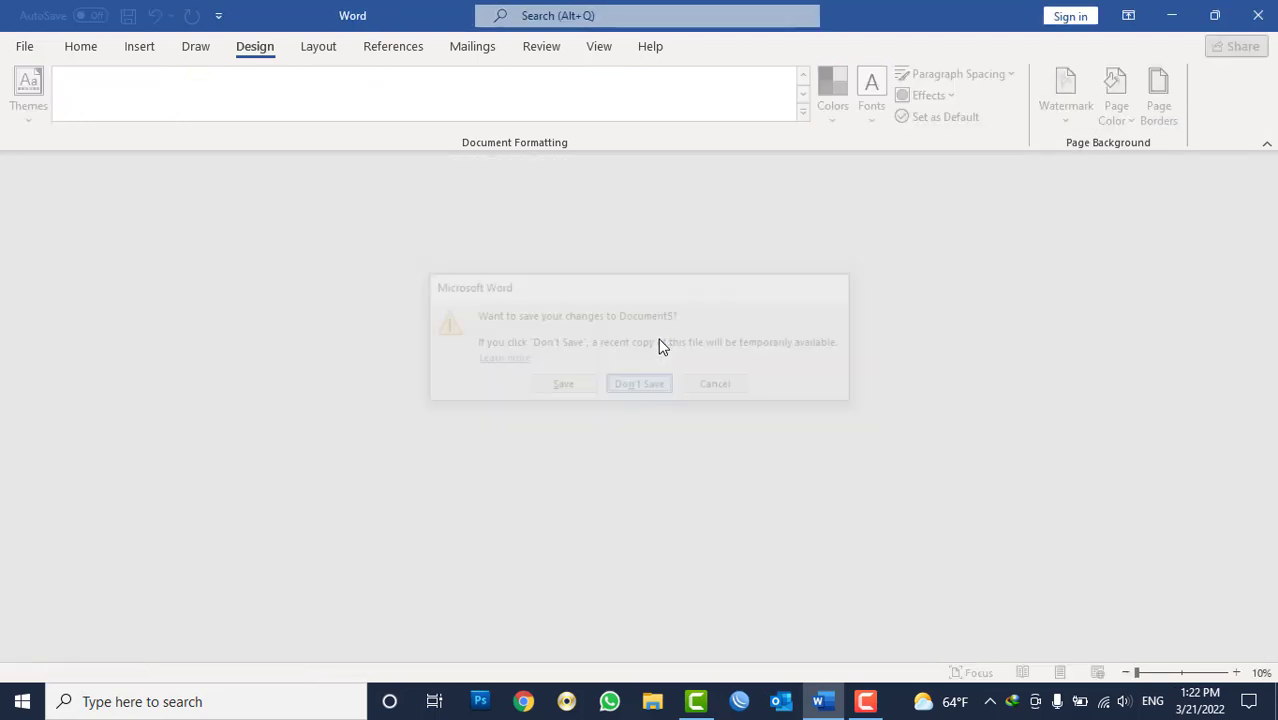
{"action": "key", "text": "ctrl+n"}
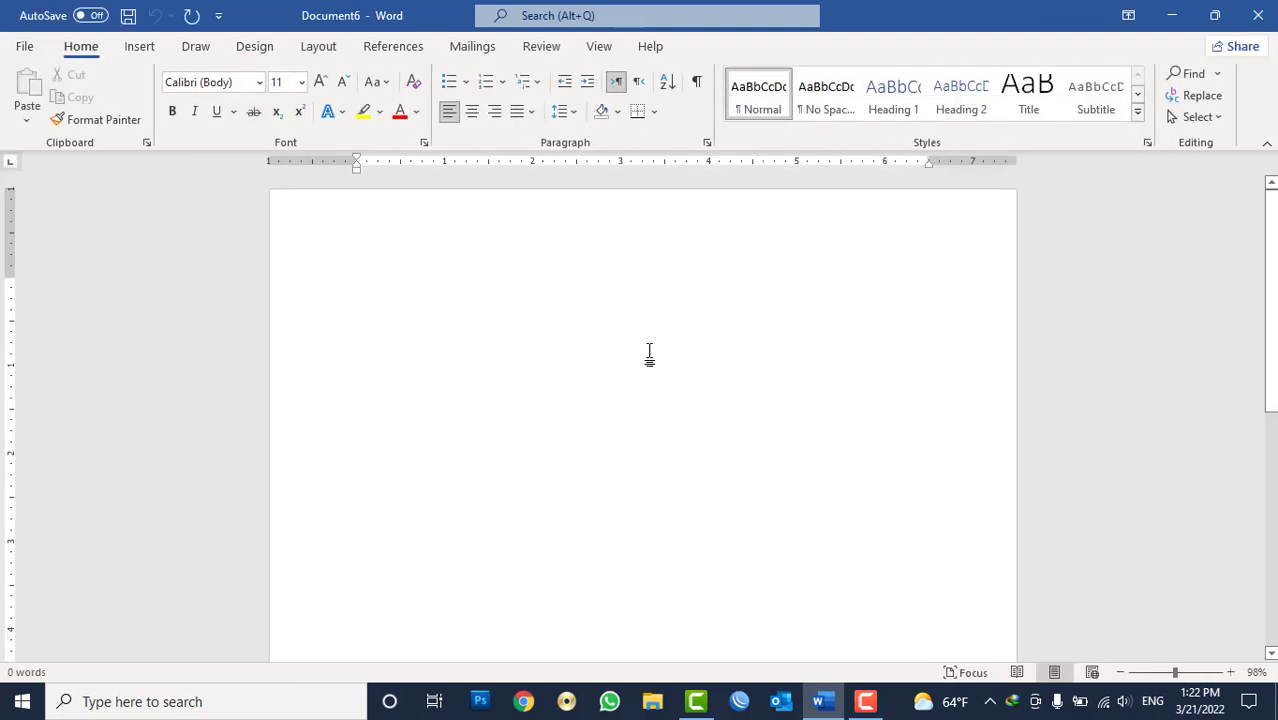
{"action": "left_click", "coordinate": [158, 55]}
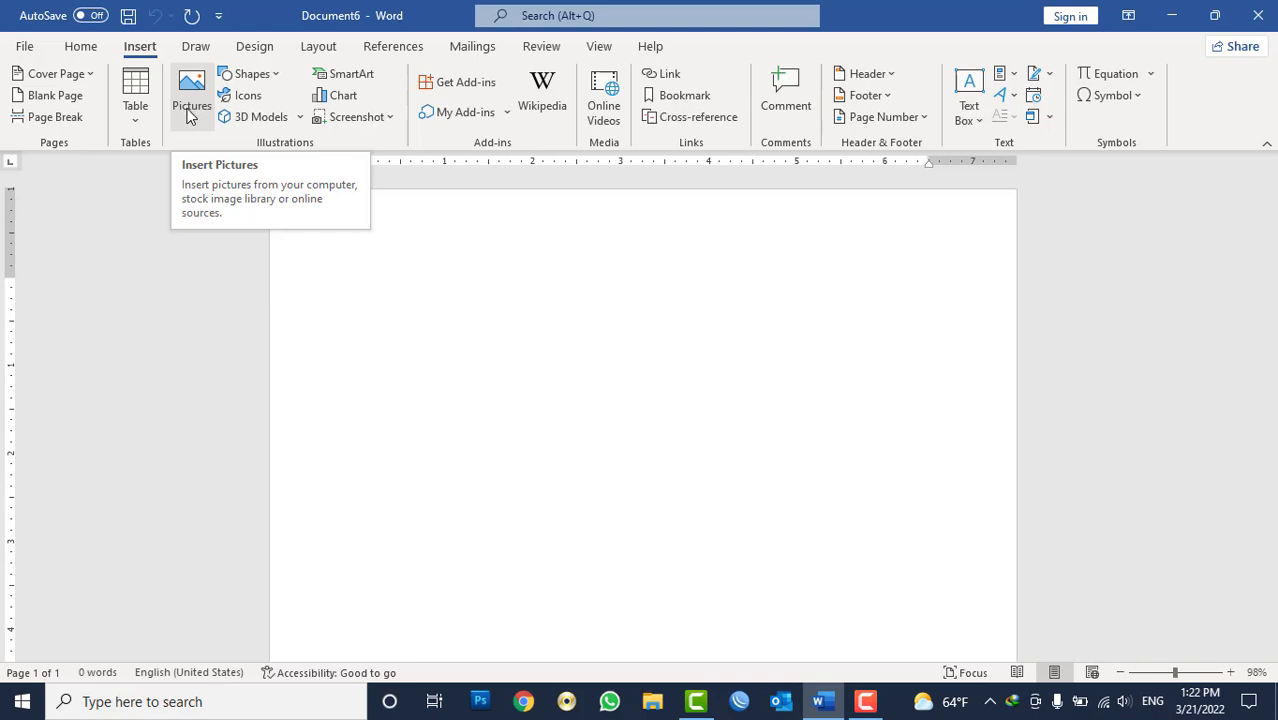
{"action": "left_click", "coordinate": [190, 115]}
{"action": "left_click", "coordinate": [205, 176]}
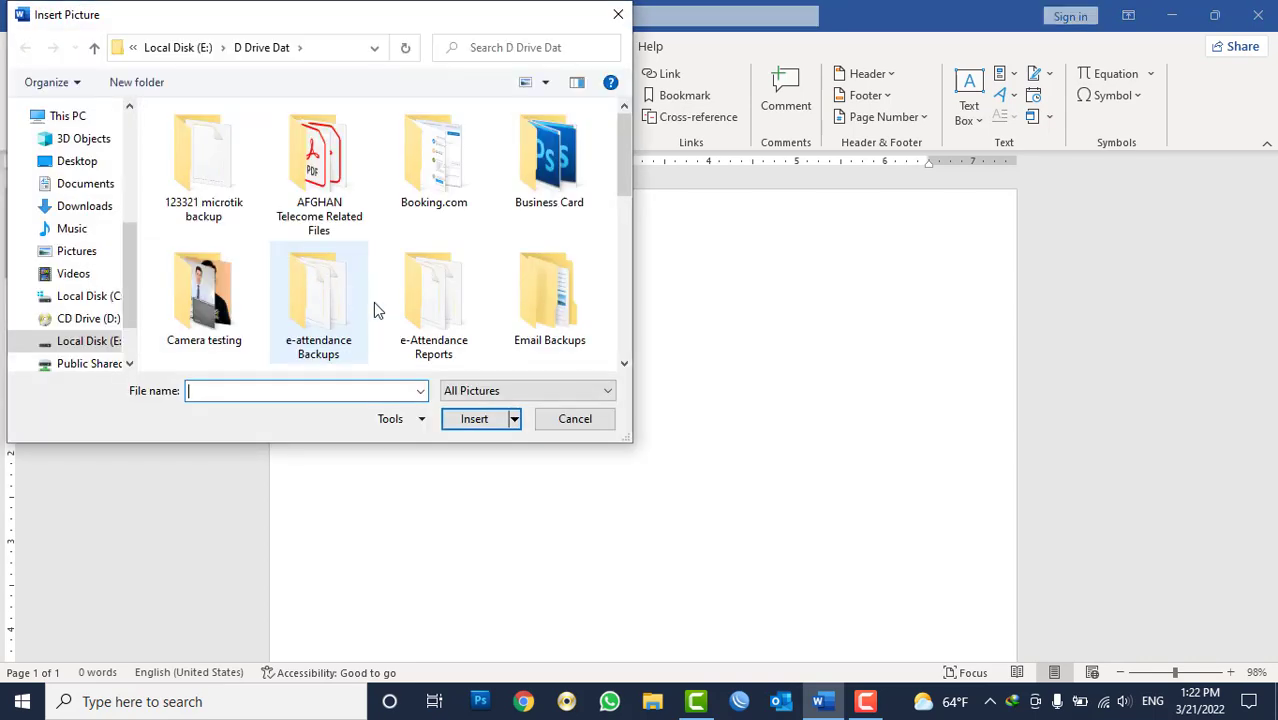
{"action": "scroll", "coordinate": [600, 190], "scroll_direction": "down", "scroll_amount": 5}
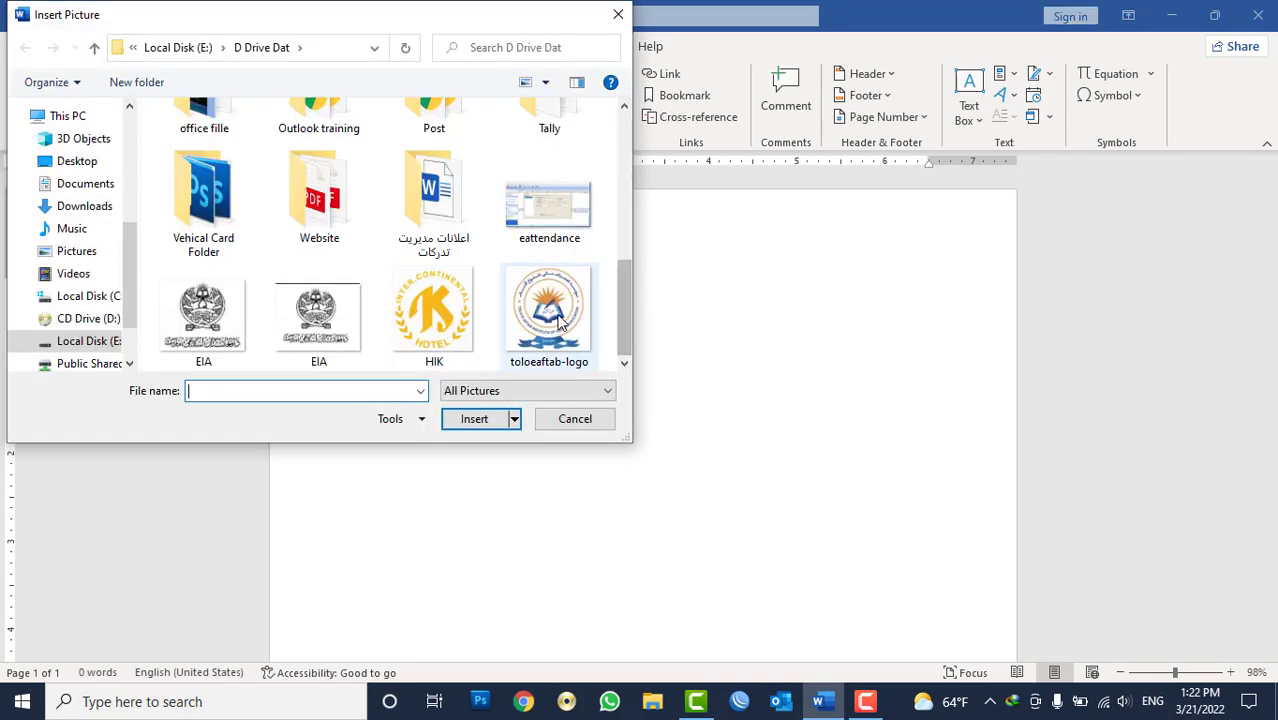
{"action": "double_click", "coordinate": [560, 322]}
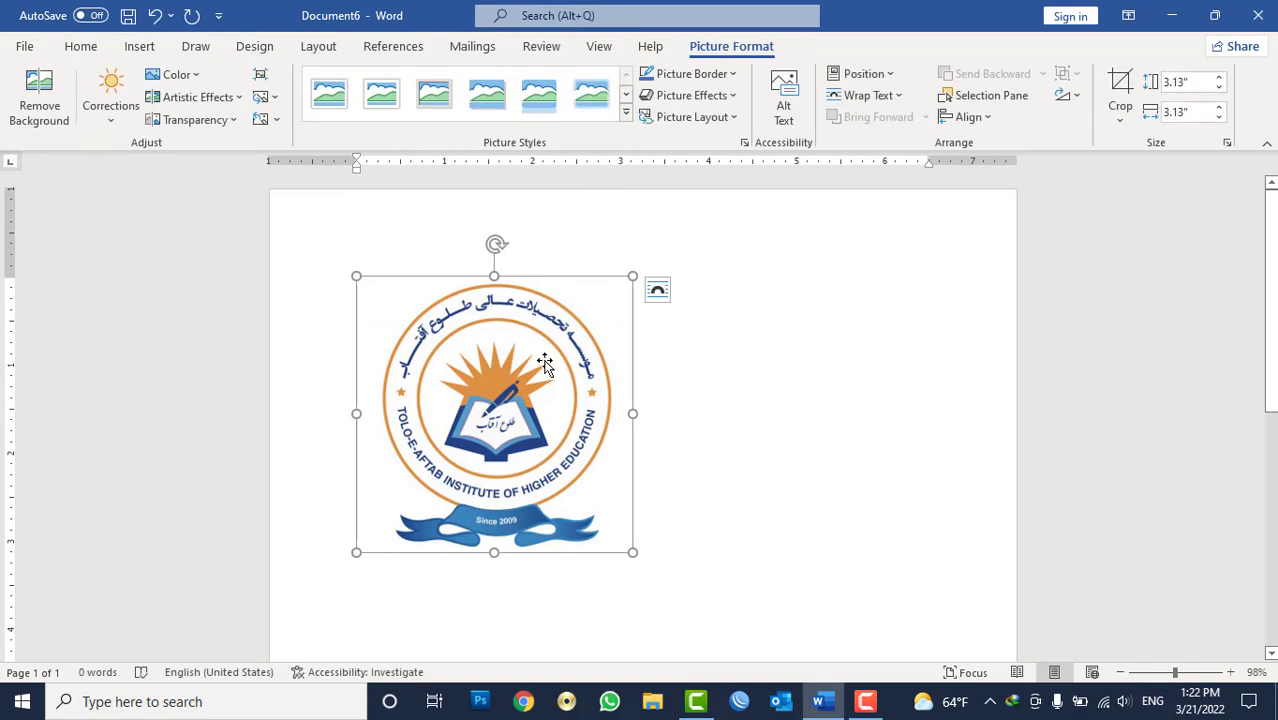
{"action": "left_click", "coordinate": [882, 104]}
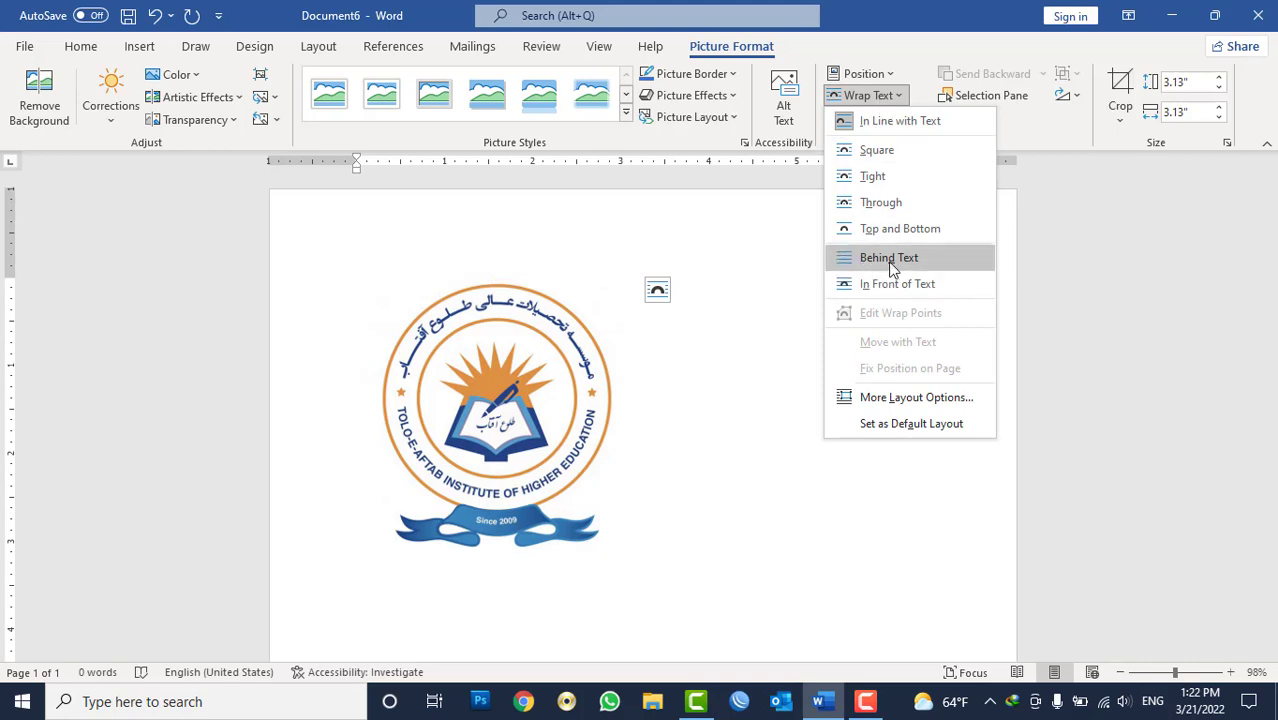
Place the logo behind the text and move it right and up on the page
{"action": "left_click", "coordinate": [892, 262]}
{"action": "mouse_move", "coordinate": [515, 345]}
{"action": "left_mouse_down"}
{"action": "mouse_move", "coordinate": [643, 328]}
{"action": "mouse_move", "coordinate": [641, 317]}
{"action": "mouse_move", "coordinate": [633, 490]}
{"action": "left_mouse_up"}
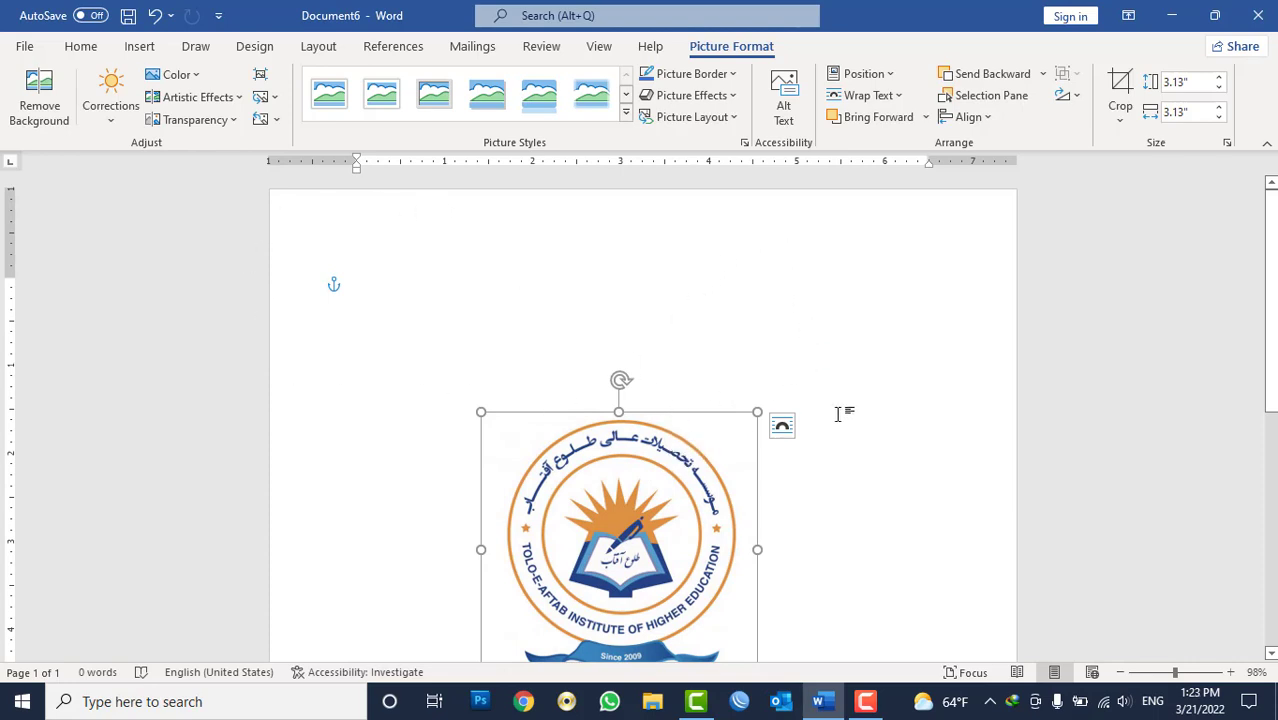
{"action": "scroll", "coordinate": [840, 413], "scroll_direction": "down", "scroll_amount": 3}
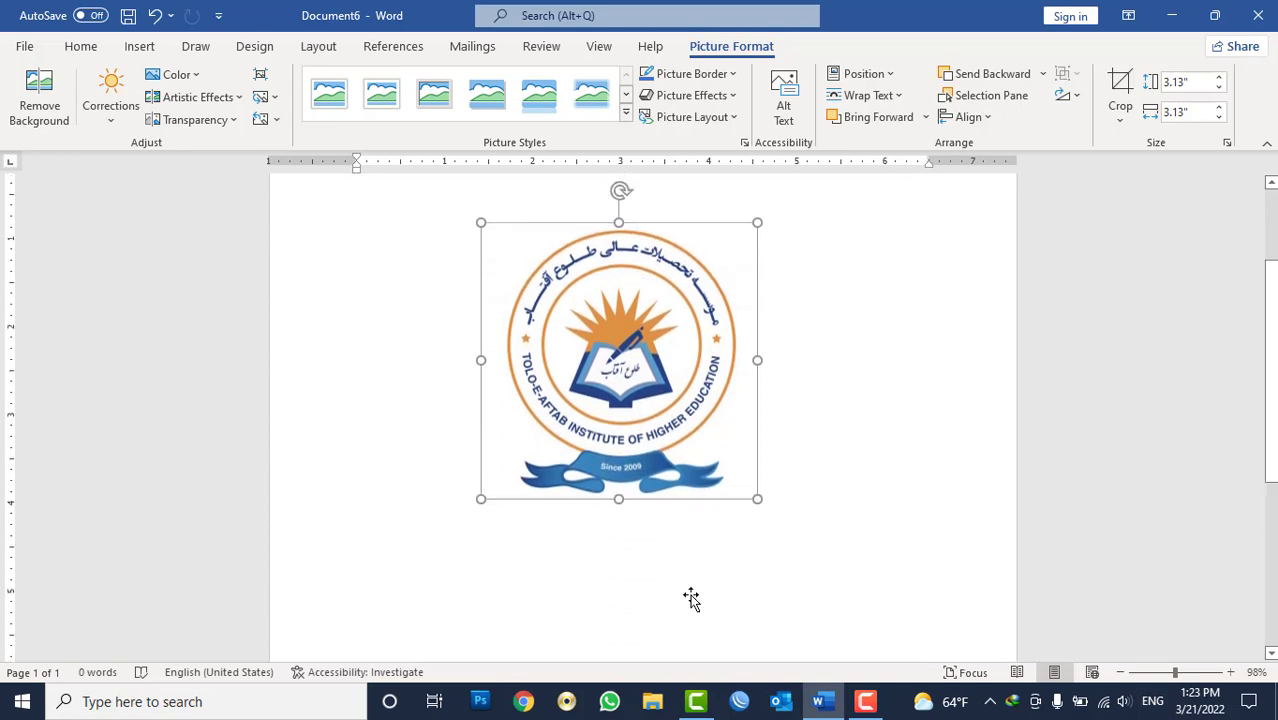
{"action": "left_click_drag", "start_coordinate": [691, 598], "coordinate": [690, 472]}
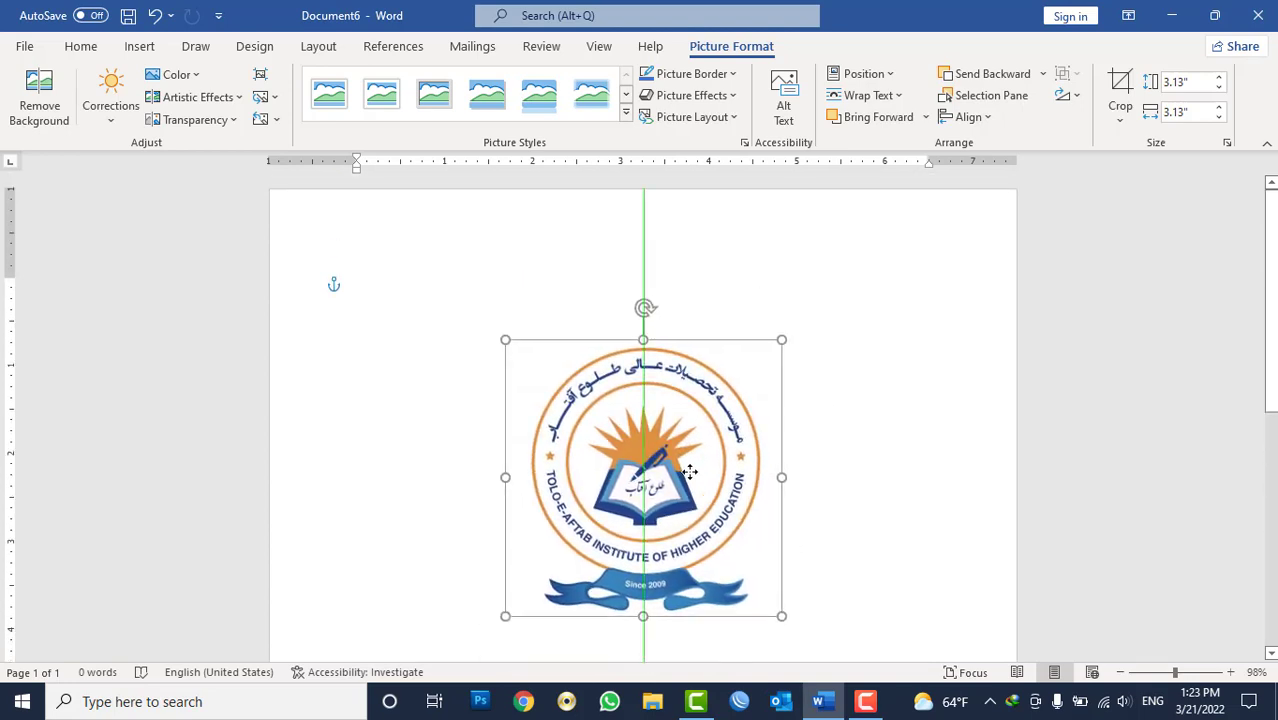
{"action": "left_click", "coordinate": [886, 96]}
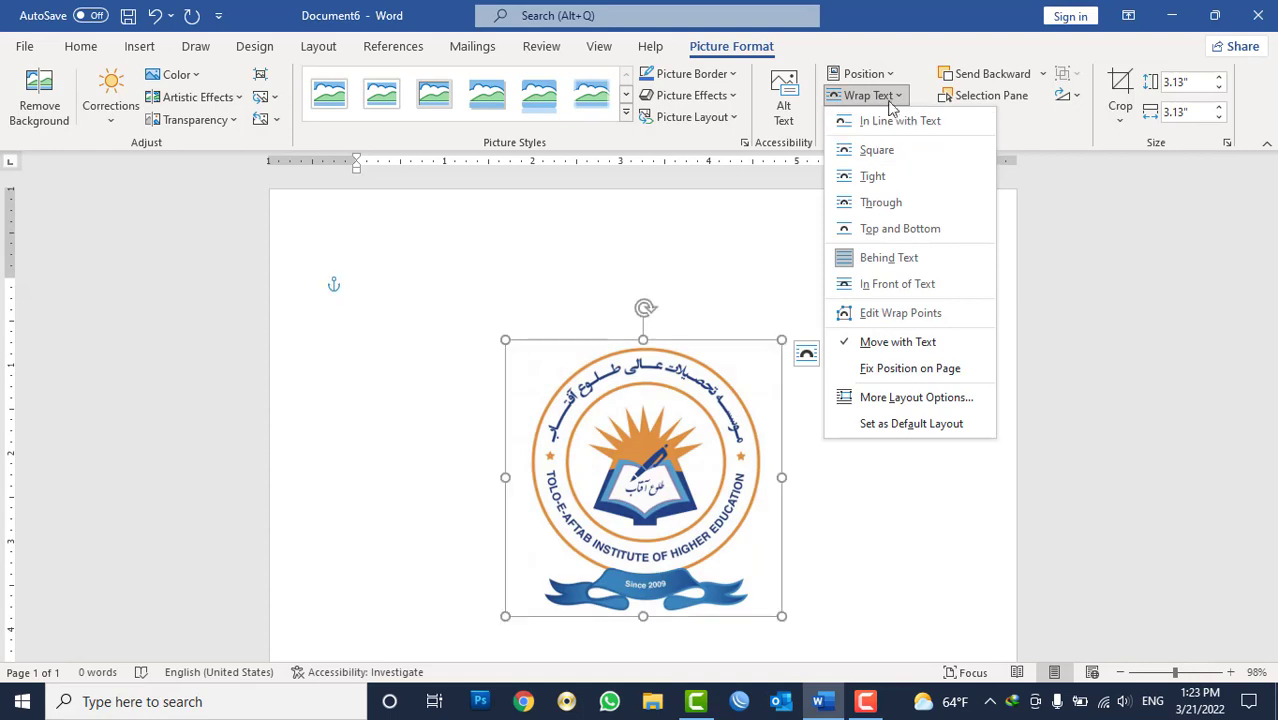
{"action": "left_click", "coordinate": [830, 524]}
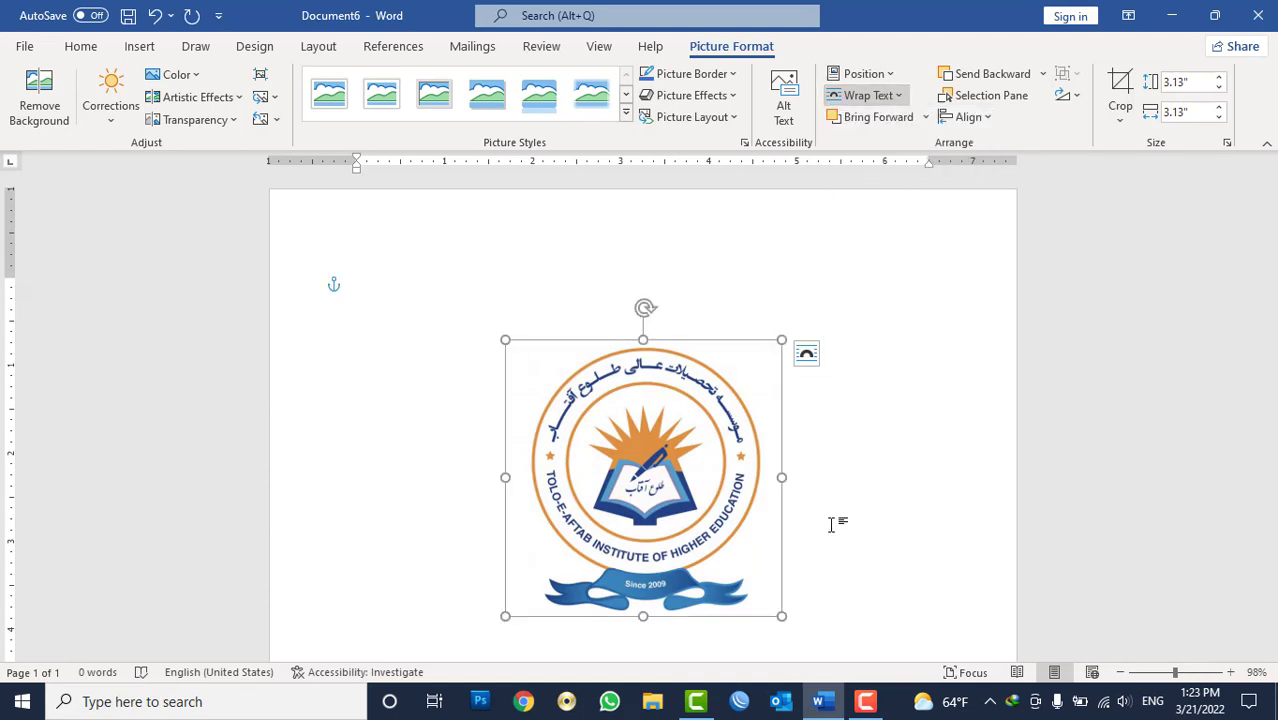
{"action": "left_click", "coordinate": [845, 440]}
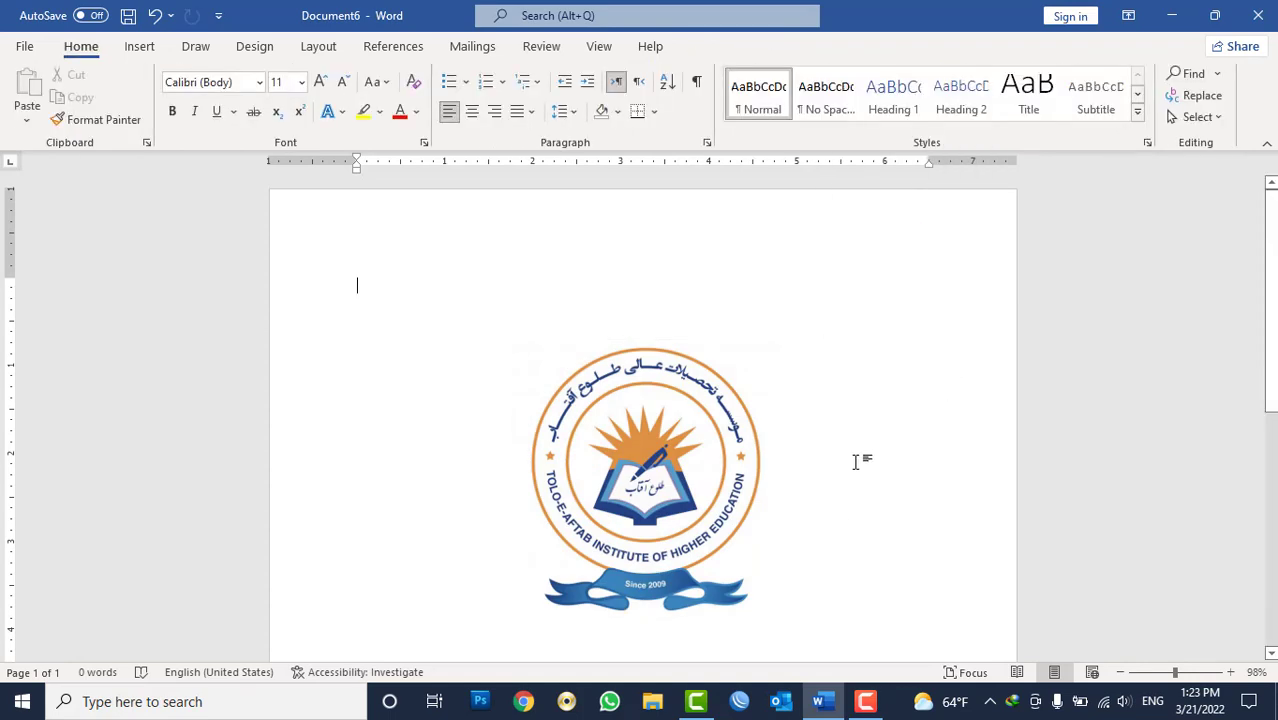
{"action": "key", "text": "ctrl+a"}
Enlarge the logo from its top-left corner, centre it, and select all page content
{"action": "left_click", "coordinate": [805, 465]}
{"action": "left_click", "coordinate": [525, 342]}
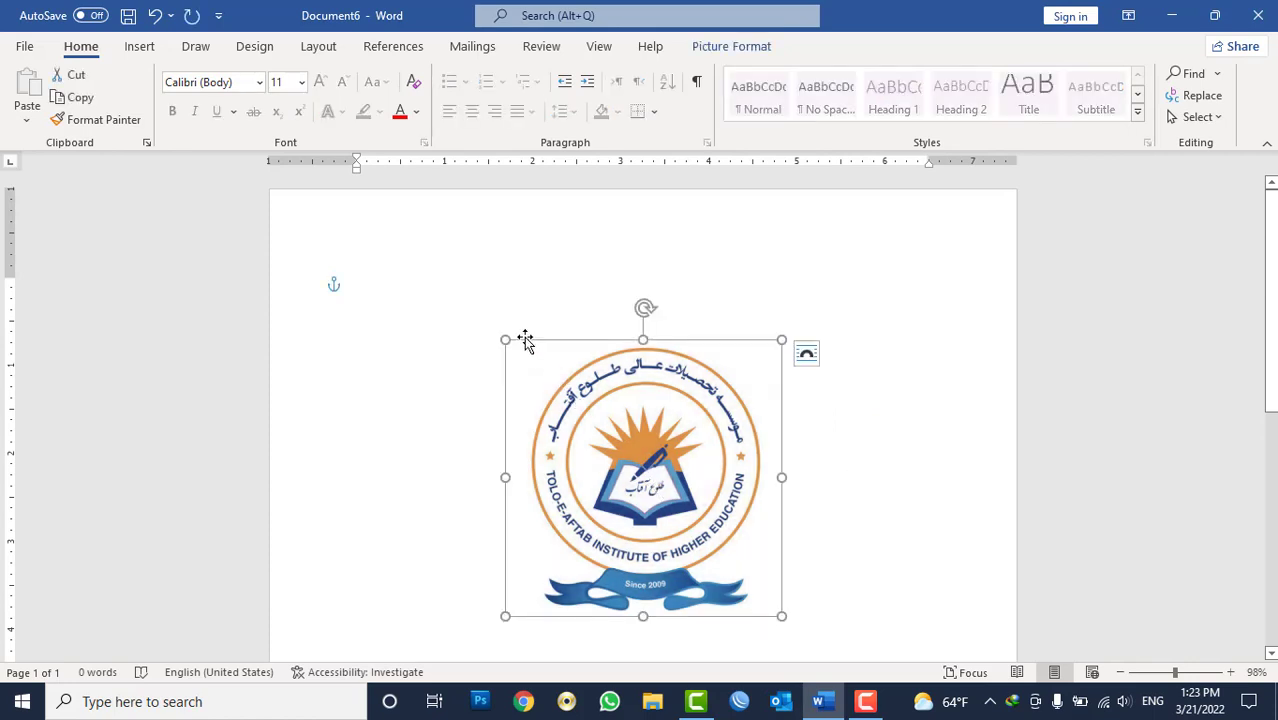
{"action": "left_click", "coordinate": [505, 340]}
{"action": "left_click", "coordinate": [522, 365]}
{"action": "left_click_drag", "start_coordinate": [502, 340], "coordinate": [382, 211]}
{"action": "mouse_move", "coordinate": [510, 311]}
{"action": "left_mouse_down"}
{"action": "mouse_move", "coordinate": [581, 360]}
{"action": "mouse_move", "coordinate": [572, 377]}
{"action": "left_mouse_up"}
{"action": "left_click", "coordinate": [947, 447]}
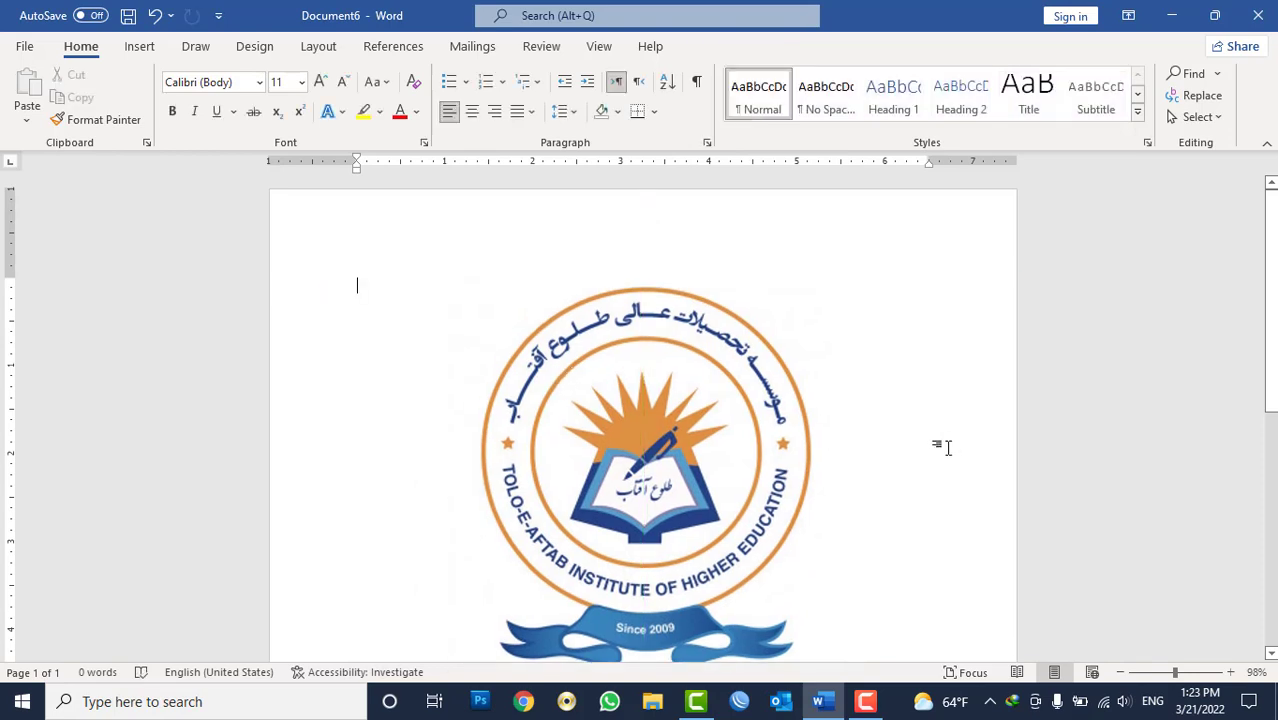
{"action": "key", "text": "ctrl+a"}
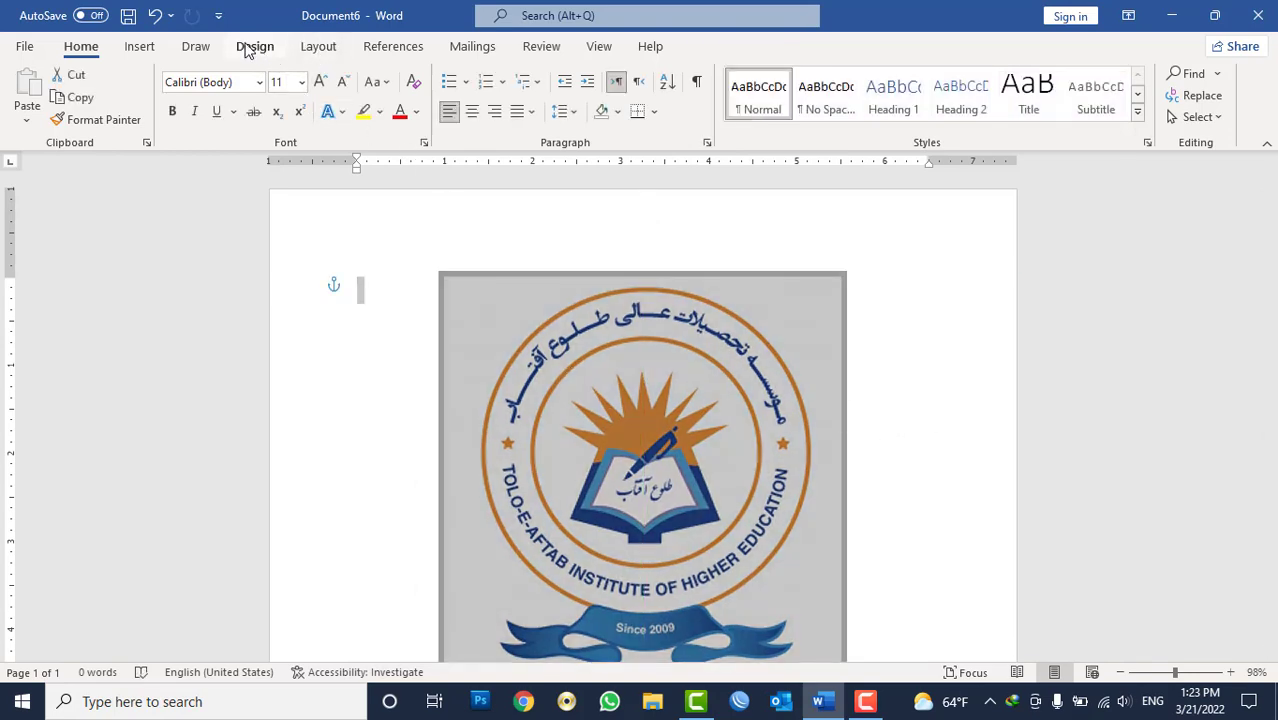
Save the selected logo to the watermark gallery as Toloeaftab, then start a new document
{"action": "left_click", "coordinate": [252, 46]}
{"action": "left_click", "coordinate": [1086, 127]}
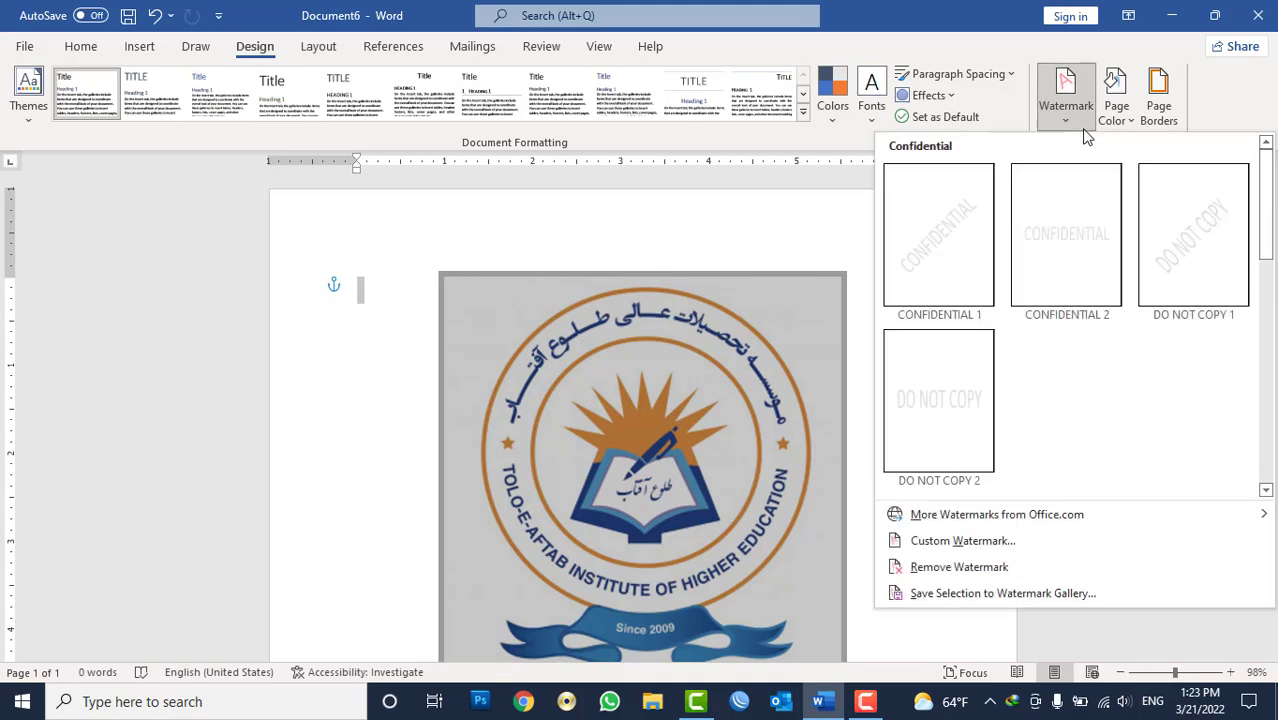
{"action": "left_click", "coordinate": [965, 594]}
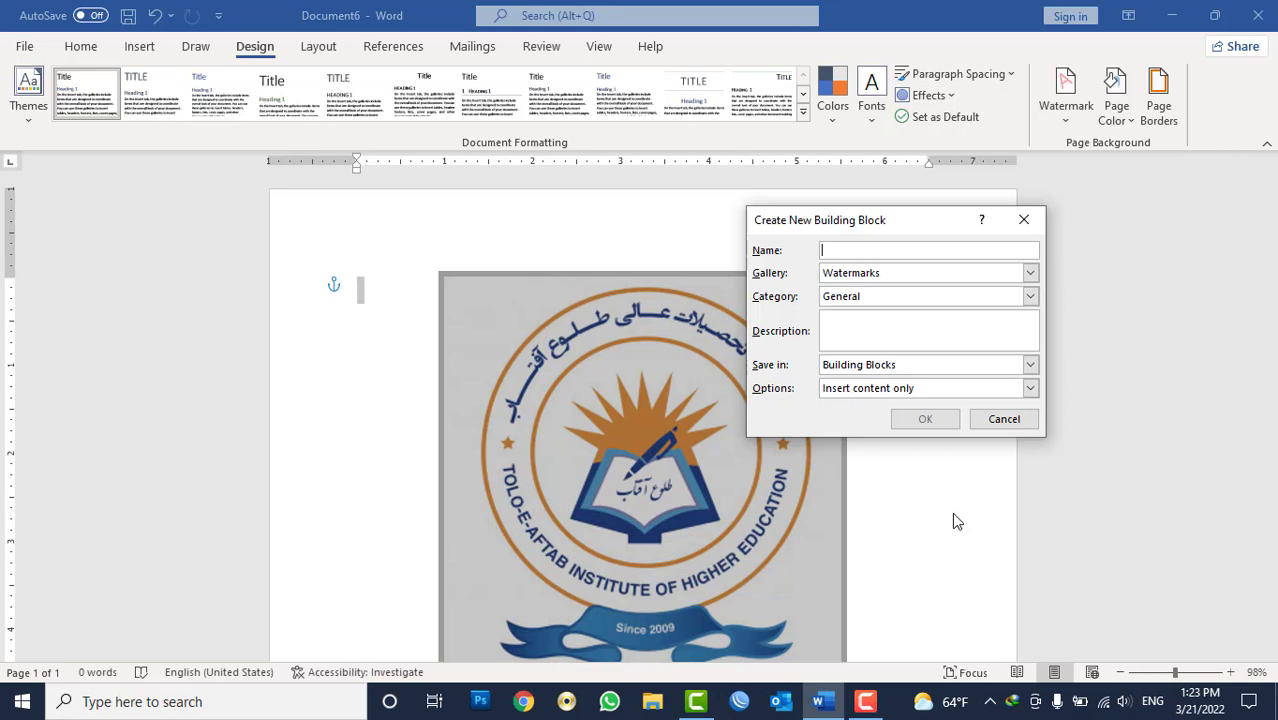
{"action": "type", "text": "Toloeaftab"}
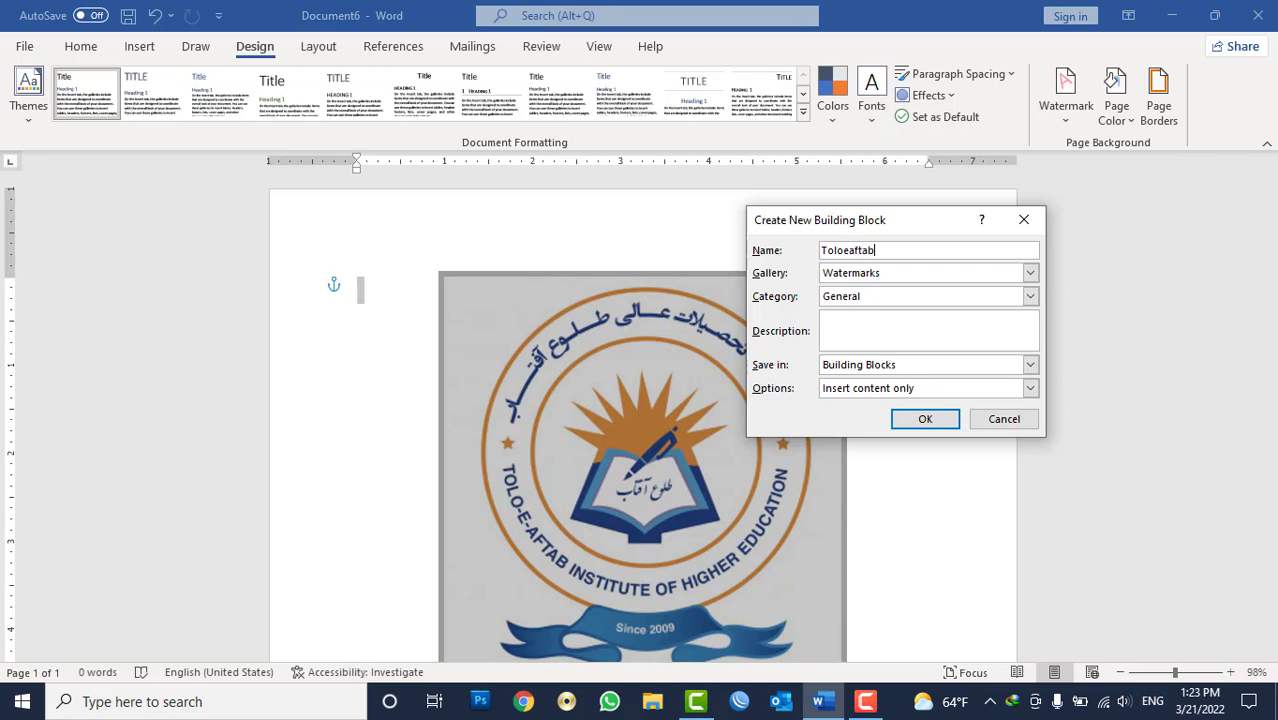
{"action": "left_click", "coordinate": [925, 419]}
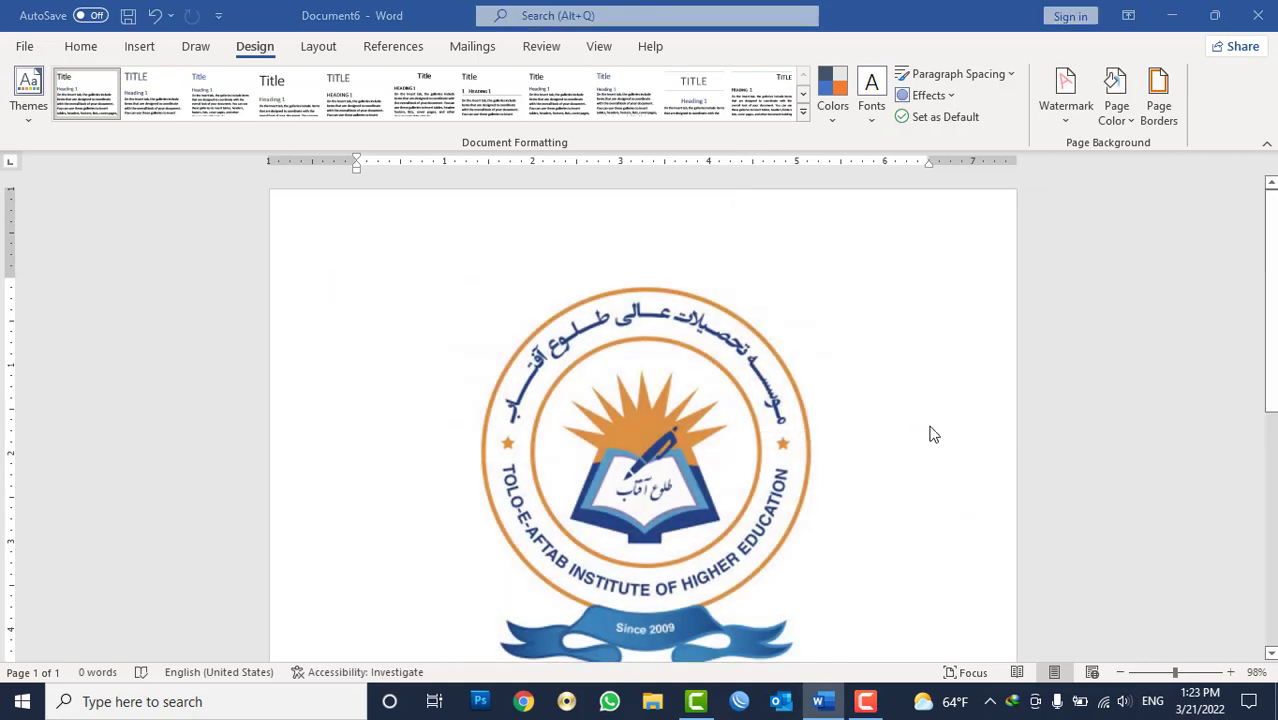
{"action": "key", "text": "ctrl+n"}
Generate sample text with =rand() and apply the Toloeaftab watermark from the gallery's General section
{"action": "type", "text": "rand"}
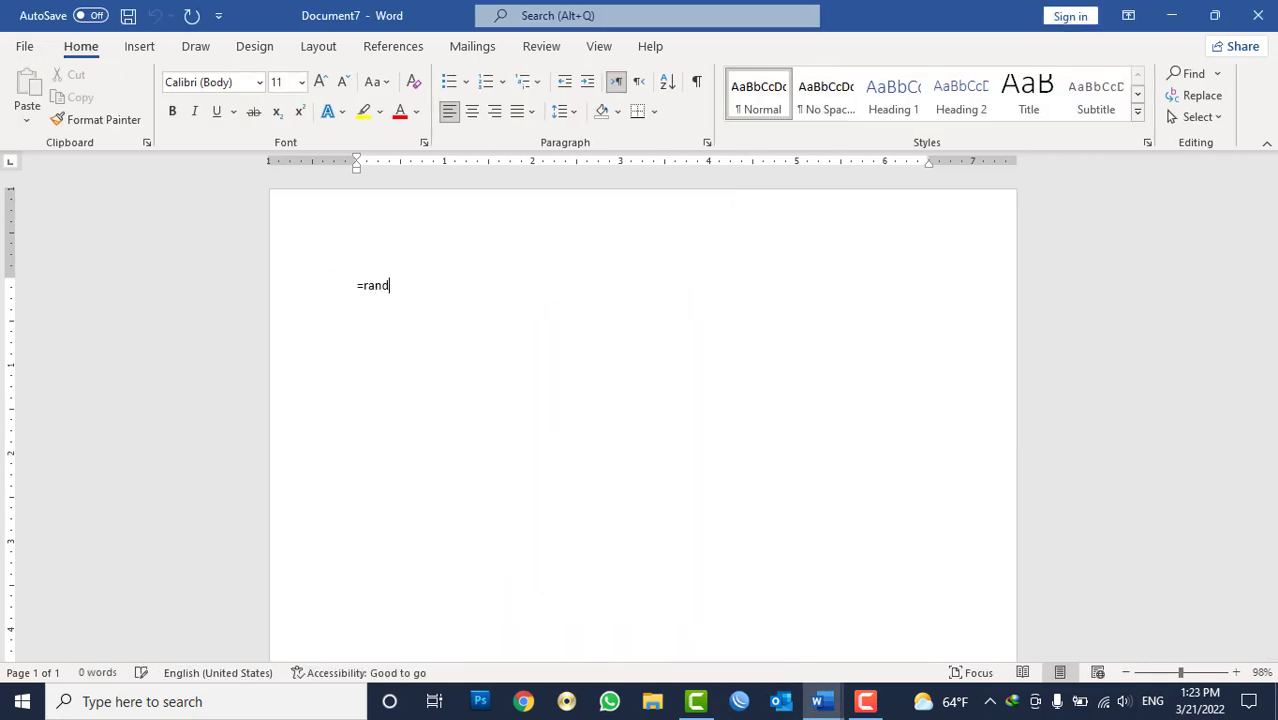
{"action": "type", "text": "()"}
{"action": "key", "text": "Return"}
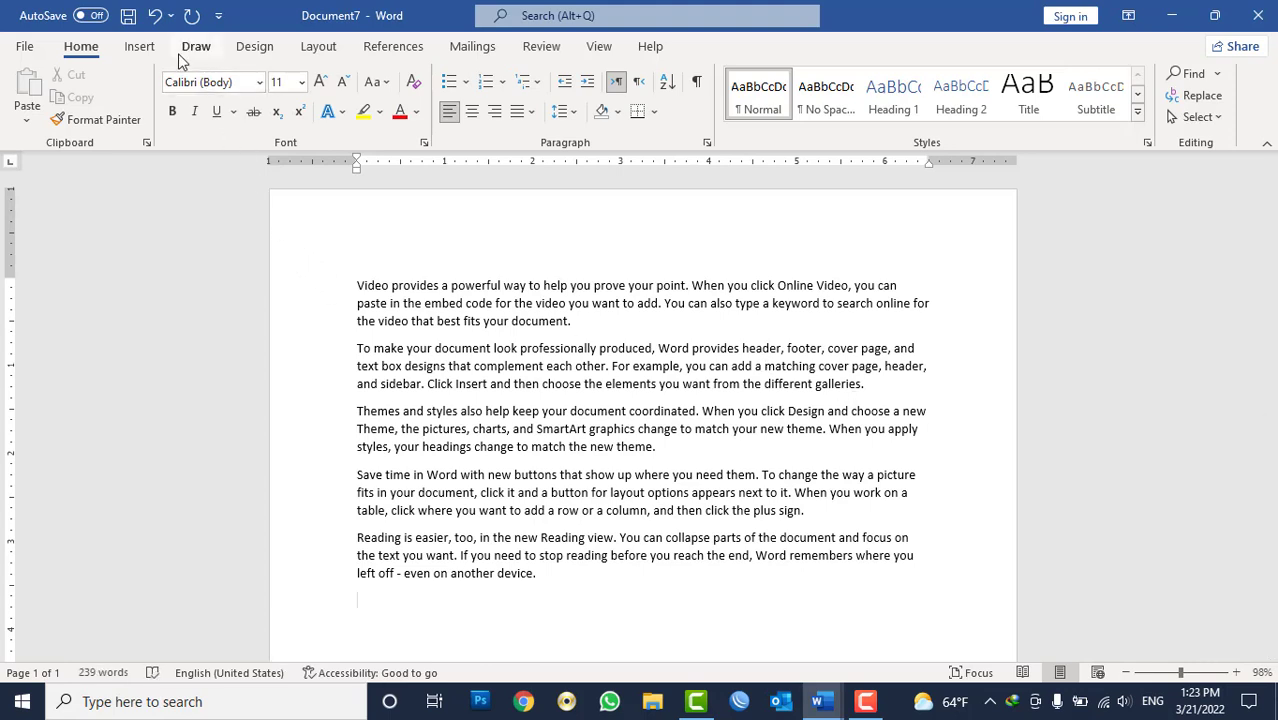
{"action": "left_click", "coordinate": [253, 52]}
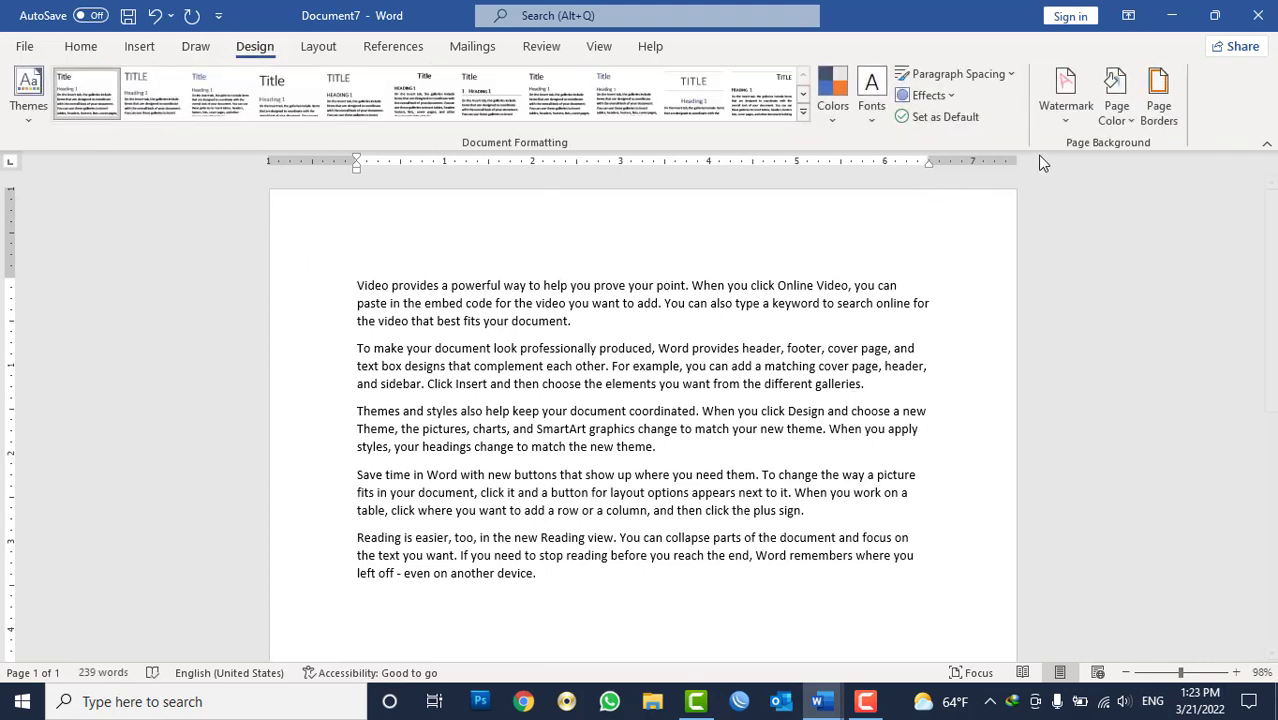
{"action": "left_click", "coordinate": [1063, 95]}
{"action": "left_click_drag", "start_coordinate": [1265, 196], "coordinate": [1265, 340]}
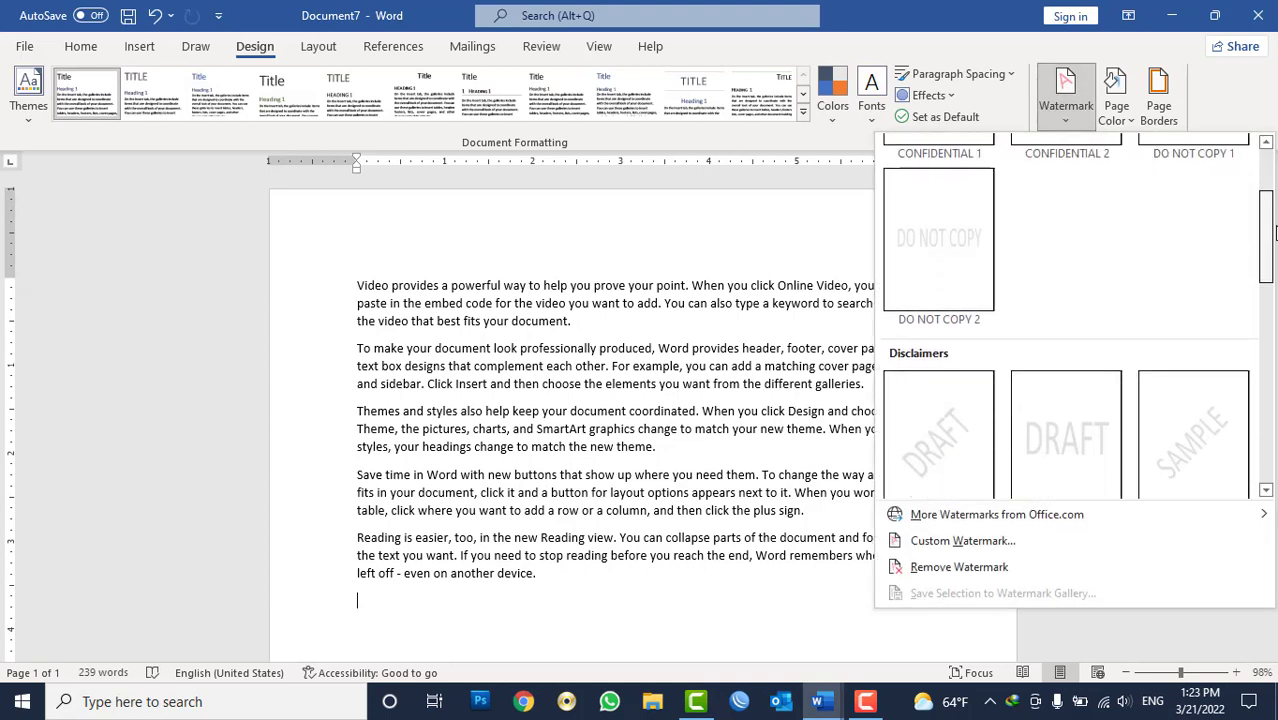
{"action": "scroll", "coordinate": [953, 421], "scroll_direction": "down", "scroll_amount": 1}
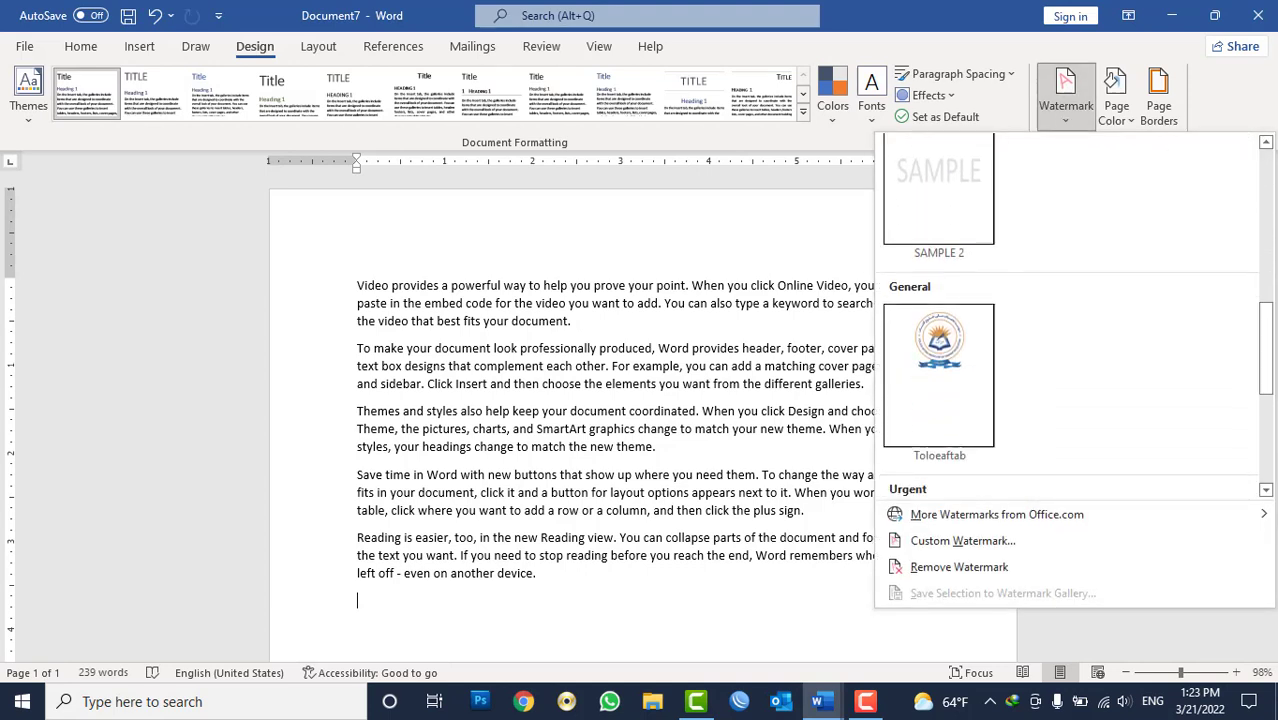
{"action": "left_click", "coordinate": [953, 421]}
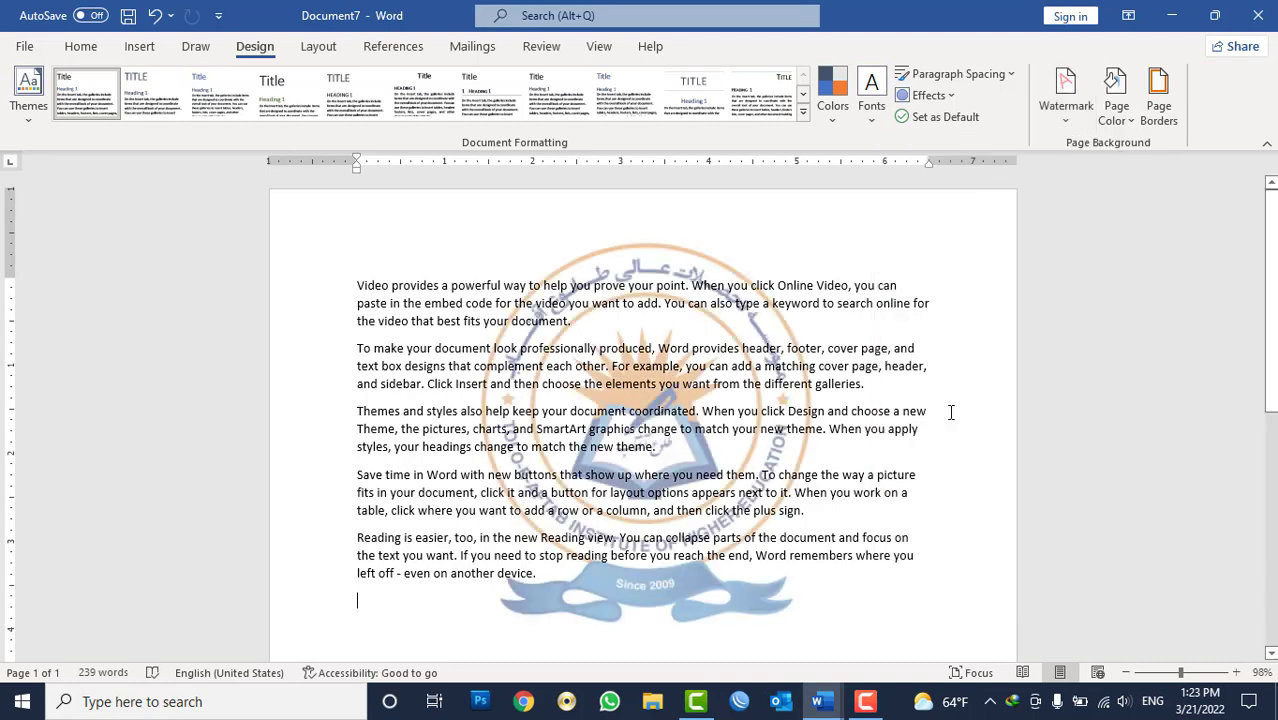
{"action": "left_click", "coordinate": [1066, 112]}
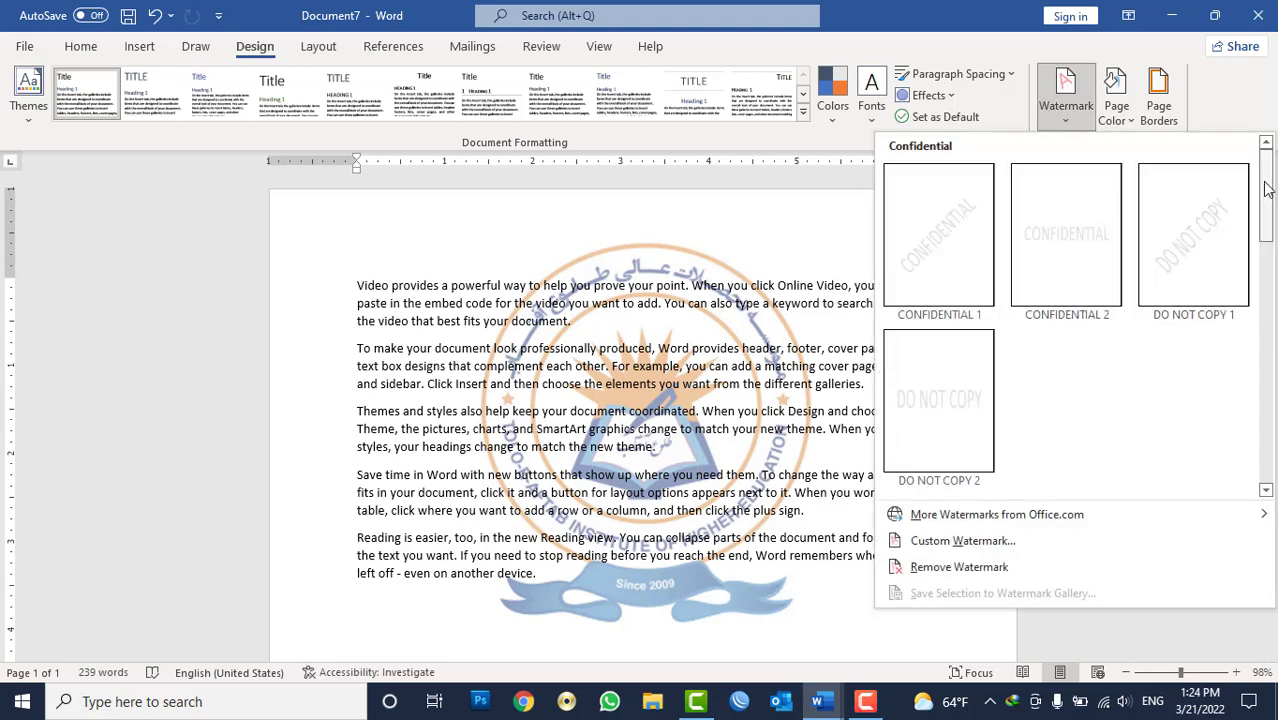
{"action": "left_click_drag", "start_coordinate": [1268, 188], "coordinate": [1272, 250]}
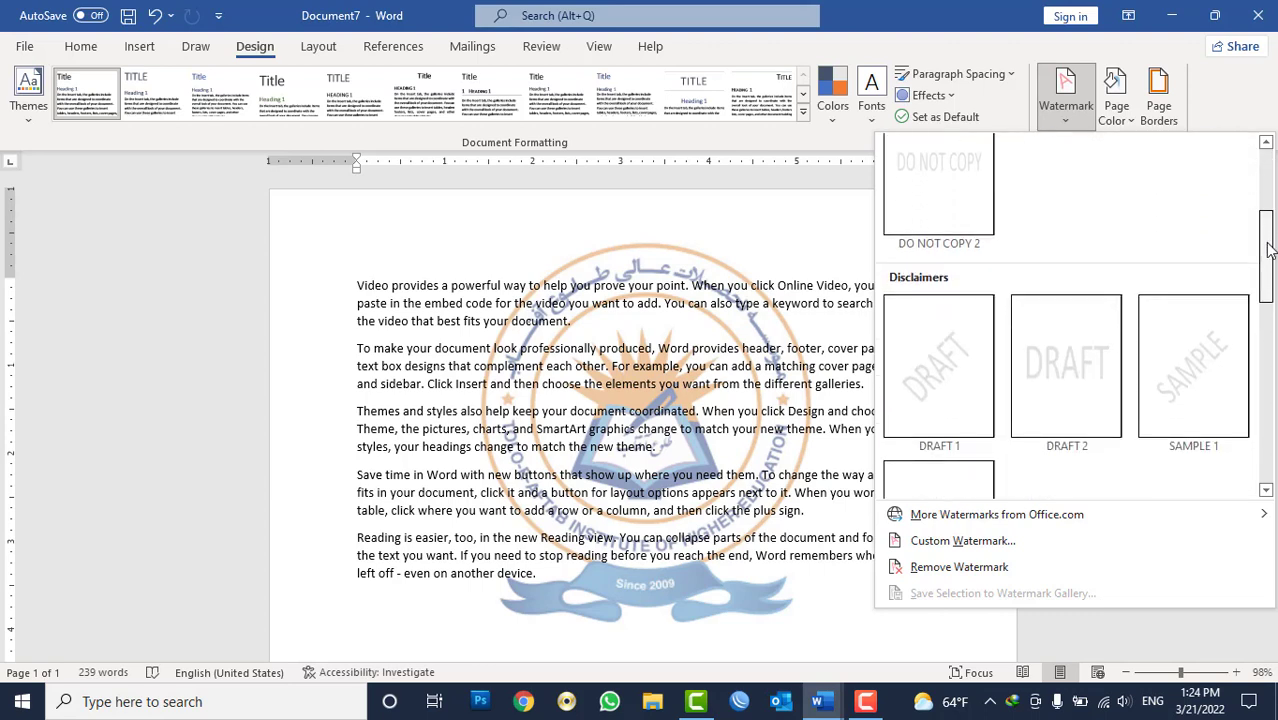
Delete the Toloeaftab watermark entry through the Building Blocks Organizer, confirming the deletion
{"action": "left_click", "coordinate": [1059, 118]}
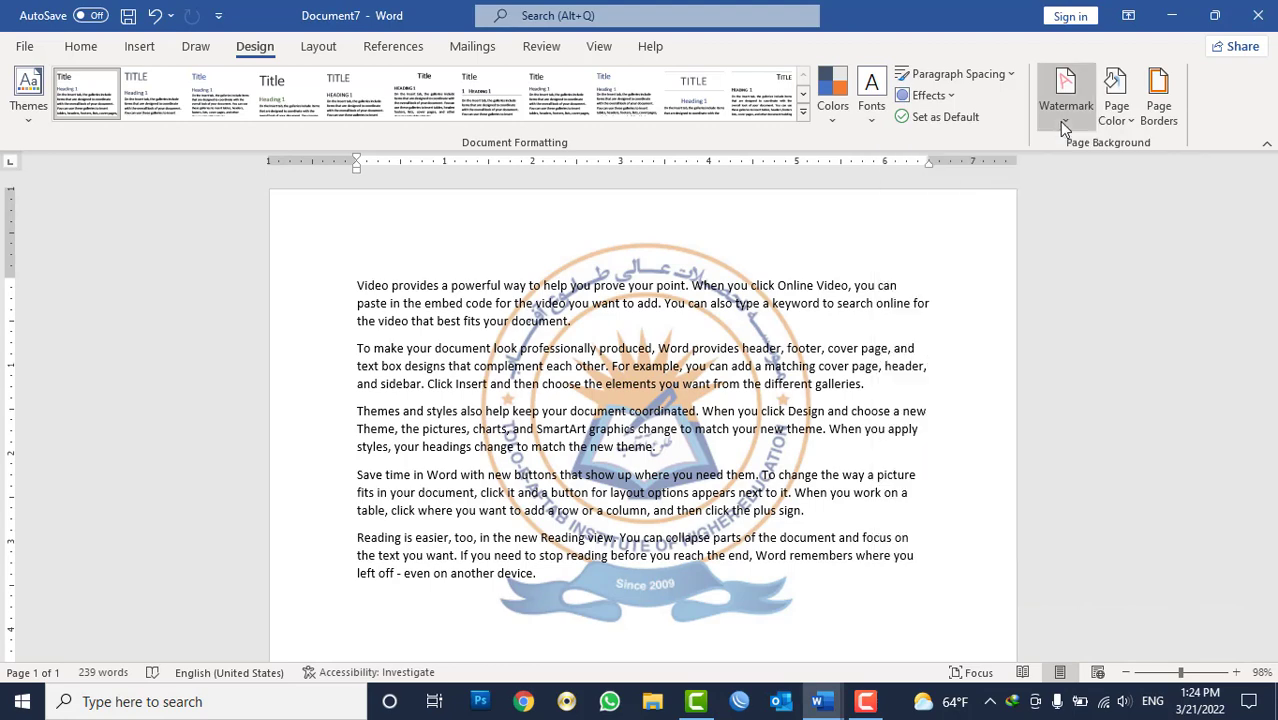
{"action": "left_click", "coordinate": [1059, 118]}
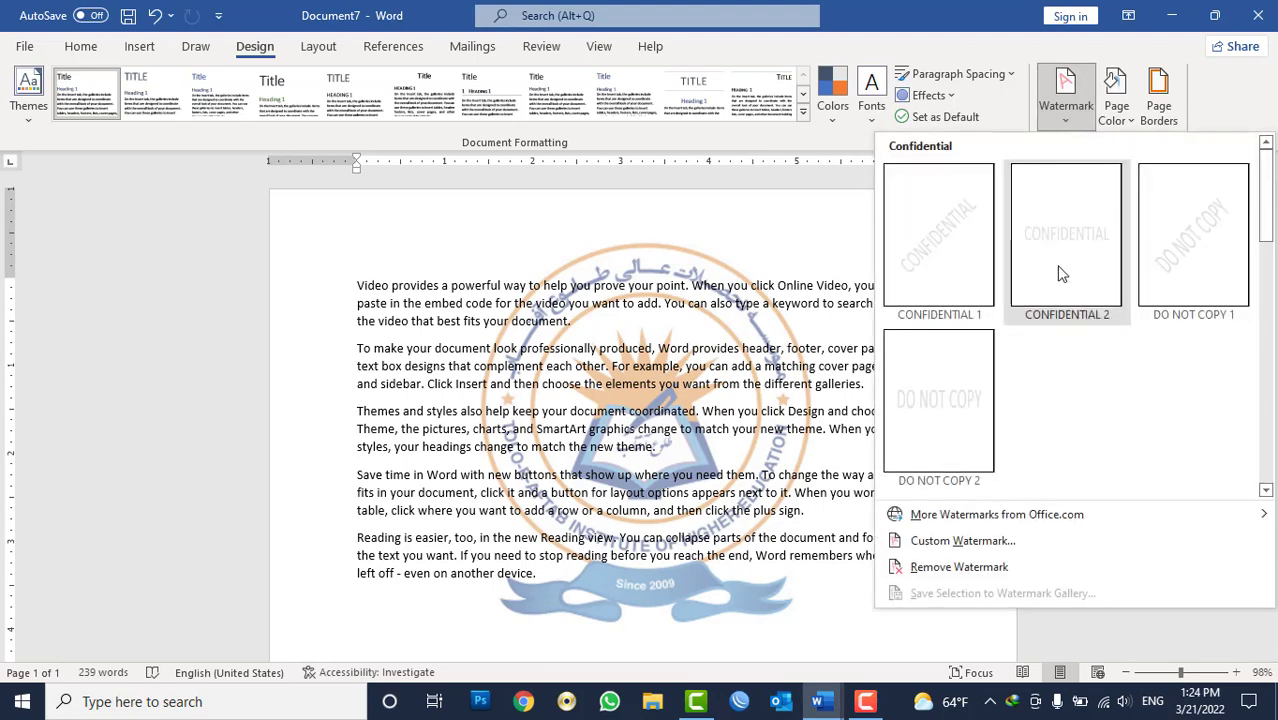
{"action": "scroll", "coordinate": [1058, 303], "scroll_direction": "down", "scroll_amount": 3}
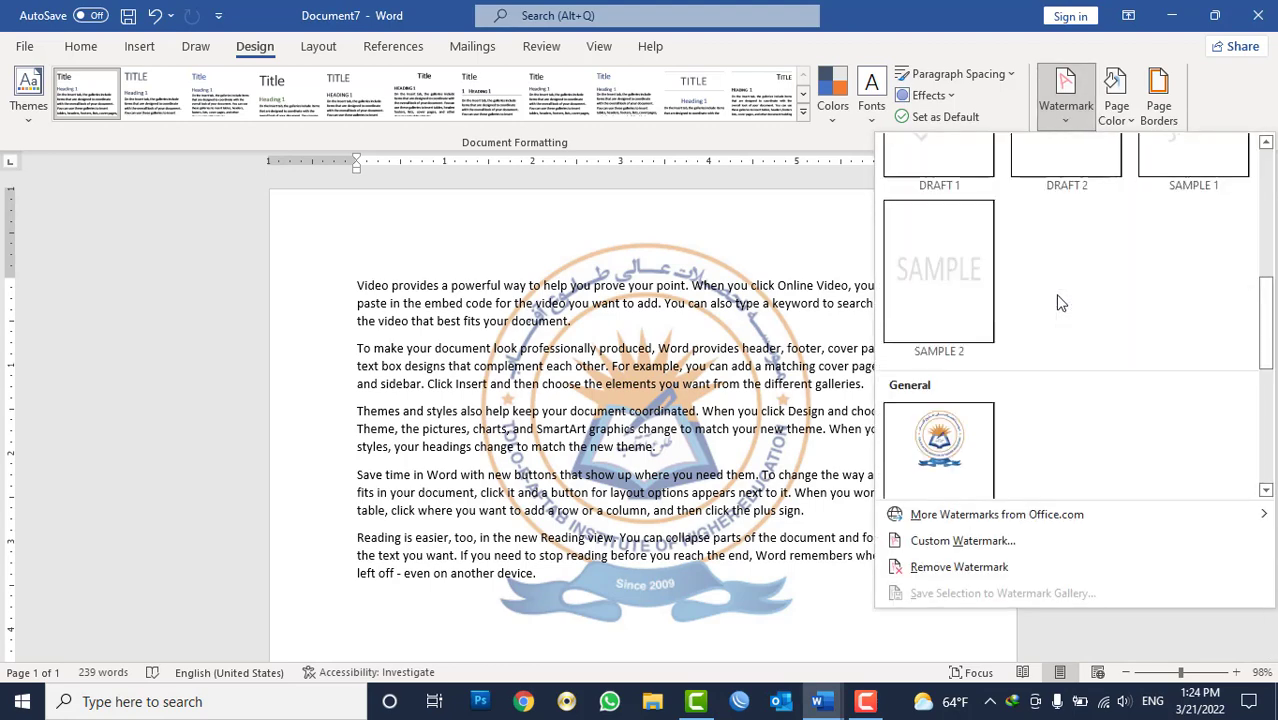
{"action": "left_click_drag", "start_coordinate": [1261, 327], "coordinate": [1261, 347]}
{"action": "right_click", "coordinate": [932, 404]}
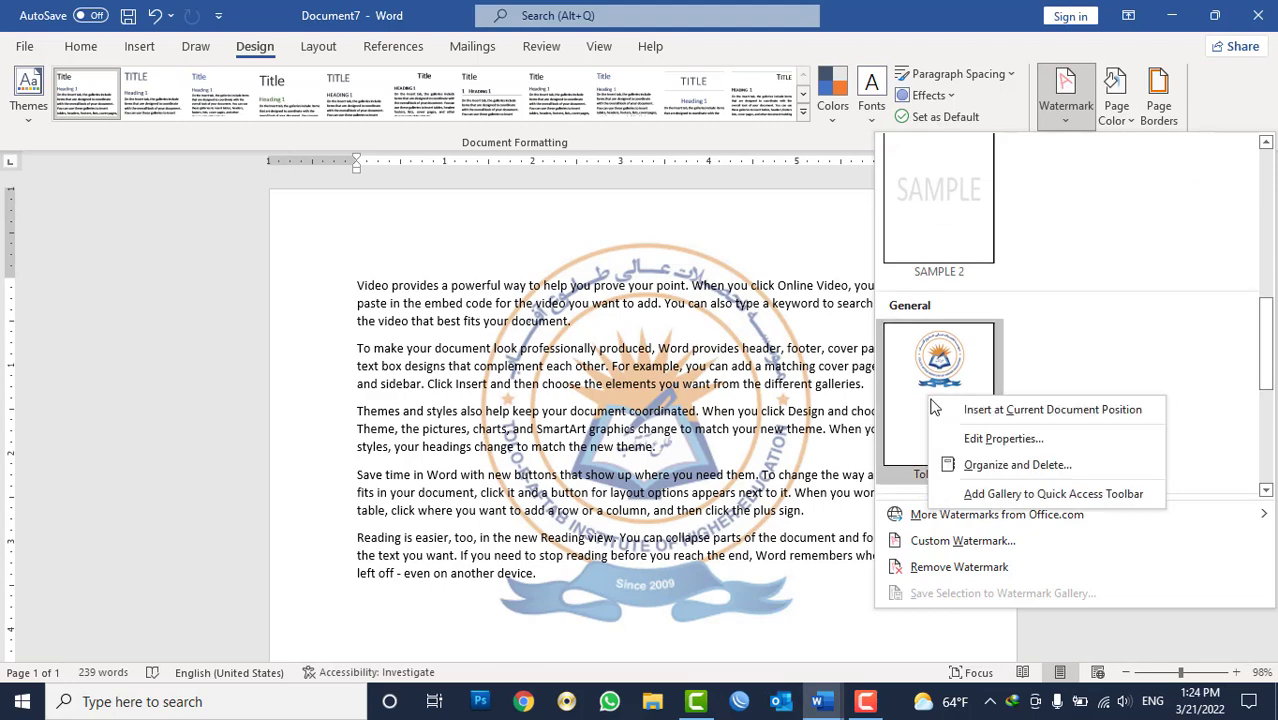
{"action": "left_click", "coordinate": [967, 466]}
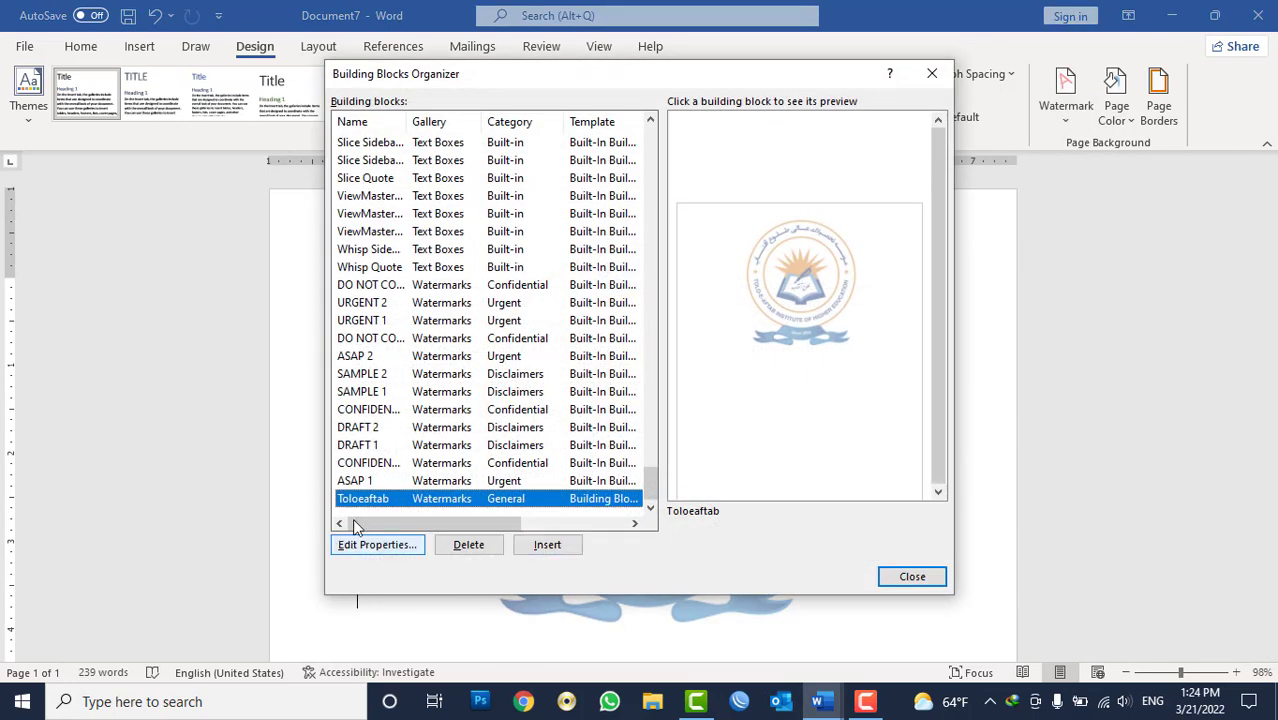
{"action": "left_click", "coordinate": [476, 547]}
{"action": "left_click", "coordinate": [610, 402]}
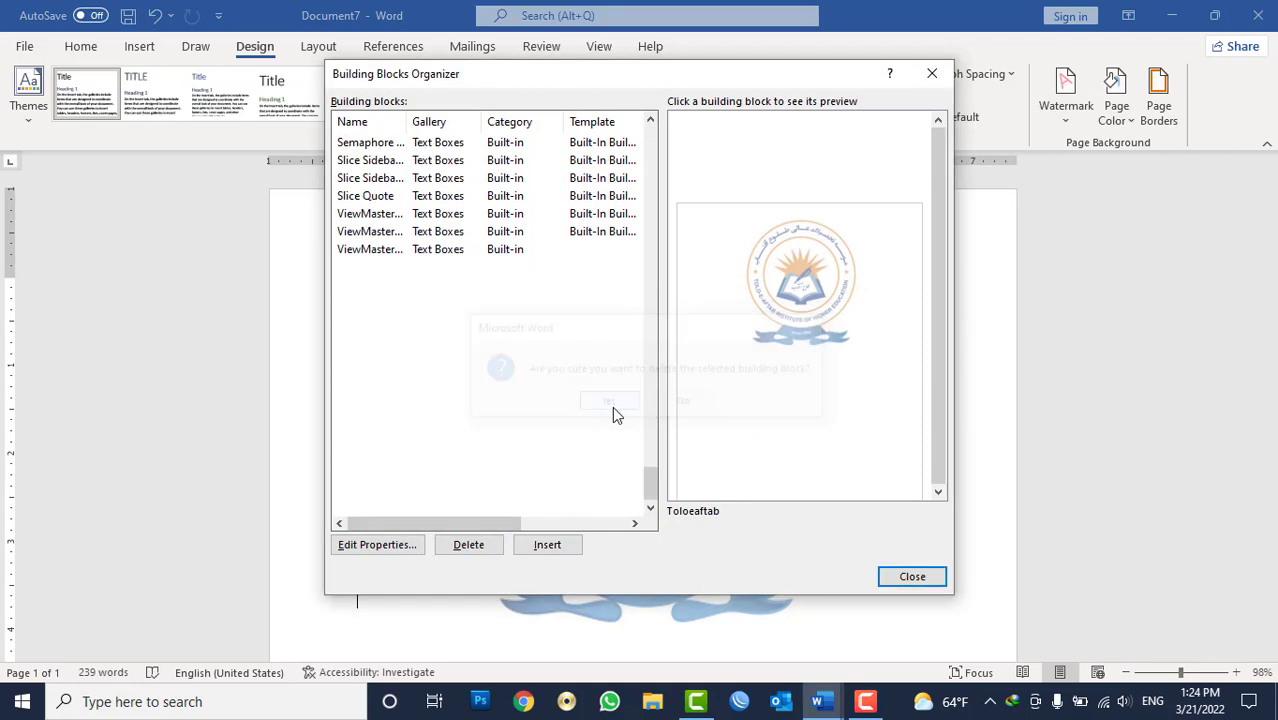
{"action": "left_click", "coordinate": [910, 578]}
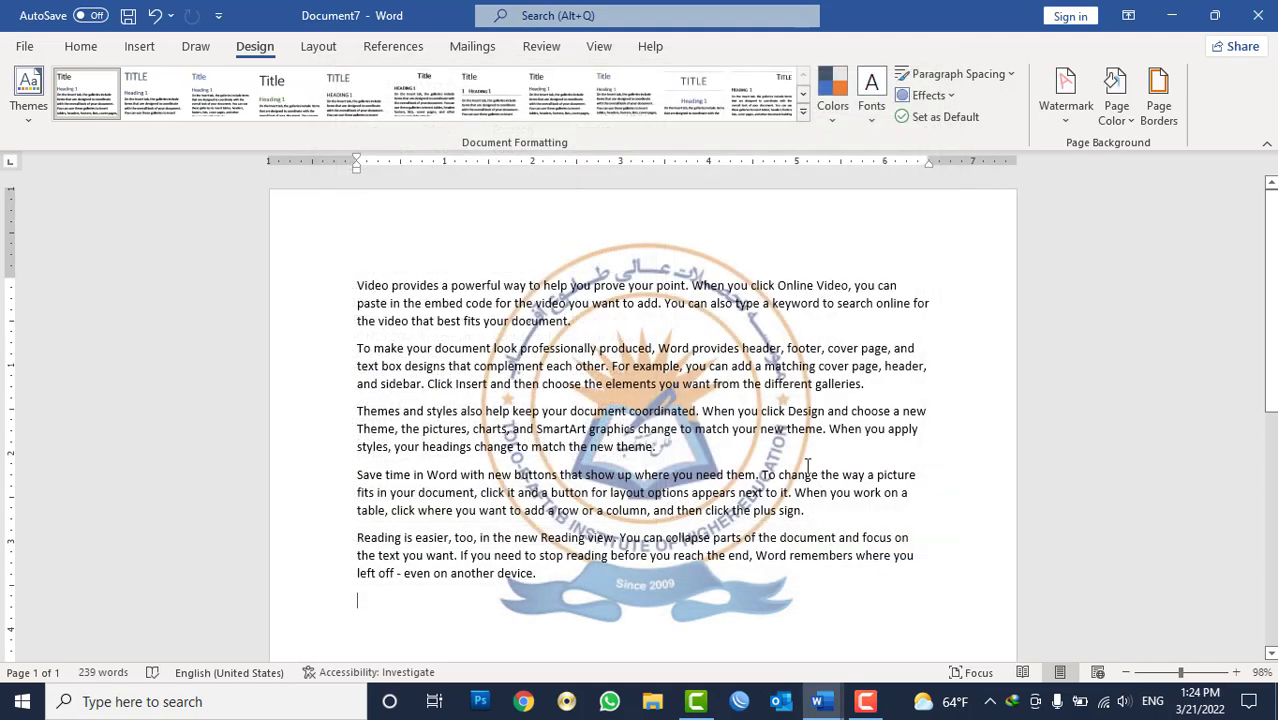
Confirm Toloeaftab no longer appears in the watermark gallery, then minimise Word to the desktop
{"action": "left_click", "coordinate": [1065, 100]}
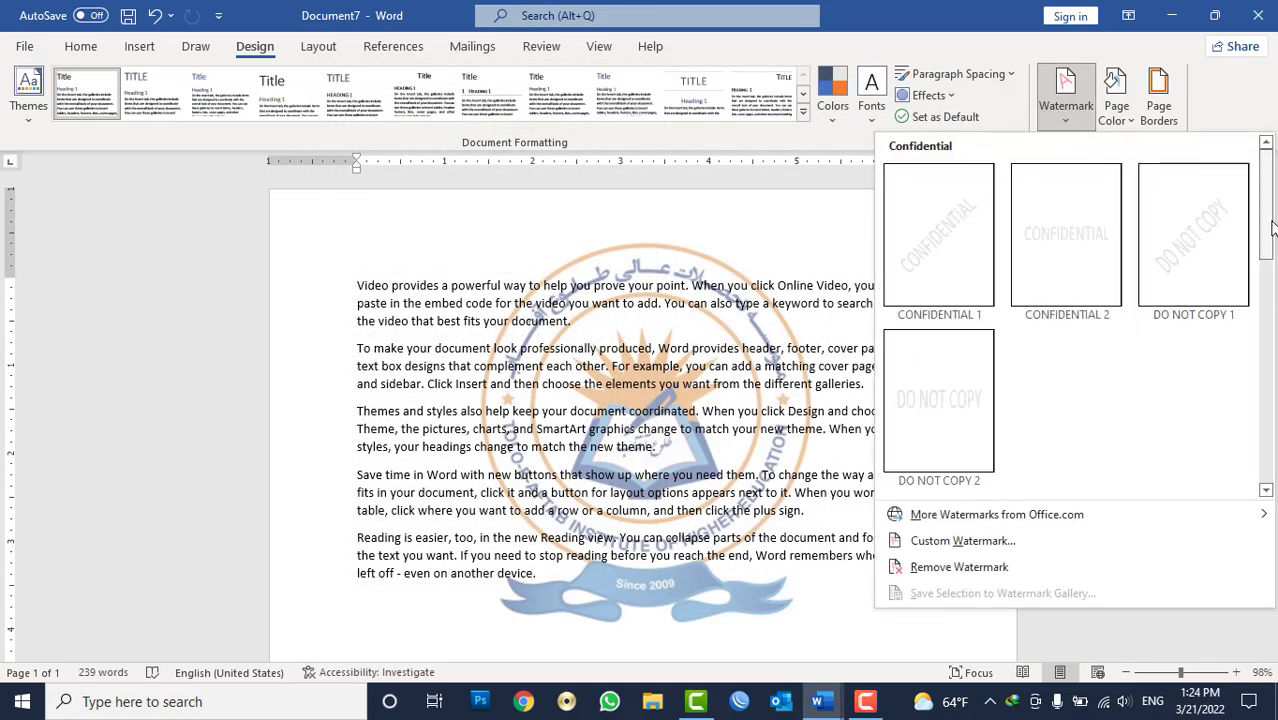
{"action": "scroll", "coordinate": [1270, 228], "scroll_direction": "down", "scroll_amount": 5}
{"action": "scroll", "coordinate": [1270, 228], "scroll_direction": "up", "scroll_amount": 5}
{"action": "left_click", "coordinate": [1065, 100]}
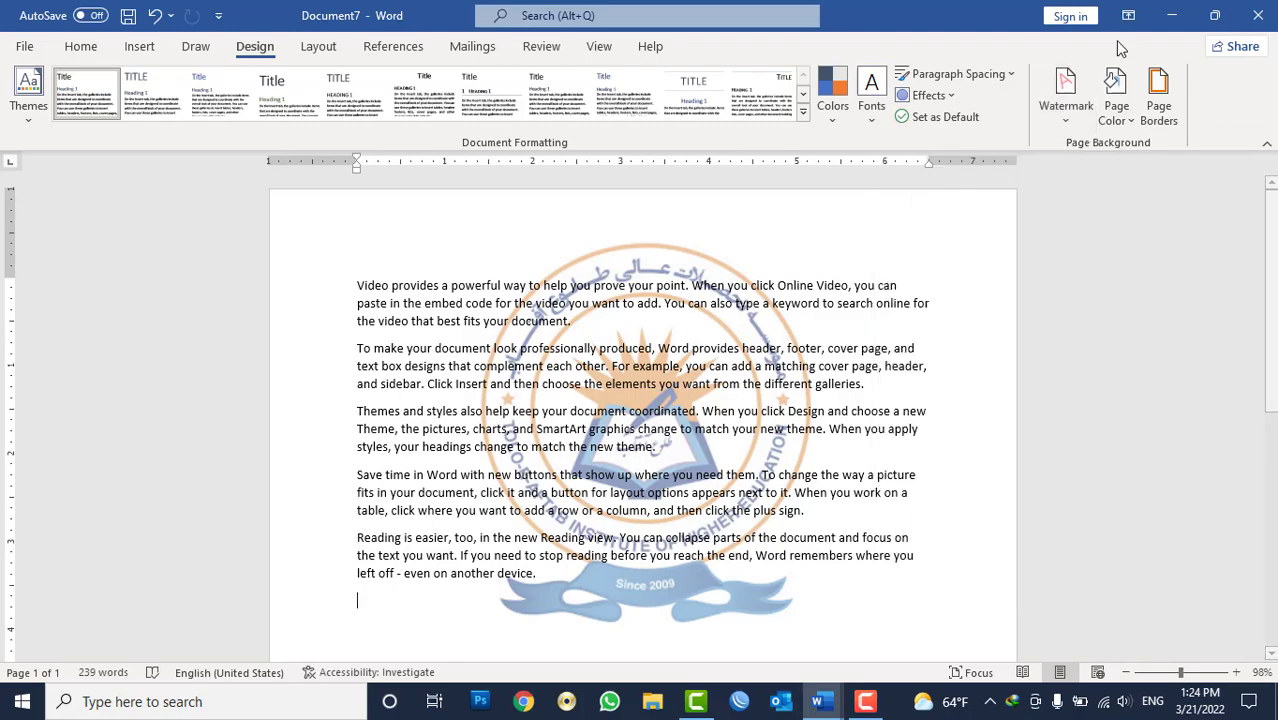
{"action": "left_click", "coordinate": [1170, 15]}
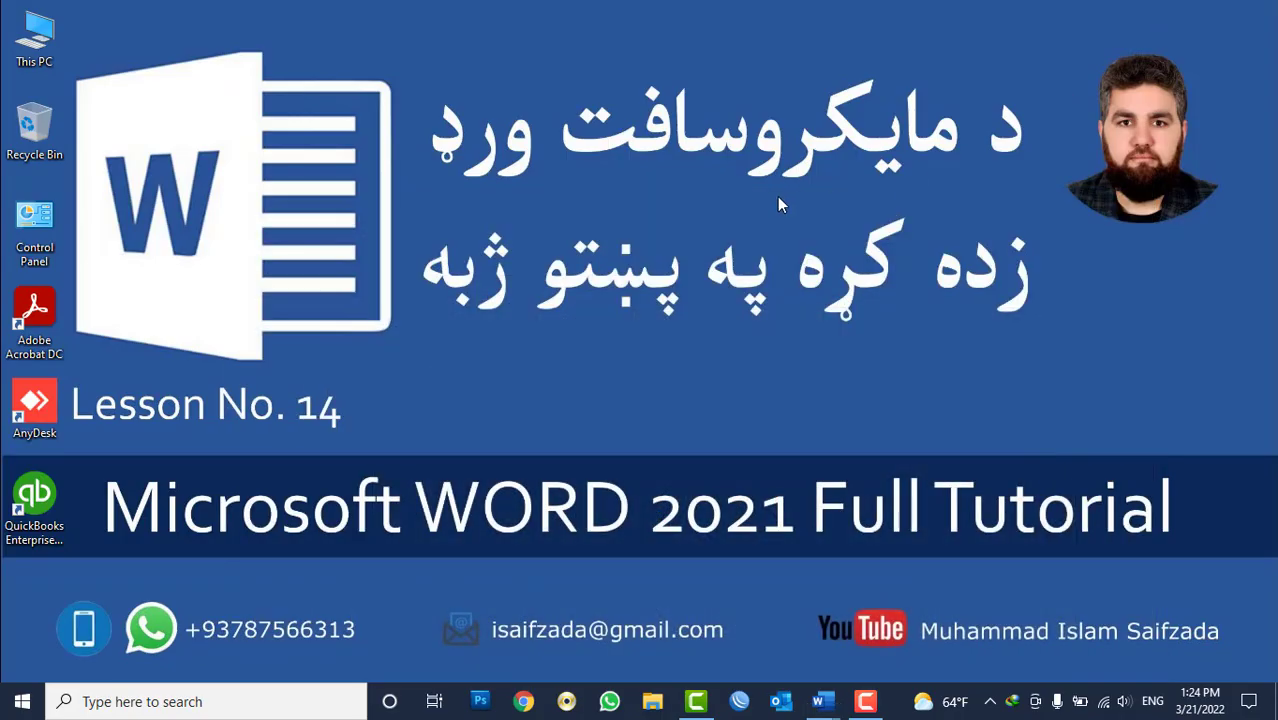